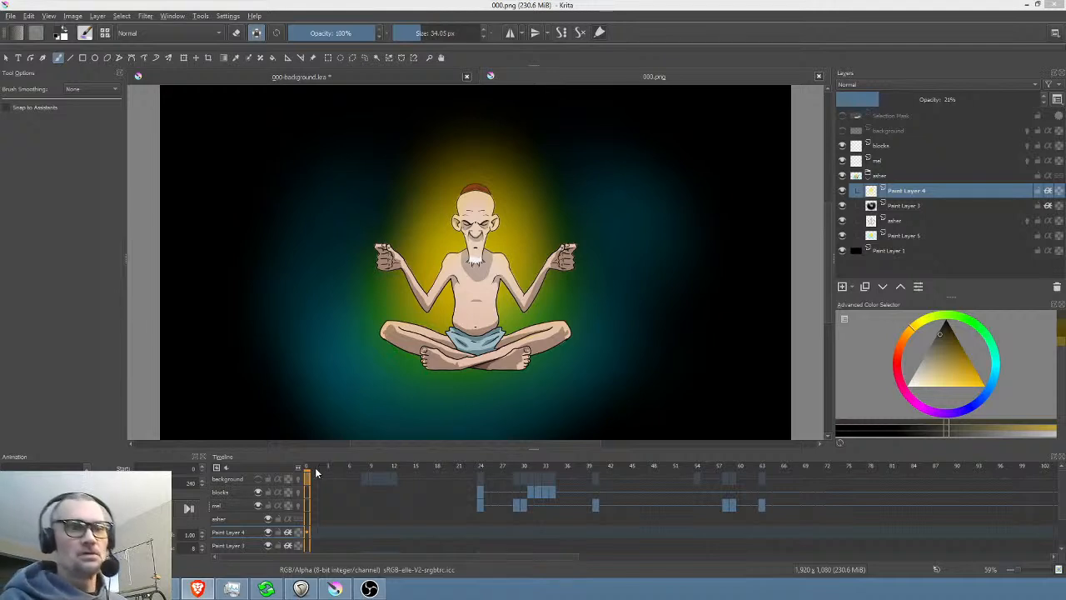
- Scrub the 000.png animation through frame 39 and back to frame 27, examining the meditating man, the isolated eye and the child with blocks
{"action": "left_click_drag", "start_coordinate": [322, 470], "coordinate": [374, 465]}
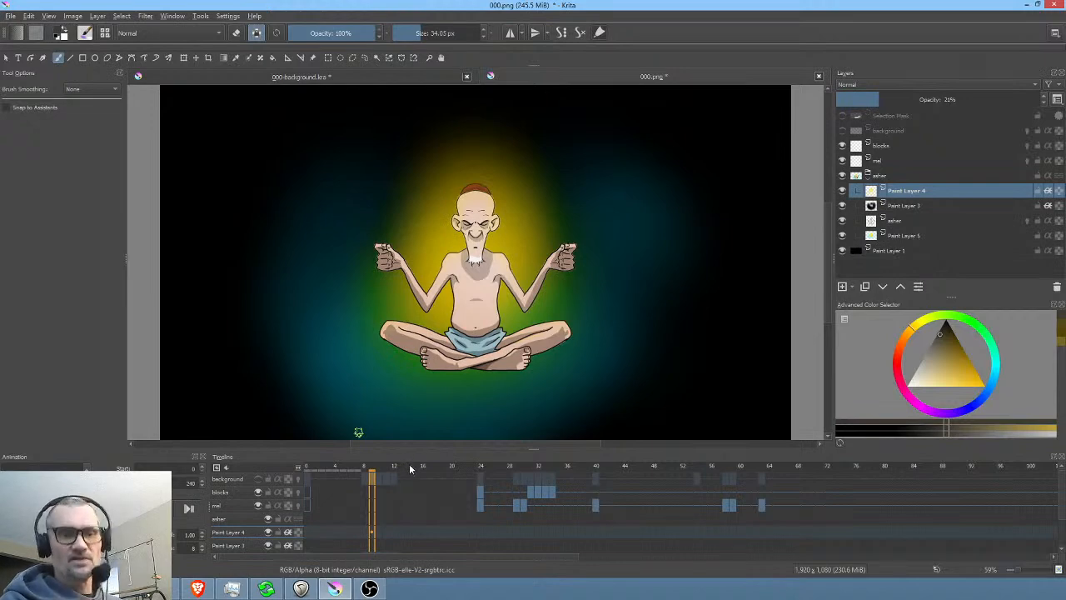
{"action": "left_click_drag", "start_coordinate": [376, 462], "coordinate": [487, 469]}
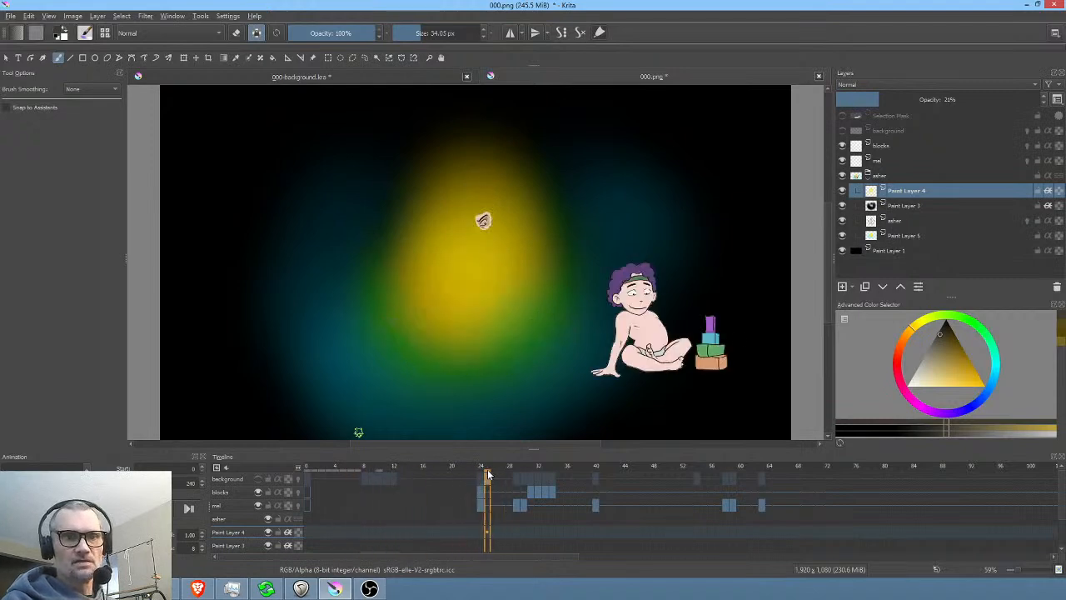
{"action": "key", "text": "1"}
{"action": "scroll", "coordinate": [489, 227], "scroll_direction": "up", "scroll_amount": 5}
{"action": "scroll", "coordinate": [488, 238], "scroll_direction": "down", "scroll_amount": 3}
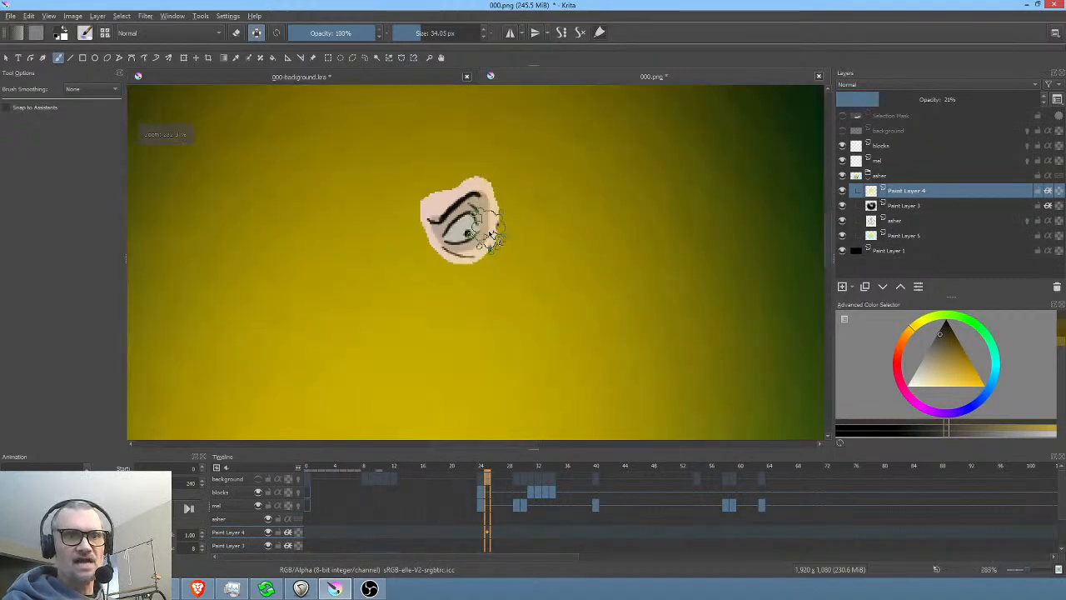
{"action": "mouse_move", "coordinate": [487, 474]}
{"action": "left_mouse_down"}
{"action": "mouse_move", "coordinate": [417, 471]}
{"action": "mouse_move", "coordinate": [492, 469]}
{"action": "left_mouse_up"}
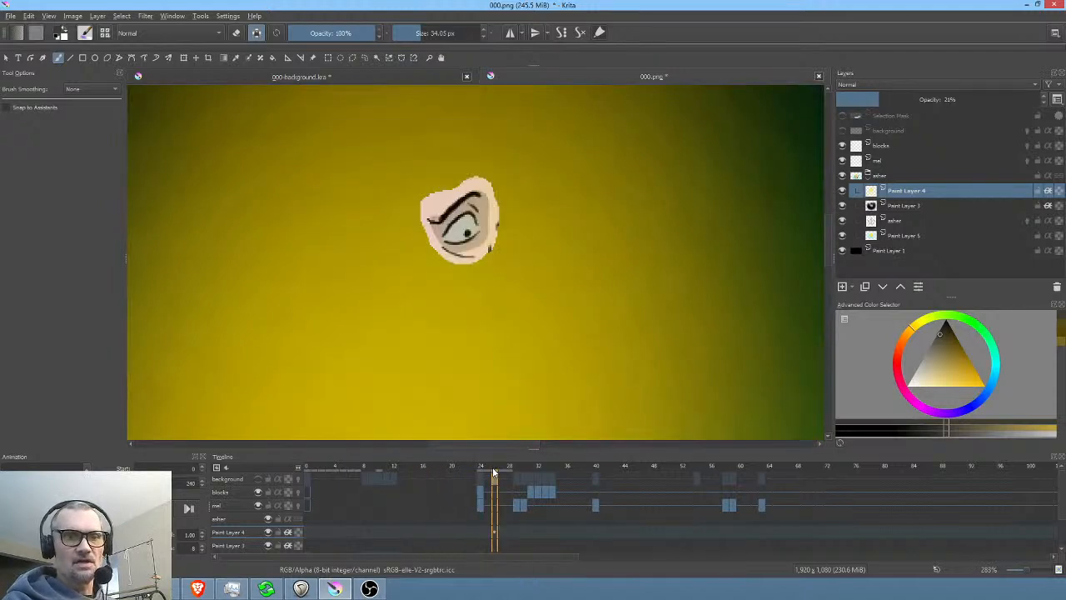
{"action": "scroll", "coordinate": [480, 350], "scroll_direction": "down", "scroll_amount": 4}
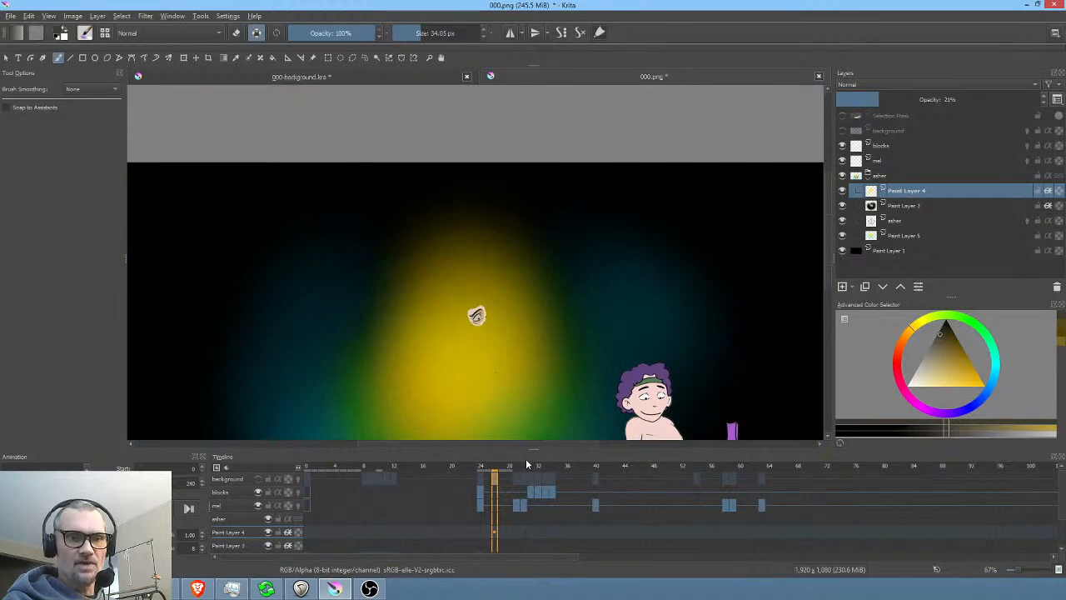
{"action": "left_click_drag", "start_coordinate": [516, 468], "coordinate": [589, 468]}
{"action": "left_click_drag", "start_coordinate": [583, 340], "coordinate": [539, 232]}
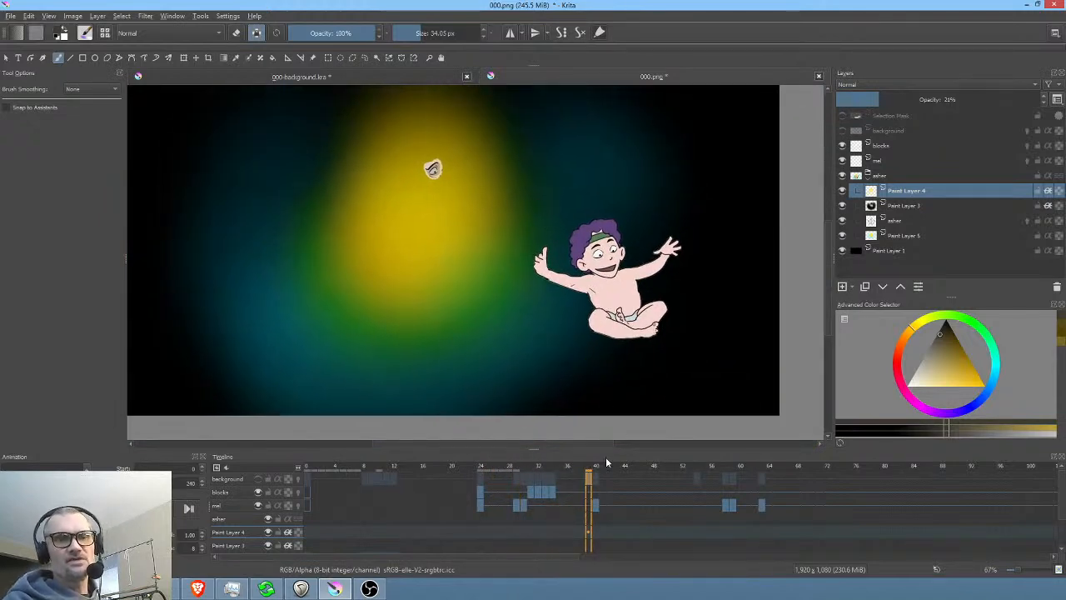
{"action": "mouse_move", "coordinate": [508, 468]}
{"action": "left_mouse_down"}
{"action": "mouse_move", "coordinate": [823, 472]}
{"action": "mouse_move", "coordinate": [461, 473]}
{"action": "mouse_move", "coordinate": [503, 469]}
{"action": "left_mouse_up"}
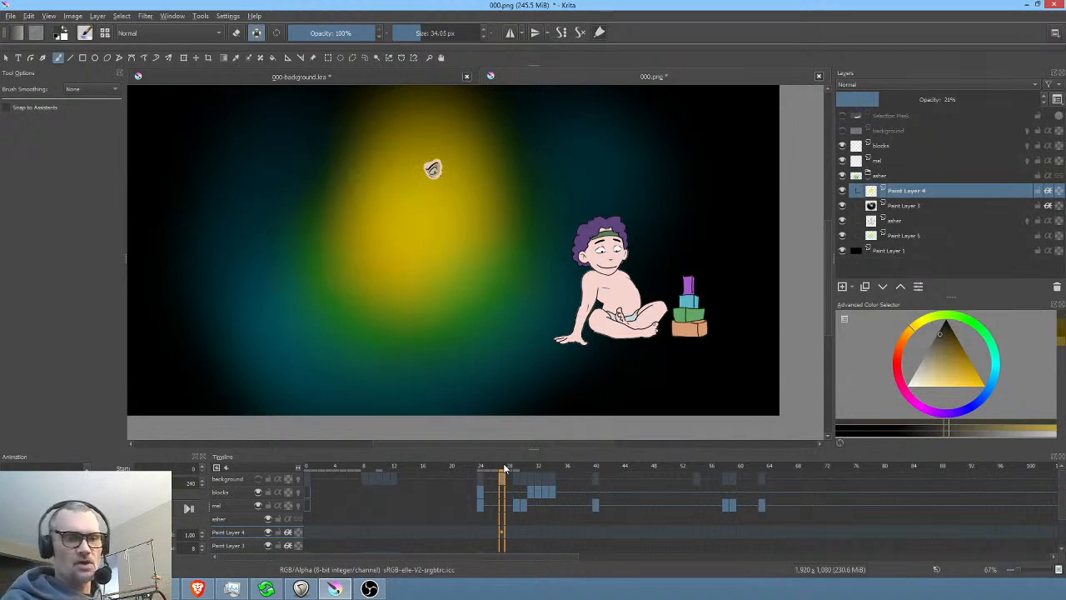
- Switch to 000-background.kra and toggle Vector Layer 2 and the background layer off and on to examine the scene's composition
{"action": "left_click", "coordinate": [356, 77]}
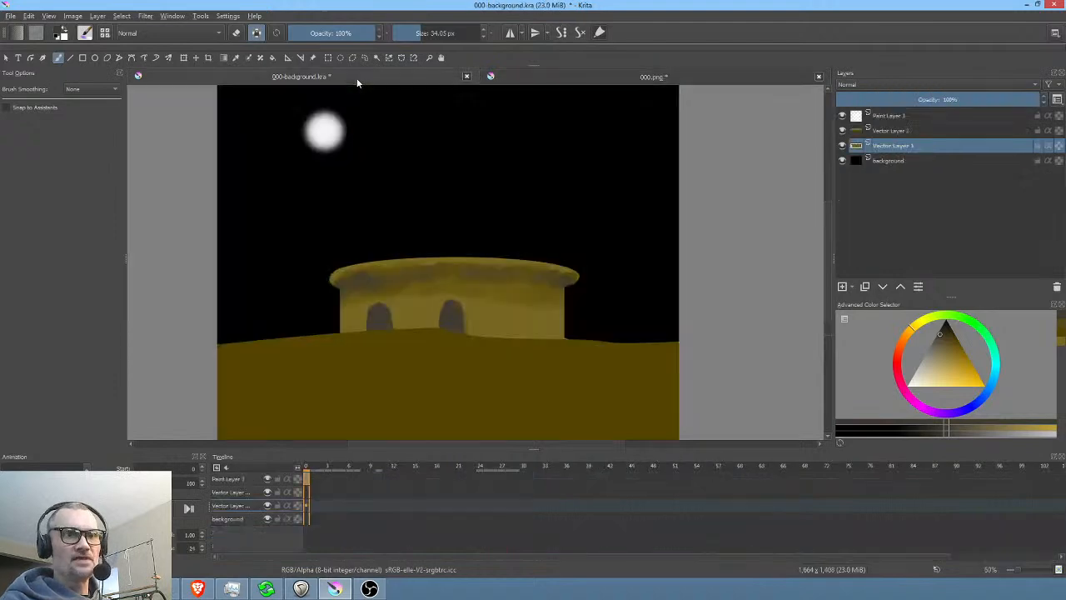
{"action": "left_click", "coordinate": [842, 130]}
{"action": "left_click", "coordinate": [842, 130]}
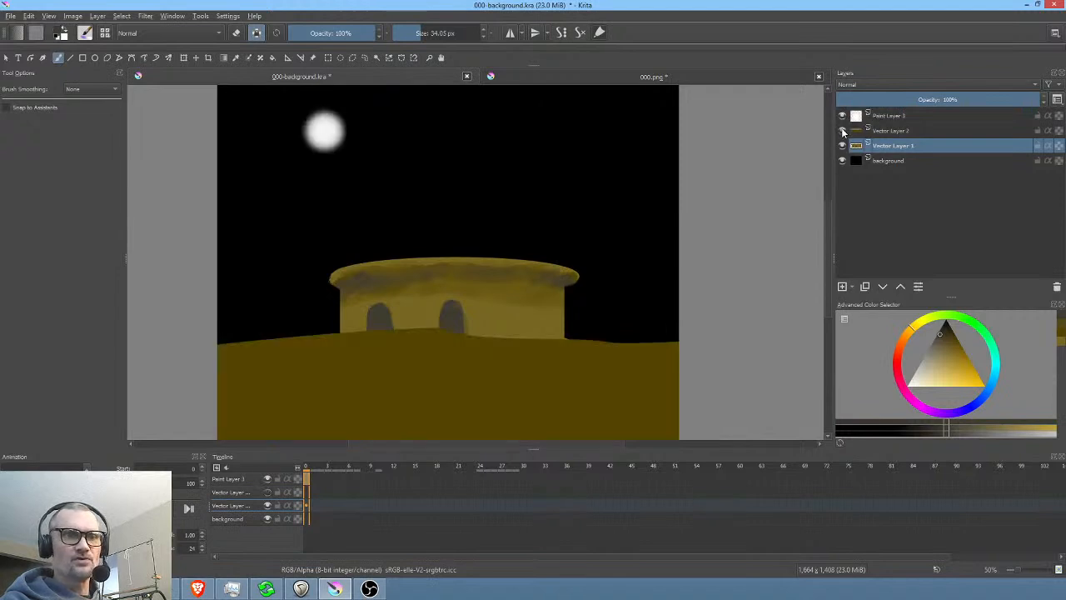
{"action": "left_click", "coordinate": [841, 160]}
{"action": "left_click", "coordinate": [841, 160]}
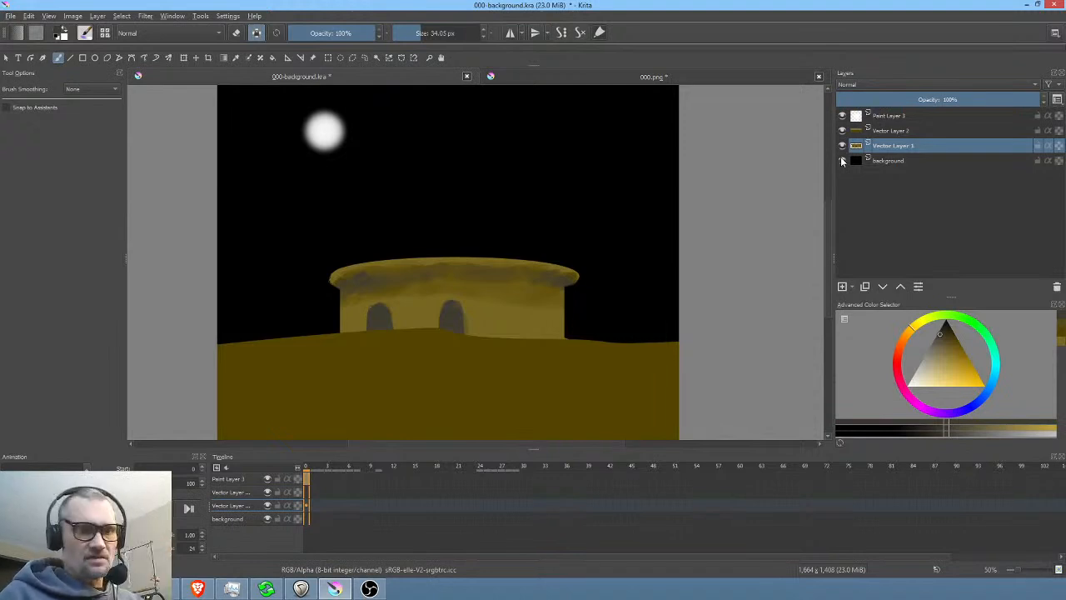
{"action": "scroll", "coordinate": [666, 258], "scroll_direction": "down", "scroll_amount": 2}
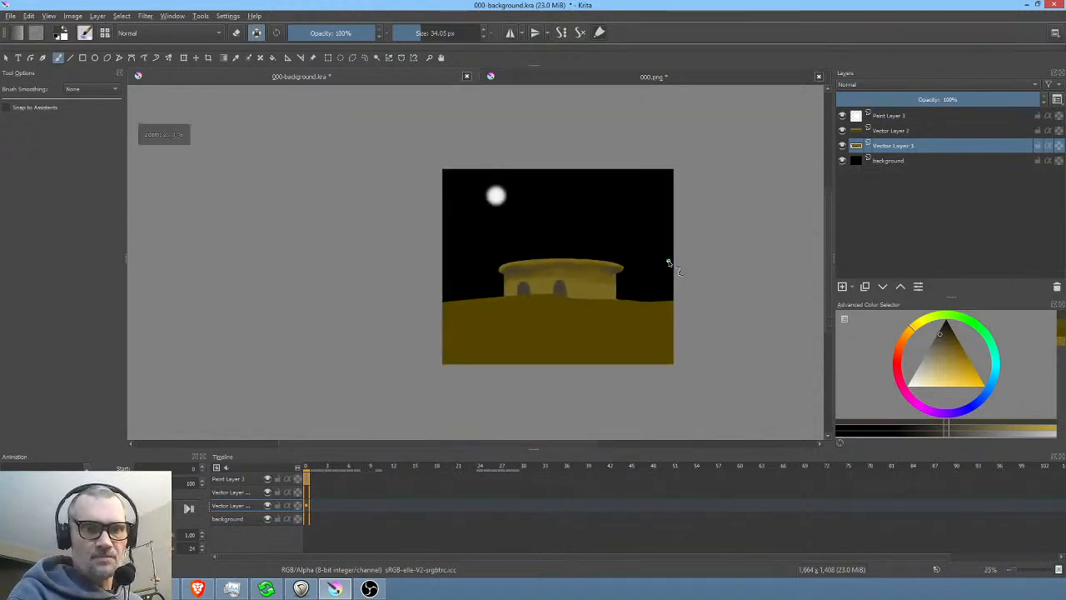
{"action": "scroll", "coordinate": [721, 275], "scroll_direction": "up", "scroll_amount": 2}
{"action": "scroll", "coordinate": [735, 264], "scroll_direction": "down", "scroll_amount": 3}
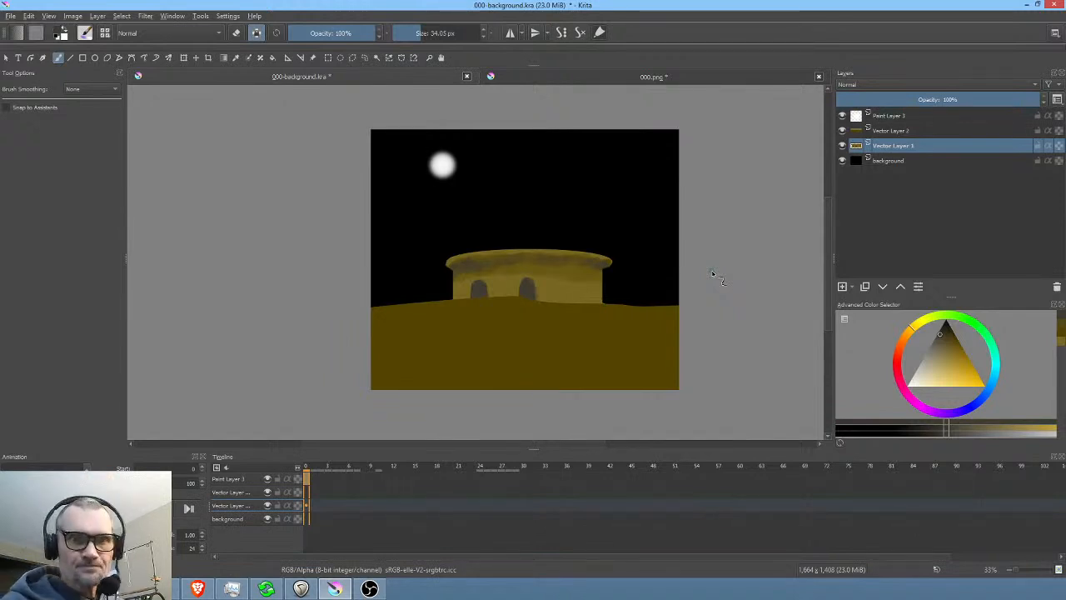
- Return to 000.png and scrub from the first frame to frame 4 to review the meditating man
{"action": "left_click", "coordinate": [510, 77]}
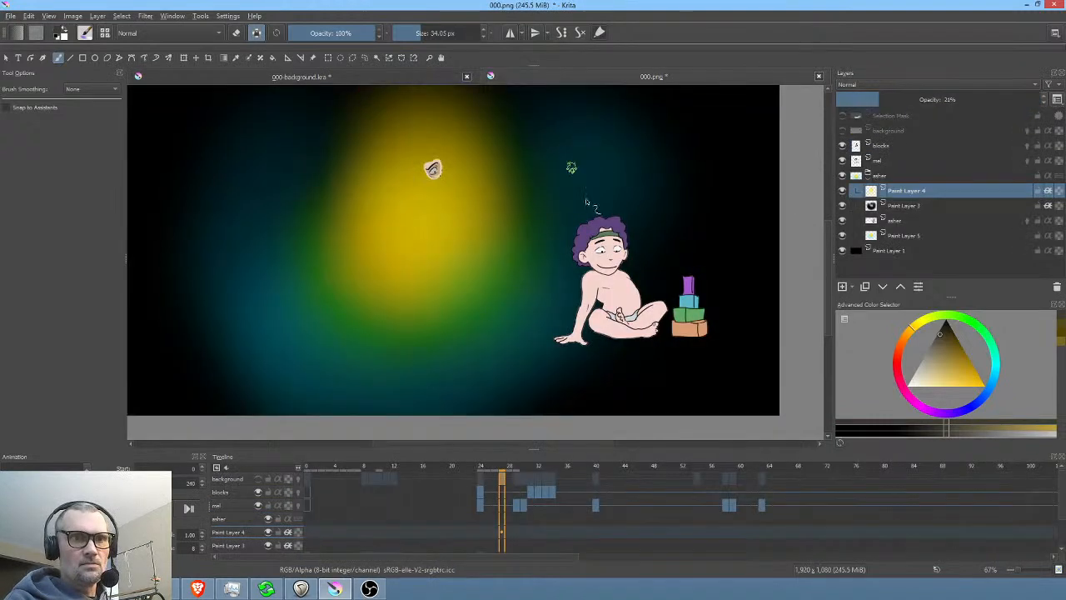
{"action": "left_click", "coordinate": [309, 465]}
{"action": "left_click_drag", "start_coordinate": [309, 469], "coordinate": [337, 468]}
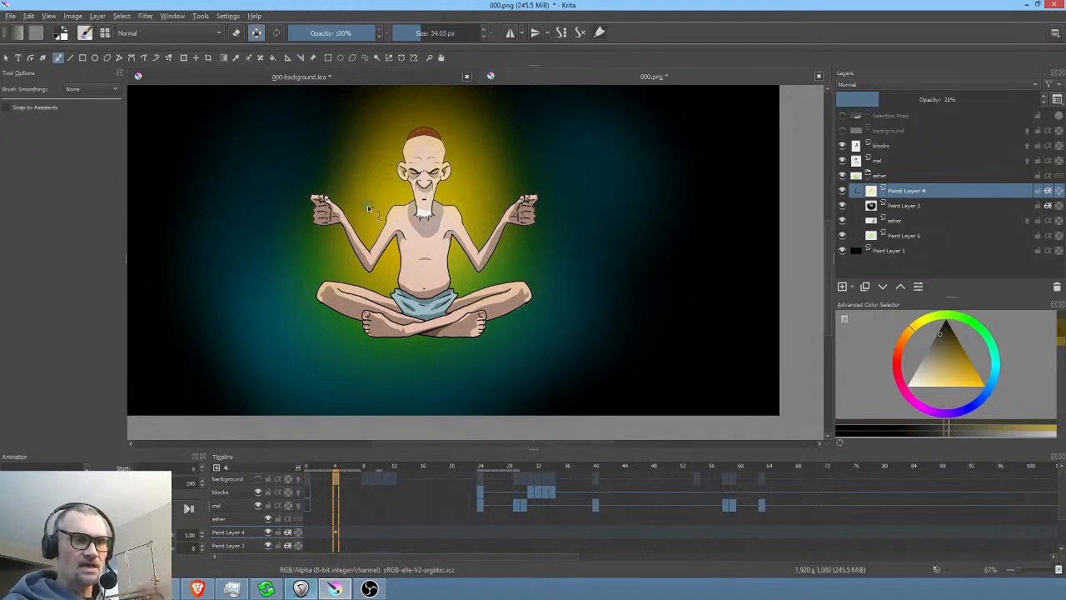
- Switch to the 000-background.kra document and save it
{"action": "left_click", "coordinate": [426, 77]}
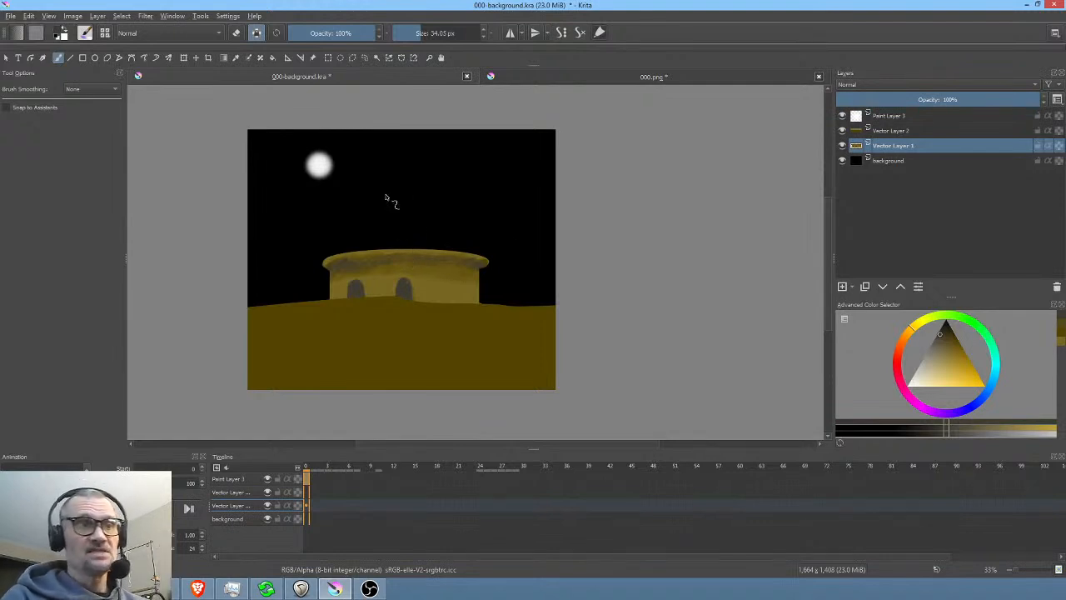
{"action": "left_click", "coordinate": [10, 17]}
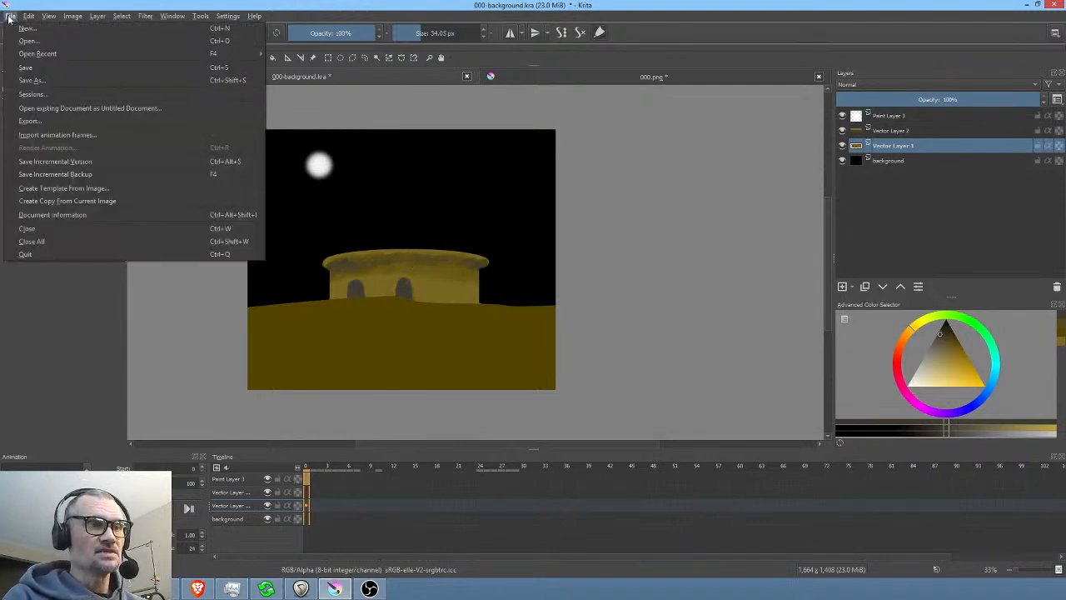
{"action": "left_click", "coordinate": [25, 67]}
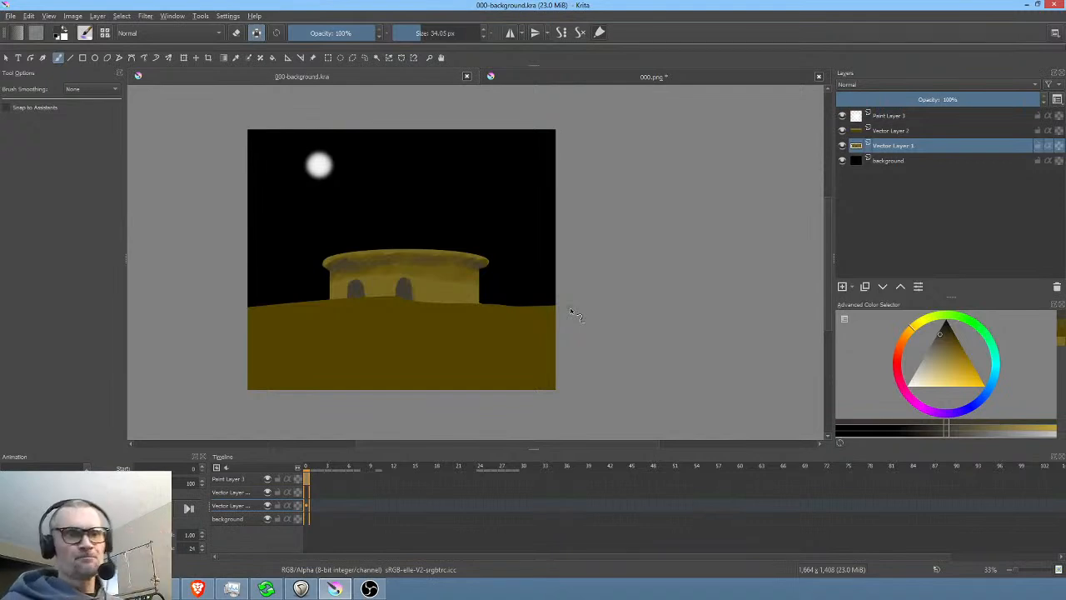
- Examine the background painting at different magnifications, comparing the whole scene with the pixel detail of the building and its doorways
{"action": "scroll", "coordinate": [445, 257], "scroll_direction": "down", "scroll_amount": 3}
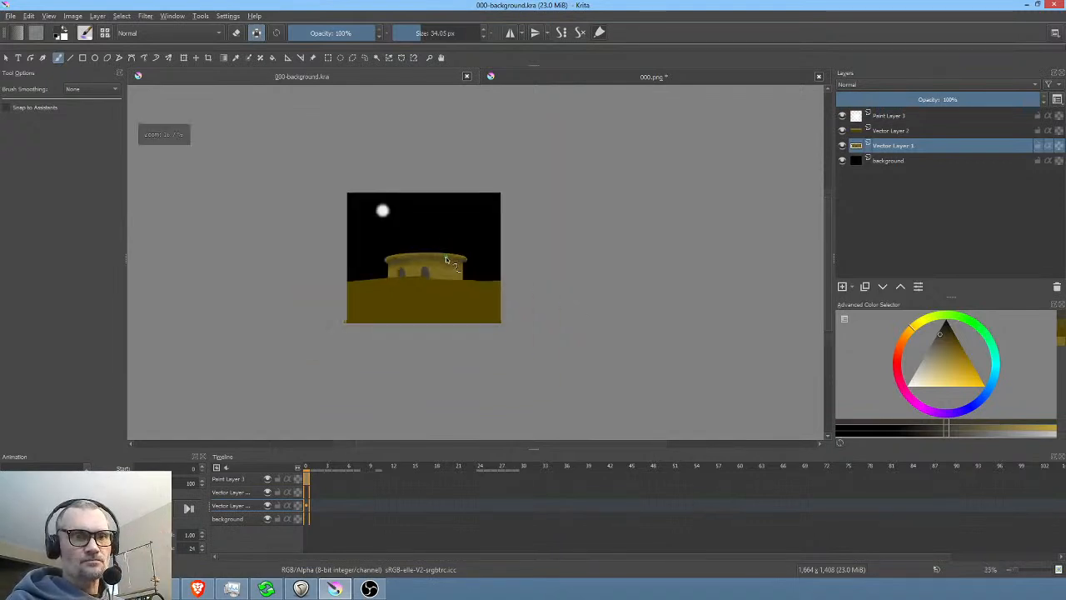
{"action": "scroll", "coordinate": [446, 257], "scroll_direction": "up", "scroll_amount": 2}
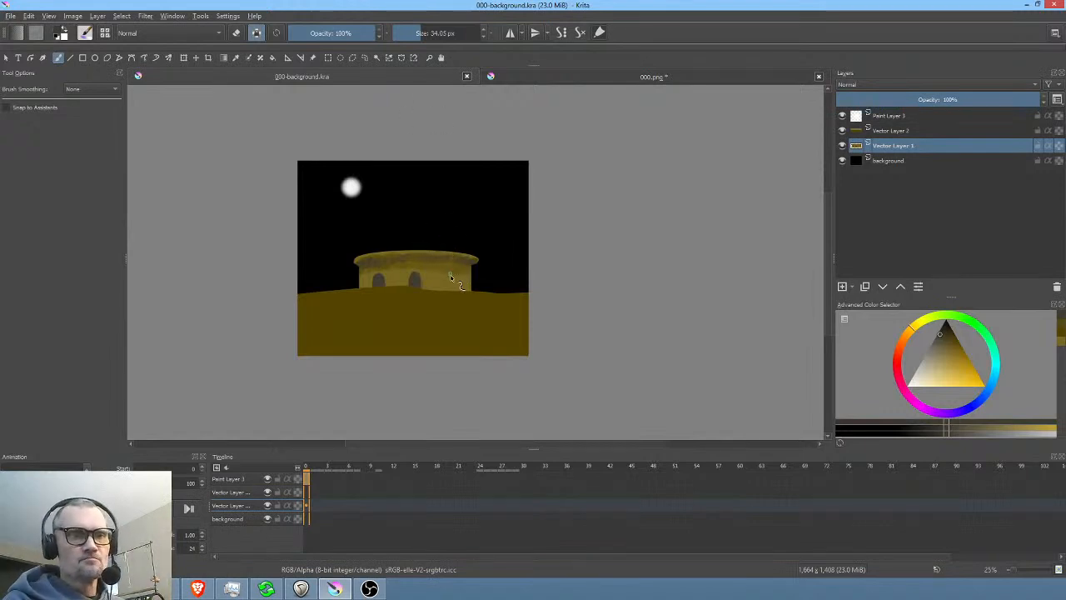
{"action": "scroll", "coordinate": [426, 302], "scroll_direction": "up", "scroll_amount": 2}
{"action": "scroll", "coordinate": [427, 302], "scroll_direction": "up", "scroll_amount": 2}
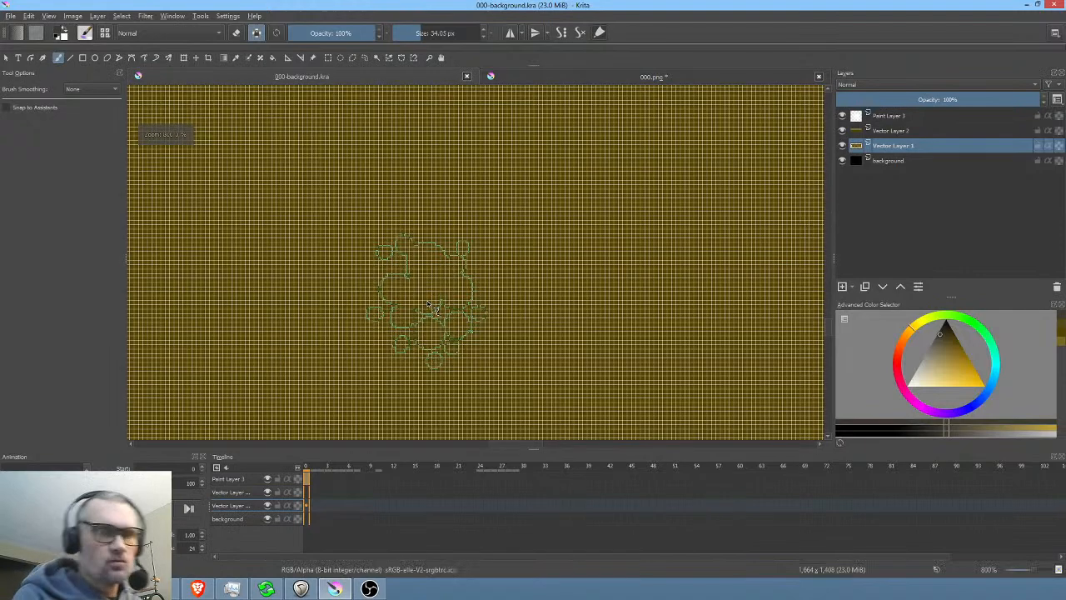
{"action": "left_click_drag", "start_coordinate": [464, 238], "coordinate": [550, 306]}
{"action": "scroll", "coordinate": [492, 288], "scroll_direction": "up", "scroll_amount": 5}
{"action": "scroll", "coordinate": [487, 290], "scroll_direction": "down", "scroll_amount": 8}
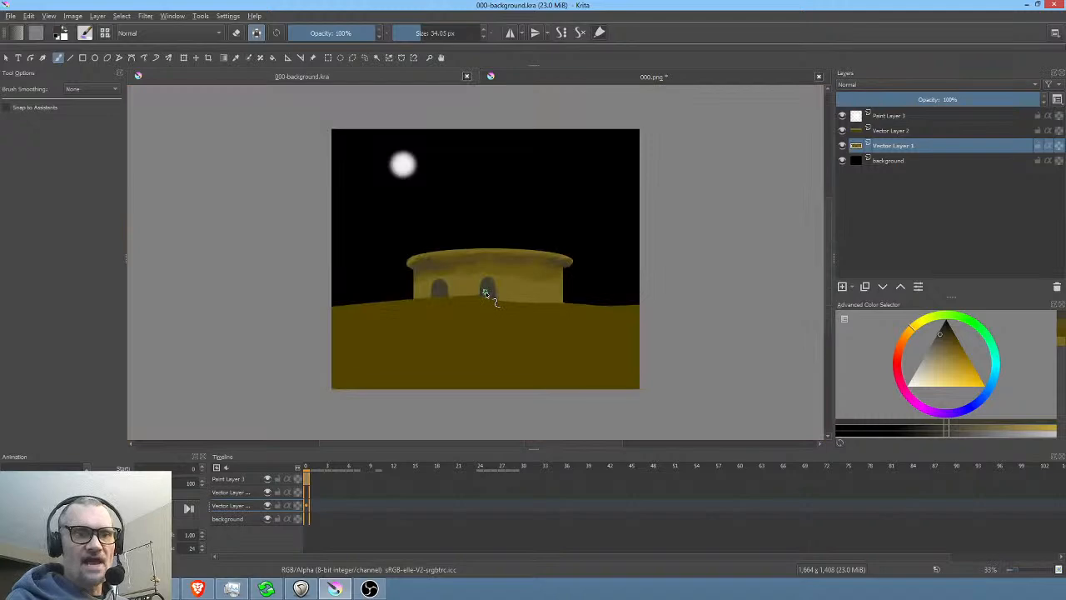
{"action": "scroll", "coordinate": [487, 294], "scroll_direction": "up", "scroll_amount": 10}
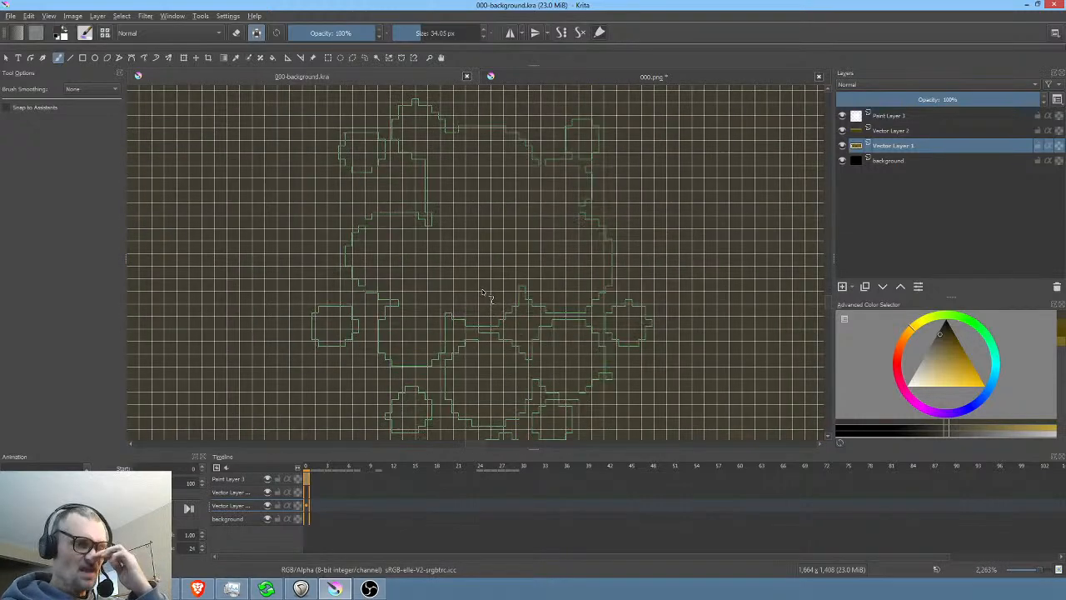
{"action": "scroll", "coordinate": [482, 298], "scroll_direction": "down", "scroll_amount": 8}
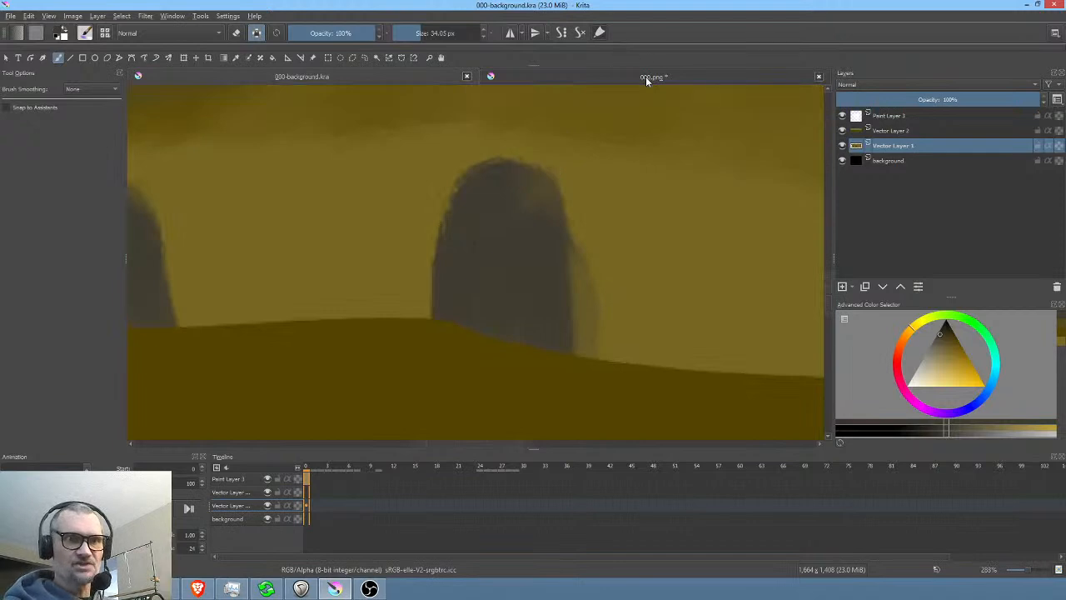
- Switch to 000.png and examine the child, the stacked blocks and the eye closely at frames 25 and 26
{"action": "left_click", "coordinate": [645, 77]}
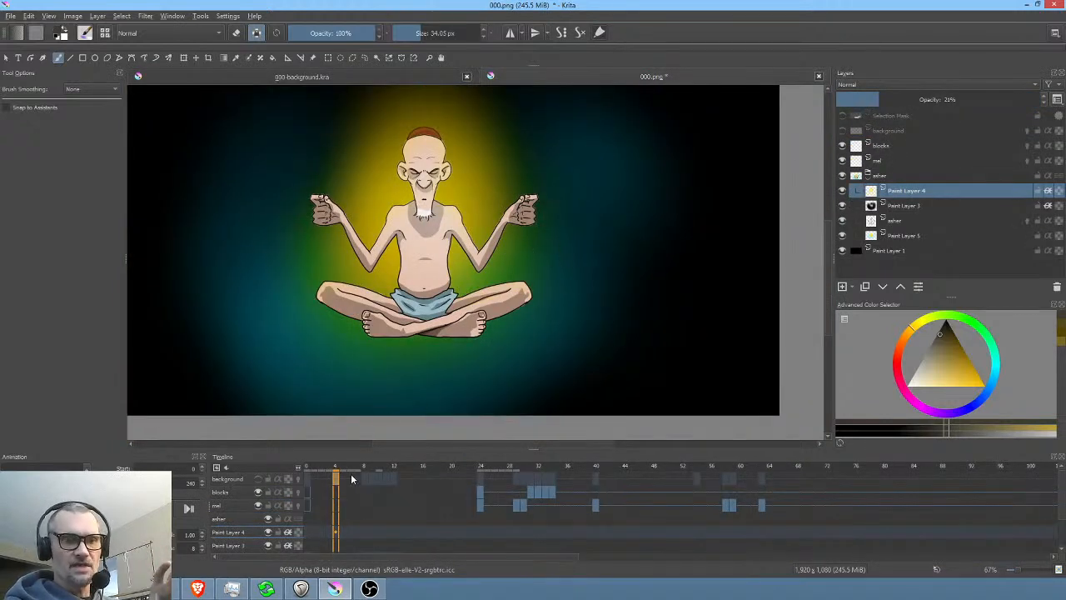
{"action": "left_click_drag", "start_coordinate": [339, 470], "coordinate": [488, 473]}
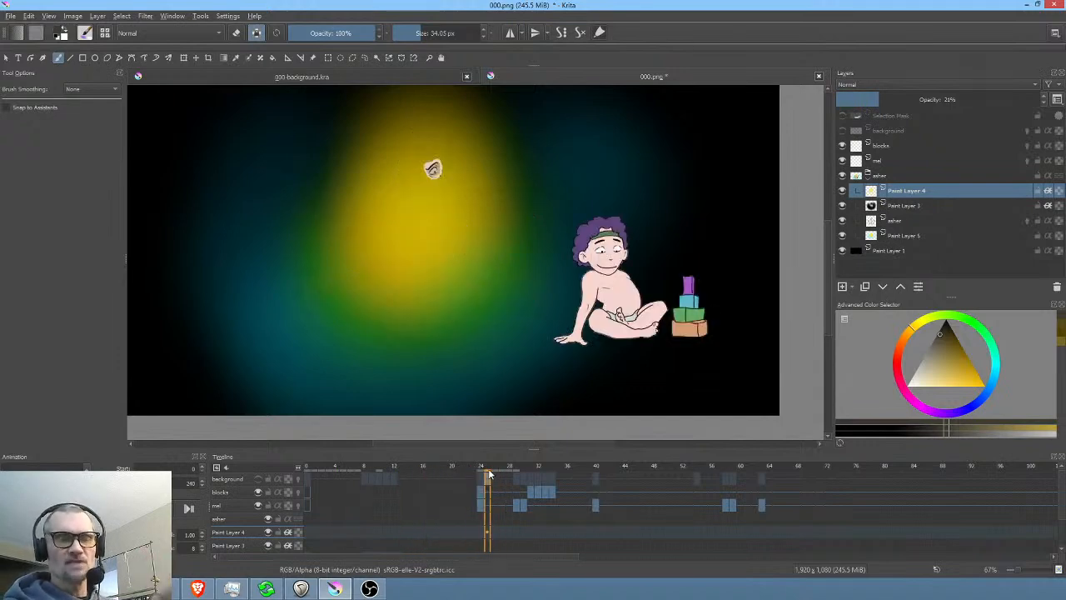
{"action": "scroll", "coordinate": [678, 297], "scroll_direction": "up", "scroll_amount": 5}
{"action": "scroll", "coordinate": [658, 297], "scroll_direction": "down", "scroll_amount": 4}
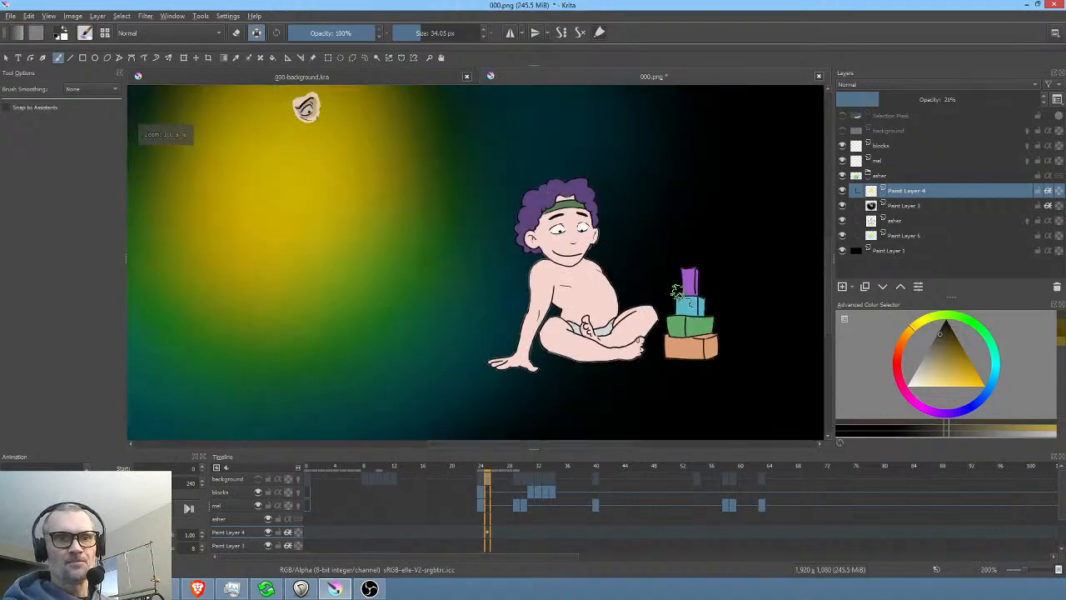
{"action": "scroll", "coordinate": [652, 298], "scroll_direction": "down", "scroll_amount": 2}
{"action": "scroll", "coordinate": [563, 299], "scroll_direction": "up", "scroll_amount": 2}
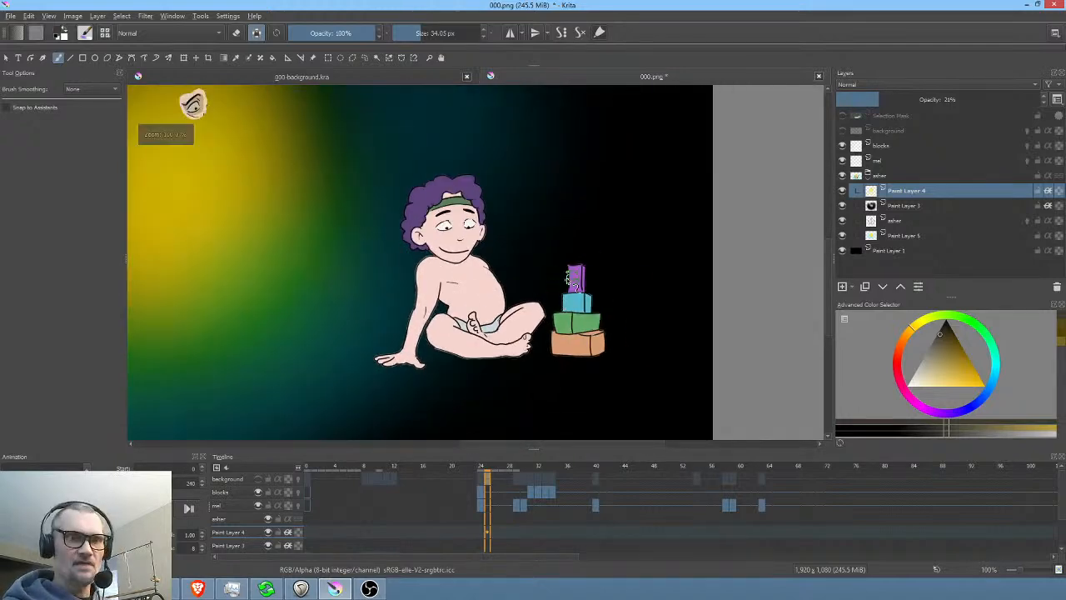
{"action": "scroll", "coordinate": [542, 279], "scroll_direction": "down", "scroll_amount": 2}
{"action": "scroll", "coordinate": [542, 279], "scroll_direction": "up", "scroll_amount": 2}
{"action": "left_click_drag", "start_coordinate": [588, 276], "coordinate": [500, 283]}
{"action": "left_click", "coordinate": [498, 471]}
{"action": "mouse_move", "coordinate": [497, 466]}
{"action": "left_mouse_down"}
{"action": "mouse_move", "coordinate": [764, 463]}
{"action": "mouse_move", "coordinate": [492, 461]}
{"action": "left_mouse_up"}
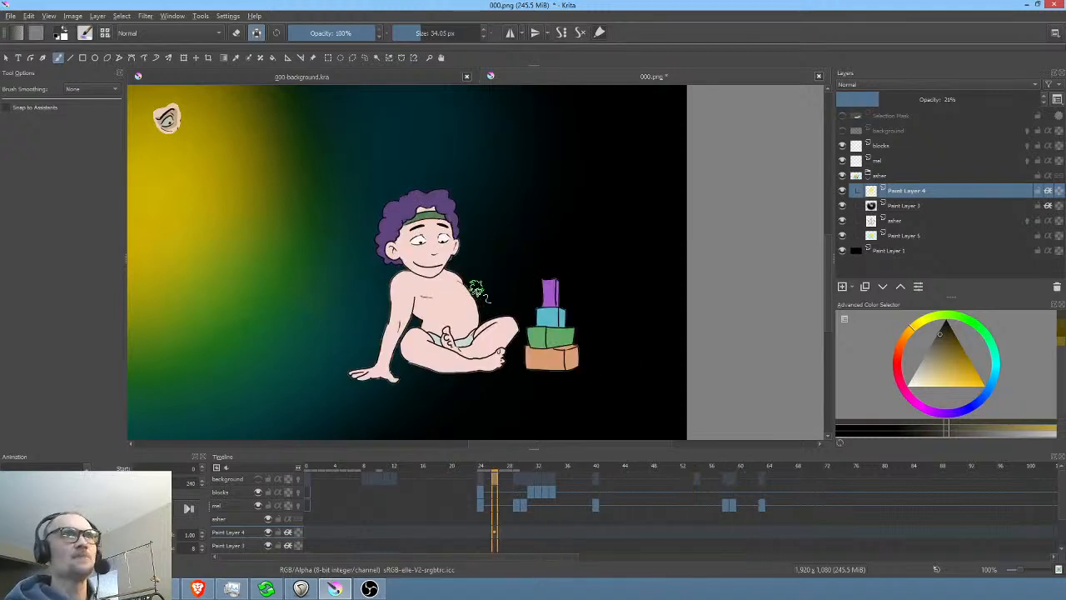
{"action": "scroll", "coordinate": [475, 285], "scroll_direction": "down", "scroll_amount": 2}
{"action": "scroll", "coordinate": [475, 287], "scroll_direction": "up", "scroll_amount": 1}
{"action": "left_click_drag", "start_coordinate": [541, 293], "coordinate": [590, 306]}
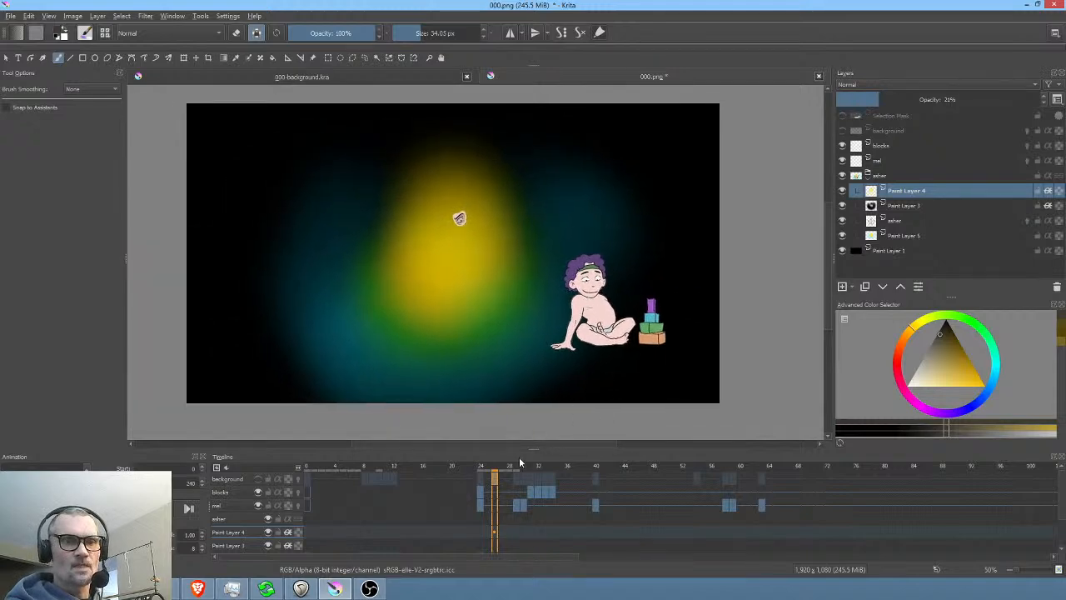
- Scrub the animation to frame 40 to examine the eyes in the dark, then return to frame 0
{"action": "left_click_drag", "start_coordinate": [517, 469], "coordinate": [597, 468]}
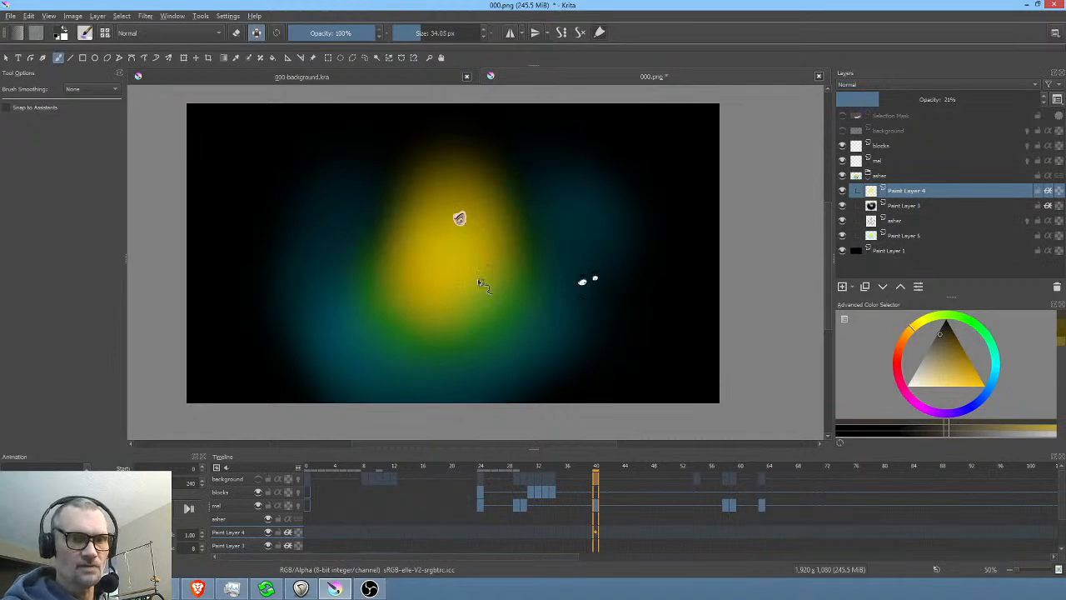
{"action": "scroll", "coordinate": [495, 292], "scroll_direction": "up", "scroll_amount": 1}
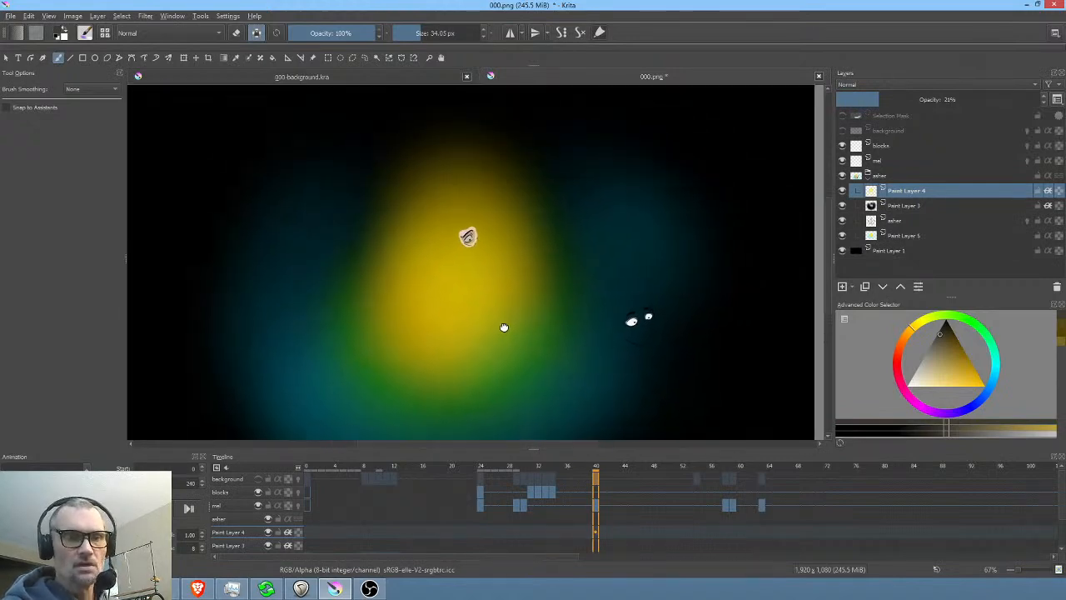
{"action": "left_click", "coordinate": [473, 469]}
{"action": "left_click_drag", "start_coordinate": [472, 466], "coordinate": [316, 468]}
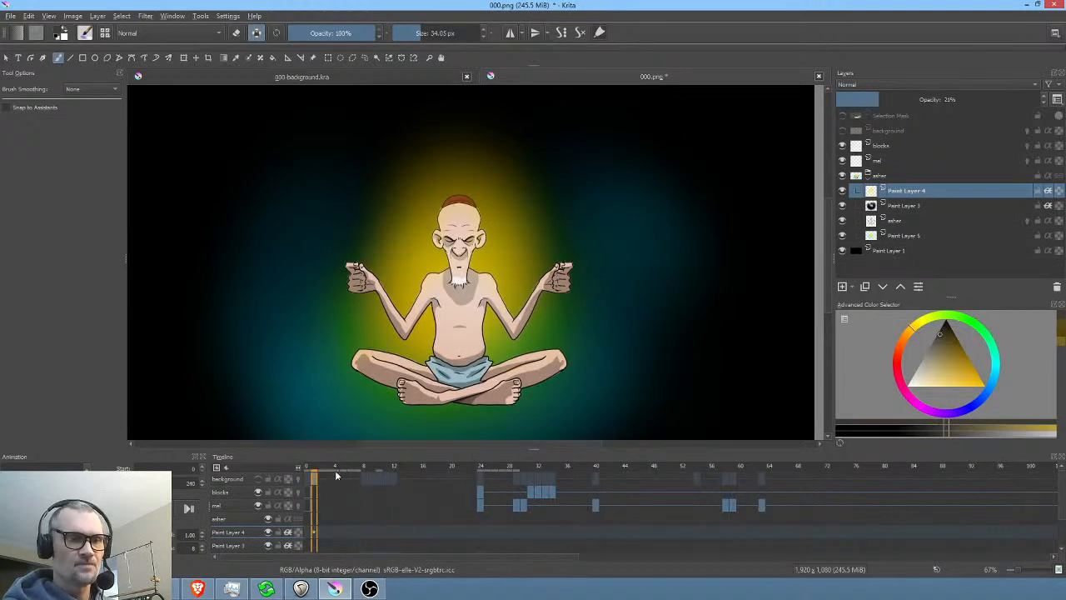
{"action": "left_click", "coordinate": [303, 469]}
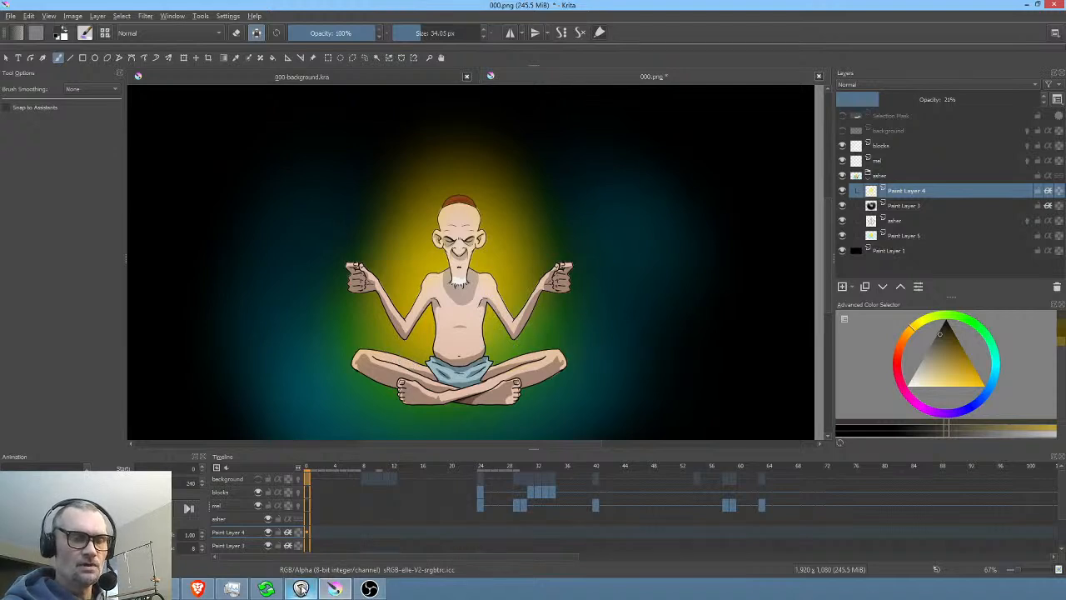
{"action": "mouse_move", "coordinate": [302, 588]}
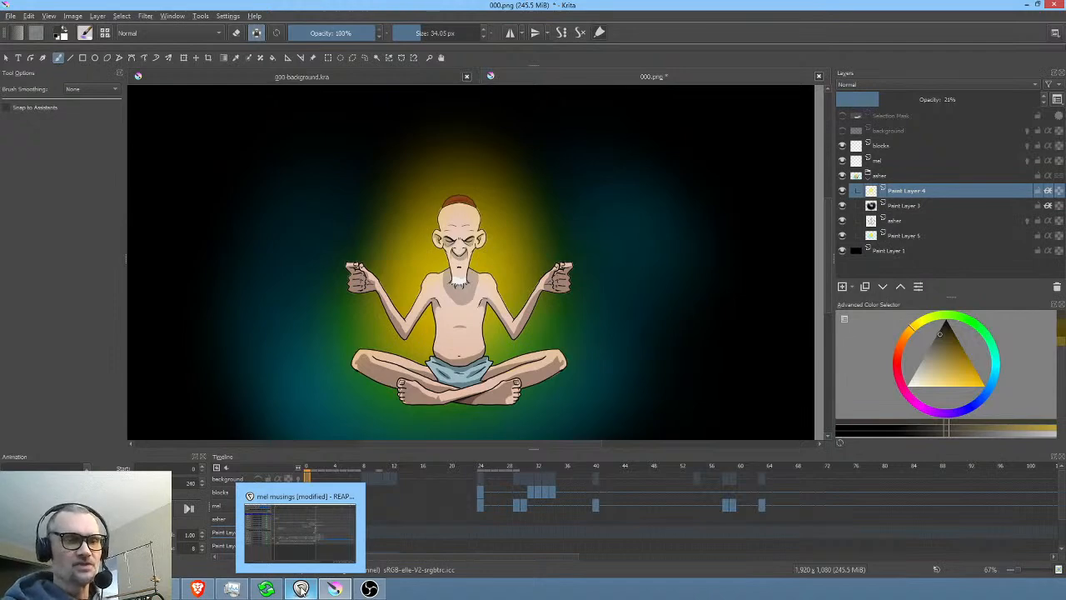
{"action": "mouse_move", "coordinate": [306, 562]}
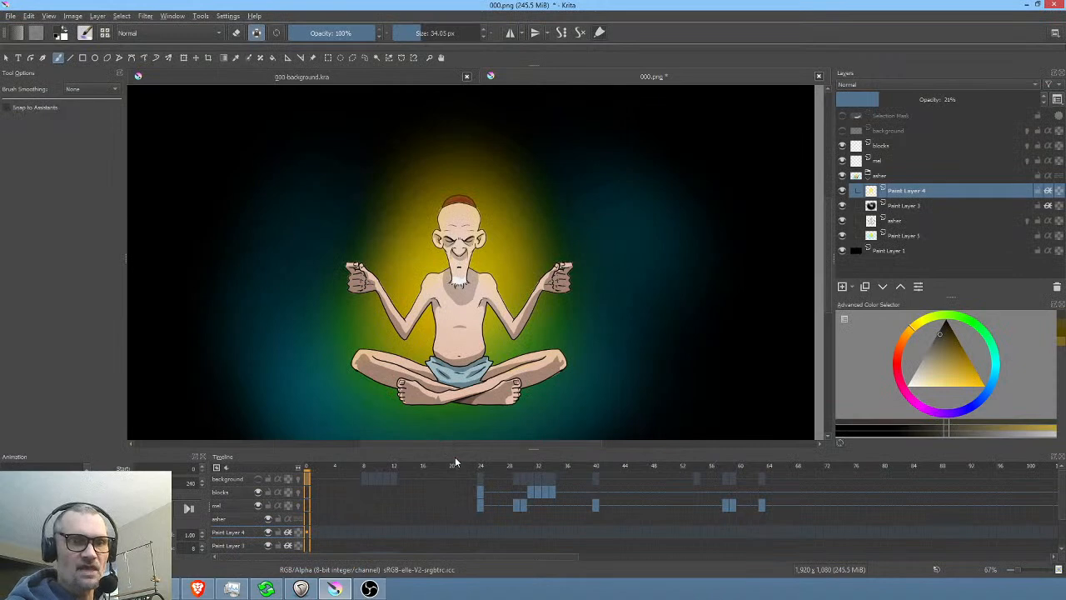
- Switch to the mel musings project in REAPER and select a time range just after the green marker
{"action": "mouse_move", "coordinate": [493, 408]}
{"action": "left_mouse_down"}
{"action": "mouse_move", "coordinate": [499, 382]}
{"action": "mouse_move", "coordinate": [478, 402]}
{"action": "left_mouse_up"}
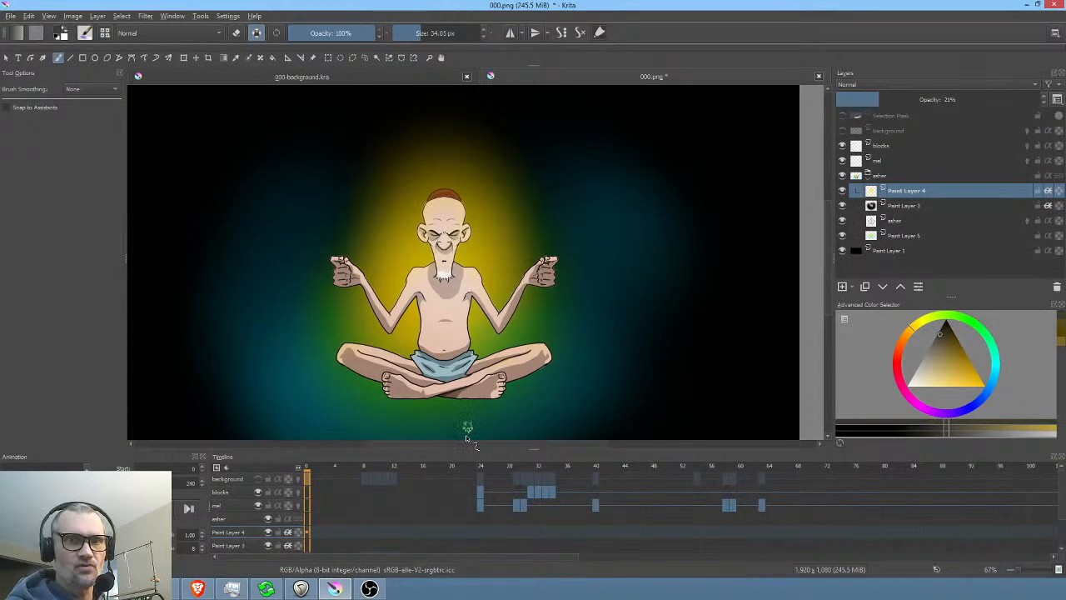
{"action": "left_click", "coordinate": [300, 589]}
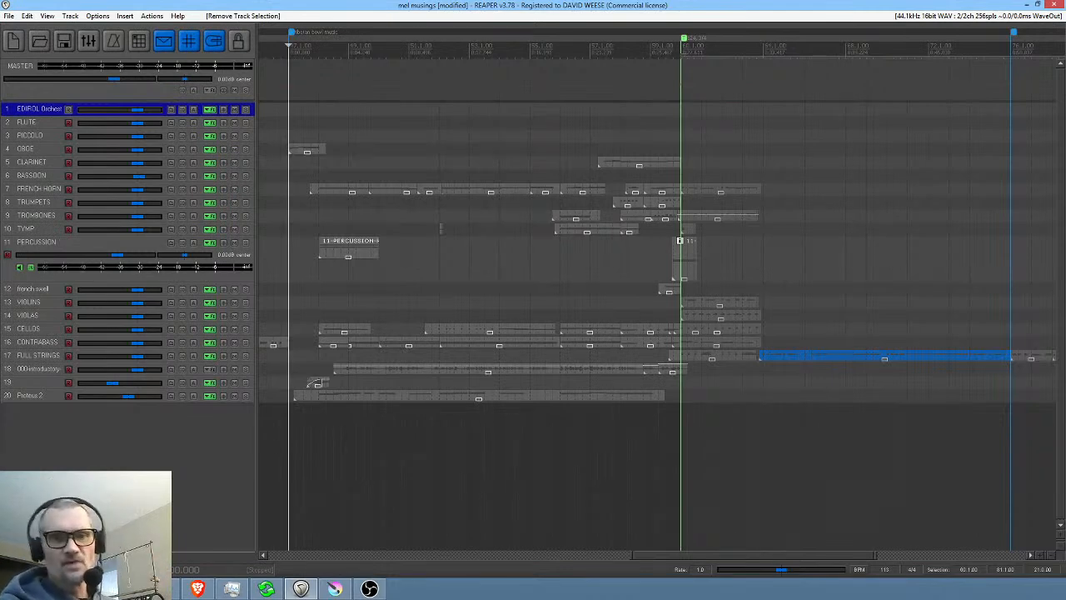
{"action": "left_click_drag", "start_coordinate": [559, 452], "coordinate": [568, 458]}
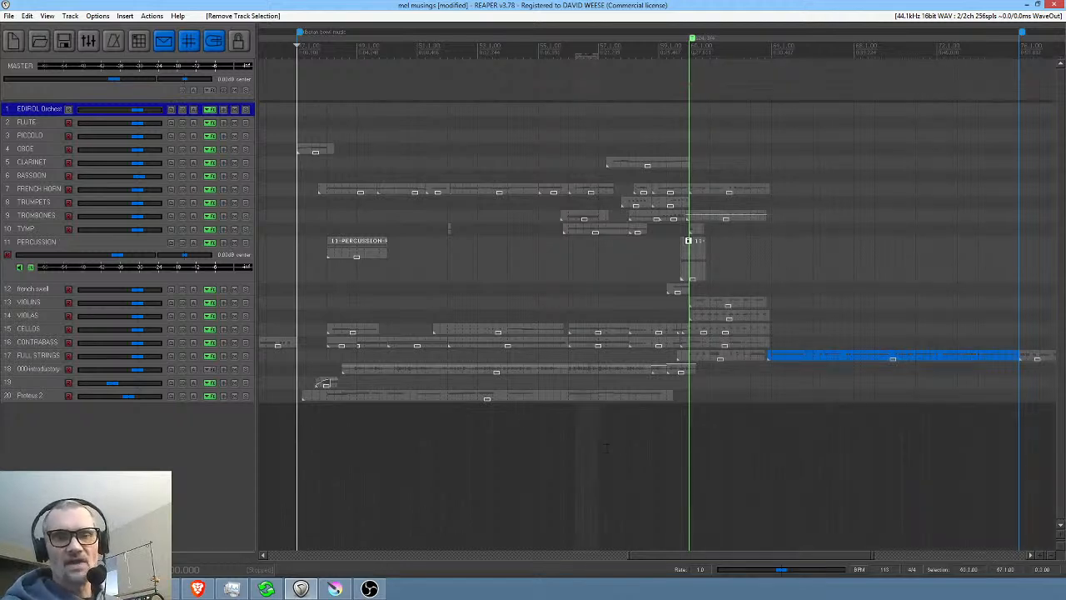
{"action": "left_click", "coordinate": [683, 454]}
{"action": "left_click_drag", "start_coordinate": [698, 454], "coordinate": [727, 454]}
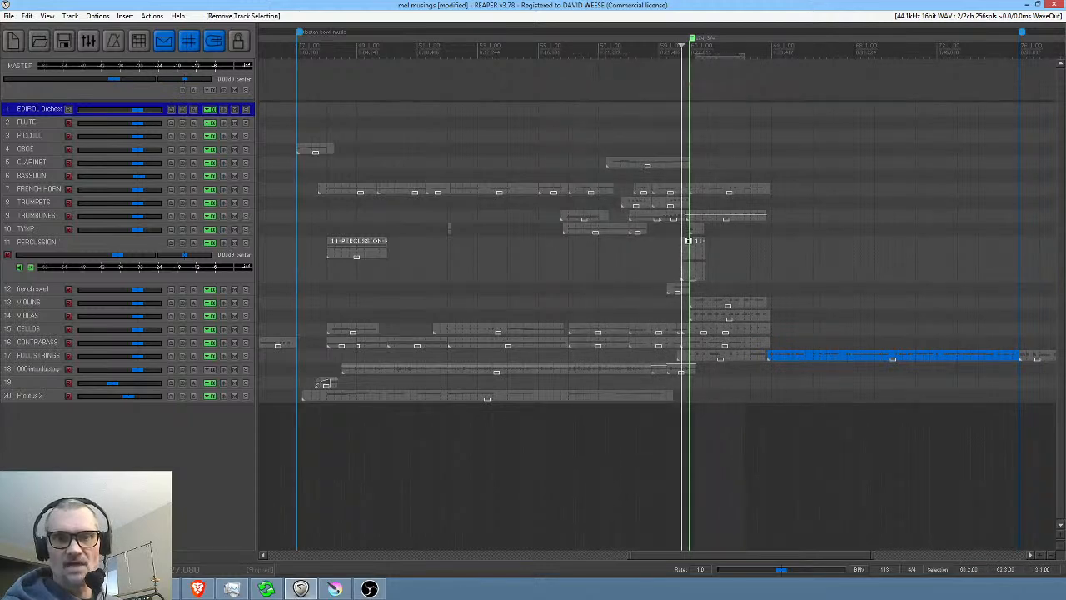
{"action": "left_click", "coordinate": [754, 452]}
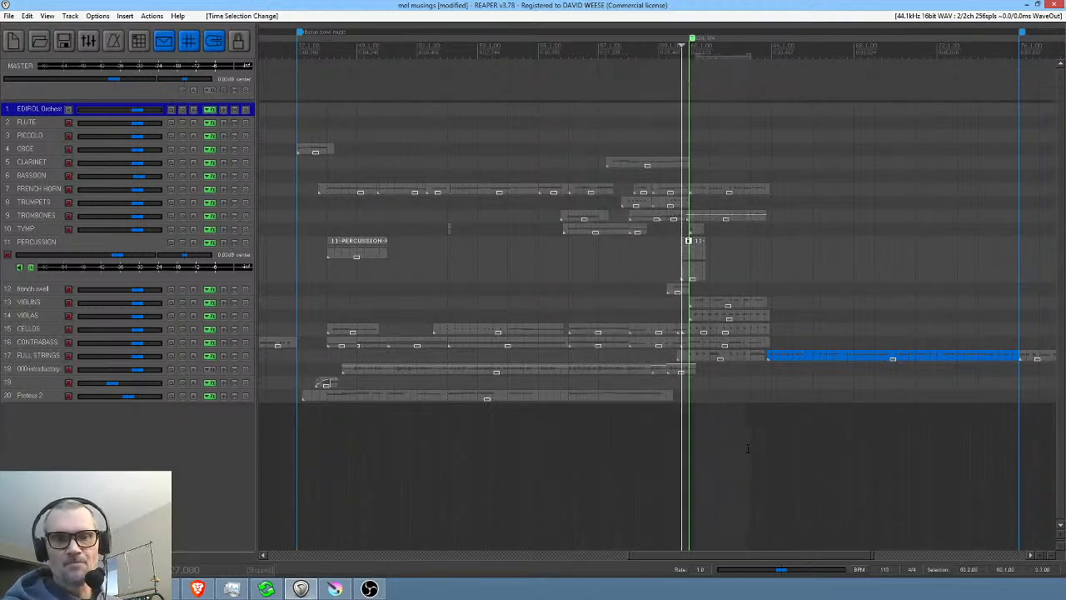
{"action": "left_click", "coordinate": [754, 441]}
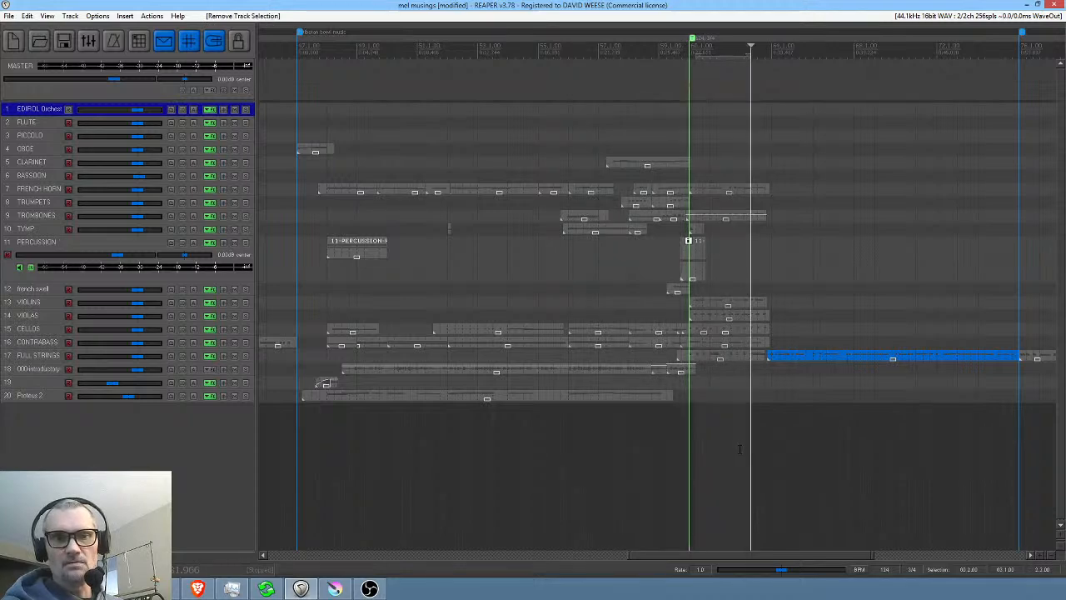
- Play the music briefly from a point inside the time selection after the green marker, and stop it
{"action": "left_click", "coordinate": [739, 448]}
{"action": "key", "text": "space"}
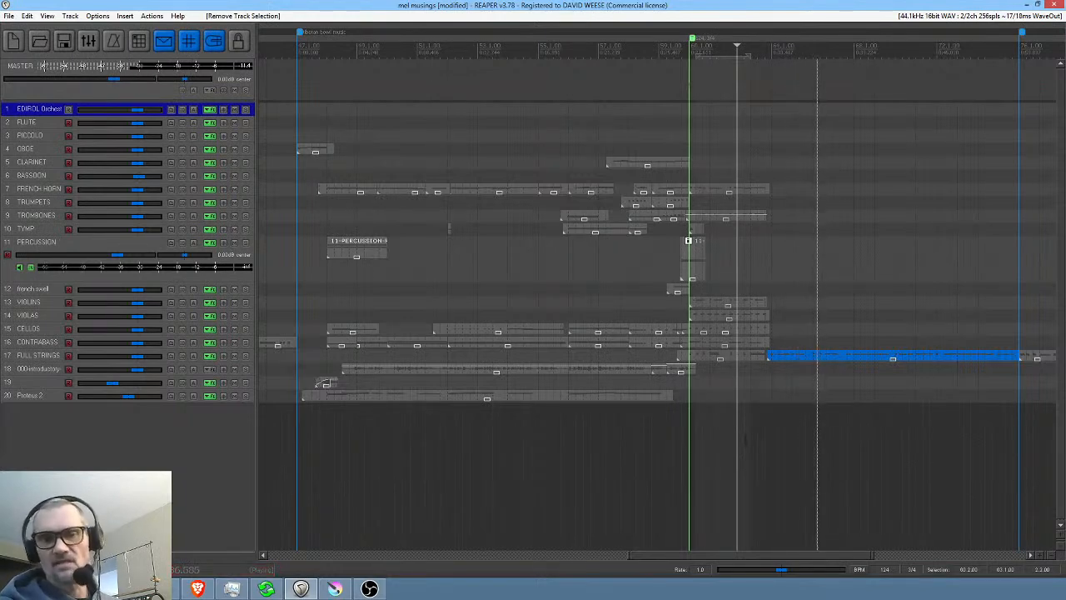
{"action": "key", "text": "space"}
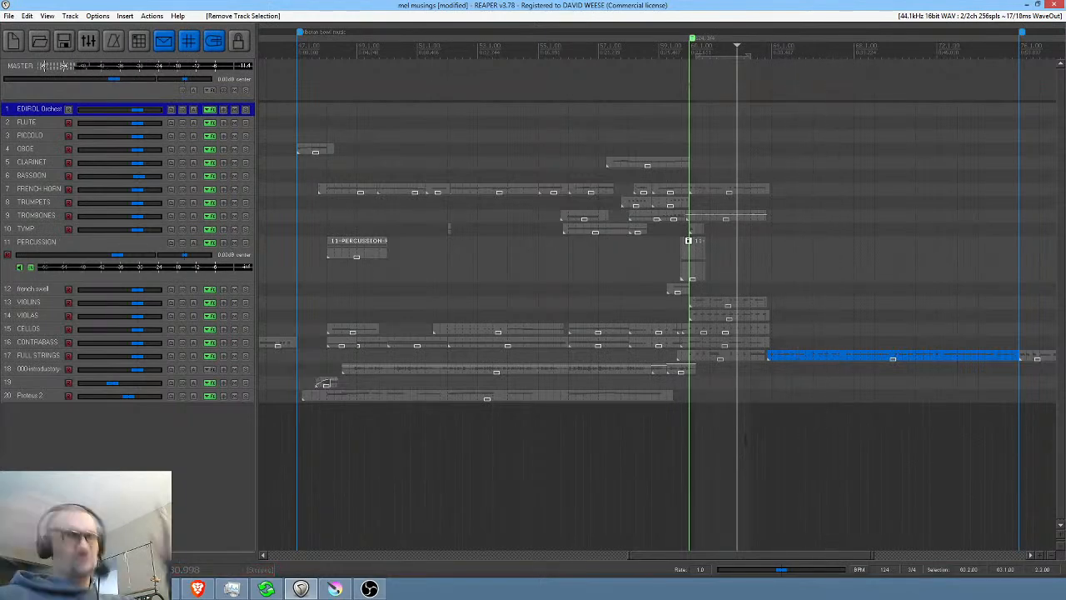
- Play the music from the blue marker at measure 47 past the green marker, and replay its opening bars
{"action": "left_click", "coordinate": [297, 426]}
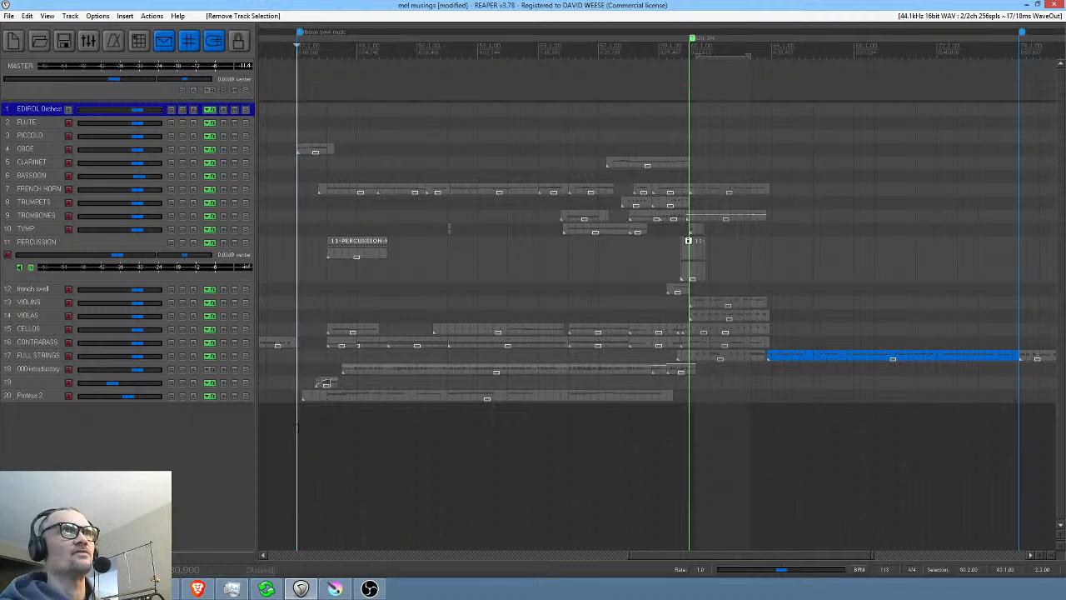
{"action": "key", "text": "space"}
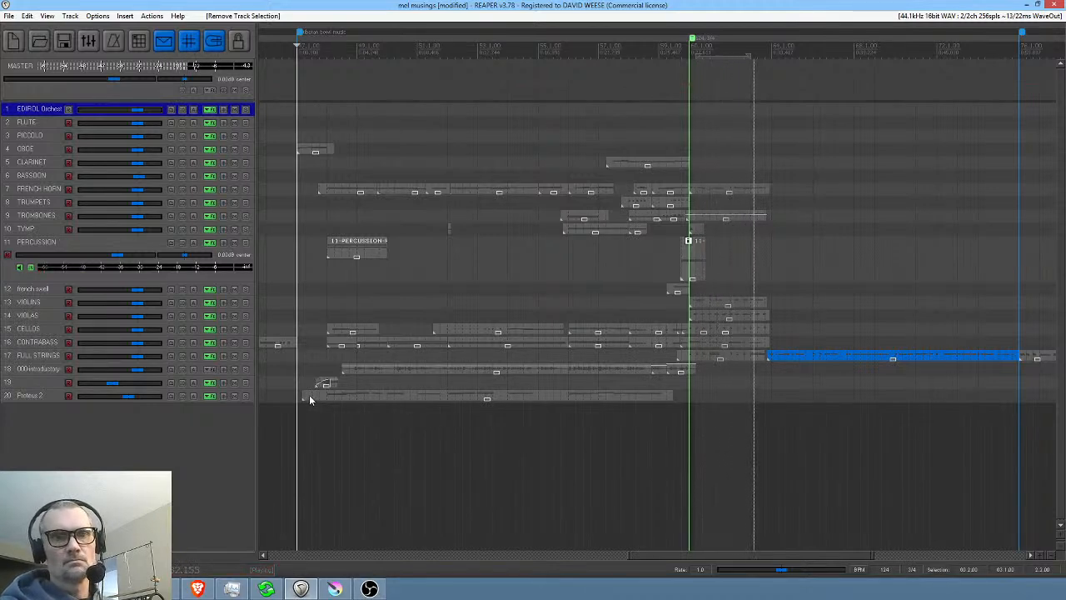
{"action": "key", "text": "space"}
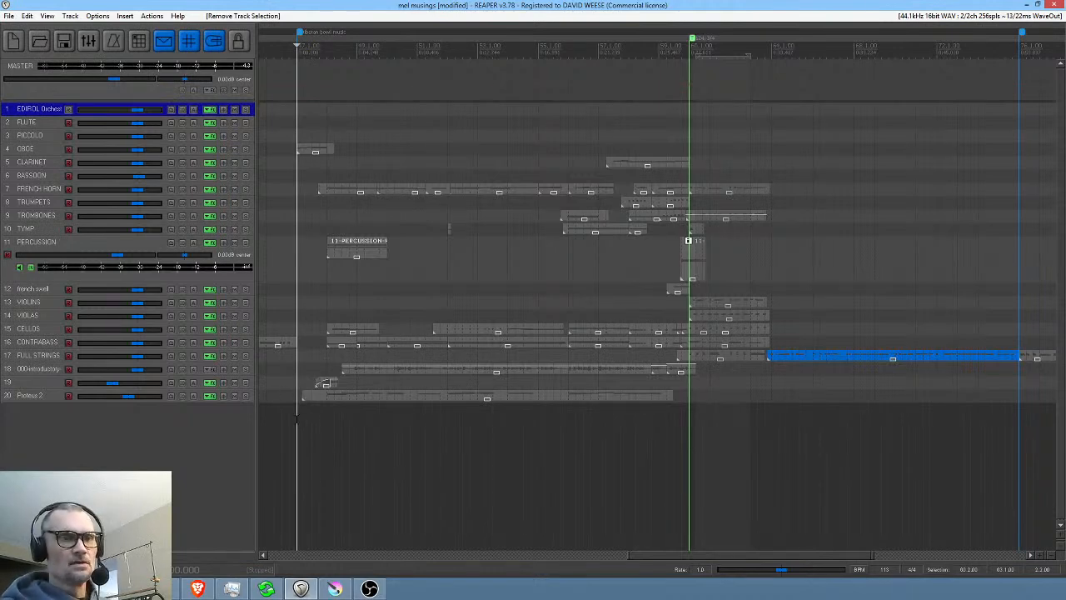
{"action": "key", "text": "space"}
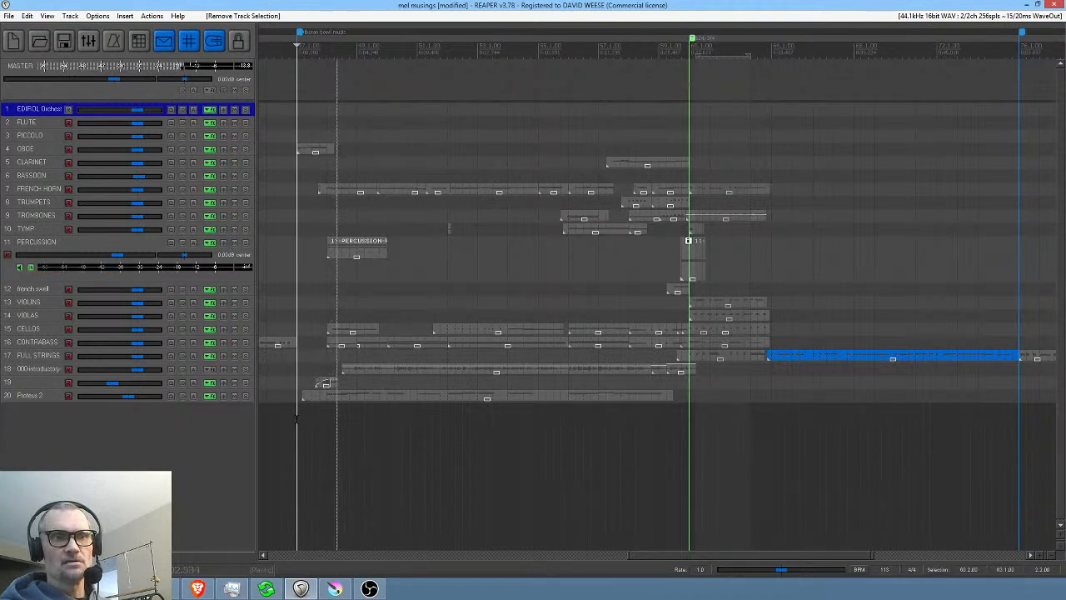
{"action": "key", "text": "space"}
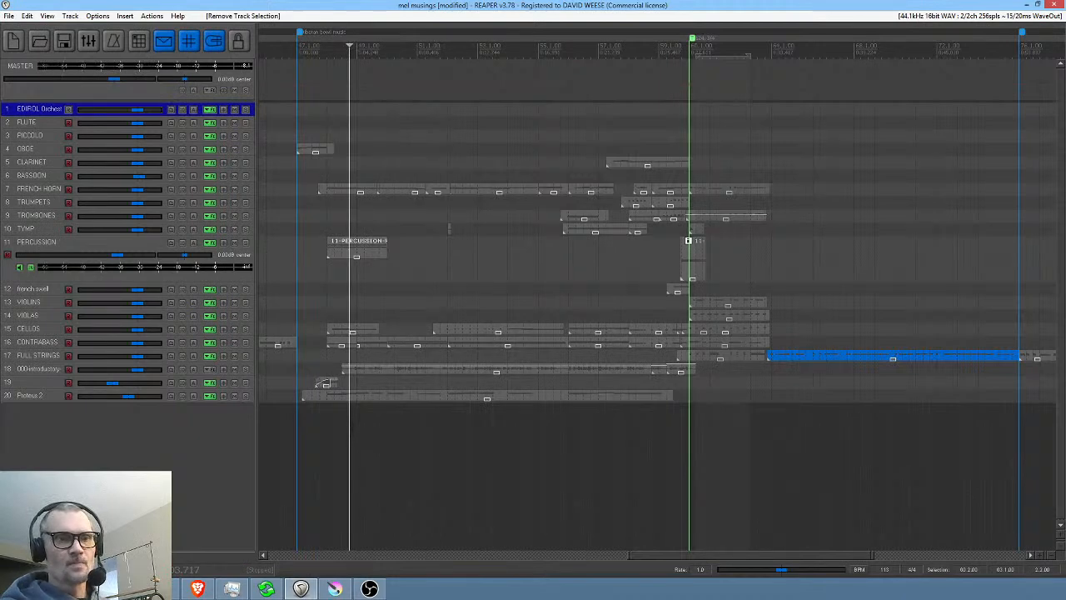
- Select the opening time range from the blue marker at 47.1.00 over a length of 2.2.00
{"action": "left_click", "coordinate": [384, 426]}
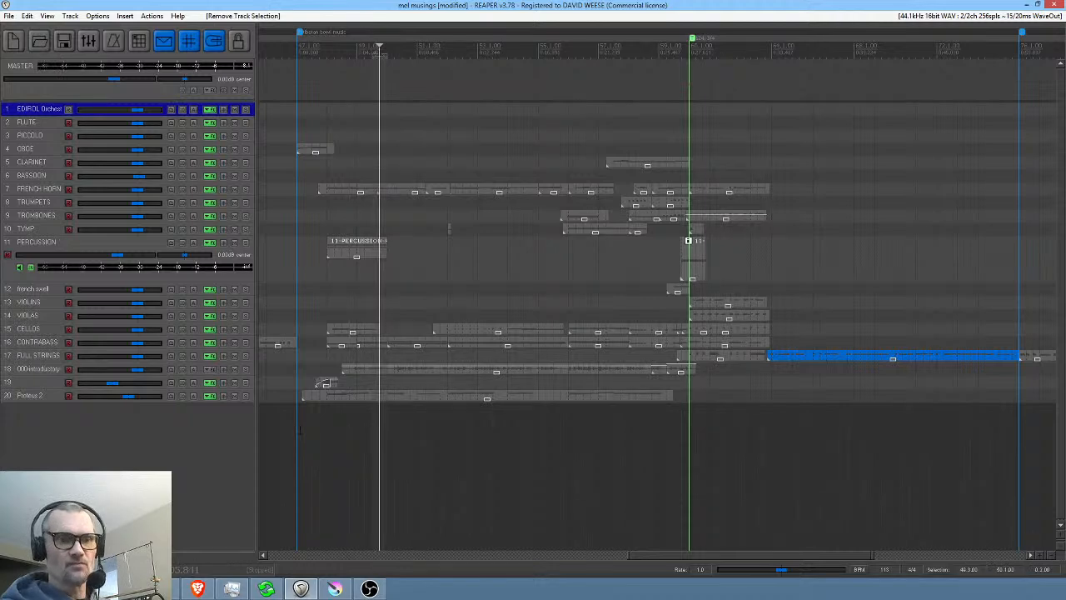
{"action": "left_click_drag", "start_coordinate": [308, 429], "coordinate": [369, 429]}
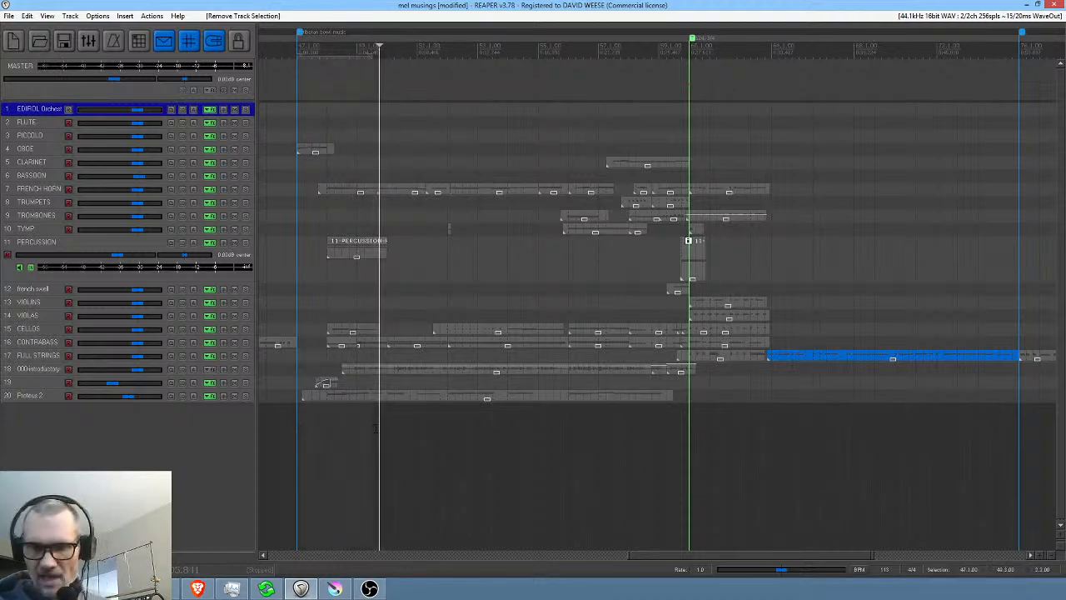
{"action": "left_click", "coordinate": [376, 428]}
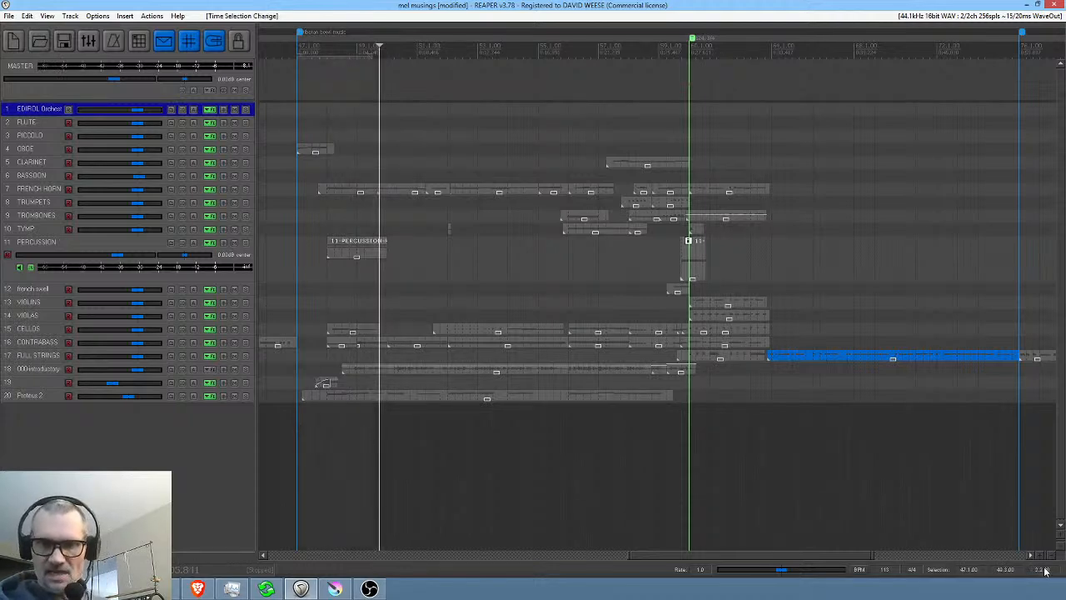
- Set the transport's time unit to Minutes:Seconds so the selection length can be read in time
{"action": "right_click", "coordinate": [1045, 570]}
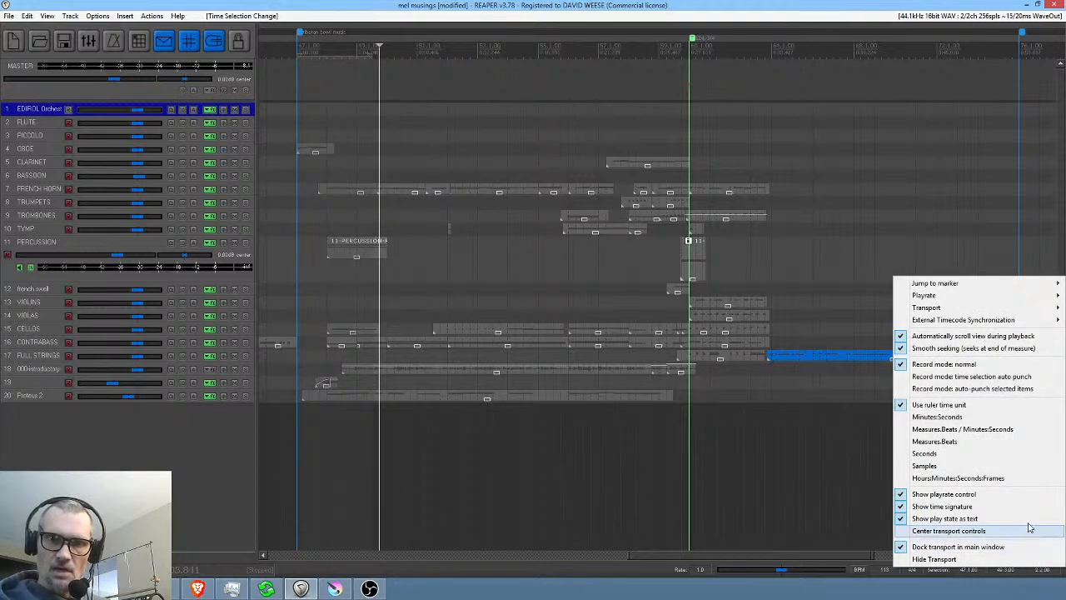
{"action": "left_click", "coordinate": [950, 431]}
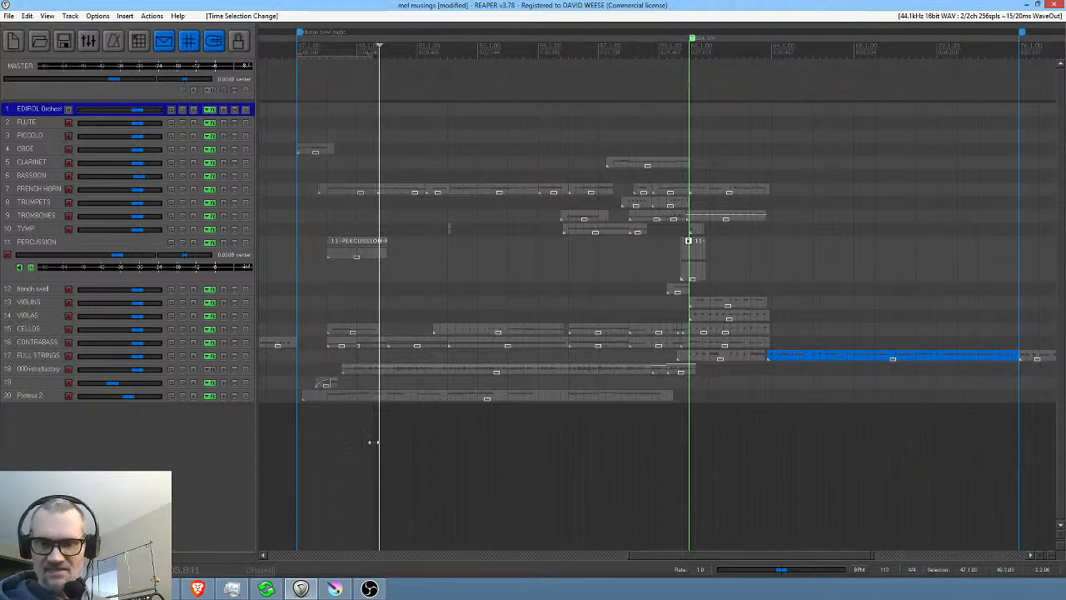
{"action": "right_click", "coordinate": [1042, 571]}
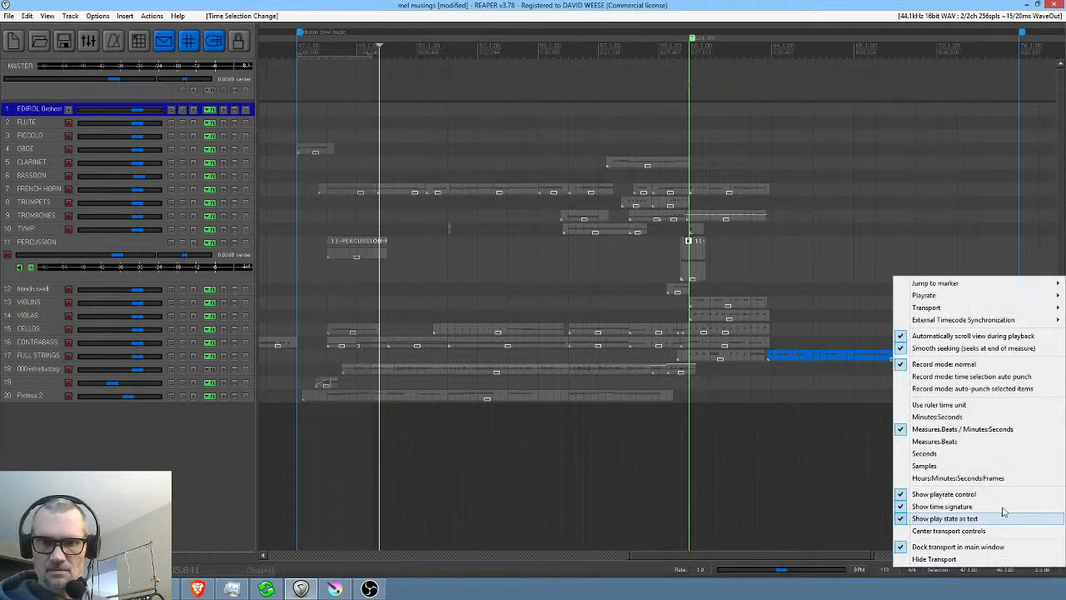
{"action": "left_click", "coordinate": [933, 421]}
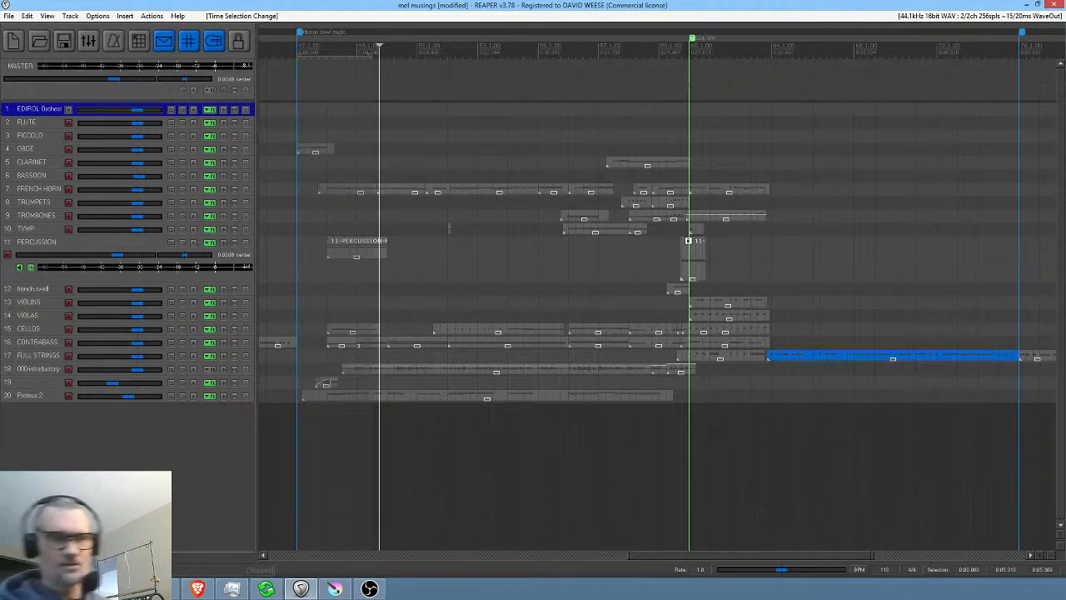
- Place the edit cursor at the blue start marker and play the opening of the music
{"action": "left_click", "coordinate": [298, 436]}
{"action": "key", "text": "space"}
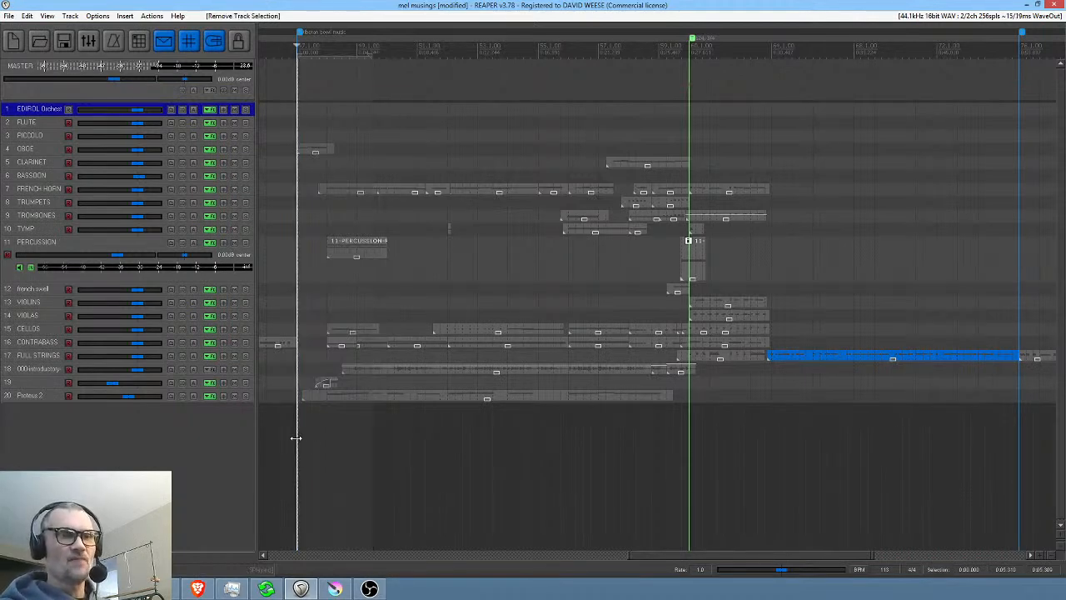
{"action": "key", "text": "space"}
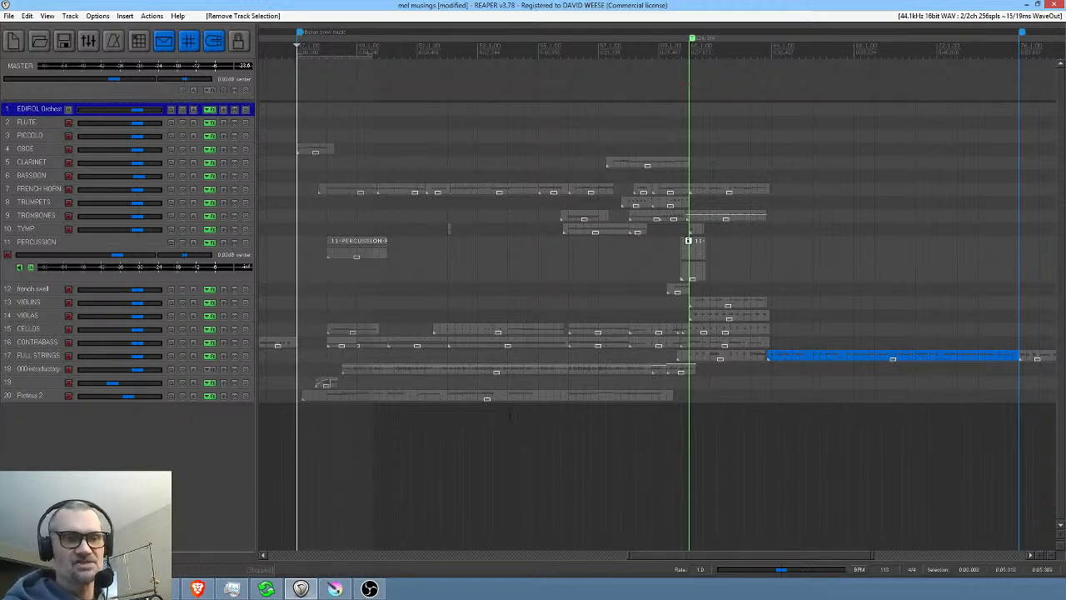
- Switch to Krita, scrub the early frames of 000.png, and view the whole 000-background.kra painting
{"action": "left_click", "coordinate": [335, 589]}
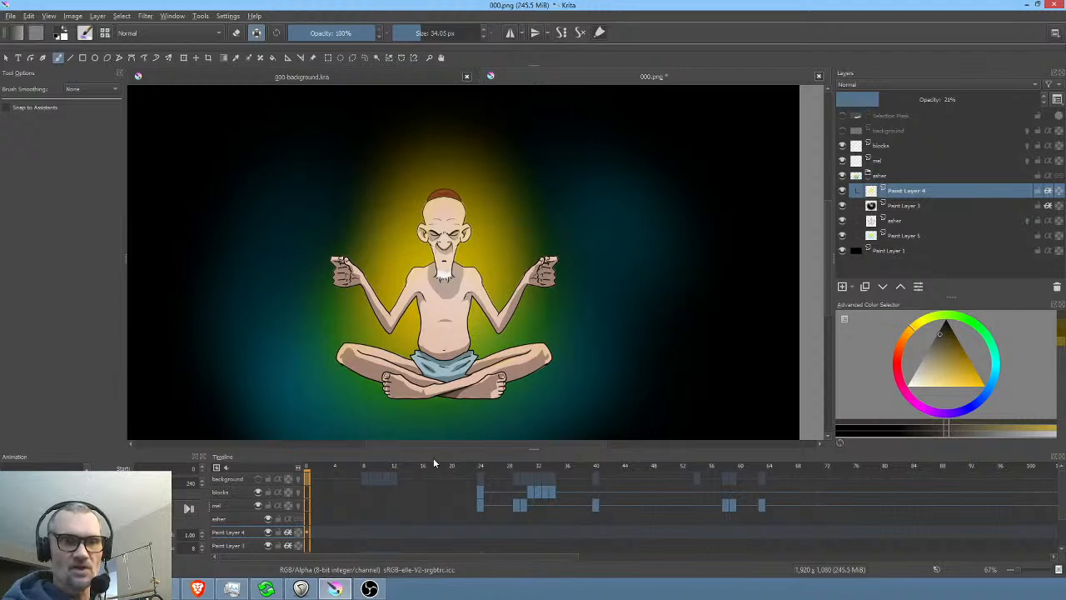
{"action": "left_click_drag", "start_coordinate": [360, 466], "coordinate": [400, 466]}
{"action": "left_click", "coordinate": [437, 82]}
{"action": "scroll", "coordinate": [484, 285], "scroll_direction": "down", "scroll_amount": 4}
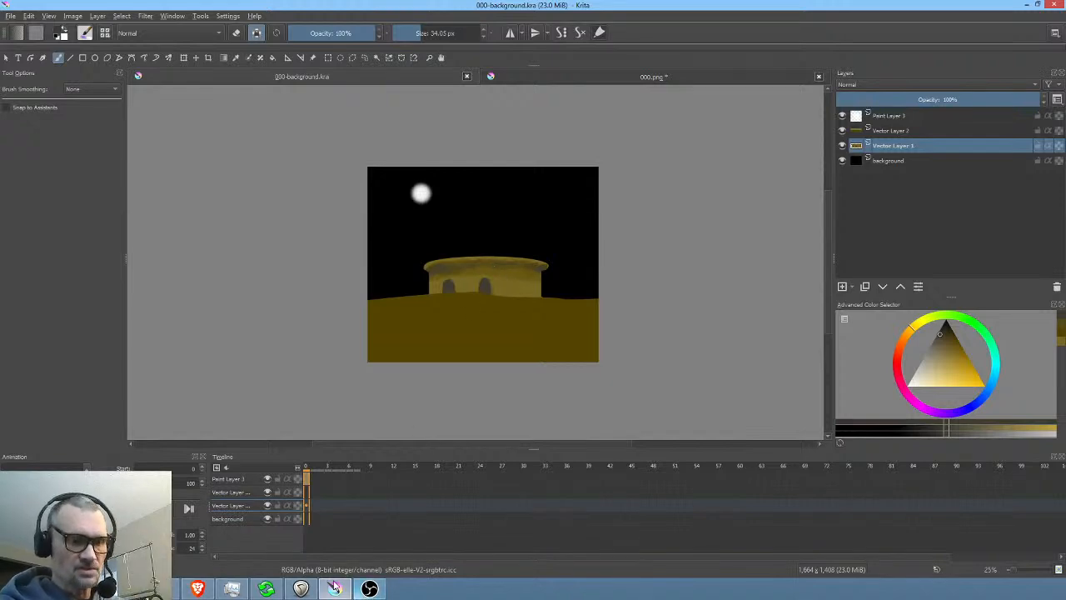
- Return to REAPER and play the full arrangement from the start marker past the green marker
{"action": "left_click", "coordinate": [303, 589]}
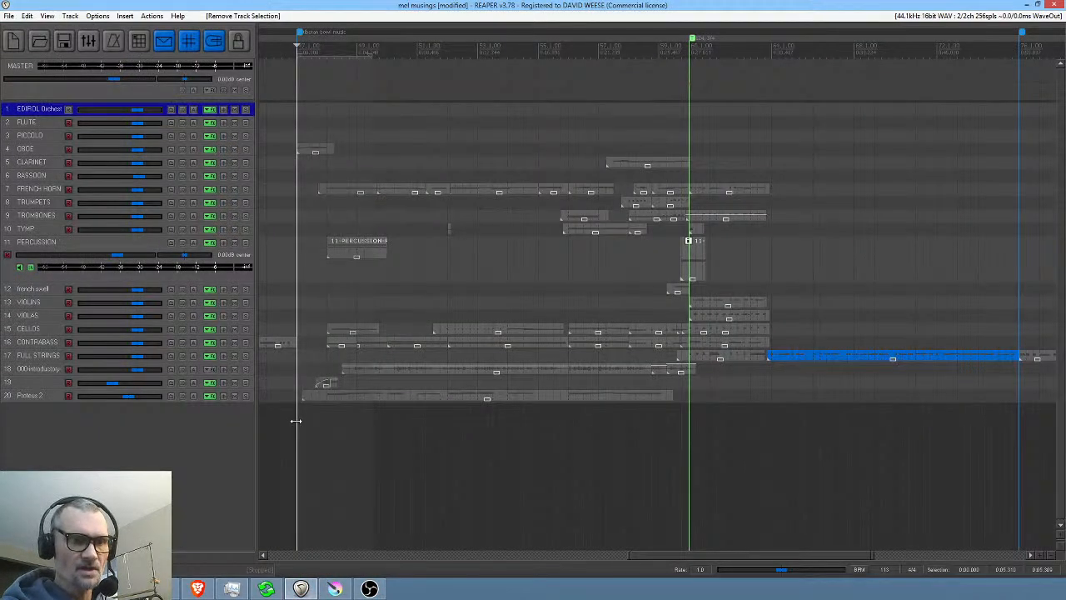
{"action": "key", "text": "space"}
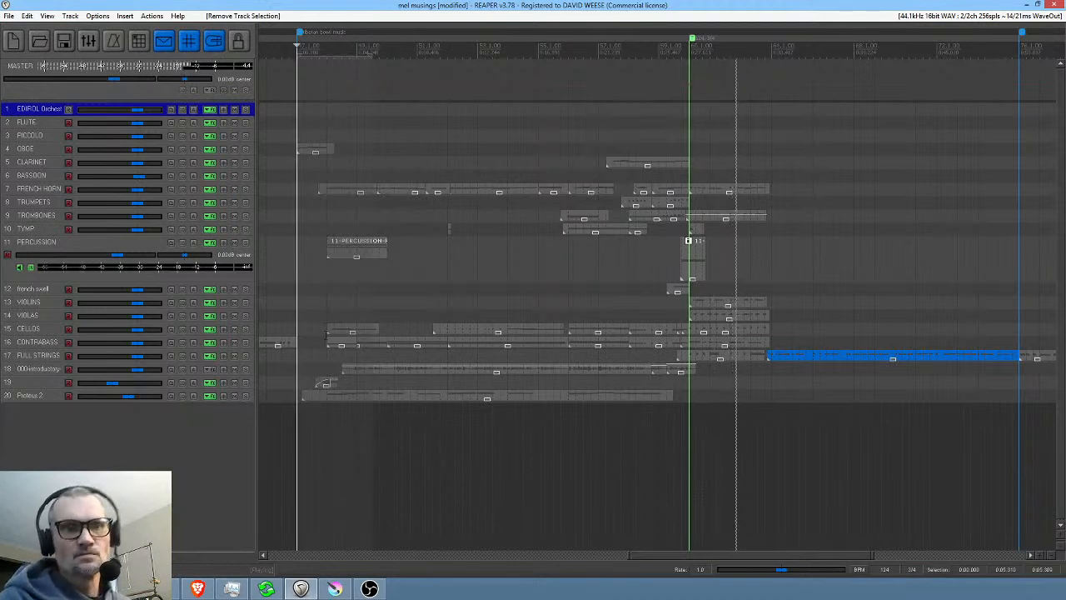
{"action": "key", "text": "space"}
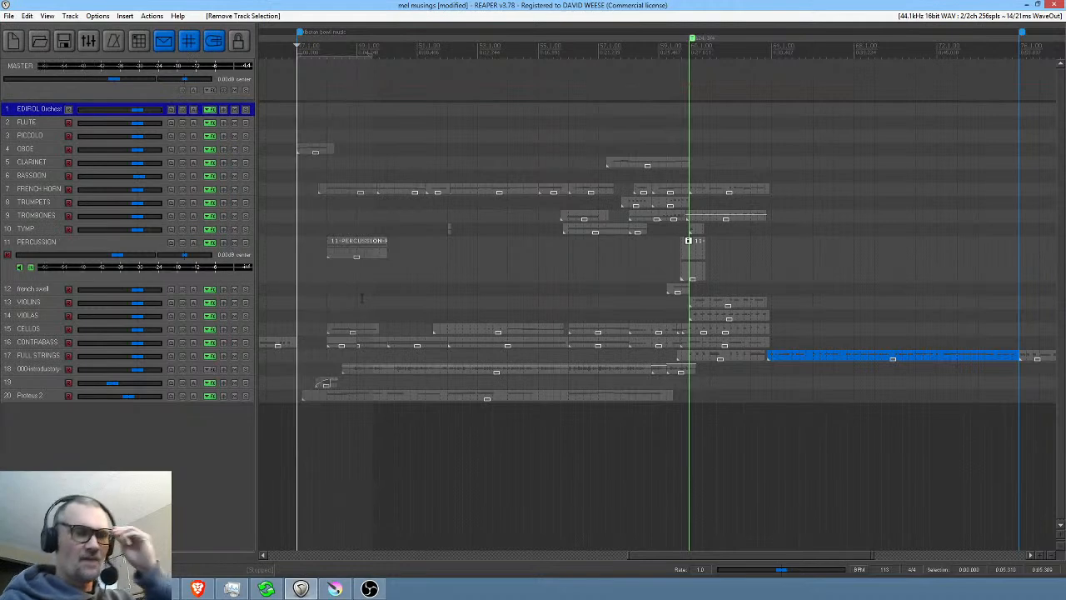
- Mute track 18 (000introductory) and track 20 (Proteus 2), and play the remaining orchestral tracks from the start marker
{"action": "left_click", "coordinate": [235, 369]}
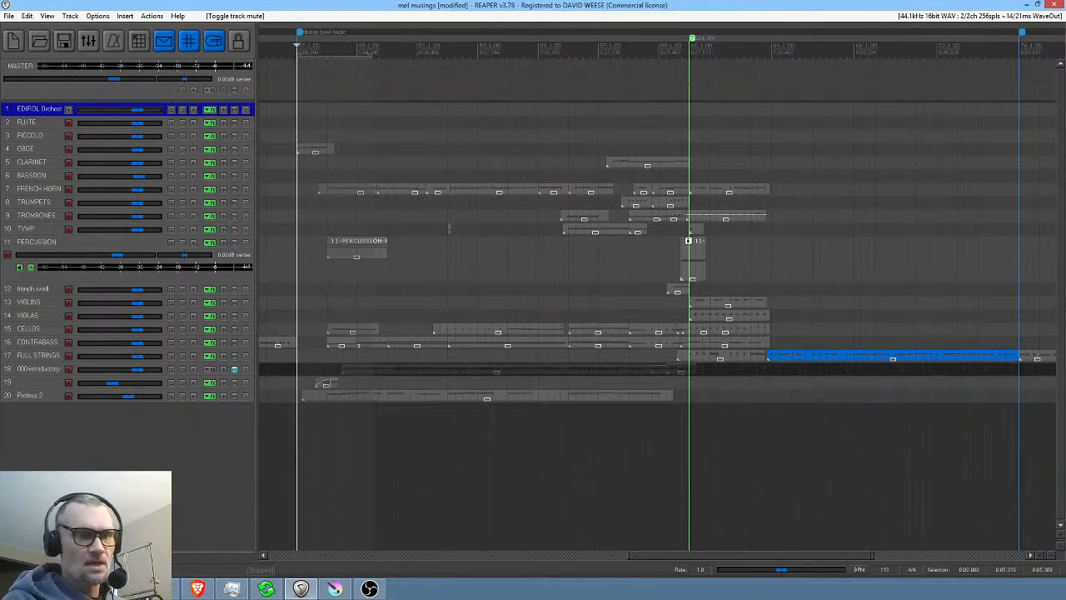
{"action": "left_click", "coordinate": [235, 396]}
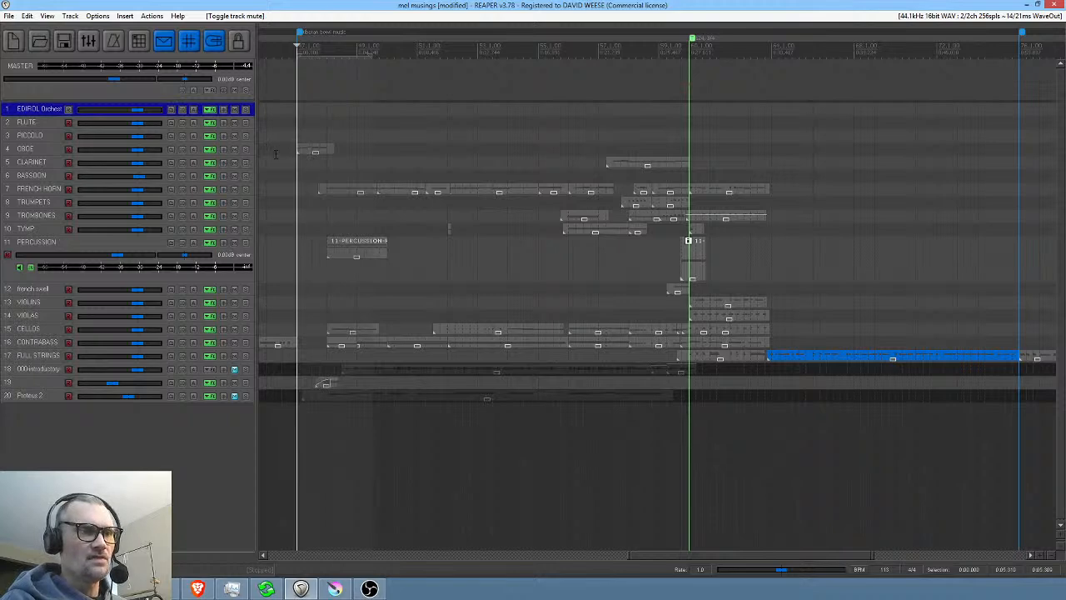
{"action": "key", "text": "space"}
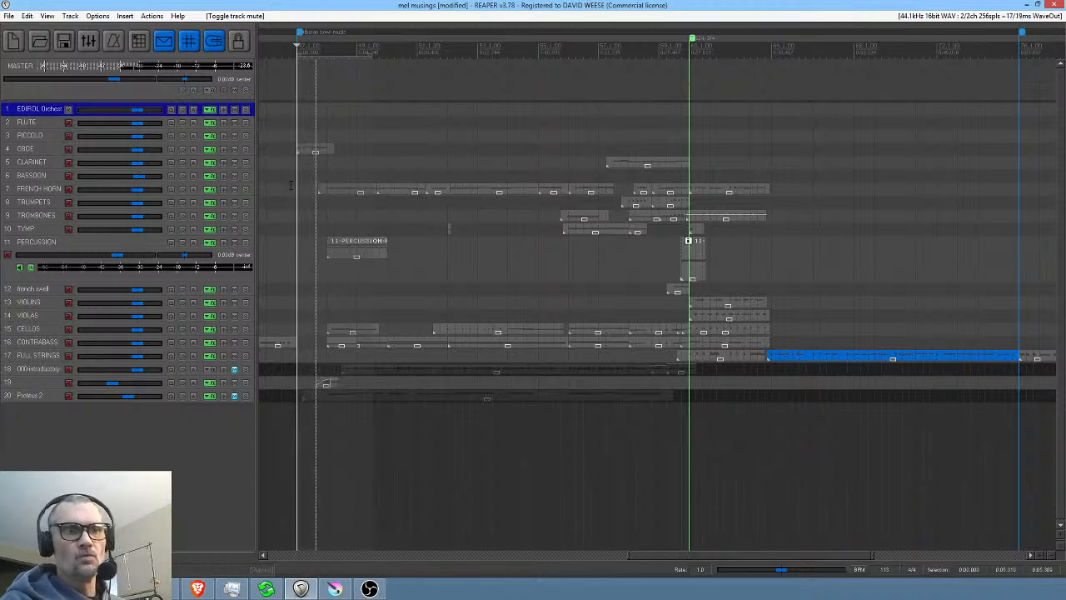
{"action": "key", "text": "space"}
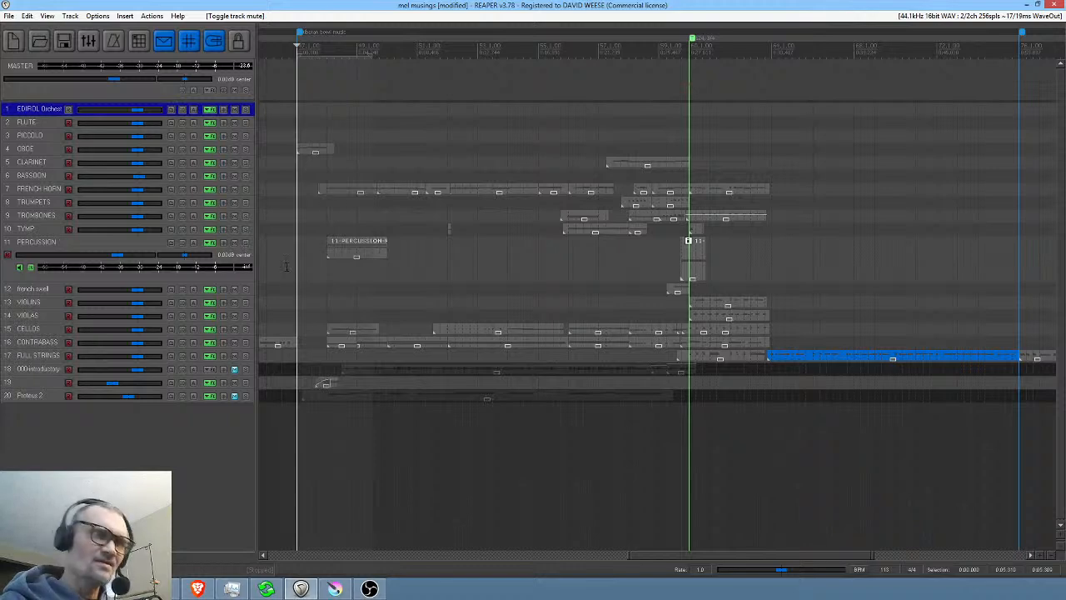
- Solo only the OBOE track and play its opening part from the start marker
{"action": "left_click", "coordinate": [245, 137]}
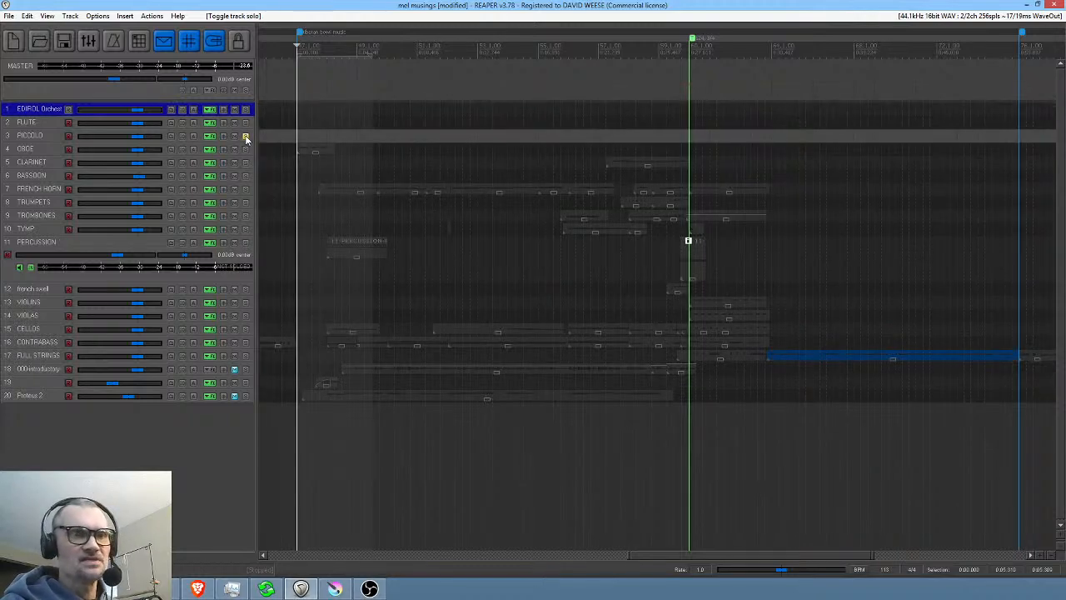
{"action": "left_click", "coordinate": [246, 138]}
{"action": "left_click", "coordinate": [245, 150]}
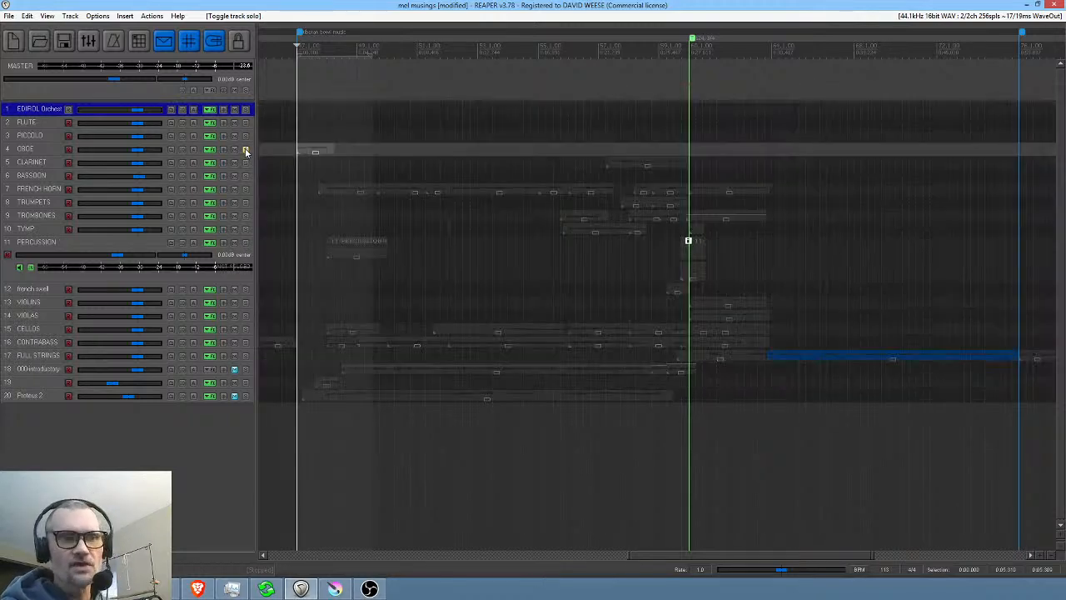
{"action": "key", "text": "space"}
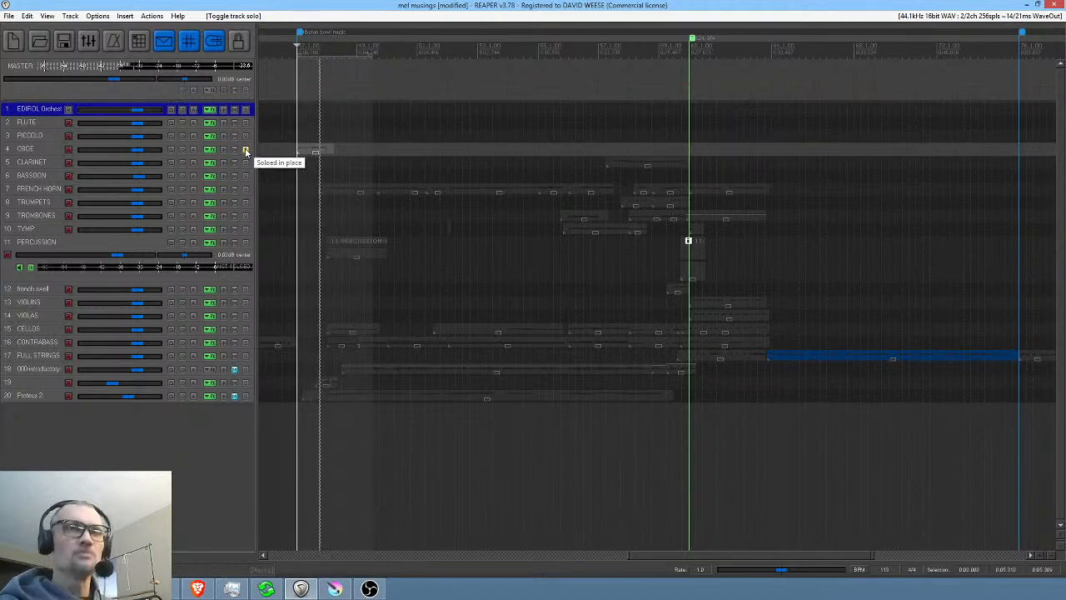
{"action": "key", "text": "space"}
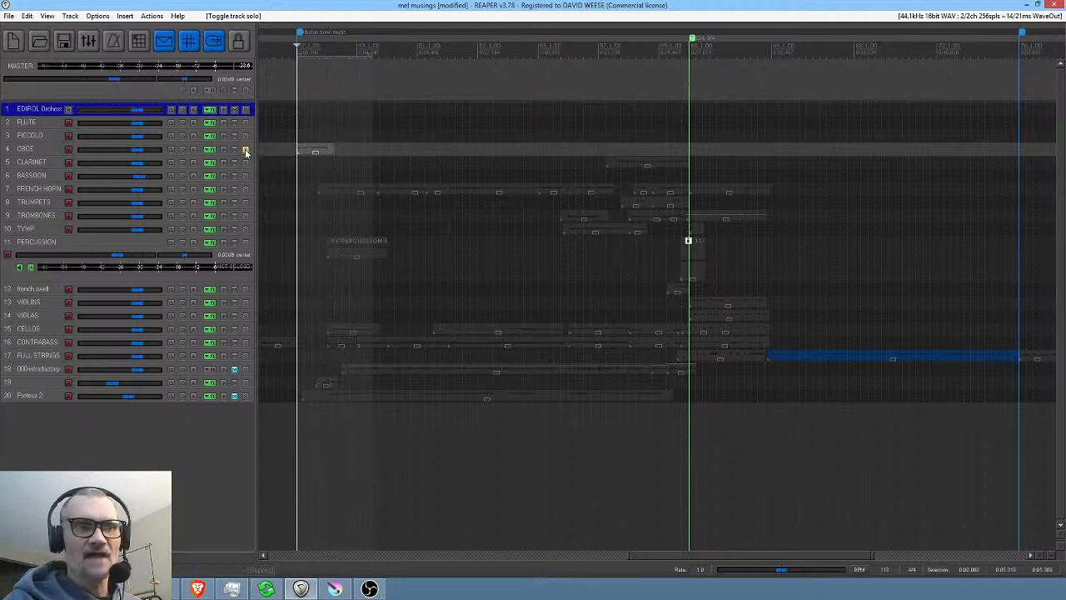
- Switch the solo from the OBOE track to FRENCH HORN, play the horn part from the start marker, and unsolo it
{"action": "left_click", "coordinate": [246, 151]}
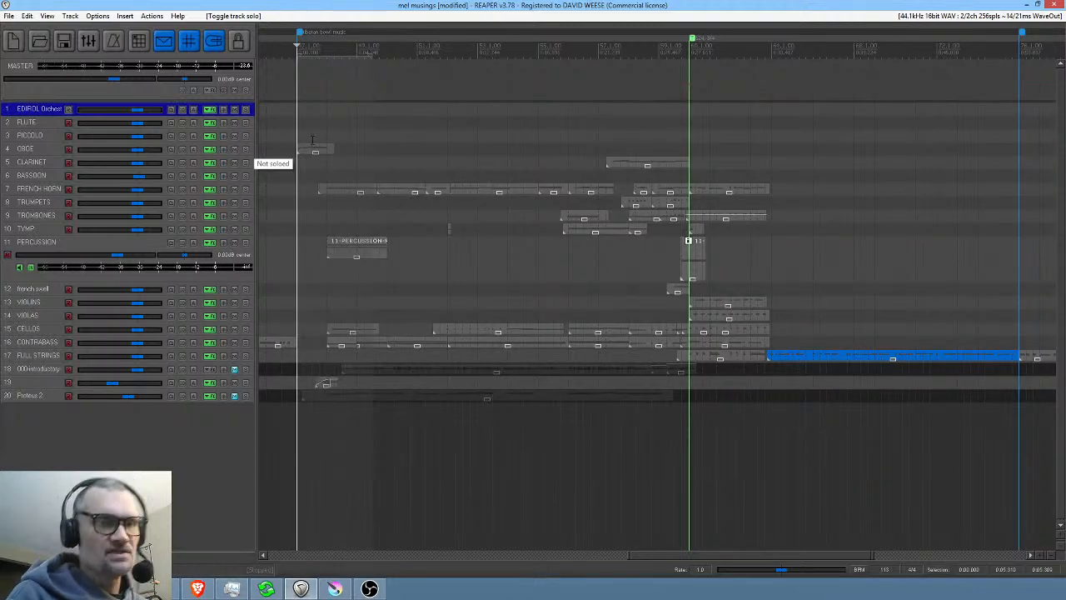
{"action": "left_click", "coordinate": [244, 191]}
{"action": "key", "text": "space"}
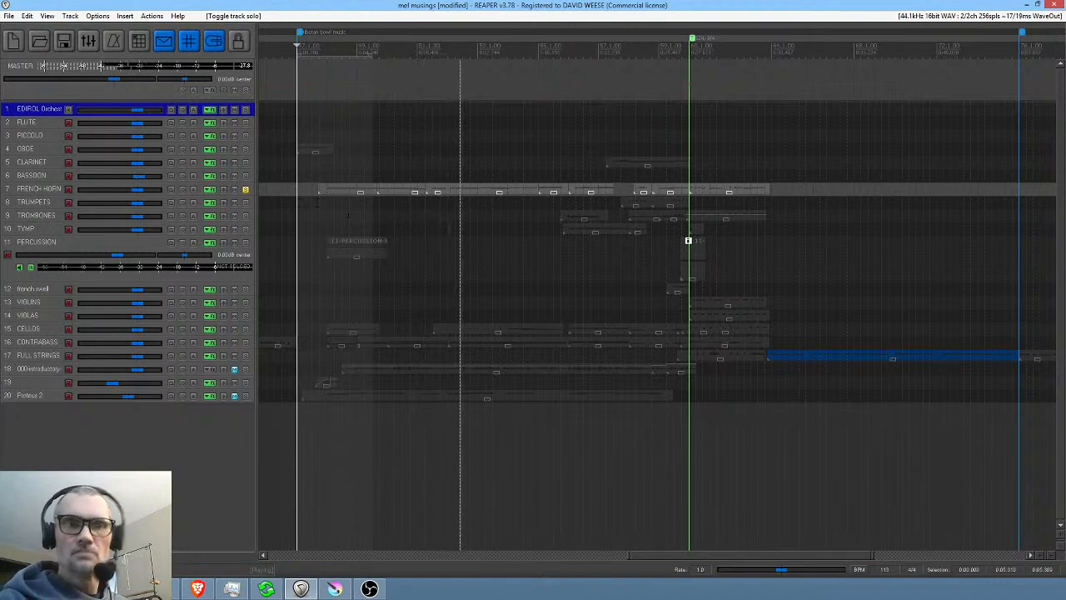
{"action": "left_click", "coordinate": [246, 191]}
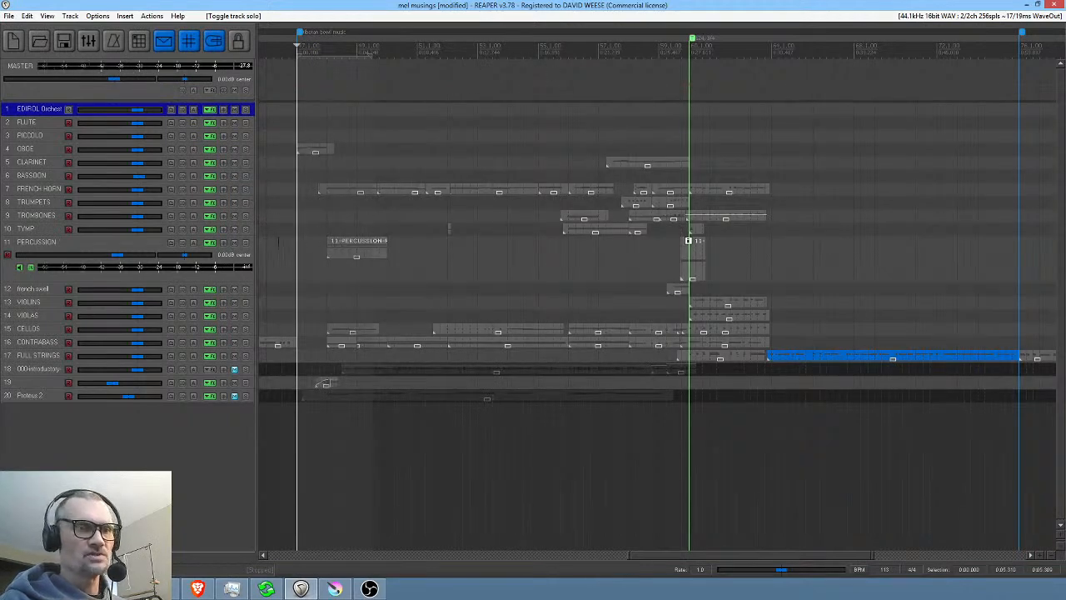
- Solo the PERCUSSION track, play it from just before its first clip, and unsolo it
{"action": "left_click", "coordinate": [246, 242]}
{"action": "left_click", "coordinate": [319, 245]}
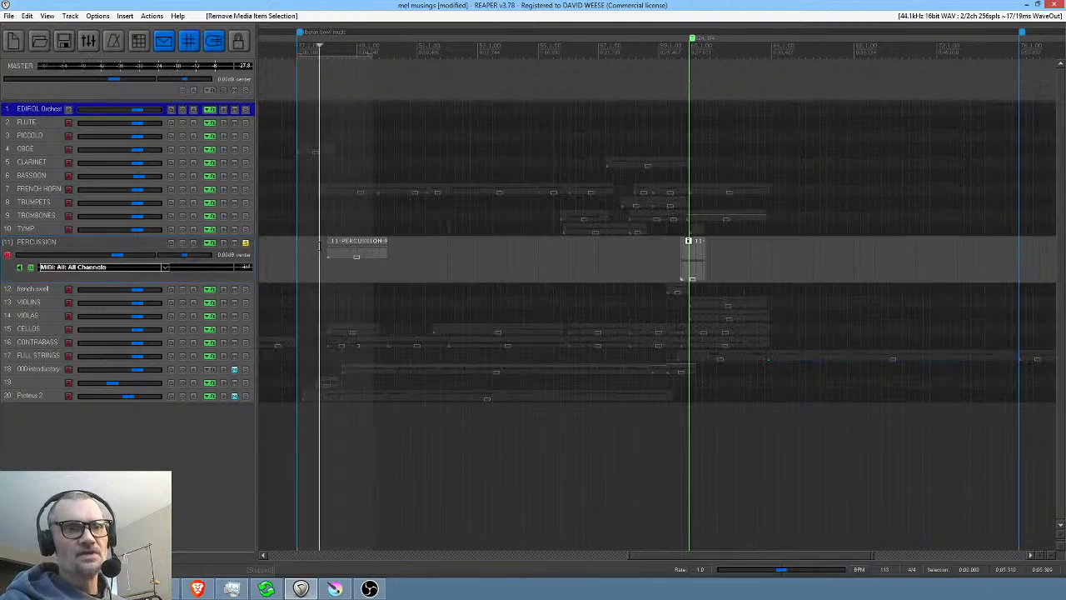
{"action": "key", "text": "space"}
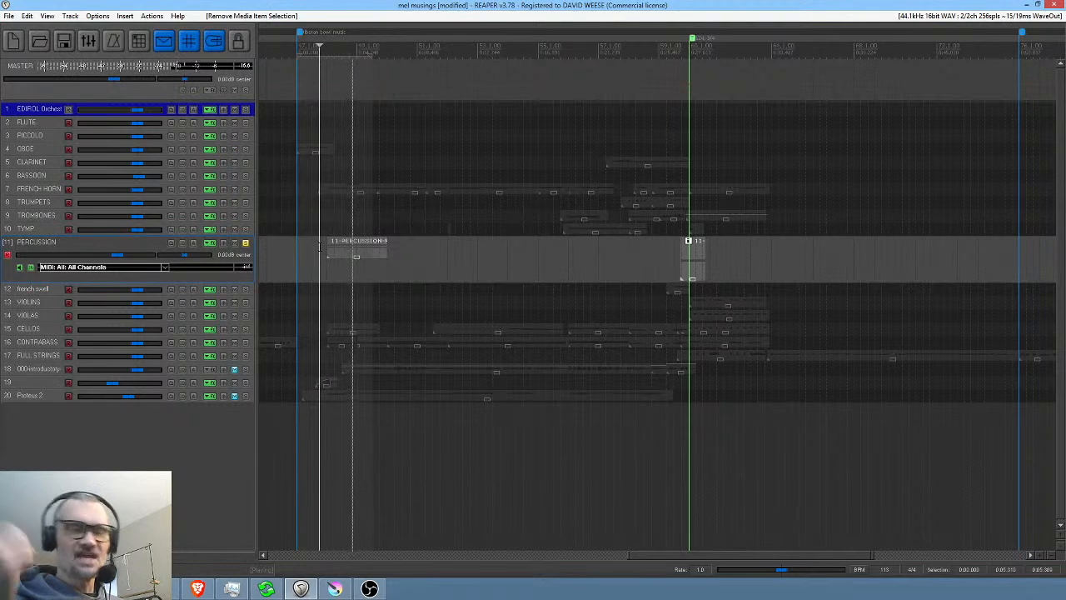
{"action": "key", "text": "space"}
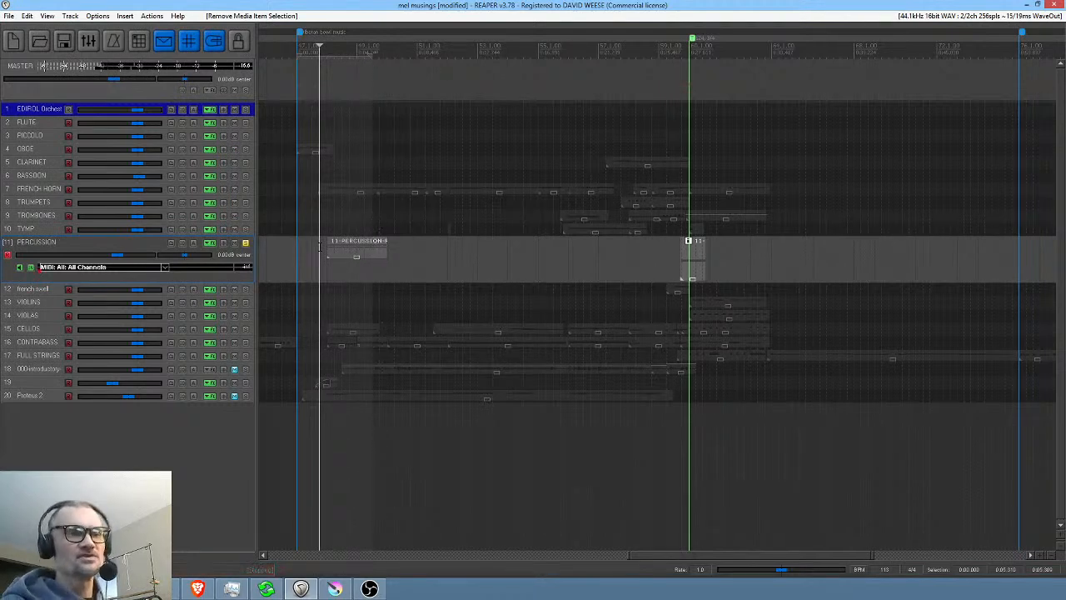
{"action": "left_click", "coordinate": [247, 244]}
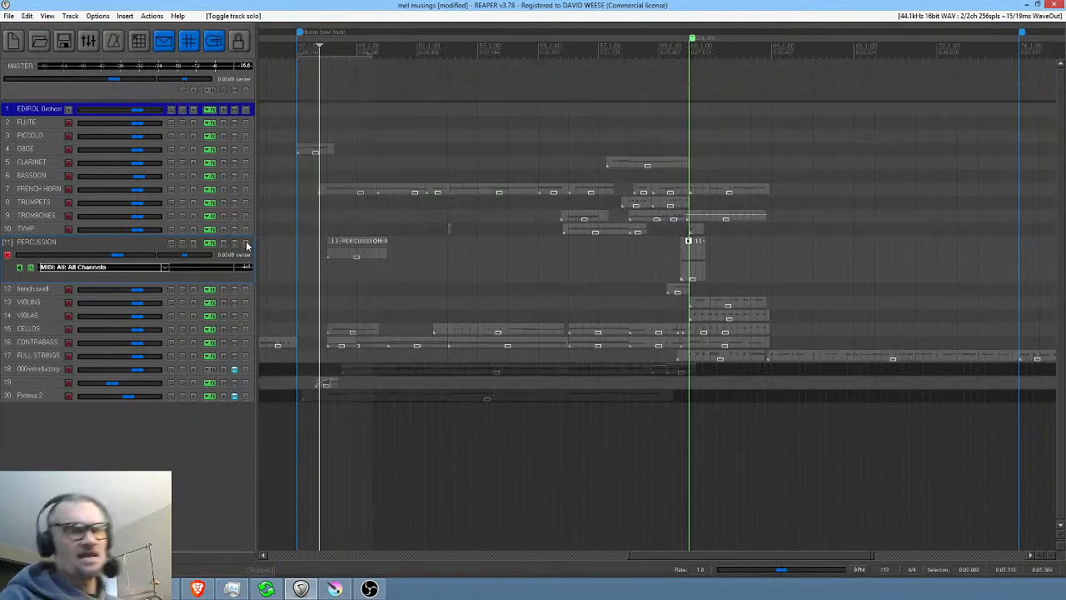
- Solo PERCUSSION together with track 19 and play both around their opening clips
{"action": "left_click", "coordinate": [247, 244]}
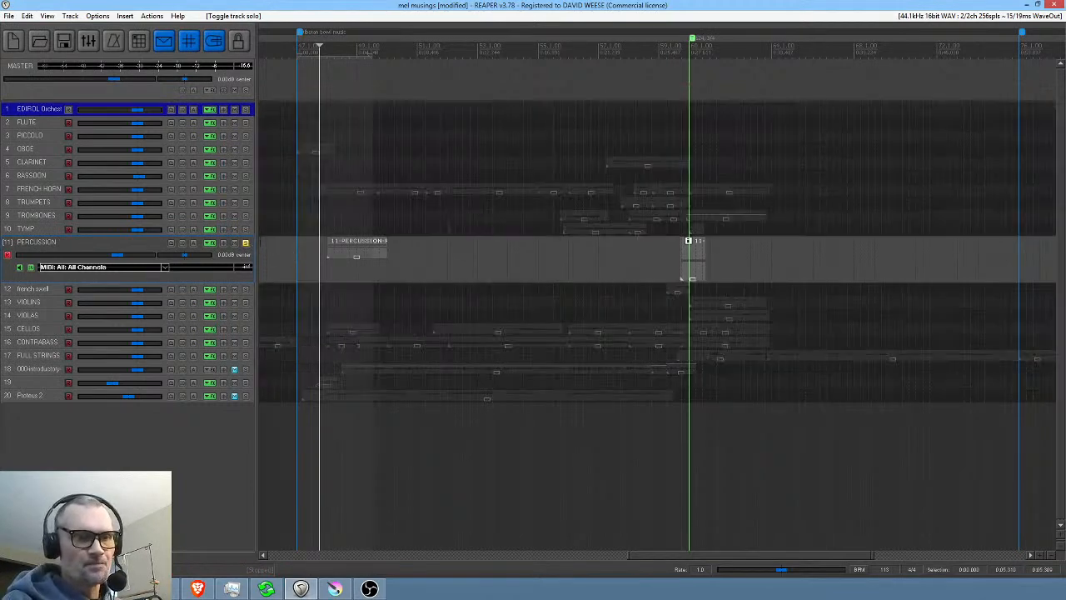
{"action": "left_click", "coordinate": [247, 384]}
{"action": "key", "text": "space"}
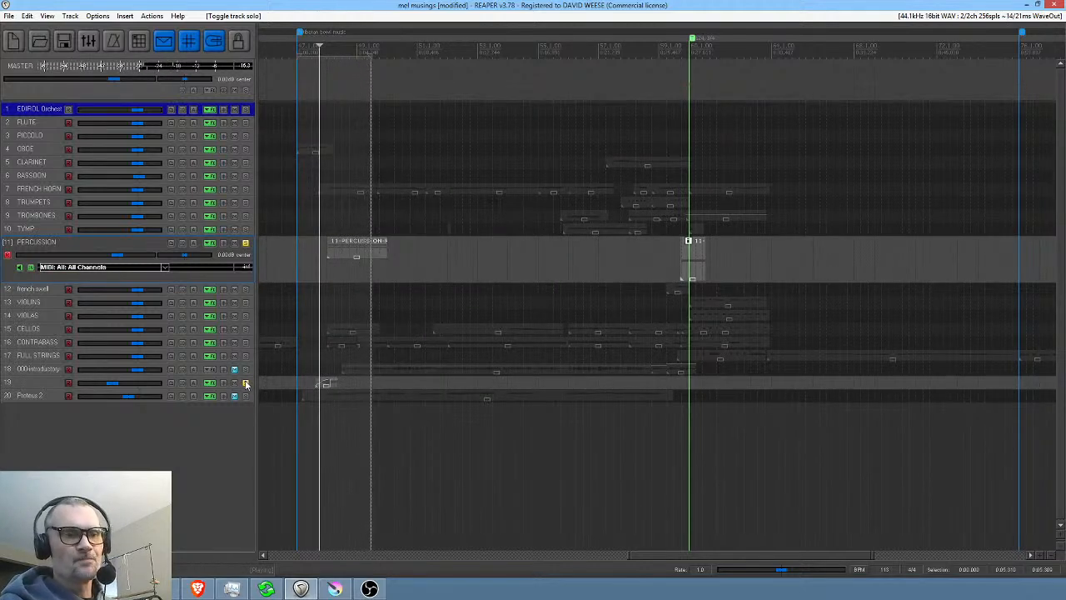
{"action": "key", "text": "space"}
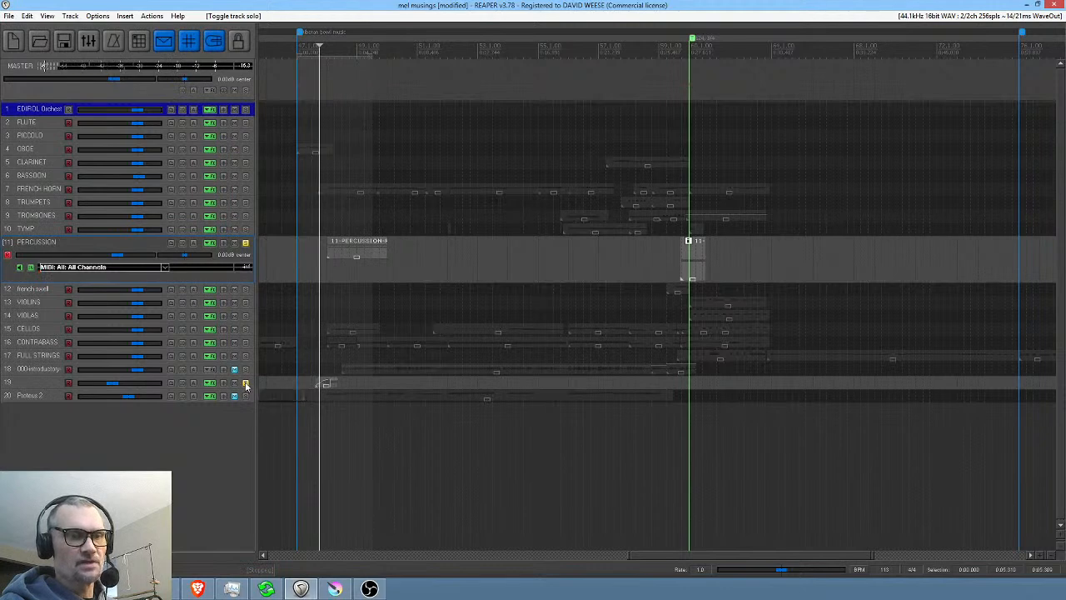
- Leave only track 19 soloed, make its lane taller, and play its clip with the track's effects bypassed
{"action": "left_click", "coordinate": [246, 242]}
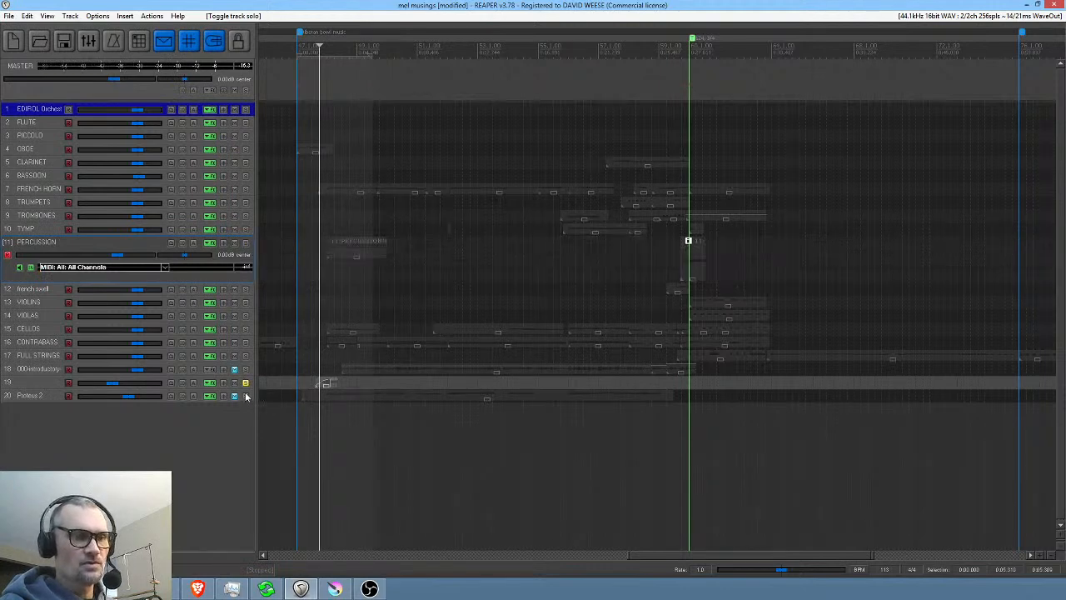
{"action": "left_click_drag", "start_coordinate": [256, 389], "coordinate": [256, 425]}
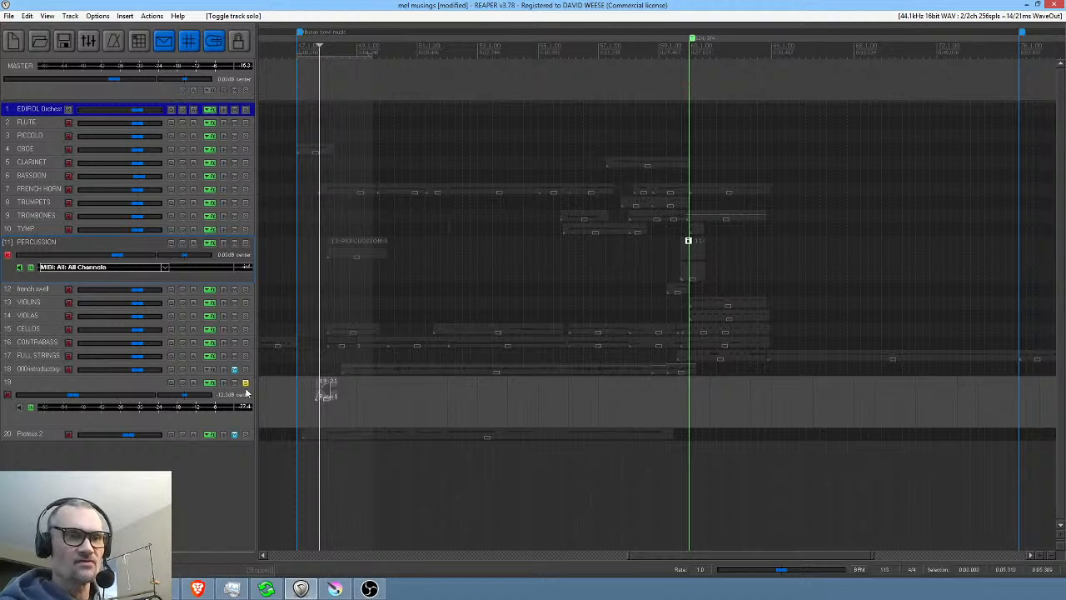
{"action": "left_click", "coordinate": [212, 383]}
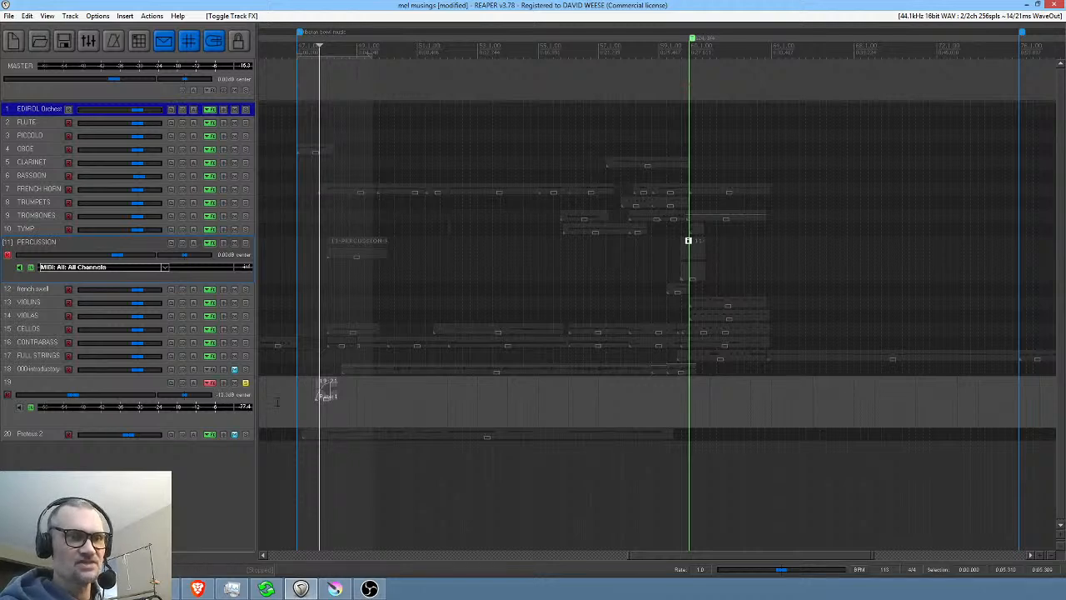
{"action": "scroll", "coordinate": [326, 391], "scroll_direction": "up", "scroll_amount": 4}
{"action": "key", "text": "space"}
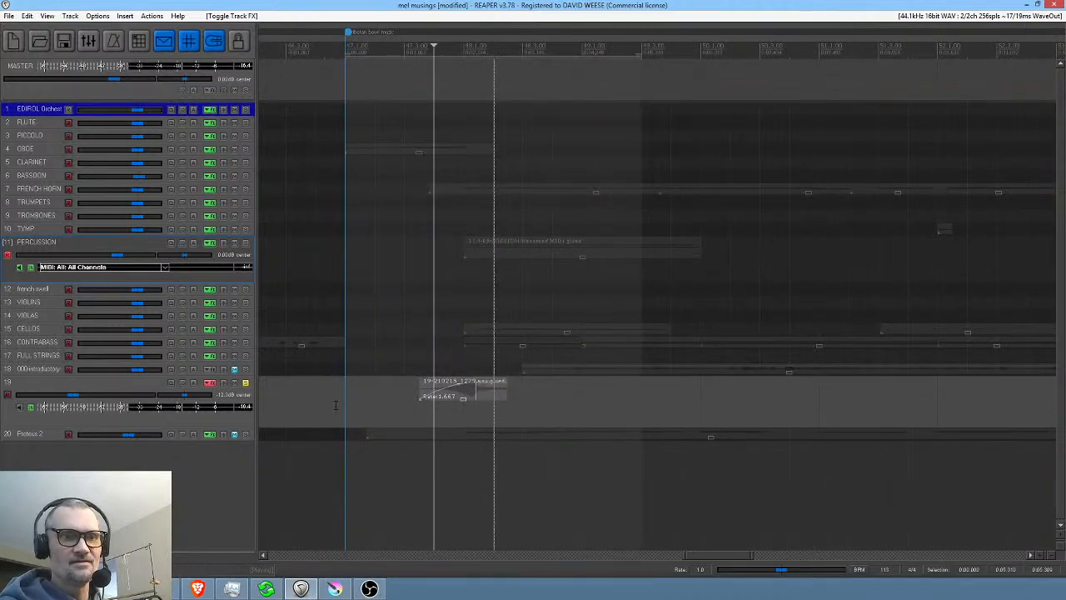
{"action": "key", "text": "space"}
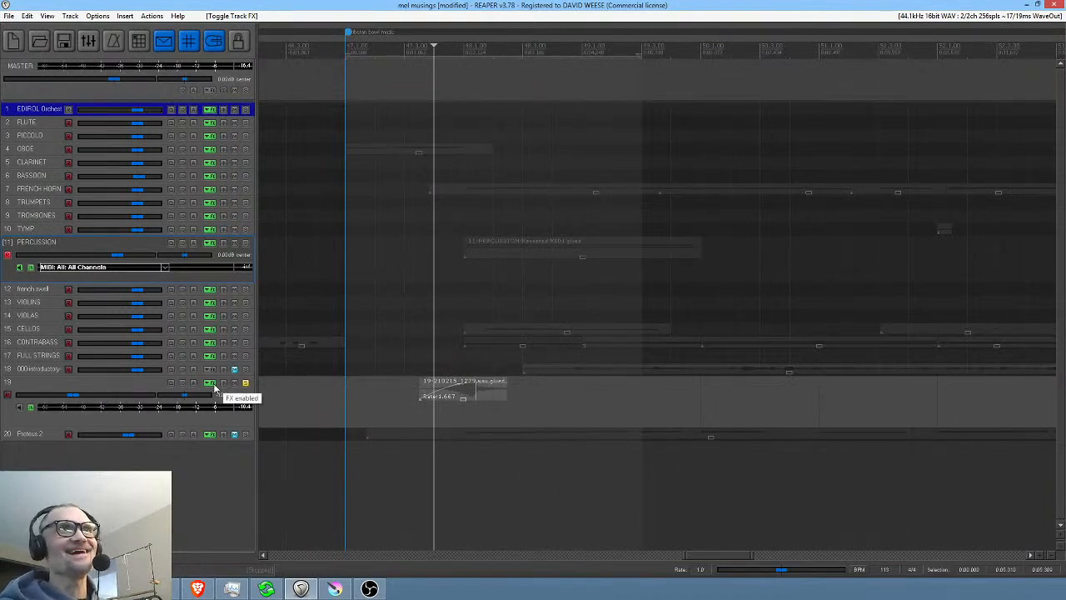
- Replay track 19's clip with its effects enabled again, and unsolo the track
{"action": "key", "text": "space"}
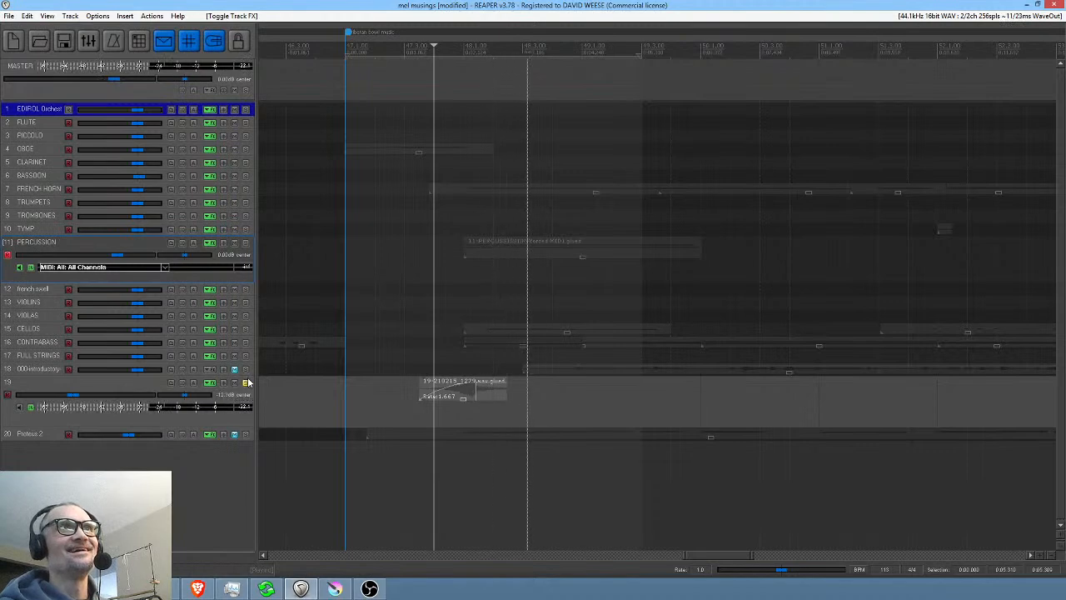
{"action": "key", "text": "space"}
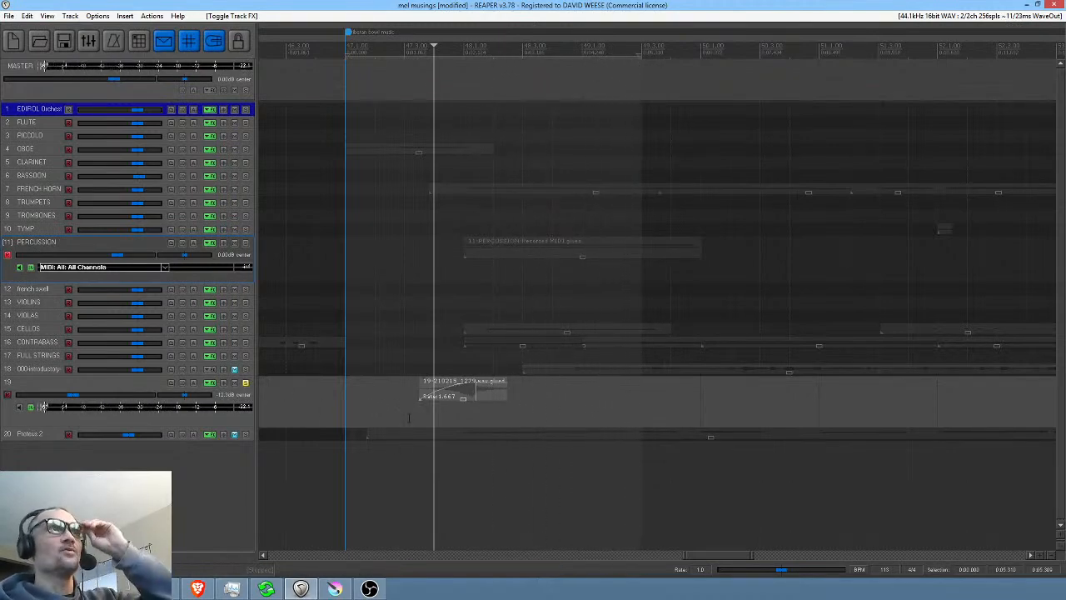
{"action": "left_click", "coordinate": [246, 383]}
- Play all unmuted tracks together from just before track 19's clip
{"action": "left_click", "coordinate": [418, 411]}
{"action": "key", "text": "space"}
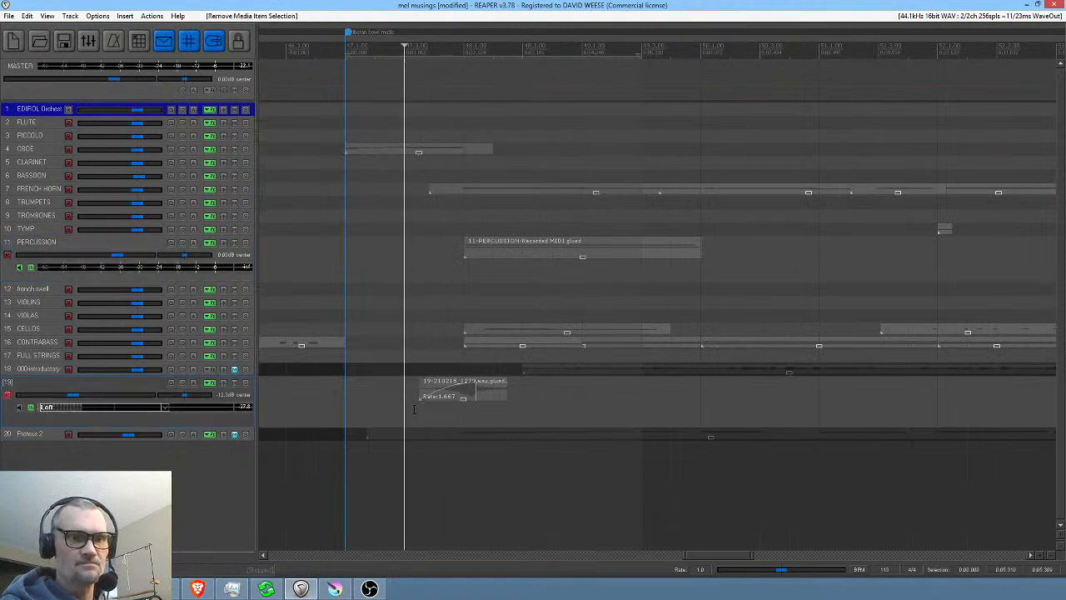
{"action": "key", "text": "space"}
- Solo CELLOS, CONTRABASS and FULL STRINGS, and play them through past the green marker
{"action": "left_click", "coordinate": [247, 331]}
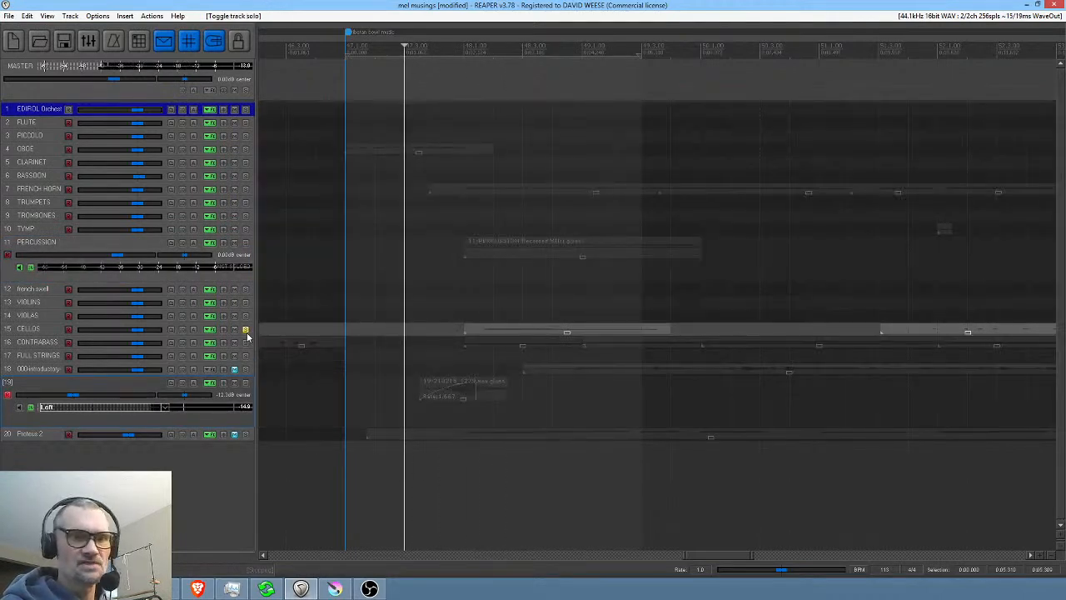
{"action": "left_click", "coordinate": [246, 342]}
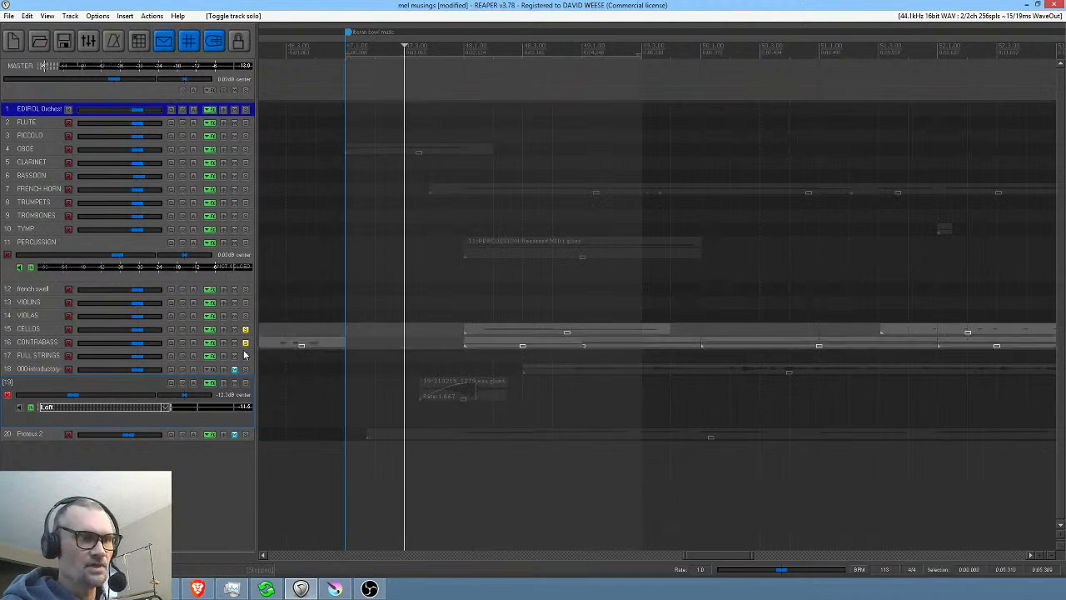
{"action": "left_click", "coordinate": [246, 355]}
{"action": "key", "text": "space"}
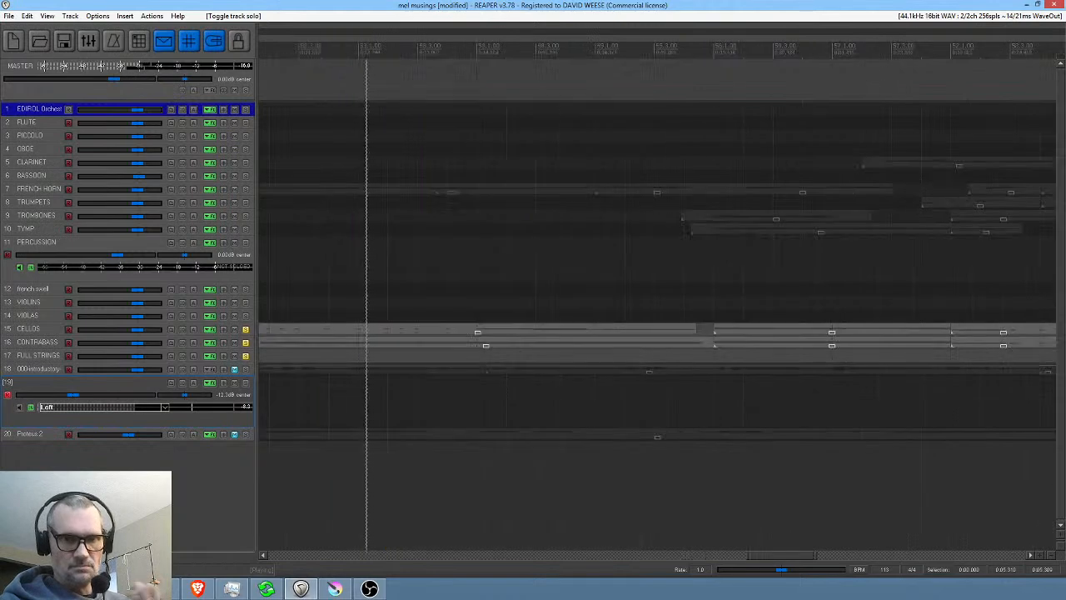
{"action": "scroll", "coordinate": [733, 314], "scroll_direction": "down", "scroll_amount": 2}
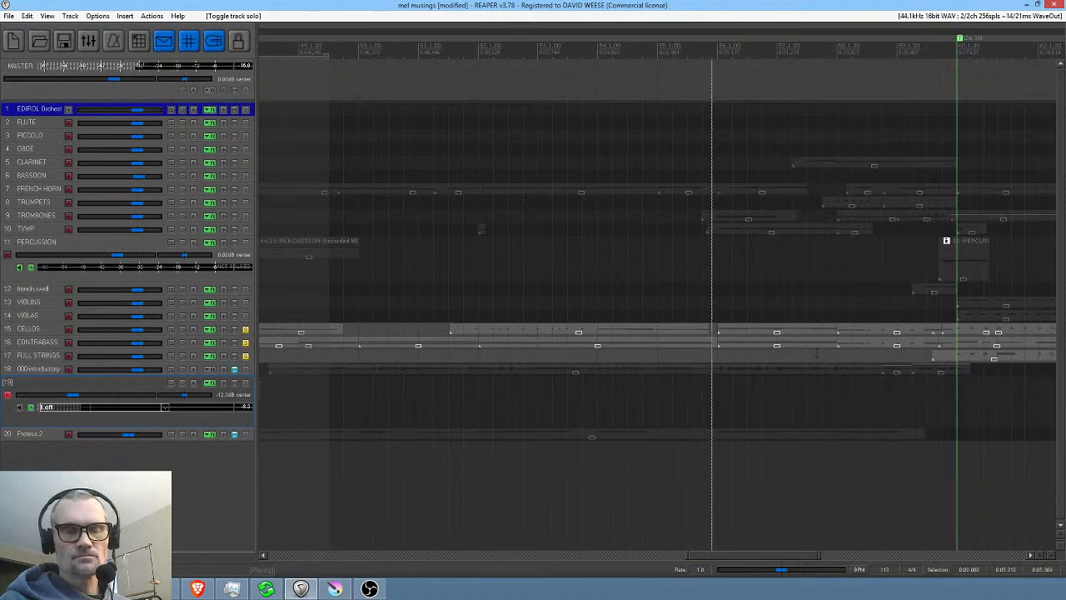
{"action": "scroll", "coordinate": [679, 337], "scroll_direction": "down", "scroll_amount": 3}
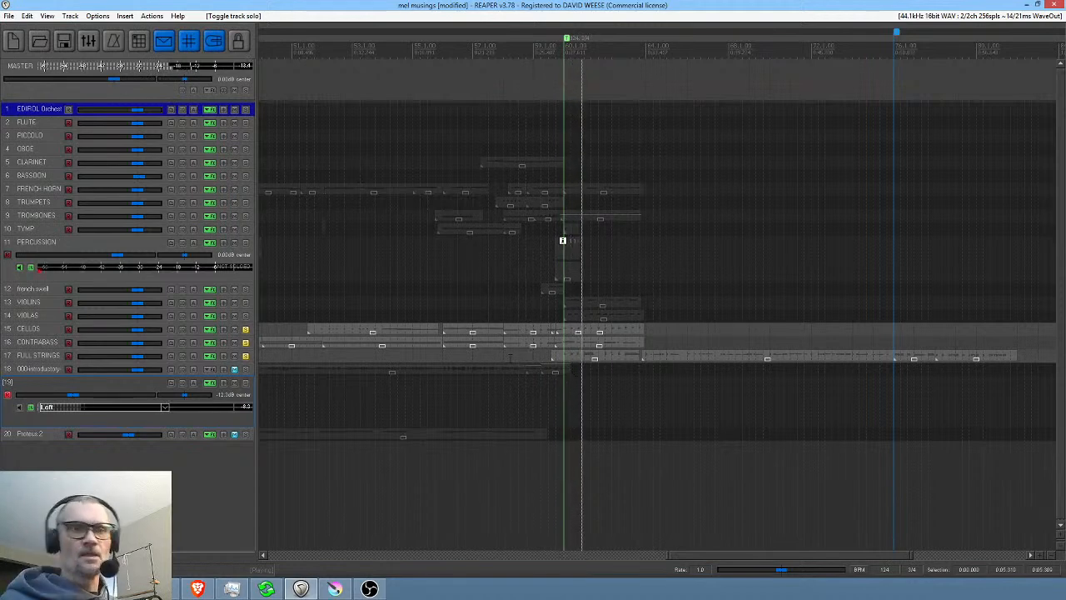
- Add VIOLINS and VIOLAS to the soloed strings and play from just before the green marker through the end of the string part
{"action": "left_click", "coordinate": [245, 303]}
{"action": "key", "text": "space"}
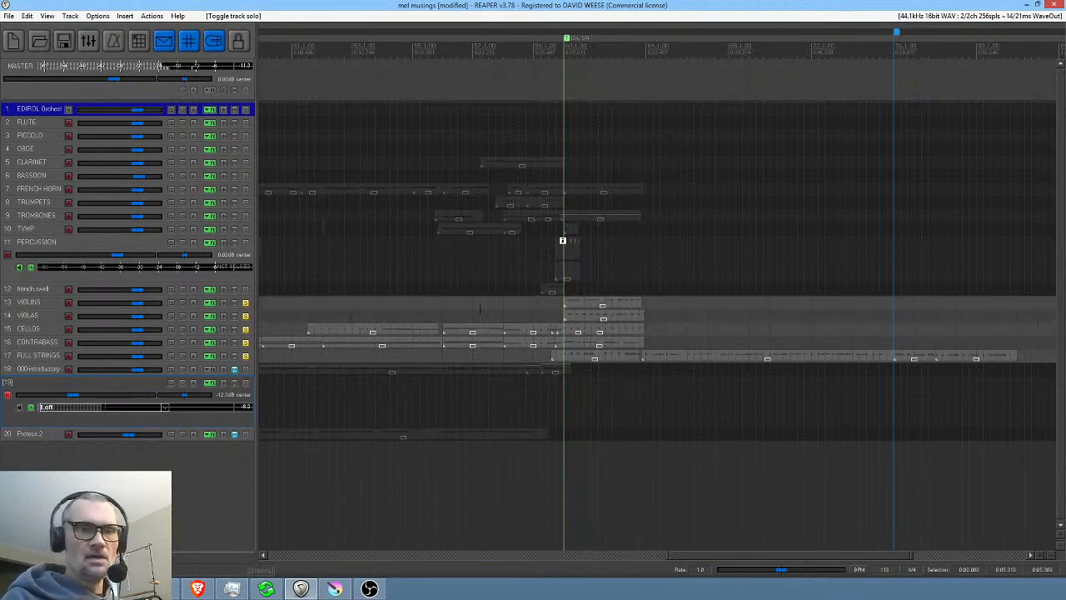
{"action": "left_click", "coordinate": [563, 240]}
{"action": "key", "text": "space"}
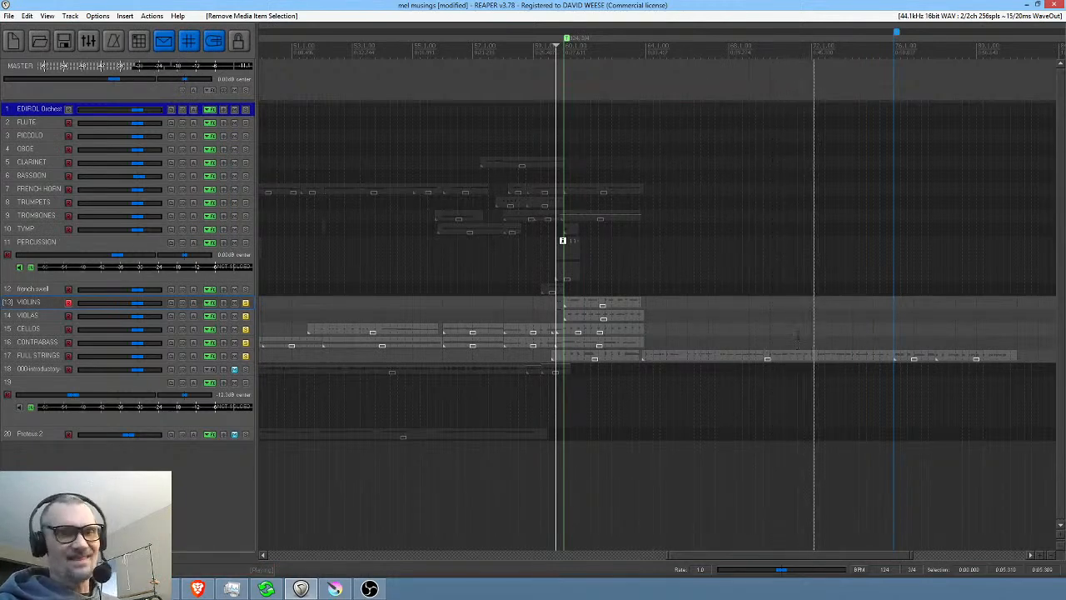
{"action": "scroll", "coordinate": [754, 338], "scroll_direction": "right", "scroll_amount": 3}
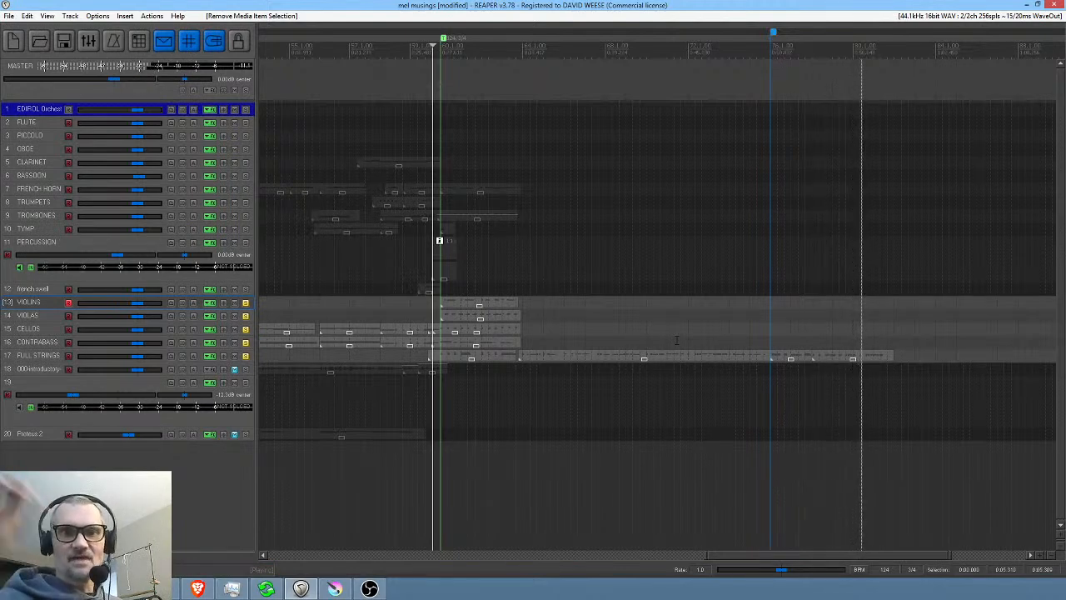
{"action": "key", "text": "space"}
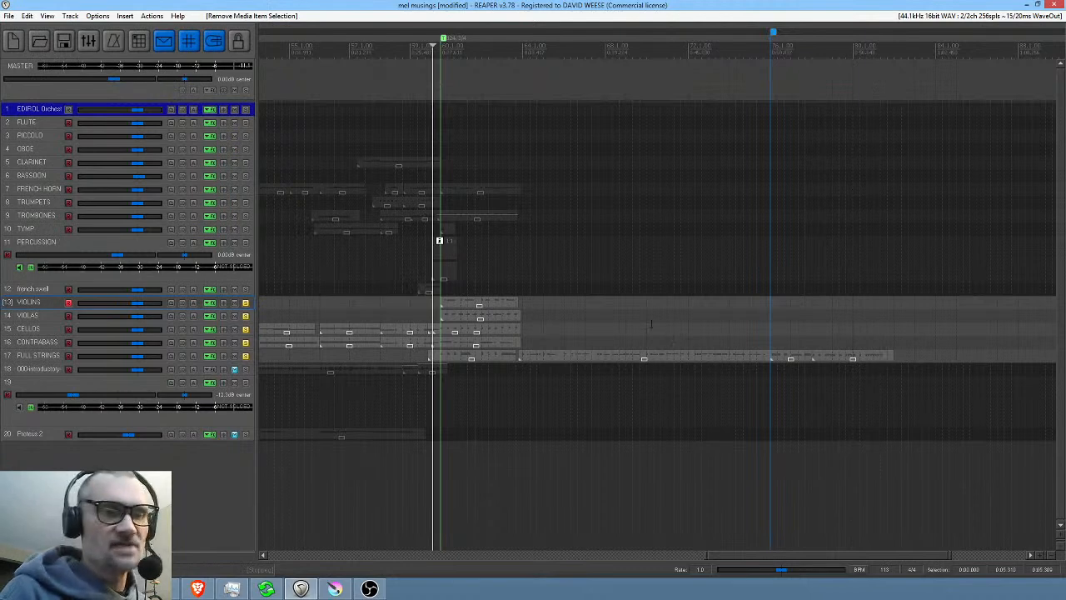
- Unsolo VIOLINS, VIOLAS, CELLOS, CONTRABASS and FULL STRINGS, and unmute track 18 (000introductory)
{"action": "left_click", "coordinate": [246, 305]}
{"action": "left_click", "coordinate": [247, 317]}
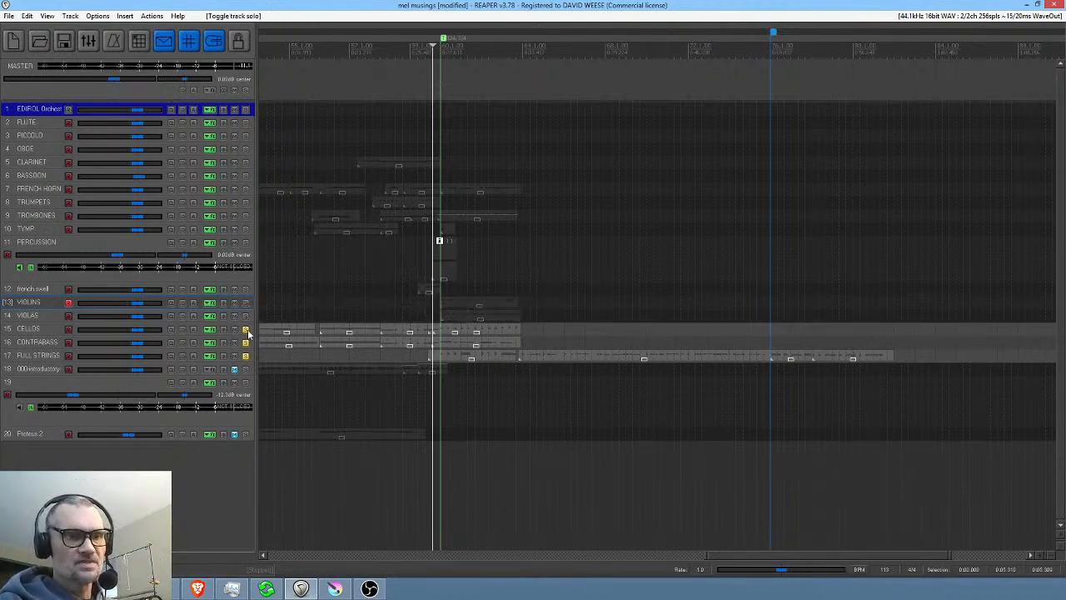
{"action": "left_click", "coordinate": [246, 331]}
{"action": "left_click", "coordinate": [246, 343]}
{"action": "left_click", "coordinate": [246, 357]}
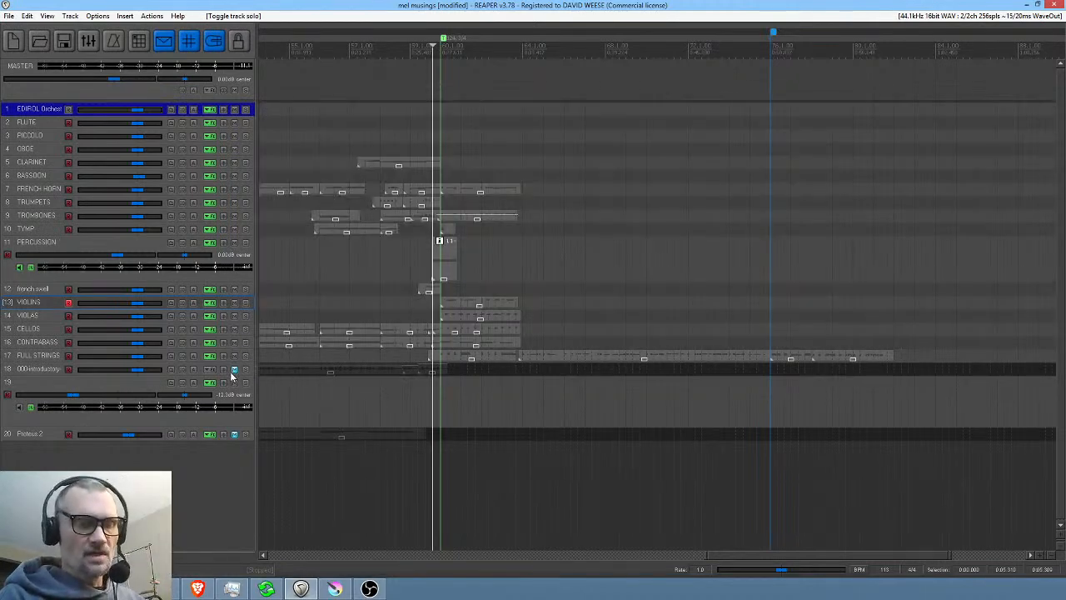
{"action": "left_click", "coordinate": [233, 371]}
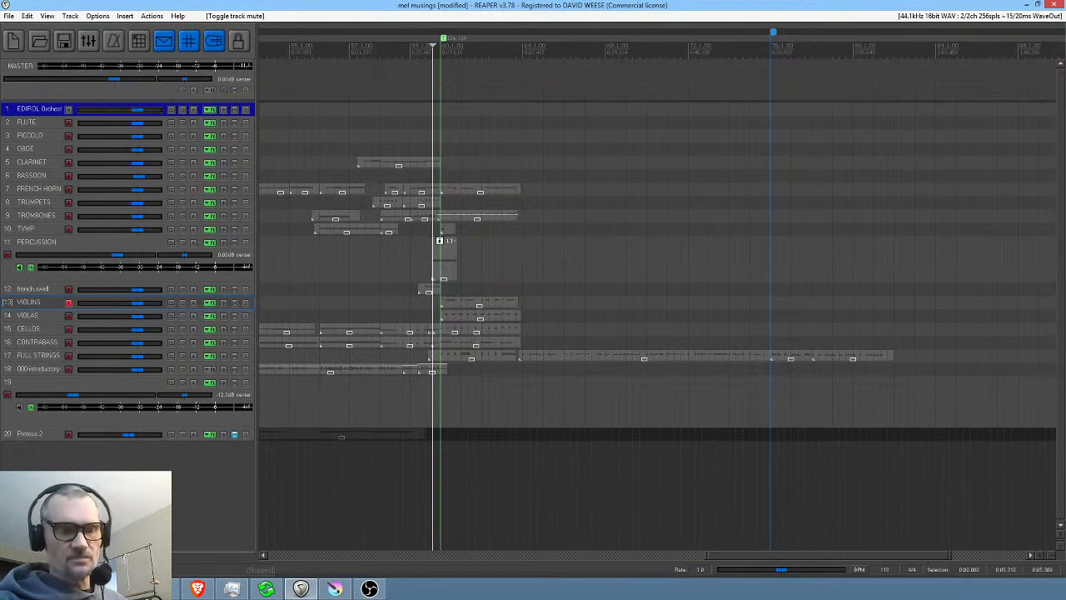
- Solo the french swell track, play it from just before its clip ahead of the green marker, and unsolo it
{"action": "left_click_drag", "start_coordinate": [315, 323], "coordinate": [557, 321]}
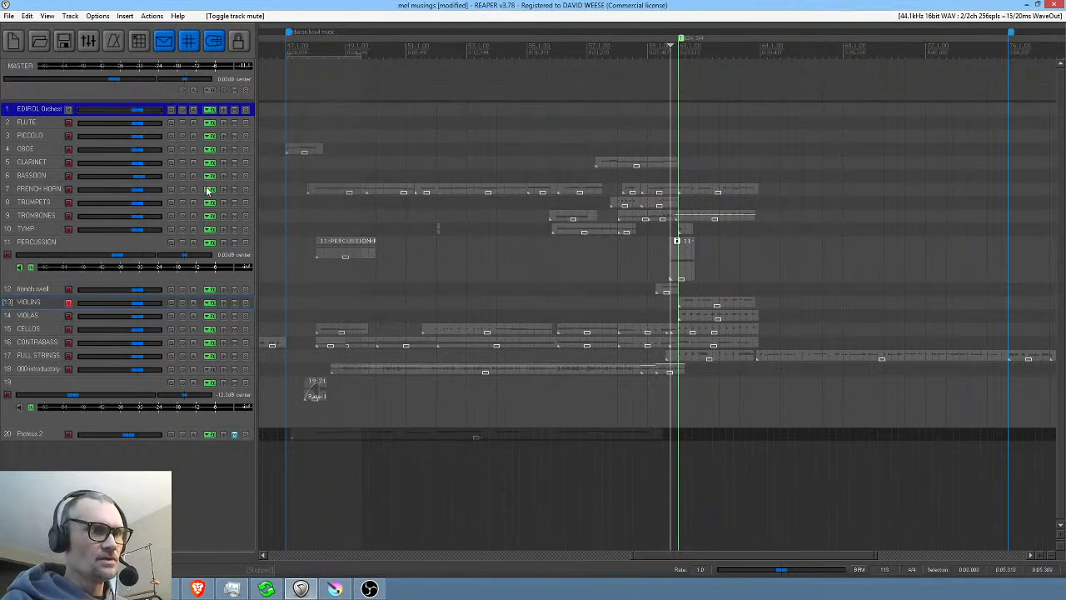
{"action": "left_click", "coordinate": [246, 289]}
{"action": "left_click", "coordinate": [639, 290]}
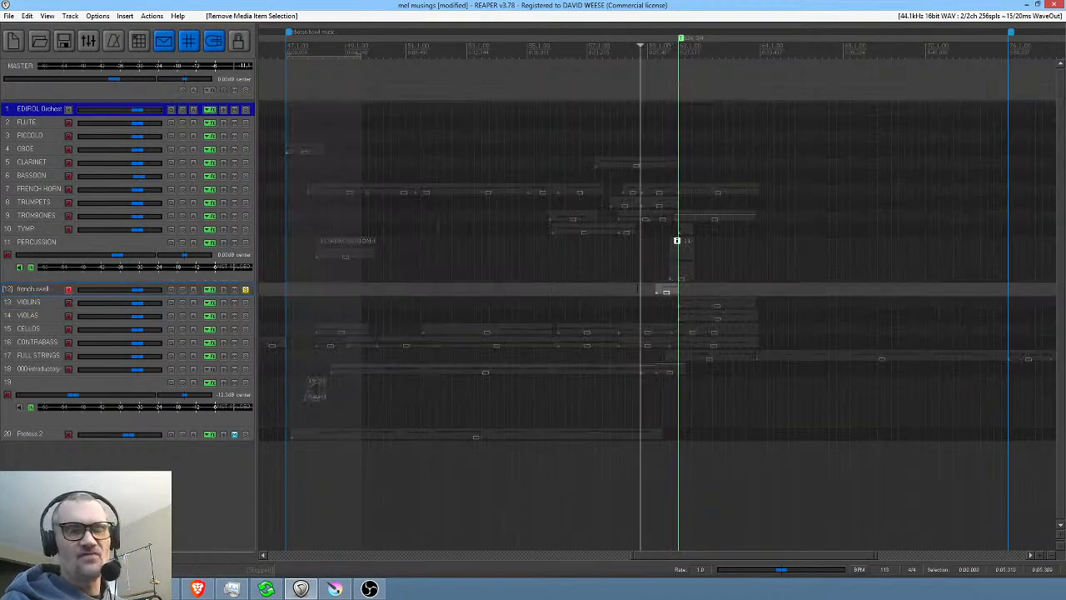
{"action": "key", "text": "space"}
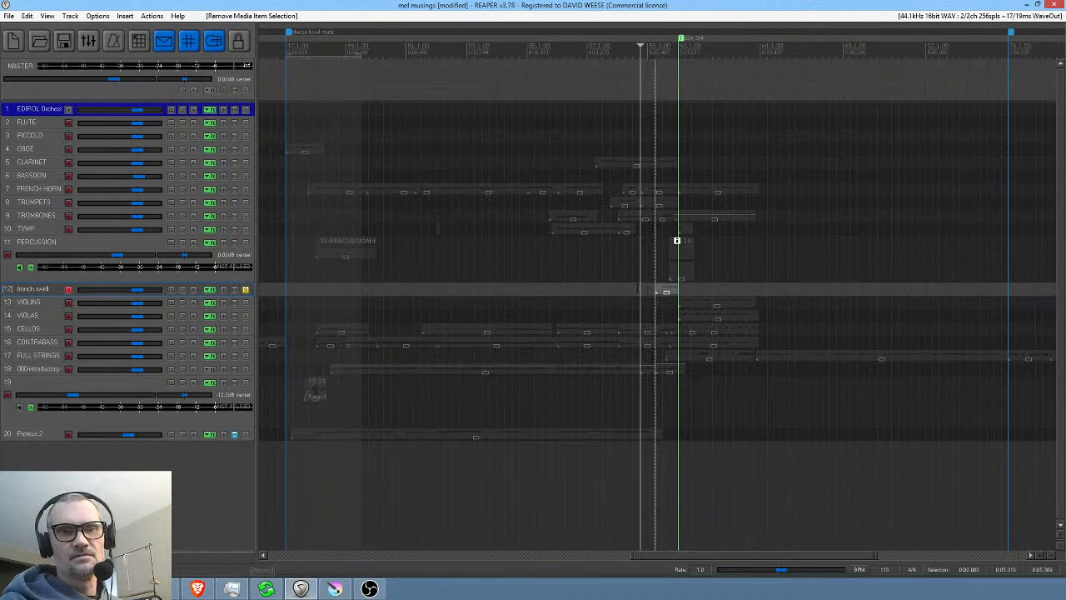
{"action": "key", "text": "space"}
{"action": "left_click", "coordinate": [245, 291]}
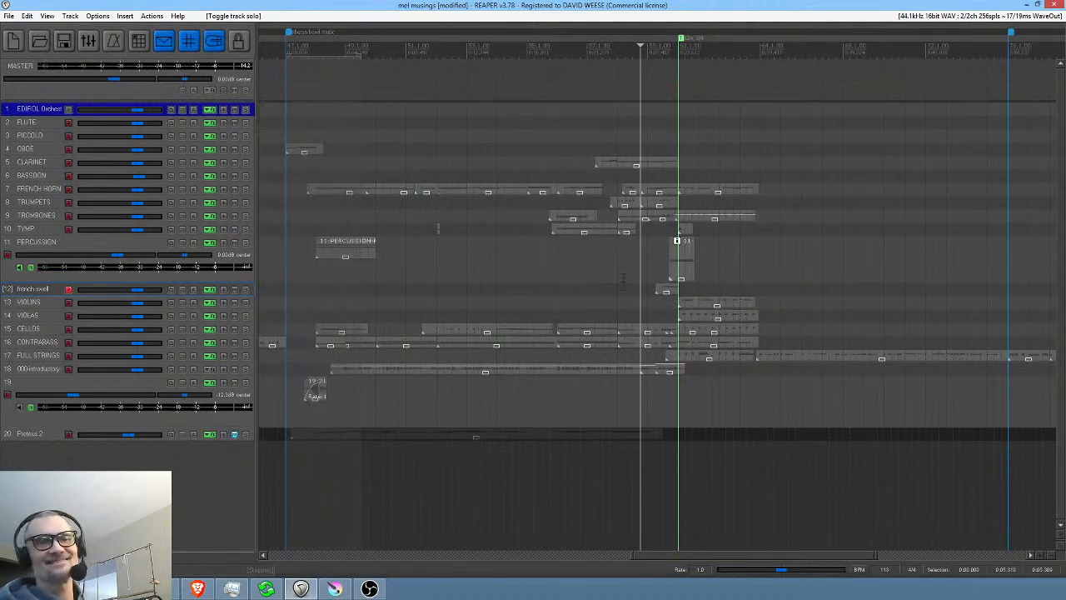
- Play the full mix from just before the french swell clip up to the green marker
{"action": "left_click", "coordinate": [630, 288]}
{"action": "key", "text": "space"}
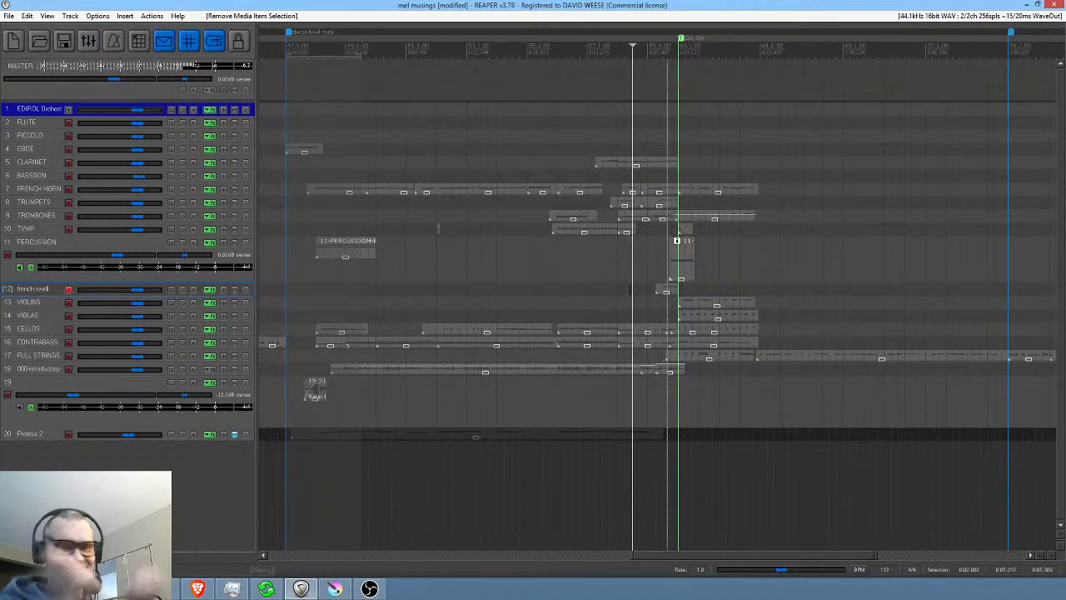
{"action": "key", "text": "space"}
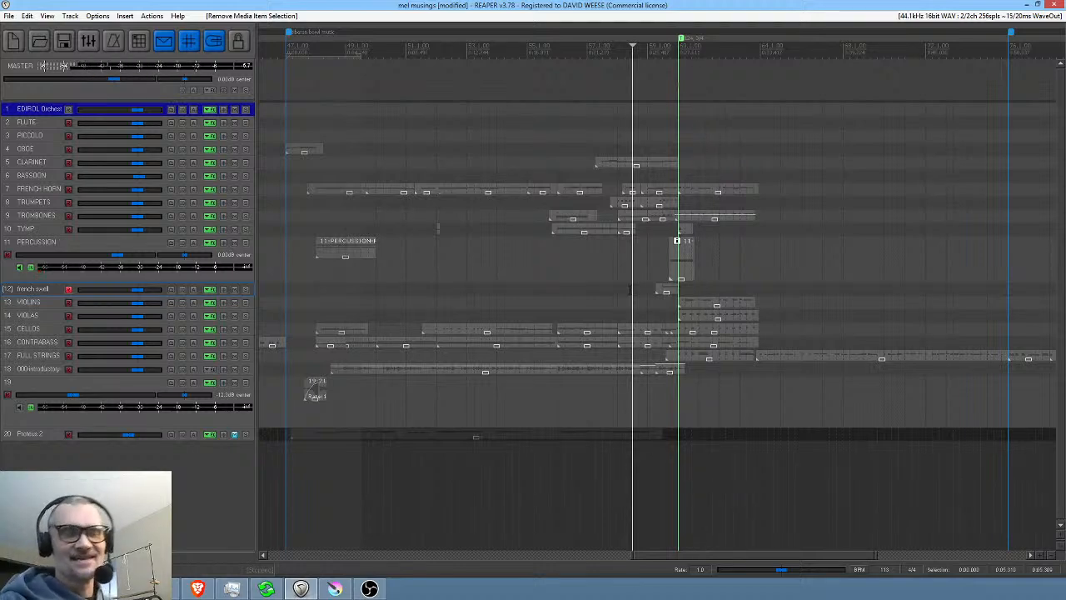
- Unmute and solo track 20 (Proteus 2), play it from the first blue marker, and unsolo it
{"action": "left_click", "coordinate": [285, 227]}
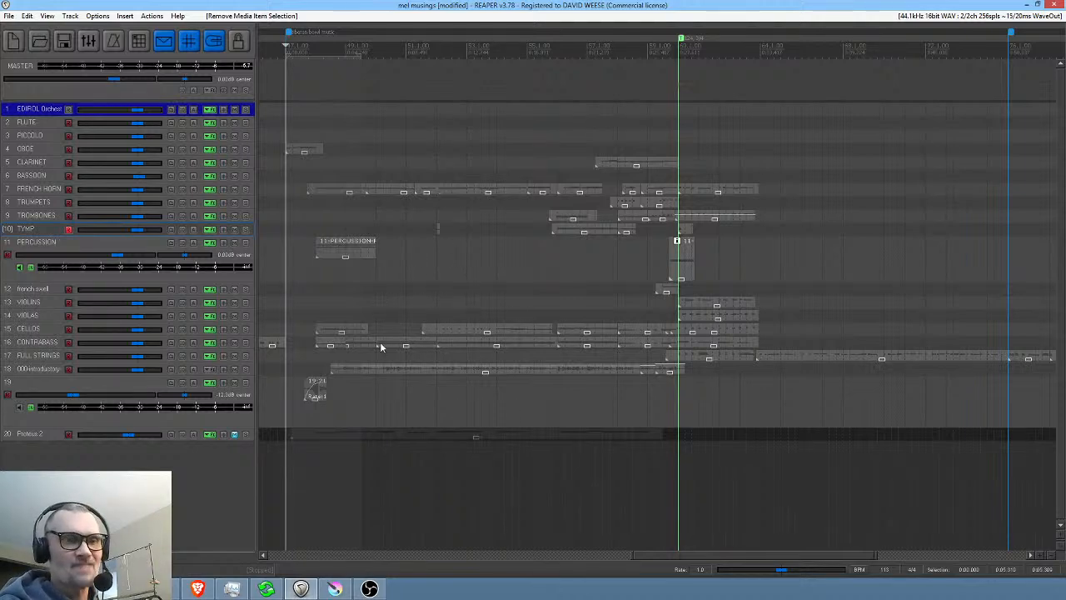
{"action": "left_click", "coordinate": [234, 435]}
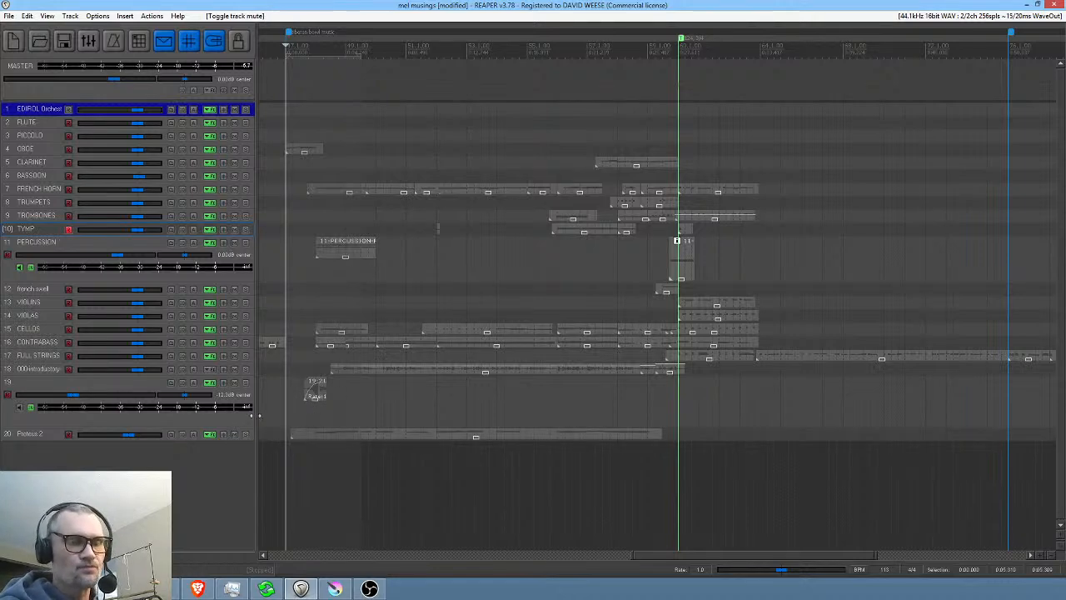
{"action": "left_click", "coordinate": [244, 435]}
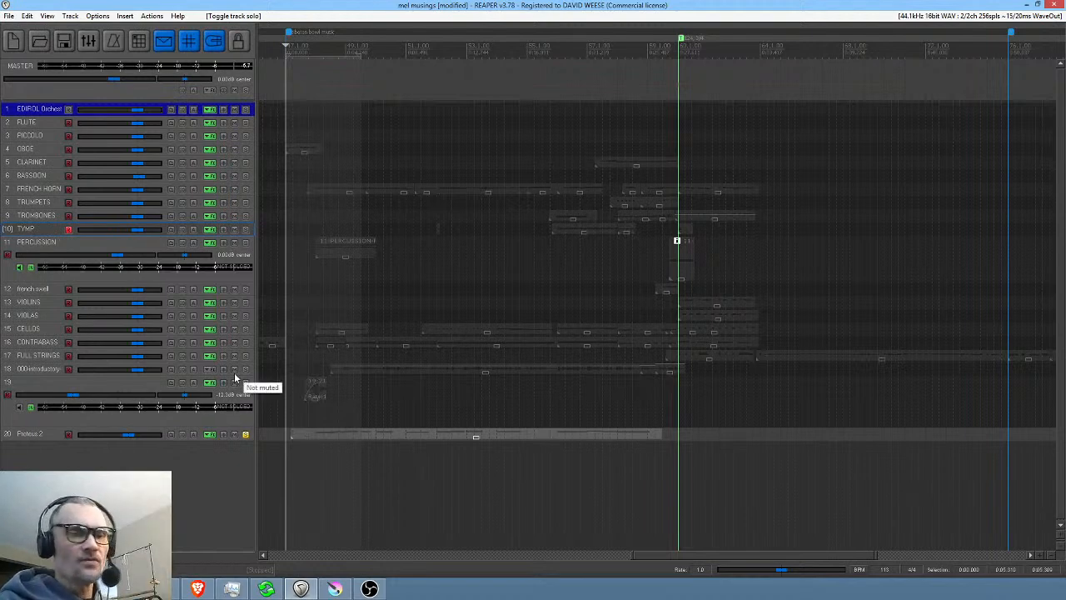
{"action": "key", "text": "space"}
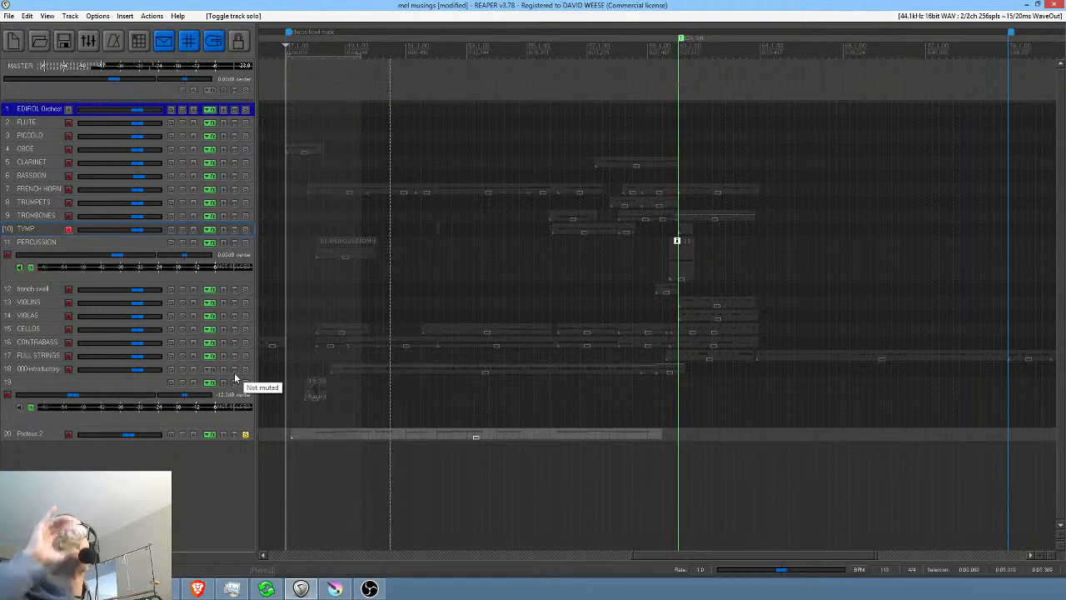
{"action": "key", "text": "space"}
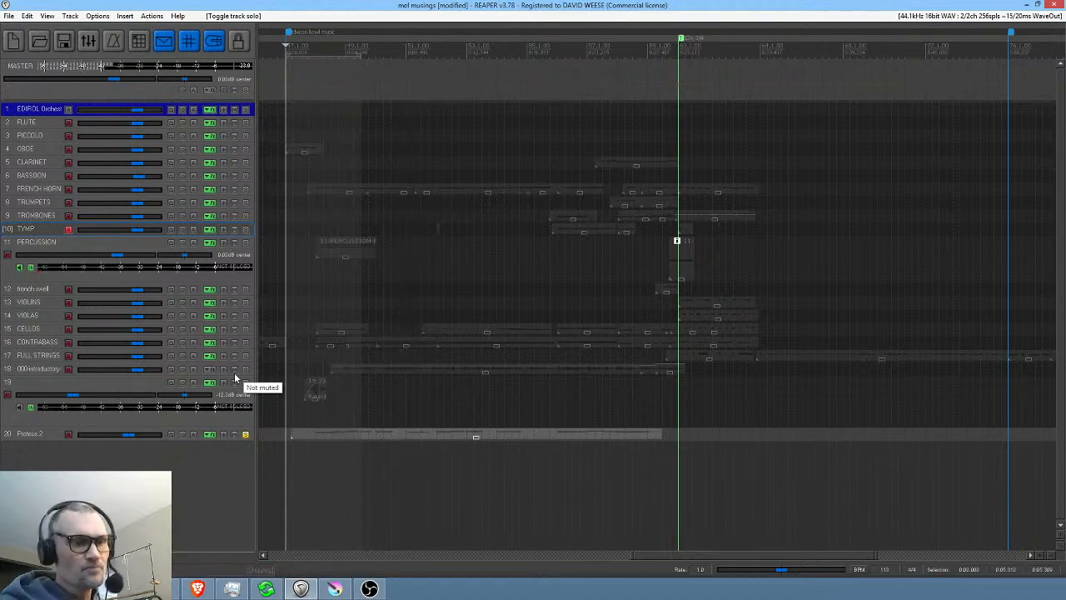
{"action": "left_click", "coordinate": [246, 434]}
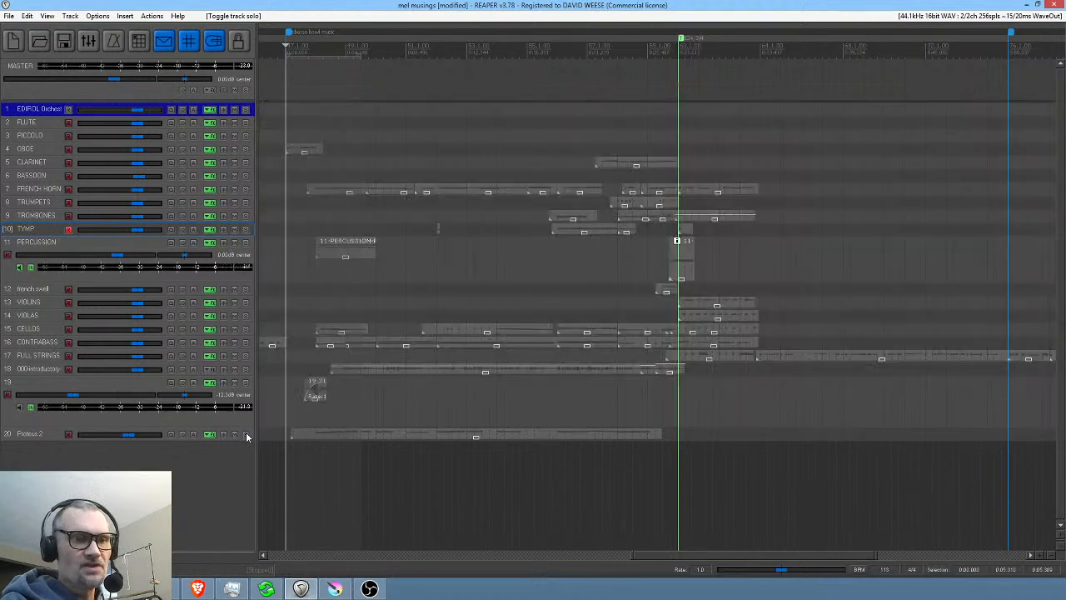
- Mute track 20, play the mix from the first blue marker, and mute track 18 (000introductory) during playback
{"action": "left_click", "coordinate": [235, 434]}
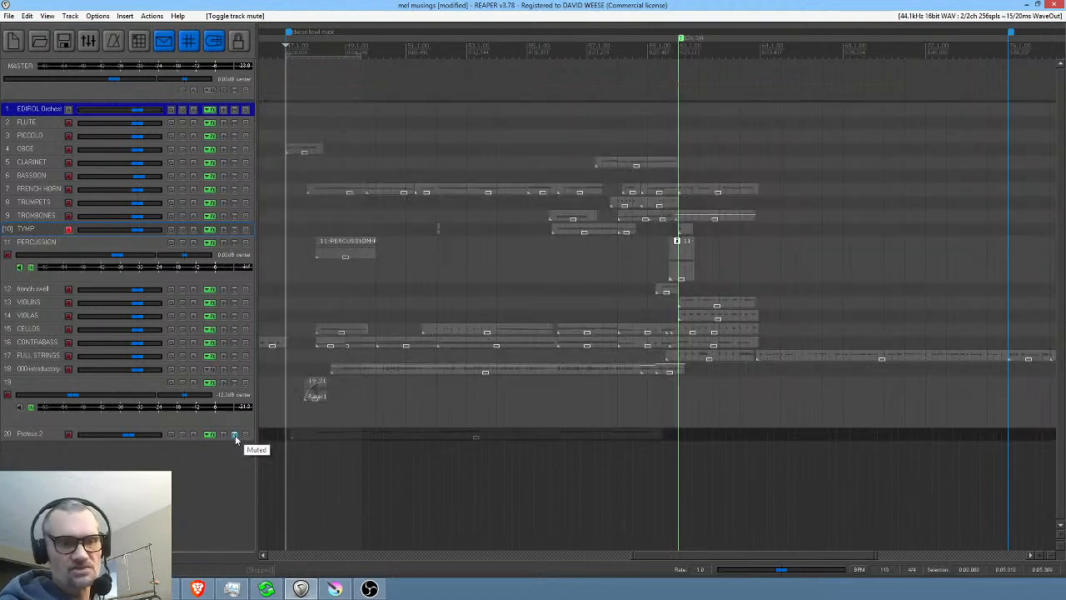
{"action": "key", "text": "space"}
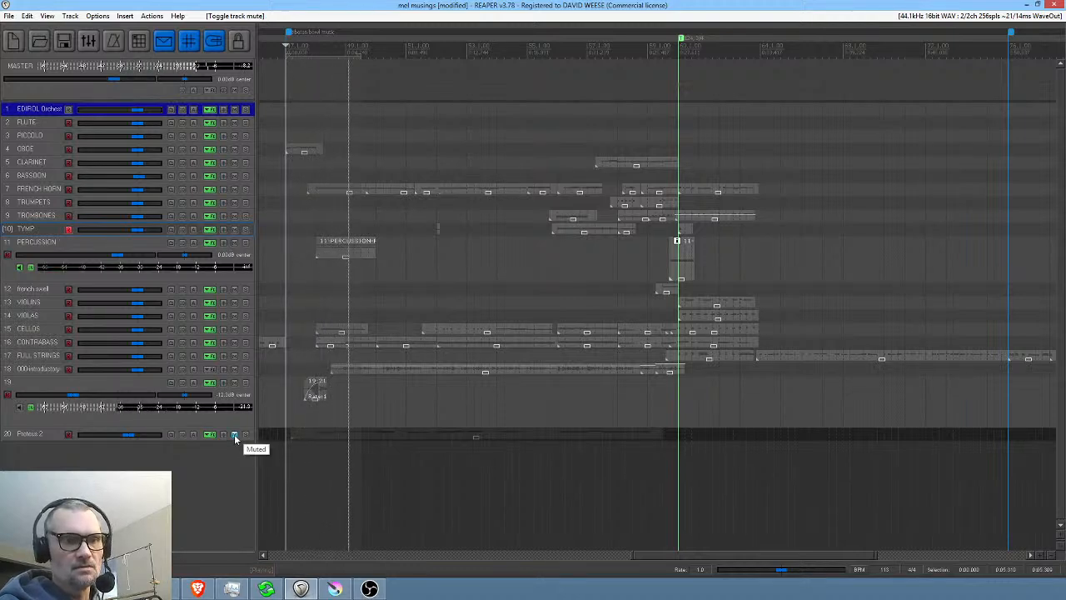
{"action": "left_click", "coordinate": [236, 436]}
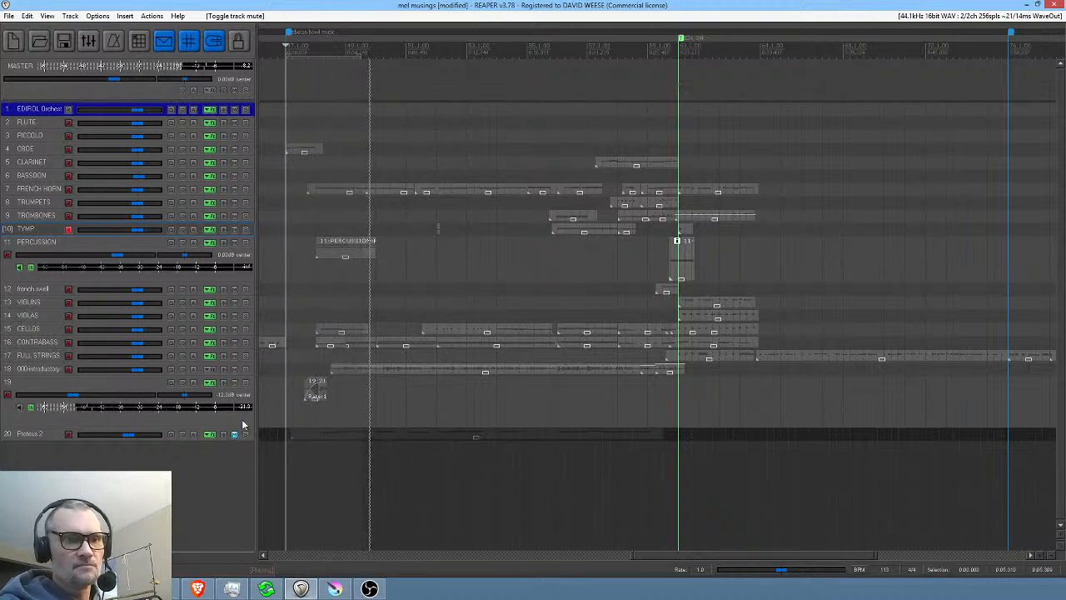
{"action": "left_click", "coordinate": [234, 371]}
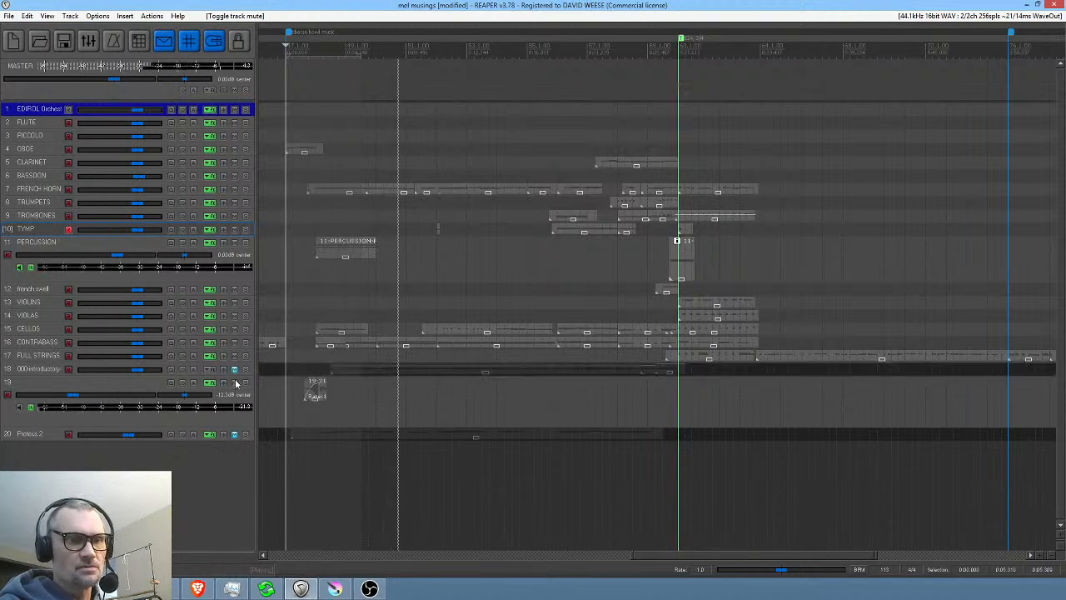
- Unmute track 20, play the mix from near the start of its clip, and unmute track 18 (000introductory)
{"action": "left_click", "coordinate": [234, 434]}
{"action": "key", "text": "space"}
{"action": "left_click", "coordinate": [304, 438]}
{"action": "key", "text": "space"}
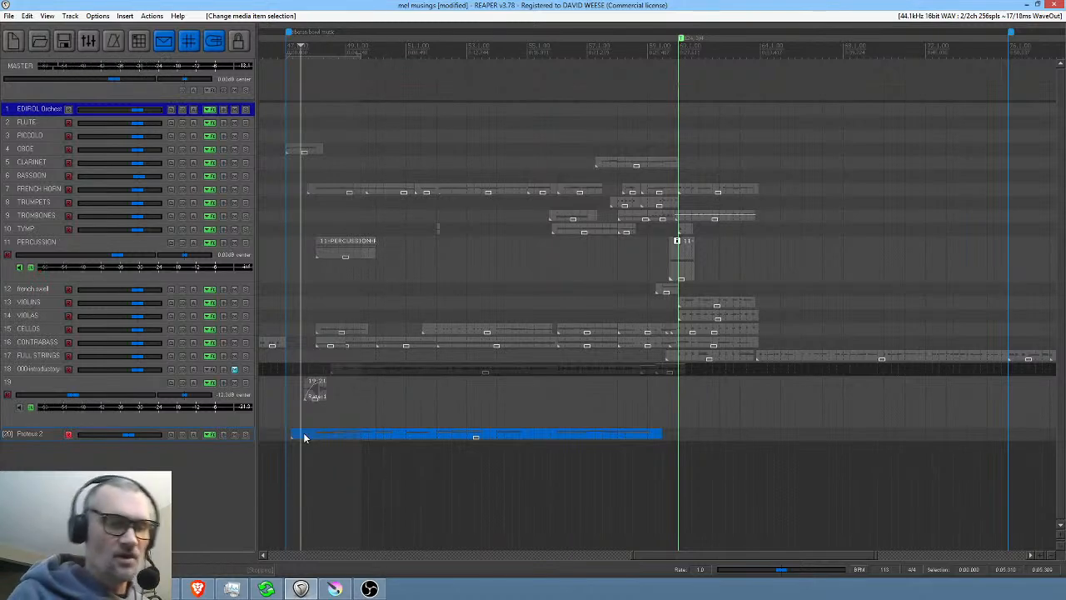
{"action": "left_click", "coordinate": [234, 370]}
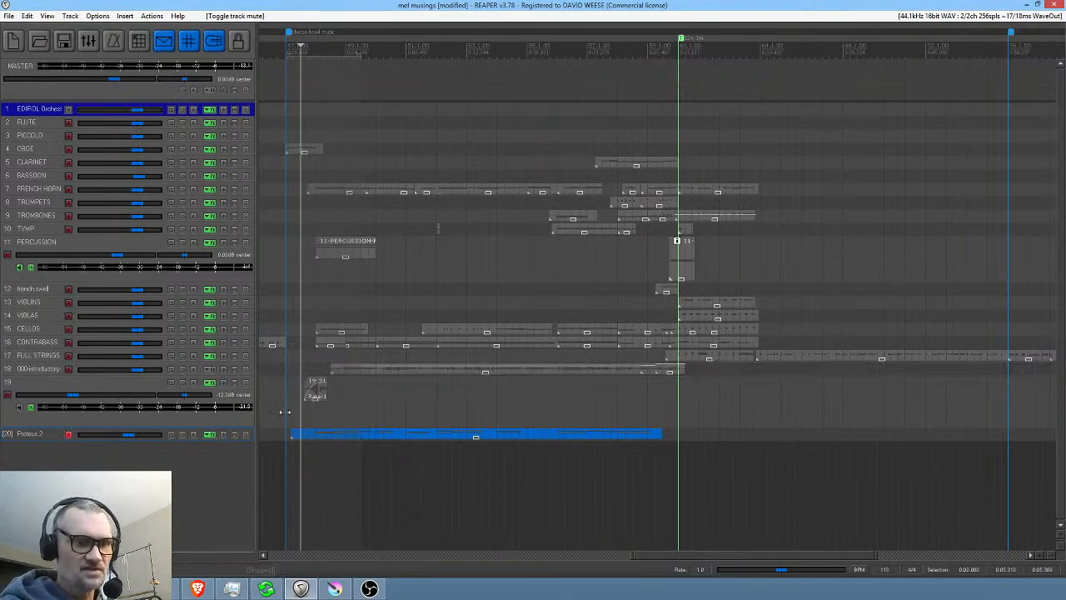
- View the effects chain of track 20 and play the full mix from the first blue marker
{"action": "left_click", "coordinate": [284, 412]}
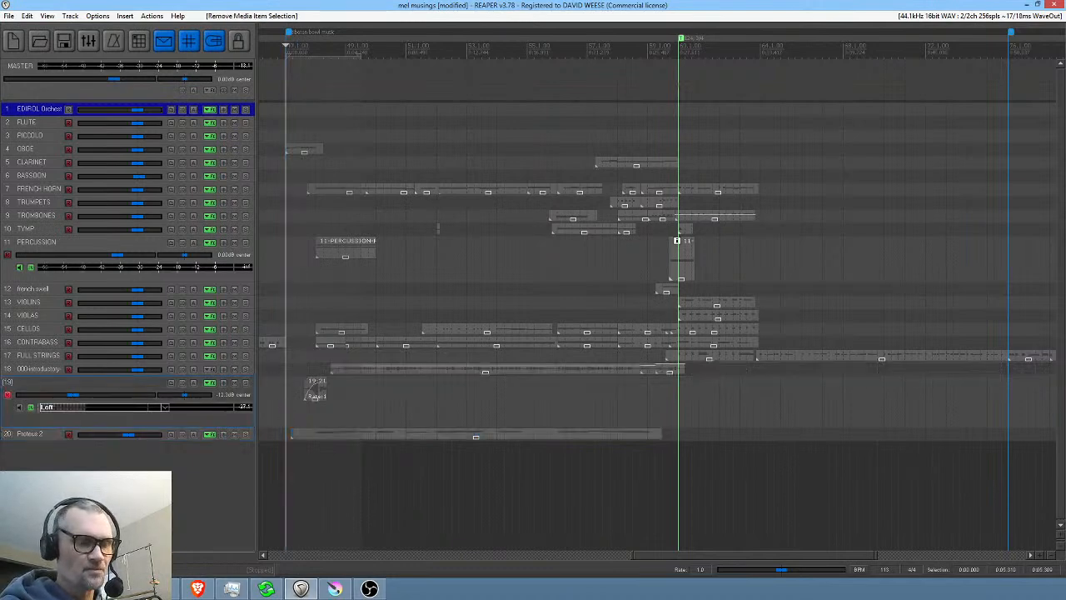
{"action": "left_click", "coordinate": [209, 436]}
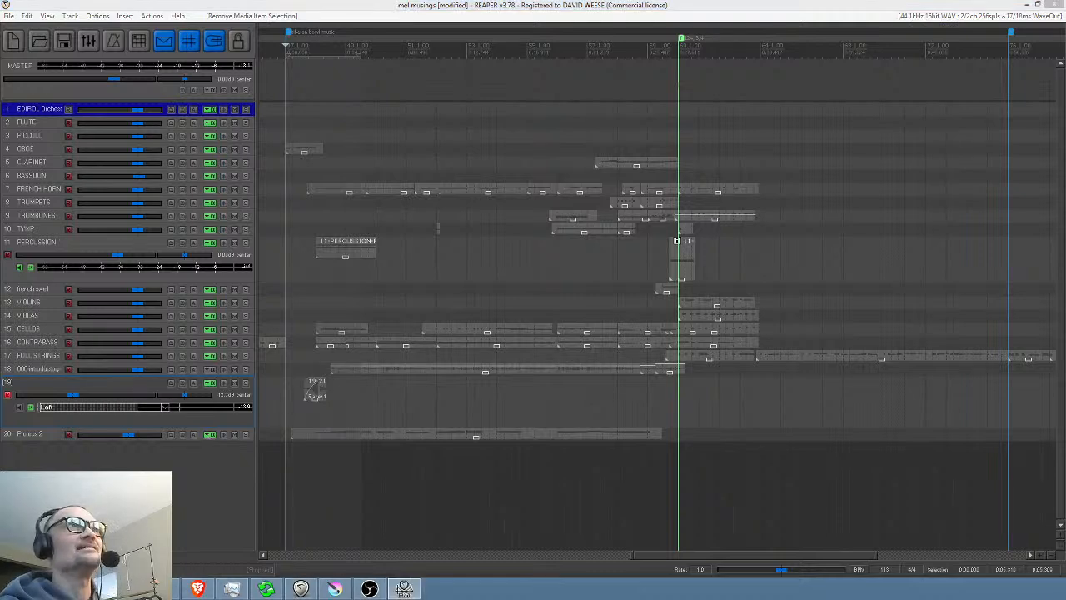
{"action": "key", "text": "Escape"}
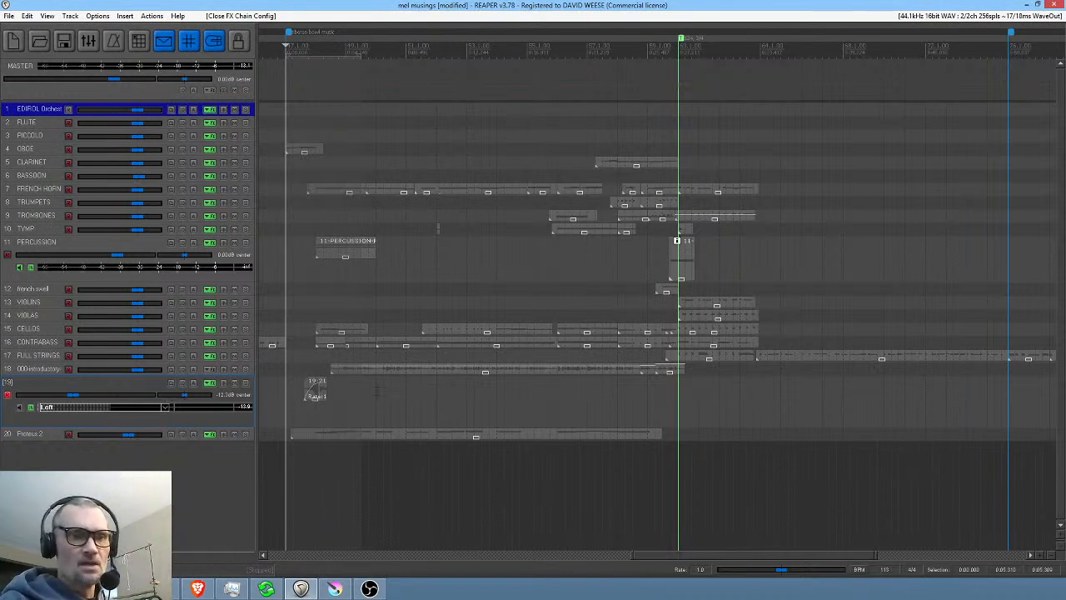
{"action": "key", "text": "space"}
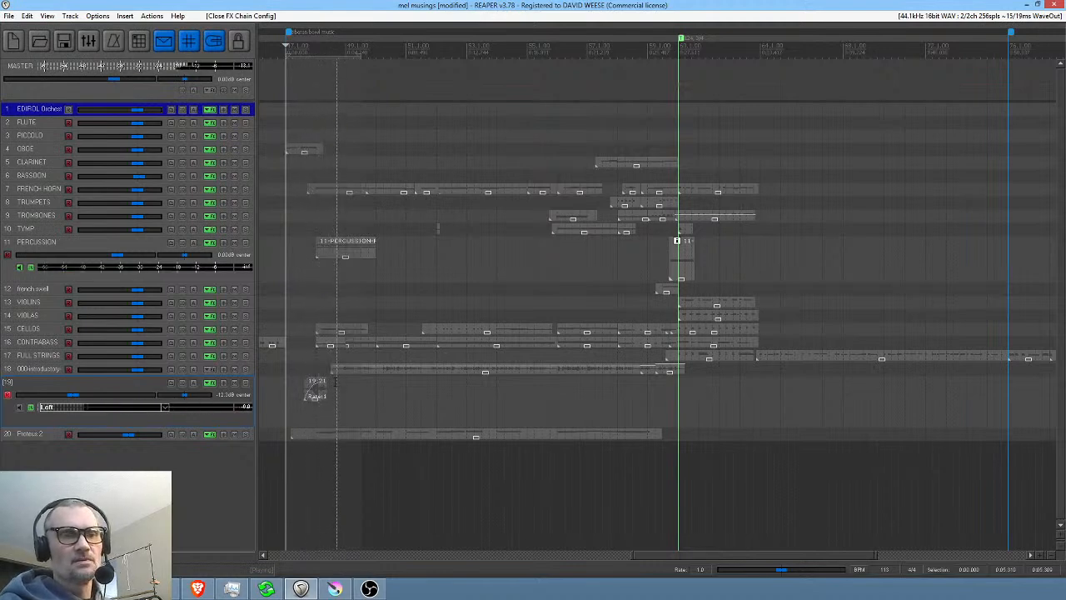
{"action": "key", "text": "space"}
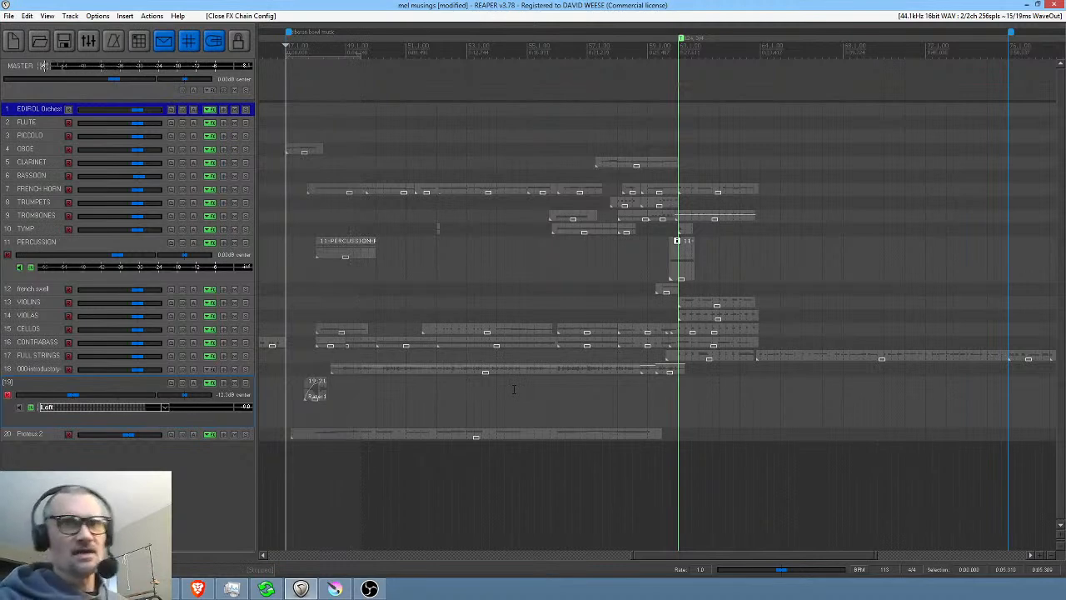
- Solo track 18 (000introductory), play it from the start of its clip to the green marker, and unsolo it
{"action": "left_click", "coordinate": [617, 405]}
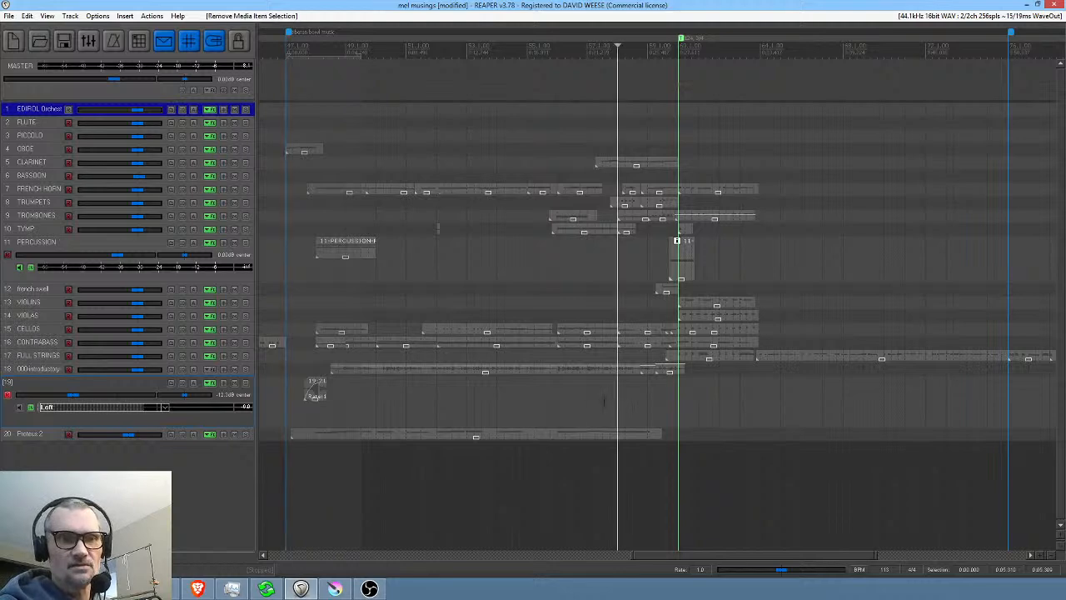
{"action": "left_click", "coordinate": [245, 369]}
{"action": "left_click", "coordinate": [335, 408]}
{"action": "key", "text": "space"}
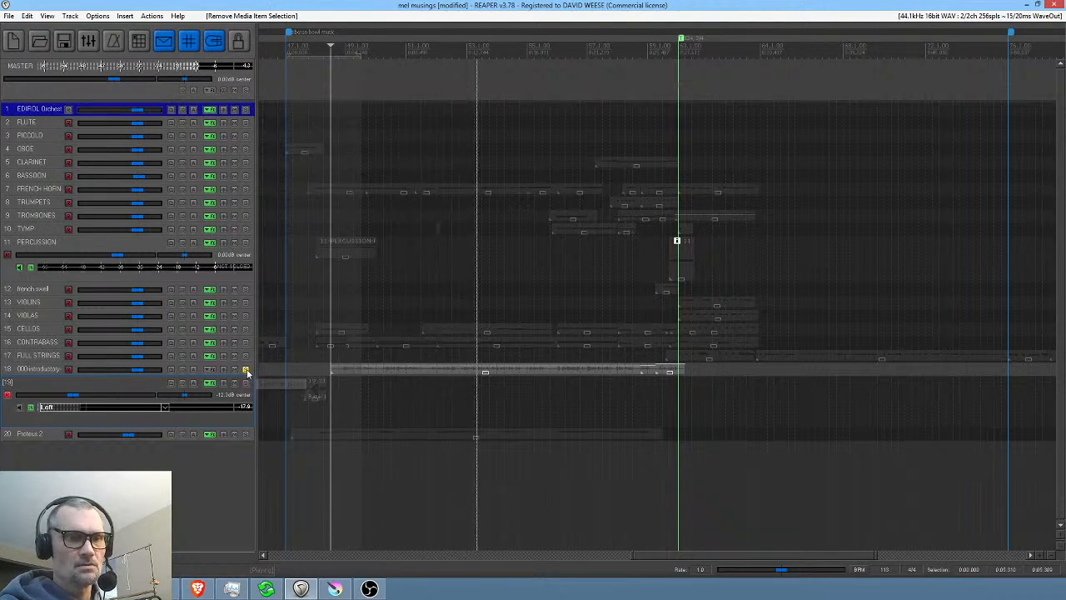
{"action": "left_click_drag", "start_coordinate": [238, 376], "coordinate": [236, 387]}
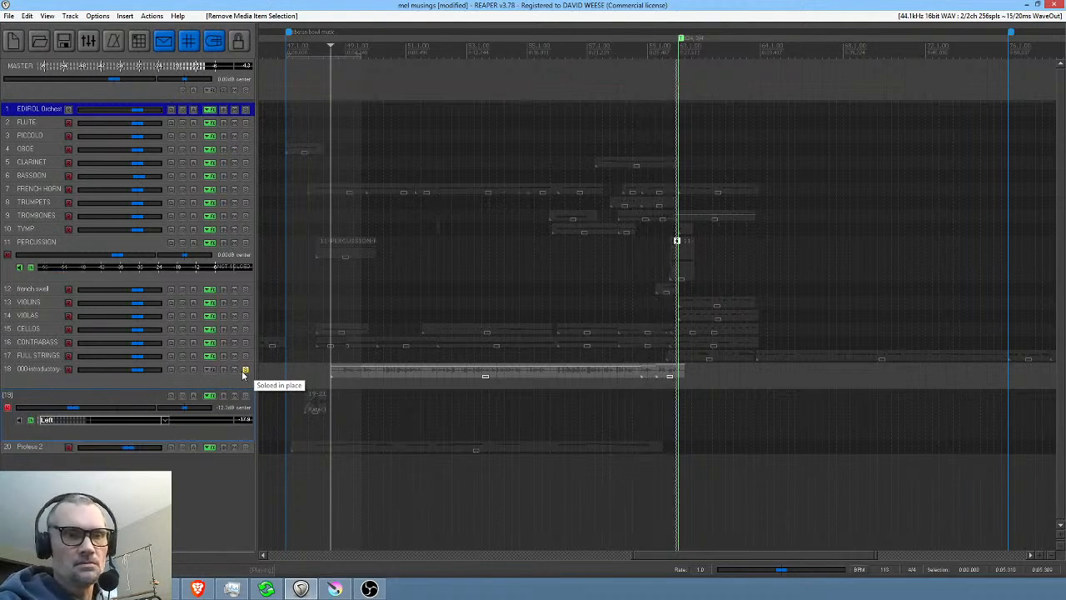
{"action": "key", "text": "space"}
{"action": "left_click", "coordinate": [245, 370]}
- Play the full mix from shortly before the french swell clip towards the green marker
{"action": "left_click", "coordinate": [642, 401]}
{"action": "scroll", "coordinate": [629, 404], "scroll_direction": "up", "scroll_amount": 2}
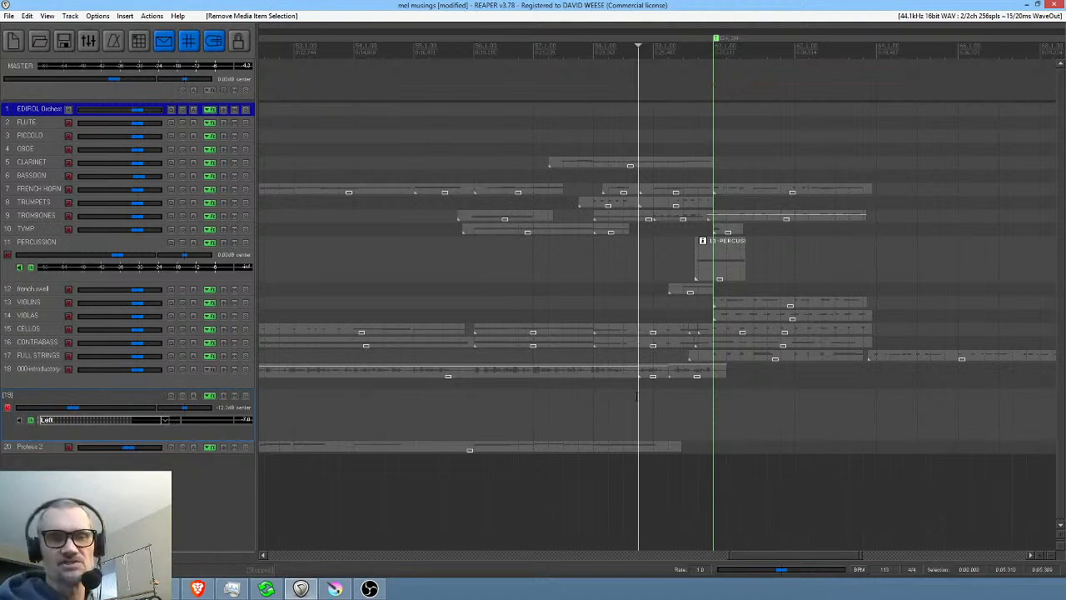
{"action": "key", "text": "space"}
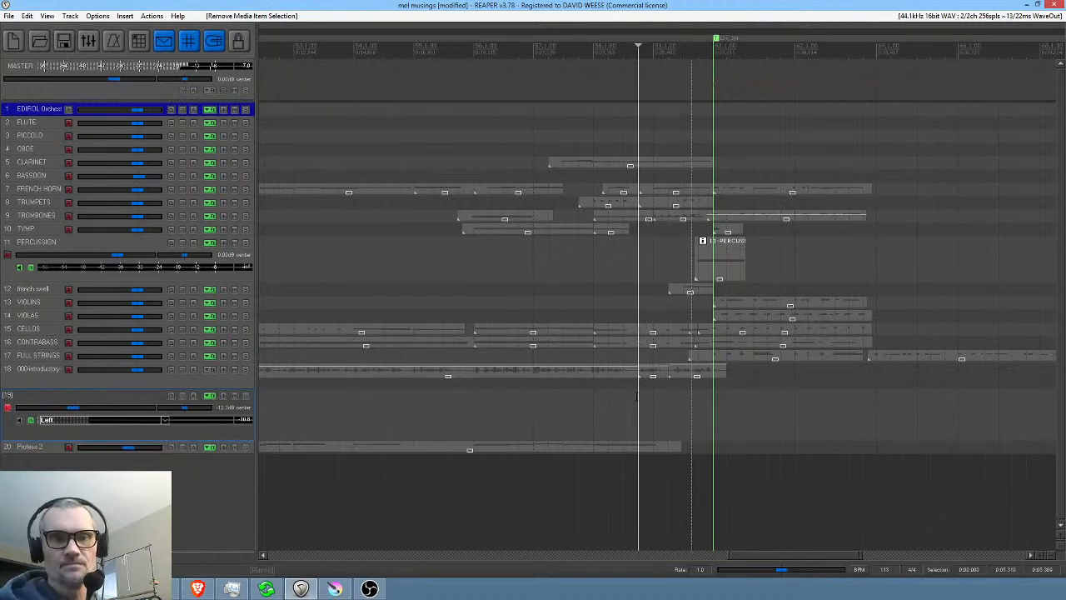
- Switch to Krita and save the 000-background.kra document
{"action": "key", "text": "alt+Tab"}
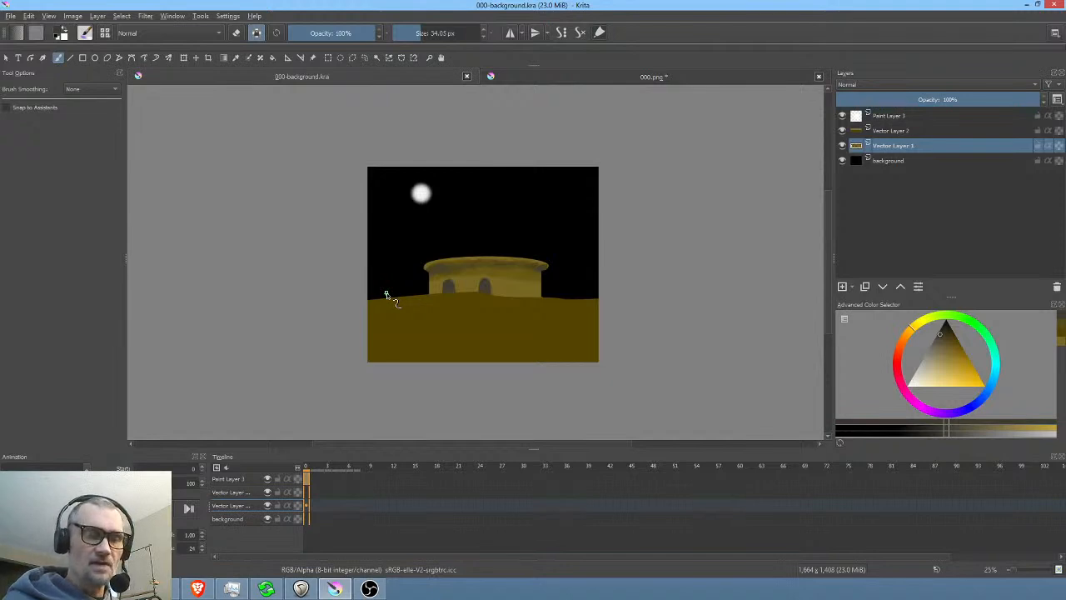
{"action": "scroll", "coordinate": [492, 309], "scroll_direction": "up", "scroll_amount": 5}
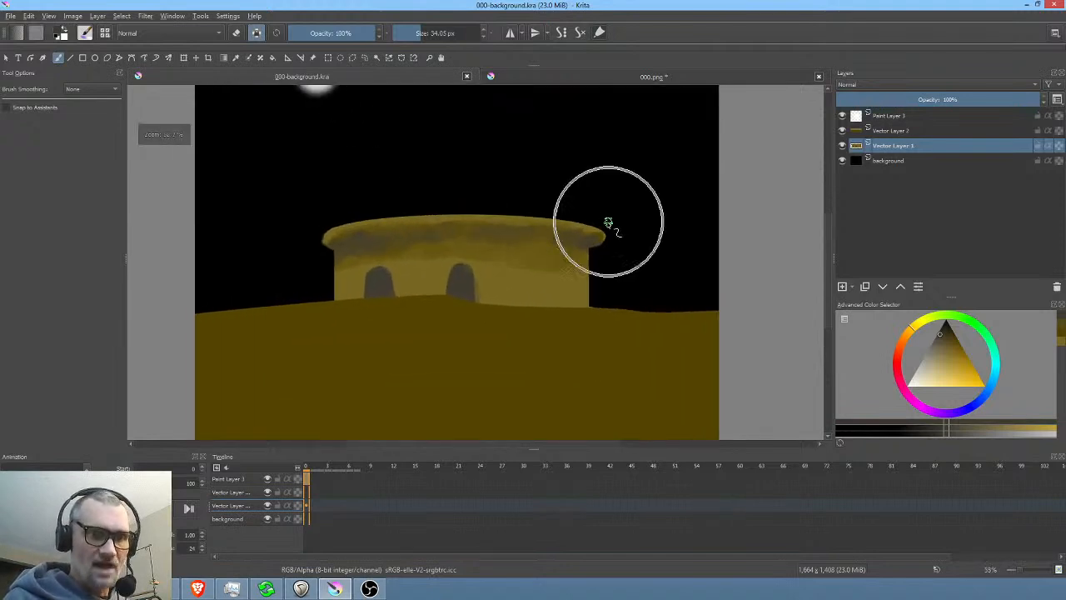
{"action": "scroll", "coordinate": [525, 328], "scroll_direction": "up", "scroll_amount": 3}
{"action": "scroll", "coordinate": [564, 276], "scroll_direction": "down", "scroll_amount": 1}
{"action": "scroll", "coordinate": [521, 283], "scroll_direction": "up", "scroll_amount": 1}
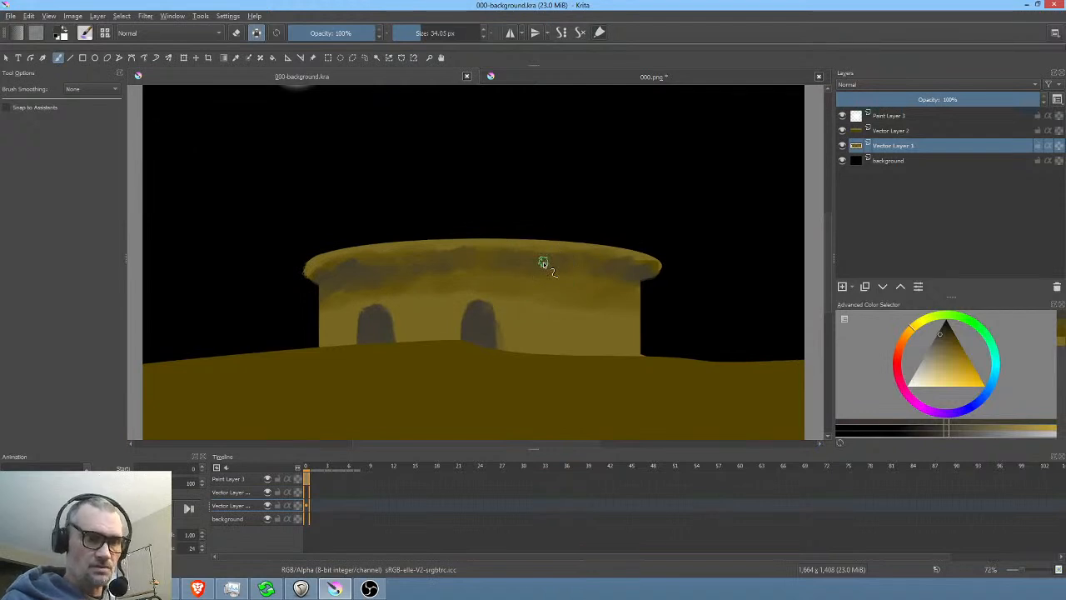
{"action": "left_click", "coordinate": [10, 17]}
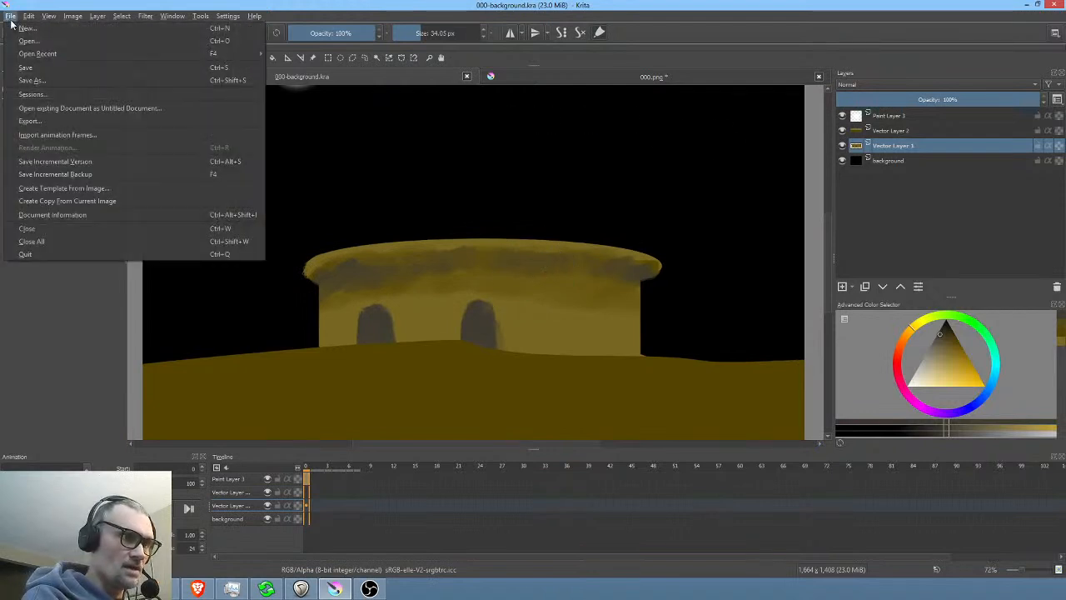
{"action": "left_click", "coordinate": [25, 71]}
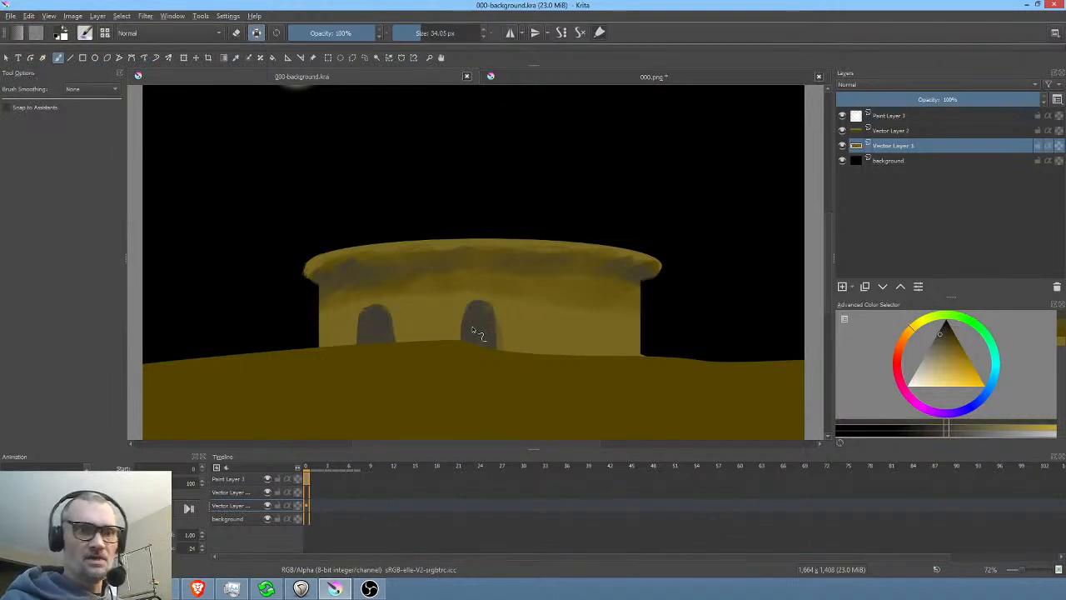
- Check the building's vector layer by toggling its visibility, and paint a third dark grey arched doorway on the right part of the wall
{"action": "left_click", "coordinate": [843, 146]}
{"action": "left_click", "coordinate": [843, 147]}
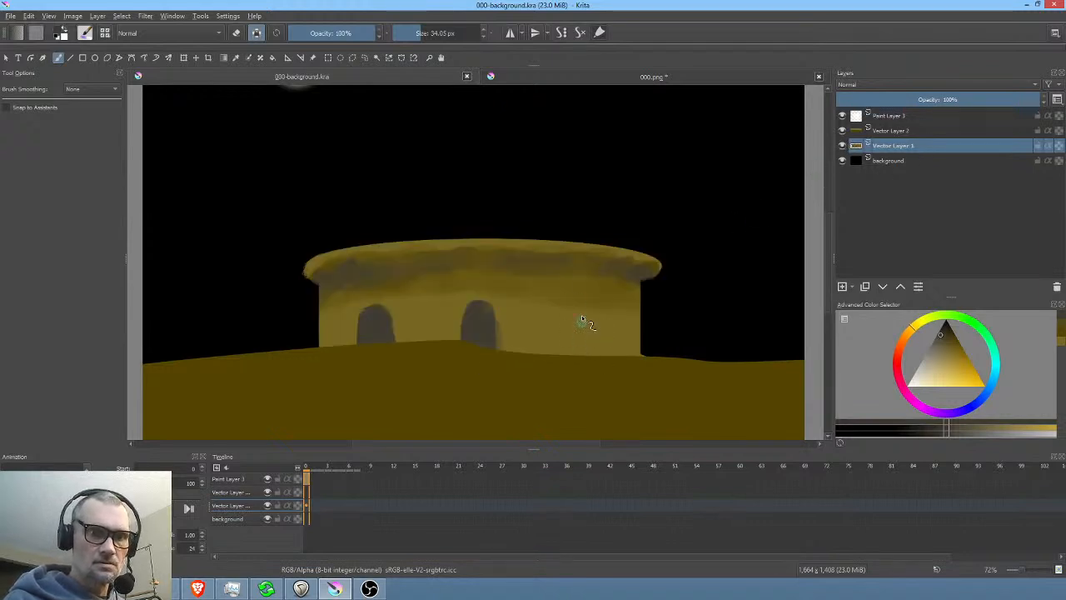
{"action": "mouse_move", "coordinate": [577, 322]}
{"action": "left_mouse_down"}
{"action": "mouse_move", "coordinate": [590, 309]}
{"action": "mouse_move", "coordinate": [578, 323]}
{"action": "mouse_move", "coordinate": [578, 310]}
{"action": "mouse_move", "coordinate": [578, 357]}
{"action": "left_mouse_up"}
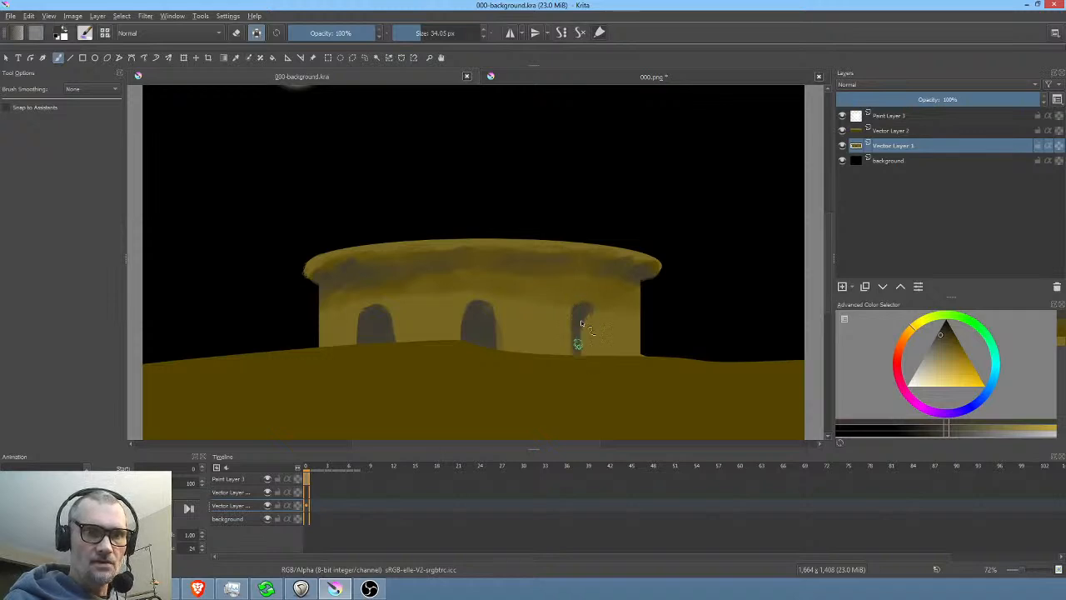
{"action": "mouse_move", "coordinate": [592, 316]}
{"action": "left_mouse_down"}
{"action": "mouse_move", "coordinate": [591, 358]}
{"action": "mouse_move", "coordinate": [578, 309]}
{"action": "mouse_move", "coordinate": [572, 362]}
{"action": "mouse_move", "coordinate": [574, 314]}
{"action": "mouse_move", "coordinate": [587, 335]}
{"action": "left_mouse_up"}
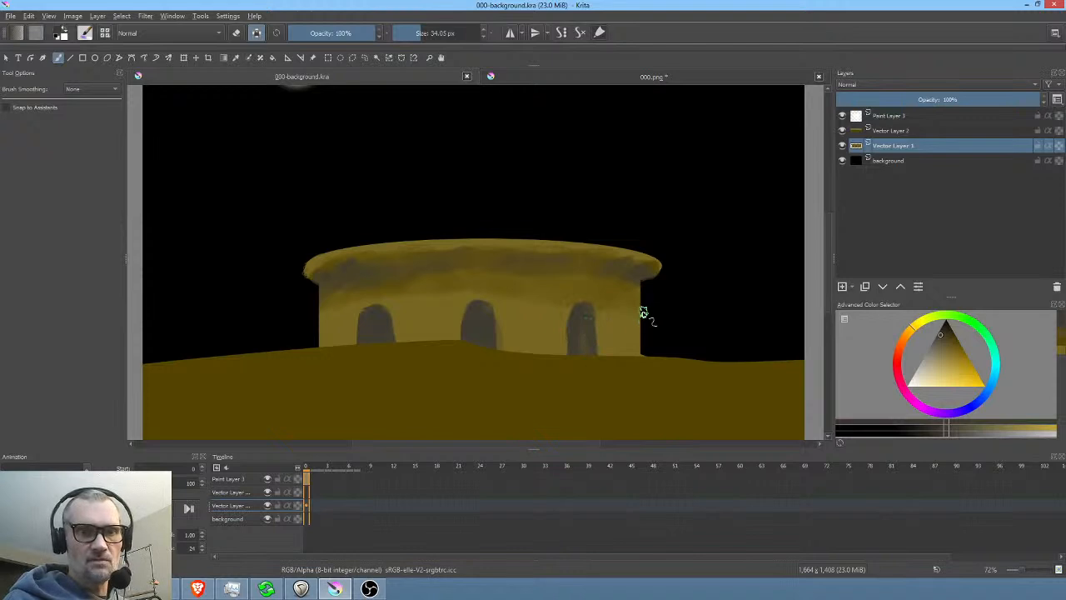
- Clean up the base of the building's right wall edge in eraser mode and turn Preserve Alpha back on
{"action": "left_click_drag", "start_coordinate": [642, 314], "coordinate": [645, 312]}
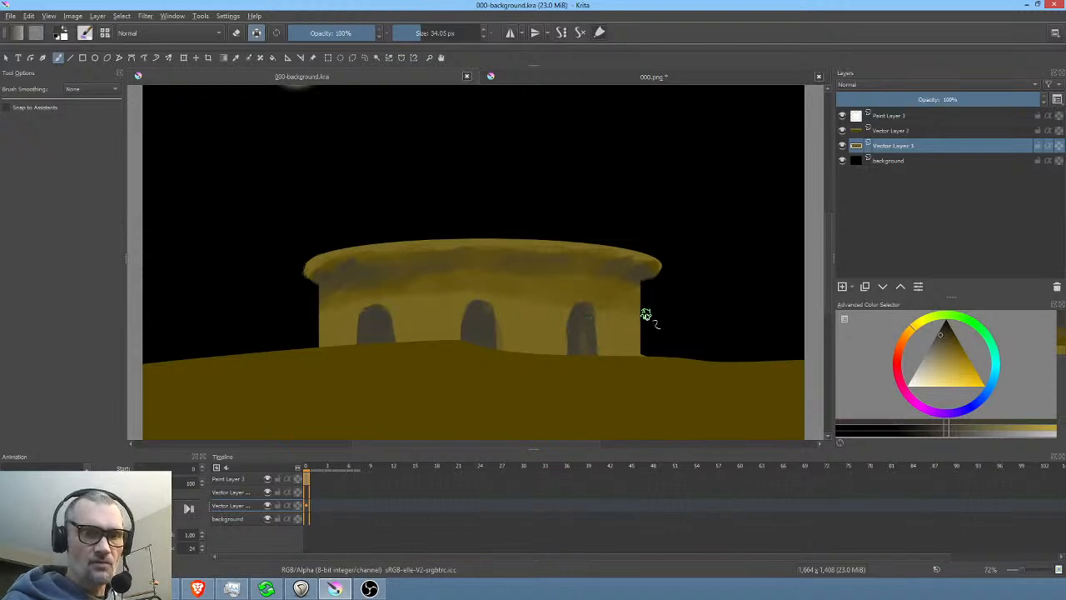
{"action": "key", "text": "e"}
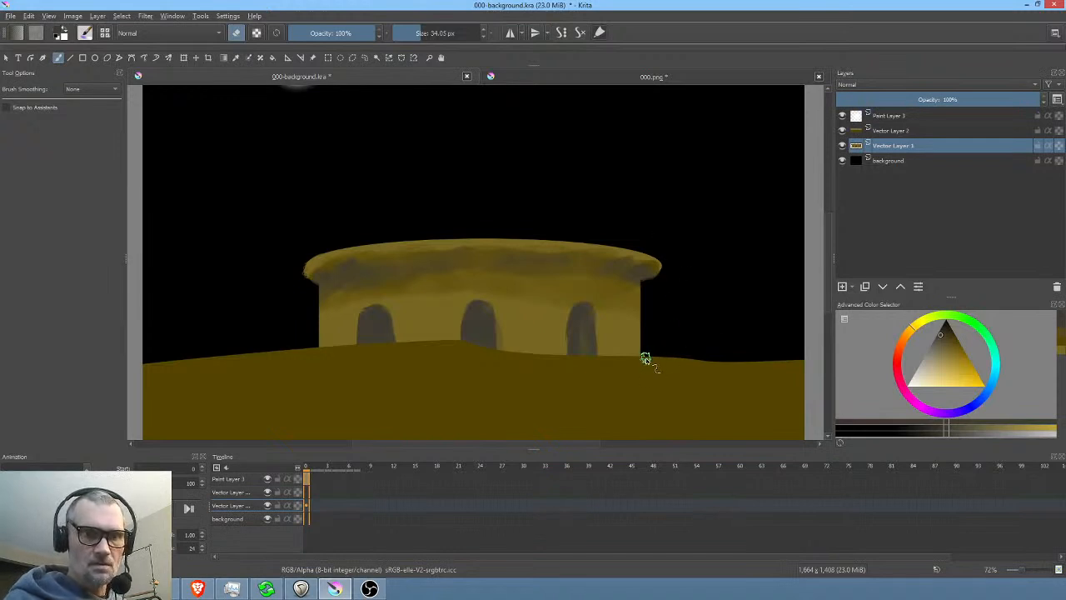
{"action": "left_click", "coordinate": [258, 33]}
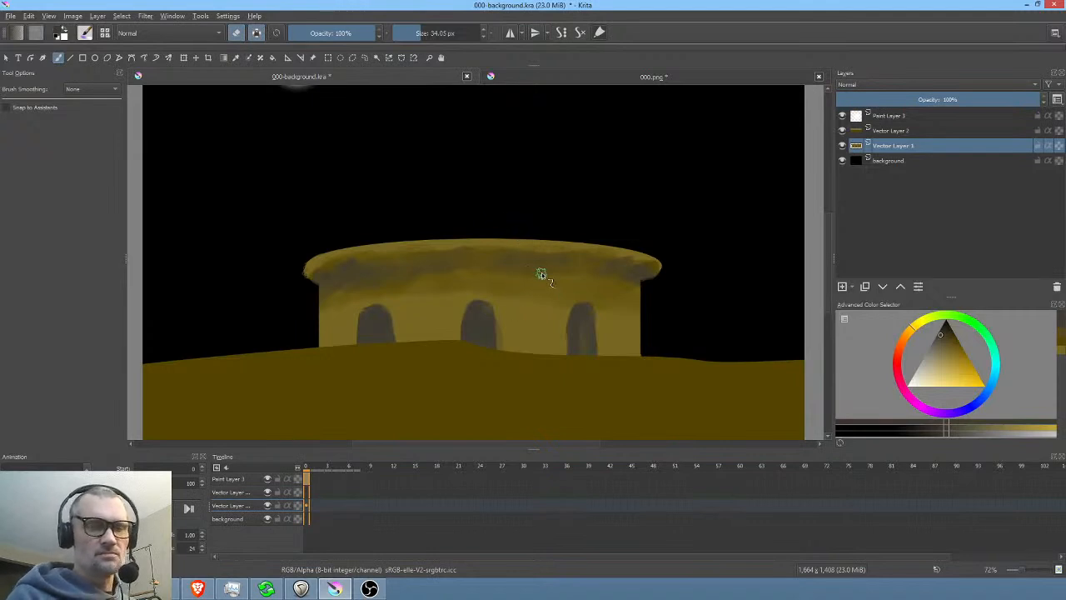
- Undo the last stroke, turn off eraser mode, and paint lighter tan patches on the wall around the third doorway with a smaller brush
{"action": "key", "text": "ctrl+z"}
{"action": "scroll", "coordinate": [506, 325], "scroll_direction": "down", "scroll_amount": 2}
{"action": "scroll", "coordinate": [506, 324], "scroll_direction": "up", "scroll_amount": 3}
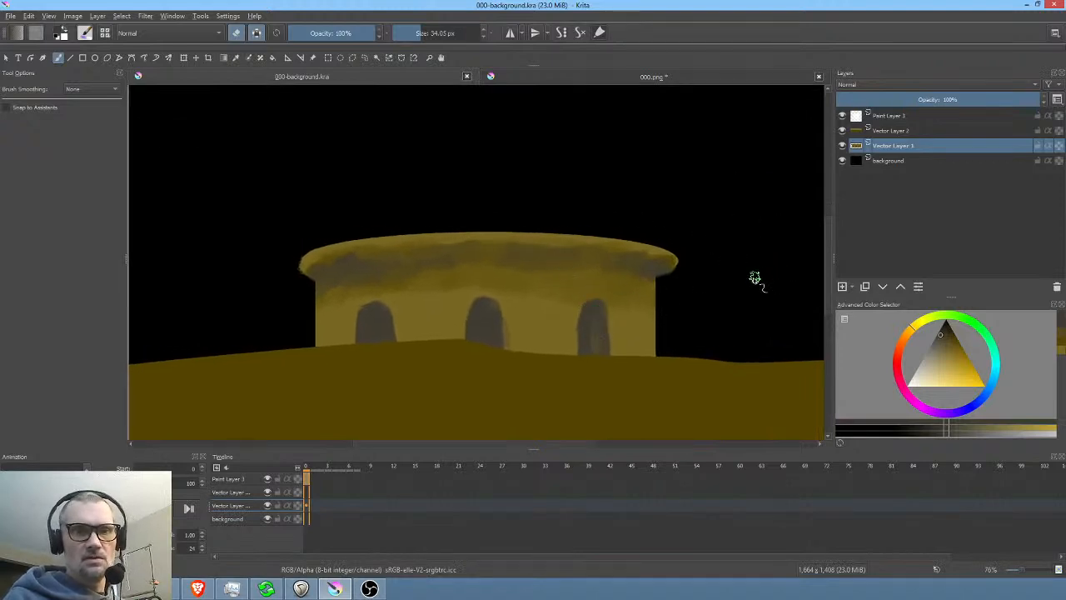
{"action": "left_click", "coordinate": [954, 355]}
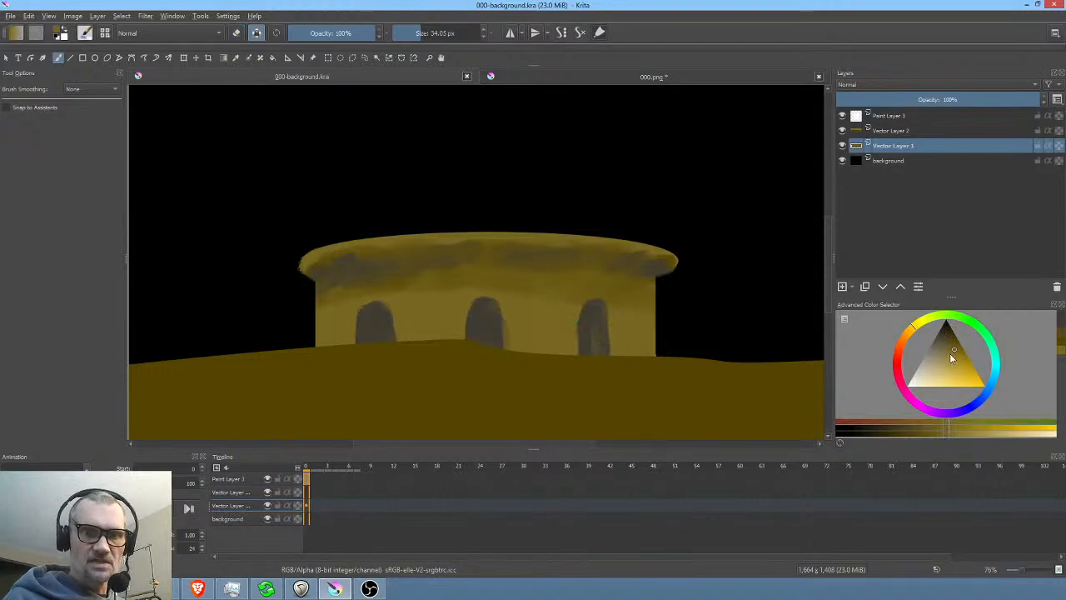
{"action": "left_click", "coordinate": [949, 356]}
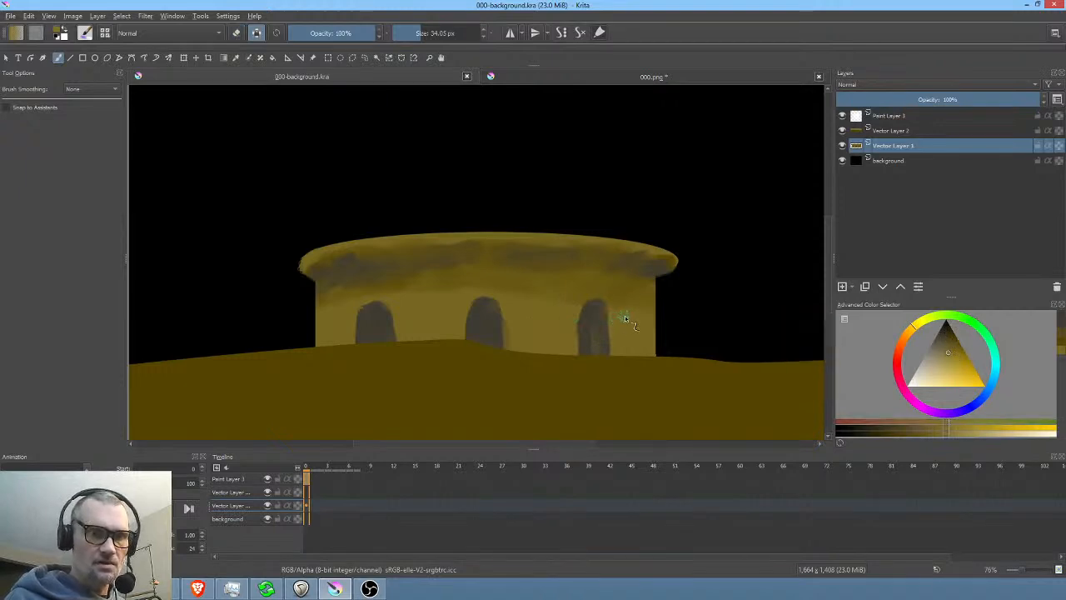
{"action": "left_click_drag", "start_coordinate": [623, 326], "coordinate": [612, 327]}
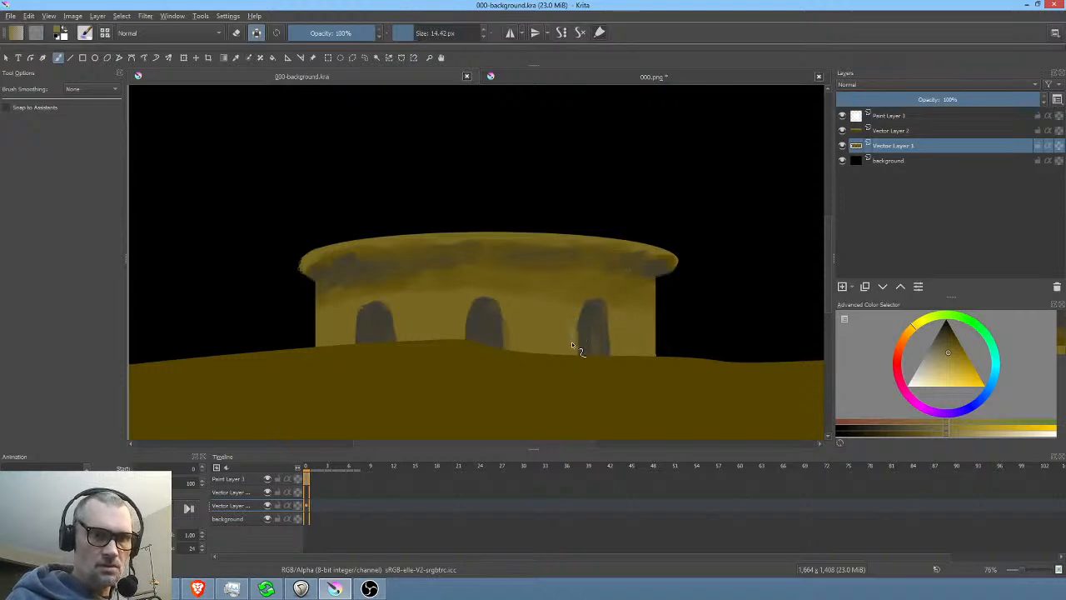
{"action": "left_click_drag", "start_coordinate": [573, 332], "coordinate": [566, 336]}
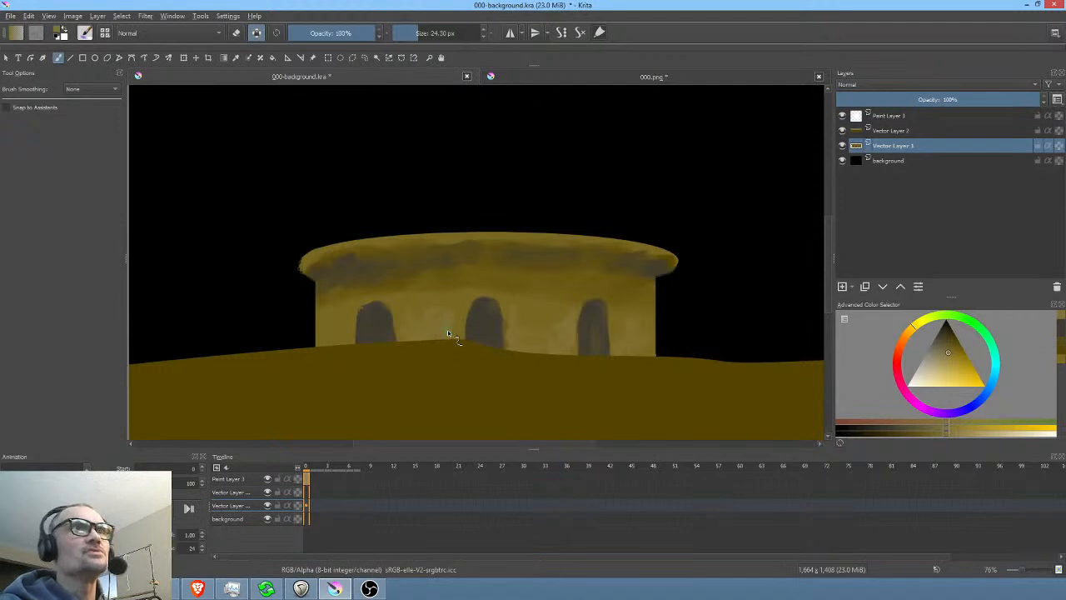
- Paint soft, lighter beige patches on the wall between the middle and third doorways with a brush of about 38 px
{"action": "key", "text": "bracketright"}
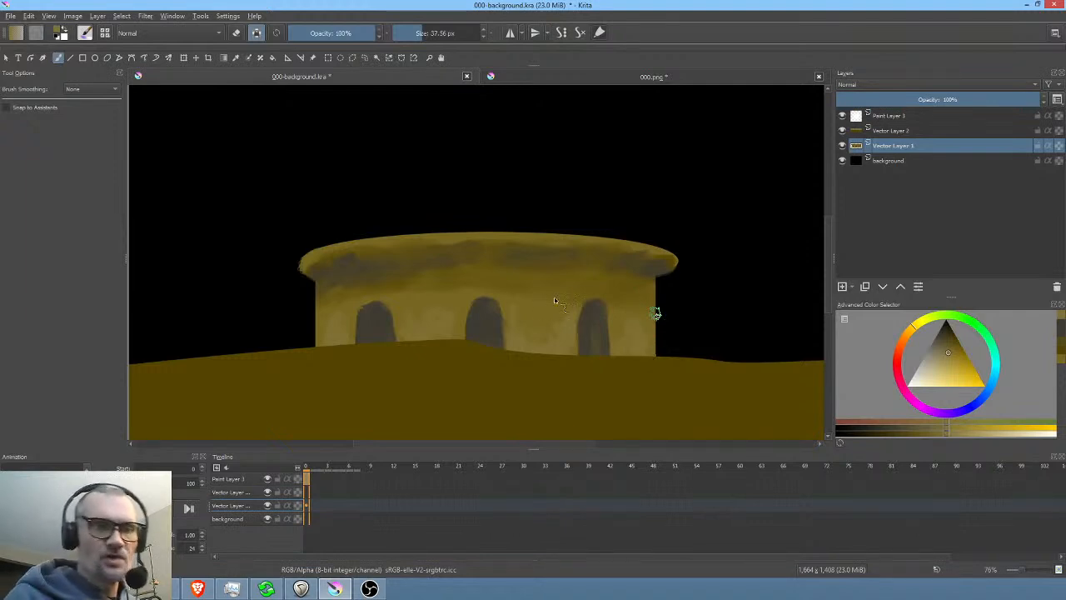
{"action": "left_click", "coordinate": [953, 350]}
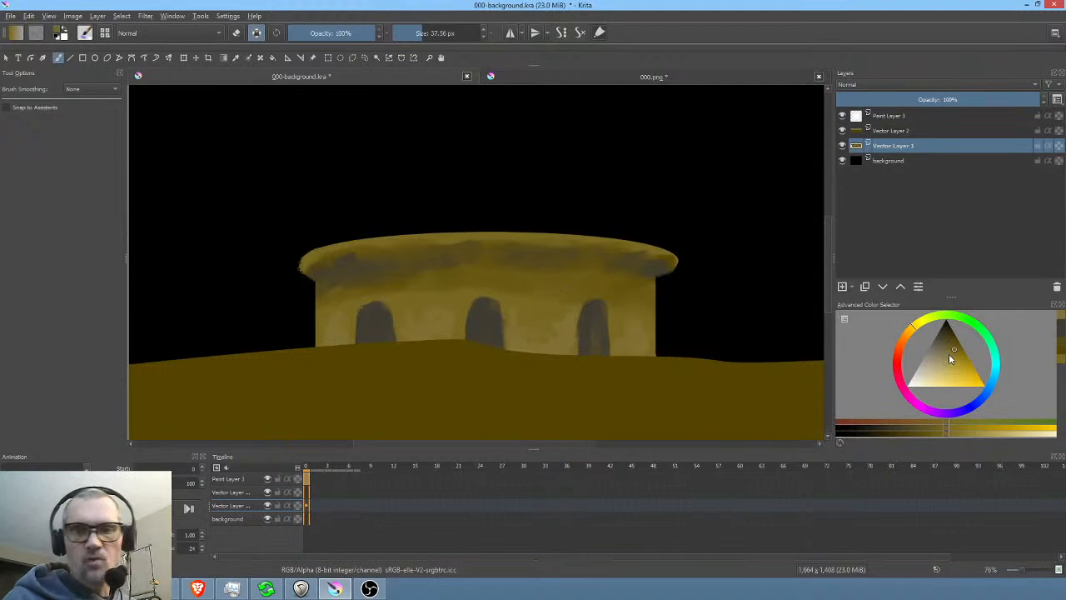
{"action": "left_click", "coordinate": [945, 355]}
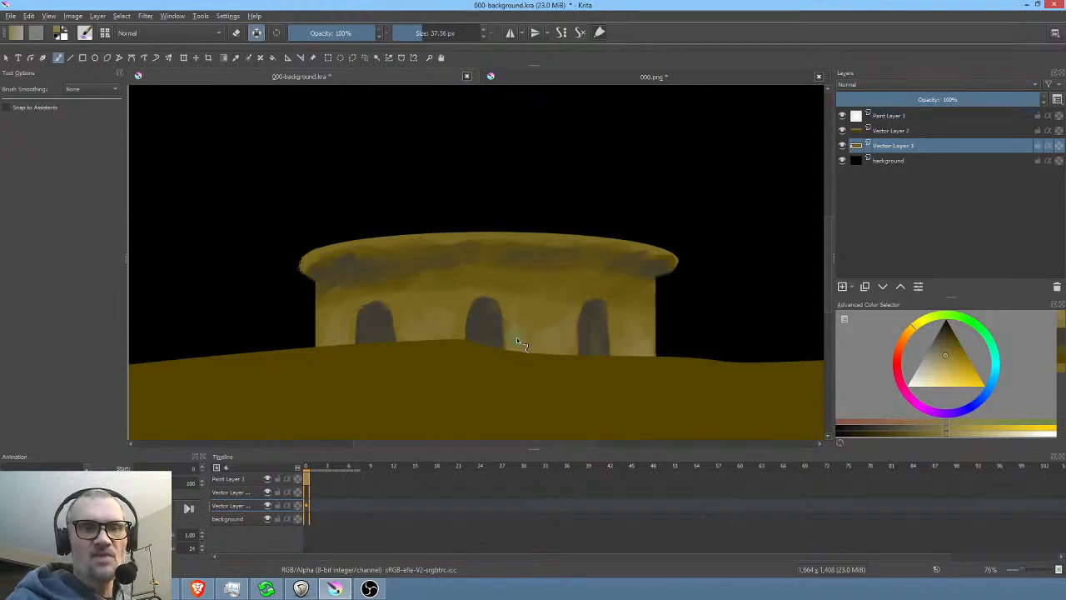
{"action": "mouse_move", "coordinate": [517, 327]}
{"action": "left_mouse_down"}
{"action": "mouse_move", "coordinate": [520, 318]}
{"action": "mouse_move", "coordinate": [530, 335]}
{"action": "left_mouse_up"}
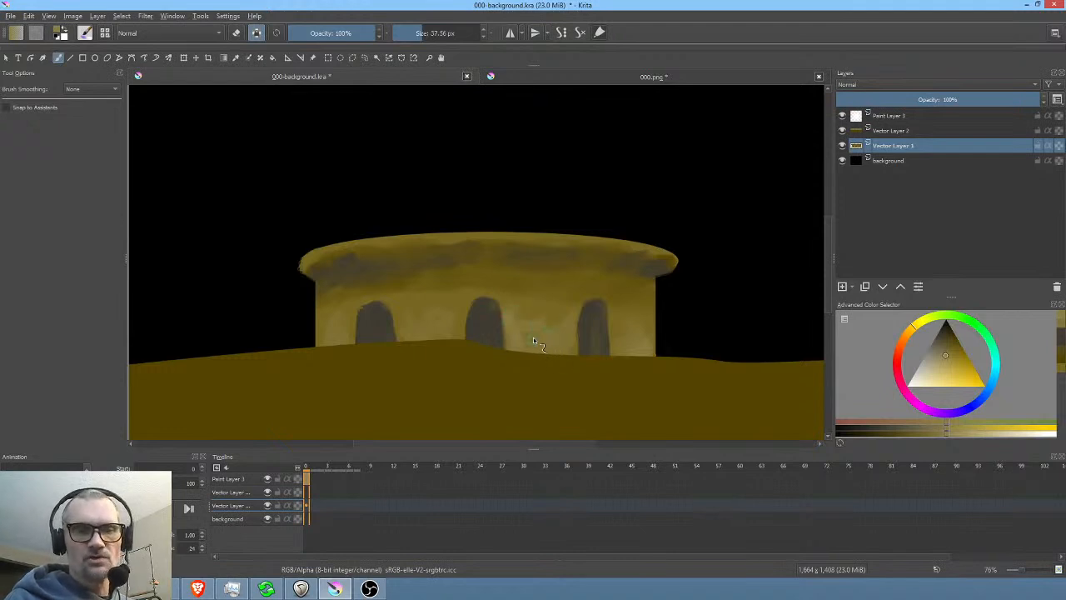
{"action": "left_click", "coordinate": [563, 323]}
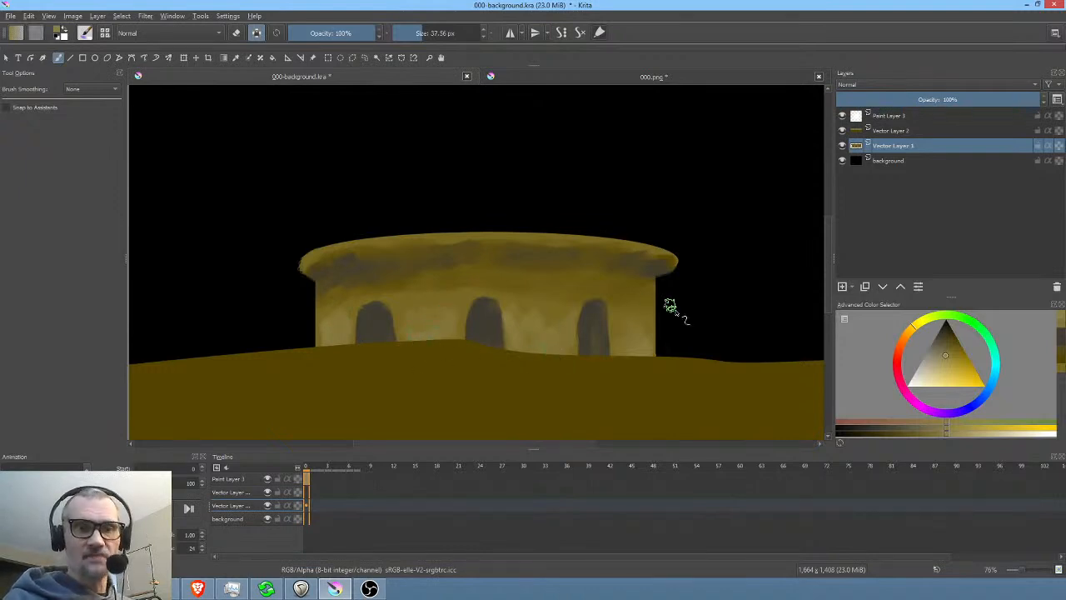
- Turn off Preserve Alpha and roughen the roof's upper edge with uneven tan and pale beige strokes, reducing the brush to about 15 px
{"action": "left_click", "coordinate": [254, 36]}
{"action": "mouse_move", "coordinate": [315, 253]}
{"action": "left_mouse_down"}
{"action": "mouse_move", "coordinate": [305, 252]}
{"action": "mouse_move", "coordinate": [482, 237]}
{"action": "left_mouse_up"}
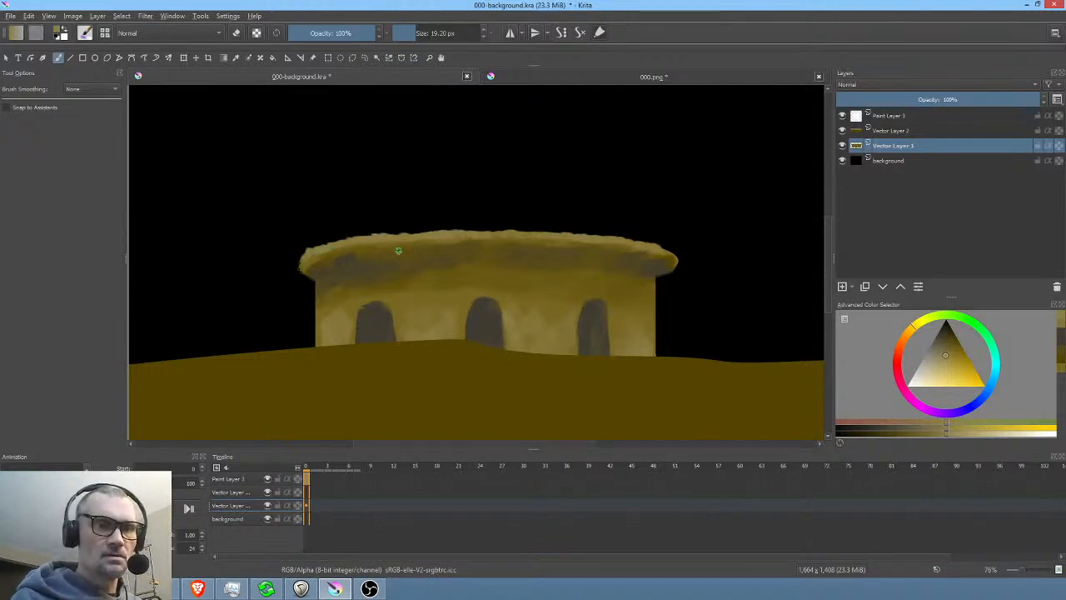
{"action": "key", "text": "bracketleft"}
{"action": "left_click", "coordinate": [933, 362]}
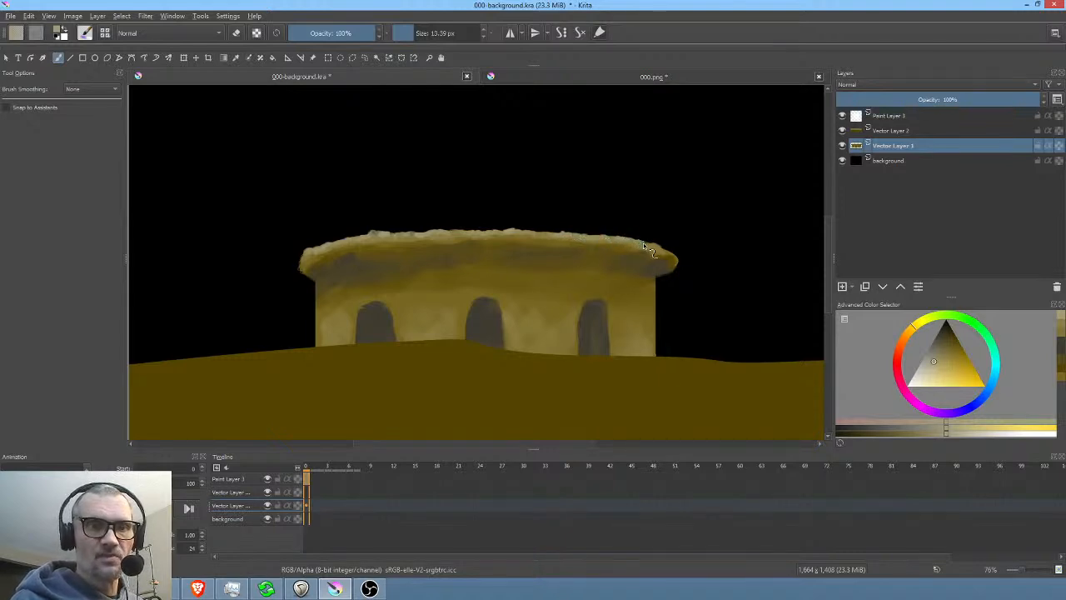
{"action": "left_click_drag", "start_coordinate": [662, 248], "coordinate": [655, 244]}
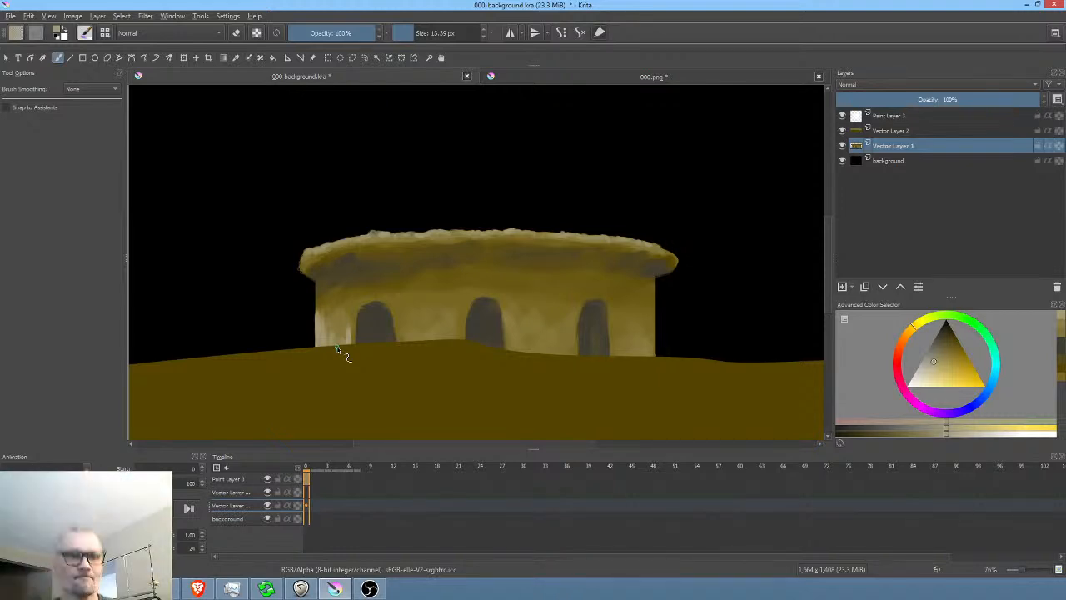
- Darken the doorway outlines with a sampled dark grey, and paint a brown vertical shadow just right of the middle doorway
{"action": "left_click", "coordinate": [341, 350], "text": "ctrl"}
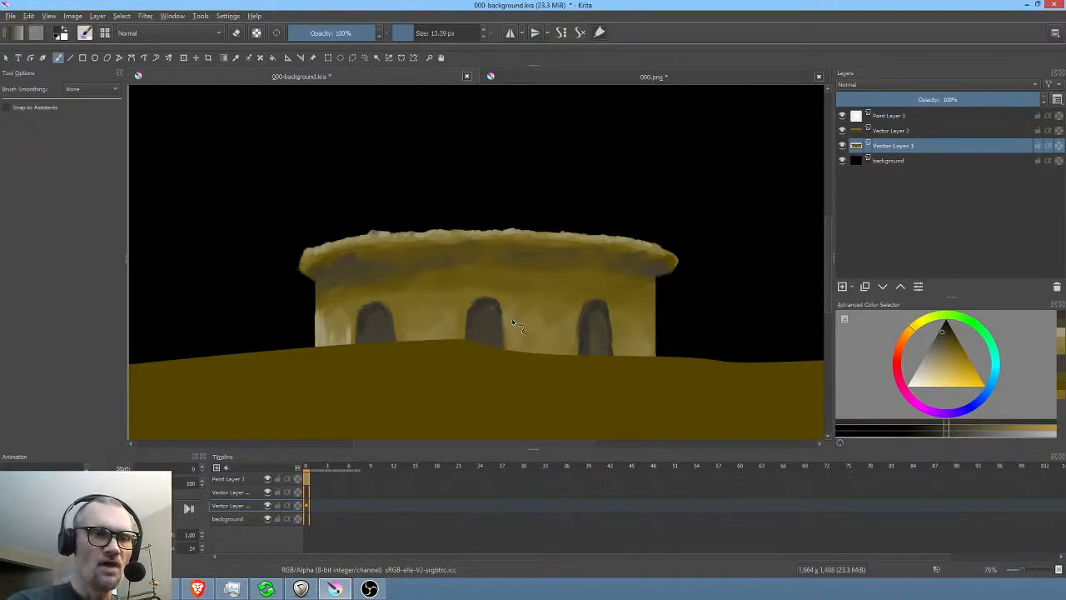
{"action": "left_click", "coordinate": [516, 275], "text": "ctrl"}
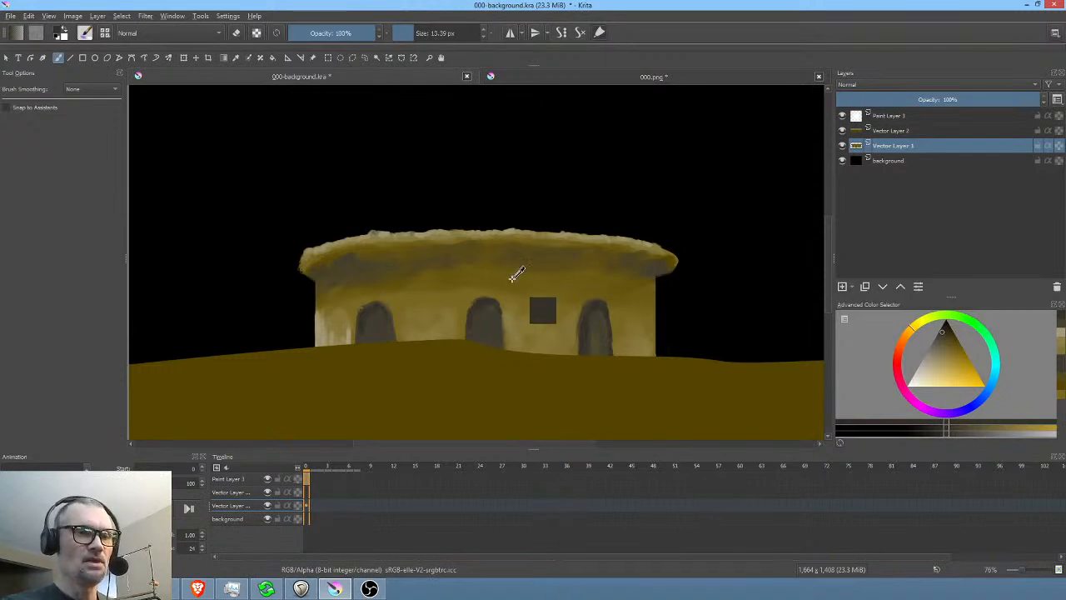
{"action": "left_click", "coordinate": [517, 273], "text": "ctrl"}
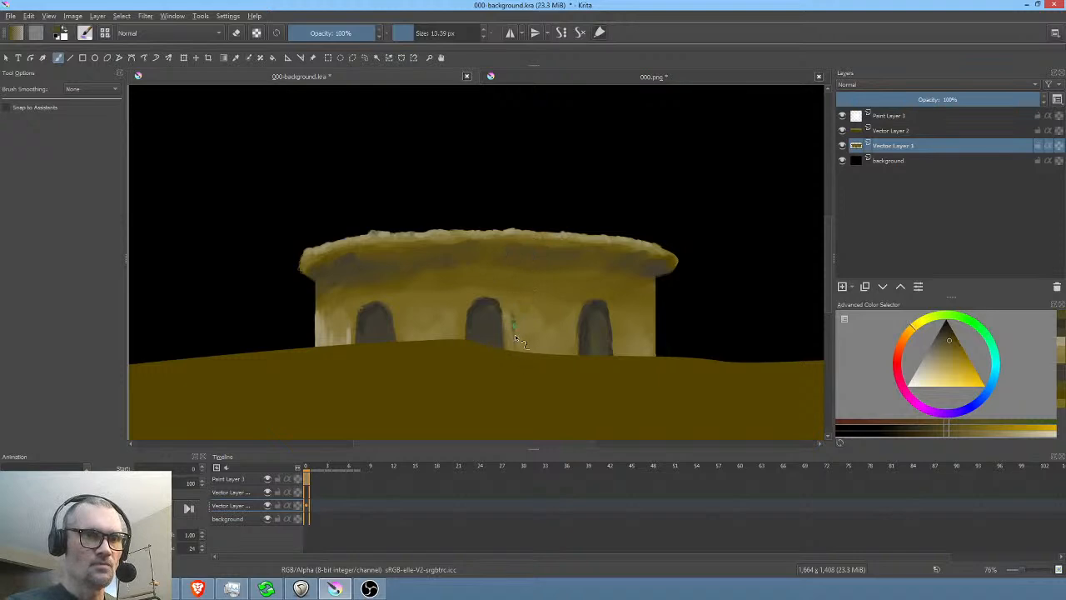
{"action": "left_click_drag", "start_coordinate": [514, 324], "coordinate": [516, 334]}
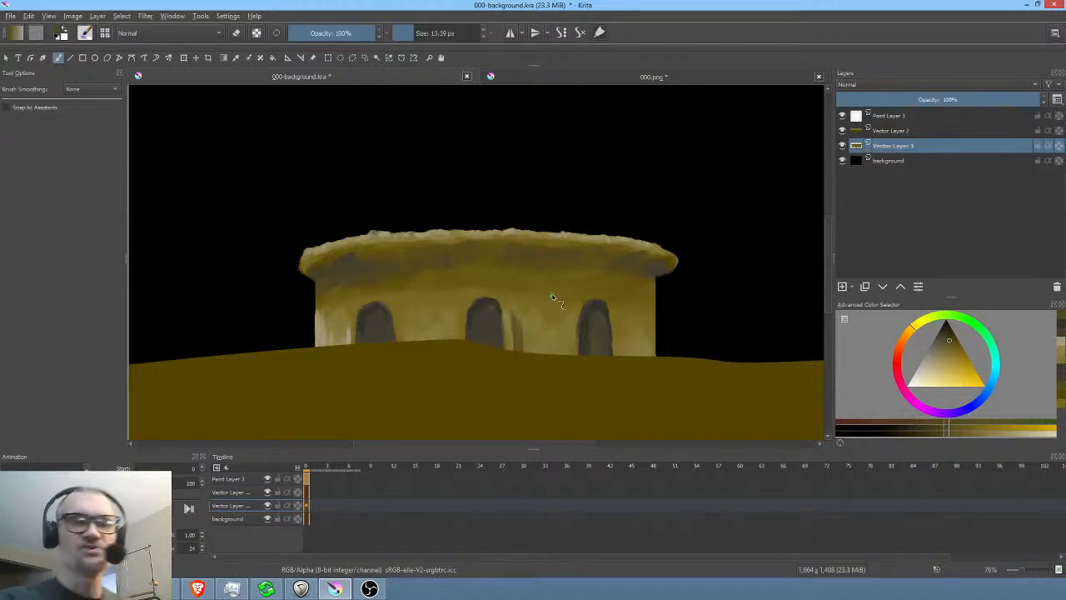
{"action": "key", "text": "bracketright"}
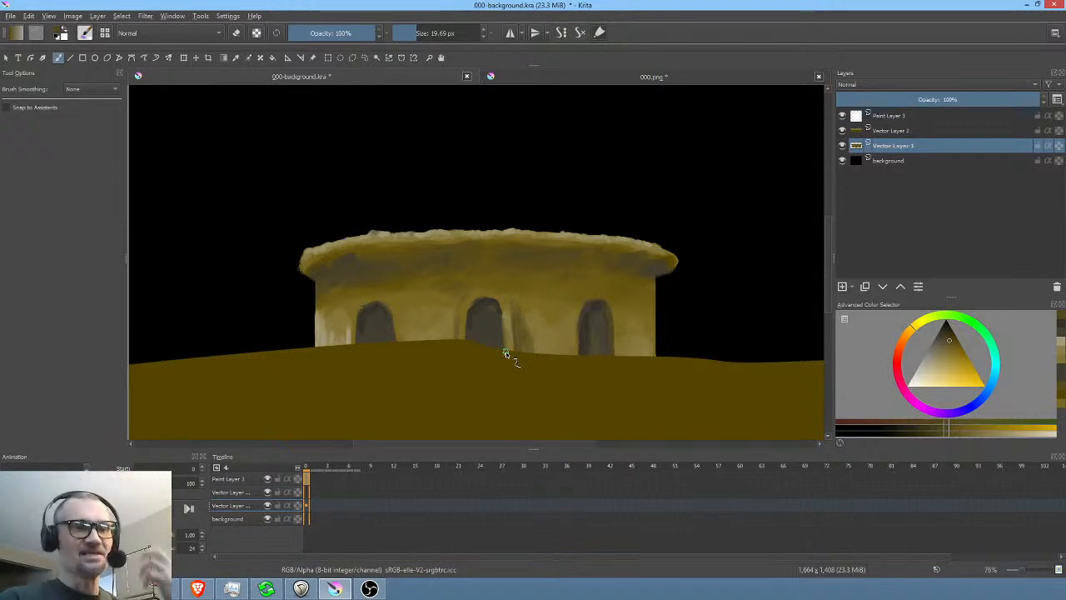
- Soften the pale streaks on the wall beside the first doorway with a tan sampled from the wall
{"action": "left_click", "coordinate": [336, 319], "text": "ctrl"}
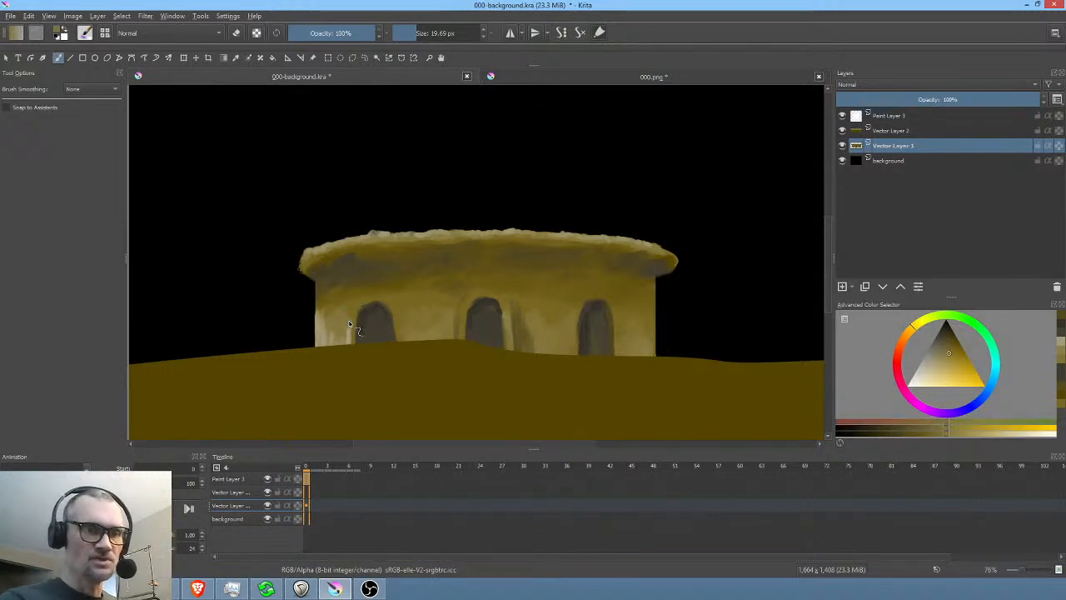
{"action": "left_click_drag", "start_coordinate": [348, 333], "coordinate": [342, 331]}
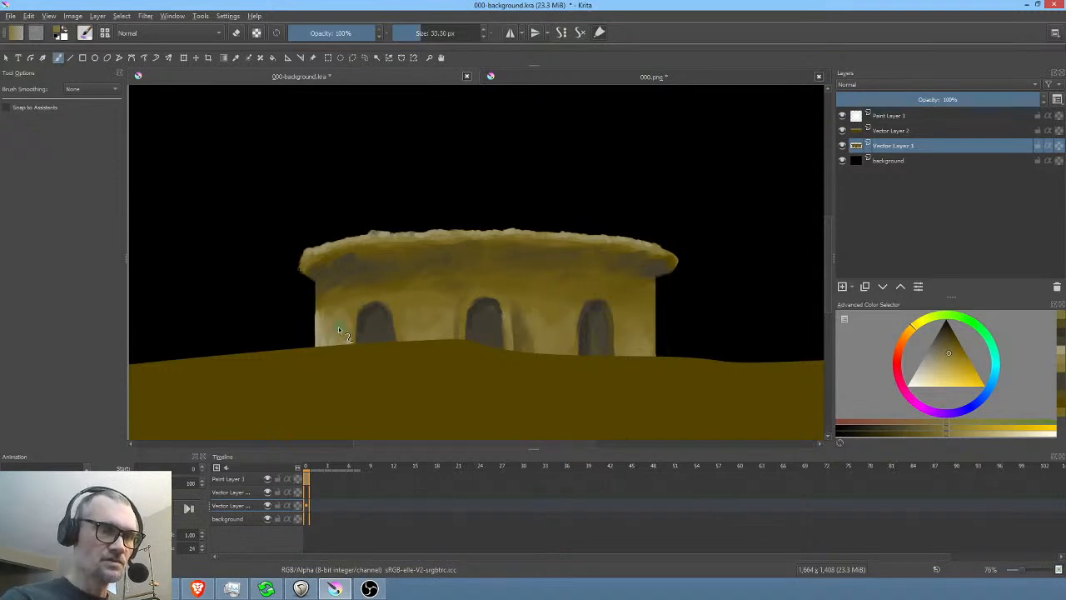
{"action": "mouse_move", "coordinate": [388, 309]}
{"action": "left_mouse_down"}
{"action": "mouse_move", "coordinate": [341, 314]}
{"action": "mouse_move", "coordinate": [356, 315]}
{"action": "left_mouse_up"}
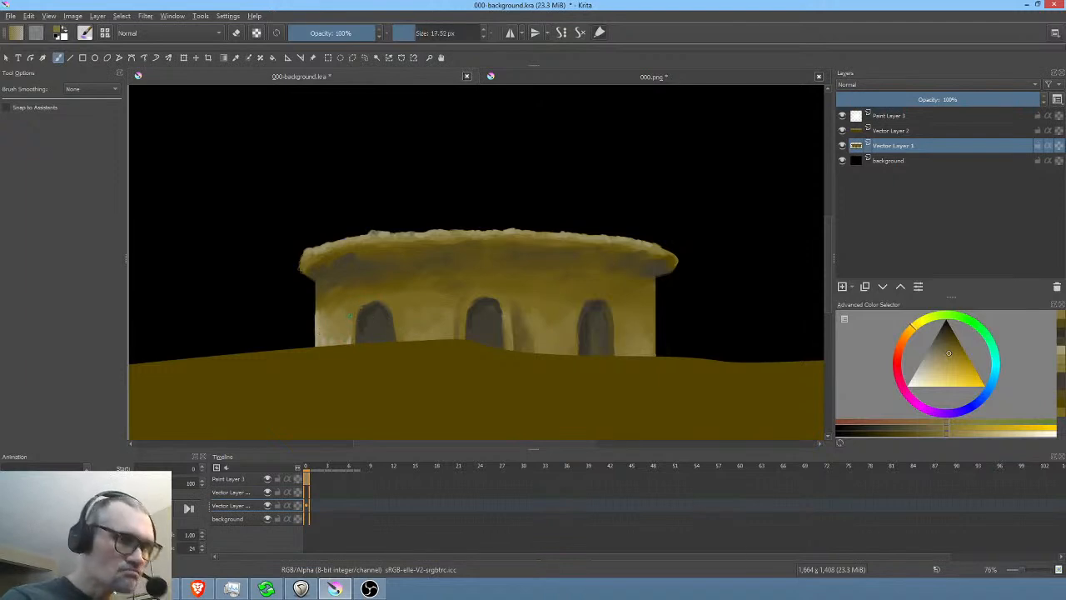
- Paint light beige arch trims around the three doorways with a brush of about 18 px, and add paler highlights along the roof rim and wall edges
{"action": "left_click", "coordinate": [355, 362], "text": "ctrl"}
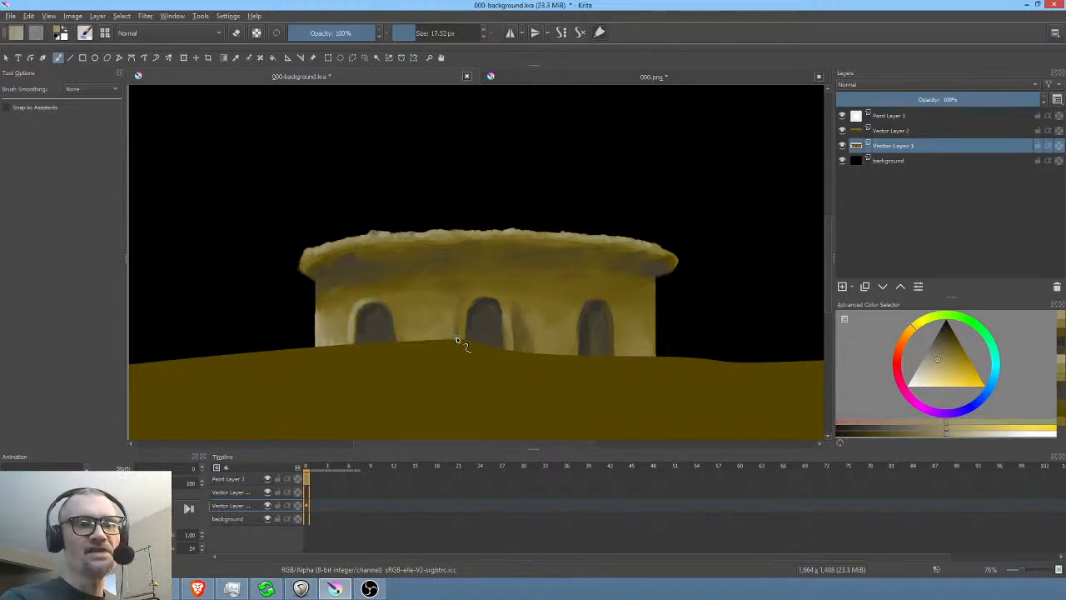
{"action": "left_click_drag", "start_coordinate": [461, 307], "coordinate": [485, 296]}
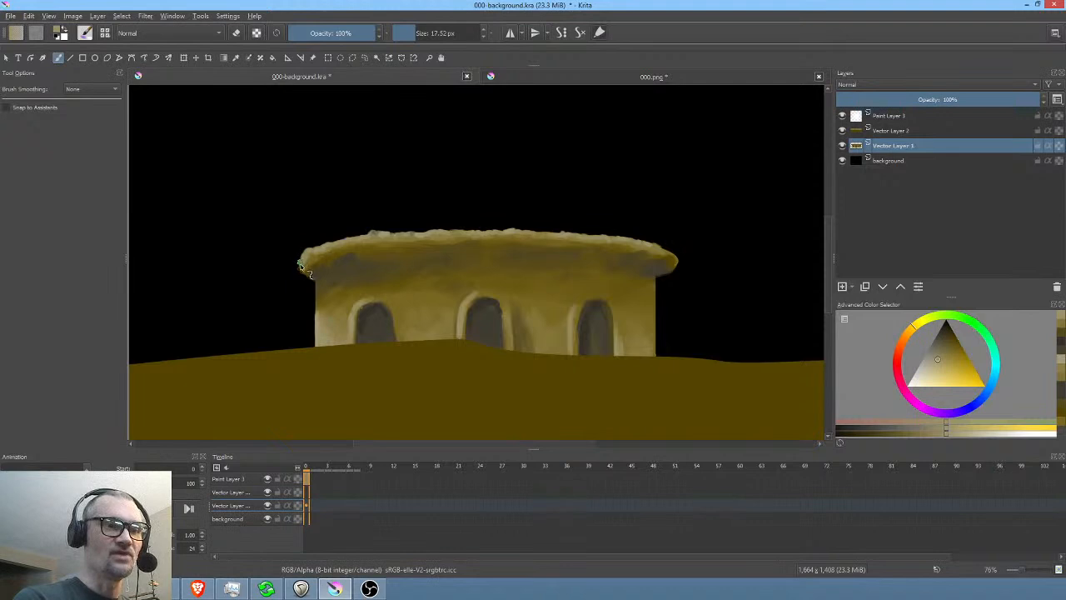
{"action": "left_click", "coordinate": [931, 370]}
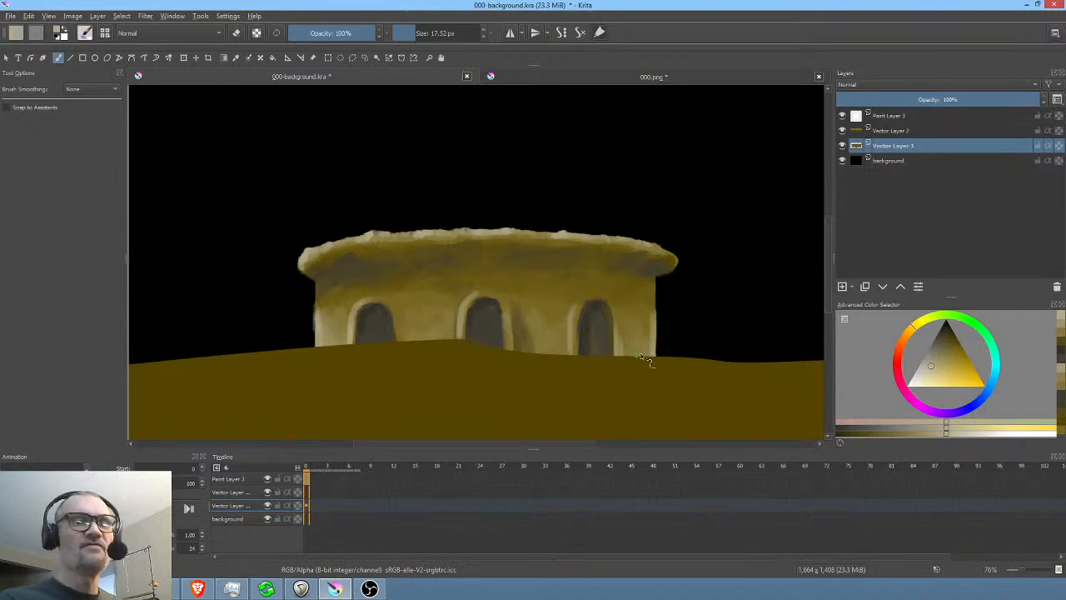
- Enlarge the brush to about 31 px and blend the wall near its right edge with sampled tan tones
{"action": "key", "text": "bracketright"}
{"action": "key", "text": "bracketright"}
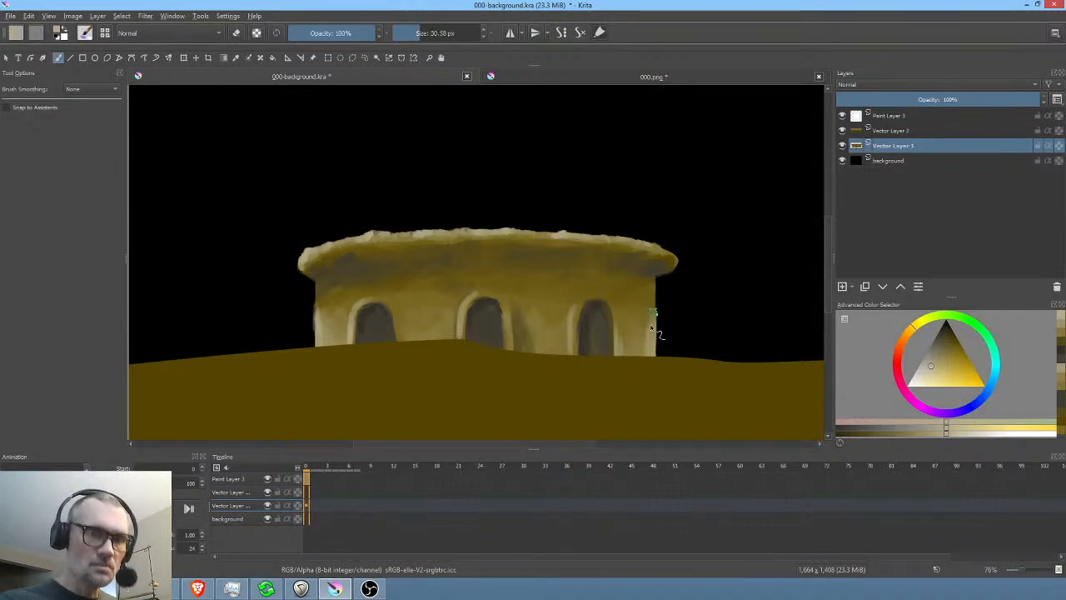
{"action": "left_click", "coordinate": [647, 319], "text": "ctrl"}
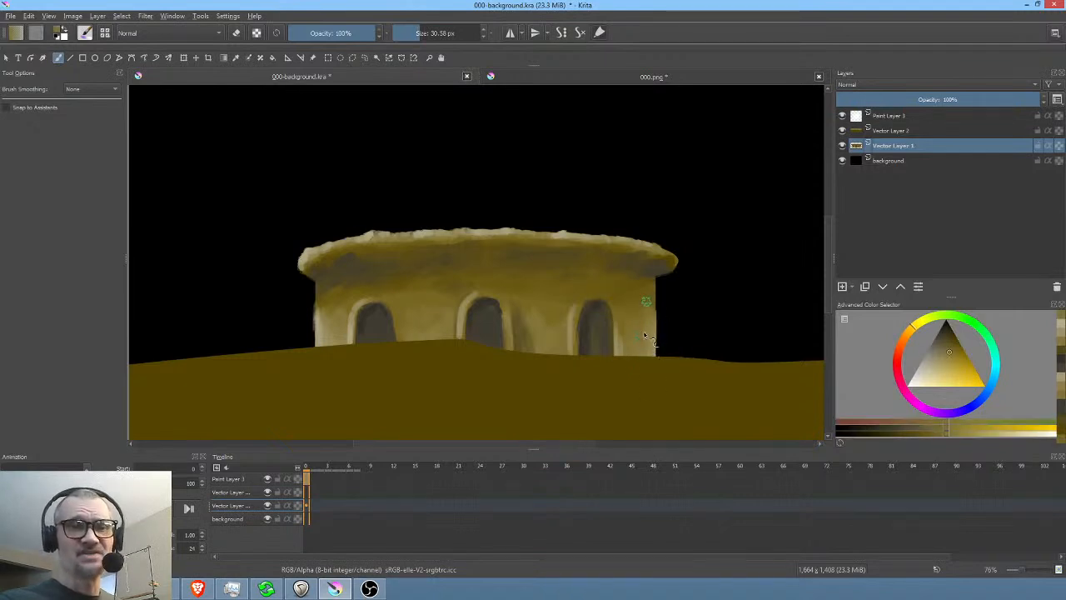
{"action": "left_click", "coordinate": [644, 337], "text": "ctrl"}
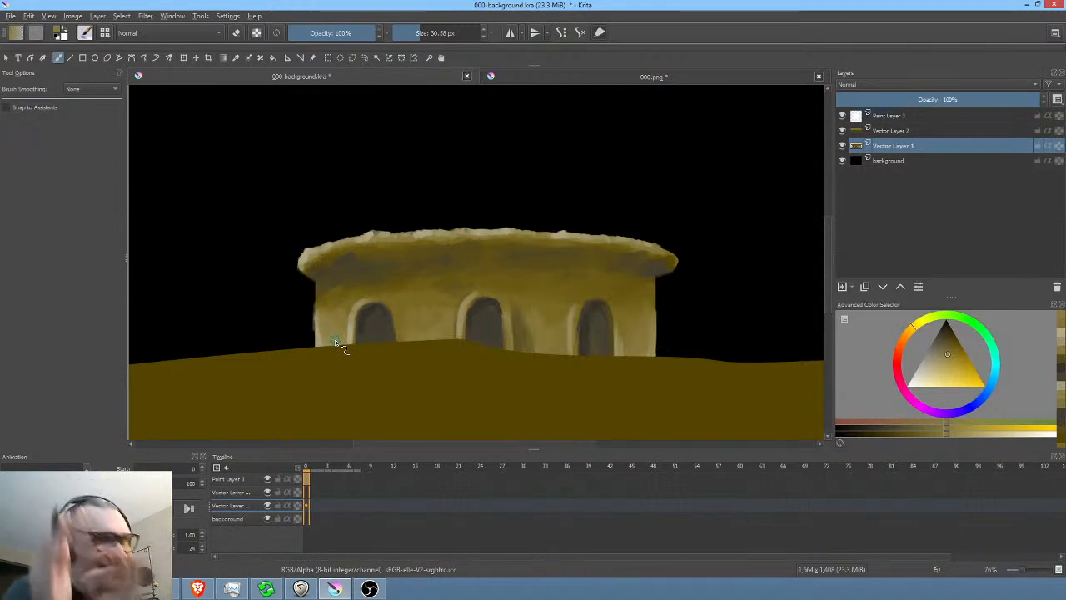
- Deepen the shadow band under the roof with dark grey-brown, and blend the wall around the doorways with sampled brown and tan
{"action": "left_click", "coordinate": [500, 333], "text": "ctrl"}
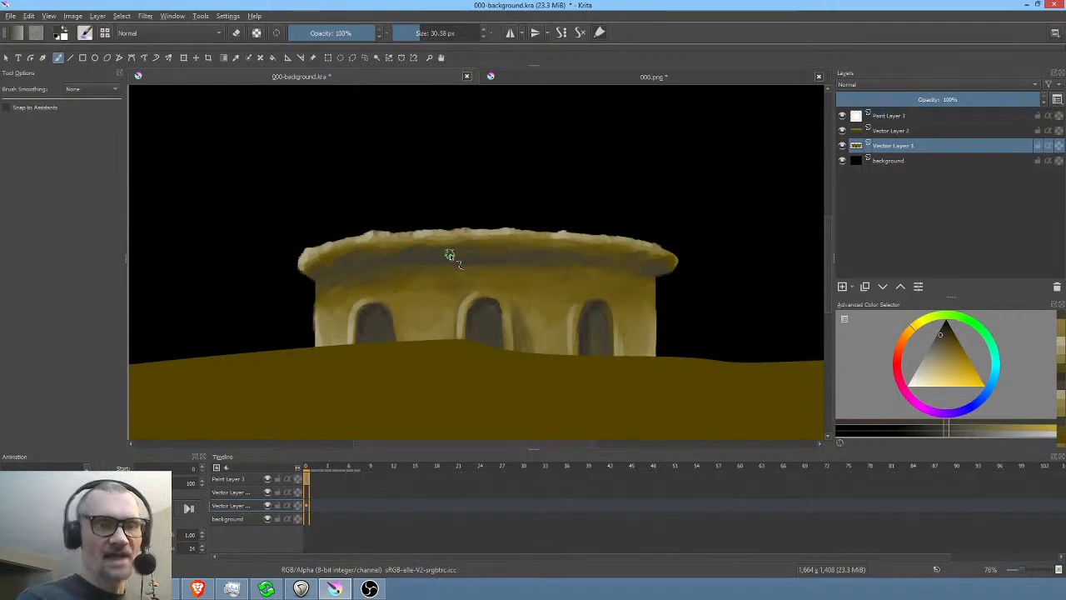
{"action": "left_click", "coordinate": [942, 331]}
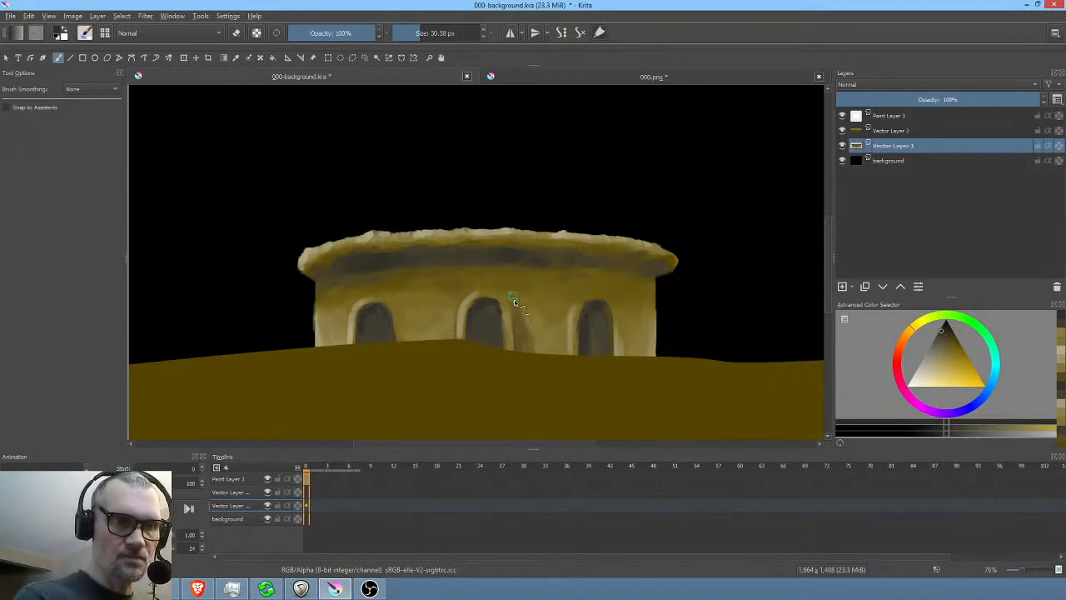
{"action": "left_click", "coordinate": [429, 279], "text": "ctrl"}
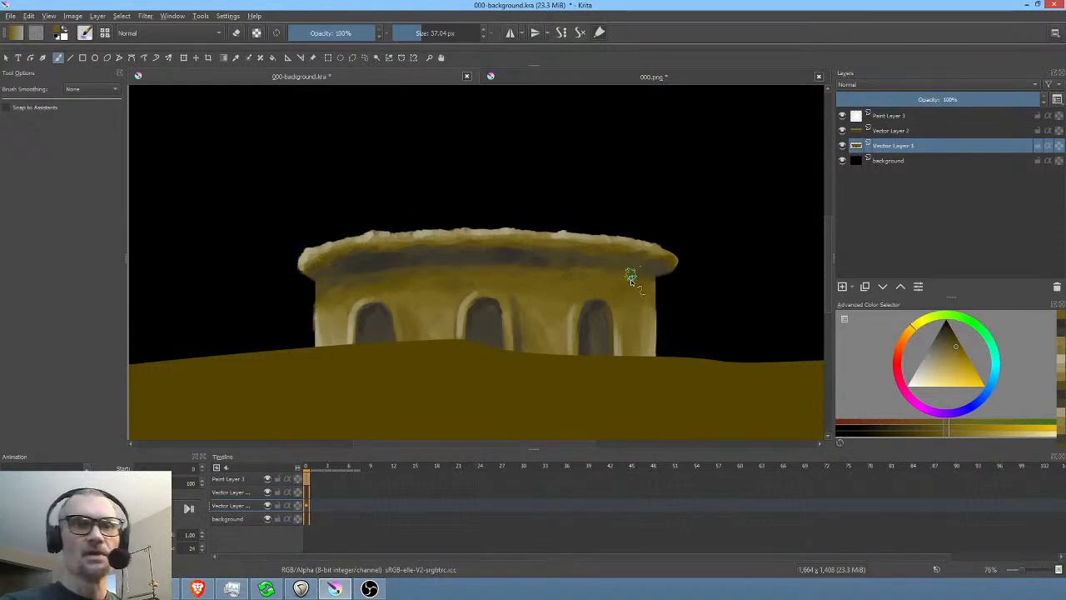
{"action": "left_click", "coordinate": [575, 324], "text": "ctrl"}
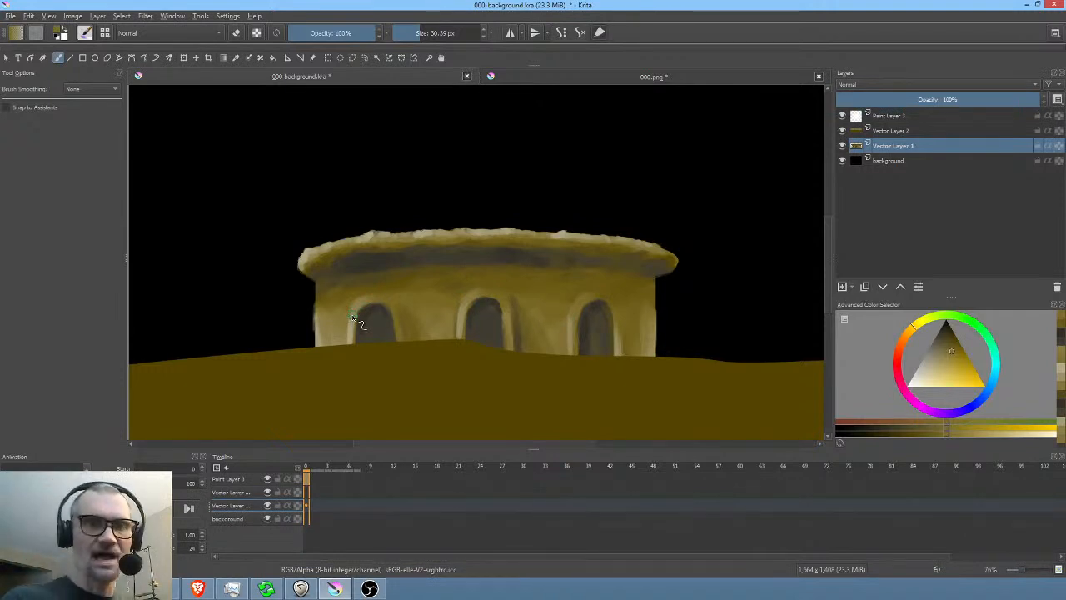
- Extend the shadow beneath the roof overhang across the upper wall with dark brown tones at a brush size of about 30 px
{"action": "left_click", "coordinate": [943, 338]}
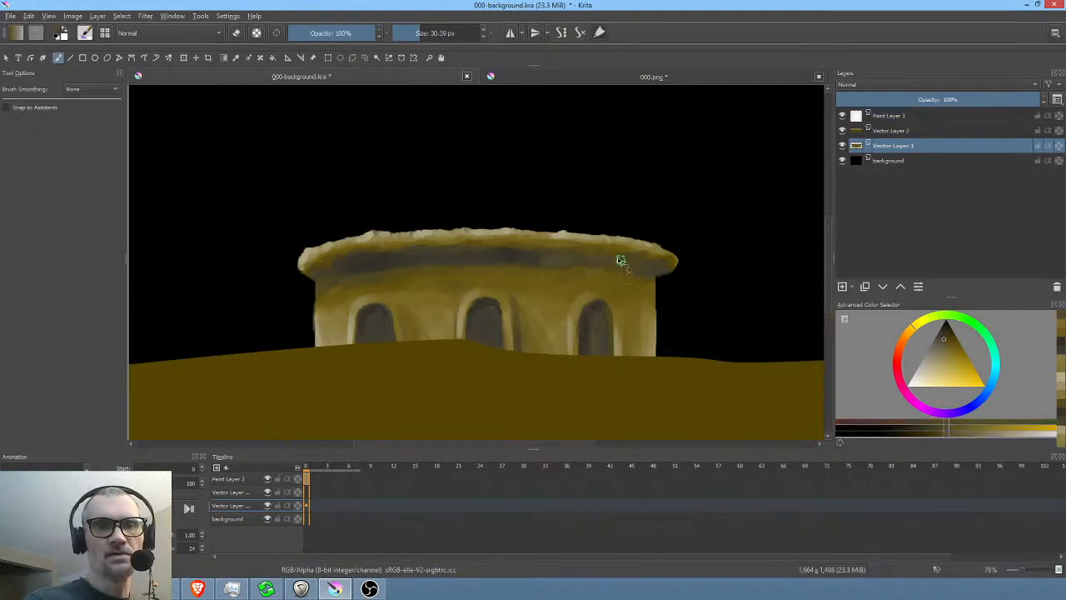
{"action": "left_click", "coordinate": [366, 282], "text": "ctrl"}
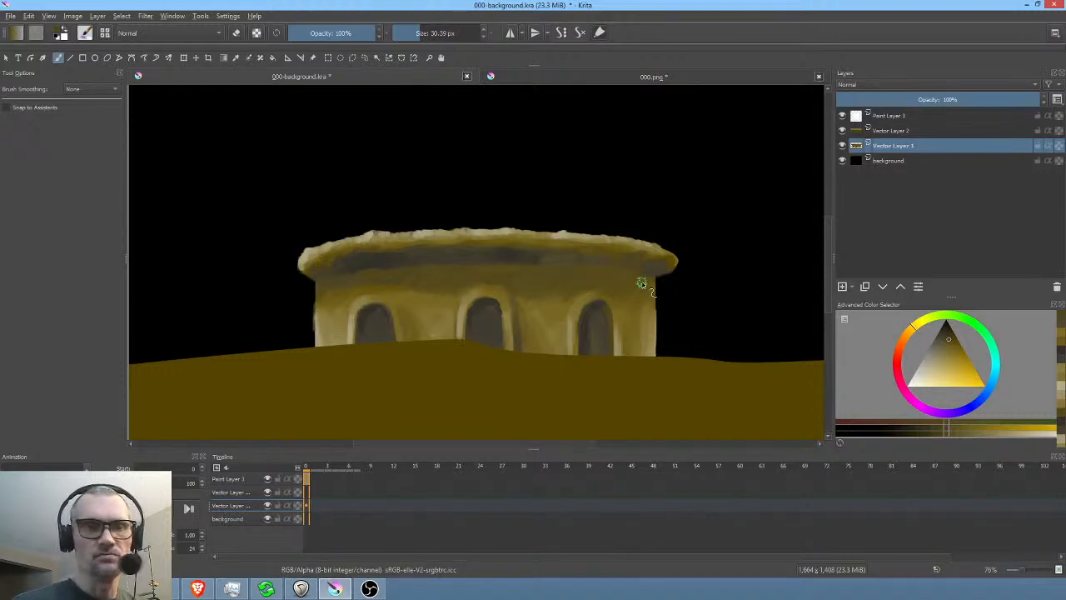
{"action": "left_click", "coordinate": [946, 334]}
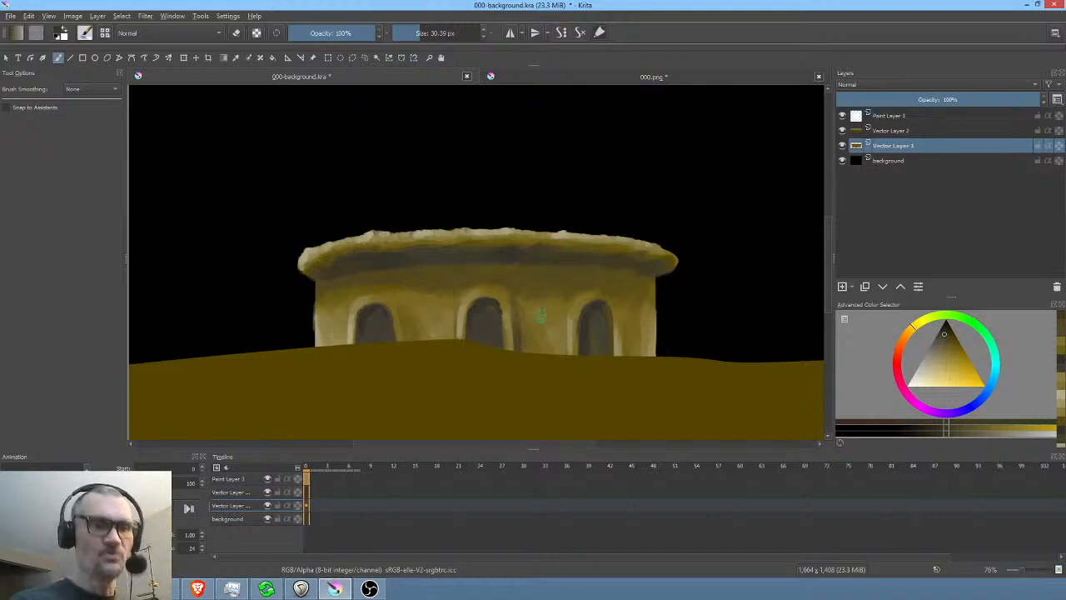
- Refine the wall around the three doorways with sampled olive and light tan tones at a brush size of about 21 px
{"action": "key", "text": "bracketleft"}
{"action": "key", "text": "bracketleft"}
{"action": "key", "text": "bracketleft"}
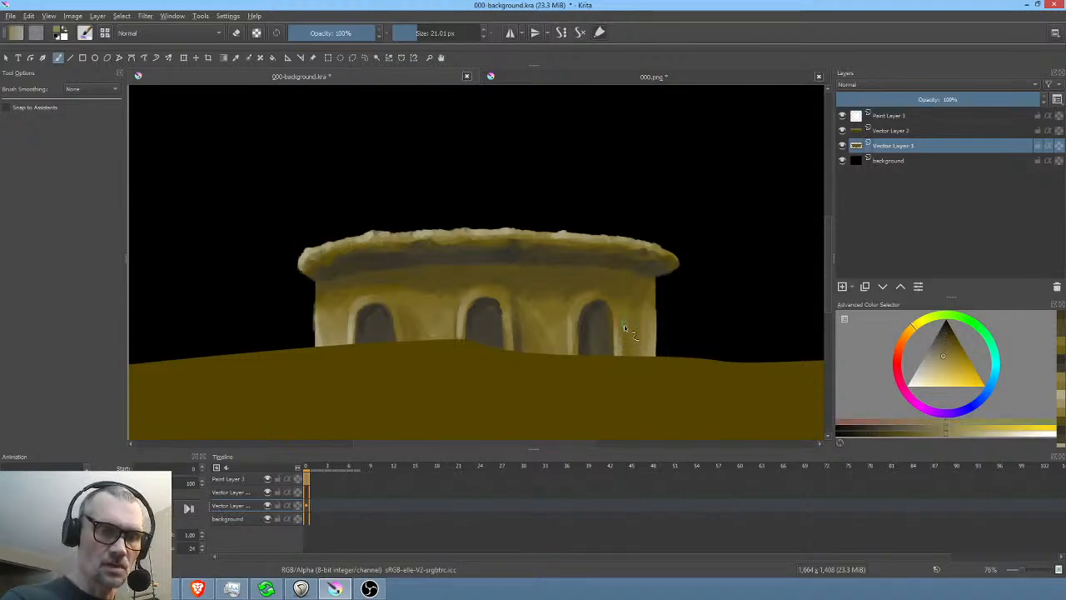
{"action": "left_click", "coordinate": [435, 324], "text": "ctrl"}
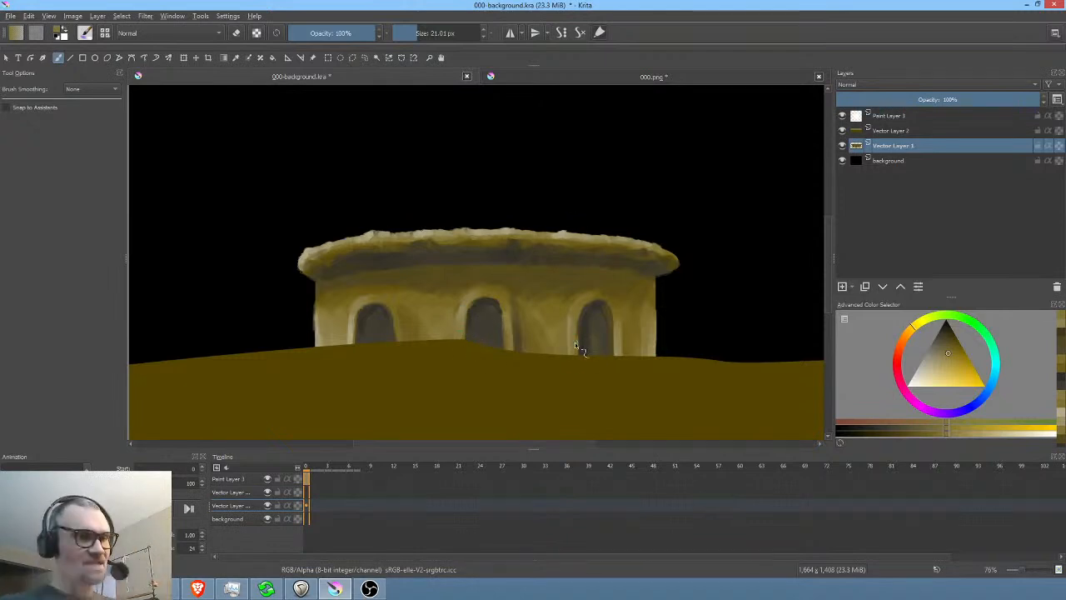
{"action": "left_click", "coordinate": [351, 332], "text": "ctrl"}
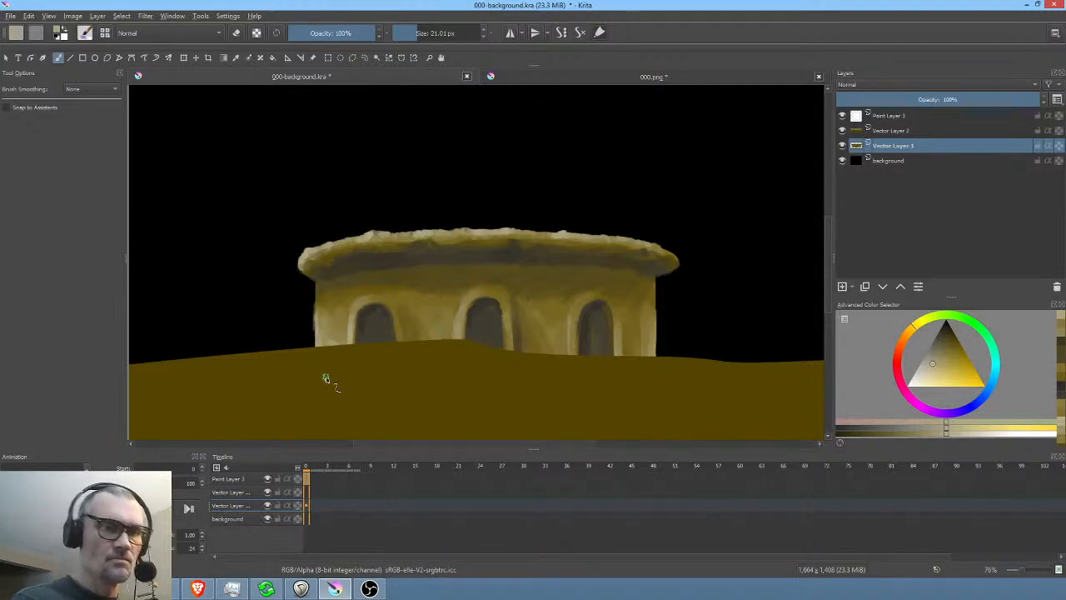
{"action": "scroll", "coordinate": [552, 328], "scroll_direction": "down", "scroll_amount": 3}
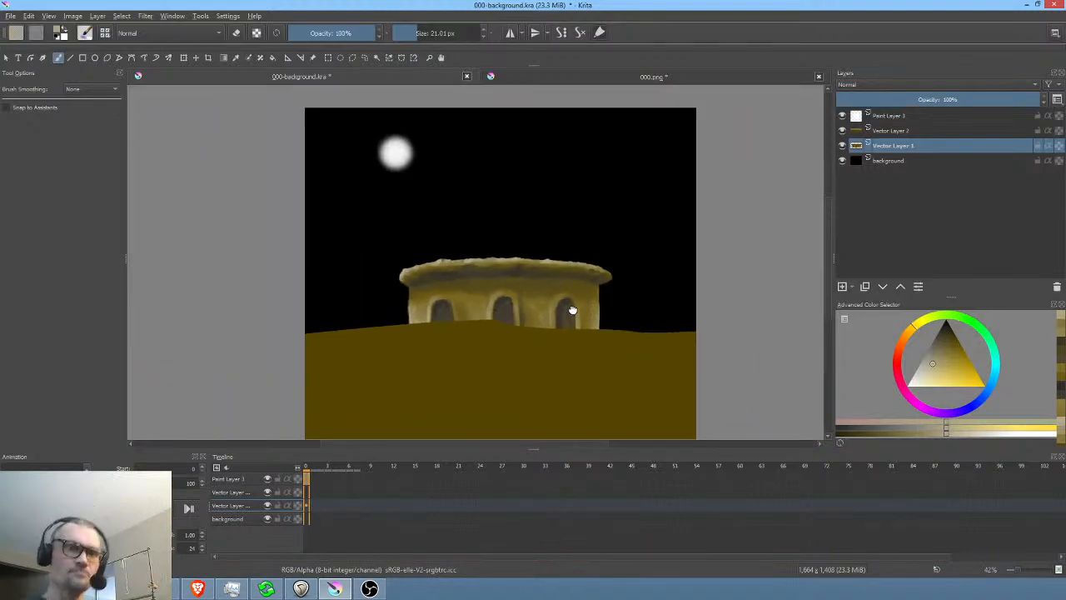
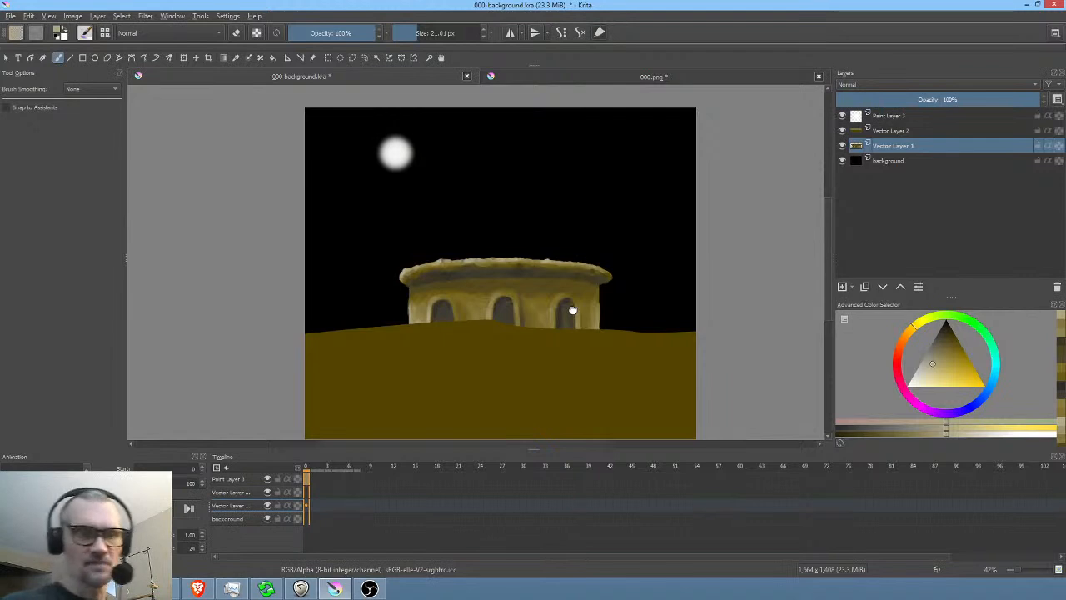
- Add a new paint layer directly beneath the building layer, paint a small brown chimney rising behind the roof's right half, and save the file
{"action": "left_click", "coordinate": [539, 281], "text": "ctrl"}
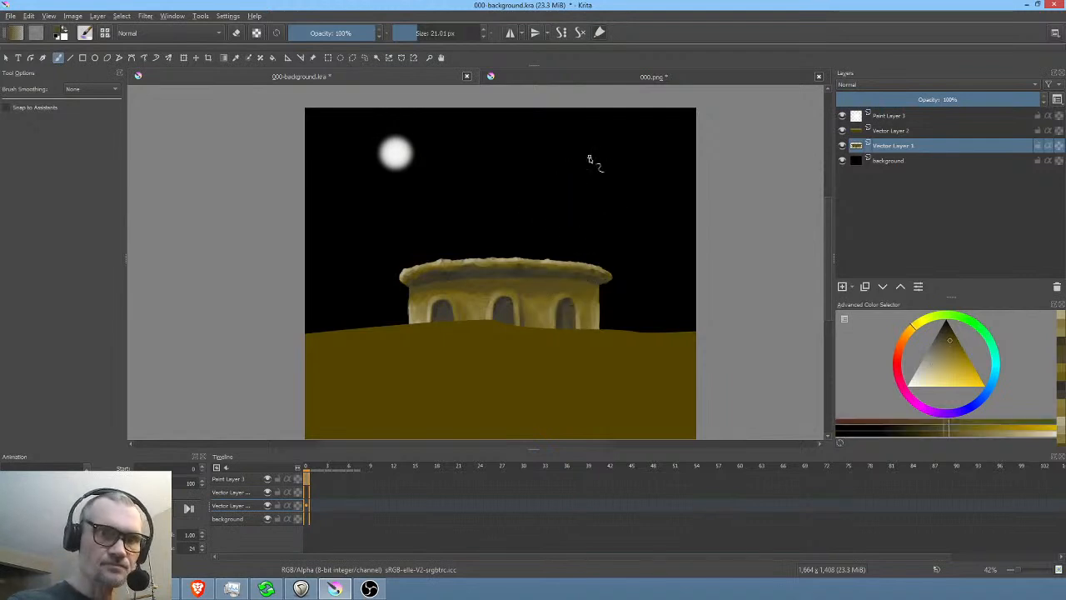
{"action": "left_click", "coordinate": [855, 285]}
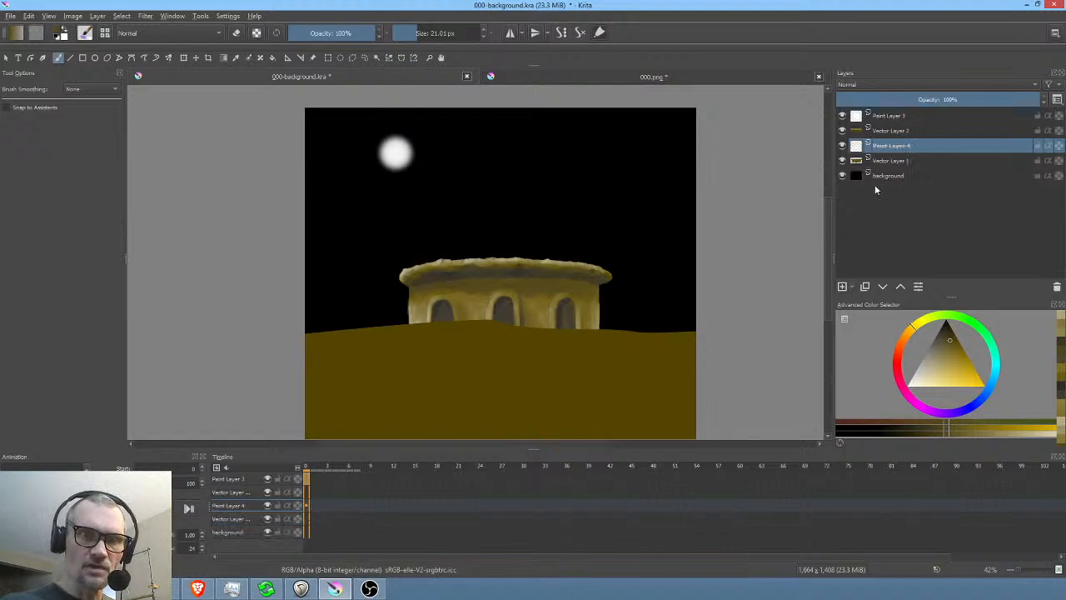
{"action": "left_click", "coordinate": [882, 287]}
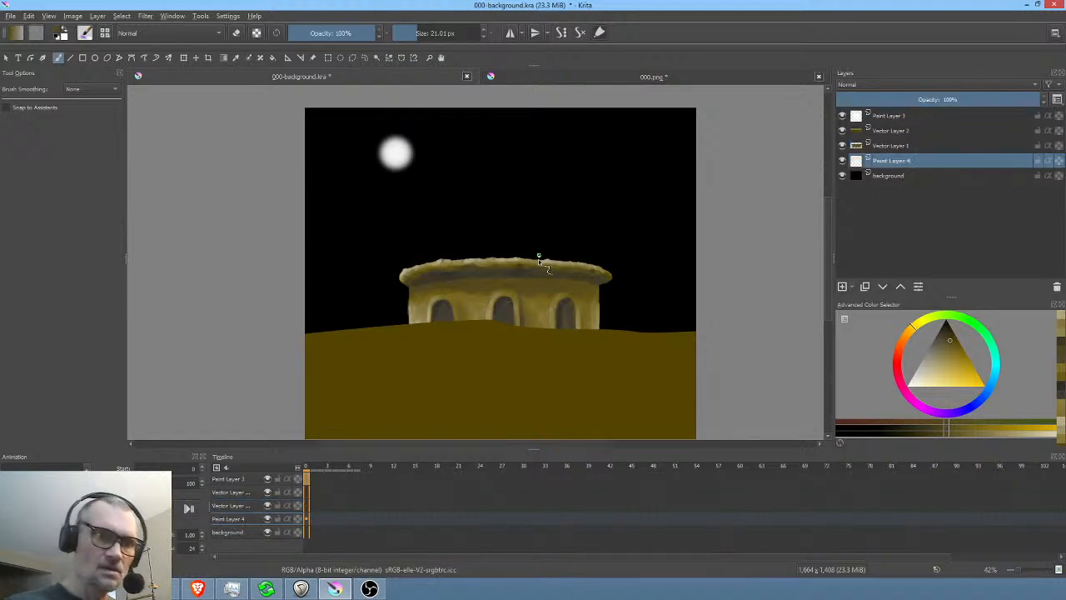
{"action": "mouse_move", "coordinate": [549, 262]}
{"action": "left_mouse_down"}
{"action": "mouse_move", "coordinate": [545, 242]}
{"action": "mouse_move", "coordinate": [552, 257]}
{"action": "left_mouse_up"}
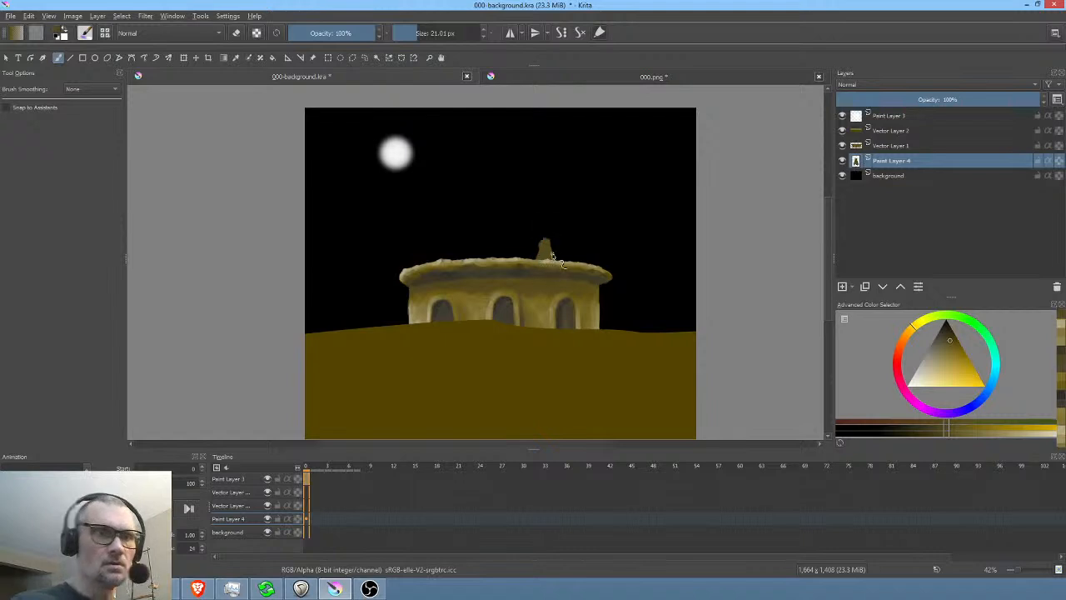
{"action": "key", "text": "ctrl+s"}
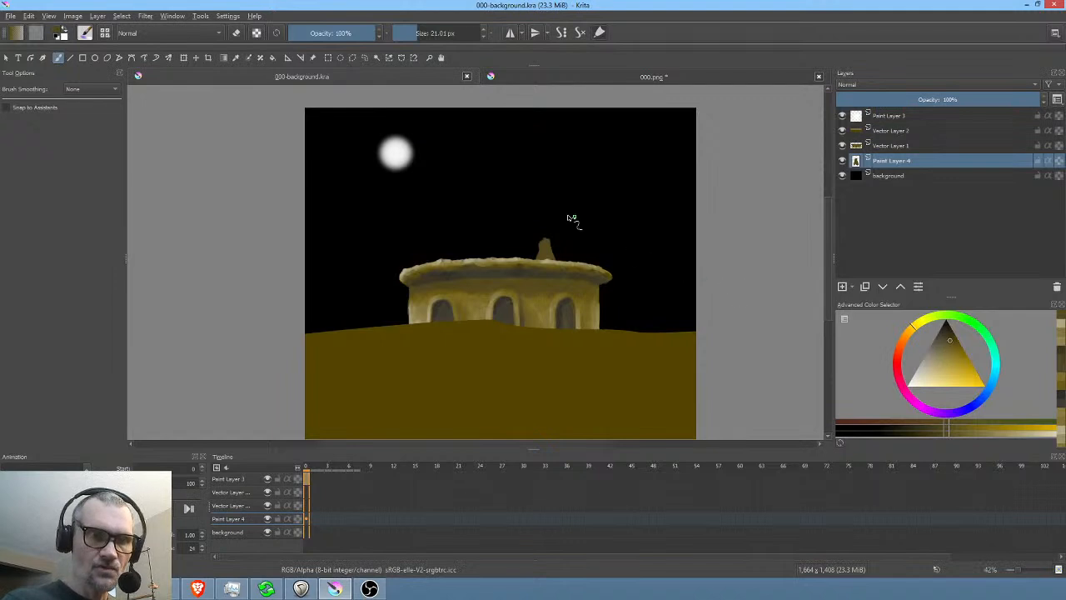
- Shade the chimney with a dark brown core, and widen its left side with sampled lighter brown tones
{"action": "scroll", "coordinate": [550, 220], "scroll_direction": "up", "scroll_amount": 2}
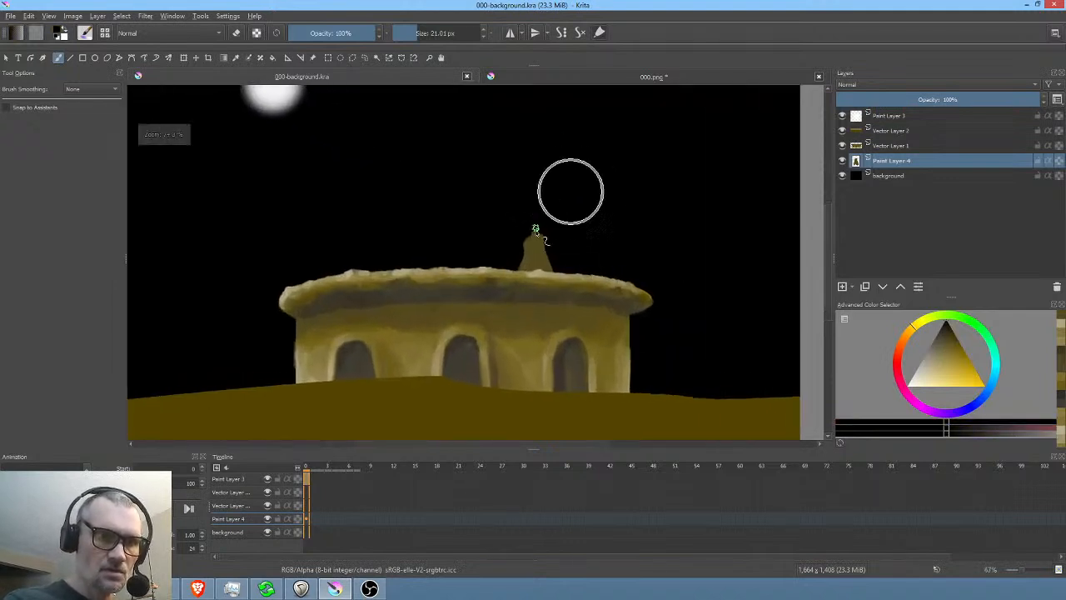
{"action": "mouse_move", "coordinate": [537, 270]}
{"action": "left_mouse_down"}
{"action": "mouse_move", "coordinate": [539, 254]}
{"action": "mouse_move", "coordinate": [560, 243]}
{"action": "mouse_move", "coordinate": [538, 244]}
{"action": "mouse_move", "coordinate": [533, 261]}
{"action": "mouse_move", "coordinate": [549, 255]}
{"action": "left_mouse_up"}
{"action": "left_click", "coordinate": [570, 282], "text": "ctrl"}
{"action": "left_click", "coordinate": [535, 258], "text": "ctrl"}
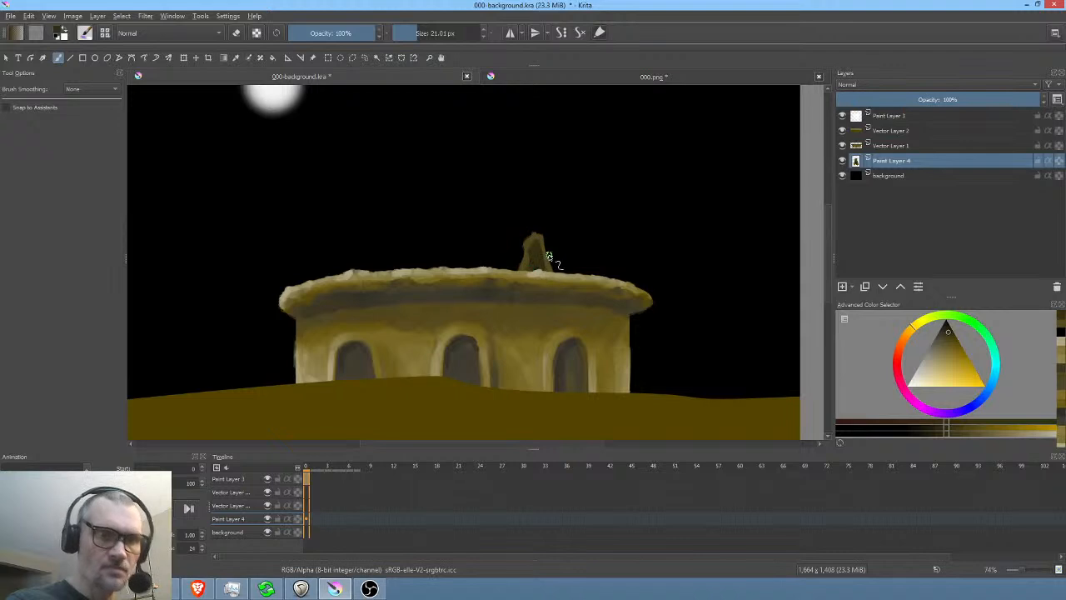
{"action": "left_click", "coordinate": [520, 259], "text": "ctrl"}
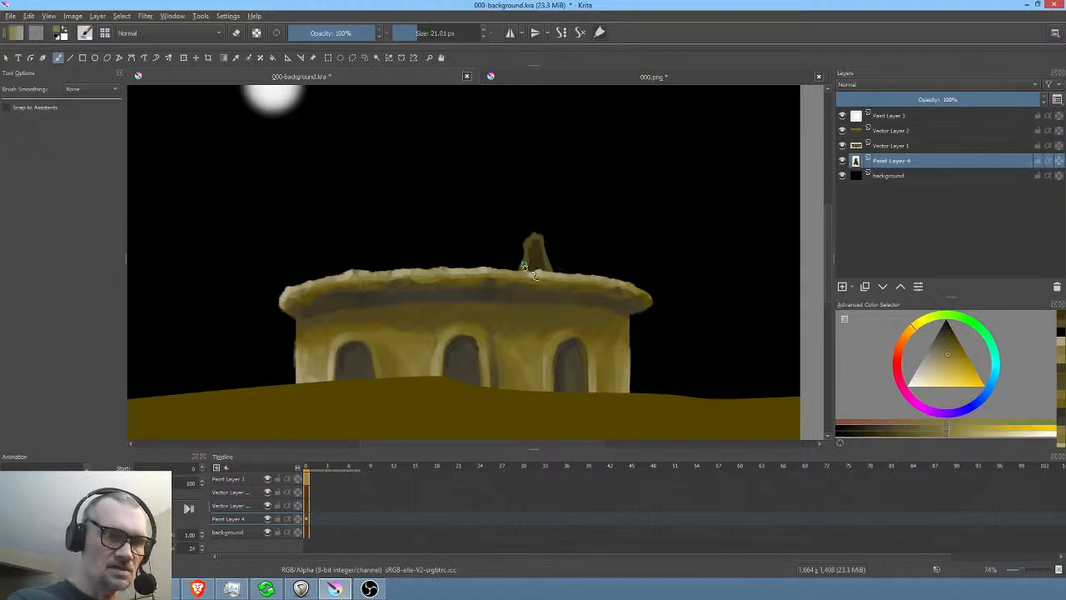
{"action": "left_click_drag", "start_coordinate": [524, 266], "coordinate": [538, 244]}
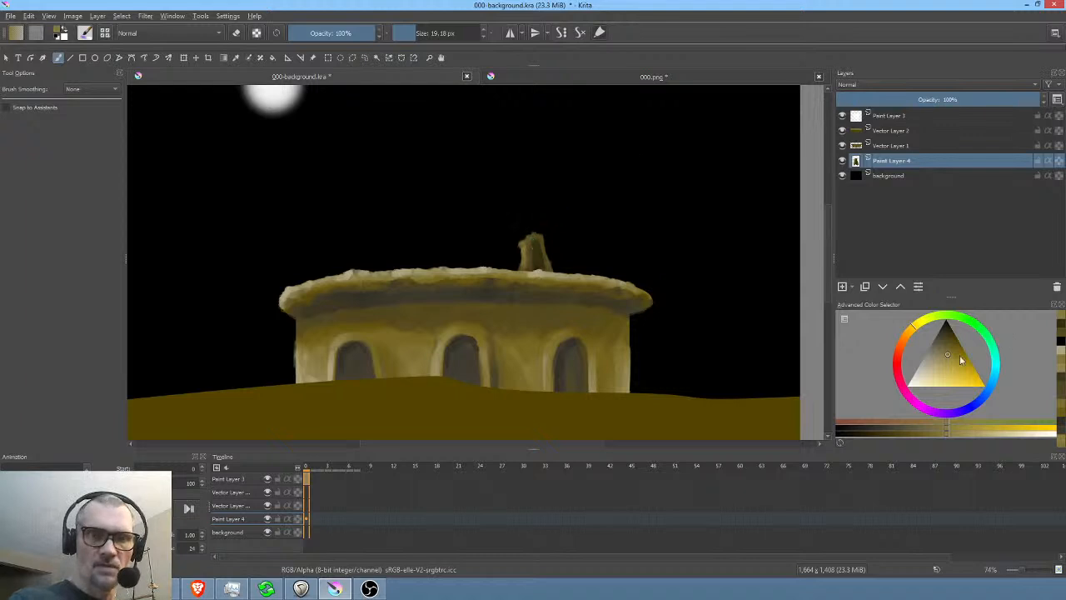
- Highlight the chimney's top and left edge in pale grey-beige at about 6.6 px, and erase excess paint to straighten its left side
{"action": "left_click", "coordinate": [927, 367]}
{"action": "mouse_move", "coordinate": [518, 248]}
{"action": "left_mouse_down"}
{"action": "mouse_move", "coordinate": [499, 248]}
{"action": "mouse_move", "coordinate": [543, 241]}
{"action": "mouse_move", "coordinate": [521, 248]}
{"action": "left_mouse_up"}
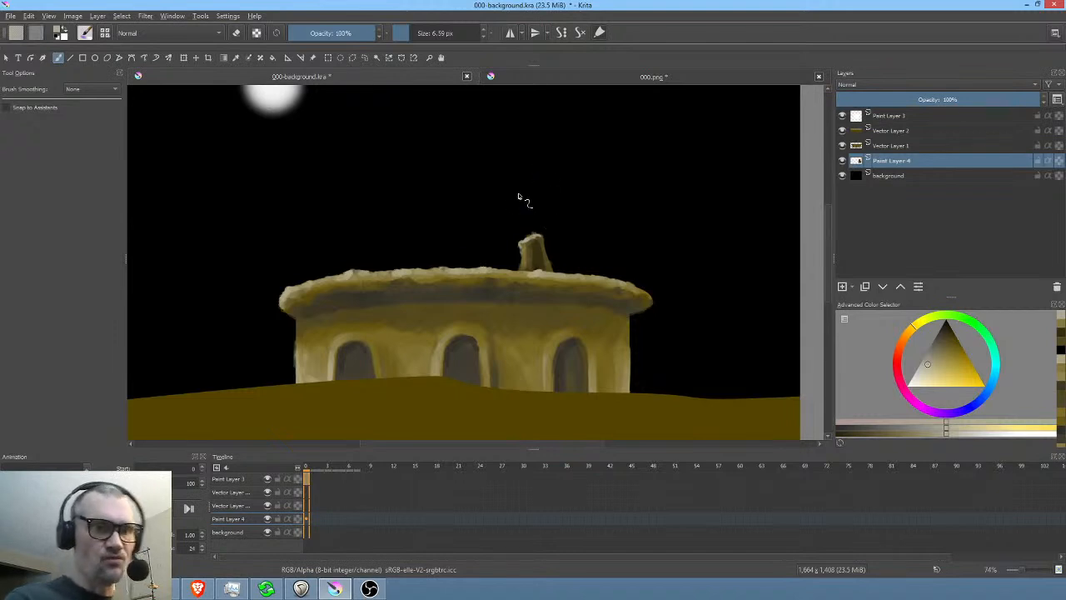
{"action": "key", "text": "e"}
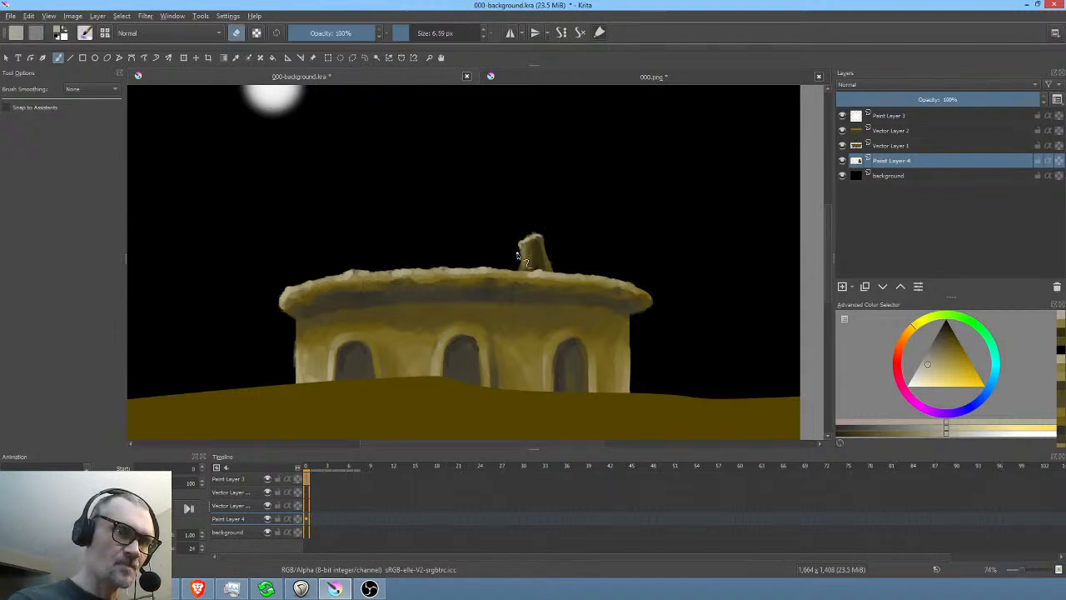
{"action": "left_click_drag", "start_coordinate": [520, 252], "coordinate": [520, 275]}
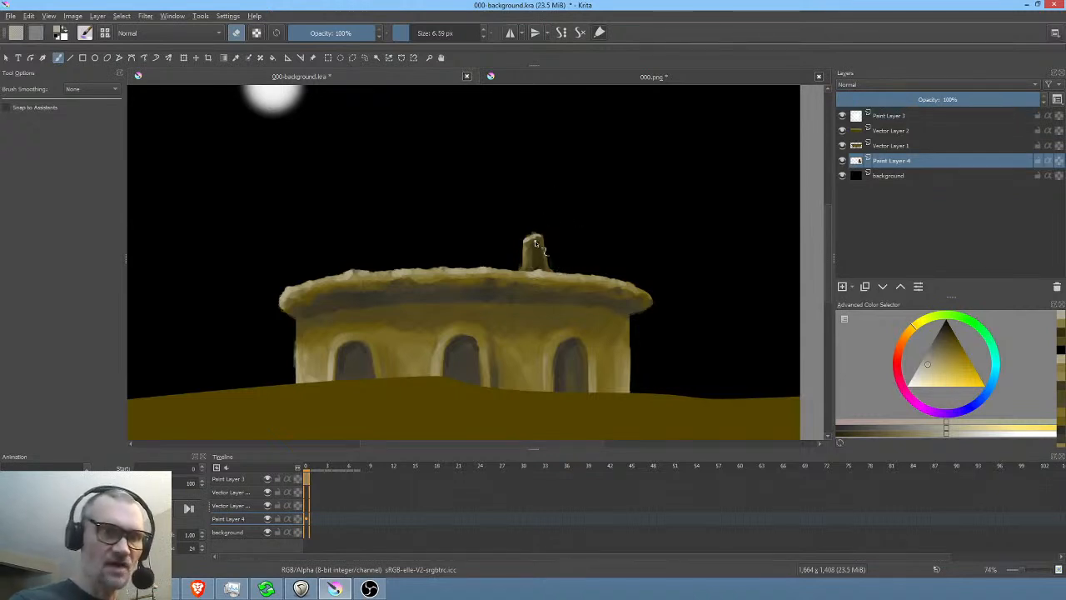
{"action": "key", "text": "e"}
- Round off the chimney's right side with sampled brown, and darken its middle using a brush of about 15 px
{"action": "left_click", "coordinate": [540, 241], "text": "ctrl"}
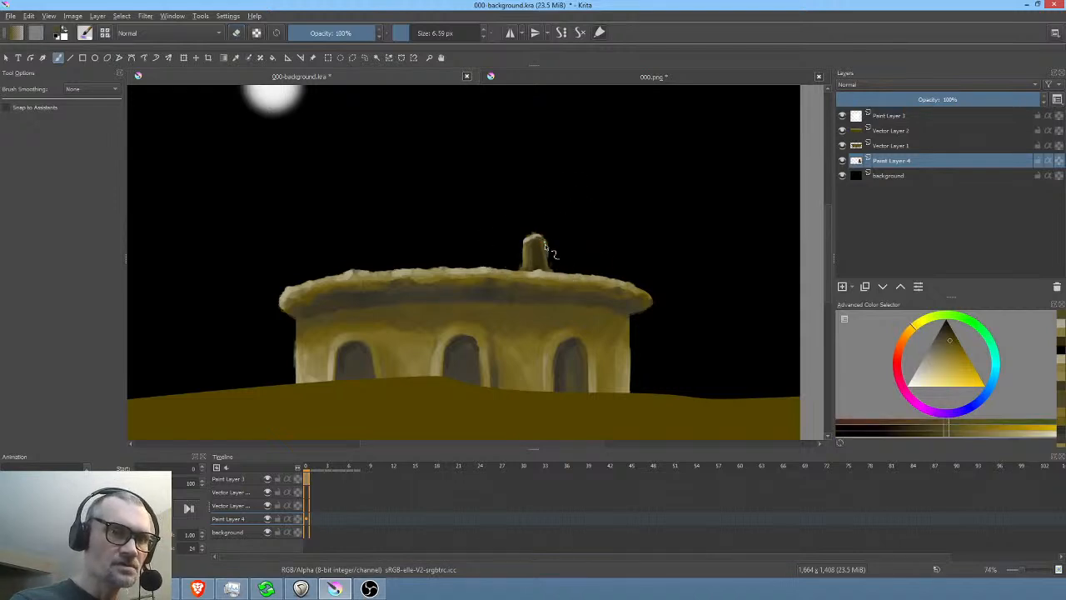
{"action": "left_click", "coordinate": [543, 247], "text": "ctrl"}
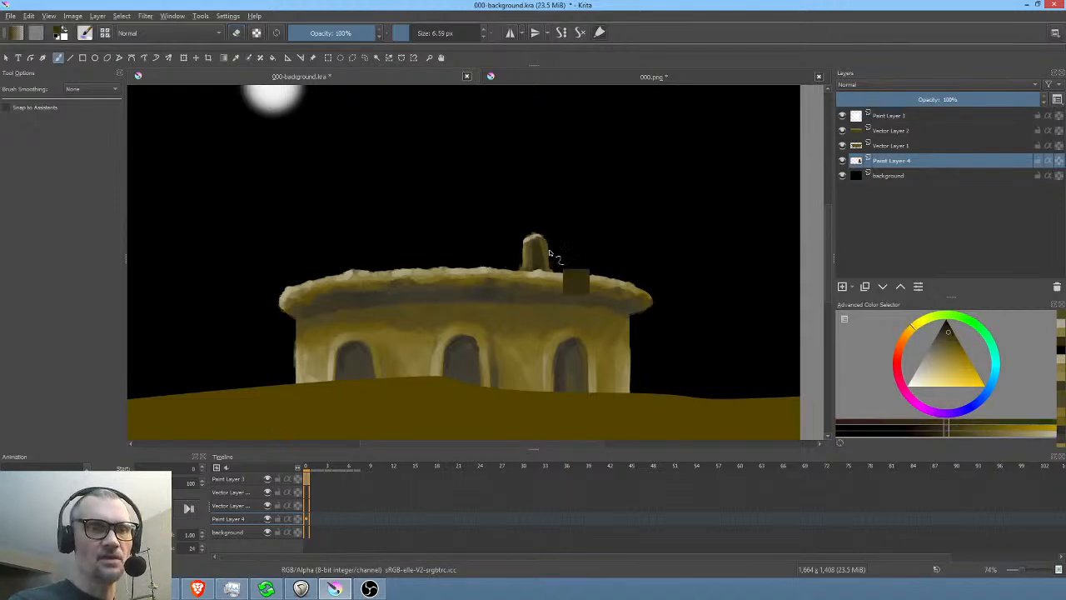
{"action": "key", "text": "bracketright"}
{"action": "key", "text": "bracketright"}
{"action": "key", "text": "bracketright"}
{"action": "mouse_move", "coordinate": [534, 241]}
{"action": "left_mouse_down"}
{"action": "mouse_move", "coordinate": [549, 254]}
{"action": "mouse_move", "coordinate": [541, 258]}
{"action": "left_mouse_up"}
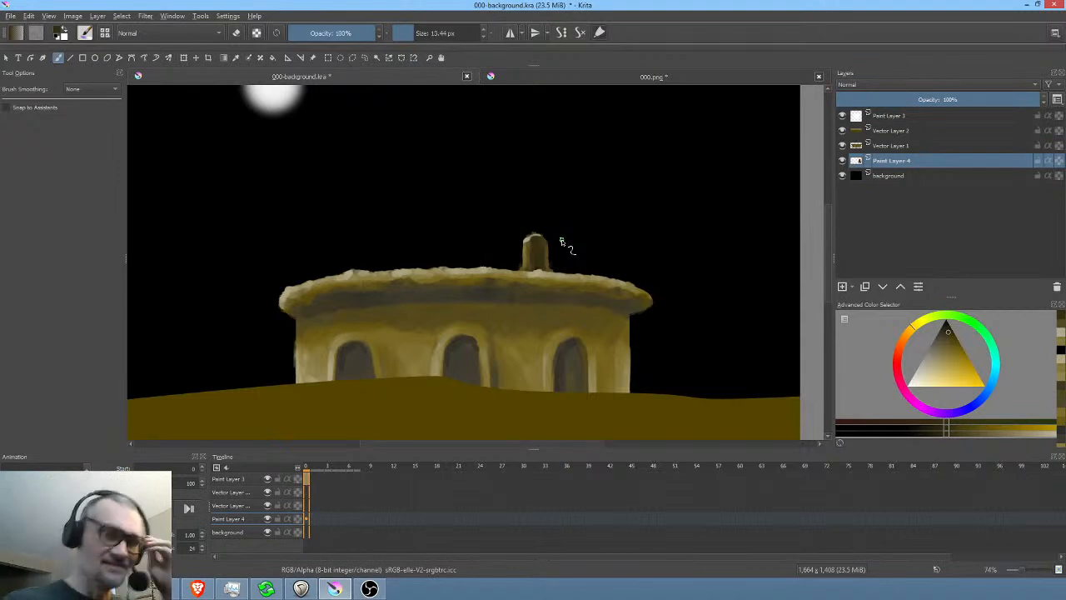
- Touch up the chimney's left edge with sampled pale beige, and sample dark brown for its shaded side
{"action": "left_click", "coordinate": [533, 249], "text": "ctrl"}
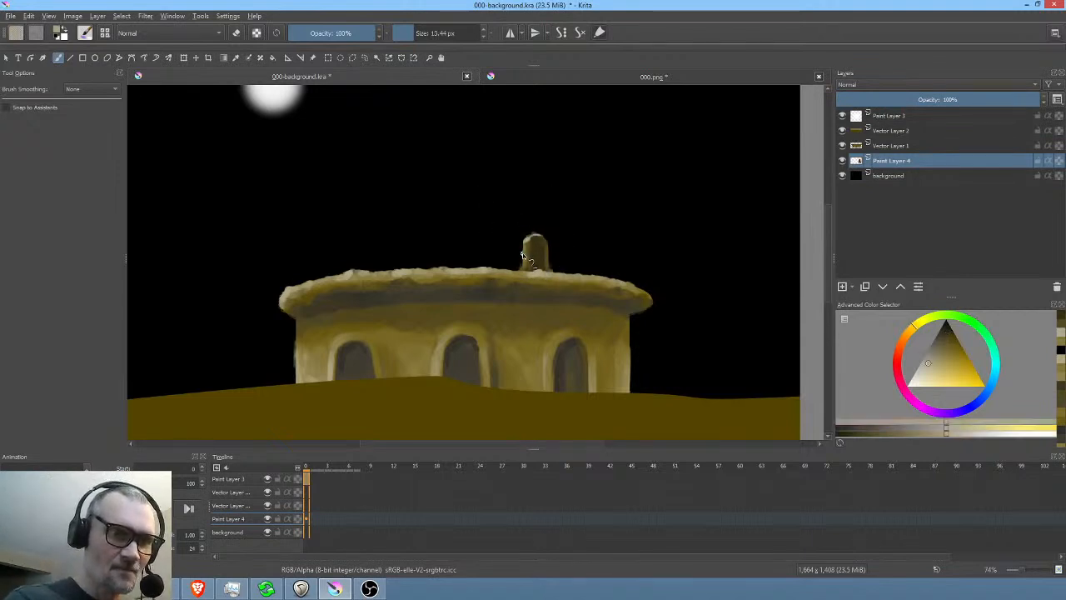
{"action": "left_click_drag", "start_coordinate": [611, 316], "coordinate": [609, 286]}
{"action": "scroll", "coordinate": [628, 281], "scroll_direction": "down", "scroll_amount": 1}
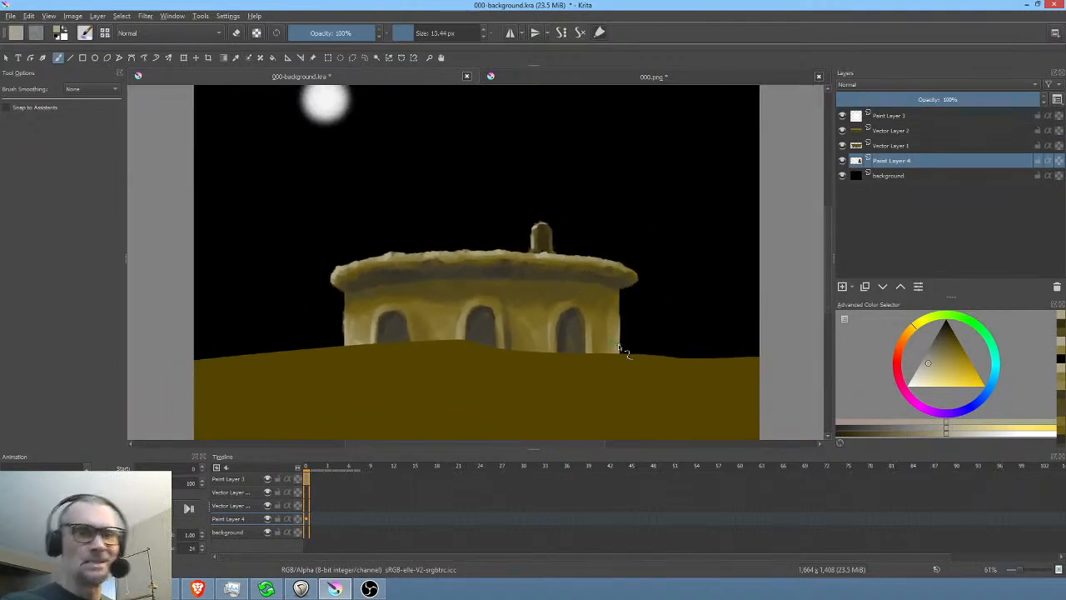
{"action": "left_click", "coordinate": [545, 230], "text": "ctrl"}
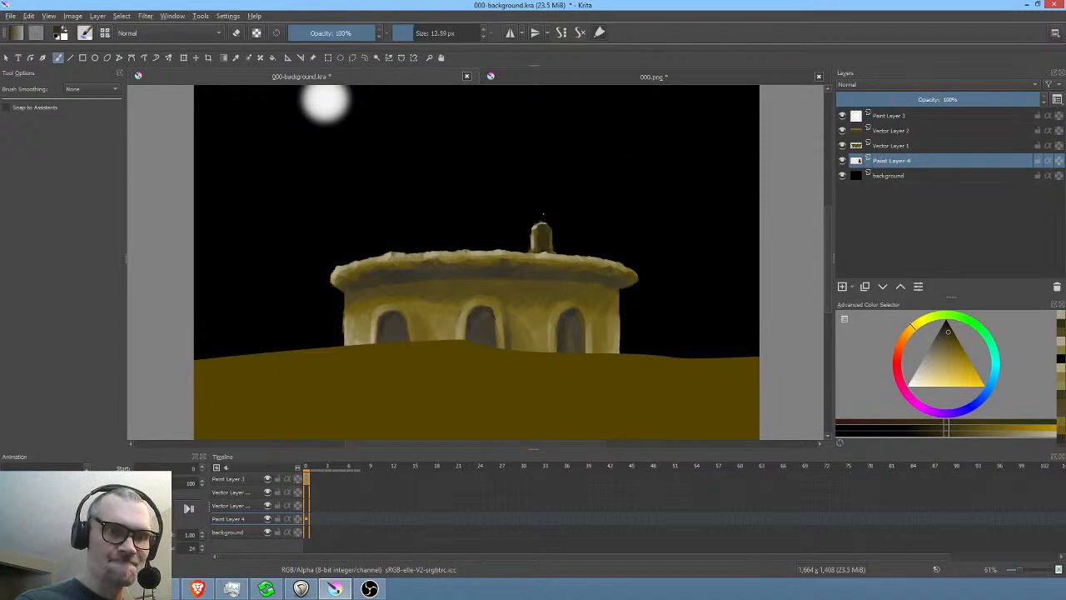
- Select the chimney with a freehand outline and copy it onto a new layer
{"action": "key", "text": "o"}
{"action": "mouse_move", "coordinate": [553, 219]}
{"action": "left_mouse_down"}
{"action": "mouse_move", "coordinate": [524, 226]}
{"action": "mouse_move", "coordinate": [530, 263]}
{"action": "mouse_move", "coordinate": [570, 240]}
{"action": "left_mouse_up"}
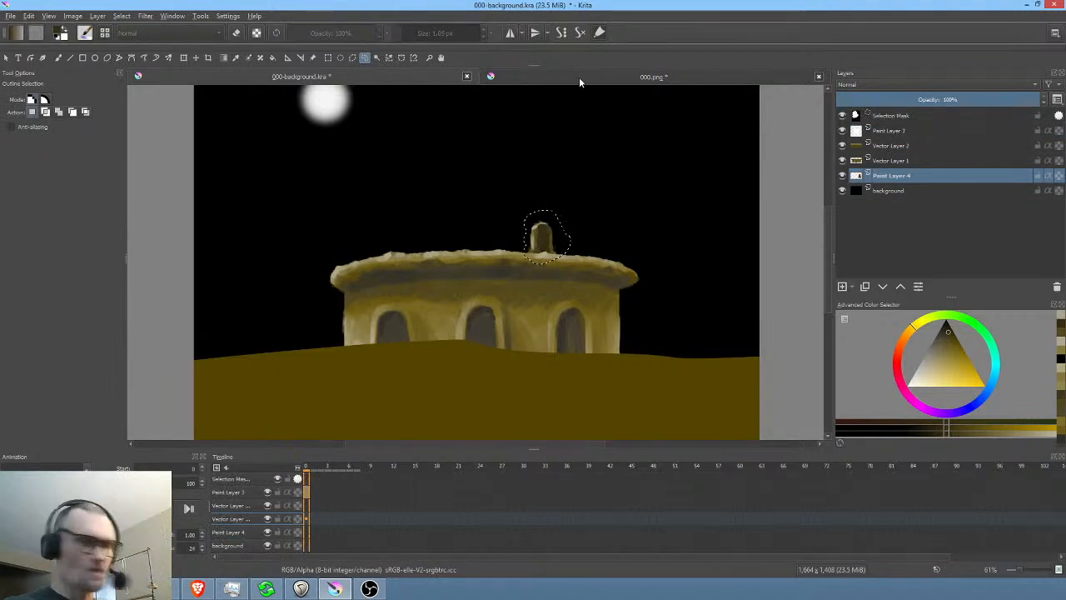
{"action": "key", "text": "ctrl+c"}
{"action": "key", "text": "ctrl+v"}
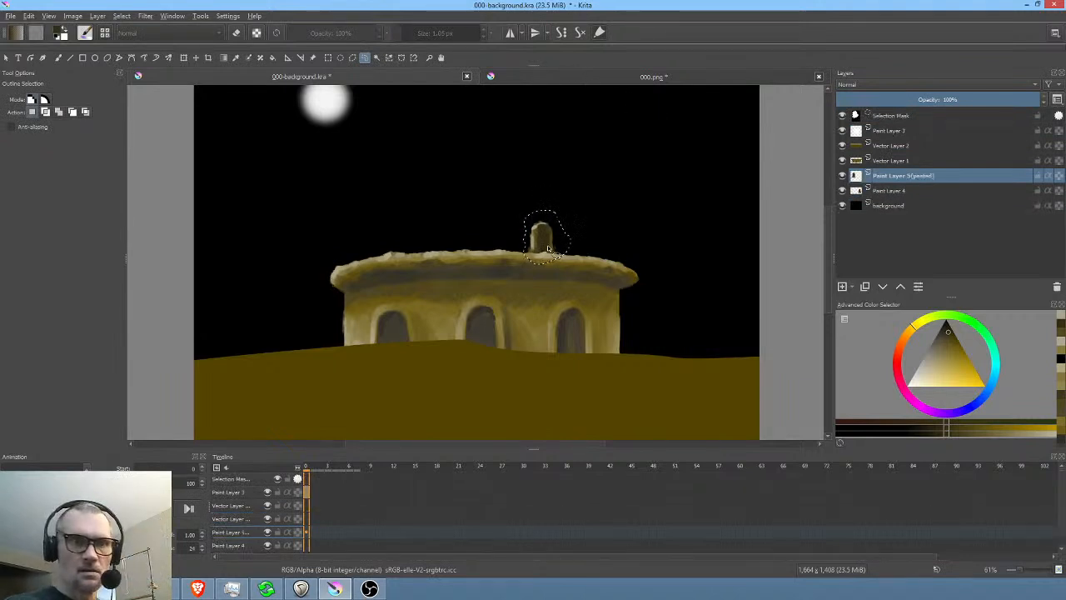
- Move the chimney copy to the roof's left half, partly sunk behind the rim, deselect, and merge it into the original chimney's layer
{"action": "key", "text": "ctrl+t"}
{"action": "left_click_drag", "start_coordinate": [541, 254], "coordinate": [424, 261]}
{"action": "key", "text": "Return"}
{"action": "key", "text": "ctrl+shift+a"}
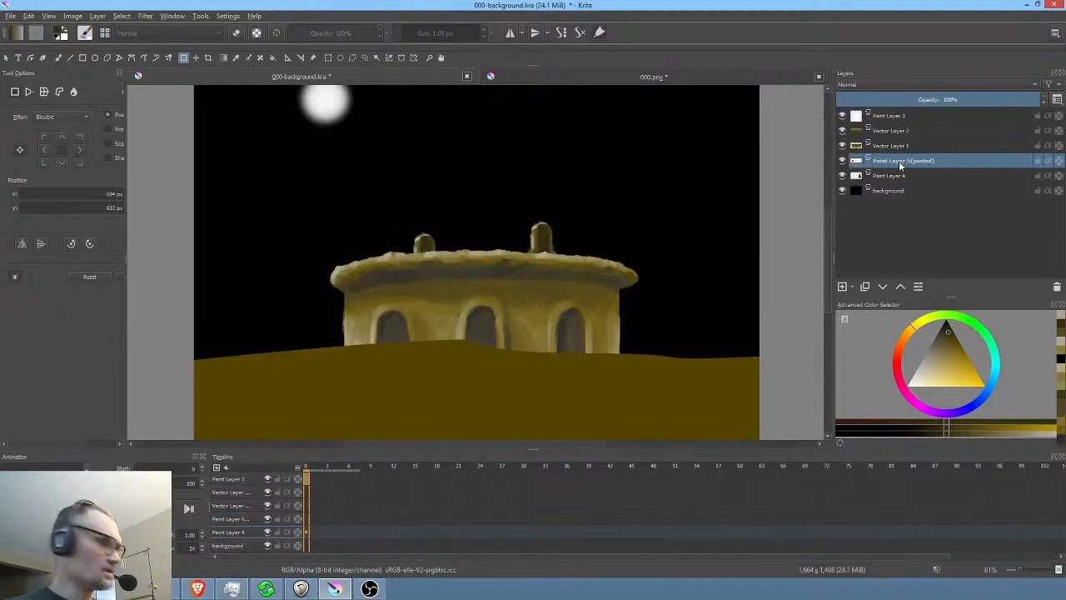
{"action": "key", "text": "ctrl+e"}
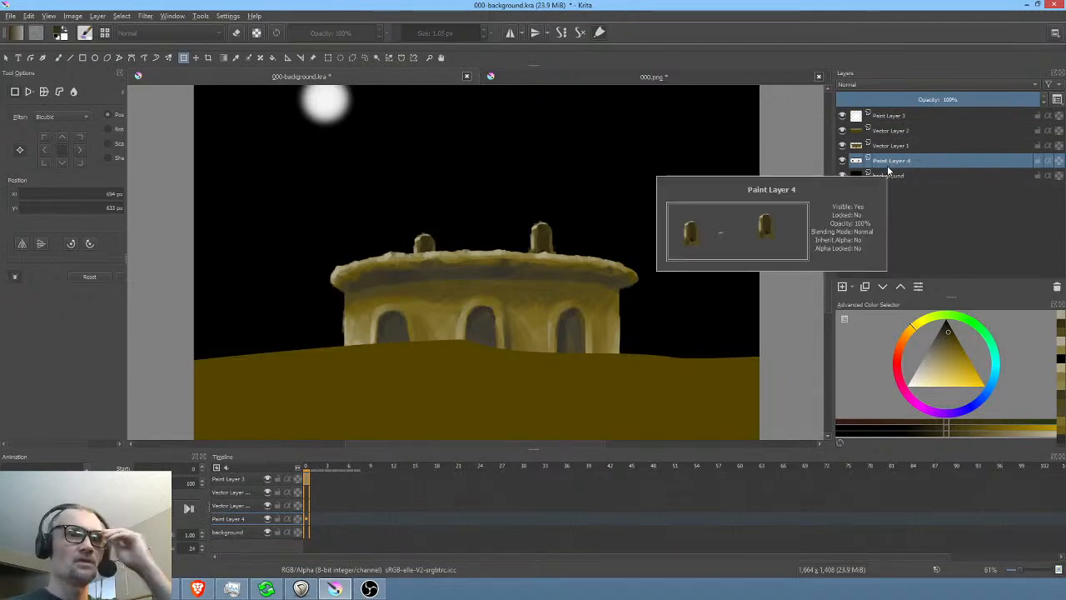
- Check the building layer in isolation, and shift the ground layer slightly down to expose more of the building's base
{"action": "scroll", "coordinate": [581, 227], "scroll_direction": "down", "scroll_amount": 3}
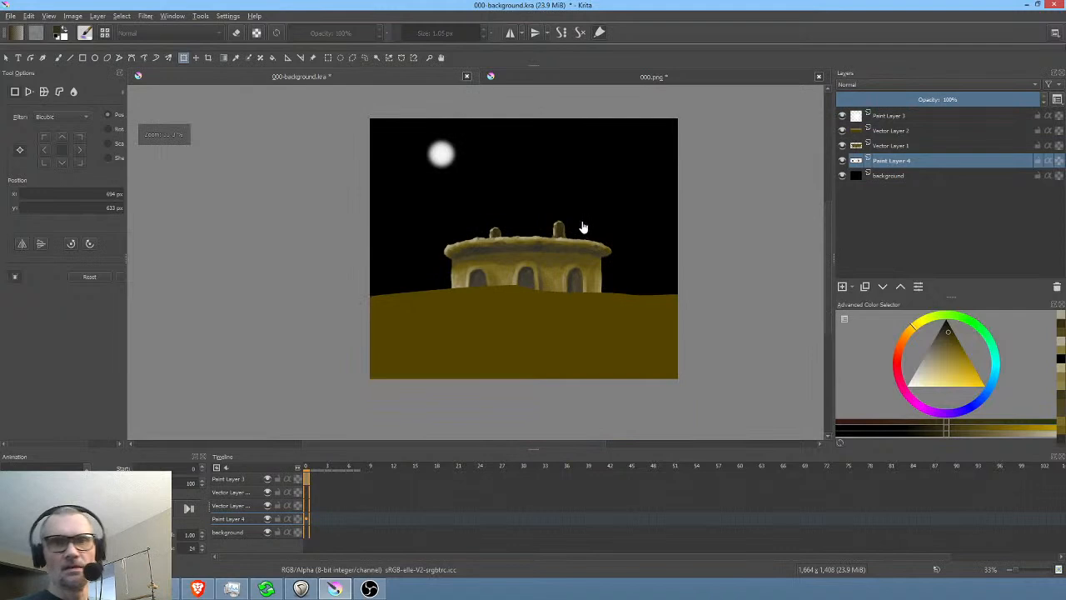
{"action": "left_click", "coordinate": [890, 147], "text": "alt"}
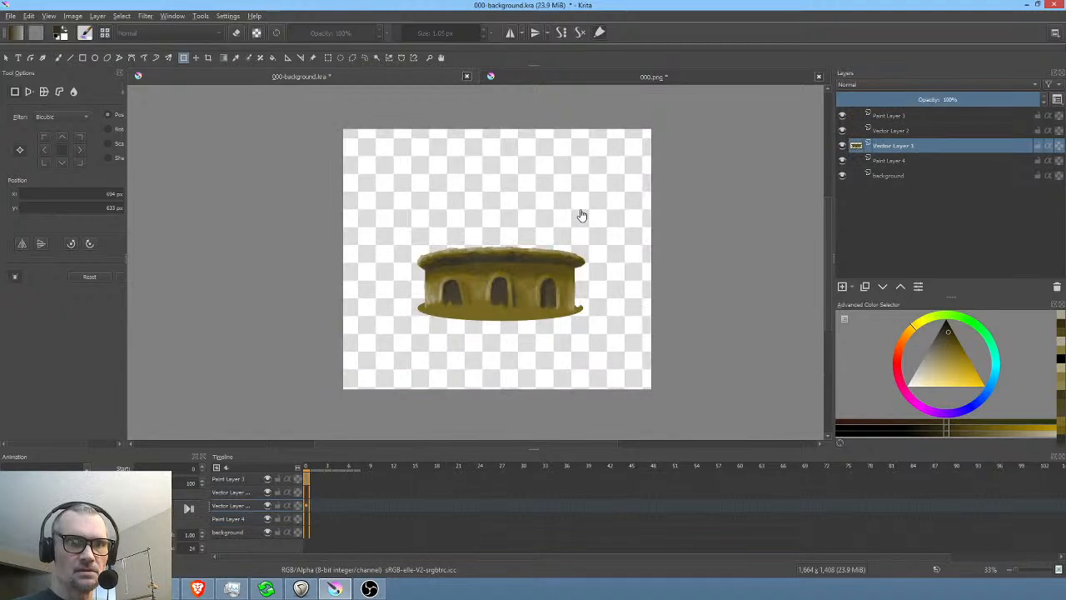
{"action": "left_click", "coordinate": [582, 215]}
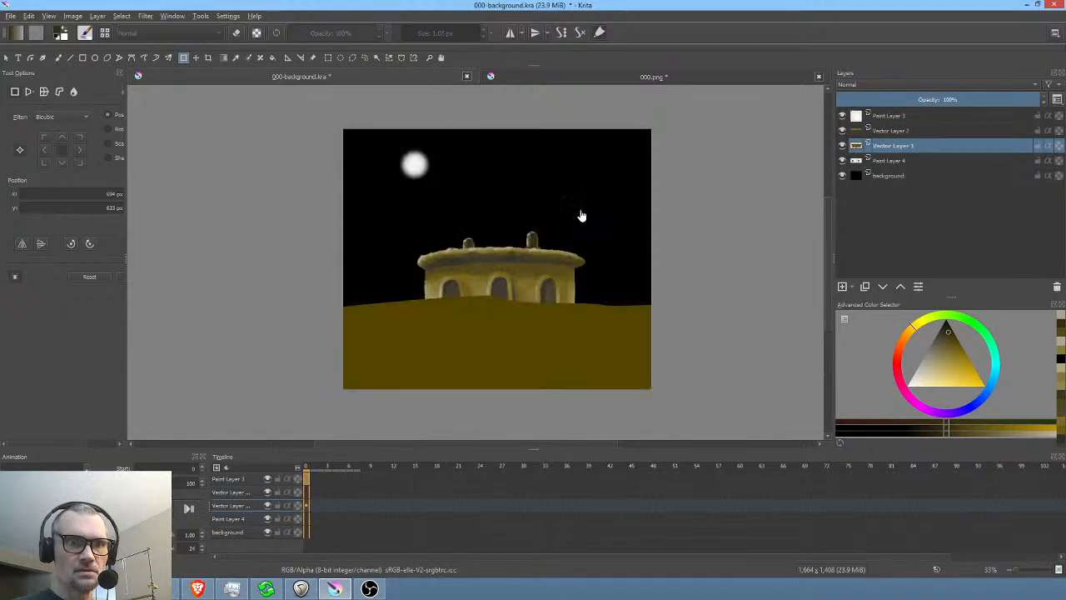
{"action": "left_click", "coordinate": [892, 131]}
{"action": "left_click", "coordinate": [499, 340]}
{"action": "mouse_move", "coordinate": [563, 342]}
{"action": "left_mouse_down"}
{"action": "mouse_move", "coordinate": [557, 357]}
{"action": "mouse_move", "coordinate": [559, 342]}
{"action": "left_mouse_up"}
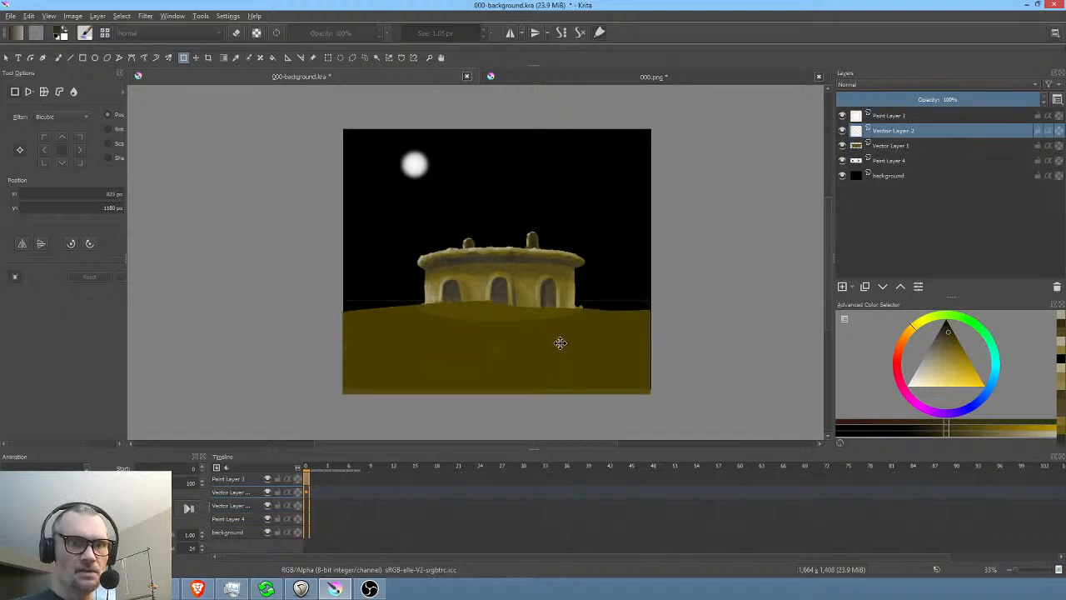
- Examine the whole composition from a distance and the painted doorways up close
{"action": "scroll", "coordinate": [557, 332], "scroll_direction": "down", "scroll_amount": 2}
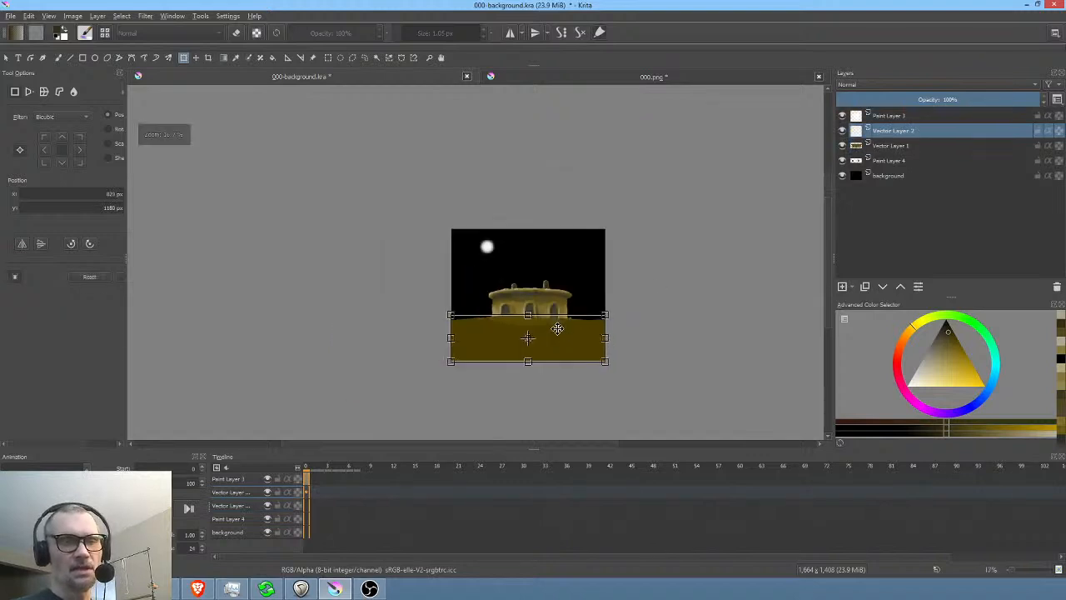
{"action": "scroll", "coordinate": [555, 328], "scroll_direction": "up", "scroll_amount": 4}
{"action": "scroll", "coordinate": [557, 326], "scroll_direction": "down", "scroll_amount": 3}
{"action": "scroll", "coordinate": [556, 326], "scroll_direction": "up", "scroll_amount": 1}
{"action": "left_click_drag", "start_coordinate": [556, 325], "coordinate": [532, 321]}
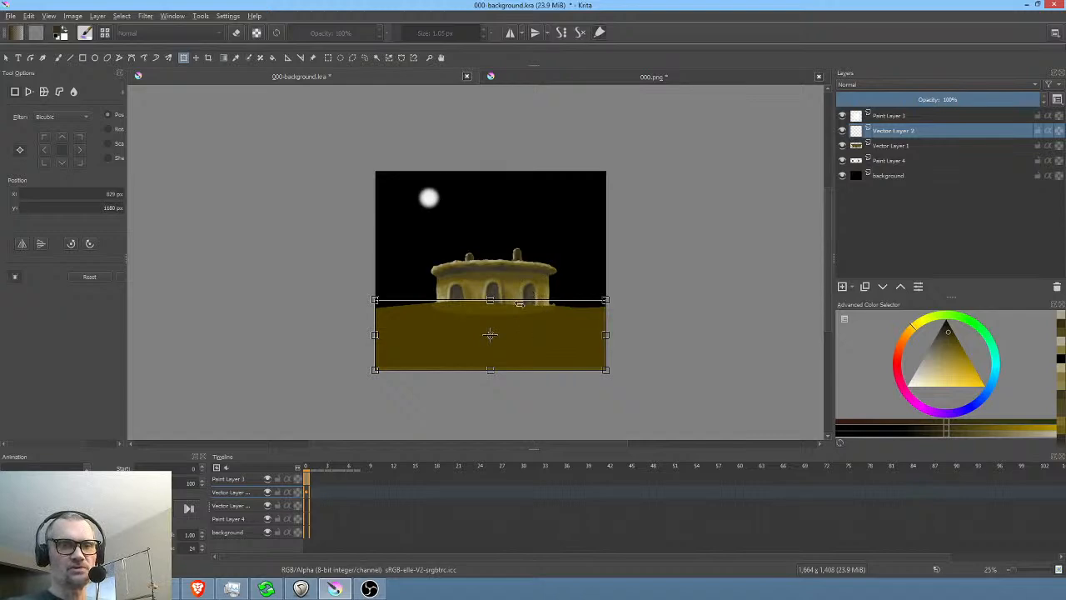
{"action": "scroll", "coordinate": [490, 335], "scroll_direction": "up", "scroll_amount": 10}
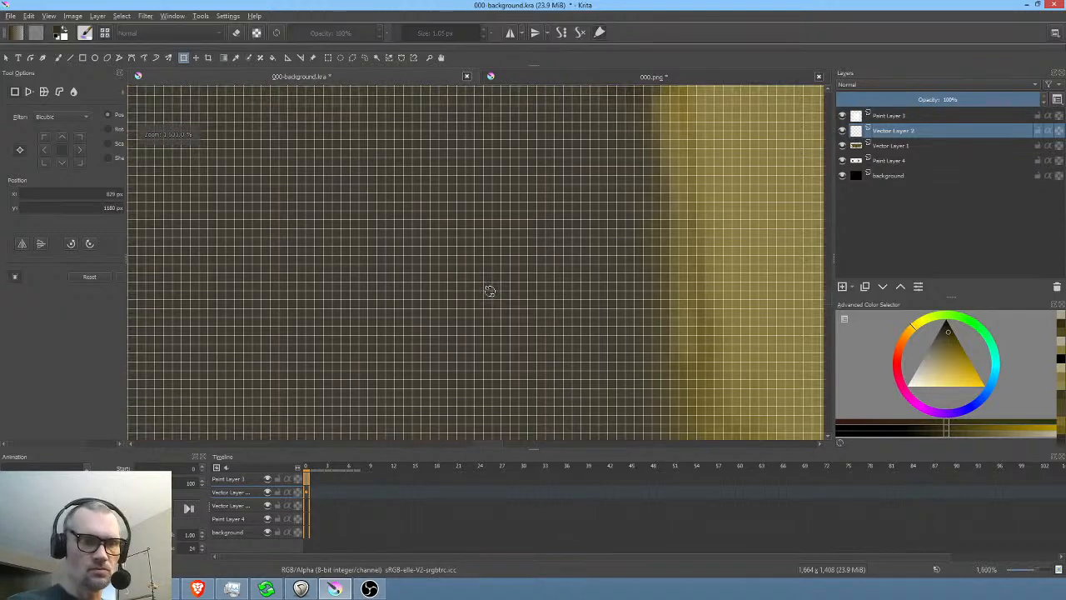
{"action": "scroll", "coordinate": [491, 337], "scroll_direction": "down", "scroll_amount": 9}
{"action": "scroll", "coordinate": [496, 317], "scroll_direction": "down", "scroll_amount": 3}
{"action": "scroll", "coordinate": [497, 300], "scroll_direction": "up", "scroll_amount": 10}
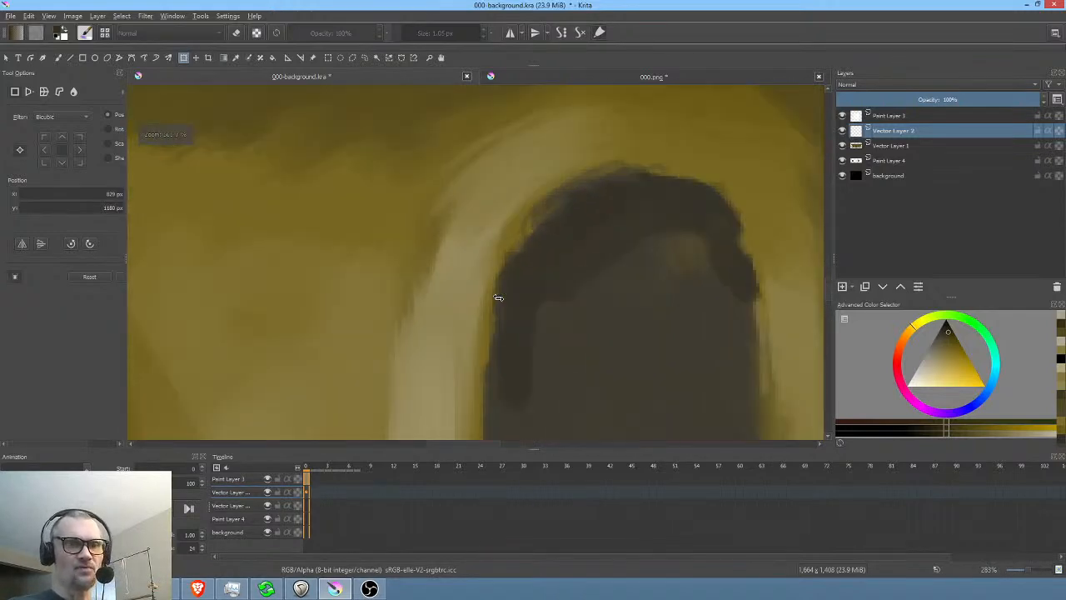
- Check how the building, chimneys and ground line read together at several viewing distances
{"action": "scroll", "coordinate": [504, 300], "scroll_direction": "down", "scroll_amount": 5}
{"action": "scroll", "coordinate": [508, 302], "scroll_direction": "down", "scroll_amount": 7}
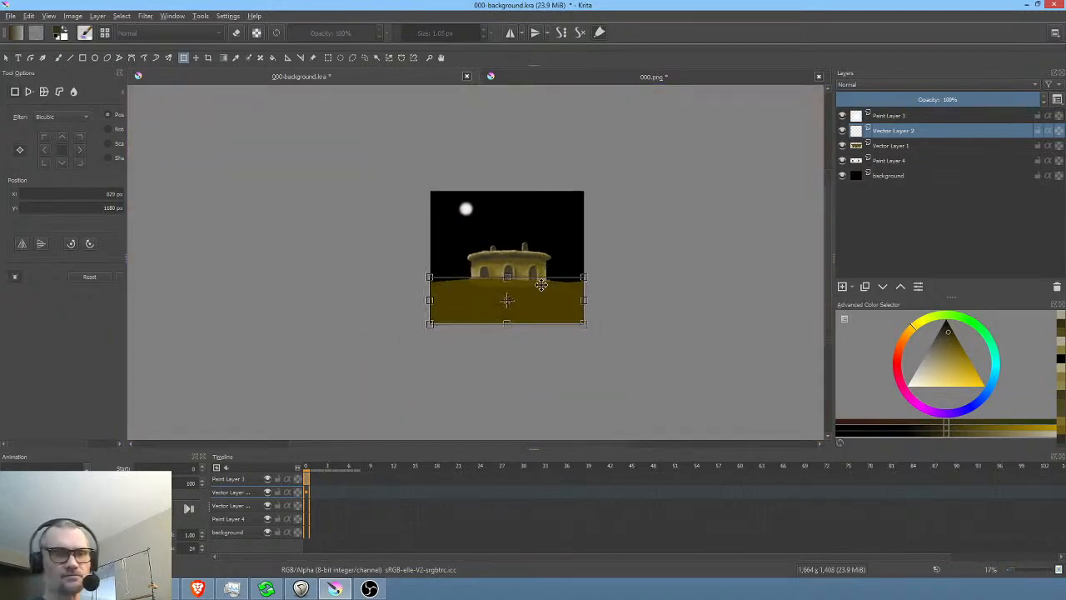
{"action": "scroll", "coordinate": [562, 268], "scroll_direction": "up", "scroll_amount": 3}
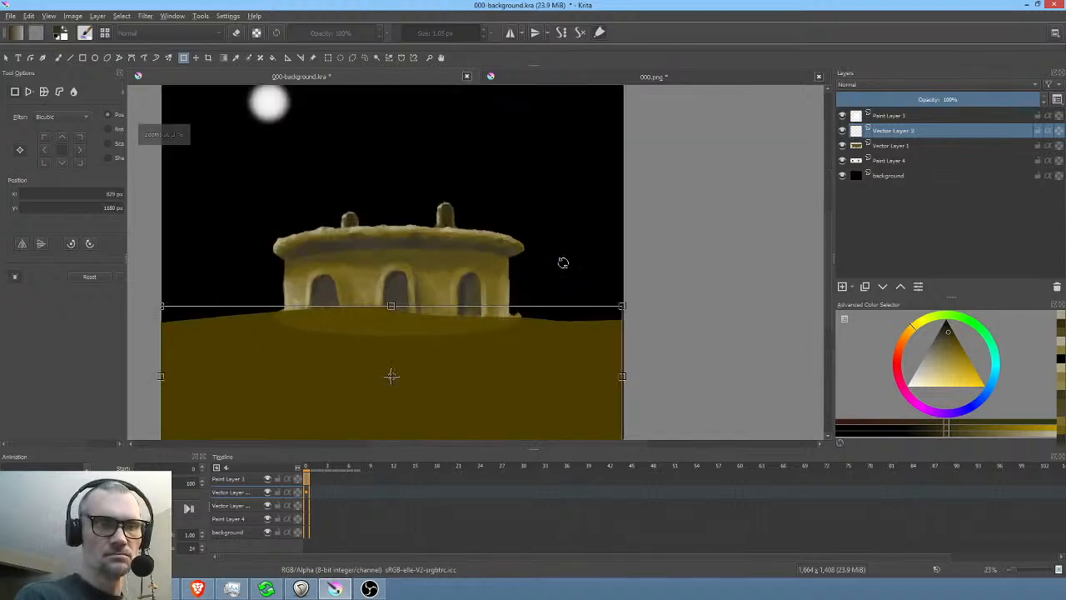
{"action": "scroll", "coordinate": [599, 259], "scroll_direction": "down", "scroll_amount": 2}
{"action": "scroll", "coordinate": [662, 253], "scroll_direction": "up", "scroll_amount": 2}
{"action": "scroll", "coordinate": [649, 267], "scroll_direction": "down", "scroll_amount": 1}
{"action": "scroll", "coordinate": [637, 278], "scroll_direction": "up", "scroll_amount": 1}
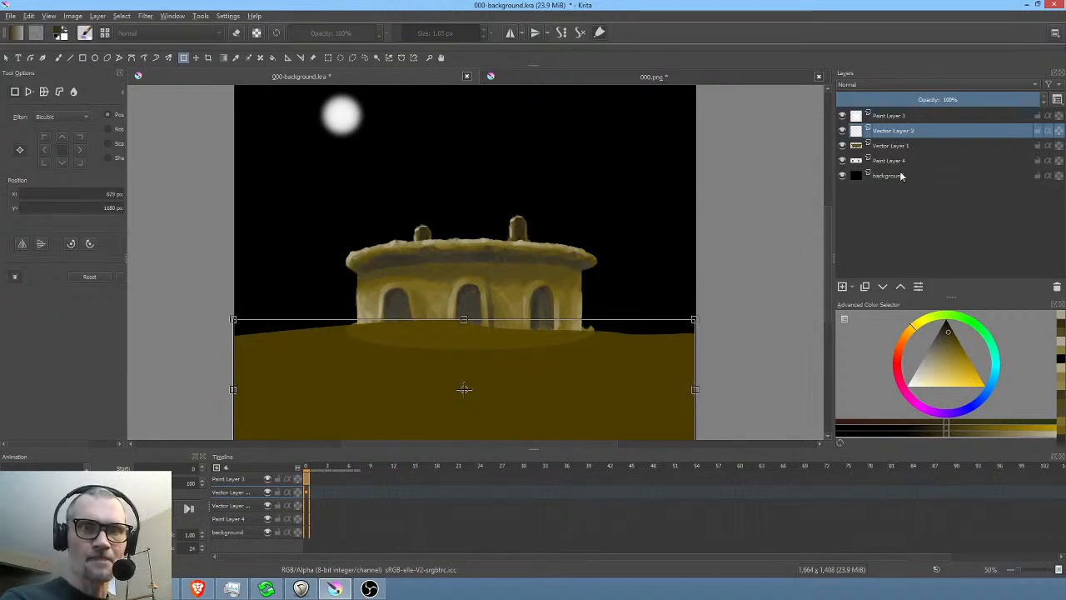
- Commit the pending transform of the ground layer and make the ground layer active again
{"action": "left_click", "coordinate": [902, 145]}
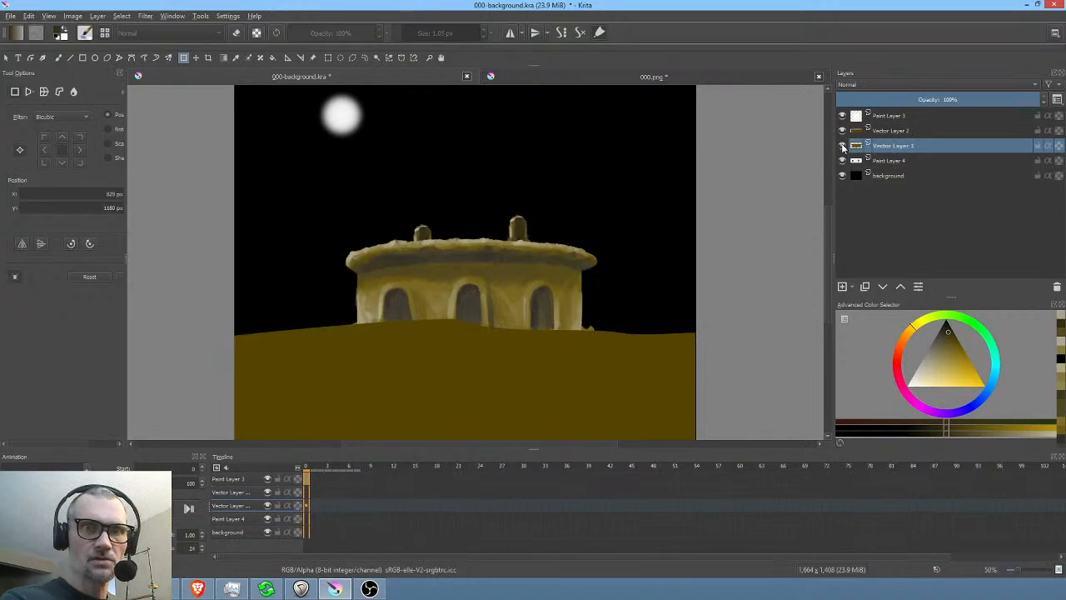
{"action": "left_click", "coordinate": [892, 133]}
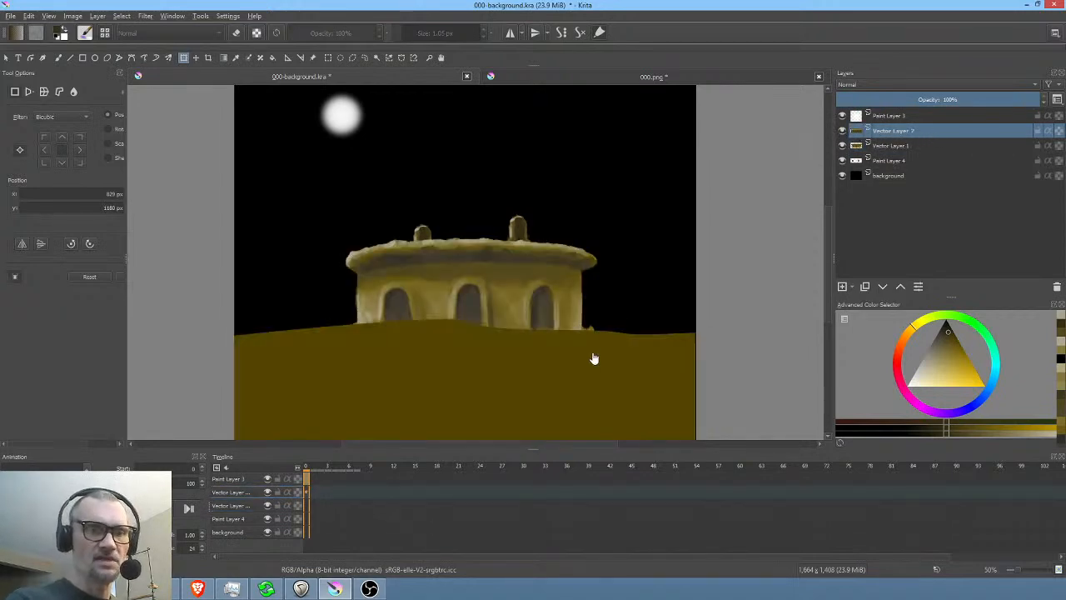
{"action": "scroll", "coordinate": [561, 311], "scroll_direction": "up", "scroll_amount": 2}
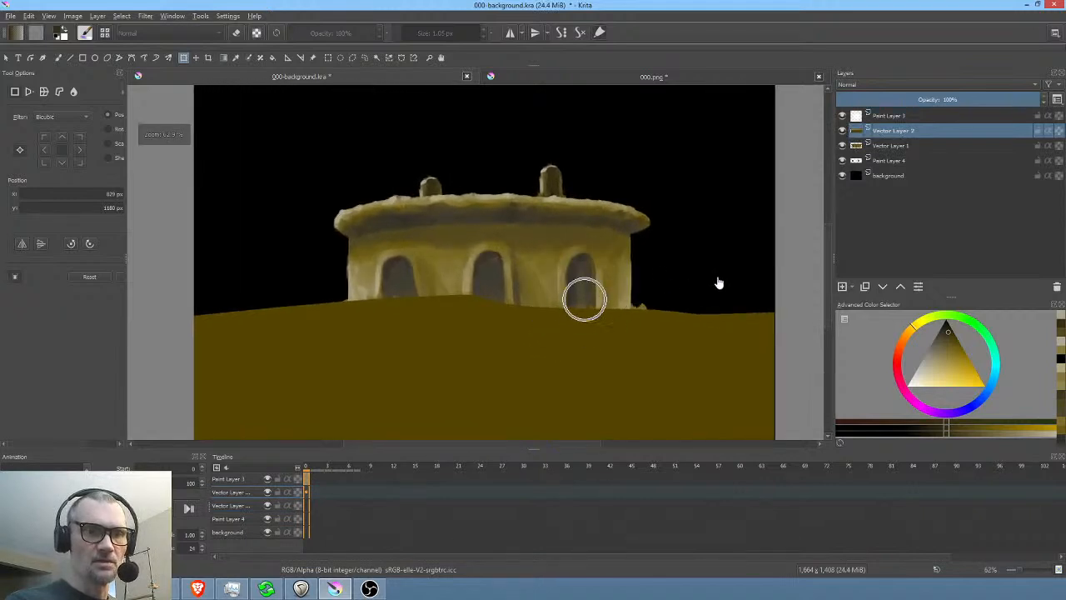
{"action": "scroll", "coordinate": [553, 315], "scroll_direction": "down", "scroll_amount": 2}
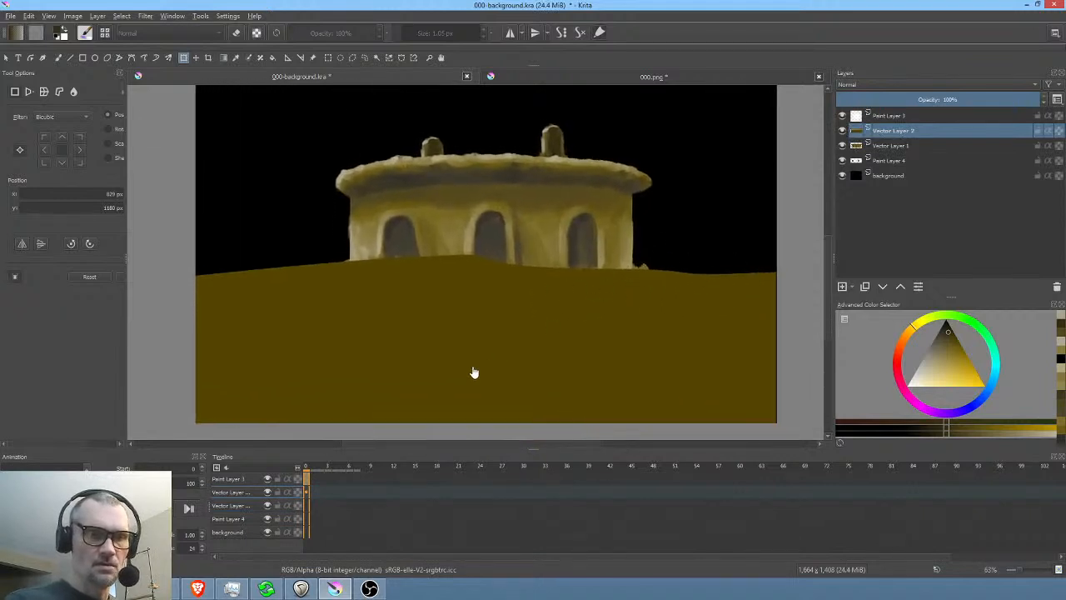
{"action": "right_click", "coordinate": [567, 333]}
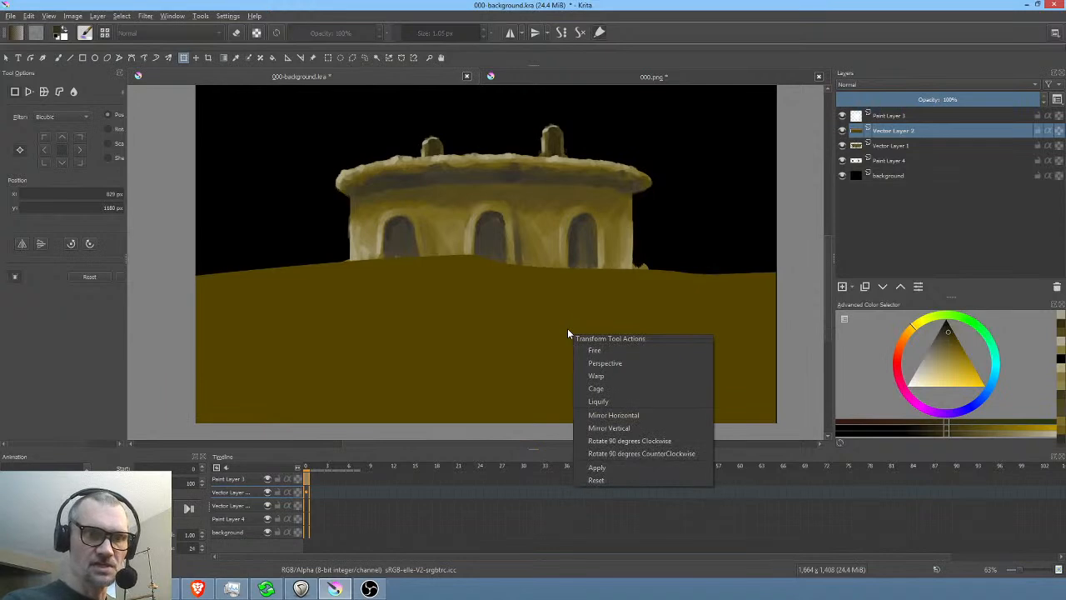
{"action": "key", "text": "Escape"}
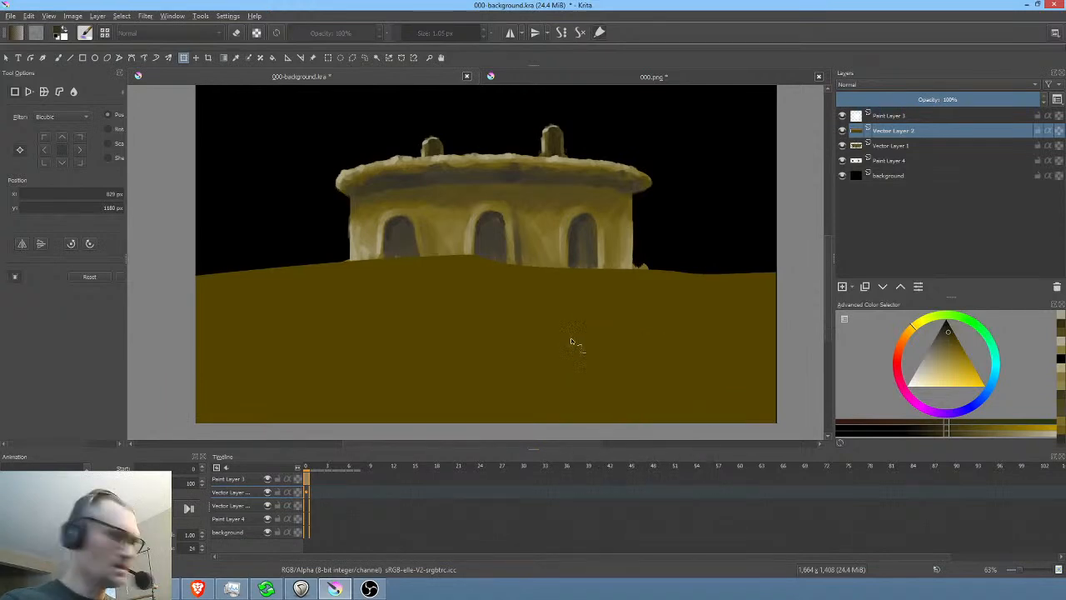
- Brush dark brown vertical streaks across the full width of the ground's lower part, enlarging the brush to about 77 px
{"action": "key", "text": "b"}
{"action": "left_click_drag", "start_coordinate": [538, 333], "coordinate": [542, 333]}
{"action": "scroll", "coordinate": [574, 317], "scroll_direction": "down", "scroll_amount": 1}
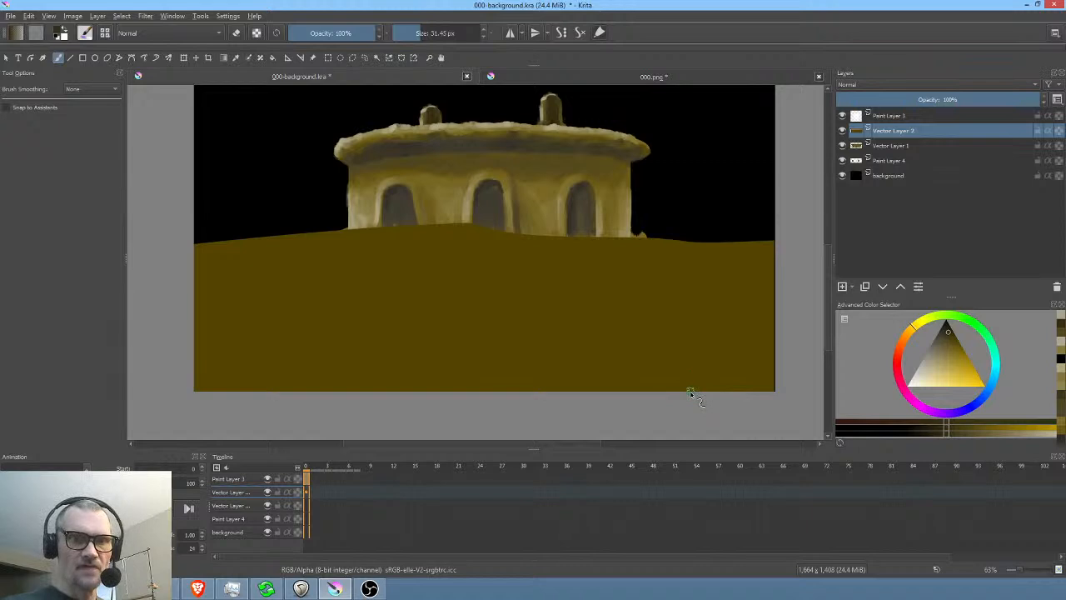
{"action": "left_click", "coordinate": [947, 335]}
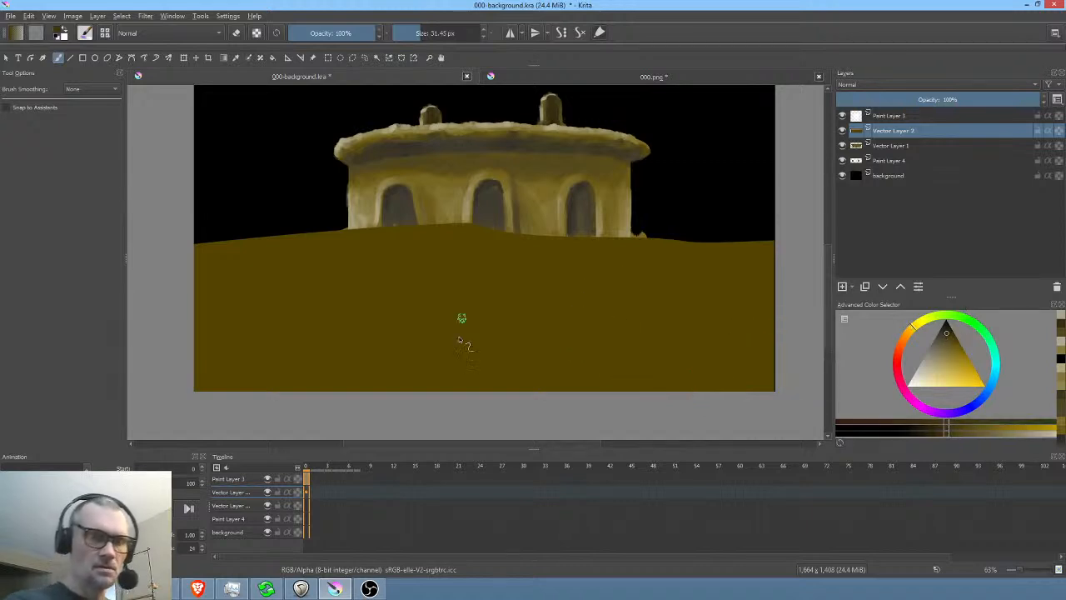
{"action": "left_click", "coordinate": [455, 277]}
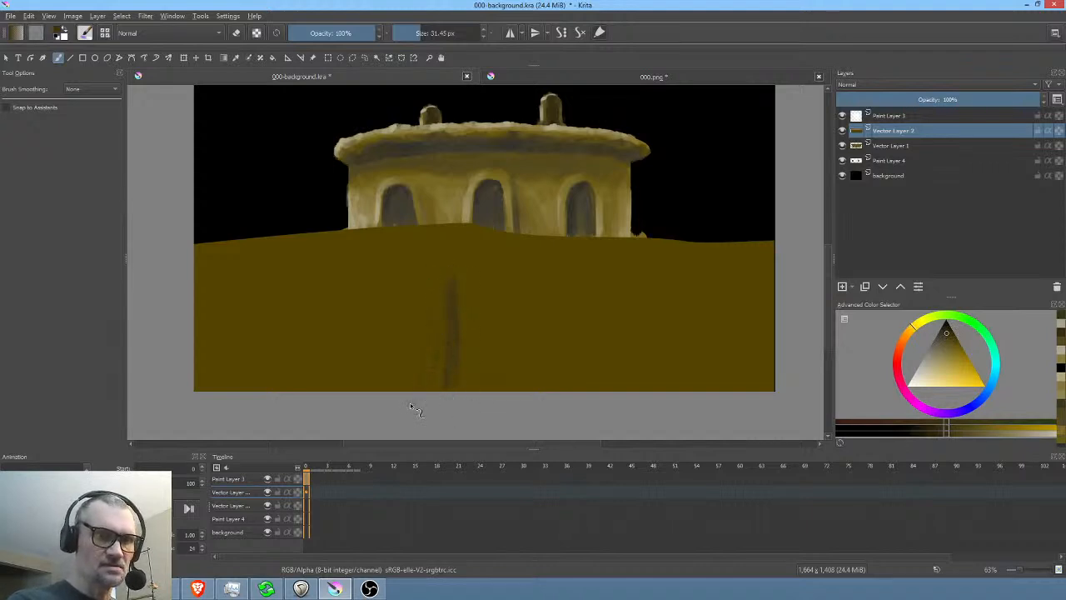
{"action": "mouse_move", "coordinate": [405, 364]}
{"action": "left_mouse_down"}
{"action": "mouse_move", "coordinate": [414, 283]}
{"action": "mouse_move", "coordinate": [387, 380]}
{"action": "mouse_move", "coordinate": [398, 327]}
{"action": "mouse_move", "coordinate": [344, 421]}
{"action": "mouse_move", "coordinate": [384, 284]}
{"action": "mouse_move", "coordinate": [343, 385]}
{"action": "mouse_move", "coordinate": [357, 284]}
{"action": "mouse_move", "coordinate": [266, 423]}
{"action": "mouse_move", "coordinate": [282, 369]}
{"action": "mouse_move", "coordinate": [264, 304]}
{"action": "mouse_move", "coordinate": [250, 324]}
{"action": "mouse_move", "coordinate": [252, 417]}
{"action": "mouse_move", "coordinate": [228, 363]}
{"action": "mouse_move", "coordinate": [218, 291]}
{"action": "mouse_move", "coordinate": [207, 314]}
{"action": "left_mouse_up"}
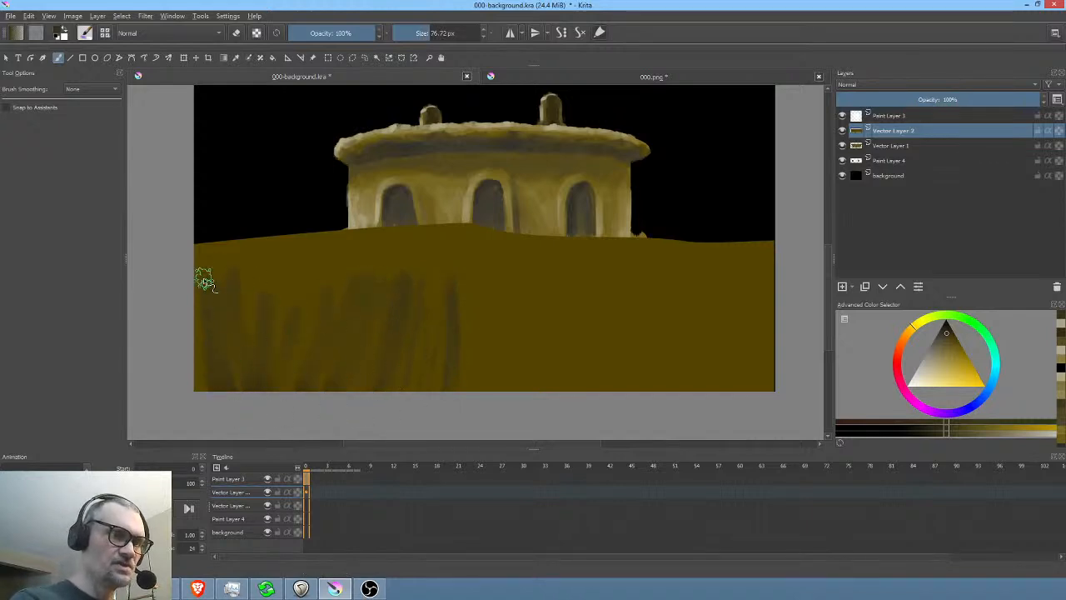
{"action": "mouse_move", "coordinate": [468, 350]}
{"action": "left_mouse_down"}
{"action": "mouse_move", "coordinate": [507, 274]}
{"action": "mouse_move", "coordinate": [509, 362]}
{"action": "mouse_move", "coordinate": [571, 385]}
{"action": "mouse_move", "coordinate": [632, 382]}
{"action": "mouse_move", "coordinate": [685, 361]}
{"action": "mouse_move", "coordinate": [708, 291]}
{"action": "mouse_move", "coordinate": [736, 391]}
{"action": "mouse_move", "coordinate": [748, 316]}
{"action": "left_mouse_up"}
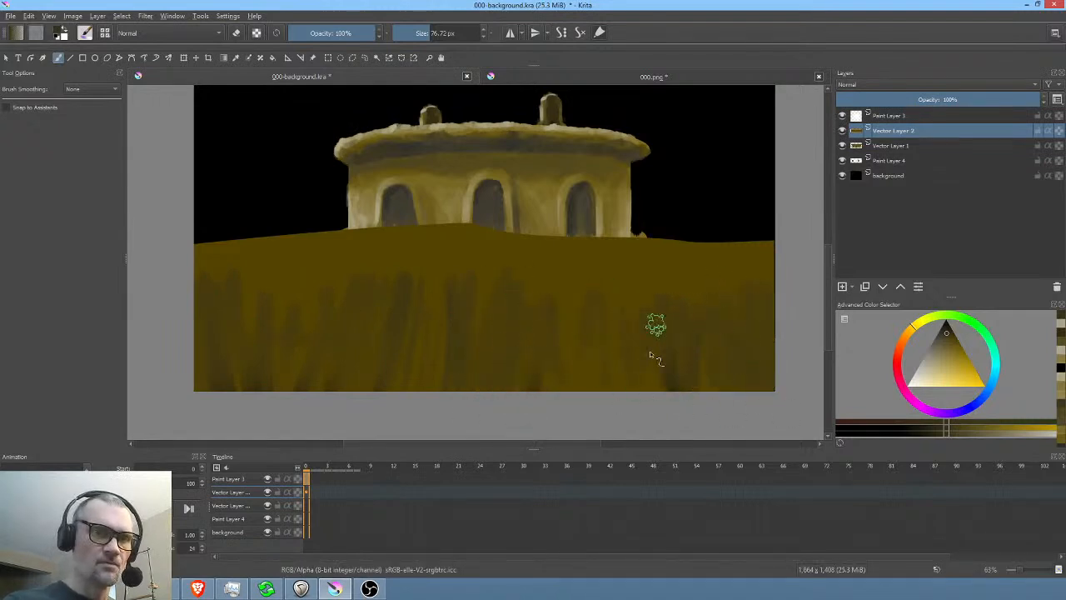
- Soften and vary the ground's streaks with the lighter olive and darker brown tones sampled from the ground itself
{"action": "left_click", "coordinate": [571, 278], "text": "ctrl"}
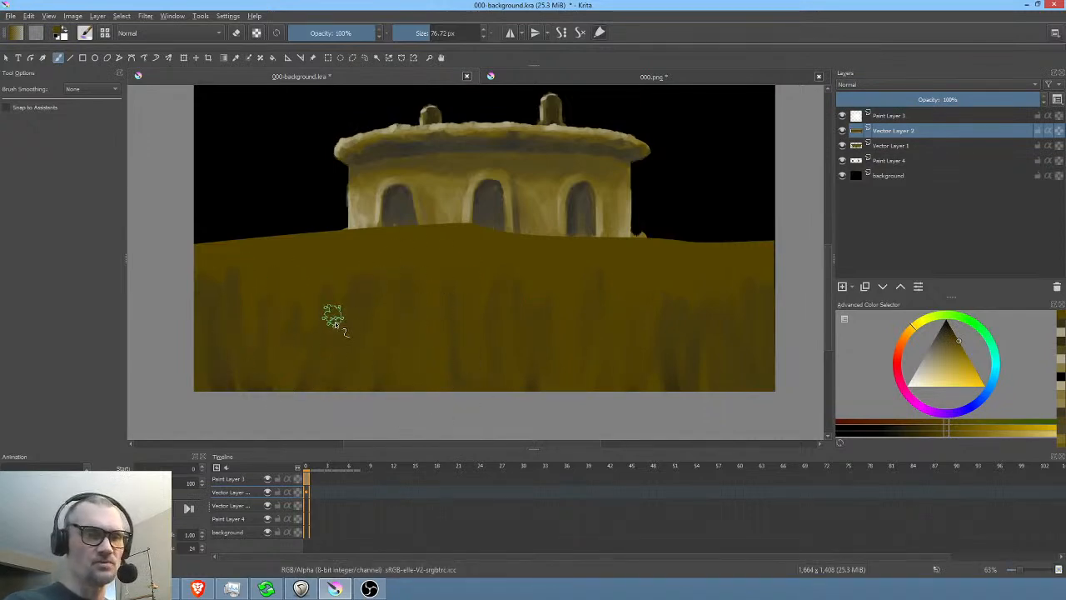
{"action": "left_click", "coordinate": [302, 379], "text": "ctrl"}
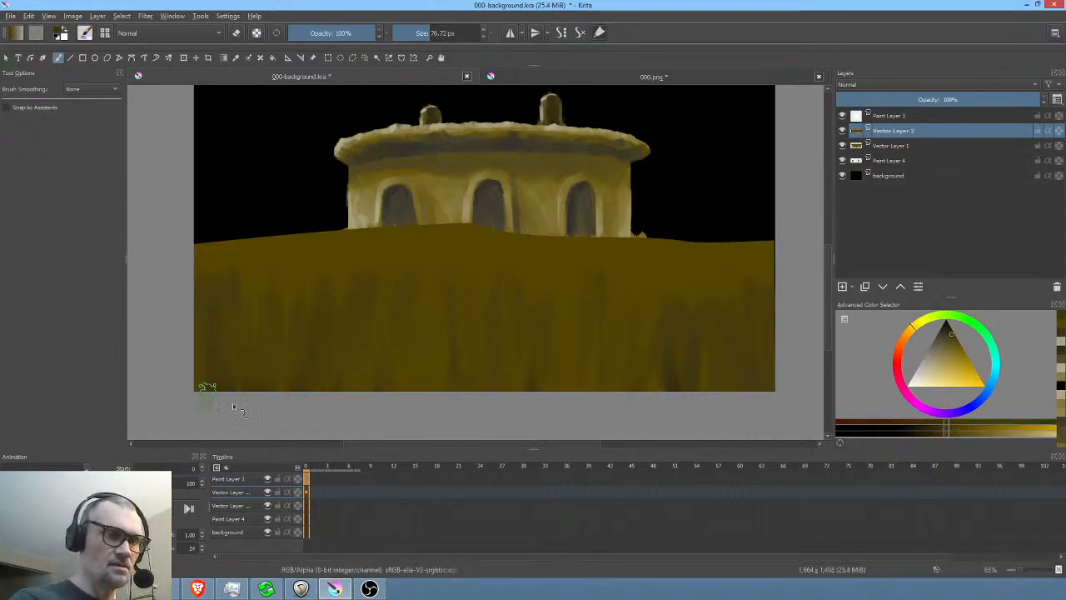
{"action": "scroll", "coordinate": [498, 356], "scroll_direction": "down", "scroll_amount": 4}
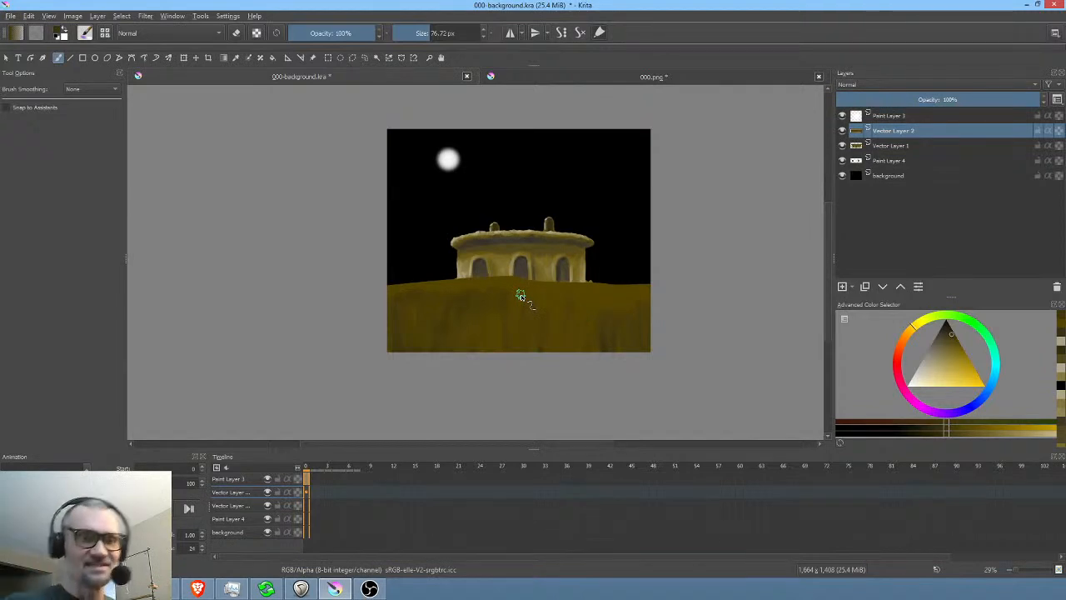
- Paint a darker, uneven shadow band beneath the ground's top surface with a darker brown and a brush of about 44 px
{"action": "left_click_drag", "start_coordinate": [566, 358], "coordinate": [524, 364]}
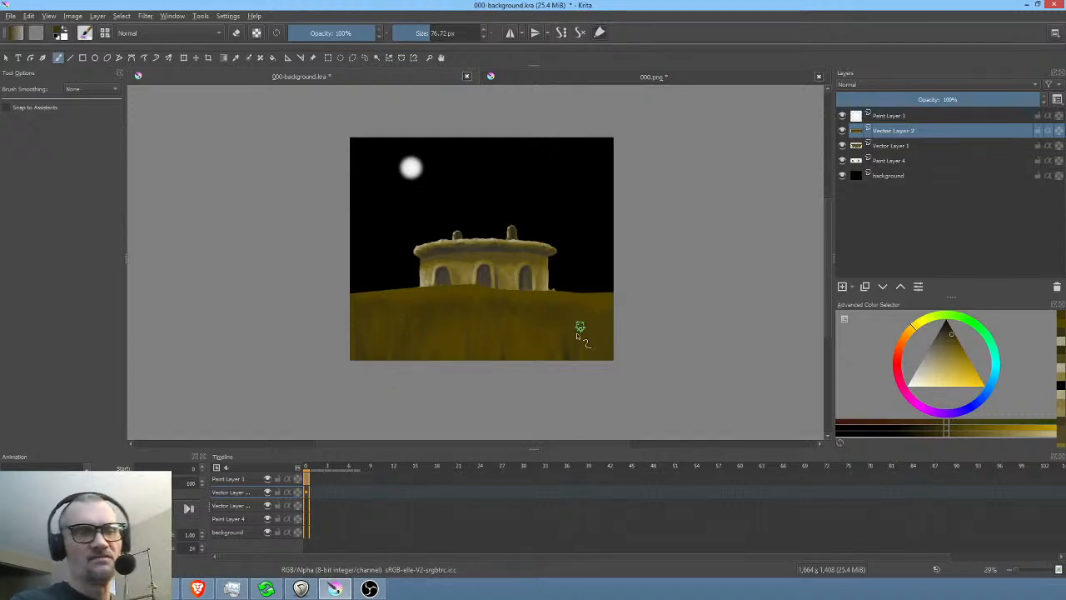
{"action": "left_click_drag", "start_coordinate": [584, 337], "coordinate": [700, 278]}
{"action": "left_click", "coordinate": [946, 332]}
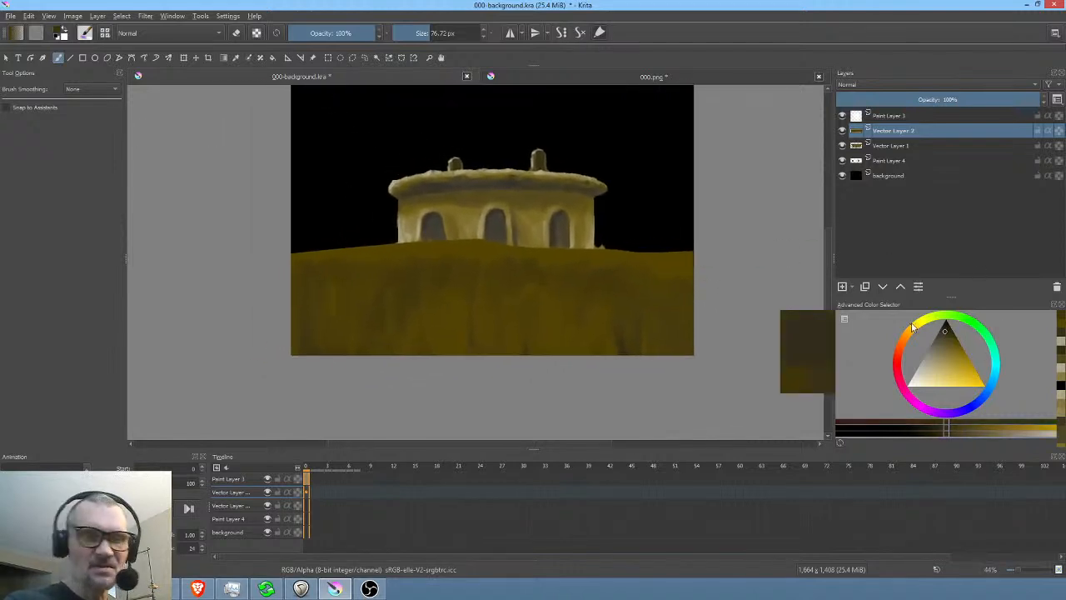
{"action": "key", "text": "bracketleft"}
{"action": "key", "text": "bracketleft"}
{"action": "key", "text": "bracketleft"}
{"action": "key", "text": "bracketleft"}
{"action": "key", "text": "bracketleft"}
{"action": "key", "text": "bracketleft"}
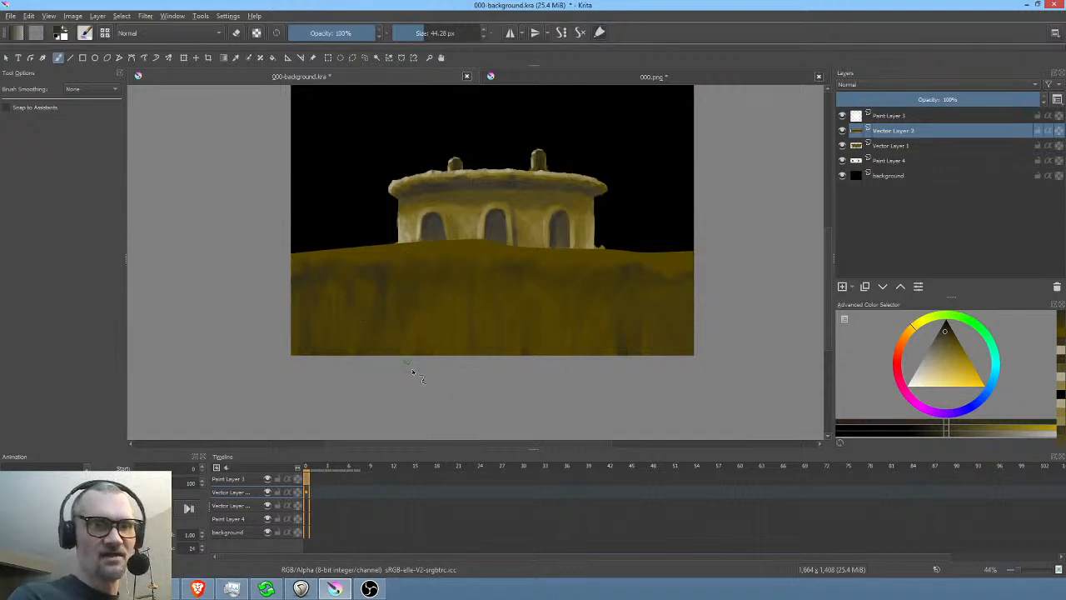
{"action": "scroll", "coordinate": [448, 298], "scroll_direction": "up", "scroll_amount": 2}
{"action": "scroll", "coordinate": [516, 266], "scroll_direction": "up", "scroll_amount": 1}
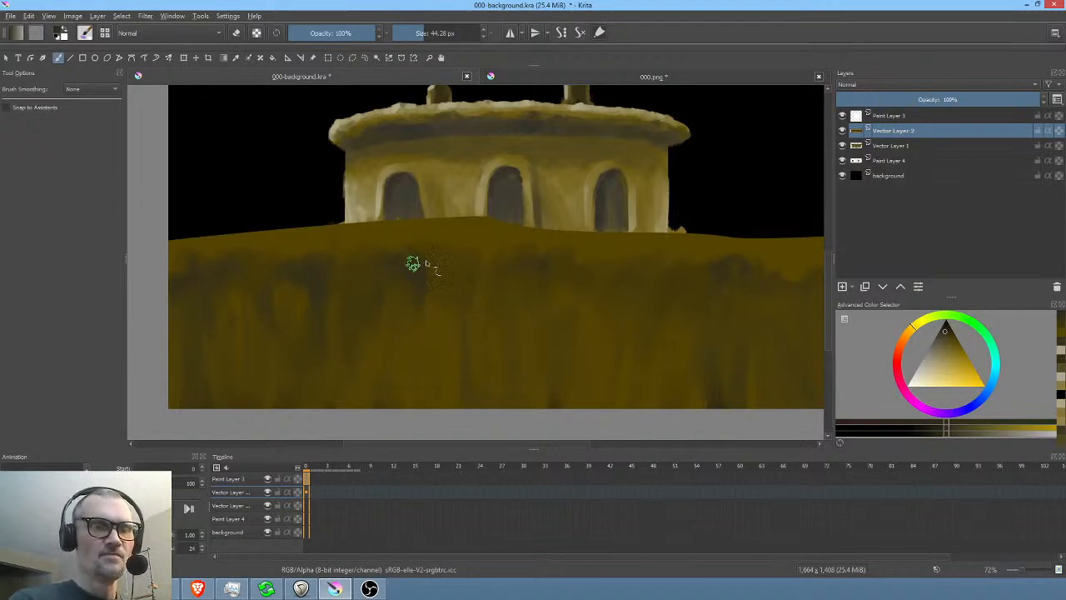
- Deepen the shadow band and paint dark crevices running down the middle of the ground face
{"action": "left_click_drag", "start_coordinate": [525, 330], "coordinate": [567, 290]}
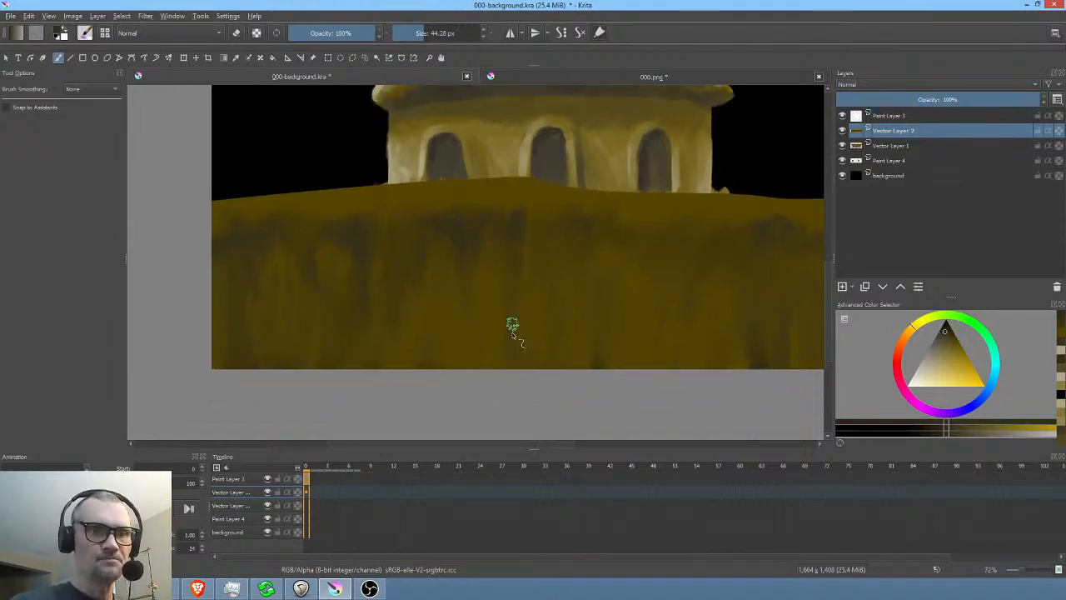
{"action": "left_click_drag", "start_coordinate": [566, 334], "coordinate": [515, 396]}
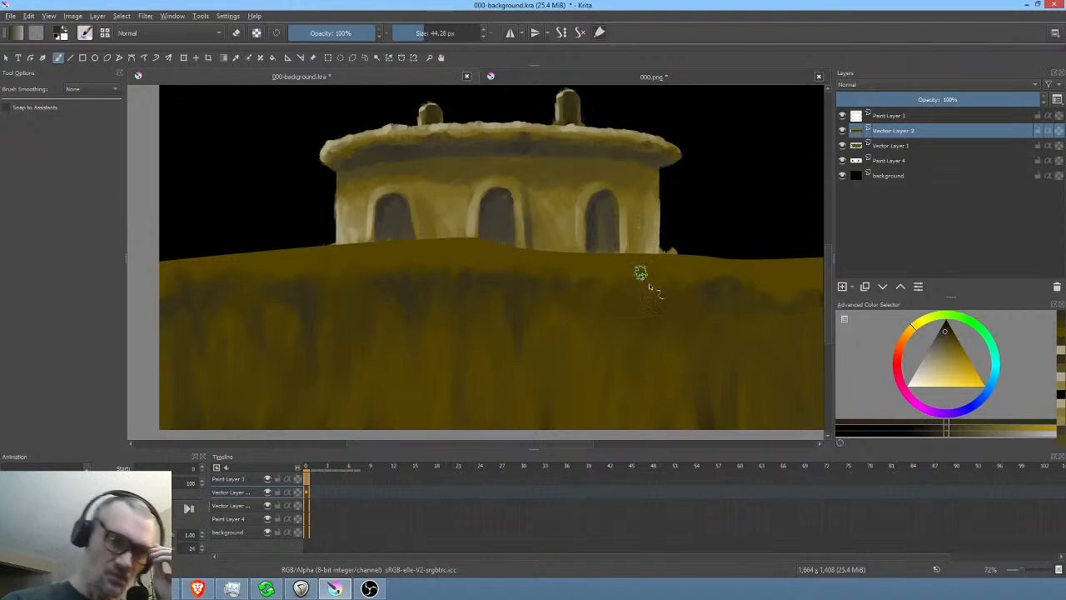
{"action": "left_click_drag", "start_coordinate": [698, 303], "coordinate": [675, 306]}
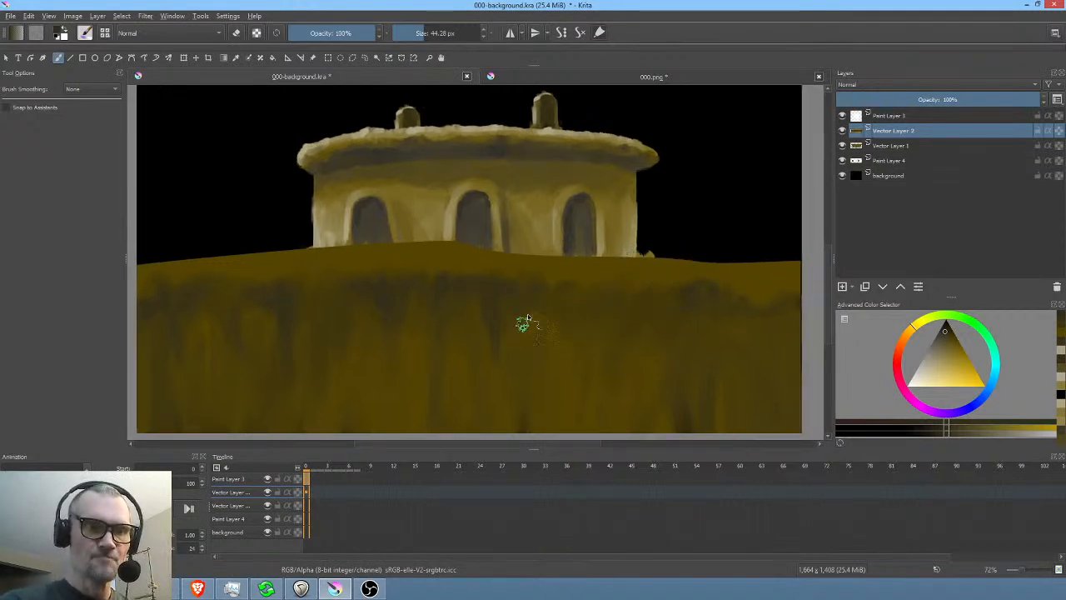
{"action": "mouse_move", "coordinate": [566, 309]}
{"action": "left_mouse_down"}
{"action": "mouse_move", "coordinate": [605, 293]}
{"action": "mouse_move", "coordinate": [599, 278]}
{"action": "left_mouse_up"}
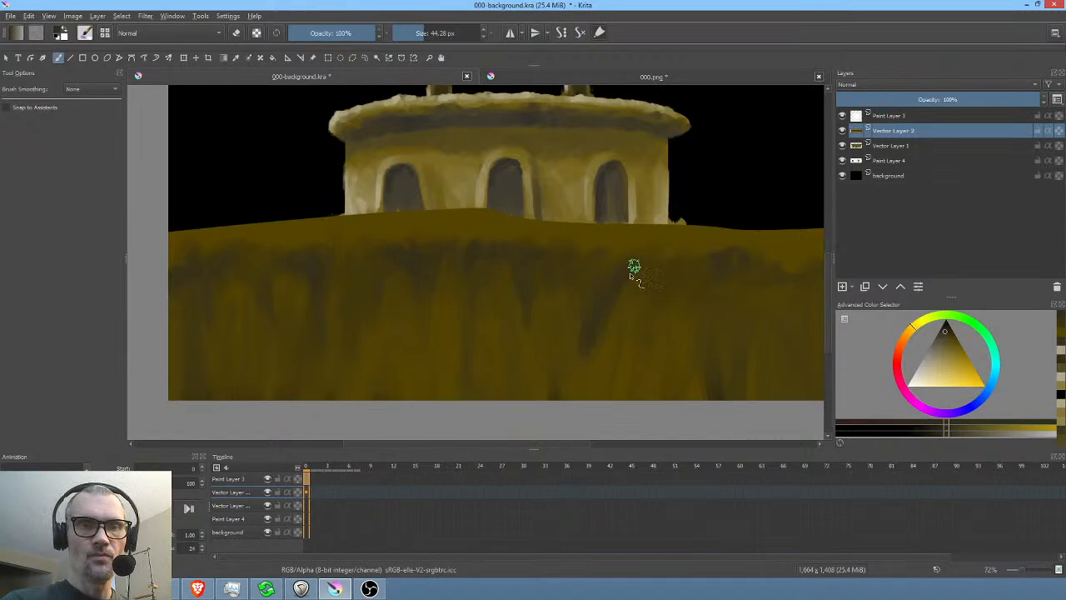
- Switch to REAPER, look over the music project's arrangement, and return to Krita
{"action": "left_click", "coordinate": [300, 589]}
{"action": "scroll", "coordinate": [294, 561], "scroll_direction": "down", "scroll_amount": 4}
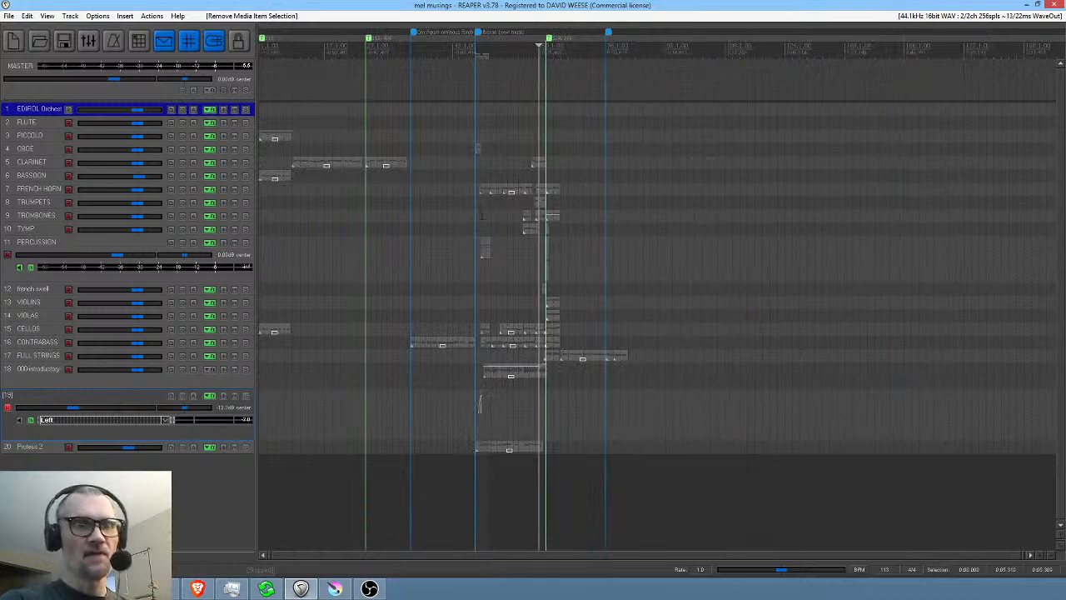
{"action": "left_click", "coordinate": [337, 589]}
- Extend the dark shadow band to the right end of the ground and rework its shading at the left end
{"action": "mouse_move", "coordinate": [737, 282]}
{"action": "left_mouse_down"}
{"action": "mouse_move", "coordinate": [614, 308]}
{"action": "mouse_move", "coordinate": [647, 308]}
{"action": "left_mouse_up"}
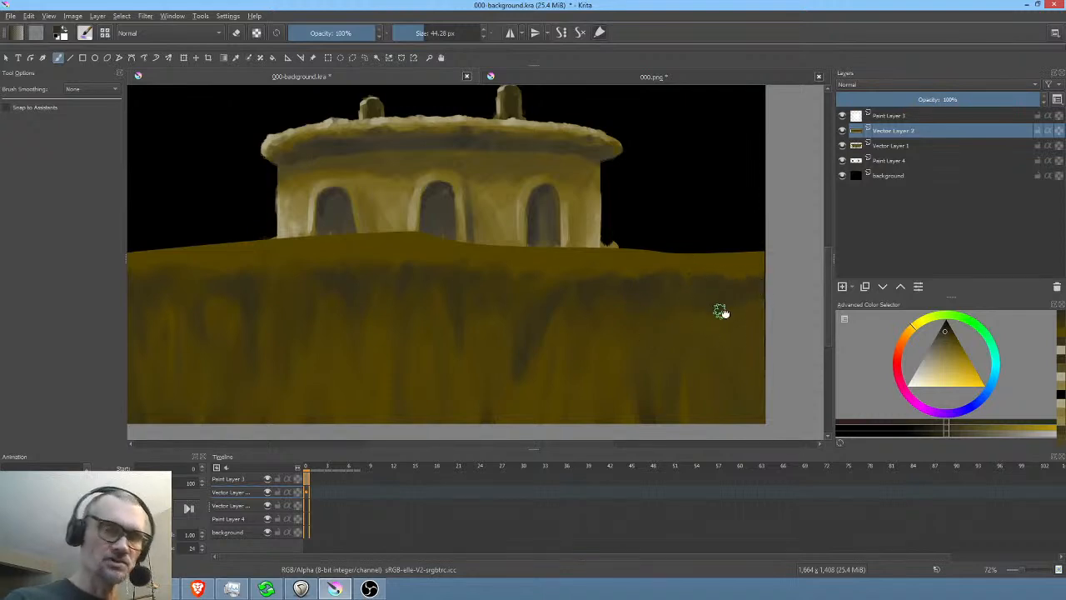
{"action": "left_click_drag", "start_coordinate": [721, 308], "coordinate": [757, 308]}
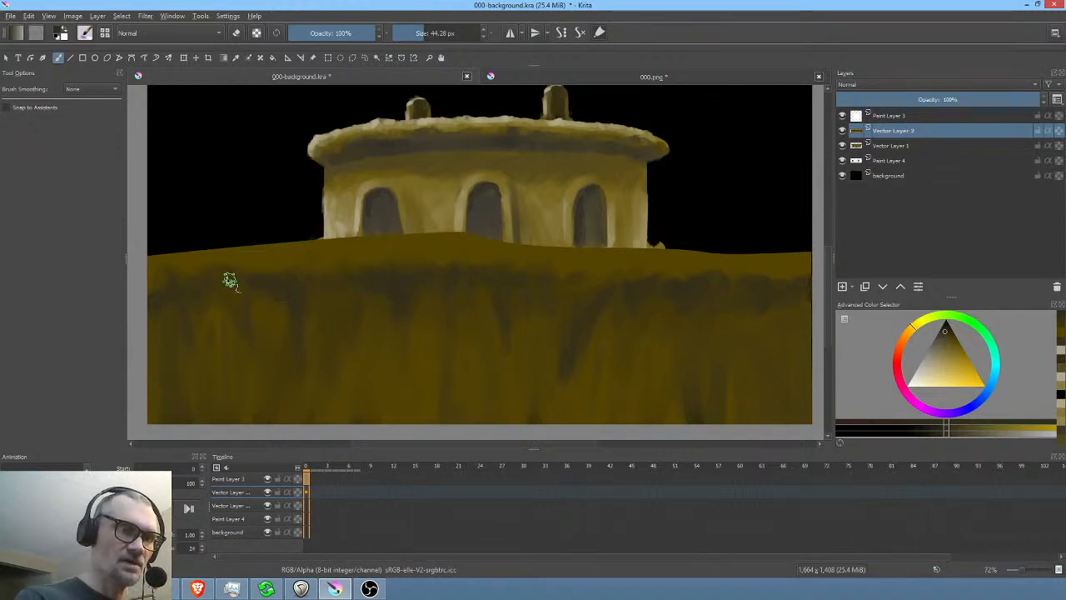
- Sample the ground's olive colour, roughen the ground's top edge along its whole width with the eraser, and save the file
{"action": "left_click", "coordinate": [255, 248], "text": "ctrl"}
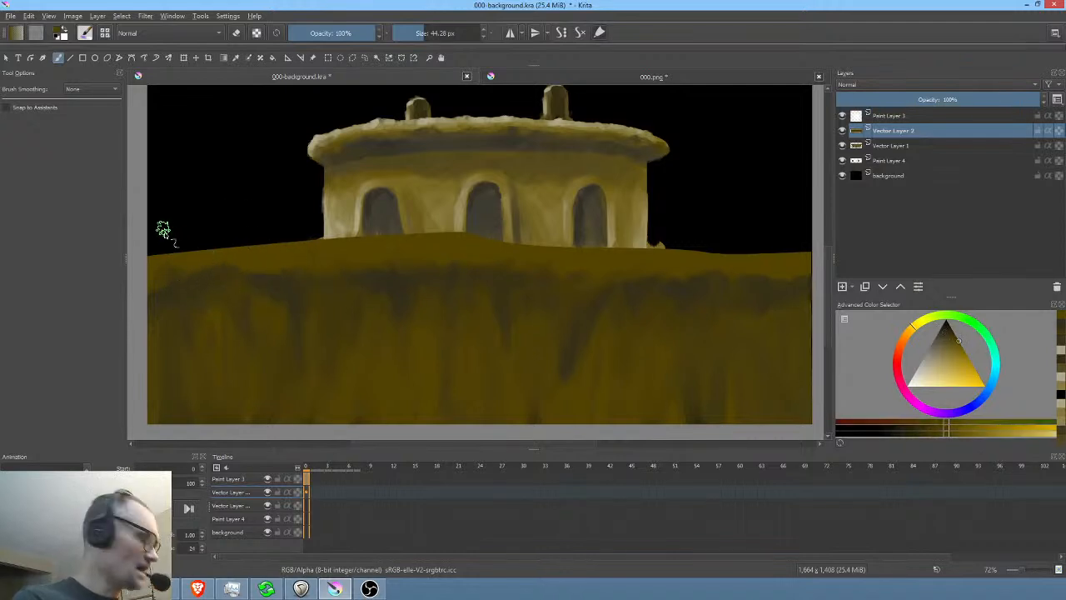
{"action": "key", "text": "e"}
{"action": "mouse_move", "coordinate": [155, 248]}
{"action": "left_mouse_down"}
{"action": "mouse_move", "coordinate": [183, 243]}
{"action": "mouse_move", "coordinate": [364, 237]}
{"action": "mouse_move", "coordinate": [329, 248]}
{"action": "mouse_move", "coordinate": [313, 240]}
{"action": "mouse_move", "coordinate": [497, 233]}
{"action": "left_mouse_up"}
{"action": "mouse_move", "coordinate": [572, 249]}
{"action": "left_mouse_down"}
{"action": "mouse_move", "coordinate": [754, 253]}
{"action": "mouse_move", "coordinate": [653, 266]}
{"action": "mouse_move", "coordinate": [786, 202]}
{"action": "left_mouse_up"}
{"action": "left_click_drag", "start_coordinate": [673, 280], "coordinate": [678, 273]}
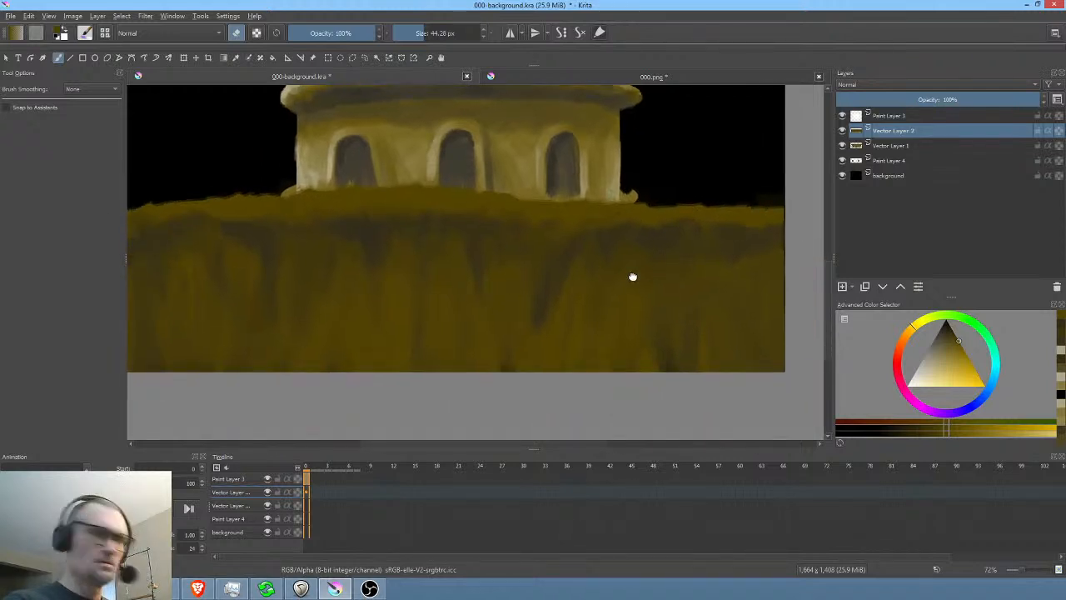
{"action": "key", "text": "ctrl+s"}
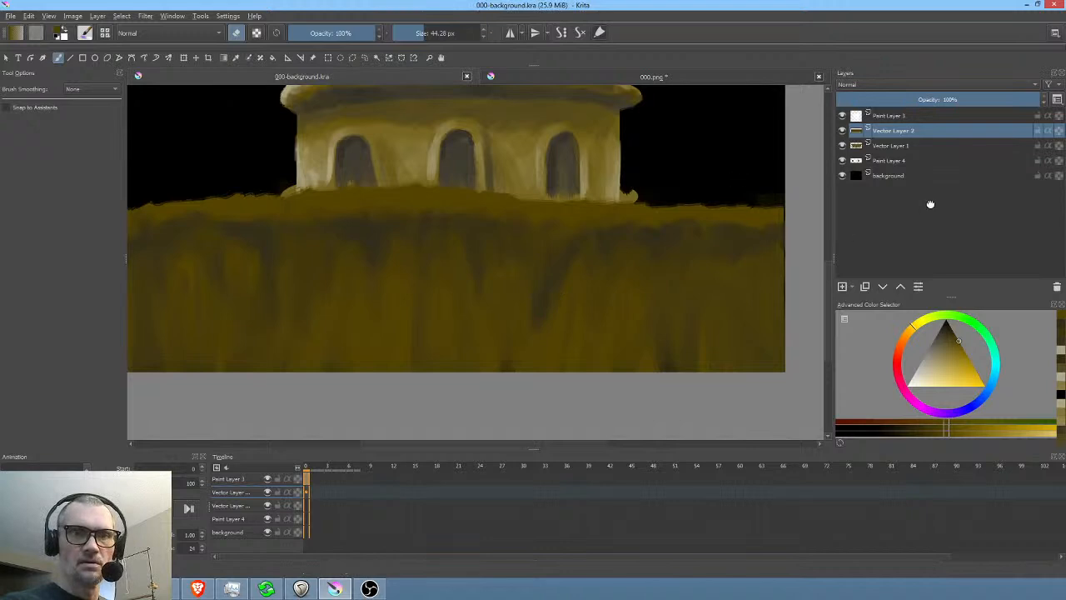
- Erase the stray paint sticking out at both lower corners of the building on Vector Layer 1
{"action": "left_click", "coordinate": [896, 146]}
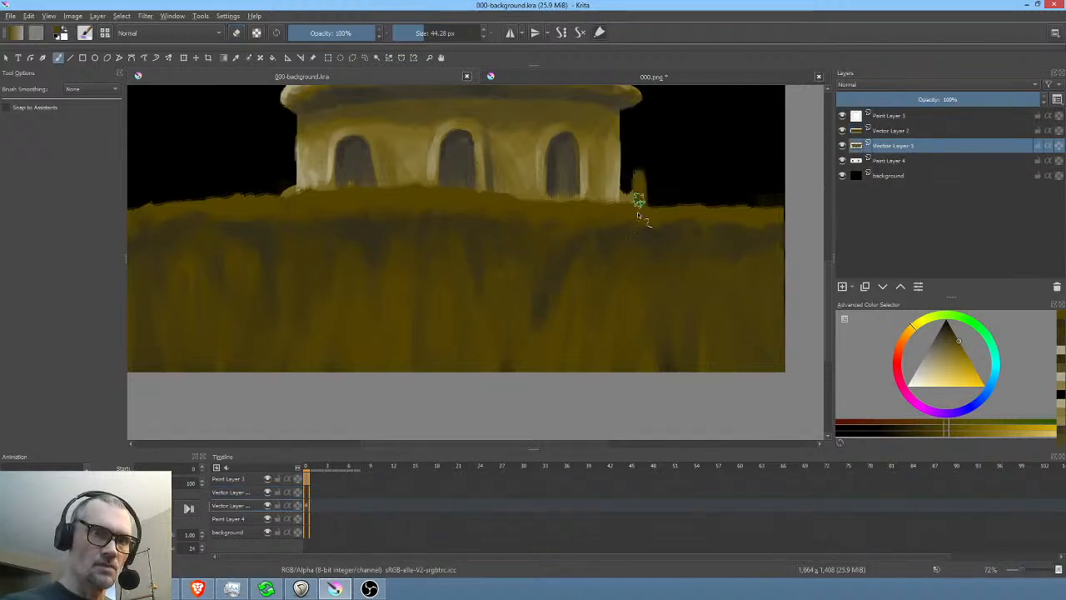
{"action": "key", "text": "e"}
{"action": "left_click_drag", "start_coordinate": [644, 161], "coordinate": [630, 205]}
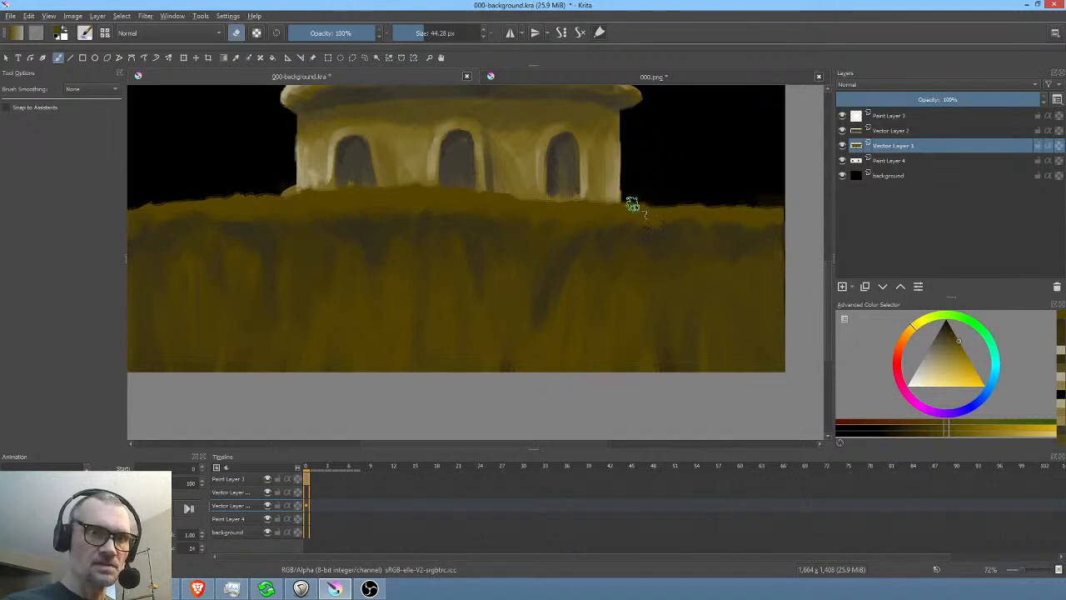
{"action": "left_click_drag", "start_coordinate": [283, 164], "coordinate": [293, 206]}
{"action": "left_click_drag", "start_coordinate": [485, 262], "coordinate": [511, 357]}
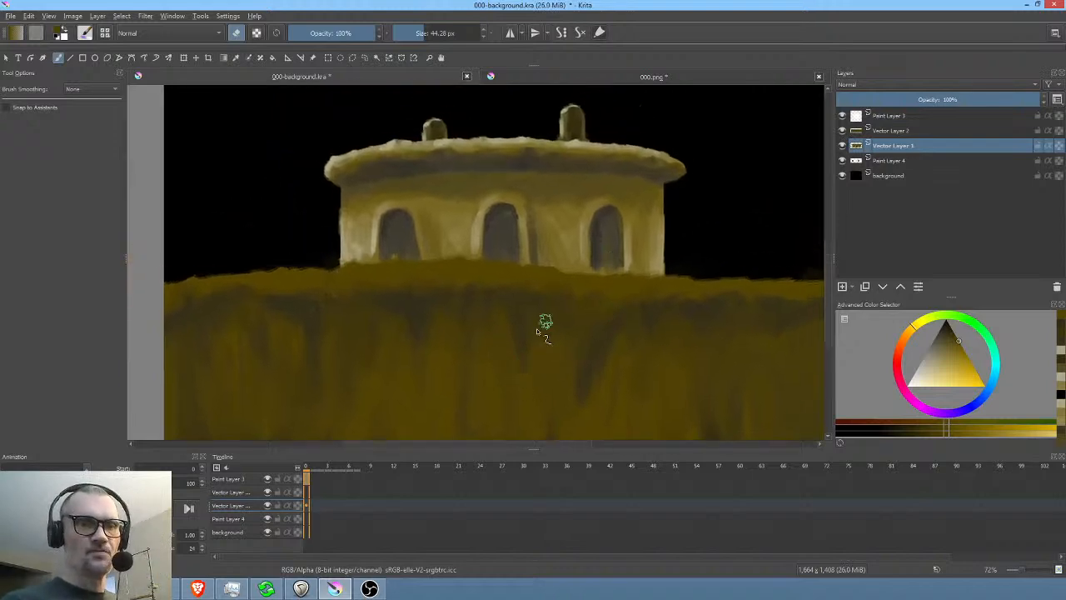
- Sample a dark brown from the ground, then hide and show Vector Layer 1 and Paint Layer 4 to check their contents
{"action": "left_click", "coordinate": [539, 302], "text": "ctrl"}
{"action": "left_click", "coordinate": [842, 145]}
{"action": "left_click", "coordinate": [842, 145]}
{"action": "left_click", "coordinate": [887, 162]}
{"action": "left_click", "coordinate": [842, 159]}
{"action": "left_click", "coordinate": [842, 160]}
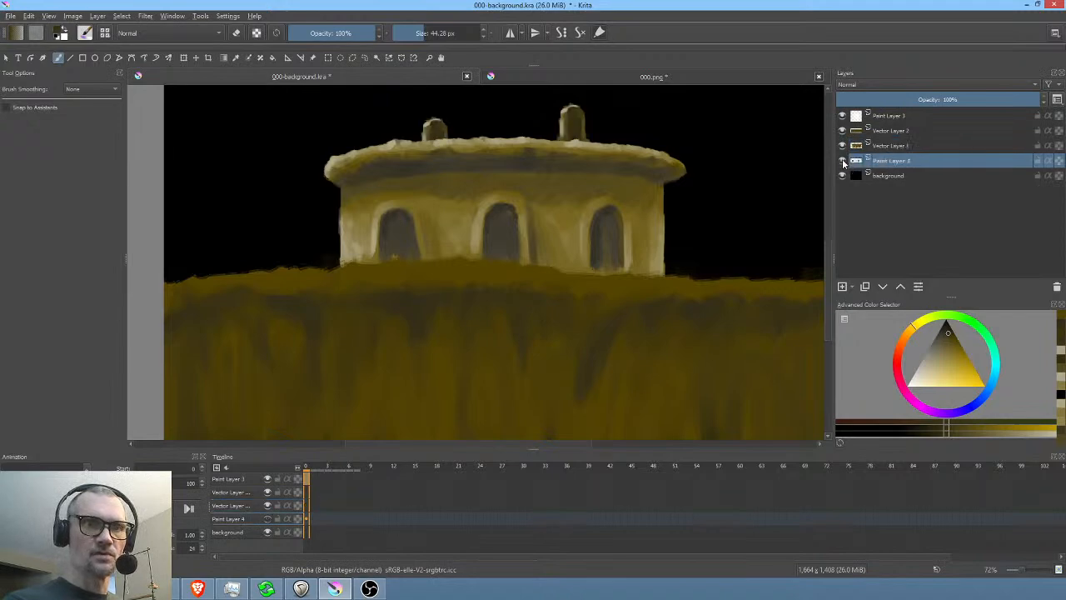
- Check the contents of Vector Layer 2 by toggling its visibility, and rename it "cliff face"
{"action": "left_click", "coordinate": [897, 130]}
{"action": "left_click", "coordinate": [842, 131]}
{"action": "left_click", "coordinate": [842, 131]}
{"action": "double_click", "coordinate": [923, 130]}
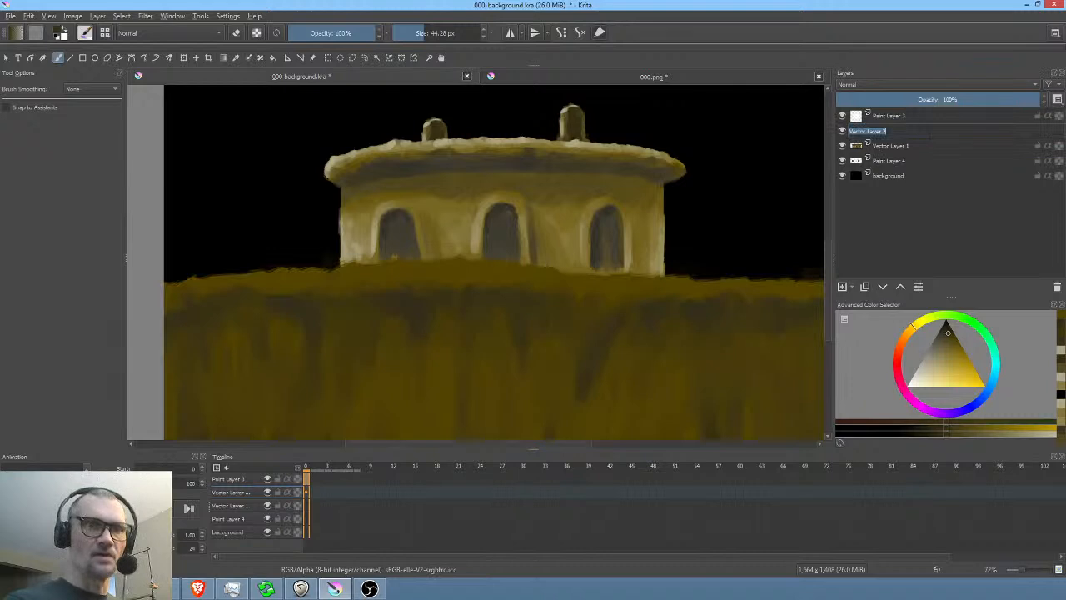
{"action": "type", "text": "d"}
{"action": "type", "text": "liff"}
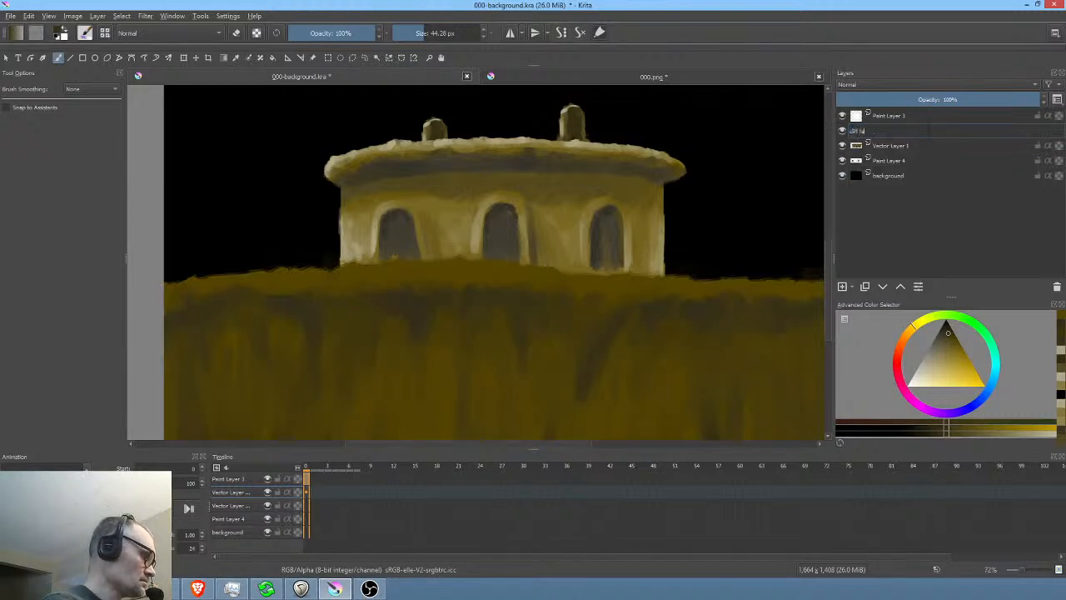
{"action": "type", "text": " face"}
{"action": "key", "text": "Return"}
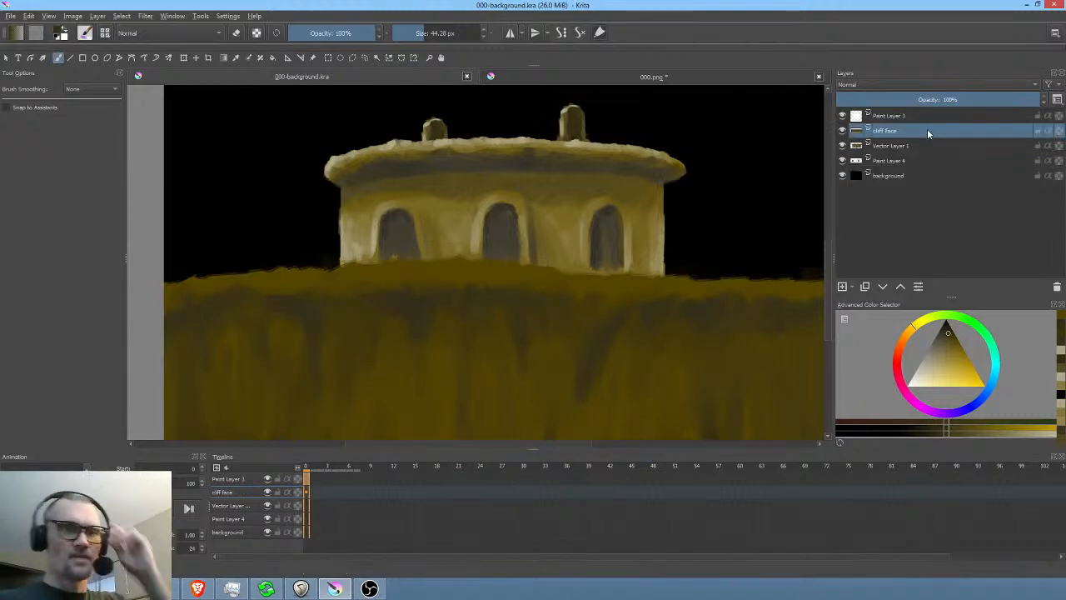
- Sample the ground's olive colour and soften the dark shadow streaks on the cliff face with it
{"action": "left_click", "coordinate": [620, 278], "text": "ctrl"}
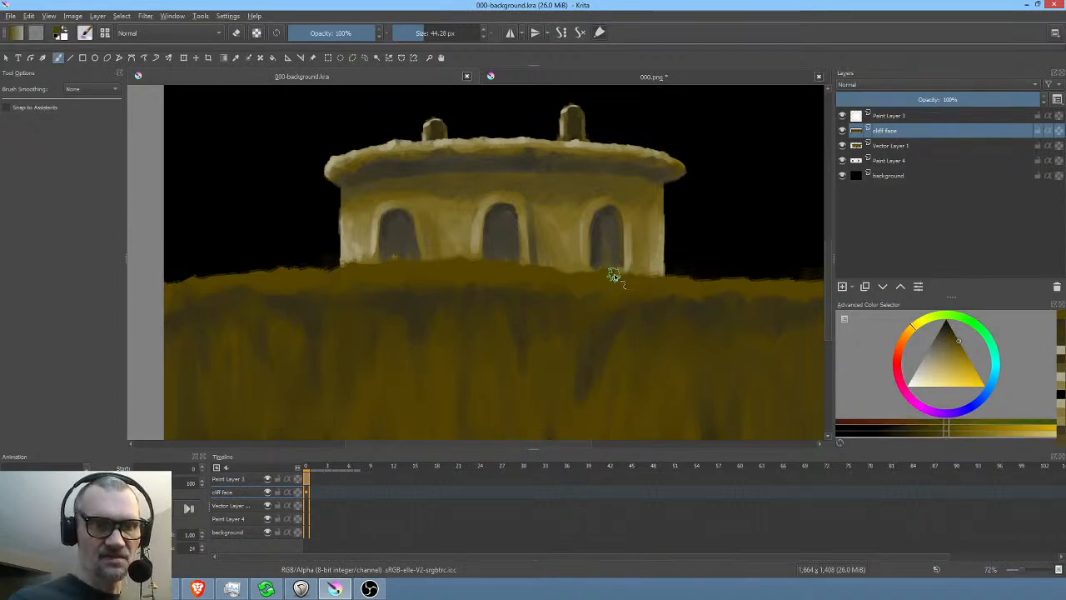
{"action": "left_click", "coordinate": [680, 283]}
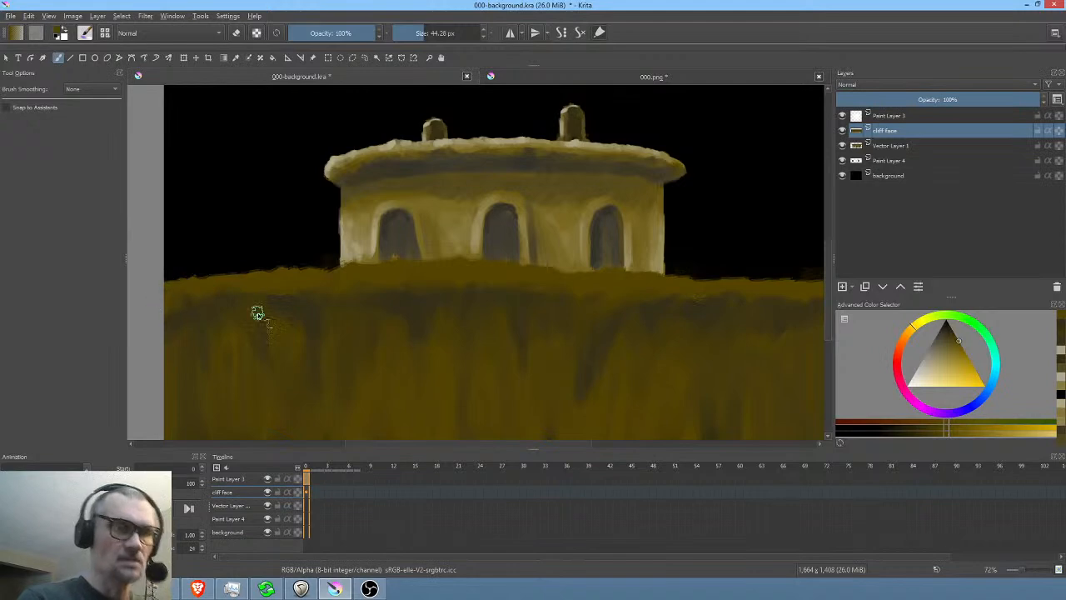
{"action": "left_click_drag", "start_coordinate": [588, 331], "coordinate": [542, 312]}
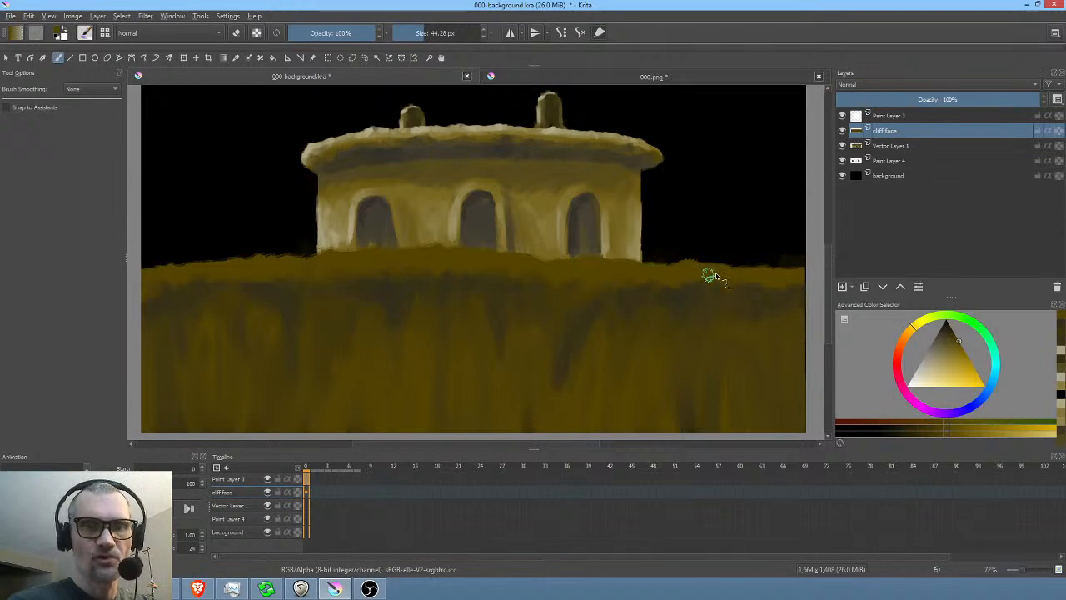
{"action": "scroll", "coordinate": [587, 281], "scroll_direction": "right", "scroll_amount": 3}
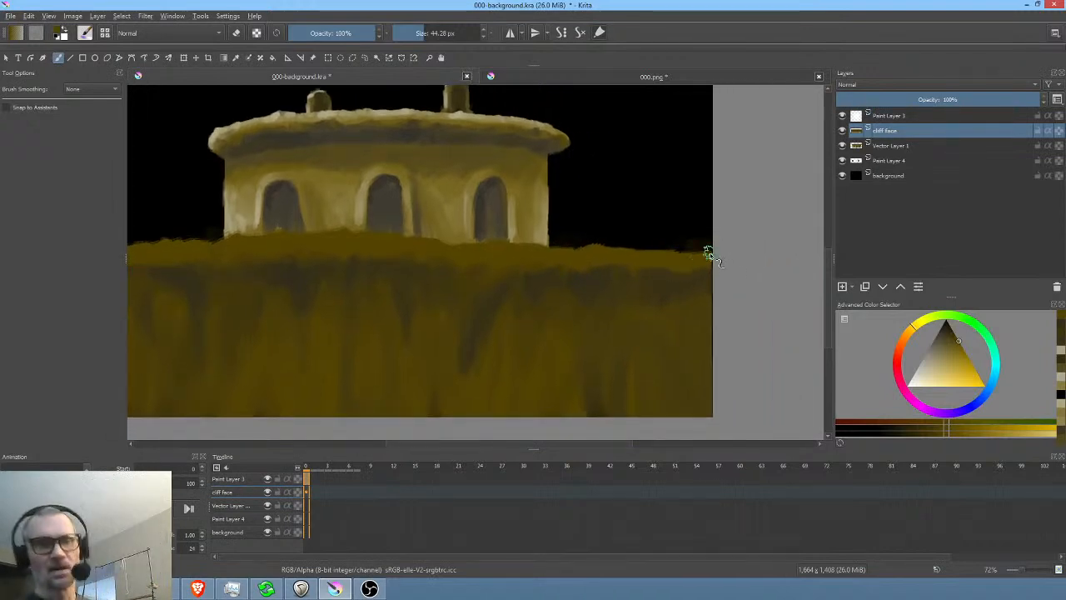
{"action": "scroll", "coordinate": [550, 286], "scroll_direction": "left", "scroll_amount": 4}
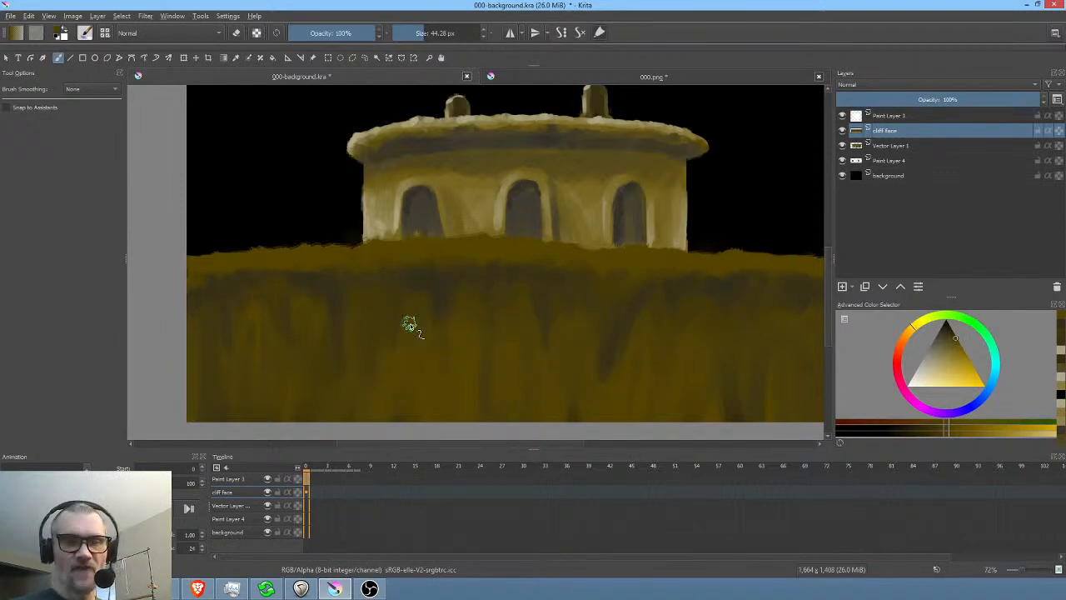
{"action": "left_click_drag", "start_coordinate": [578, 281], "coordinate": [549, 319]}
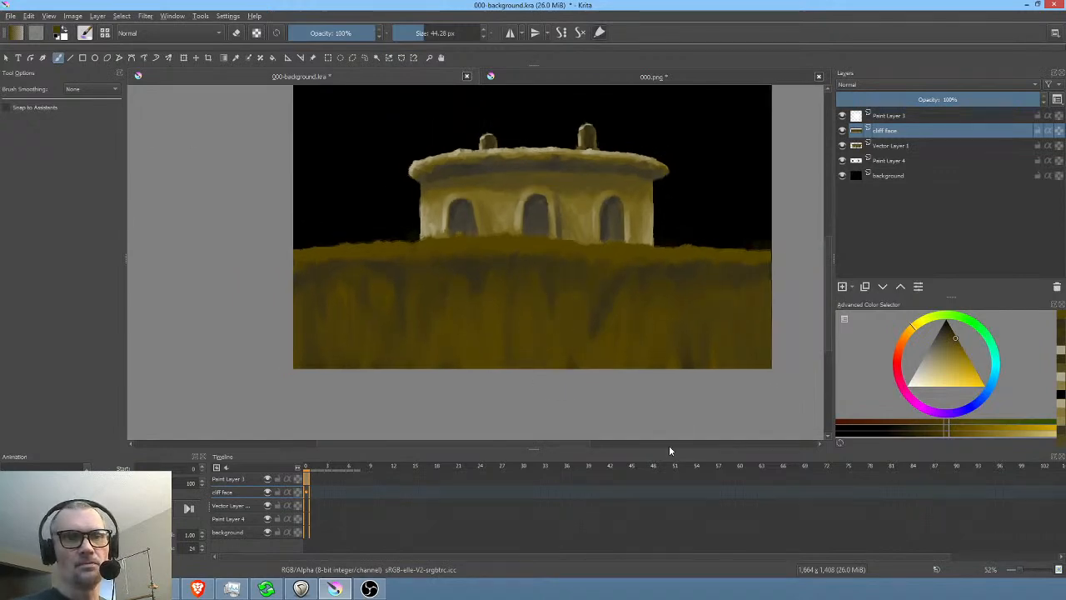
{"action": "left_click_drag", "start_coordinate": [567, 359], "coordinate": [542, 376]}
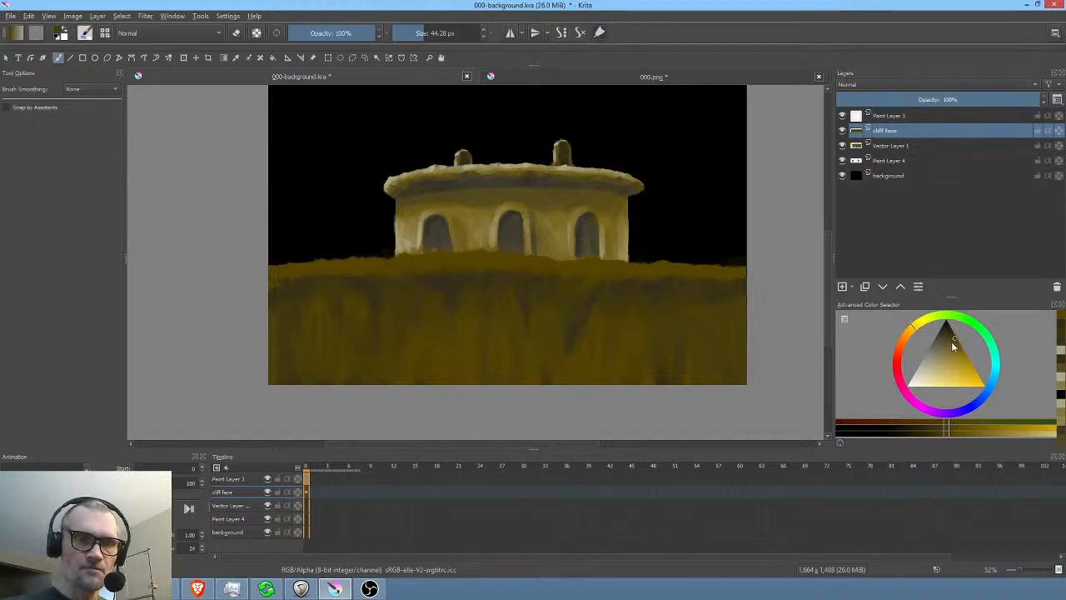
- Sample colours from the cliff face, choose a lighter, greyer brown and paint a soft vertical highlight at its bottom centre
{"action": "left_click", "coordinate": [538, 250], "text": "ctrl"}
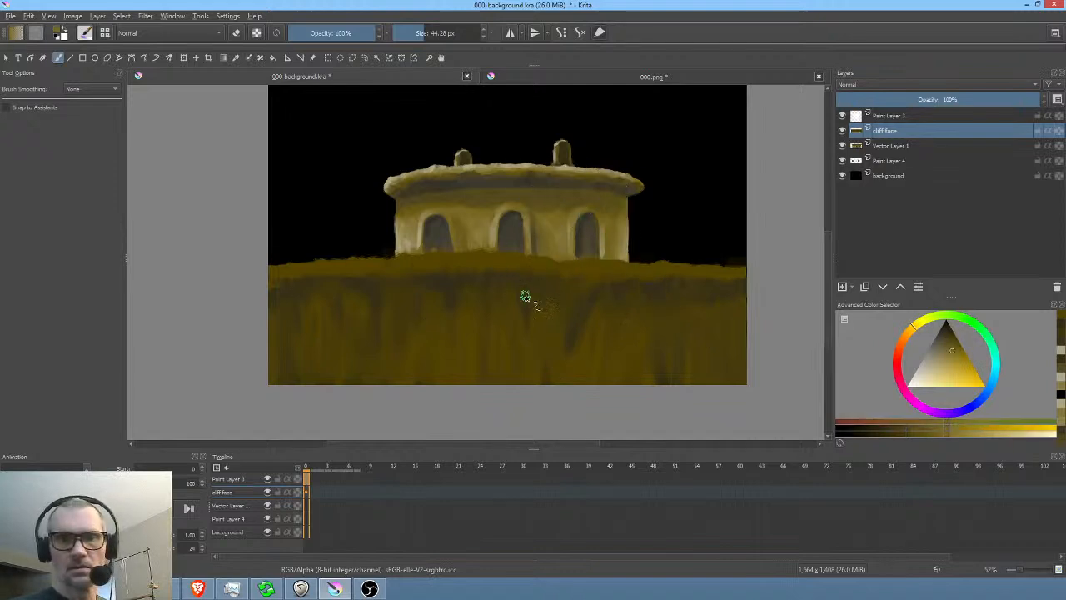
{"action": "left_click", "coordinate": [471, 345], "text": "ctrl"}
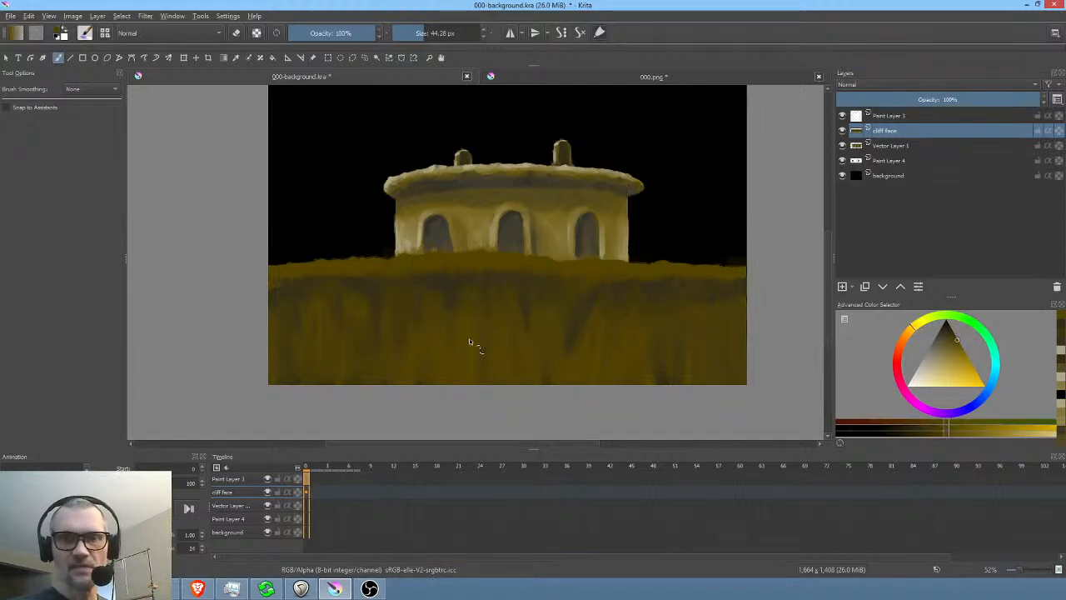
{"action": "left_click", "coordinate": [955, 349]}
{"action": "left_click_drag", "start_coordinate": [505, 333], "coordinate": [503, 384]}
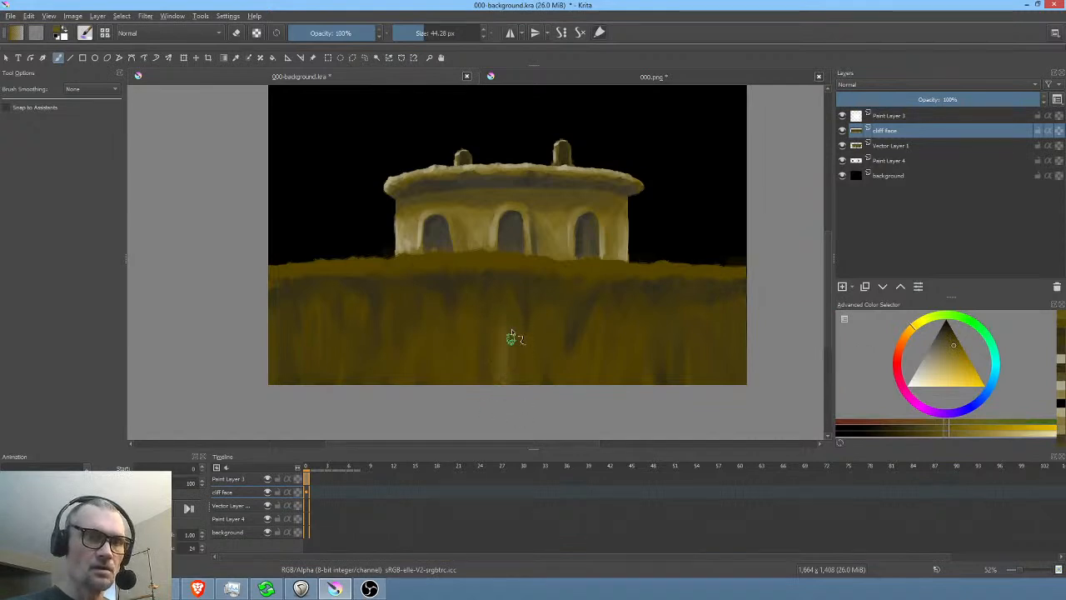
{"action": "left_click", "coordinate": [943, 348]}
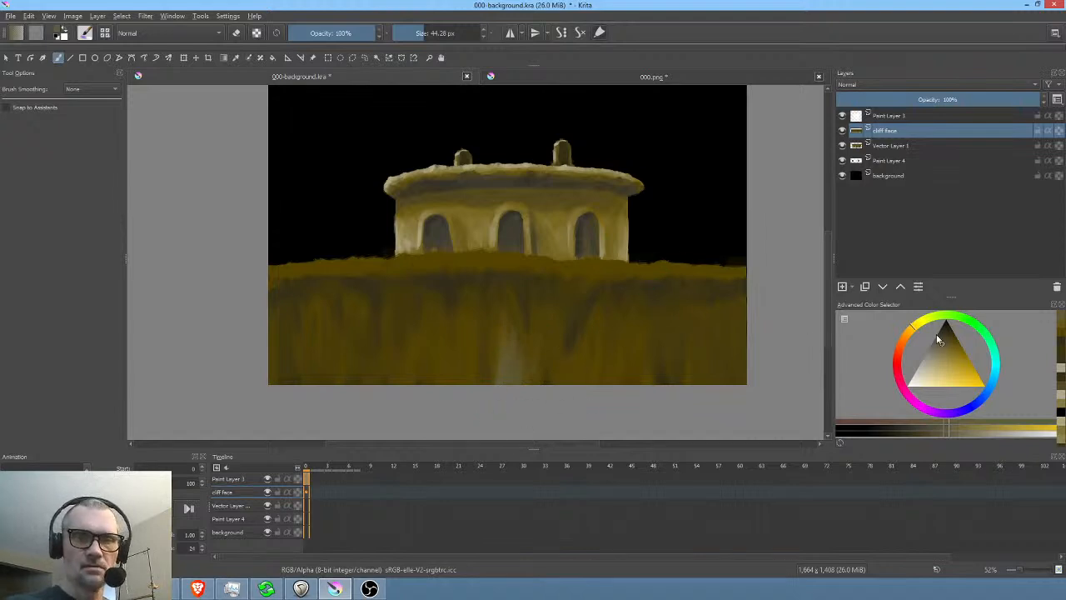
- Try paler grey streaks at the cliff's bottom centre, reducing the brush to 29.79 px, and undo them
{"action": "left_click", "coordinate": [931, 358]}
{"action": "mouse_move", "coordinate": [510, 348]}
{"action": "left_mouse_down"}
{"action": "mouse_move", "coordinate": [505, 384]}
{"action": "mouse_move", "coordinate": [518, 373]}
{"action": "left_mouse_up"}
{"action": "key", "text": "bracketleft"}
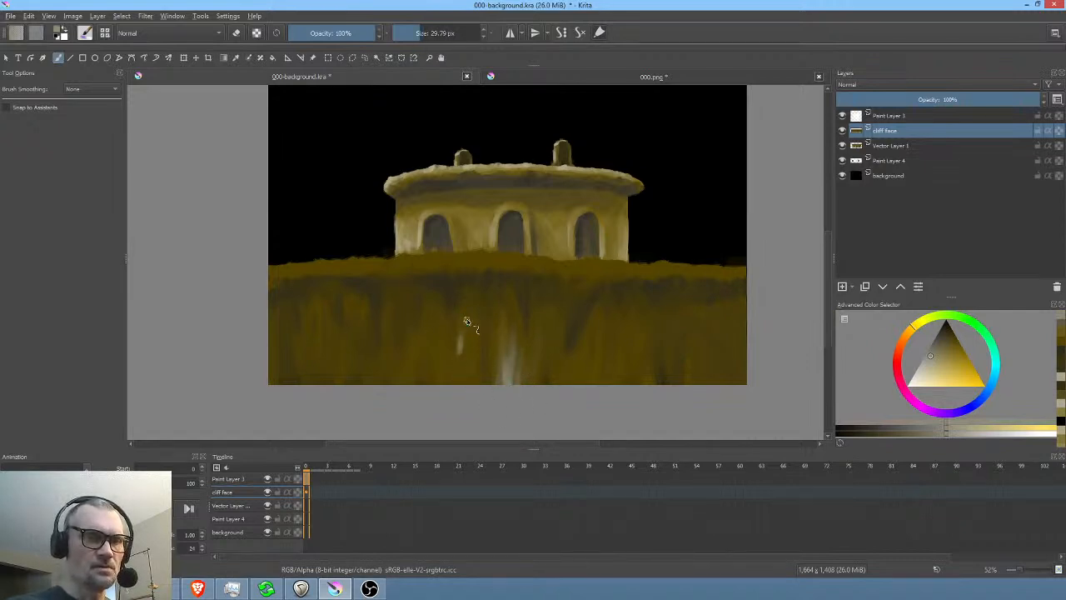
{"action": "left_click_drag", "start_coordinate": [471, 329], "coordinate": [455, 373]}
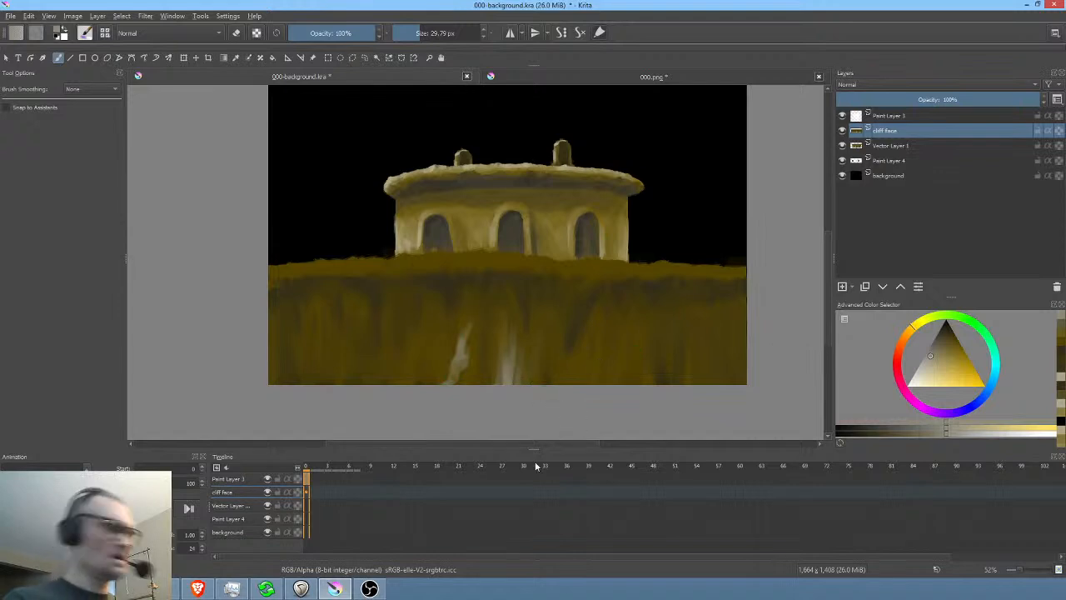
{"action": "key", "text": "ctrl+z"}
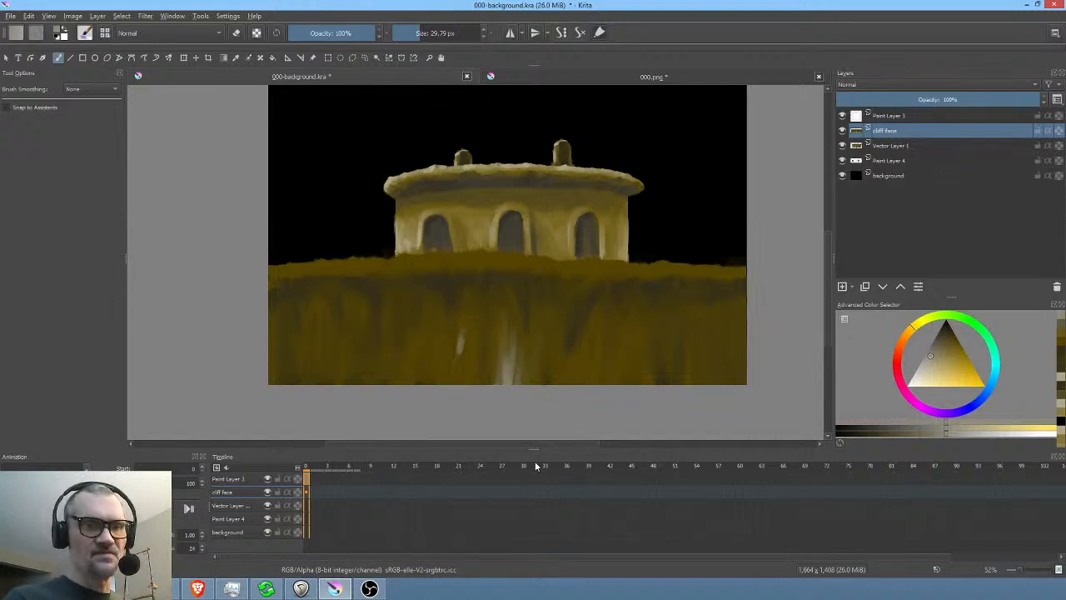
{"action": "key", "text": "ctrl+z"}
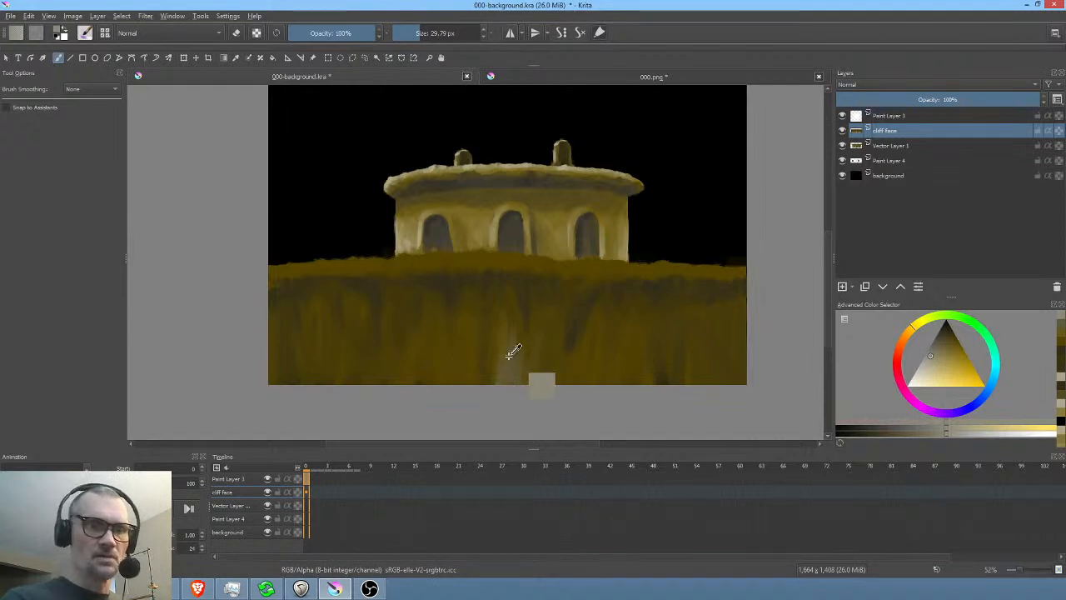
- Sample the muted grey-brown of the centre highlight and paint matching vertical streaks just left of it
{"action": "left_click", "coordinate": [512, 345], "text": "ctrl"}
{"action": "left_click_drag", "start_coordinate": [463, 342], "coordinate": [457, 383]}
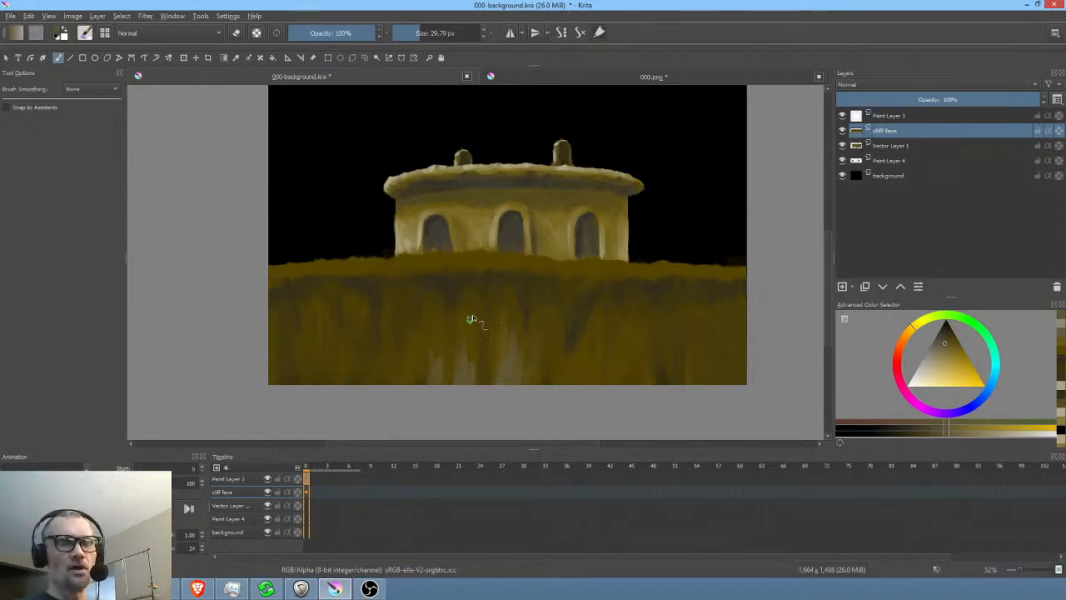
{"action": "scroll", "coordinate": [470, 321], "scroll_direction": "down", "scroll_amount": 3}
{"action": "scroll", "coordinate": [472, 317], "scroll_direction": "up", "scroll_amount": 3}
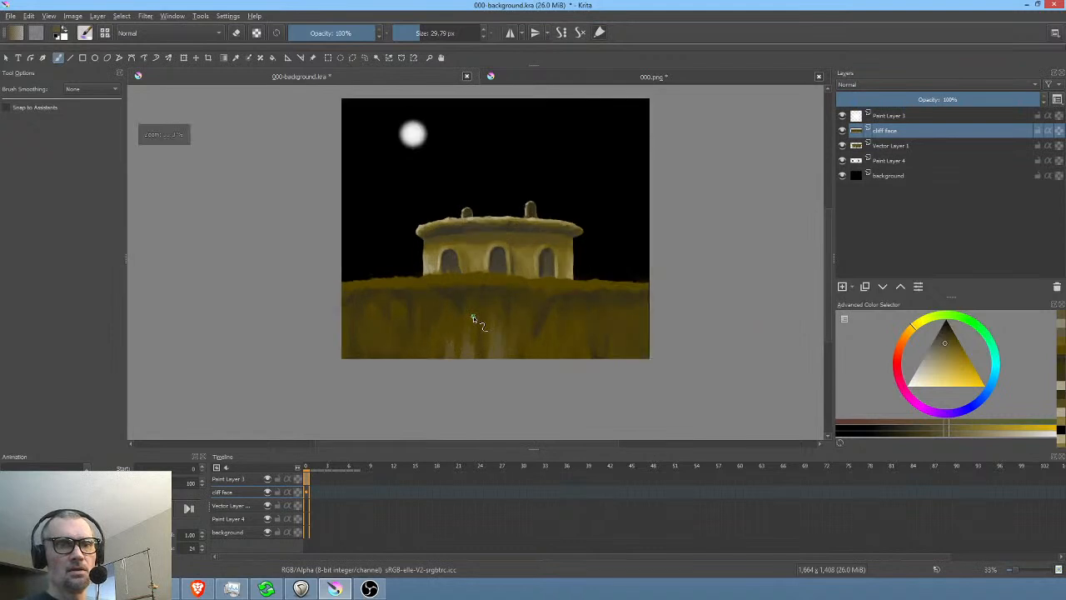
- Paint tapering grey-brown vertical streaks up the left third and the right part of the cliff face
{"action": "mouse_move", "coordinate": [499, 290]}
{"action": "left_mouse_down"}
{"action": "mouse_move", "coordinate": [464, 274]}
{"action": "mouse_move", "coordinate": [517, 282]}
{"action": "left_mouse_up"}
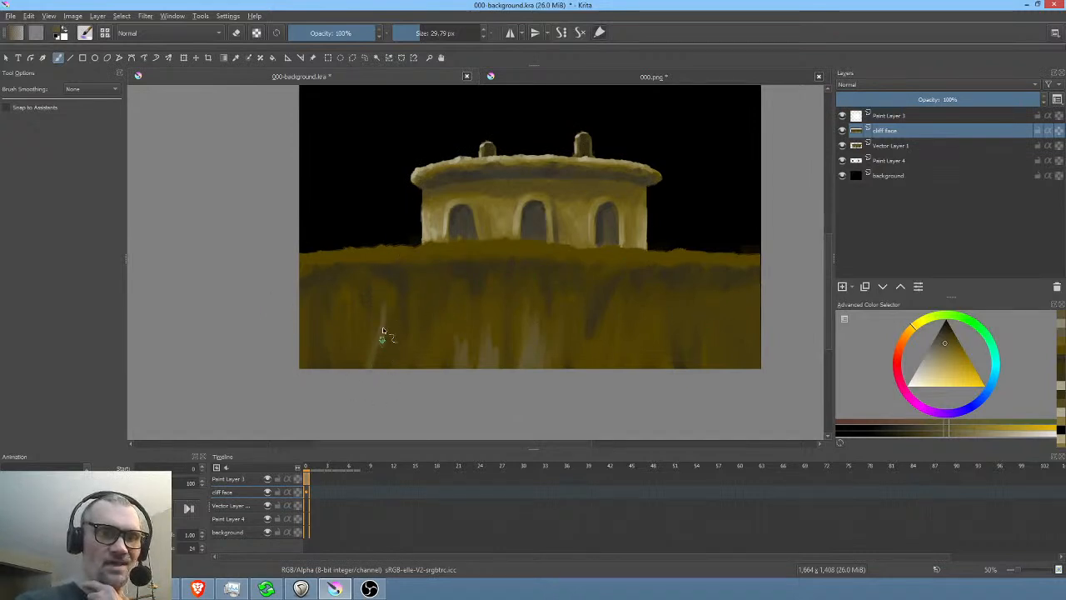
{"action": "left_click_drag", "start_coordinate": [384, 341], "coordinate": [383, 302]}
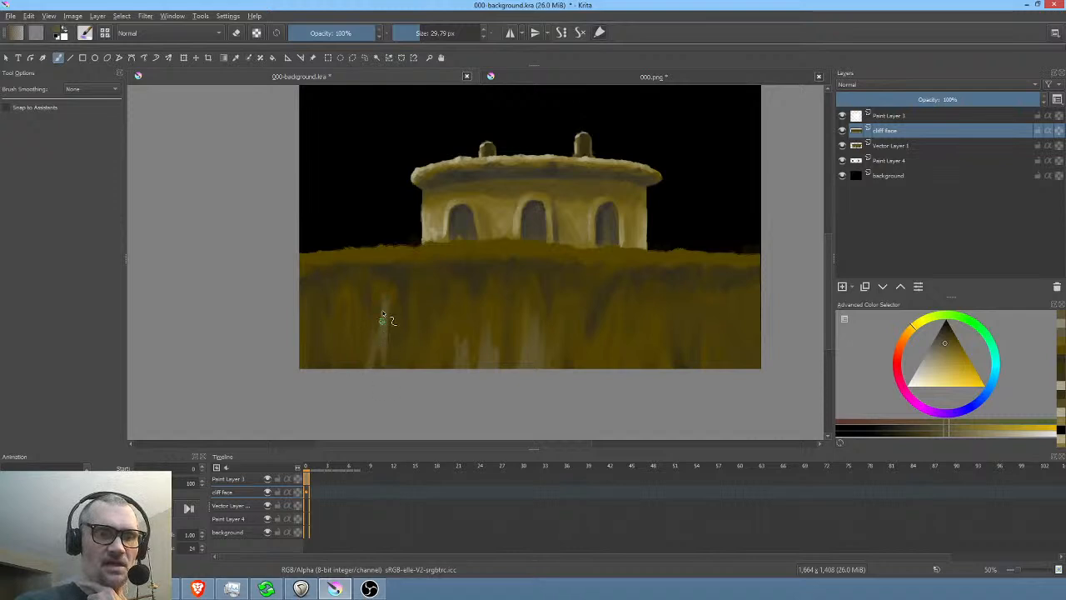
{"action": "mouse_move", "coordinate": [388, 342]}
{"action": "left_mouse_down"}
{"action": "mouse_move", "coordinate": [390, 300]}
{"action": "mouse_move", "coordinate": [393, 334]}
{"action": "left_mouse_up"}
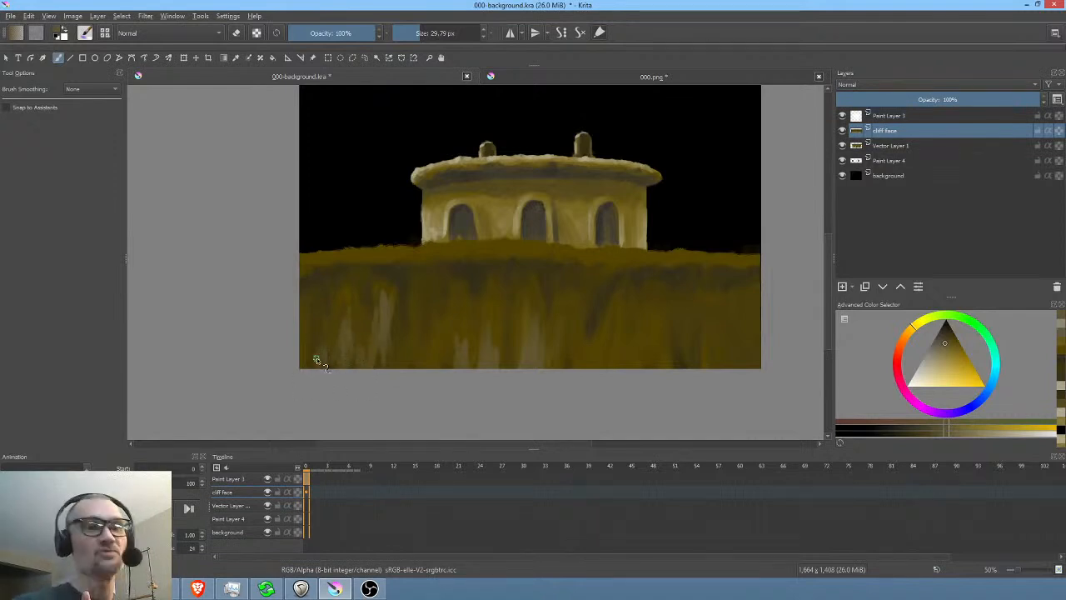
{"action": "left_click_drag", "start_coordinate": [624, 349], "coordinate": [522, 371]}
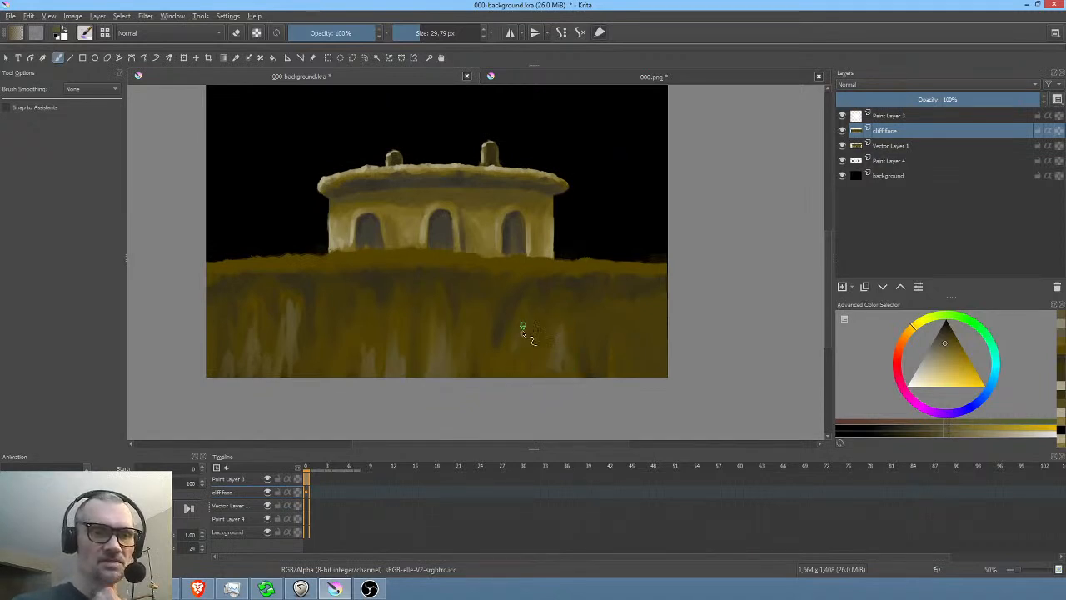
{"action": "scroll", "coordinate": [523, 344], "scroll_direction": "up", "scroll_amount": 3}
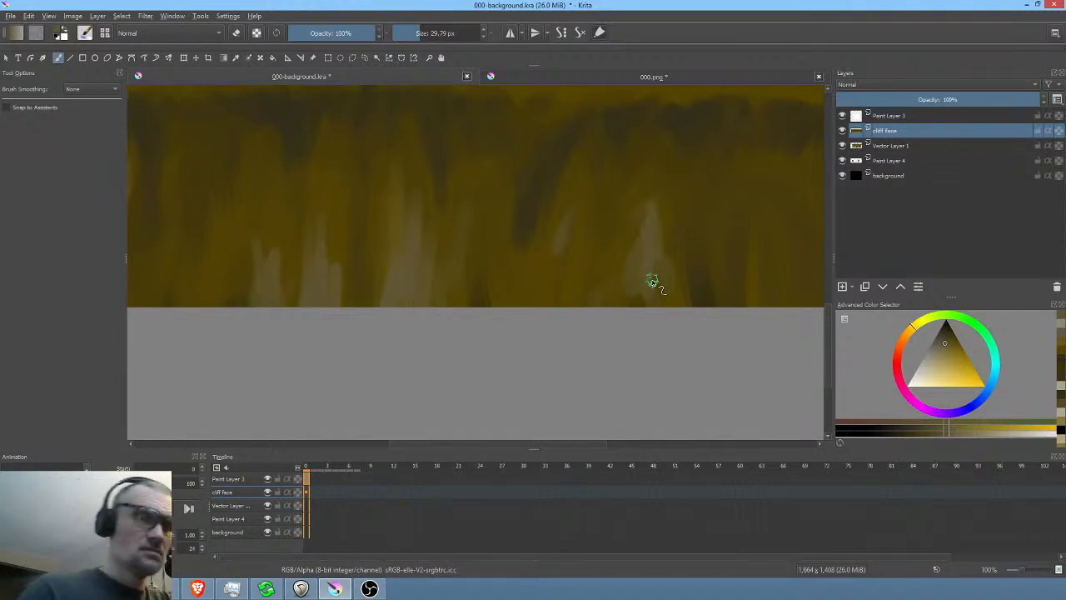
- Fill the gaps along the cliff's bottom edge with shorter grey-brown streaks, including one beside the dark diagonal shadow
{"action": "left_click_drag", "start_coordinate": [449, 281], "coordinate": [614, 283]}
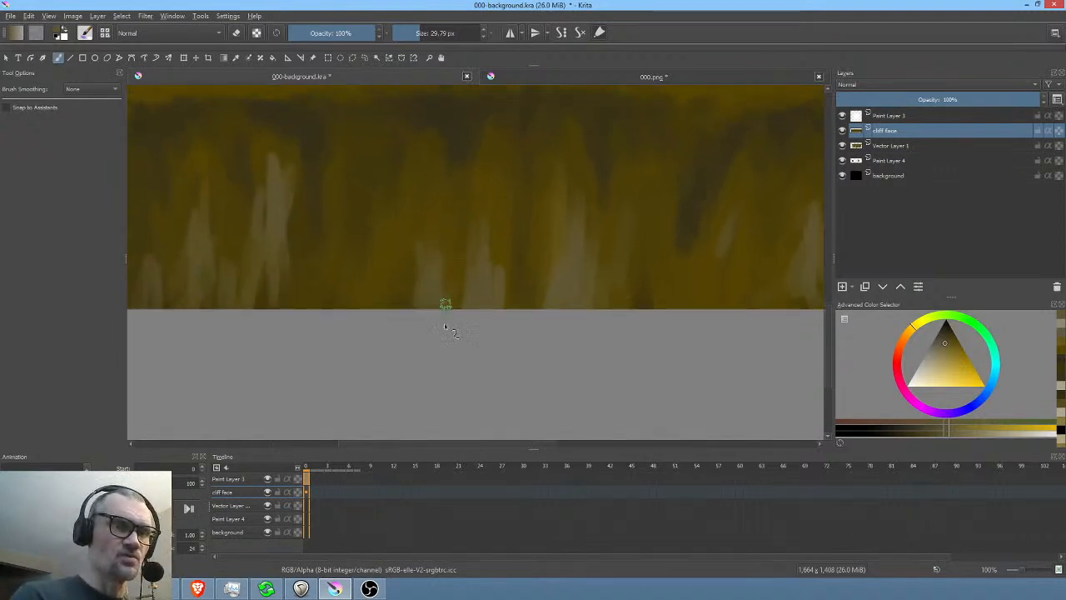
{"action": "left_click_drag", "start_coordinate": [421, 328], "coordinate": [540, 364]}
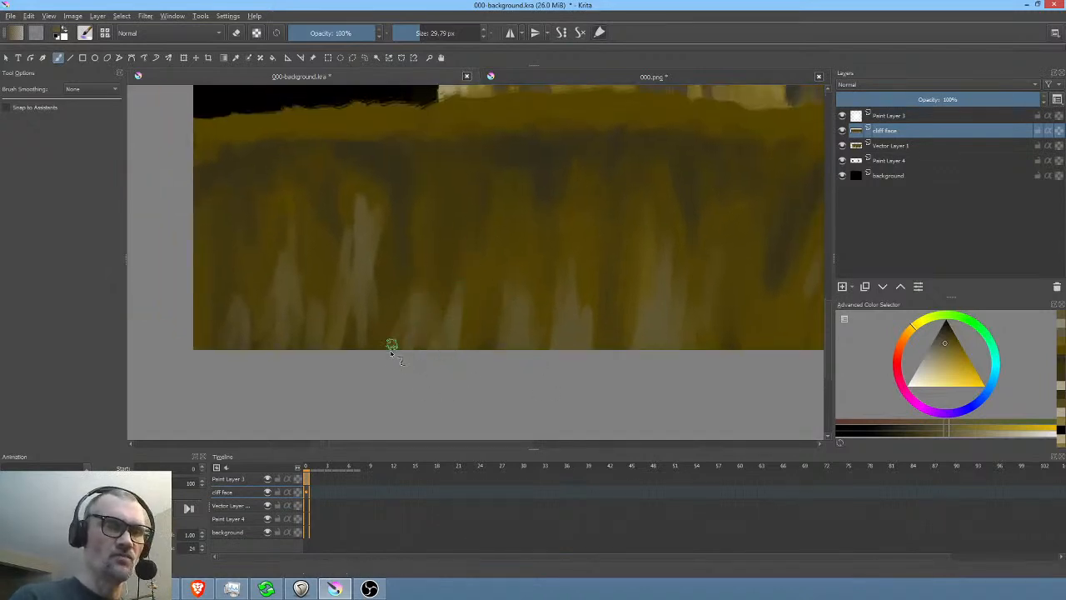
{"action": "mouse_move", "coordinate": [475, 398]}
{"action": "left_mouse_down"}
{"action": "mouse_move", "coordinate": [547, 362]}
{"action": "mouse_move", "coordinate": [538, 366]}
{"action": "left_mouse_up"}
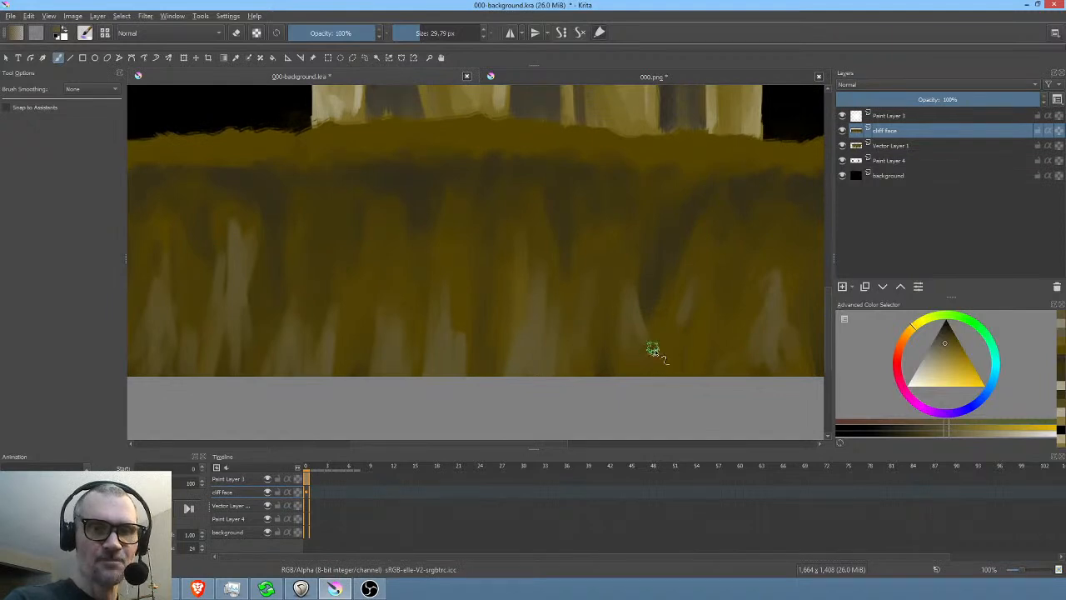
{"action": "scroll", "coordinate": [602, 325], "scroll_direction": "down", "scroll_amount": 5}
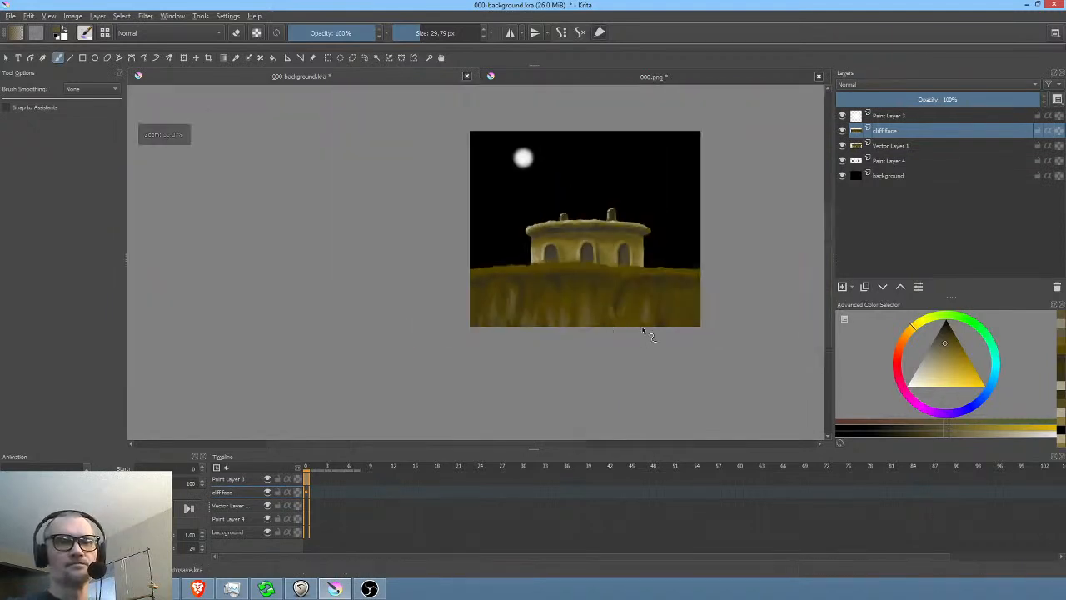
{"action": "scroll", "coordinate": [638, 319], "scroll_direction": "up", "scroll_amount": 3}
{"action": "left_click_drag", "start_coordinate": [630, 316], "coordinate": [665, 327]}
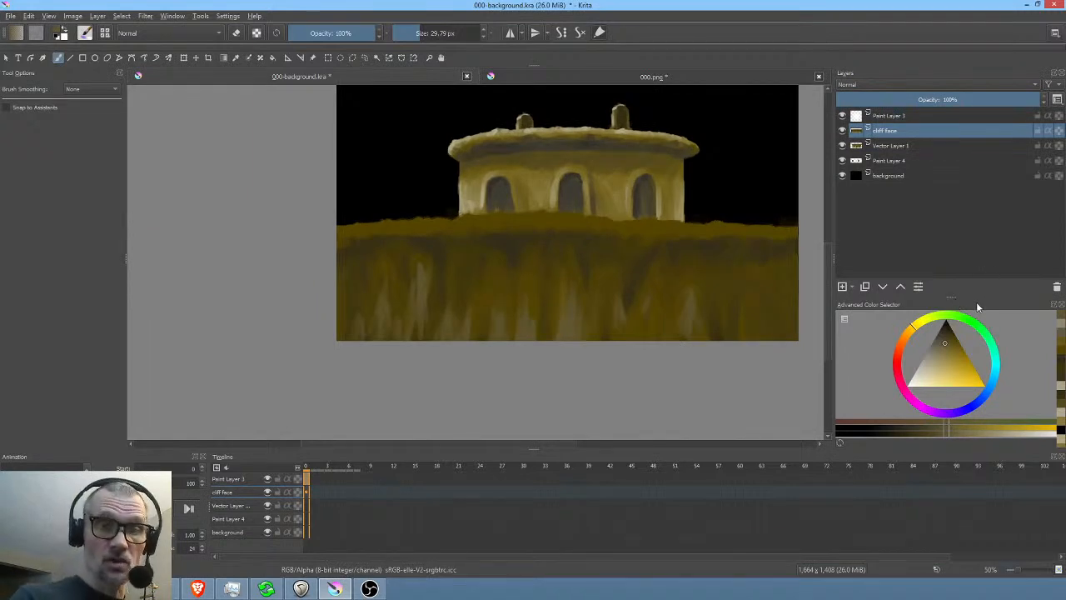
- Sample the dark shadow colour and deepen the uneven shadow band beneath the cliff's top edge across its full width
{"action": "left_click", "coordinate": [702, 247], "text": "ctrl"}
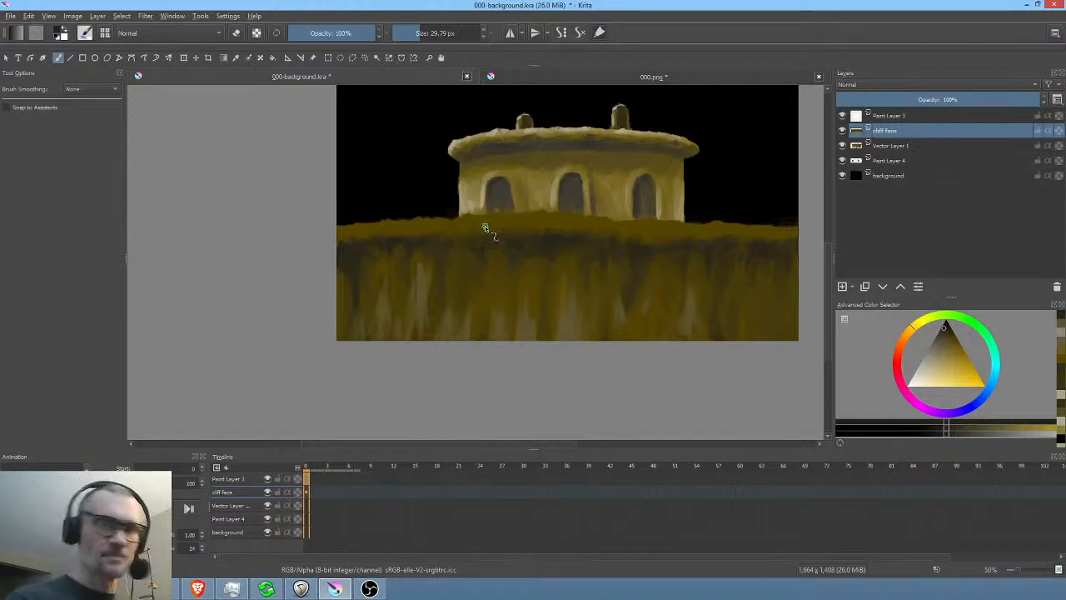
{"action": "left_click_drag", "start_coordinate": [571, 286], "coordinate": [514, 297]}
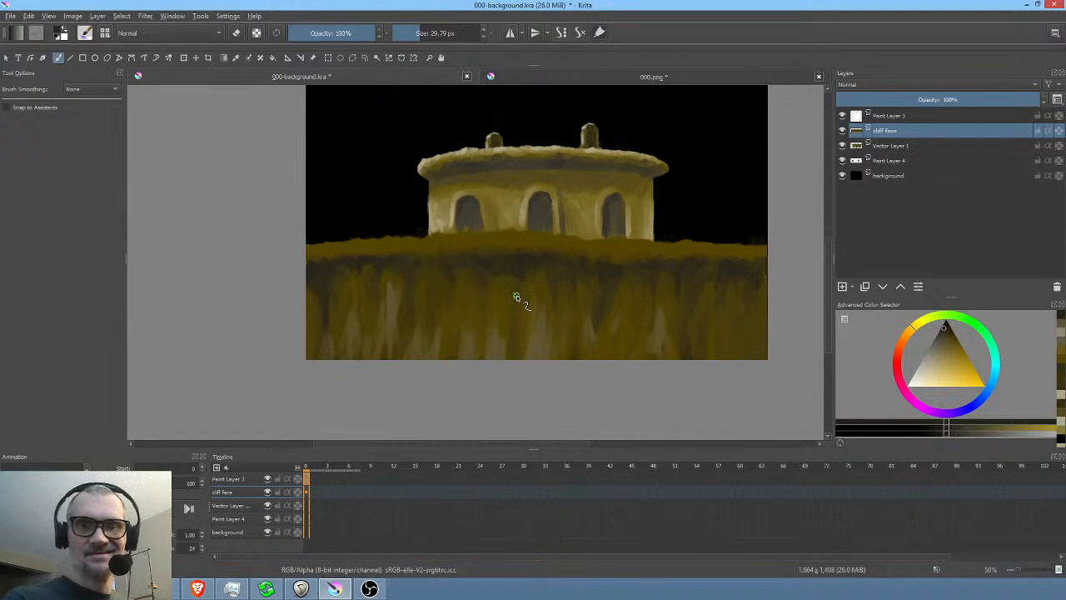
- Choose a dark muted green and paint a short patch near the cliff's bottom edge, right of centre
{"action": "left_click", "coordinate": [971, 324]}
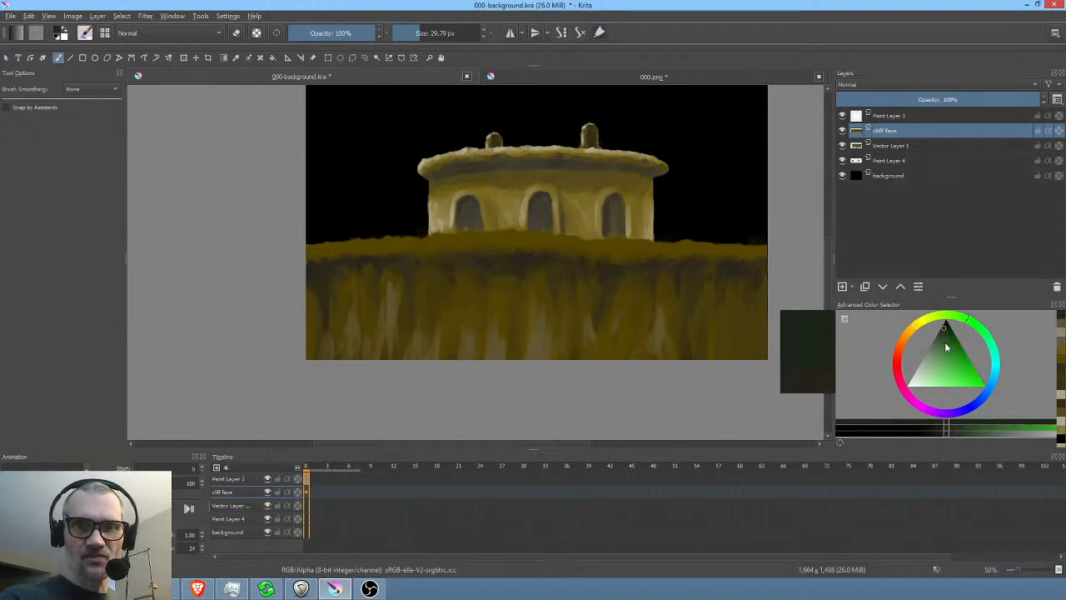
{"action": "left_click", "coordinate": [945, 343]}
{"action": "left_click_drag", "start_coordinate": [576, 321], "coordinate": [576, 341]}
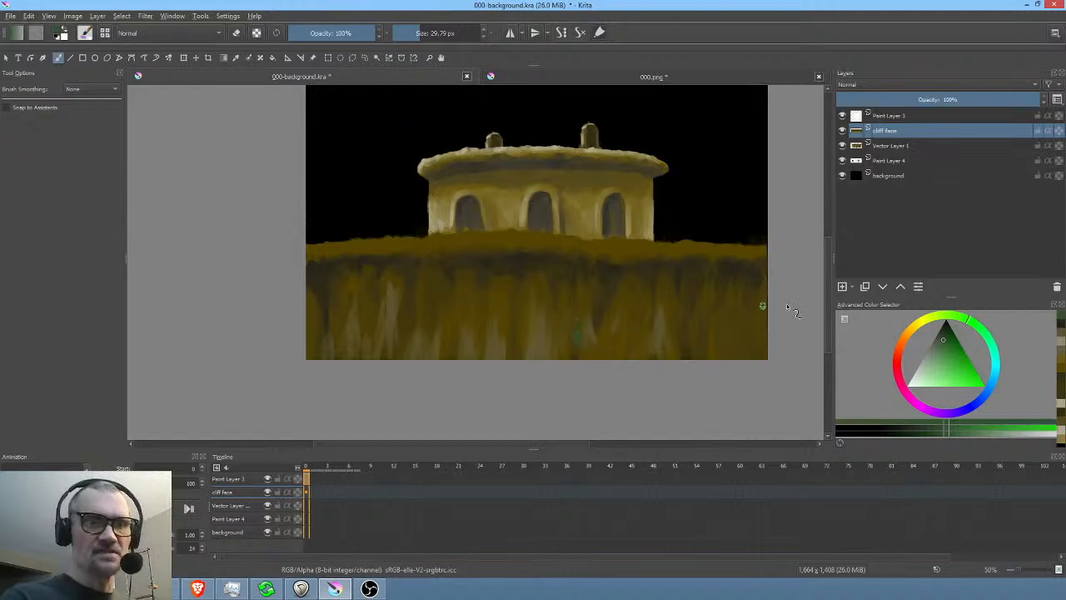
- Darken the green and dab patches between the central streaks along the cliff's bottom edge, reducing the brush size to 22.98 px
{"action": "left_click_drag", "start_coordinate": [942, 348], "coordinate": [940, 334]}
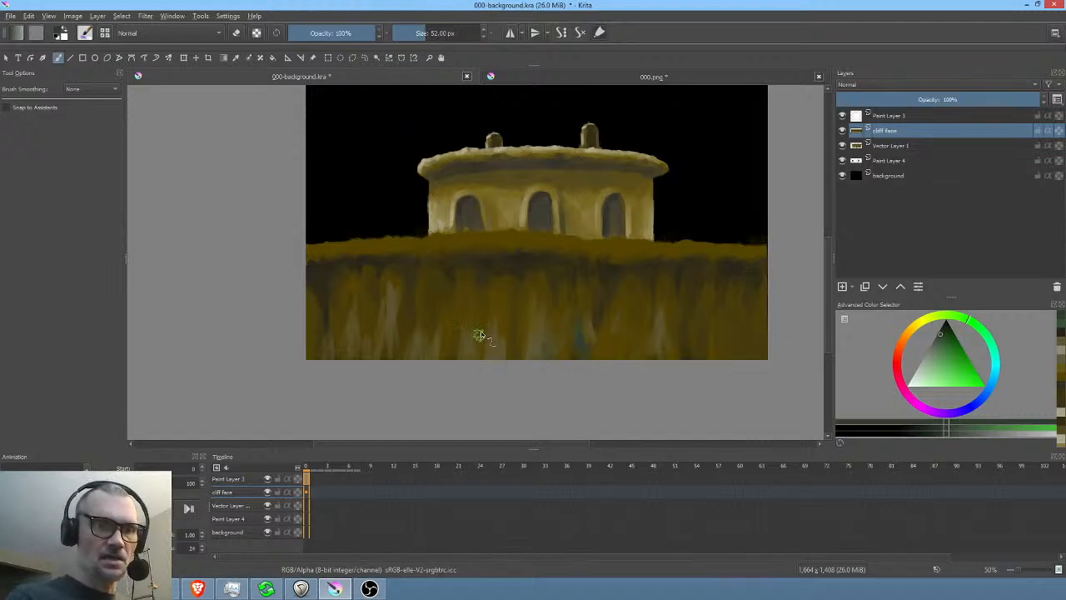
{"action": "scroll", "coordinate": [509, 311], "scroll_direction": "up", "scroll_amount": 4}
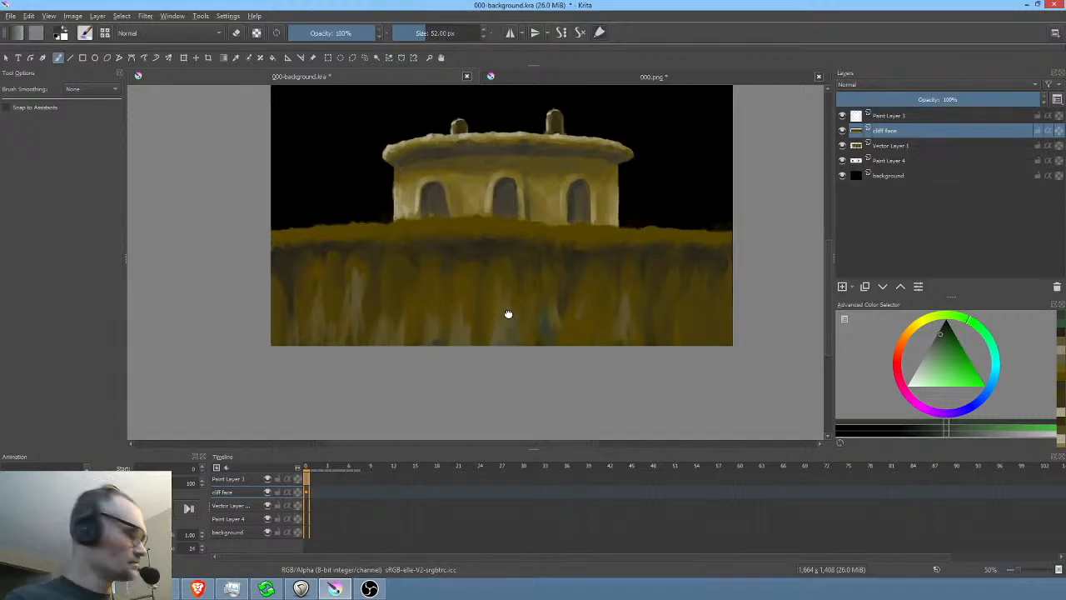
{"action": "scroll", "coordinate": [508, 314], "scroll_direction": "down", "scroll_amount": 3}
{"action": "key", "text": "bracketleft"}
{"action": "key", "text": "bracketleft"}
{"action": "key", "text": "bracketleft"}
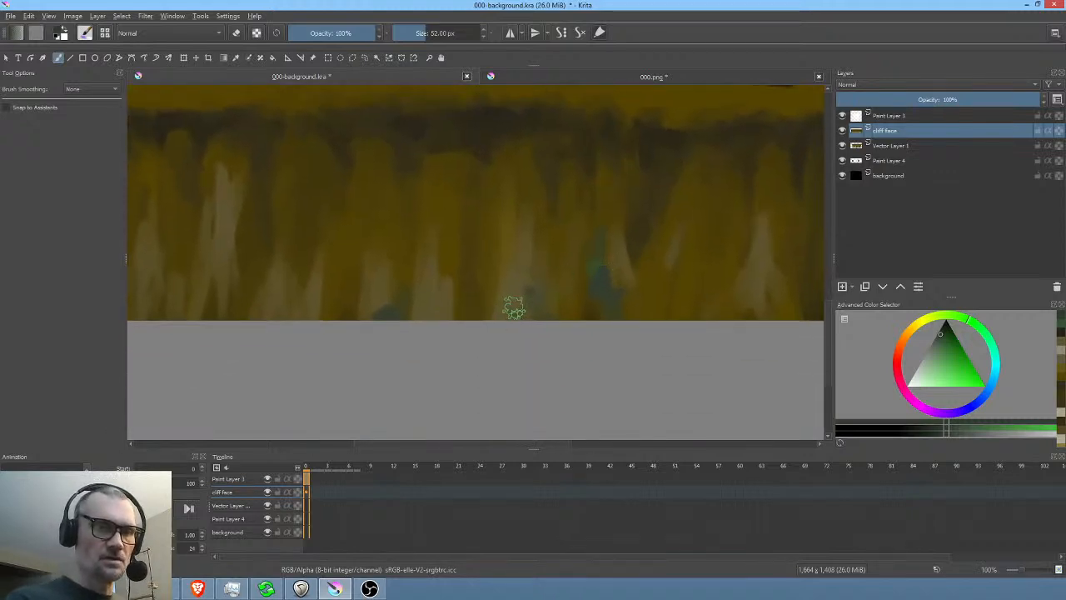
{"action": "left_click_drag", "start_coordinate": [388, 305], "coordinate": [405, 316]}
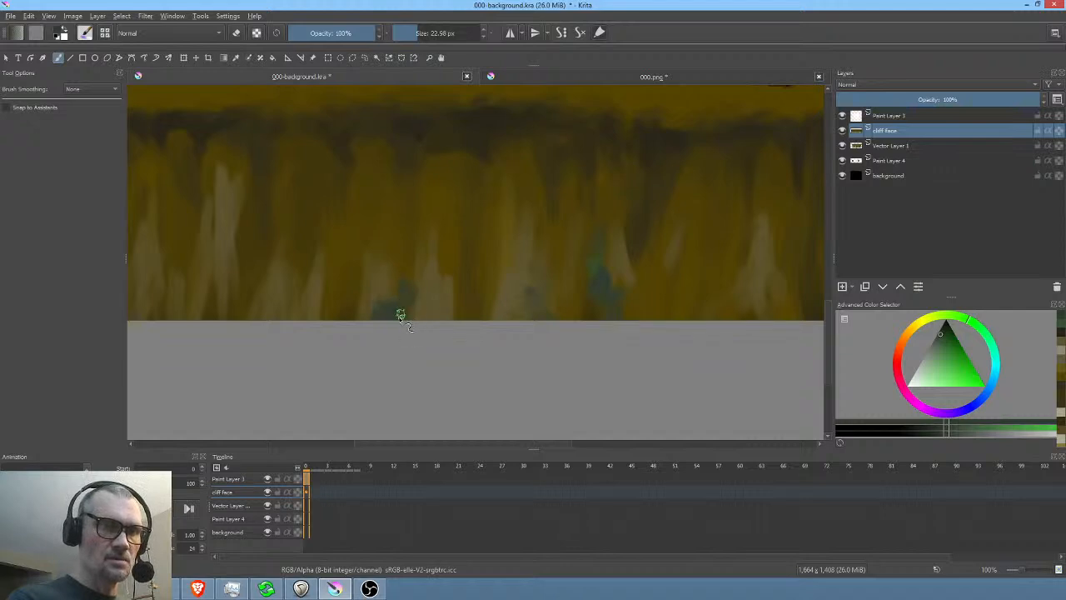
- Add green patches beside the tall left highlight and in the left part of the shadow band, using a slightly darker green
{"action": "left_click_drag", "start_coordinate": [457, 359], "coordinate": [593, 342]}
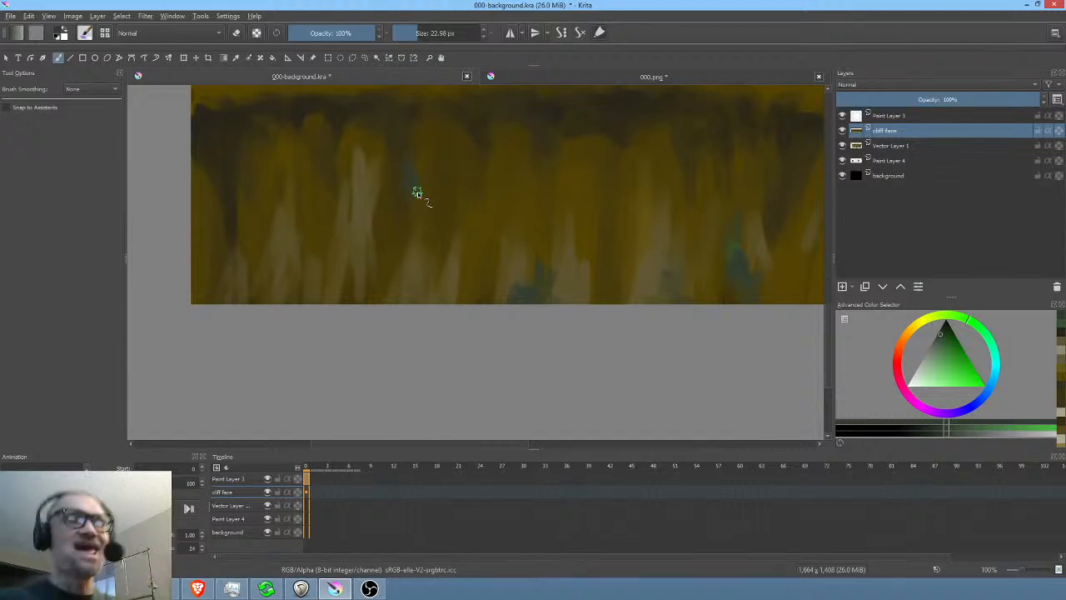
{"action": "scroll", "coordinate": [495, 207], "scroll_direction": "up", "scroll_amount": 3}
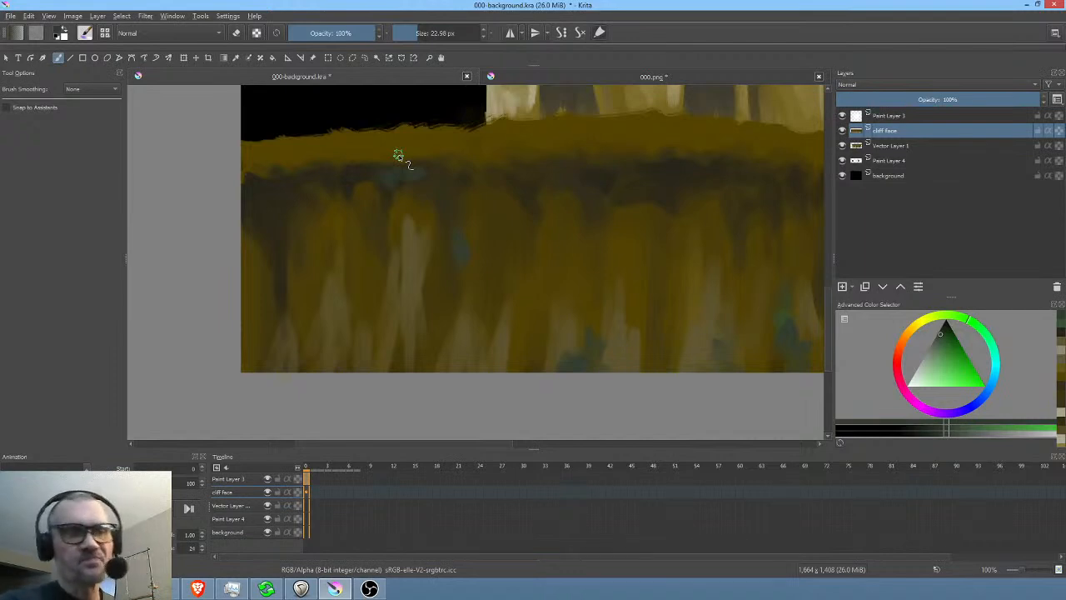
{"action": "left_click", "coordinate": [943, 331]}
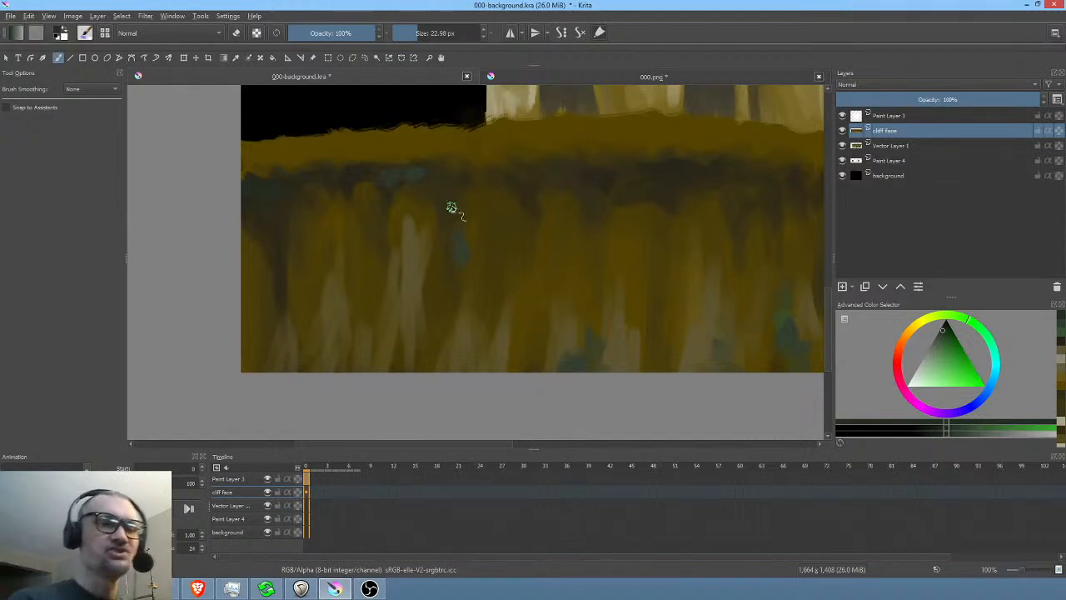
- Dab dark green patches into the shadow band beneath the building's right window and just past its right wall
{"action": "left_click_drag", "start_coordinate": [464, 220], "coordinate": [447, 245]}
{"action": "left_click_drag", "start_coordinate": [654, 248], "coordinate": [485, 275]}
{"action": "left_click_drag", "start_coordinate": [683, 242], "coordinate": [643, 228]}
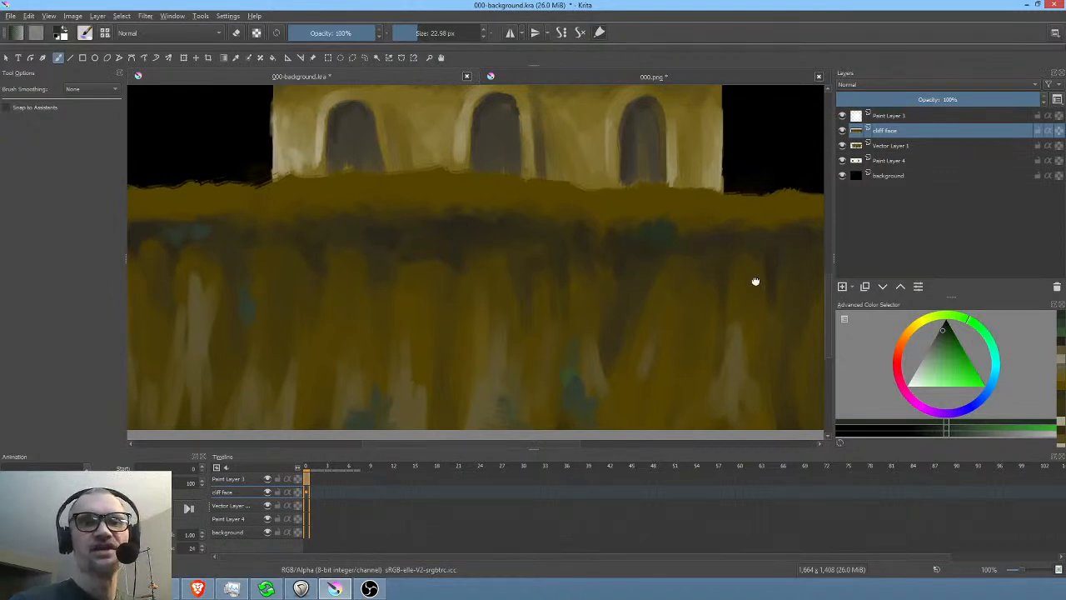
{"action": "left_click_drag", "start_coordinate": [774, 279], "coordinate": [673, 274]}
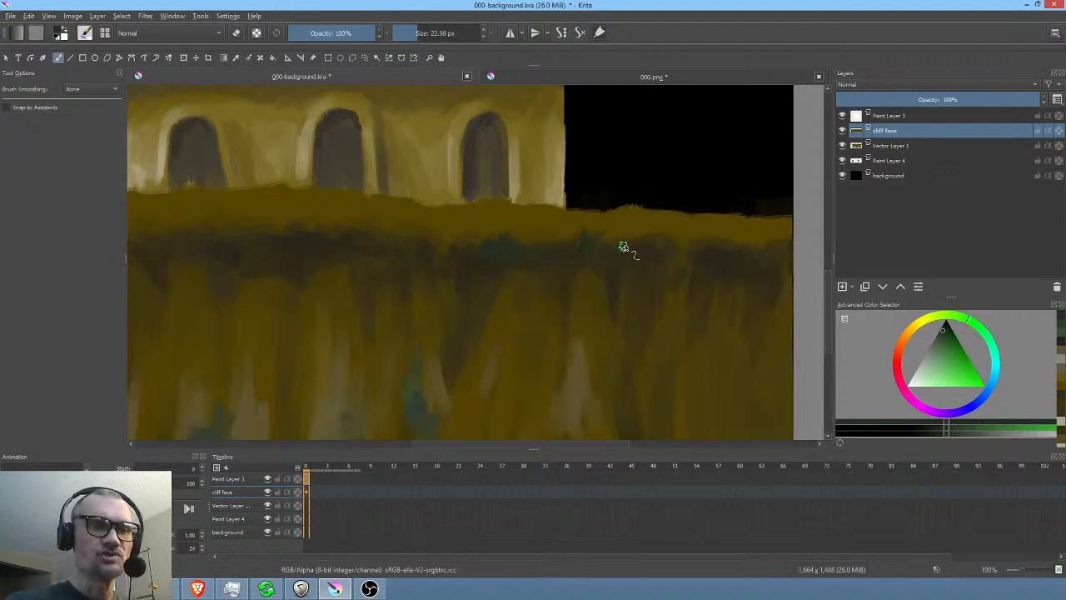
{"action": "mouse_move", "coordinate": [652, 311]}
{"action": "left_mouse_down"}
{"action": "mouse_move", "coordinate": [614, 311]}
{"action": "mouse_move", "coordinate": [725, 288]}
{"action": "left_mouse_up"}
{"action": "left_click_drag", "start_coordinate": [633, 297], "coordinate": [691, 292]}
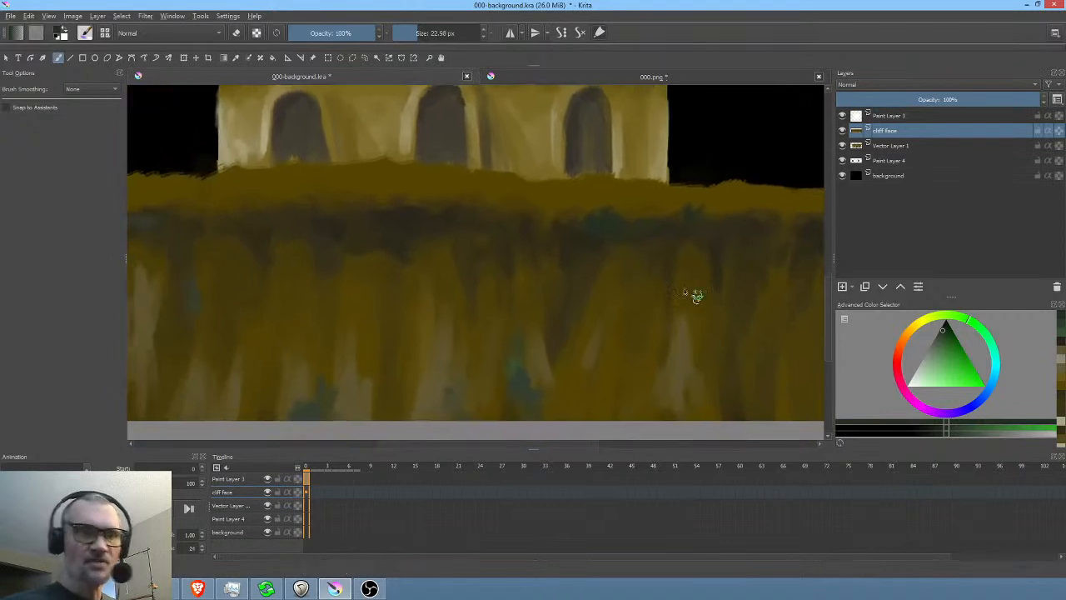
- Reduce the brush to 14.38 px and paint thin dark green strokes between the left highlights and down the far-left shadow
{"action": "left_click_drag", "start_coordinate": [567, 264], "coordinate": [585, 257]}
{"action": "left_click_drag", "start_coordinate": [474, 273], "coordinate": [574, 231]}
{"action": "left_click_drag", "start_coordinate": [431, 289], "coordinate": [465, 289]}
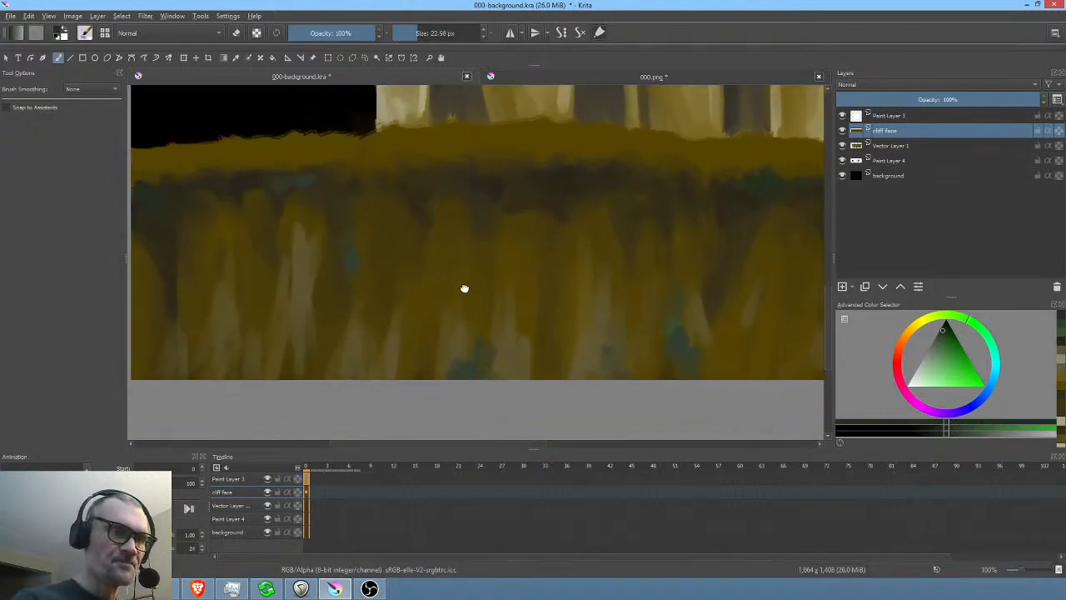
{"action": "key", "text": "bracketleft"}
{"action": "key", "text": "bracketleft"}
{"action": "key", "text": "bracketleft"}
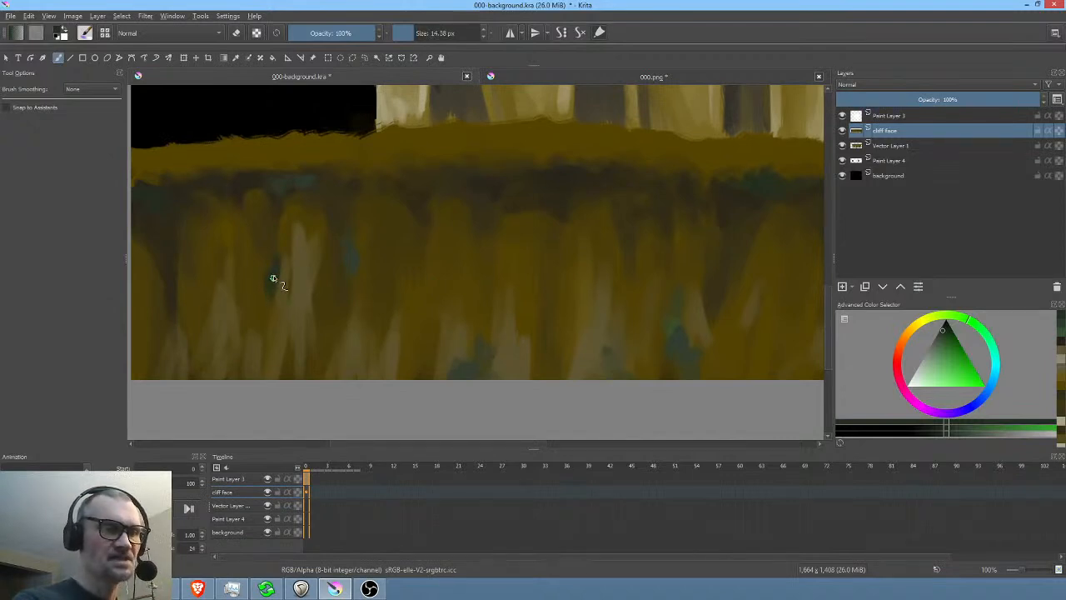
{"action": "left_click_drag", "start_coordinate": [483, 309], "coordinate": [594, 317]}
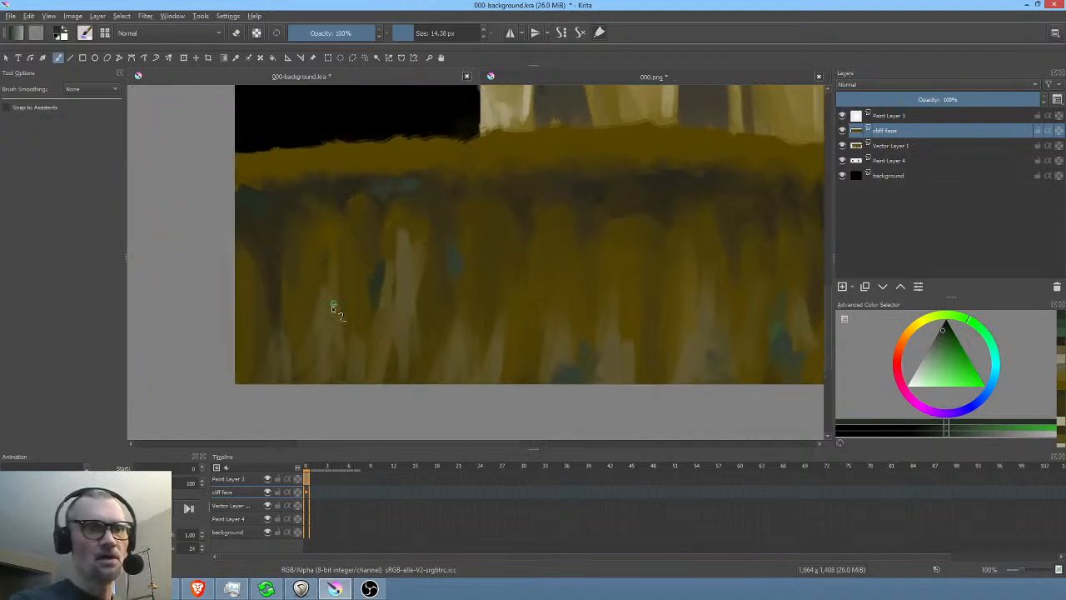
{"action": "mouse_move", "coordinate": [339, 302]}
{"action": "left_mouse_down"}
{"action": "mouse_move", "coordinate": [344, 349]}
{"action": "mouse_move", "coordinate": [339, 309]}
{"action": "left_mouse_up"}
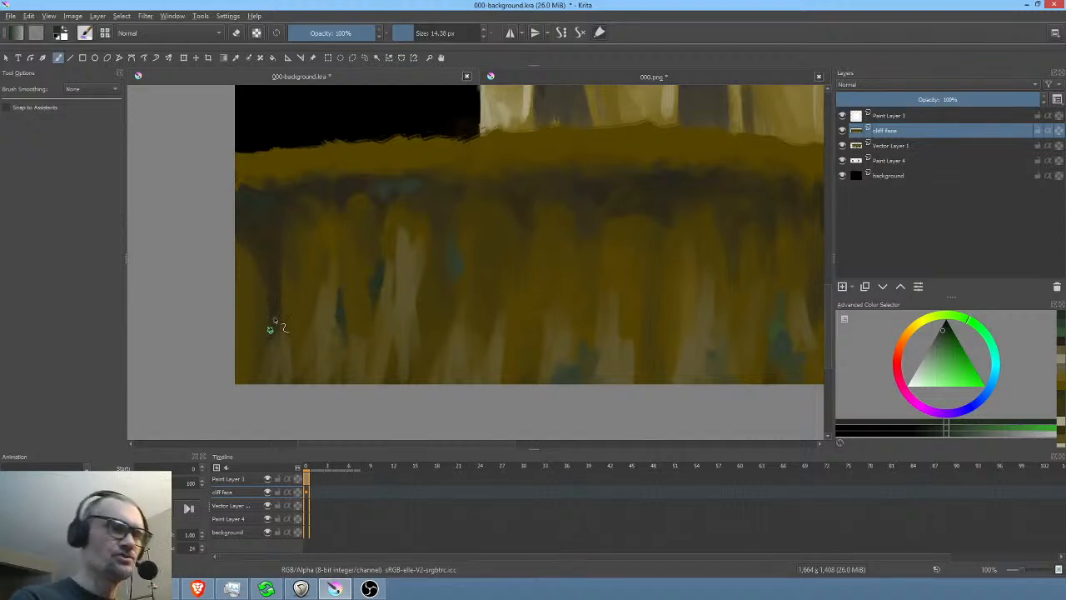
{"action": "mouse_move", "coordinate": [263, 314]}
{"action": "left_mouse_down"}
{"action": "mouse_move", "coordinate": [272, 297]}
{"action": "mouse_move", "coordinate": [270, 358]}
{"action": "left_mouse_up"}
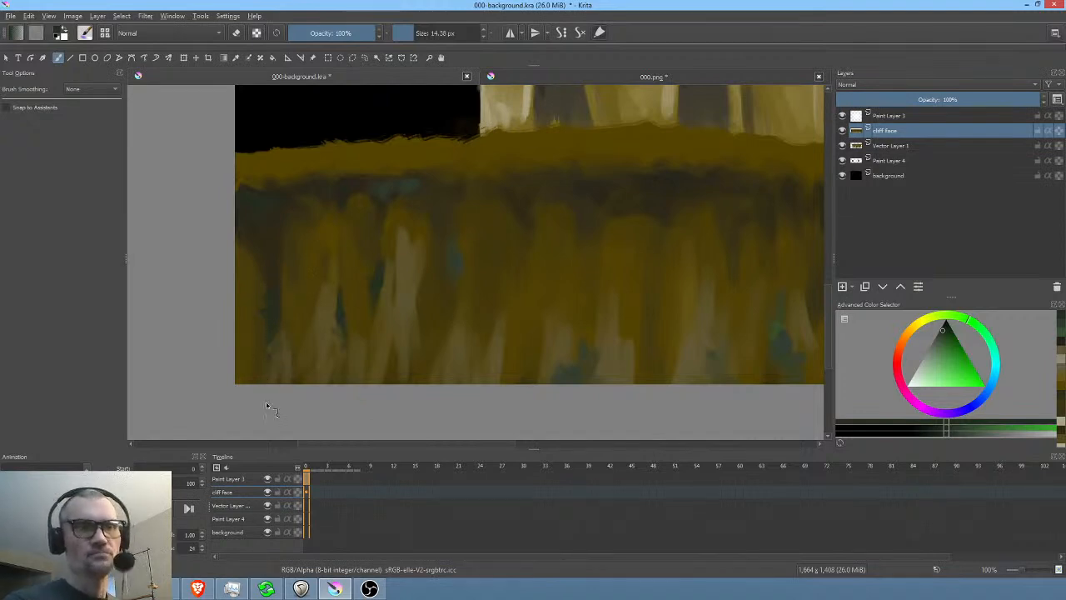
- Add small dark green strokes among the pale streaks along the left half of the cliff's bottom edge
{"action": "left_click_drag", "start_coordinate": [512, 283], "coordinate": [478, 293]}
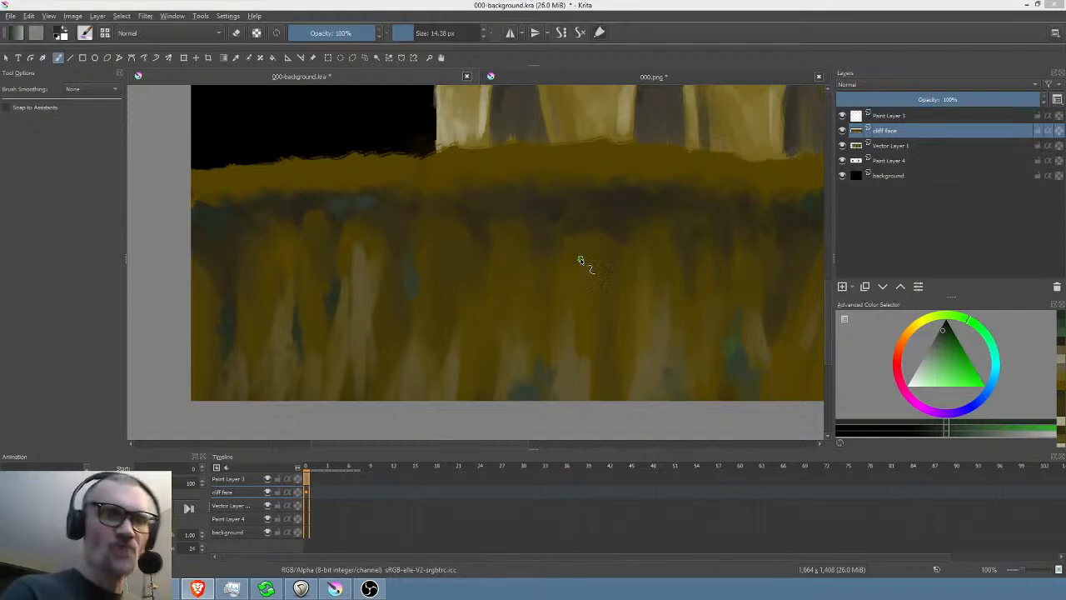
{"action": "left_click_drag", "start_coordinate": [574, 252], "coordinate": [613, 264]}
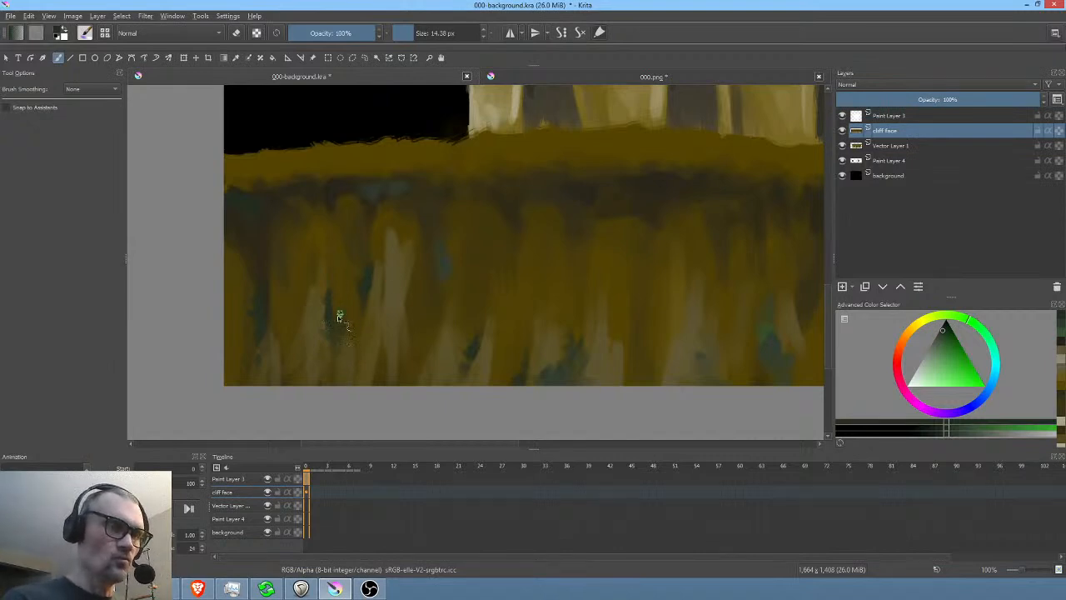
{"action": "left_click_drag", "start_coordinate": [586, 298], "coordinate": [659, 255]}
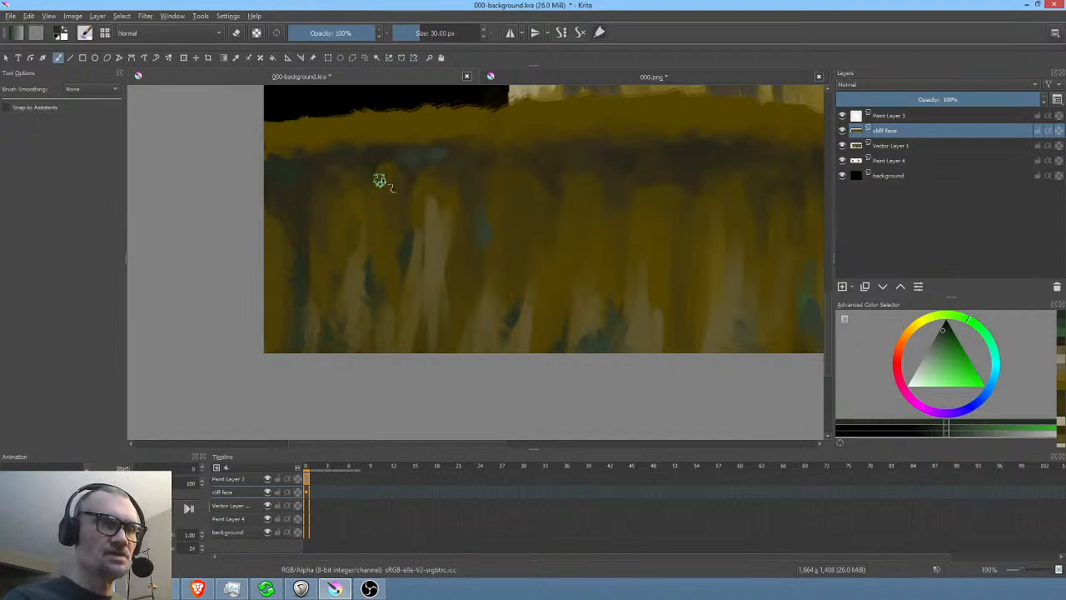
- Paint narrow dark green strokes up the middle of the cliff face and around the base of its right-hand streaks
{"action": "mouse_move", "coordinate": [647, 269]}
{"action": "left_mouse_down"}
{"action": "mouse_move", "coordinate": [555, 297]}
{"action": "mouse_move", "coordinate": [518, 273]}
{"action": "left_mouse_up"}
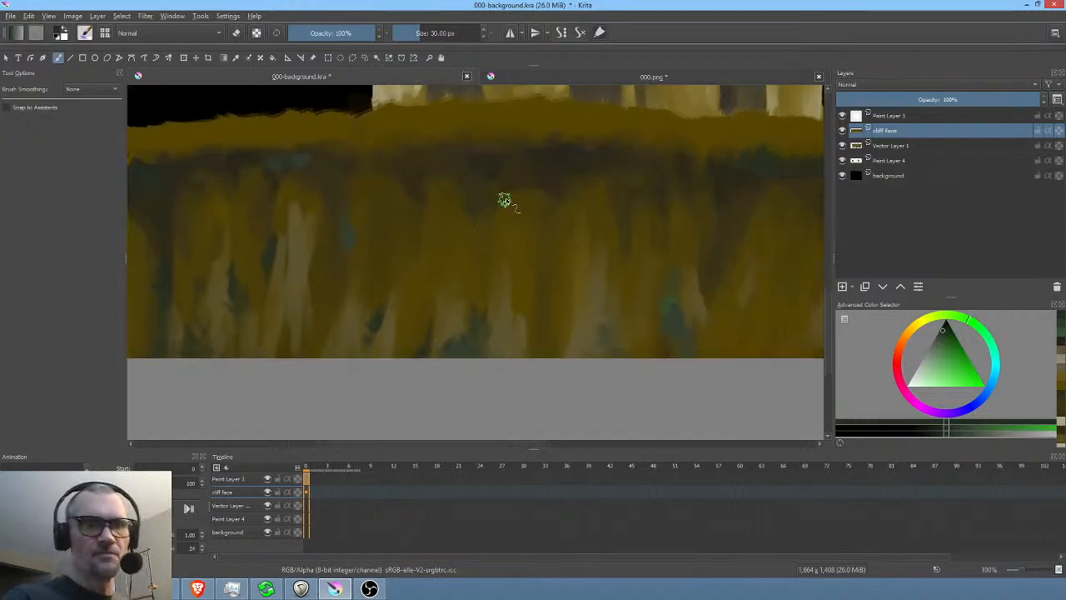
{"action": "mouse_move", "coordinate": [502, 259]}
{"action": "left_mouse_down"}
{"action": "mouse_move", "coordinate": [619, 302]}
{"action": "mouse_move", "coordinate": [402, 285]}
{"action": "mouse_move", "coordinate": [401, 307]}
{"action": "left_mouse_up"}
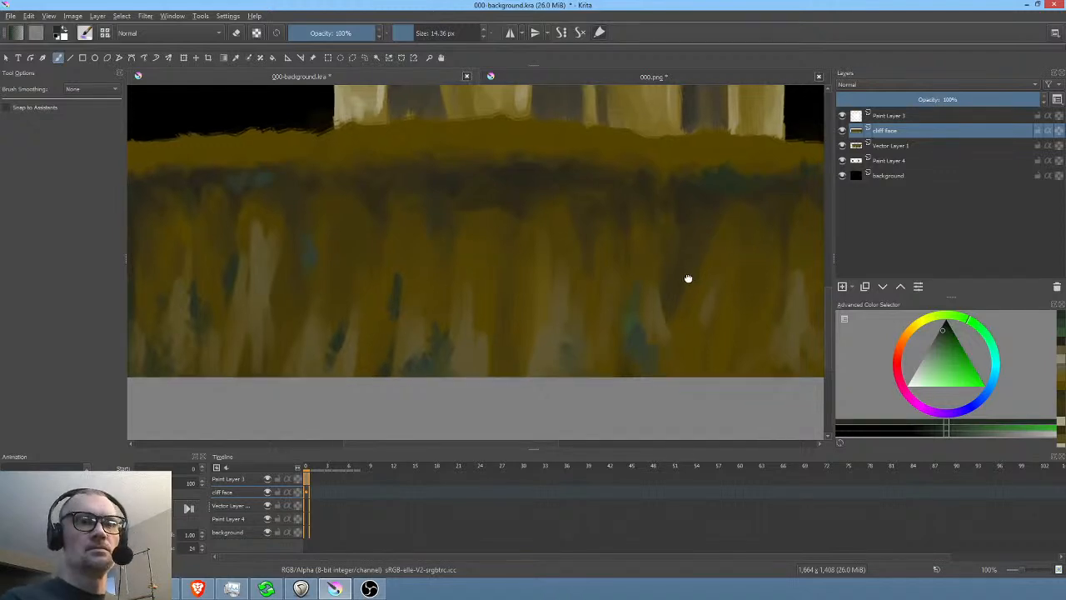
{"action": "scroll", "coordinate": [670, 254], "scroll_direction": "down", "scroll_amount": 1}
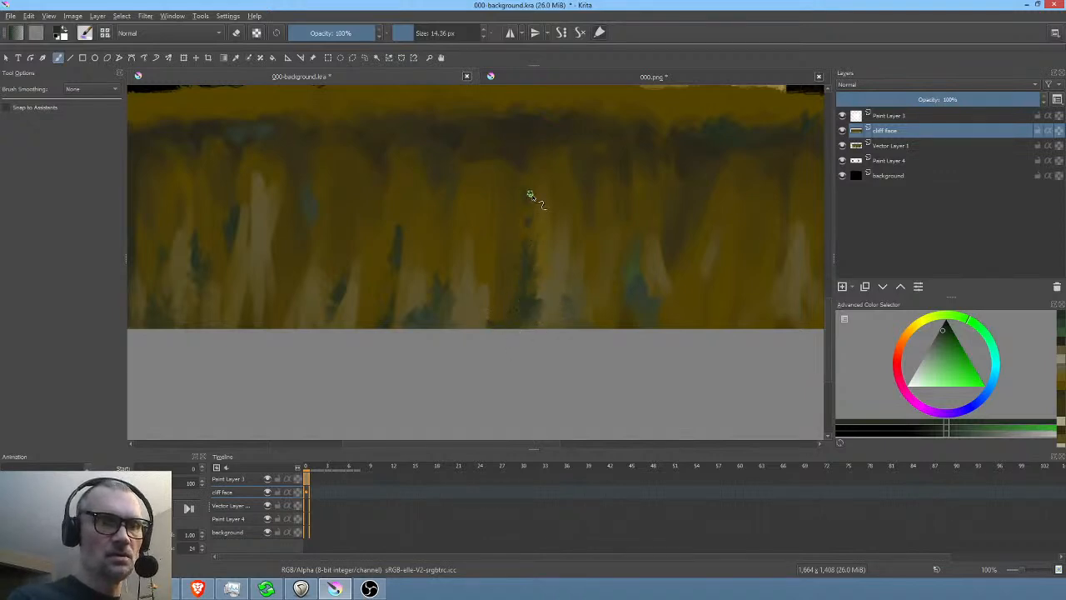
{"action": "left_click_drag", "start_coordinate": [679, 279], "coordinate": [592, 330]}
{"action": "scroll", "coordinate": [592, 330], "scroll_direction": "down", "scroll_amount": 3}
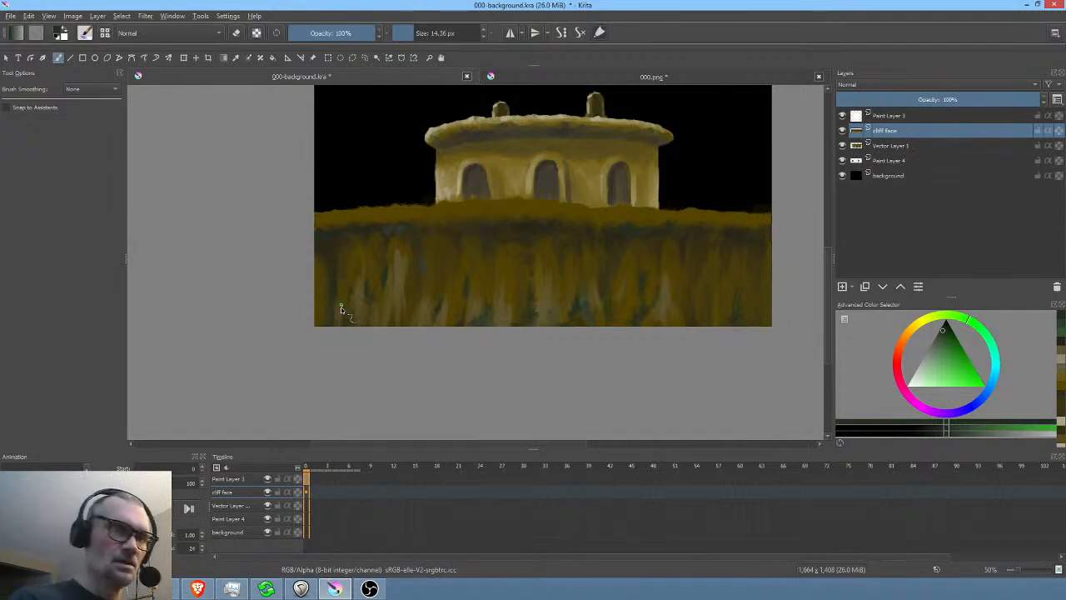
- Sample the cliff top's golden brown and shift its hue to yellow-green for painting the top edge
{"action": "mouse_move", "coordinate": [605, 347]}
{"action": "left_mouse_down"}
{"action": "mouse_move", "coordinate": [592, 380]}
{"action": "mouse_move", "coordinate": [611, 374]}
{"action": "left_mouse_up"}
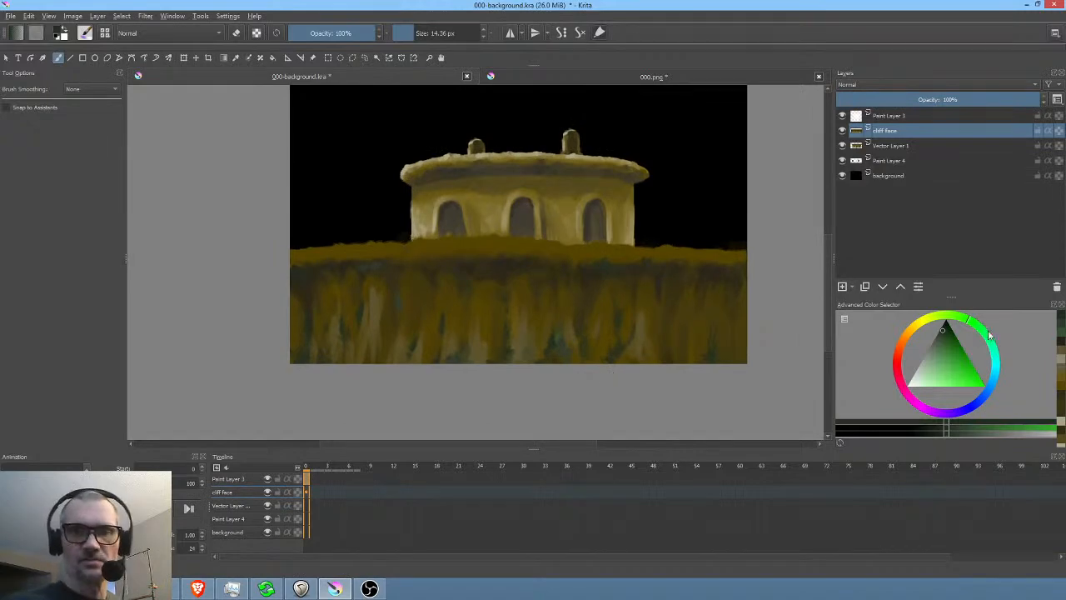
{"action": "left_click", "coordinate": [671, 250], "text": "ctrl"}
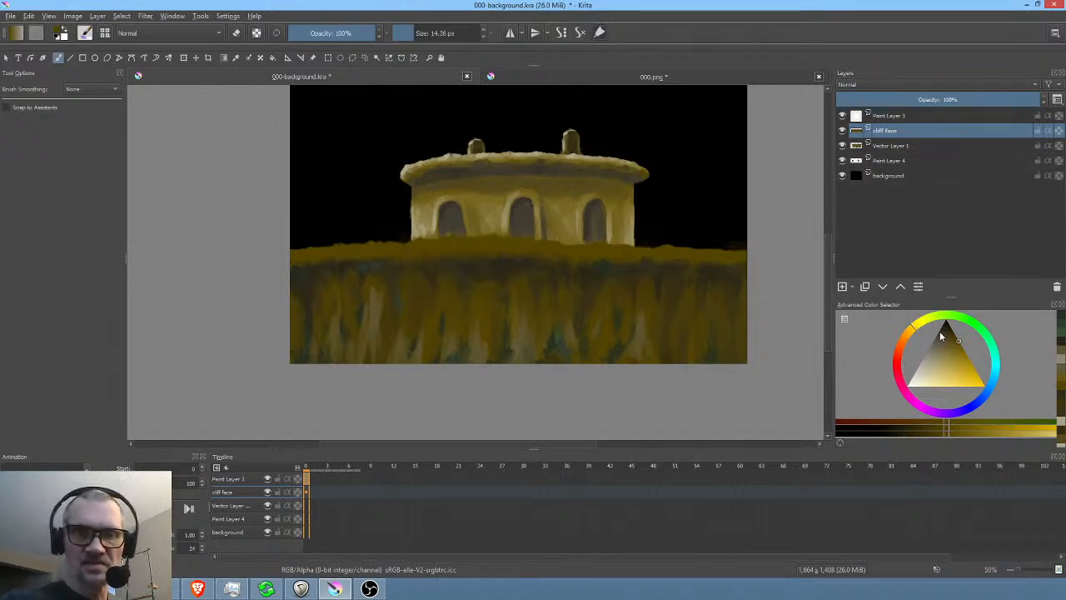
{"action": "left_click_drag", "start_coordinate": [922, 323], "coordinate": [948, 320]}
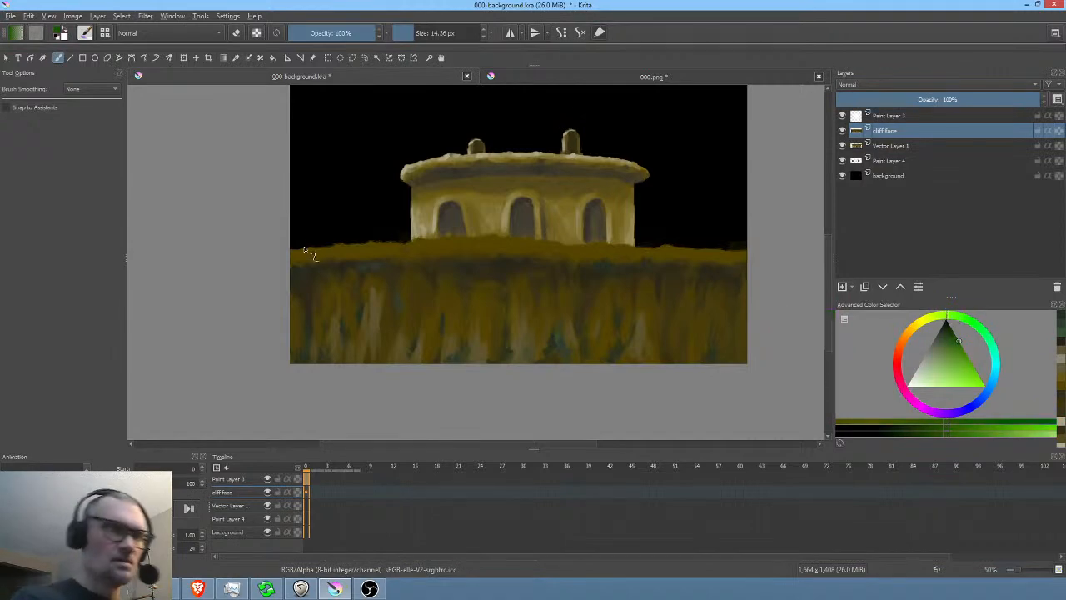
- Paint short mid-green grass tufts along the cliff's top edge and house base on the cliff face layer with the 14.36 px brush
{"action": "left_click_drag", "start_coordinate": [308, 248], "coordinate": [379, 244]}
{"action": "left_click_drag", "start_coordinate": [580, 254], "coordinate": [485, 271]}
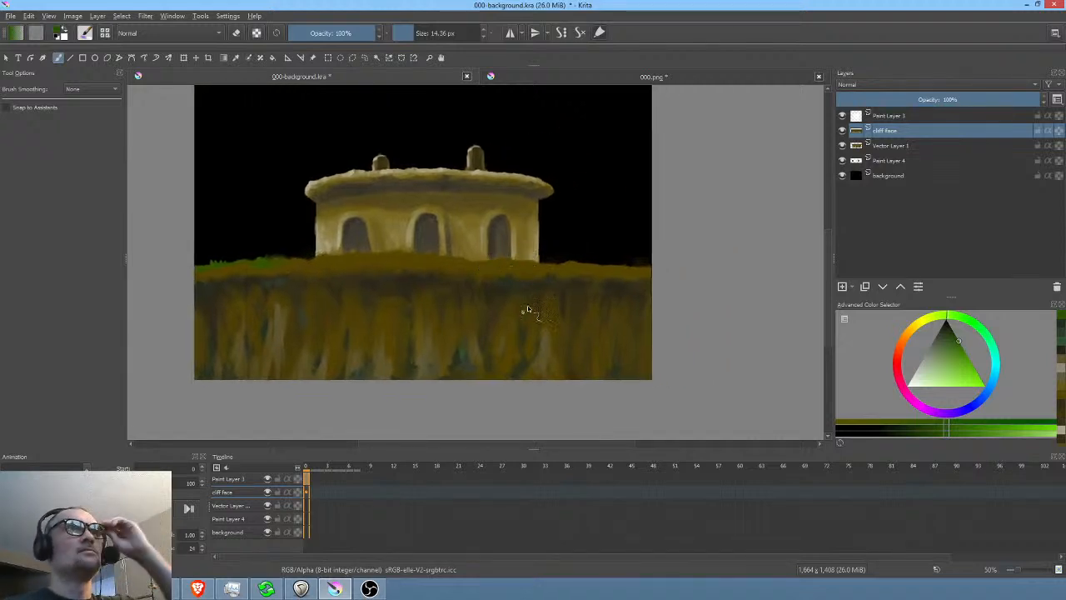
{"action": "mouse_move", "coordinate": [597, 262]}
{"action": "left_mouse_down"}
{"action": "mouse_move", "coordinate": [649, 268]}
{"action": "mouse_move", "coordinate": [600, 265]}
{"action": "left_mouse_up"}
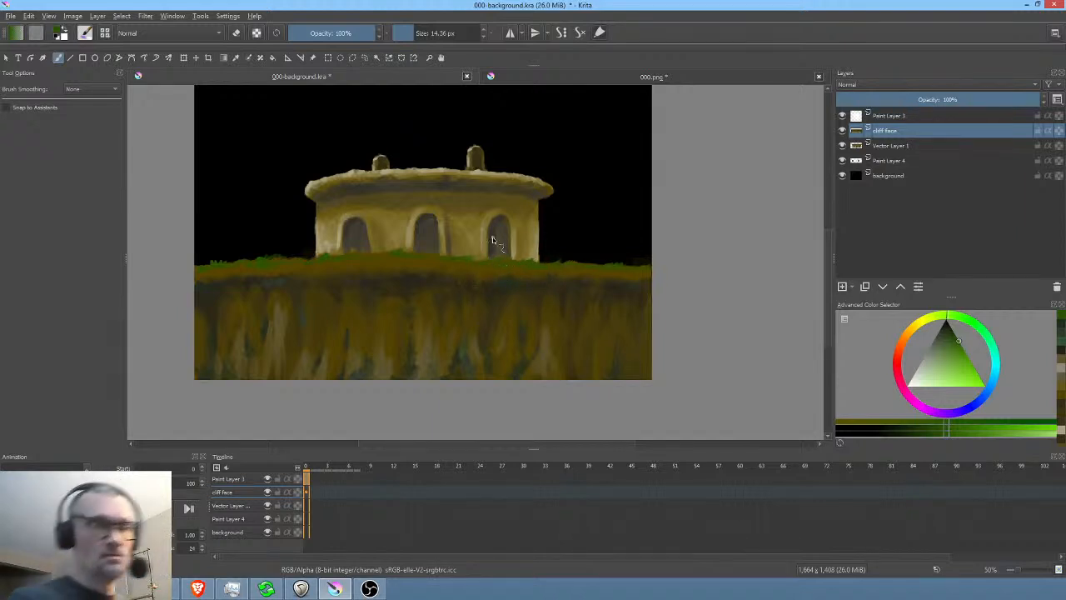
{"action": "left_click_drag", "start_coordinate": [464, 251], "coordinate": [512, 255]}
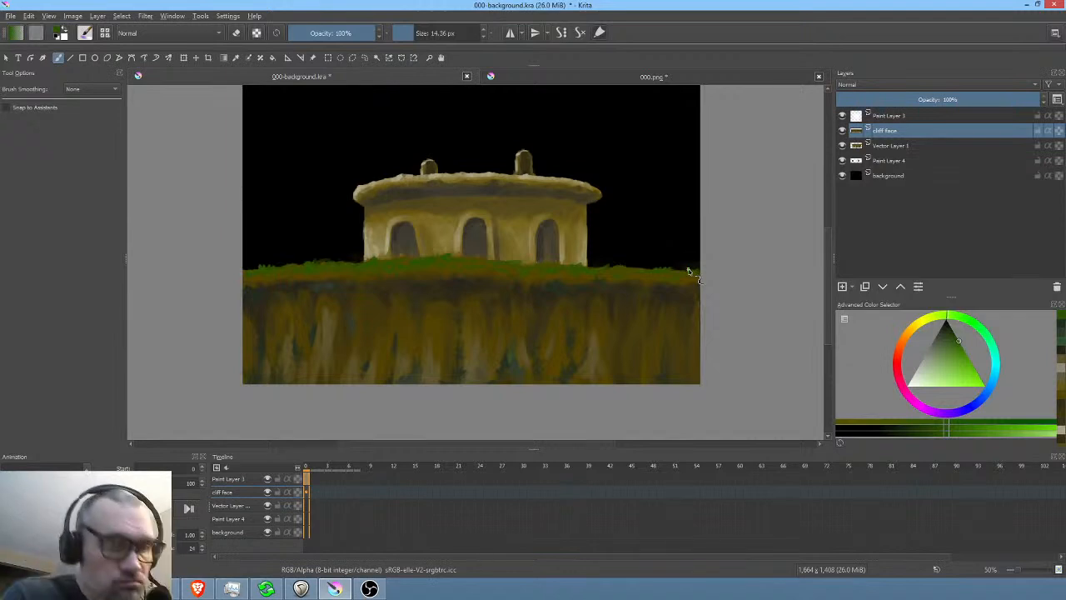
- Choose a paler, less saturated green and add highlight tufts along the grass edge on both sides of the house
{"action": "left_click", "coordinate": [944, 354]}
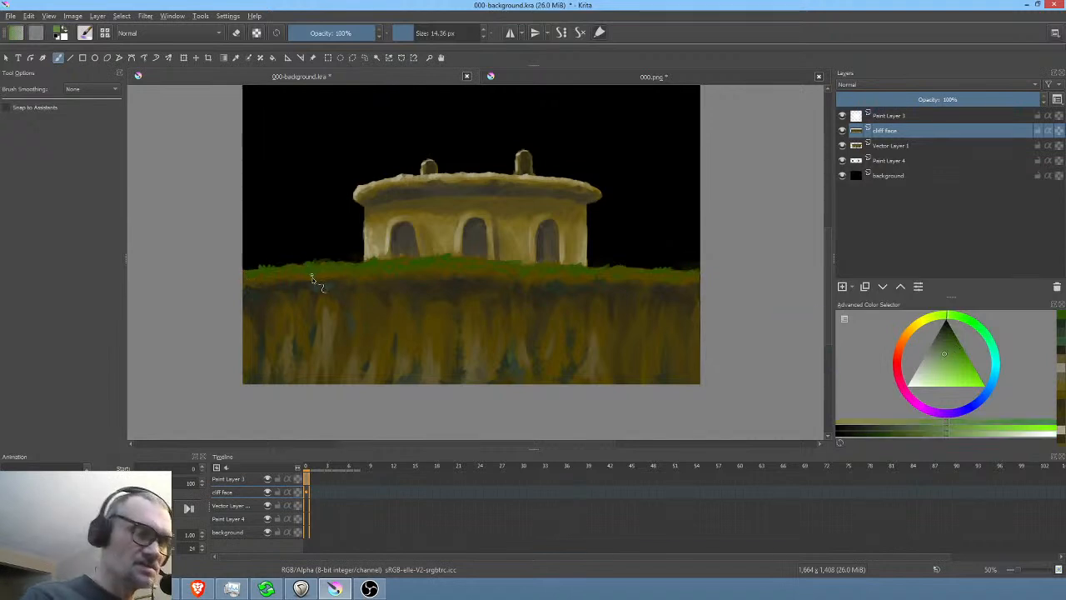
{"action": "scroll", "coordinate": [388, 250], "scroll_direction": "up", "scroll_amount": 3}
{"action": "left_click_drag", "start_coordinate": [435, 263], "coordinate": [442, 270]}
{"action": "mouse_move", "coordinate": [248, 279]}
{"action": "left_mouse_down"}
{"action": "mouse_move", "coordinate": [321, 261]}
{"action": "mouse_move", "coordinate": [446, 273]}
{"action": "left_mouse_up"}
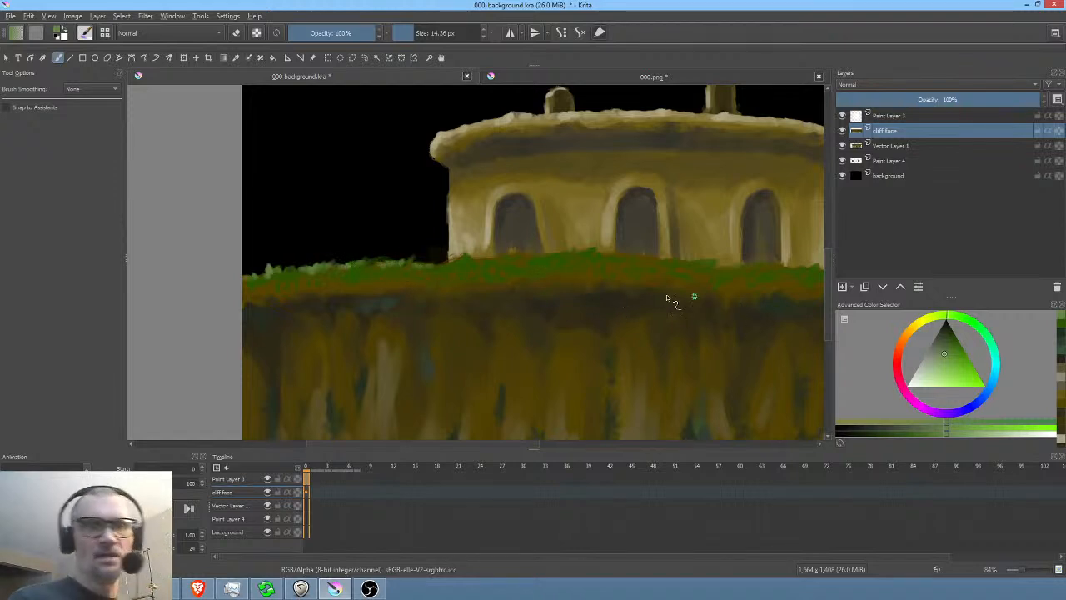
{"action": "left_click_drag", "start_coordinate": [708, 301], "coordinate": [602, 300]}
{"action": "left_click_drag", "start_coordinate": [328, 264], "coordinate": [356, 257]}
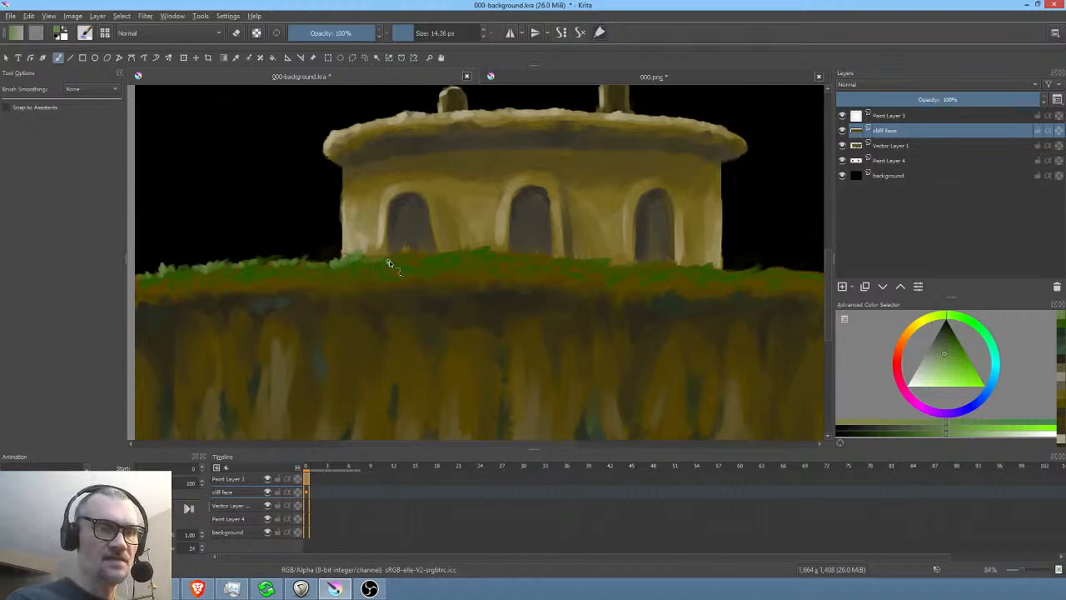
{"action": "left_click_drag", "start_coordinate": [687, 289], "coordinate": [549, 299]}
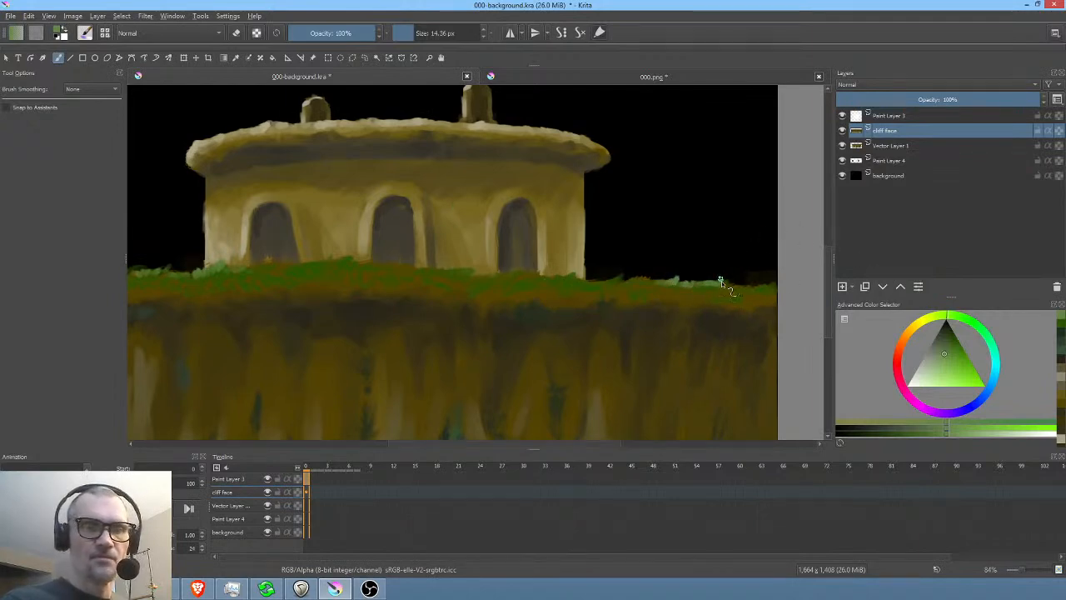
{"action": "mouse_move", "coordinate": [724, 288]}
{"action": "left_mouse_down"}
{"action": "mouse_move", "coordinate": [775, 290]}
{"action": "mouse_move", "coordinate": [743, 293]}
{"action": "mouse_move", "coordinate": [772, 279]}
{"action": "mouse_move", "coordinate": [749, 289]}
{"action": "left_mouse_up"}
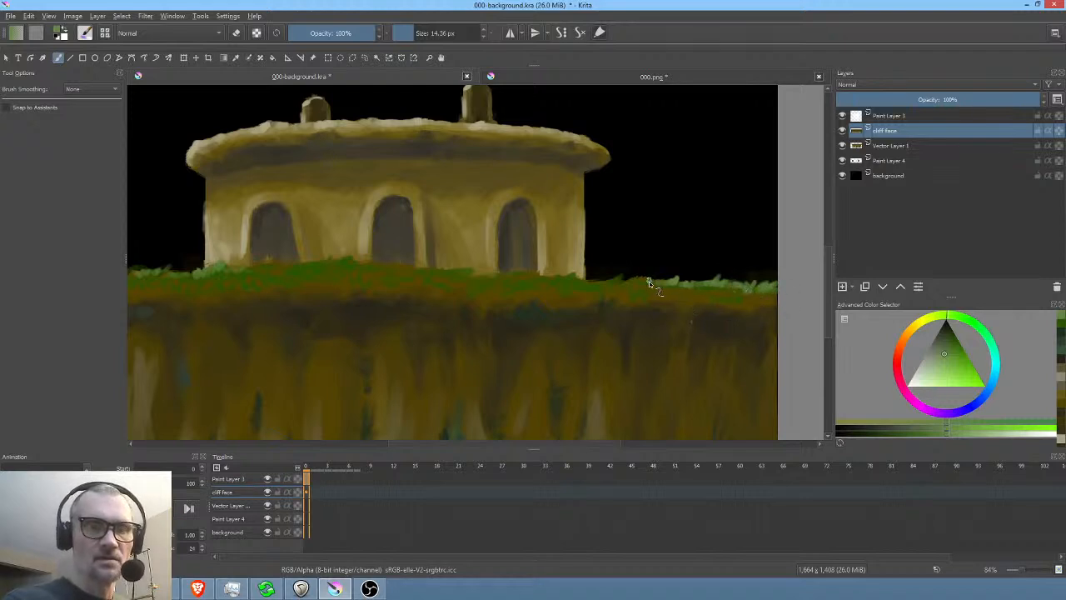
- Choose darker, muted greens and shade the lower part of the grass at the cliff's far left end
{"action": "left_click_drag", "start_coordinate": [466, 325], "coordinate": [578, 334]}
{"action": "left_click_drag", "start_coordinate": [374, 311], "coordinate": [506, 319]}
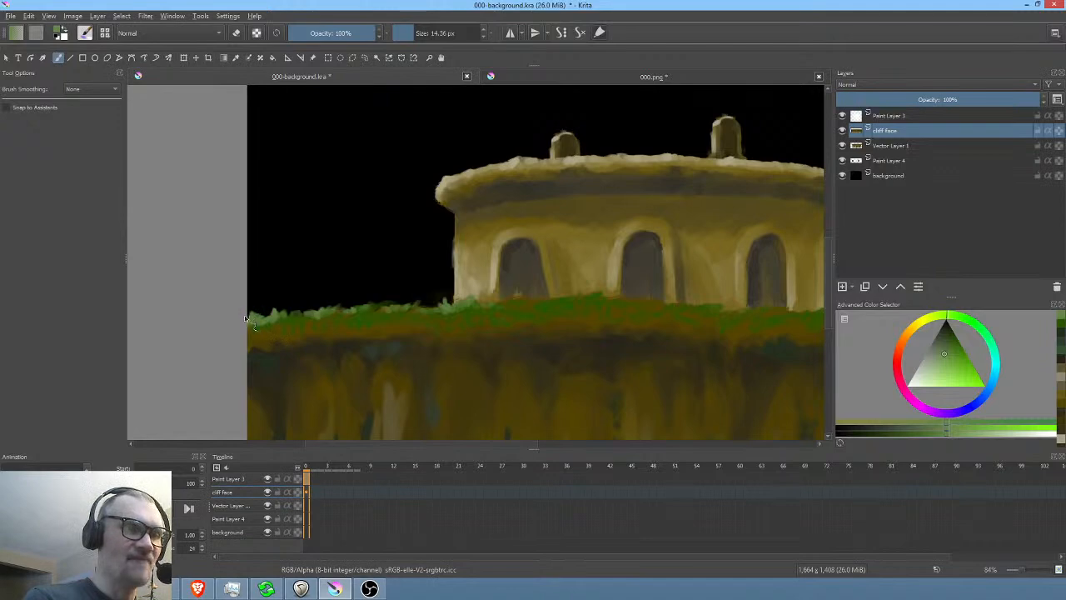
{"action": "left_click_drag", "start_coordinate": [946, 356], "coordinate": [954, 348]}
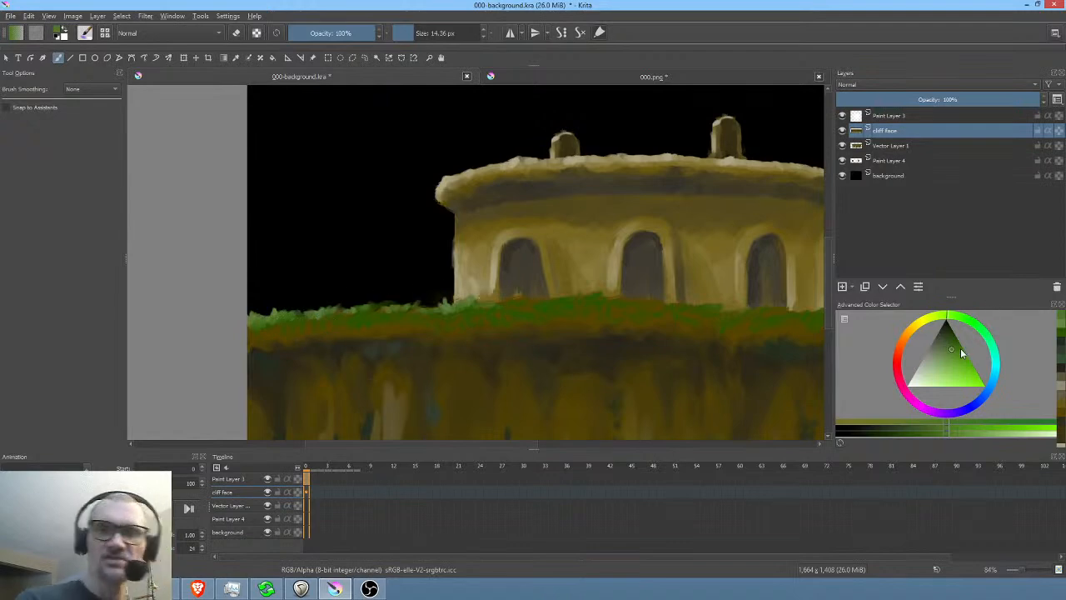
{"action": "left_click_drag", "start_coordinate": [967, 347], "coordinate": [946, 340]}
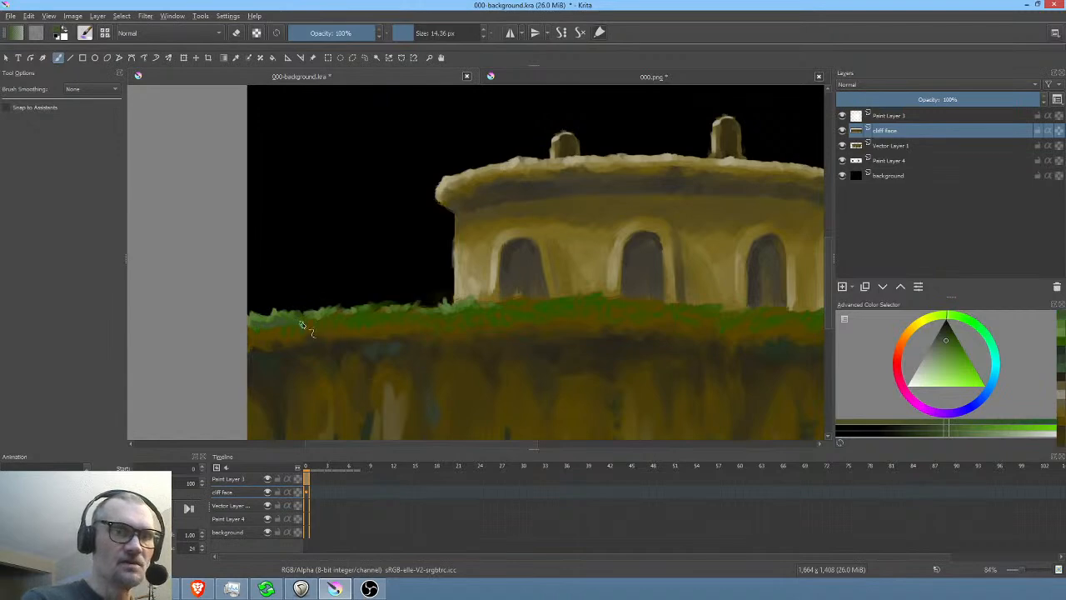
{"action": "left_click_drag", "start_coordinate": [946, 345], "coordinate": [955, 322]}
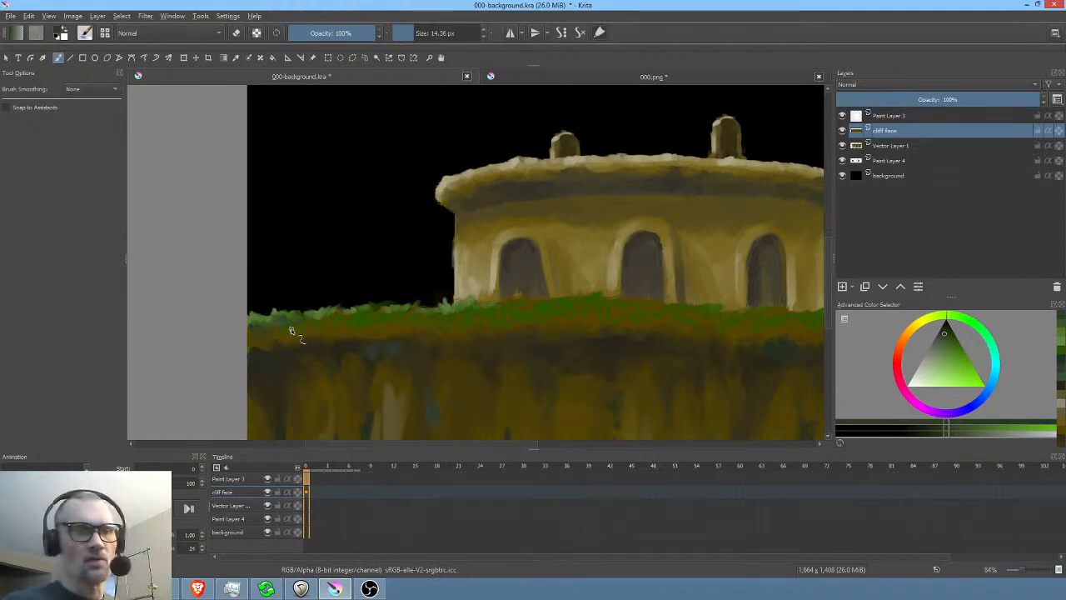
- Sample brown and green tones from the painting and blend muted green grass over the cliff's rim on both sides of the house
{"action": "left_click", "coordinate": [358, 334], "text": "ctrl"}
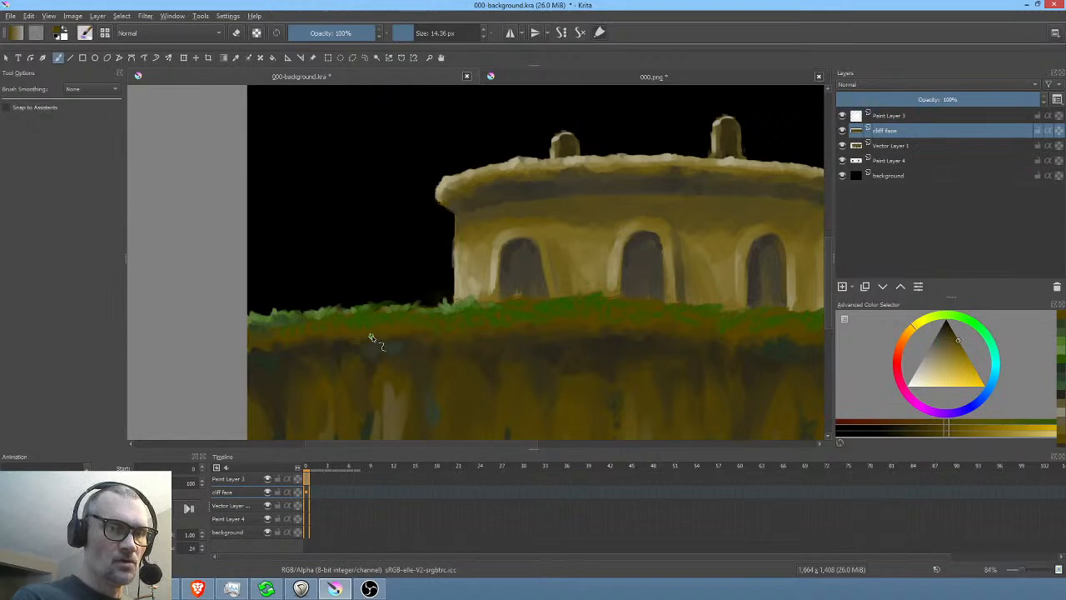
{"action": "left_click", "coordinate": [426, 314], "text": "ctrl"}
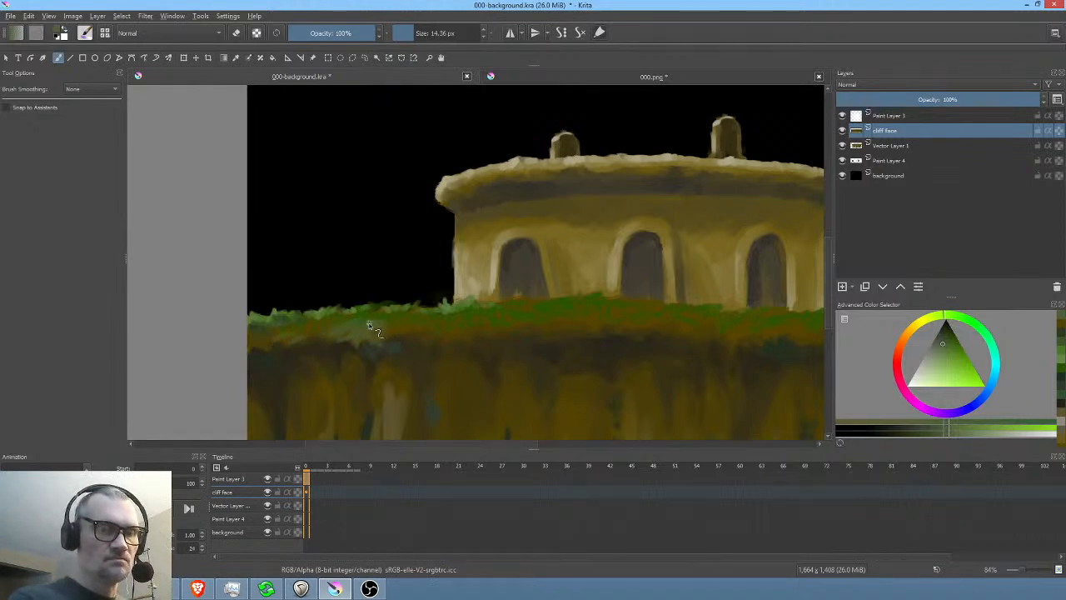
{"action": "mouse_move", "coordinate": [637, 303]}
{"action": "left_mouse_down"}
{"action": "mouse_move", "coordinate": [597, 267]}
{"action": "mouse_move", "coordinate": [598, 276]}
{"action": "left_mouse_up"}
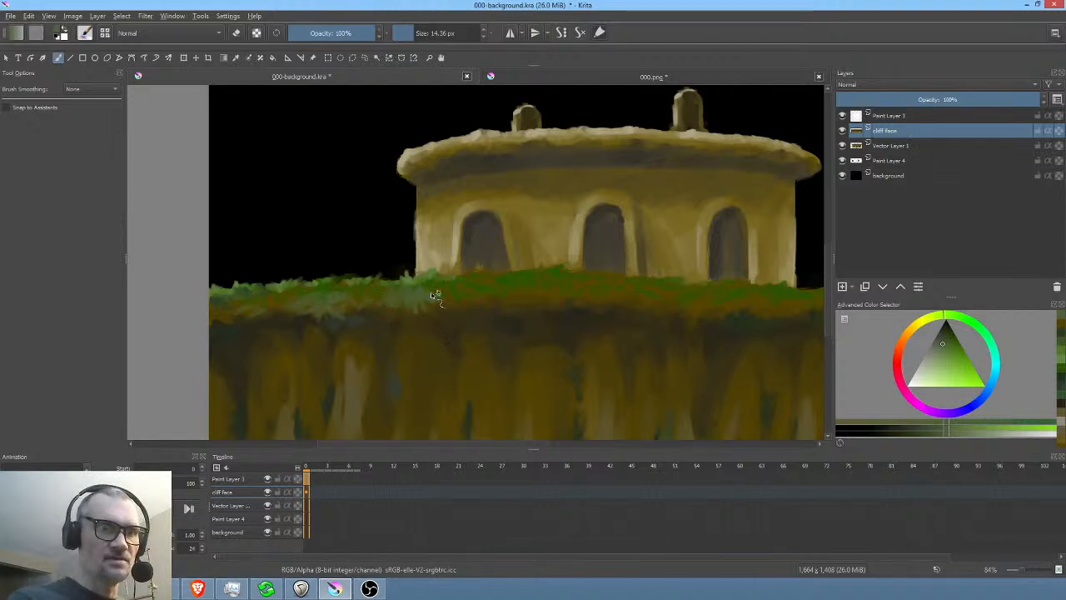
{"action": "left_click_drag", "start_coordinate": [558, 285], "coordinate": [512, 278]}
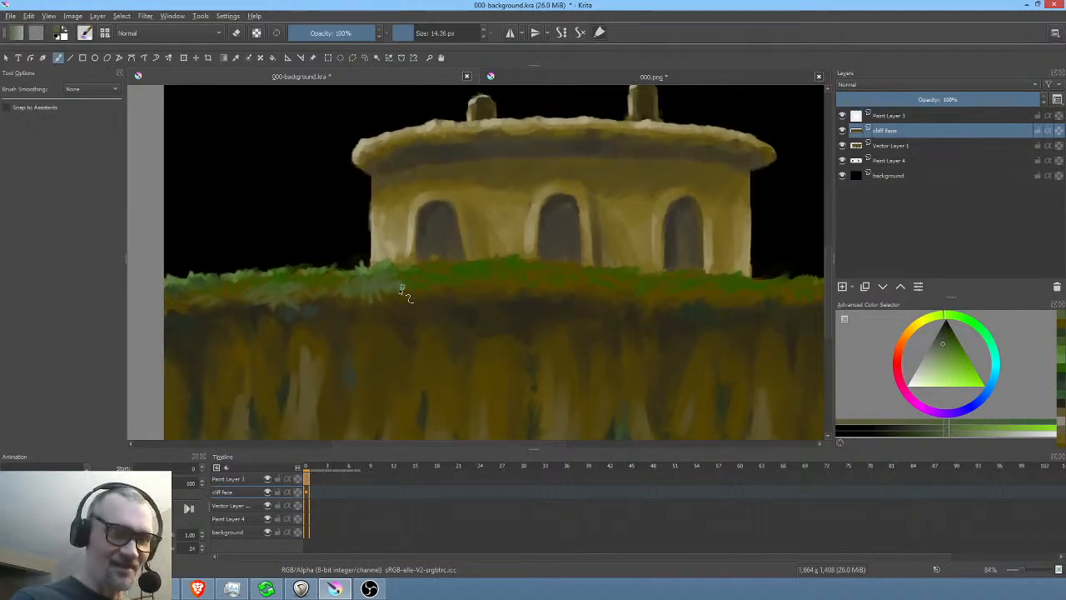
{"action": "left_click_drag", "start_coordinate": [613, 316], "coordinate": [467, 339]}
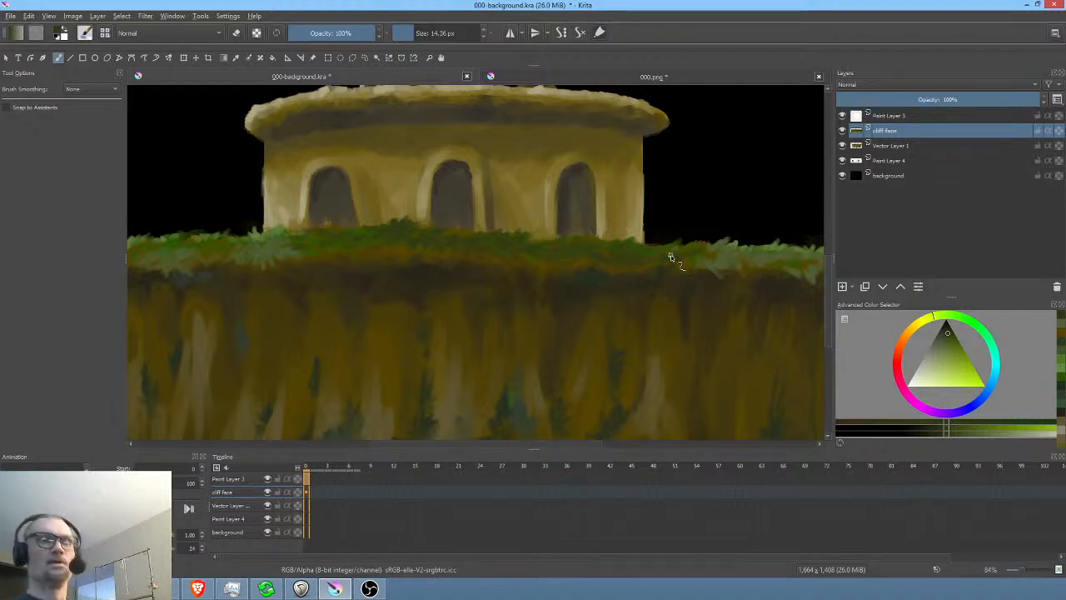
- Darken the grass in front of the house with dark olive-green strokes between the lighter patches
{"action": "left_click_drag", "start_coordinate": [556, 256], "coordinate": [573, 247]}
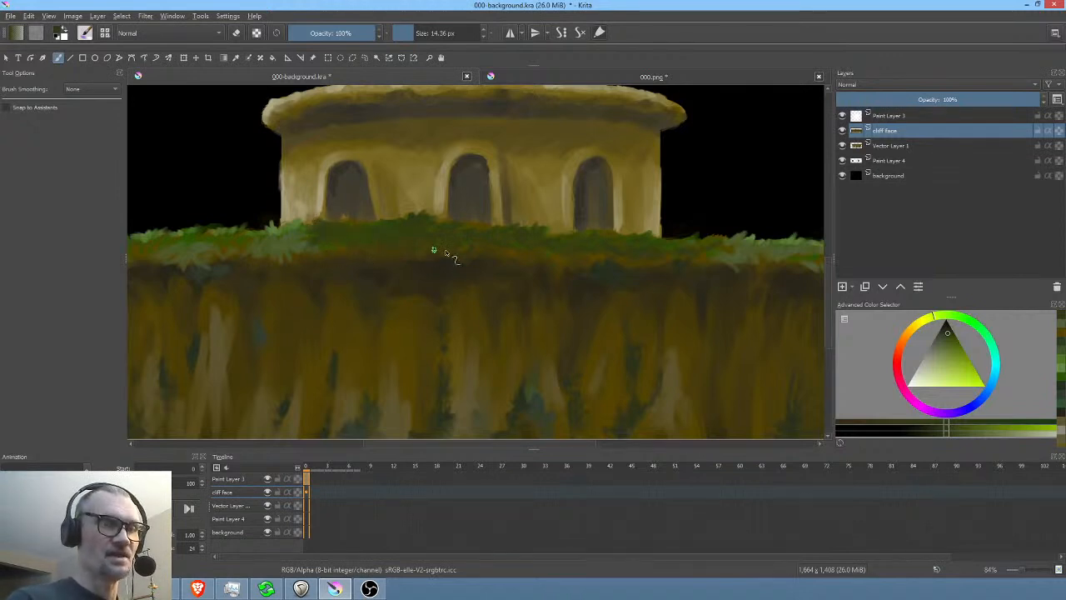
{"action": "left_click_drag", "start_coordinate": [650, 254], "coordinate": [557, 309]}
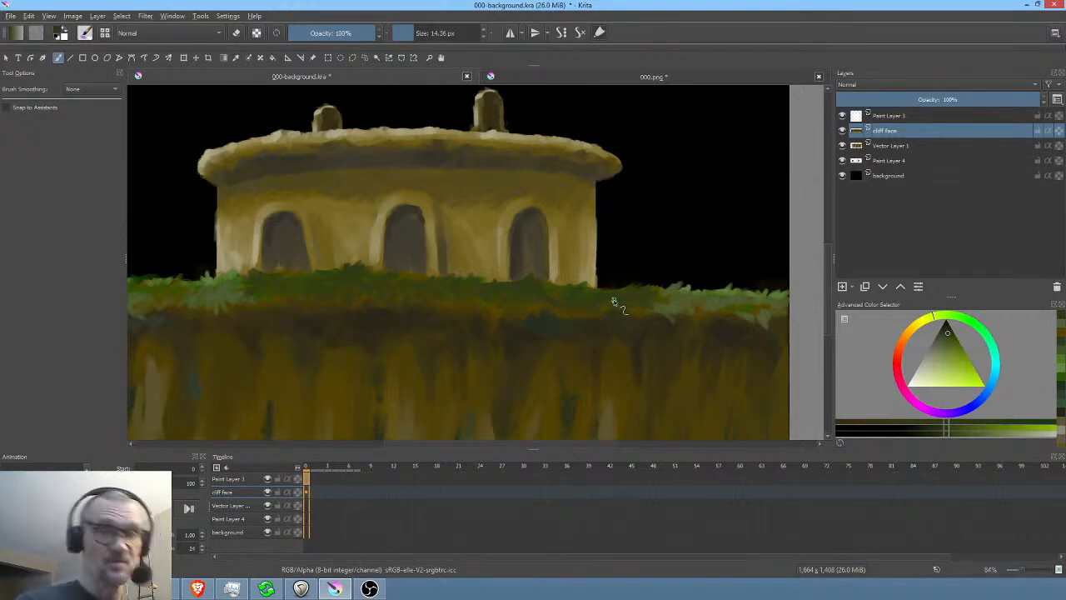
{"action": "mouse_move", "coordinate": [946, 333]}
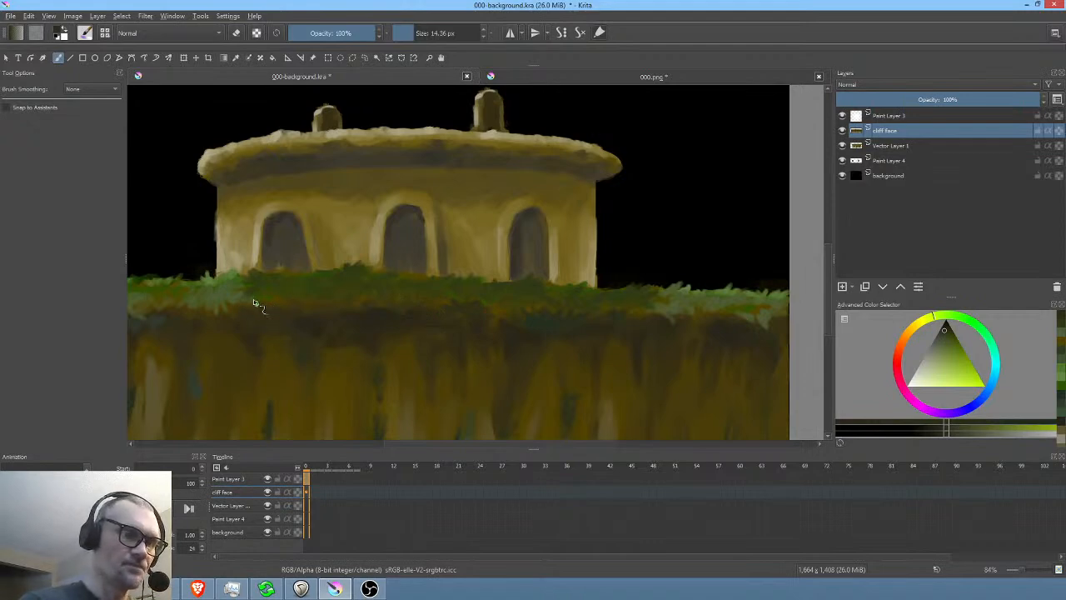
- Save the document and look over the whole composition with the house, grass and cliff
{"action": "key", "text": "ctrl+s"}
{"action": "key", "text": "ctrl+shift+0"}
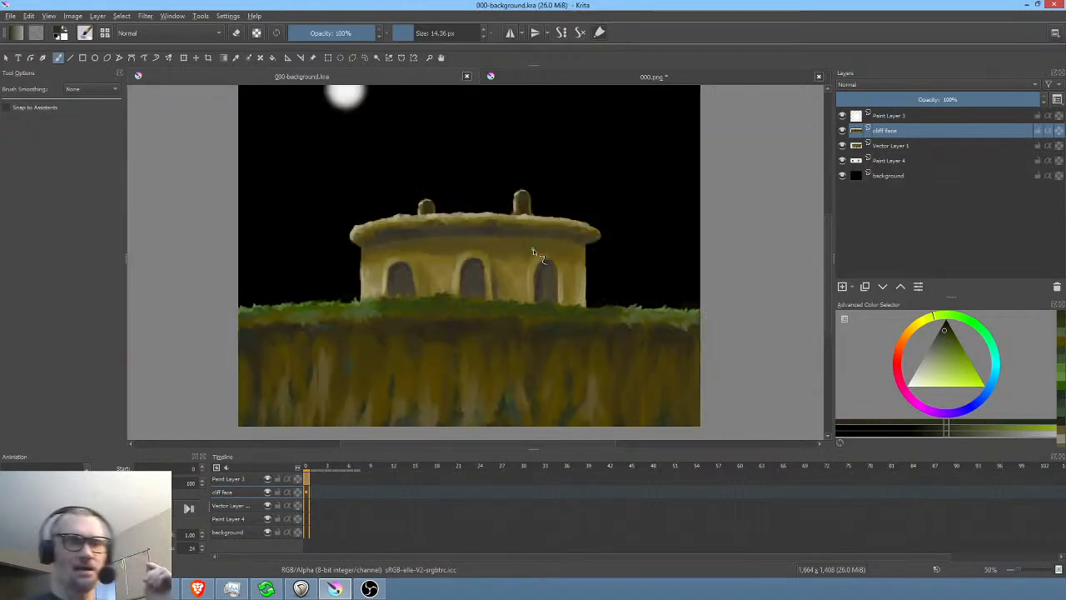
{"action": "scroll", "coordinate": [575, 278], "scroll_direction": "down", "scroll_amount": 1}
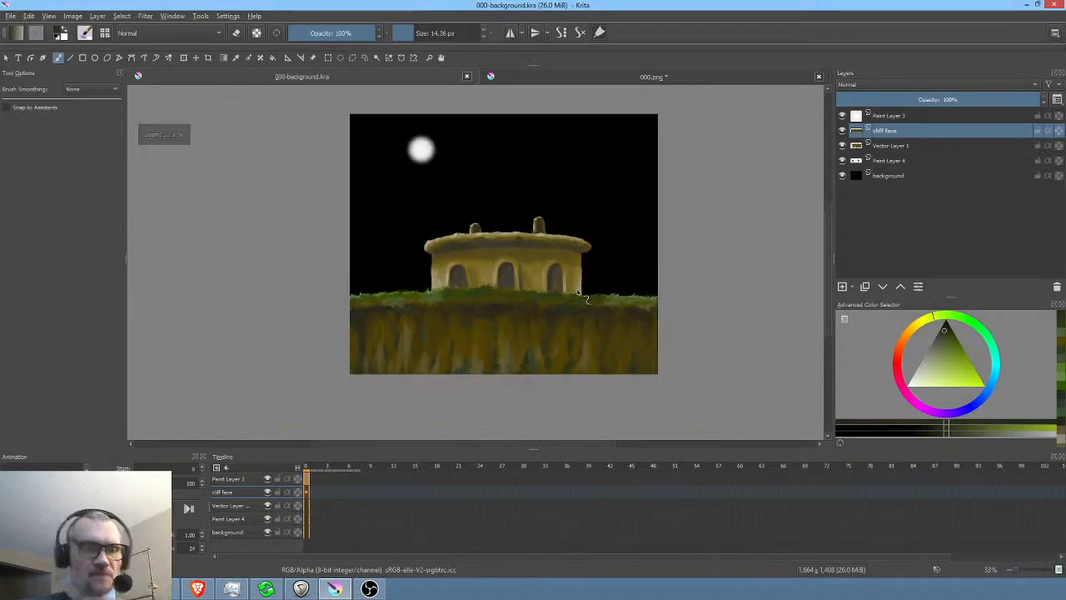
{"action": "key", "text": "1"}
{"action": "left_click_drag", "start_coordinate": [602, 405], "coordinate": [567, 275]}
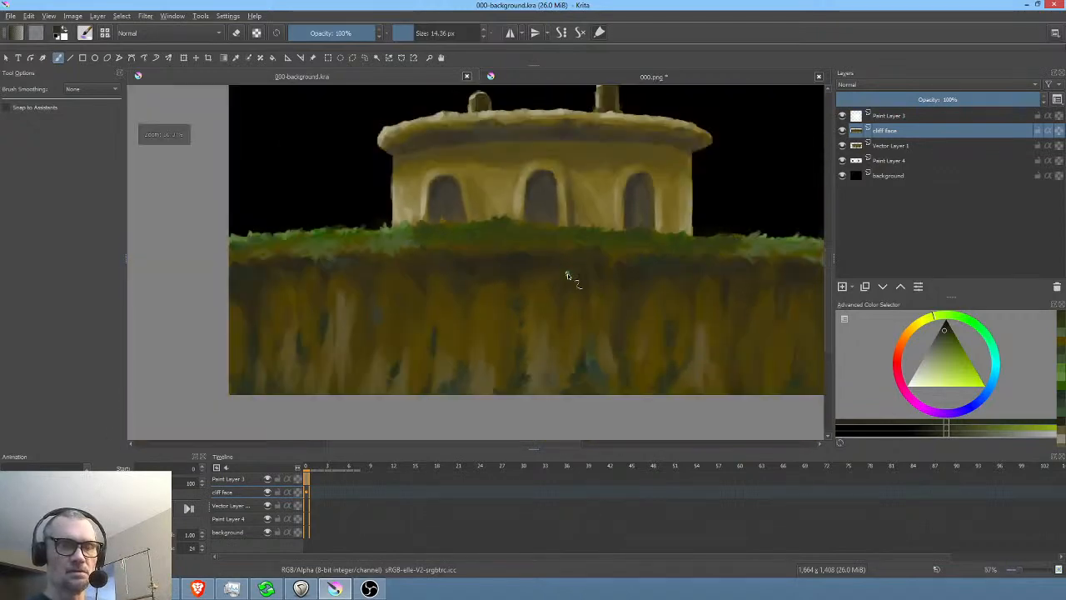
{"action": "scroll", "coordinate": [568, 276], "scroll_direction": "down", "scroll_amount": 2}
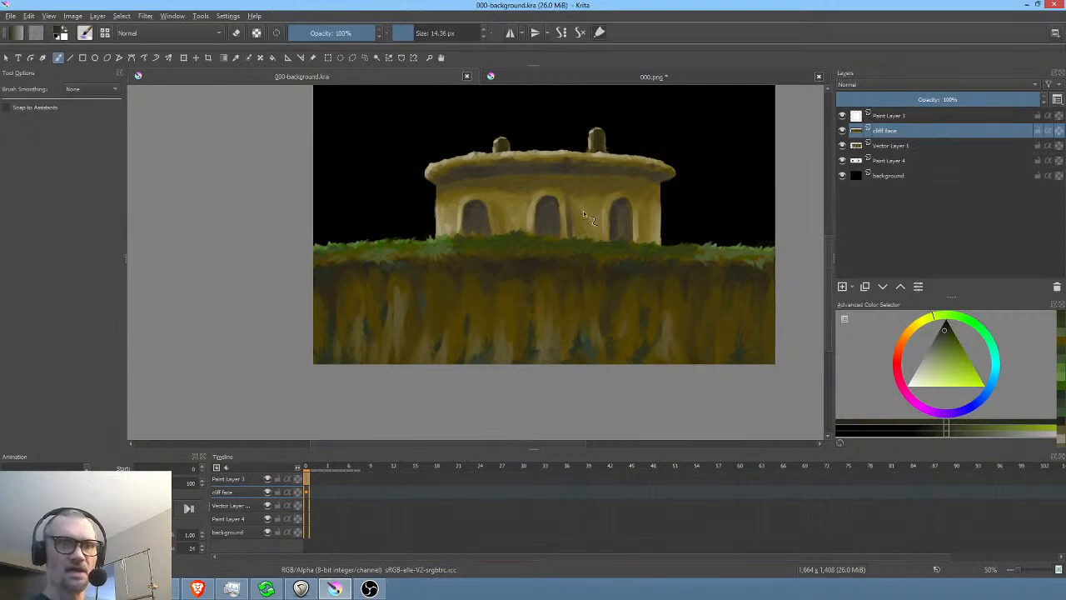
{"action": "left_click", "coordinate": [10, 16]}
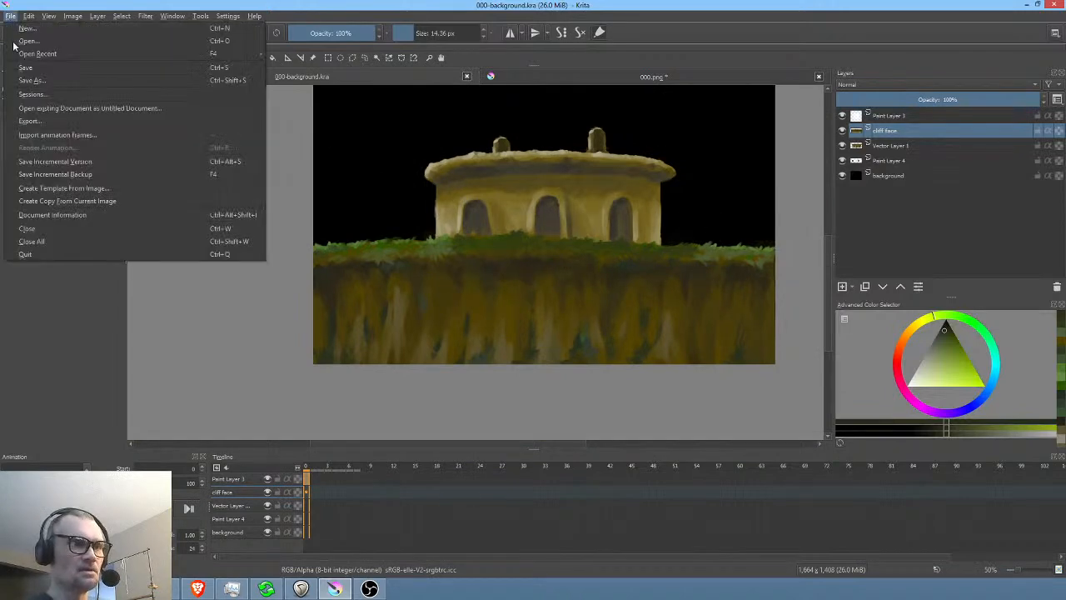
{"action": "left_click", "coordinate": [19, 67]}
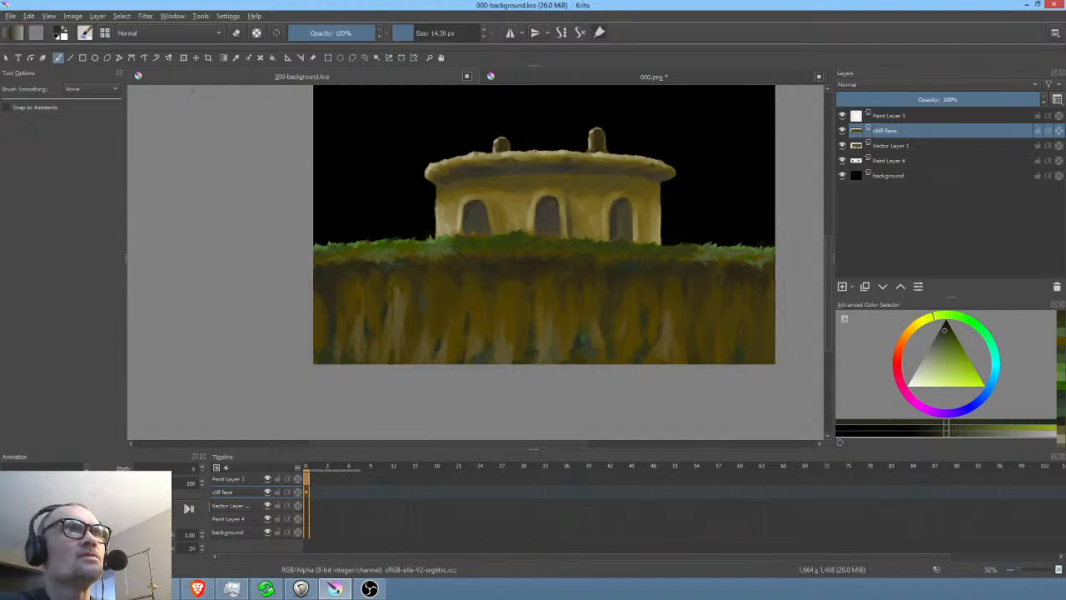
- Scale the image to a width of 3000 px with constrained proportions and the Bicubic filter
{"action": "scroll", "coordinate": [544, 264], "scroll_direction": "down", "scroll_amount": 1}
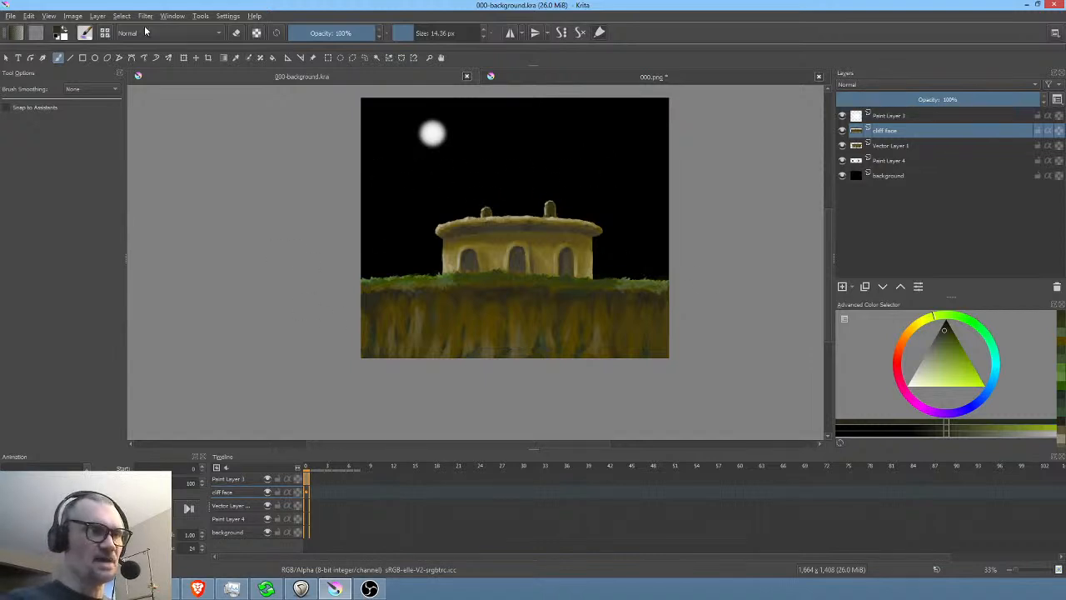
{"action": "left_click", "coordinate": [71, 17]}
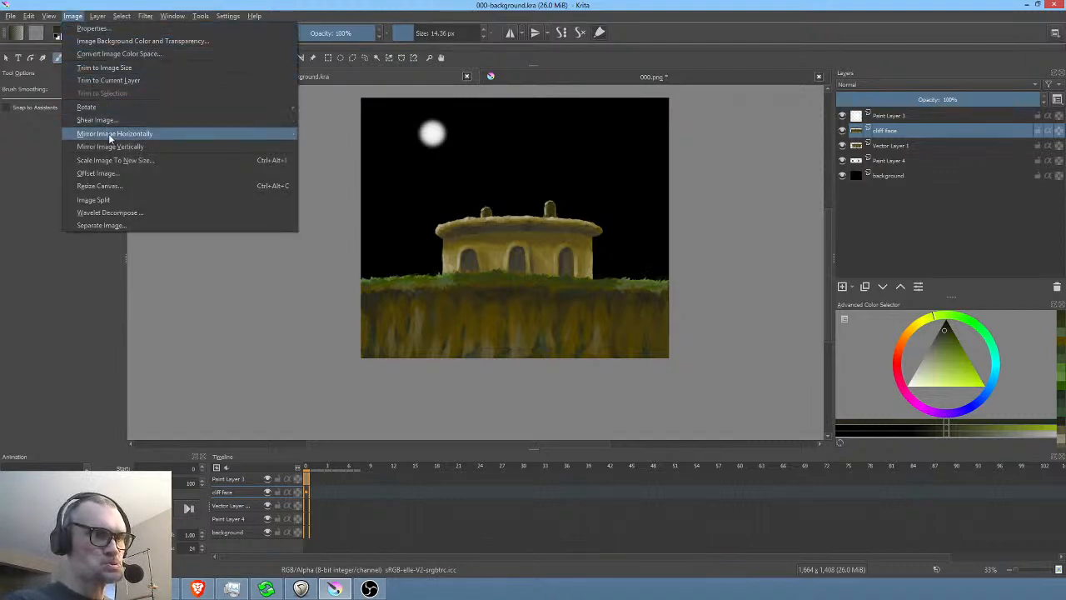
{"action": "left_click", "coordinate": [118, 161]}
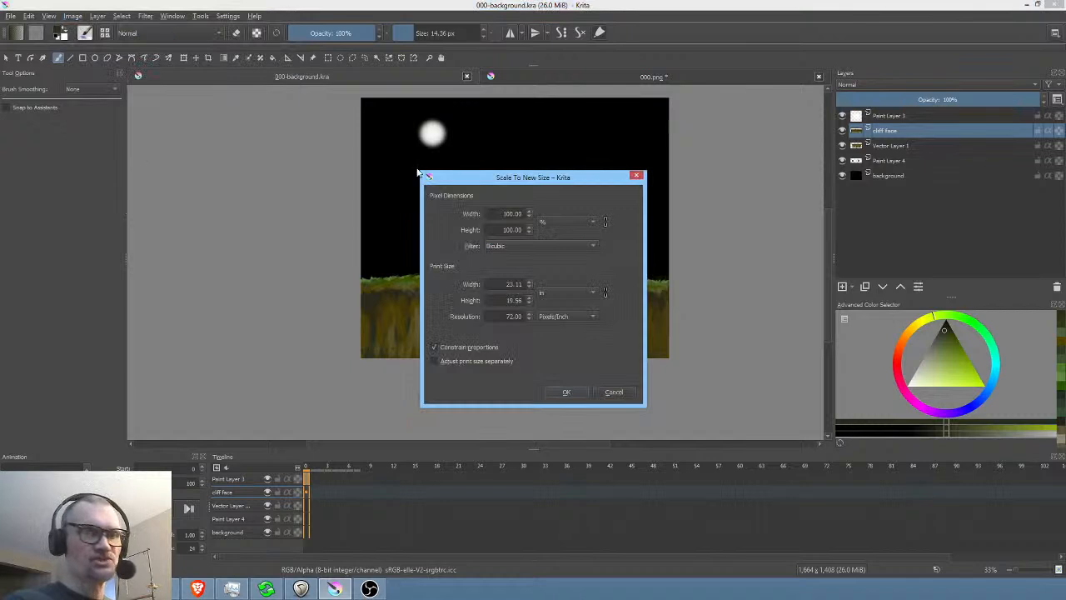
{"action": "left_click", "coordinate": [566, 223]}
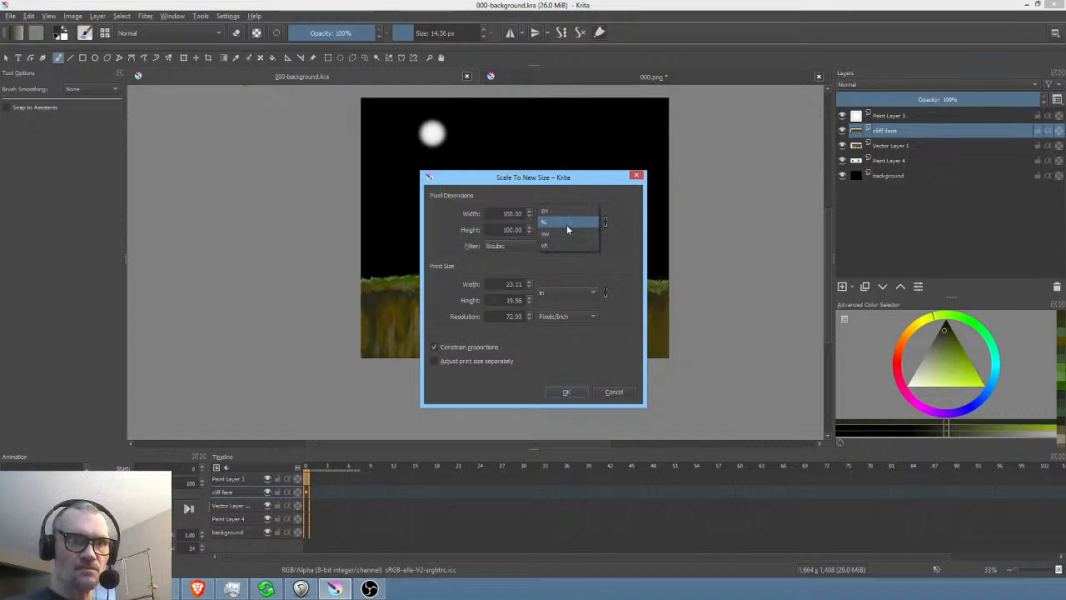
{"action": "left_click", "coordinate": [568, 214]}
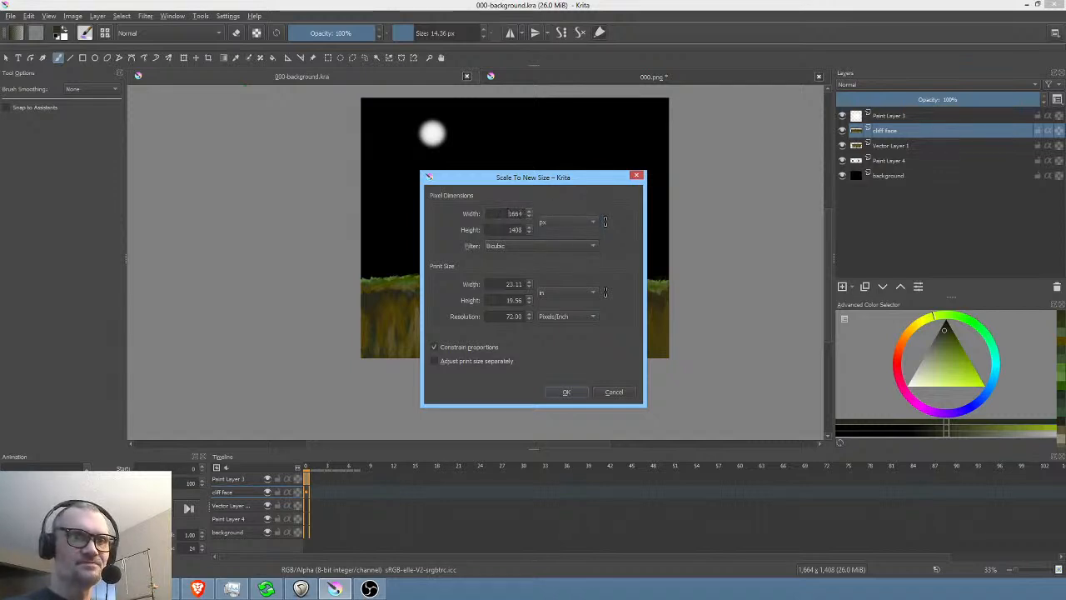
{"action": "type", "text": "3000"}
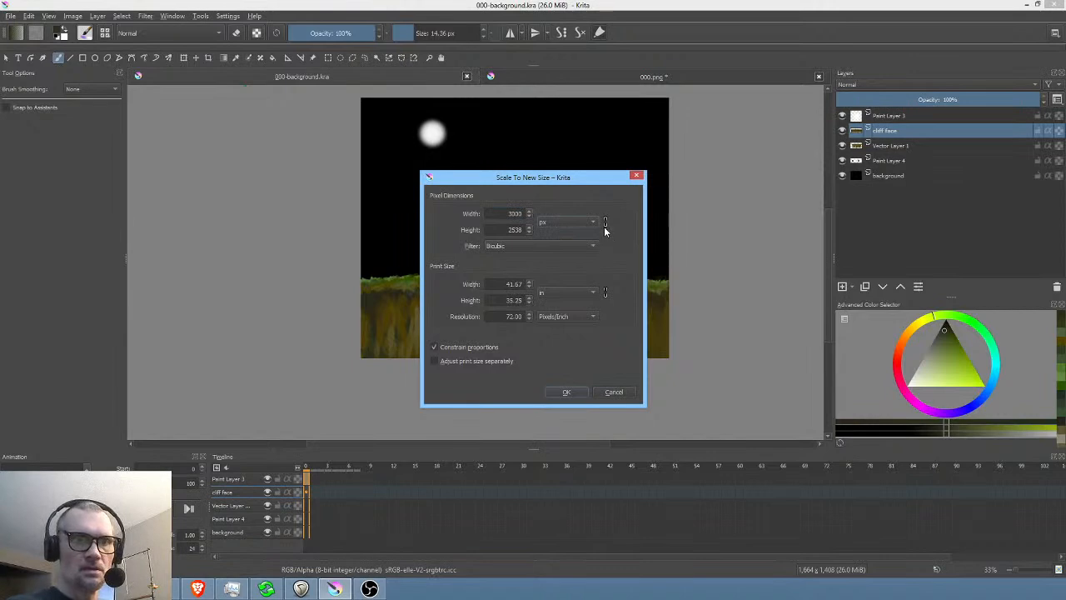
{"action": "left_click", "coordinate": [566, 391]}
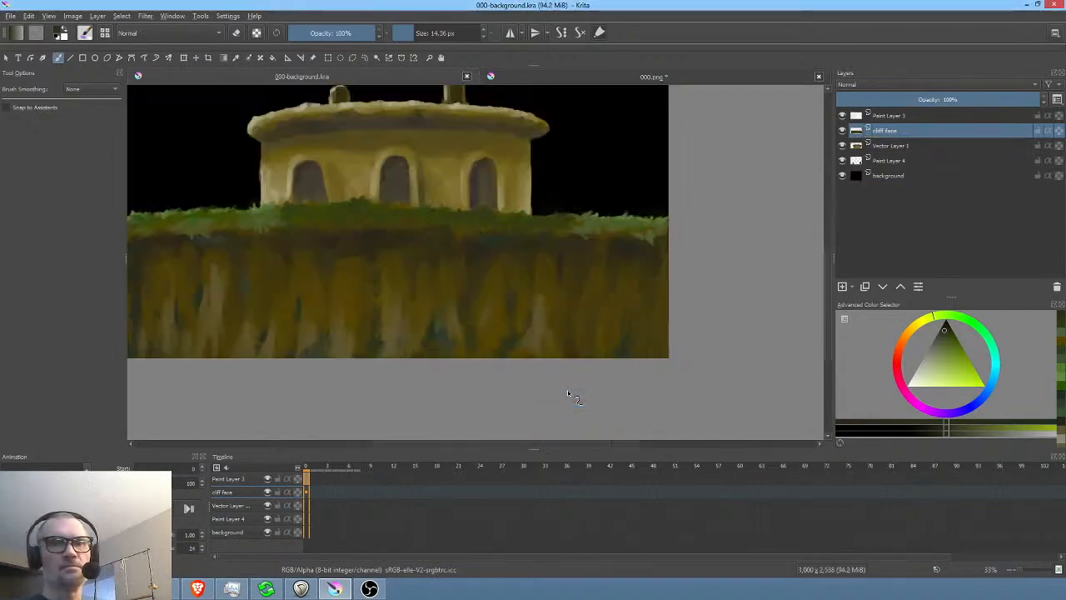
- Save the enlarged document and bring the full cliff and house back into view
{"action": "left_click", "coordinate": [12, 16]}
{"action": "left_click", "coordinate": [25, 66]}
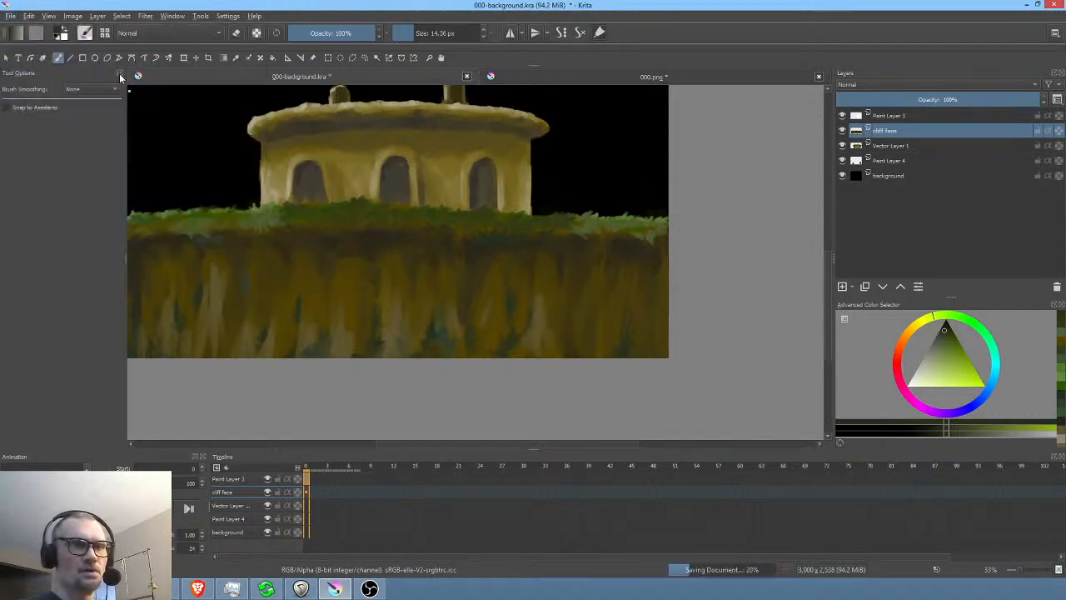
{"action": "scroll", "coordinate": [402, 209], "scroll_direction": "down", "scroll_amount": 1}
{"action": "left_click_drag", "start_coordinate": [627, 300], "coordinate": [566, 293]}
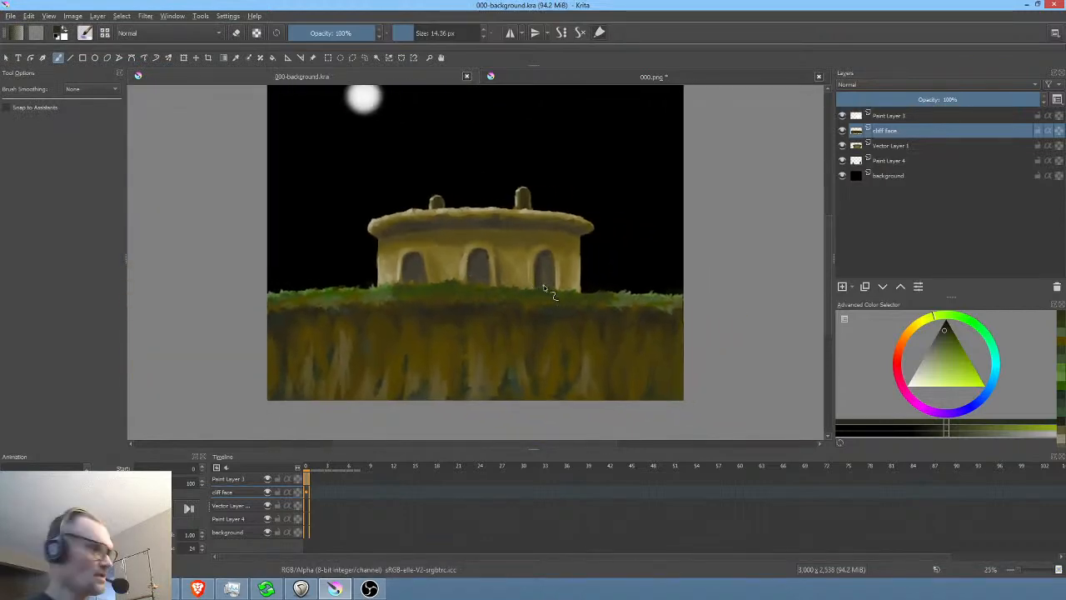
- Check which artwork the cliff face and house layers hold, and merge Vector Layer 1 down into Paint Layer 4
{"action": "key", "text": "1"}
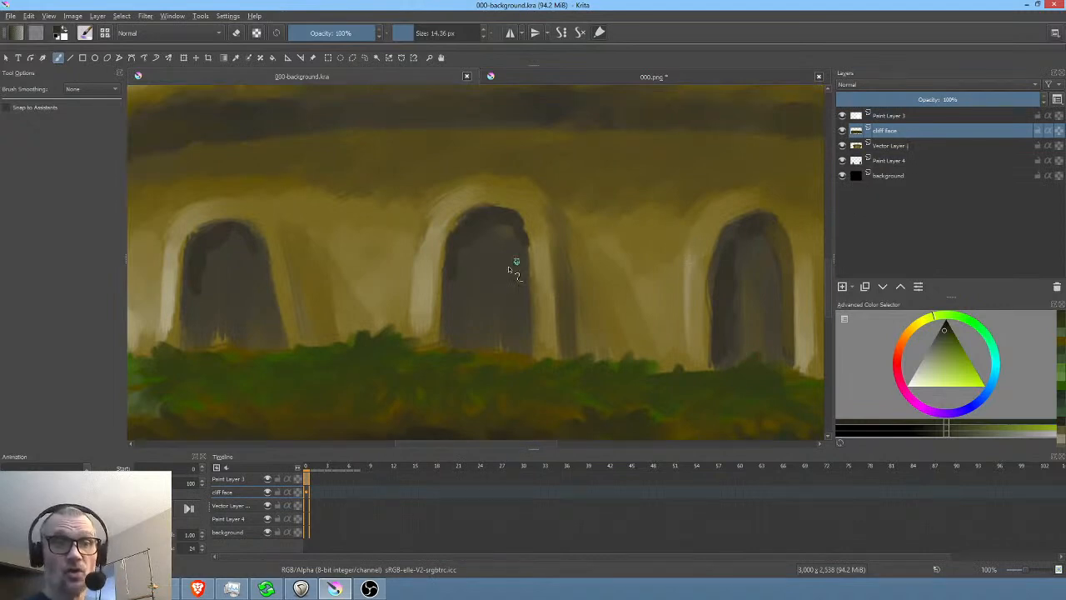
{"action": "left_click", "coordinate": [906, 143]}
{"action": "left_click", "coordinate": [910, 130]}
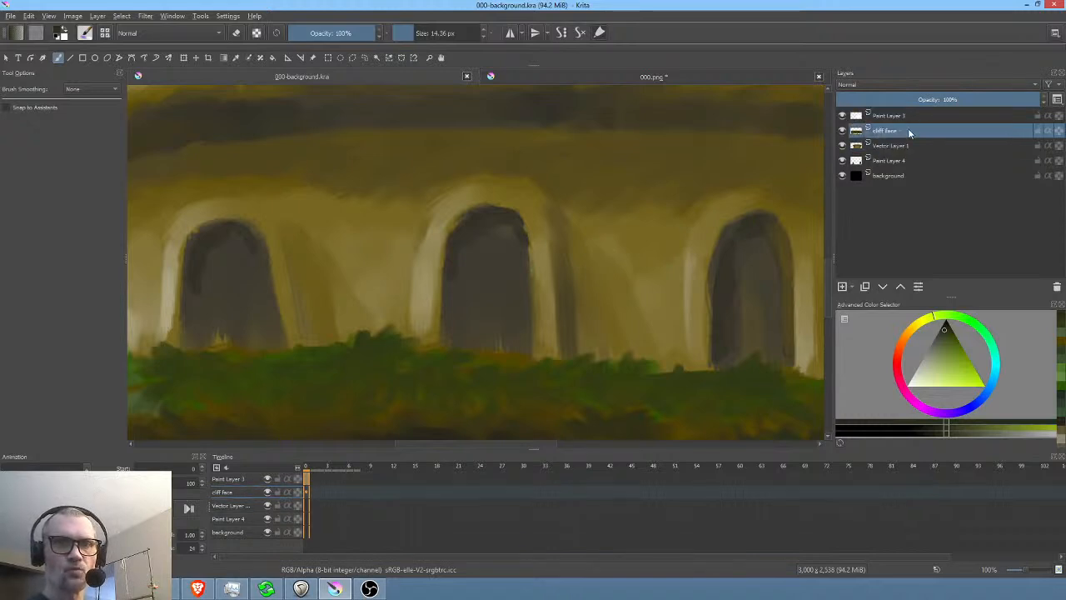
{"action": "scroll", "coordinate": [621, 189], "scroll_direction": "down", "scroll_amount": 5}
{"action": "scroll", "coordinate": [621, 188], "scroll_direction": "up", "scroll_amount": 2}
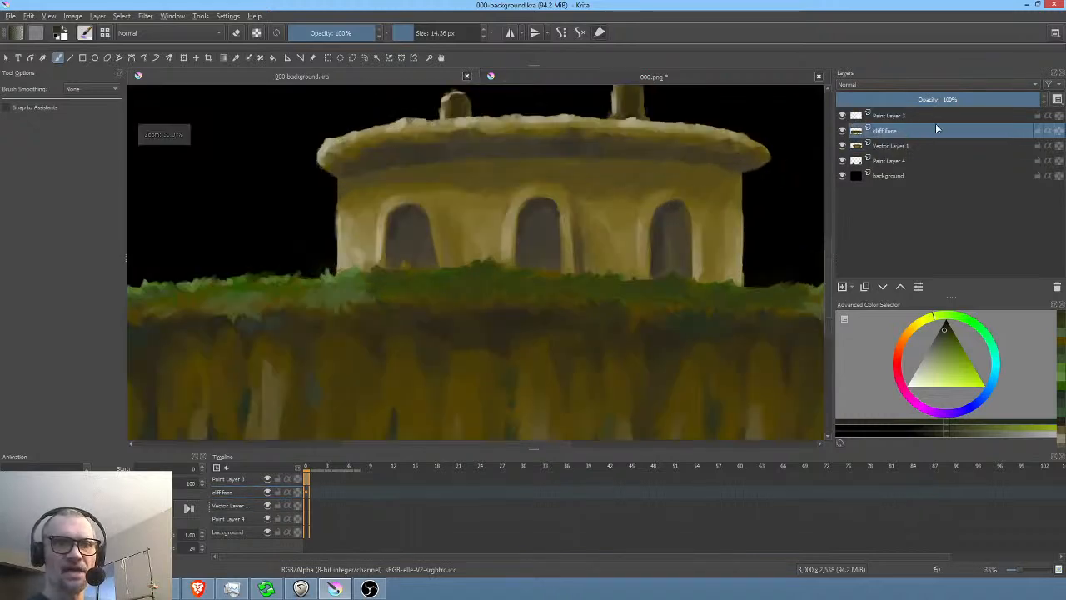
{"action": "left_click", "coordinate": [841, 130]}
{"action": "left_click", "coordinate": [842, 131]}
{"action": "left_click", "coordinate": [877, 145]}
{"action": "left_click", "coordinate": [842, 146]}
{"action": "left_click", "coordinate": [842, 147]}
{"action": "left_click", "coordinate": [880, 161]}
{"action": "left_click", "coordinate": [884, 150]}
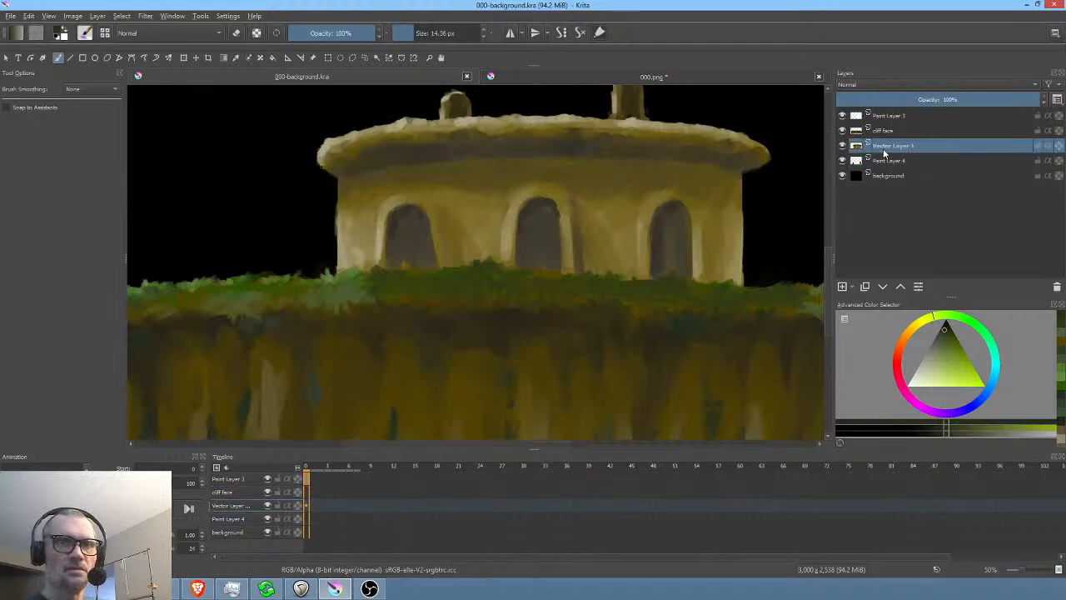
{"action": "key", "text": "shift+Delete"}
- Examine the merged house, its base and the surrounding grass up close and in canvas-only view
{"action": "scroll", "coordinate": [689, 167], "scroll_direction": "down", "scroll_amount": 2}
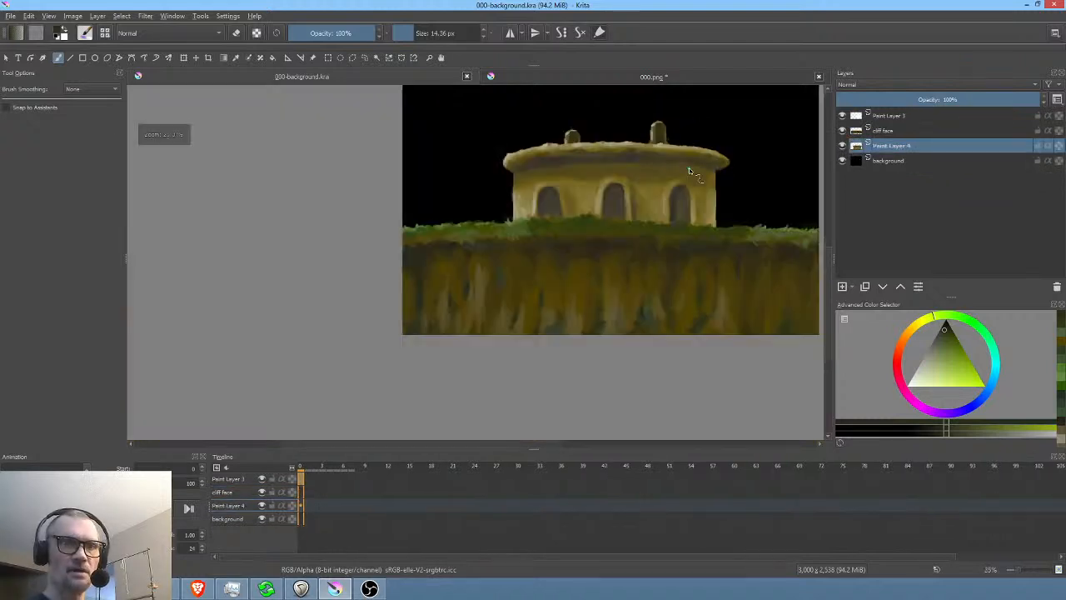
{"action": "left_click_drag", "start_coordinate": [688, 168], "coordinate": [525, 166]}
{"action": "key", "text": "1"}
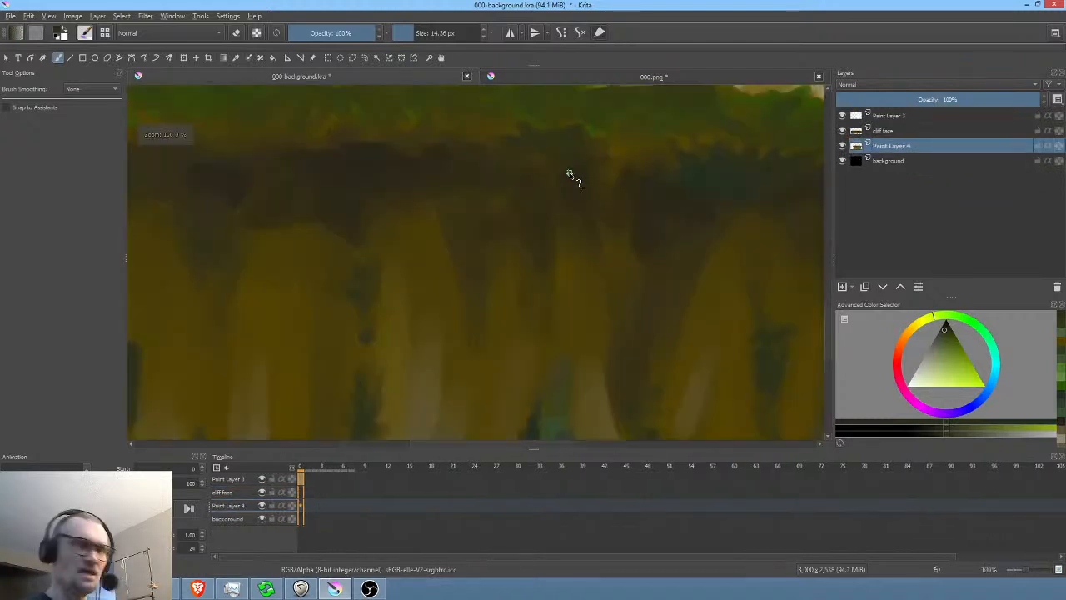
{"action": "left_click_drag", "start_coordinate": [602, 195], "coordinate": [624, 348]}
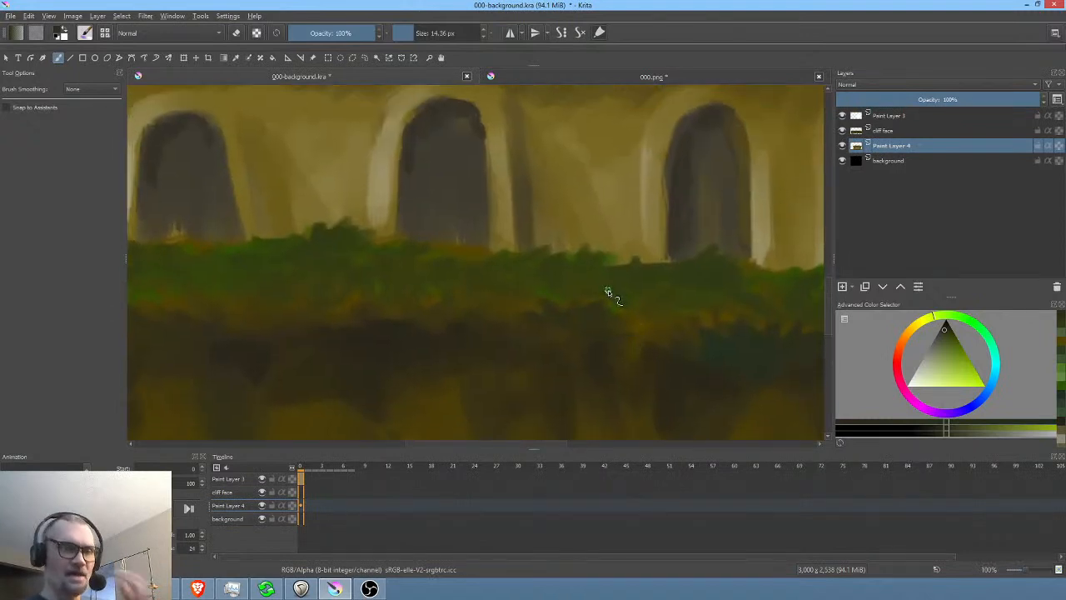
{"action": "scroll", "coordinate": [608, 293], "scroll_direction": "down", "scroll_amount": 2}
{"action": "scroll", "coordinate": [609, 291], "scroll_direction": "down", "scroll_amount": 2}
{"action": "scroll", "coordinate": [609, 291], "scroll_direction": "up", "scroll_amount": 2}
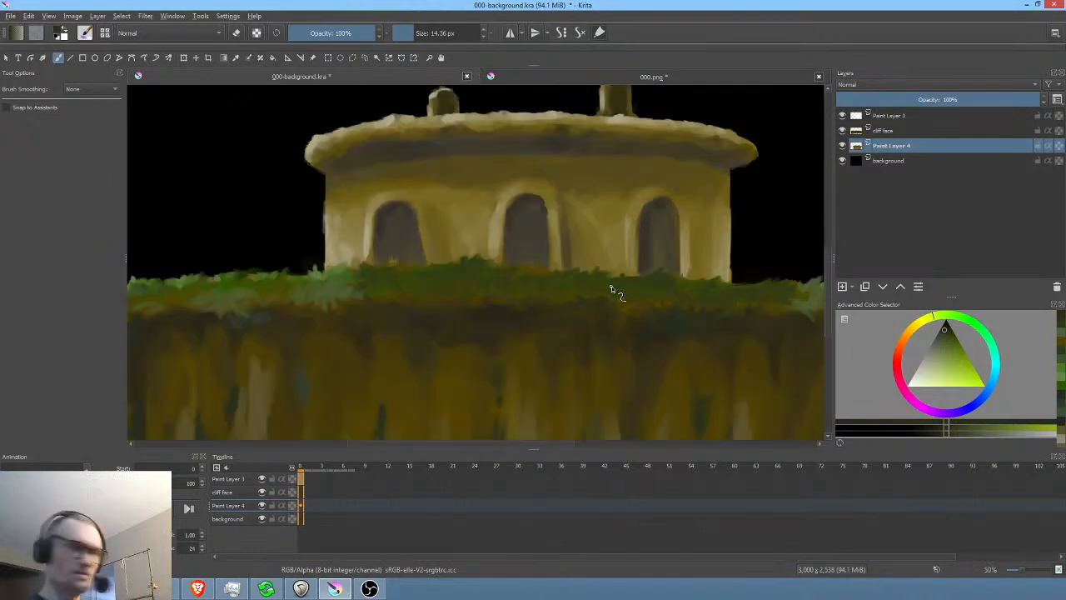
{"action": "key", "text": "Tab"}
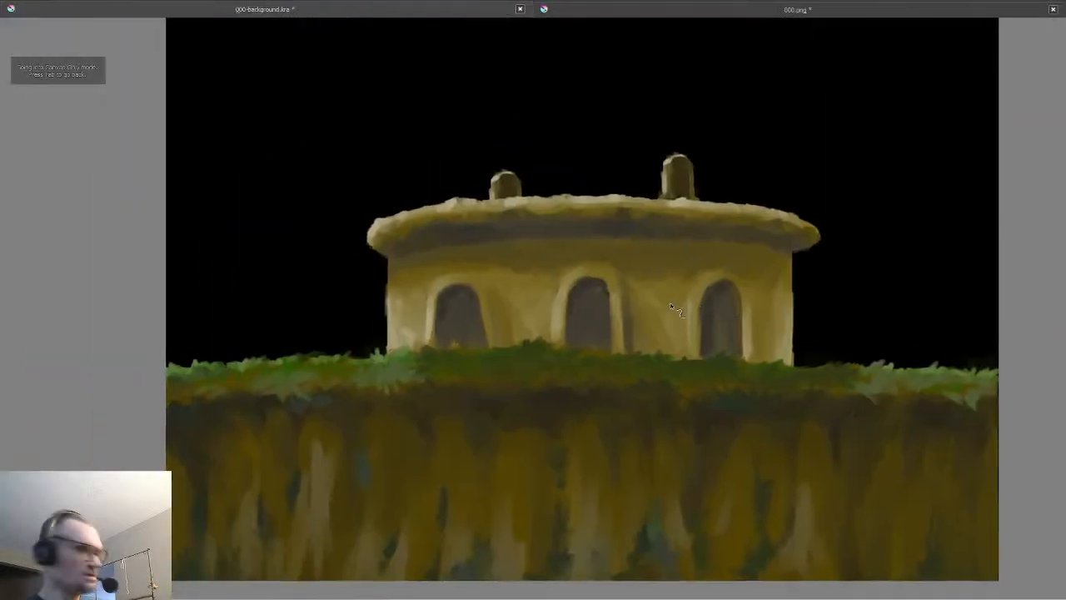
{"action": "scroll", "coordinate": [671, 308], "scroll_direction": "up", "scroll_amount": 2}
{"action": "left_click_drag", "start_coordinate": [883, 323], "coordinate": [681, 282]}
{"action": "scroll", "coordinate": [681, 281], "scroll_direction": "down", "scroll_amount": 1}
{"action": "scroll", "coordinate": [682, 282], "scroll_direction": "down", "scroll_amount": 1}
{"action": "left_click_drag", "start_coordinate": [840, 302], "coordinate": [820, 316]}
{"action": "scroll", "coordinate": [754, 328], "scroll_direction": "up", "scroll_amount": 1}
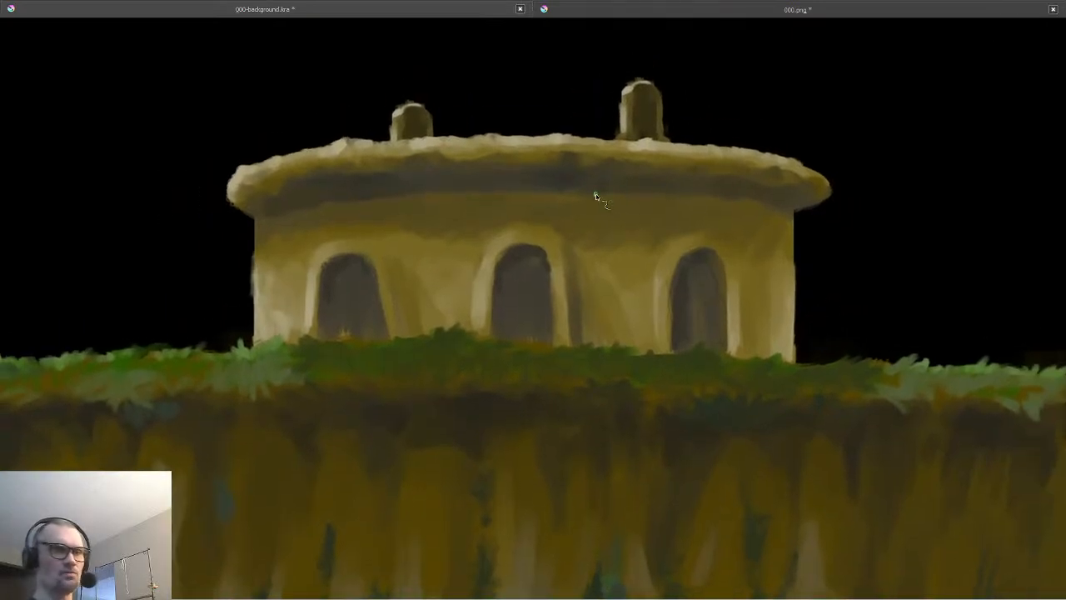
{"action": "key", "text": "Tab"}
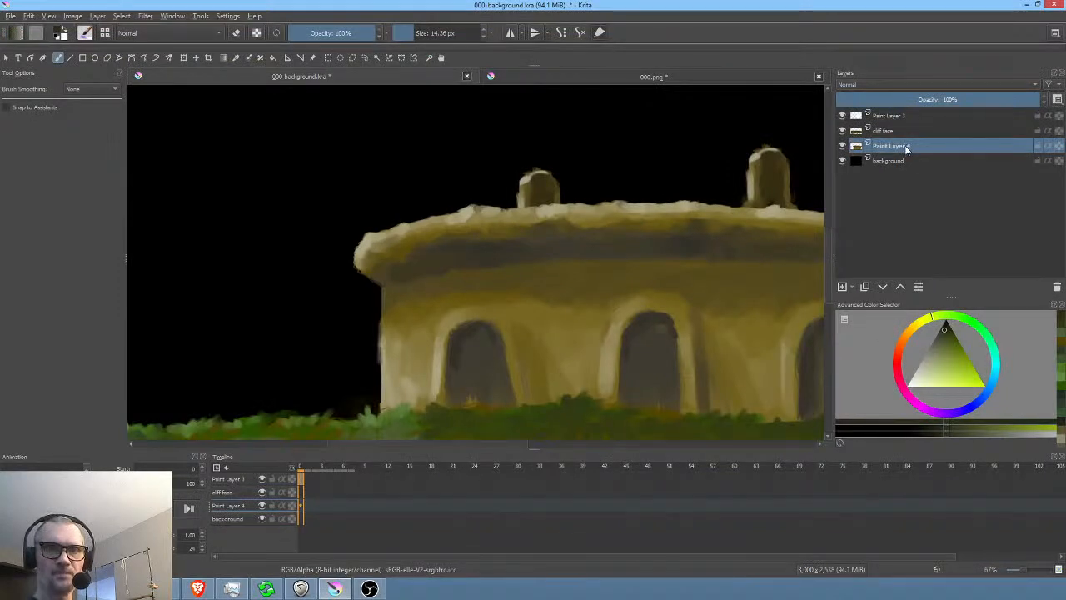
- Rename Paint Layer 4 as bldg and save the document
{"action": "left_click_drag", "start_coordinate": [690, 244], "coordinate": [561, 276]}
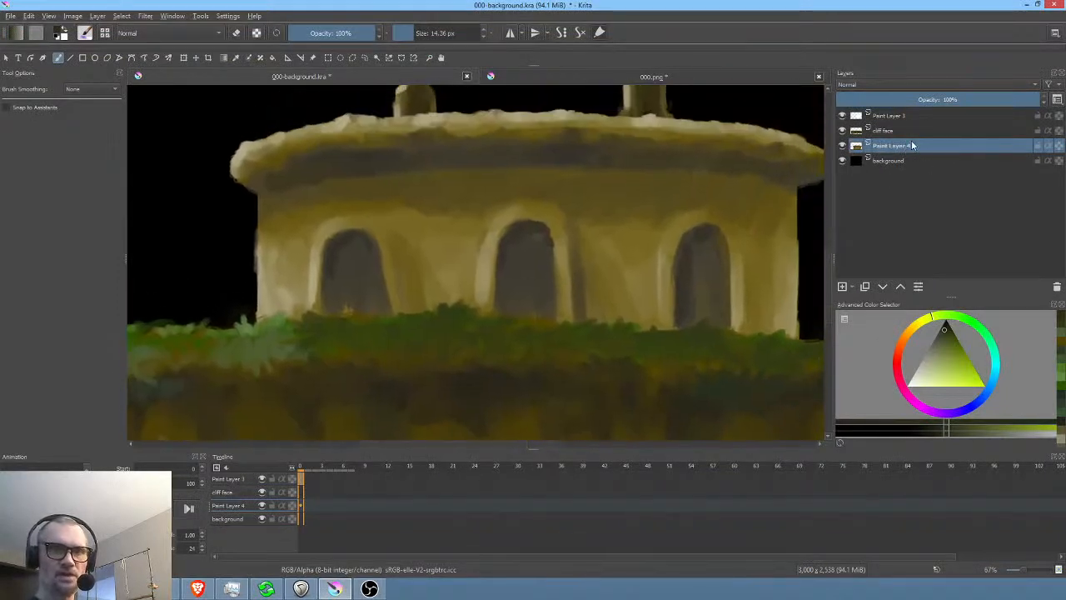
{"action": "double_click", "coordinate": [911, 145]}
{"action": "type", "text": "b"}
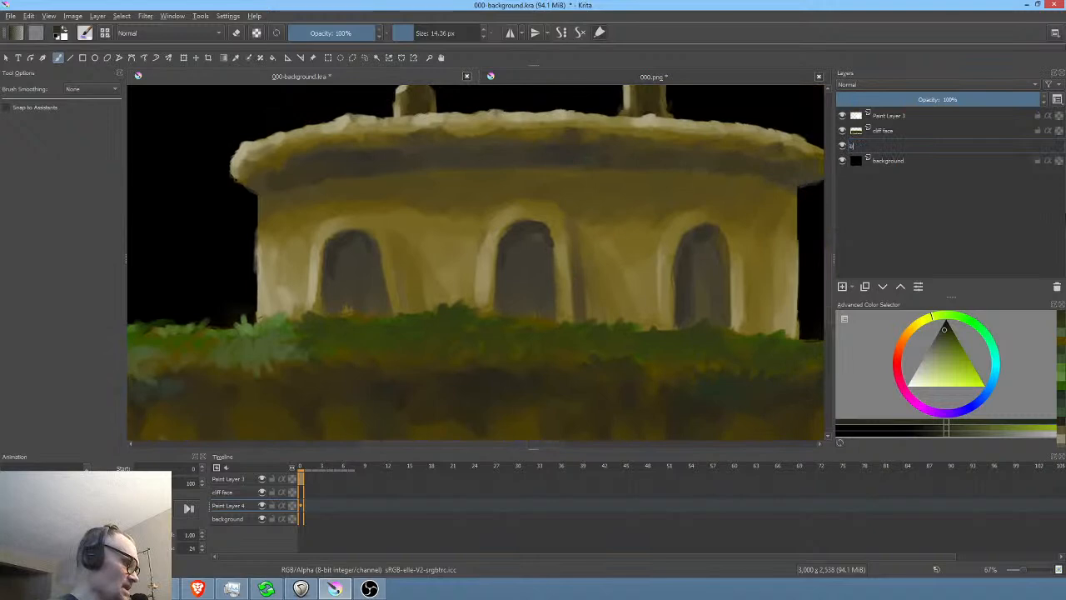
{"action": "type", "text": "ldg"}
{"action": "key", "text": "Return"}
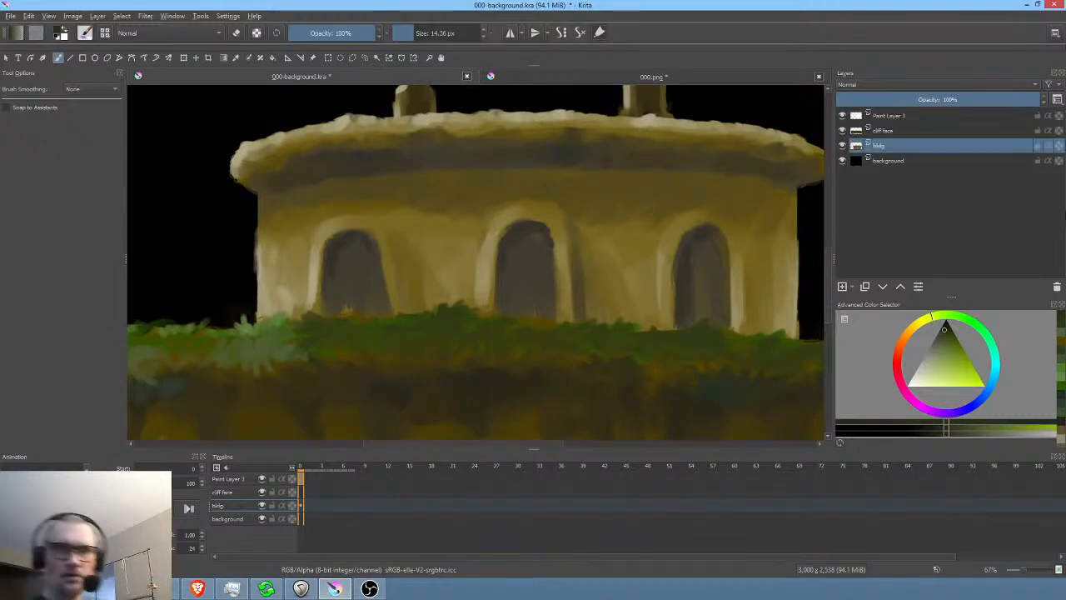
{"action": "key", "text": "ctrl+s"}
- Scale the house on the bldg layer down to a little under half its size, keeping it centred on the grass
{"action": "left_click", "coordinate": [842, 145]}
{"action": "left_click", "coordinate": [843, 146]}
{"action": "scroll", "coordinate": [635, 193], "scroll_direction": "down", "scroll_amount": 3}
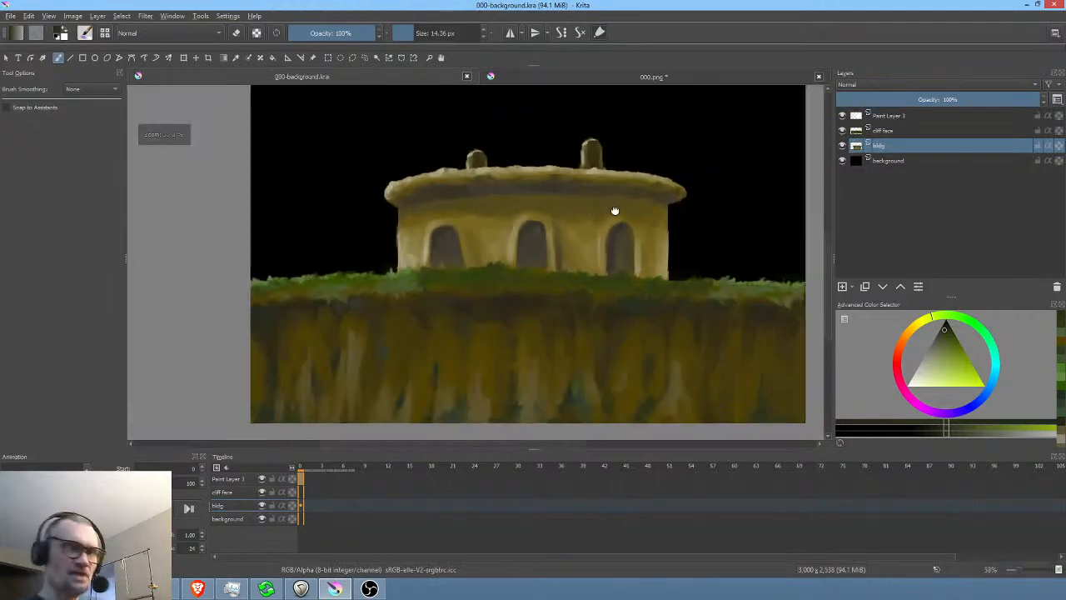
{"action": "key", "text": "ctrl+t"}
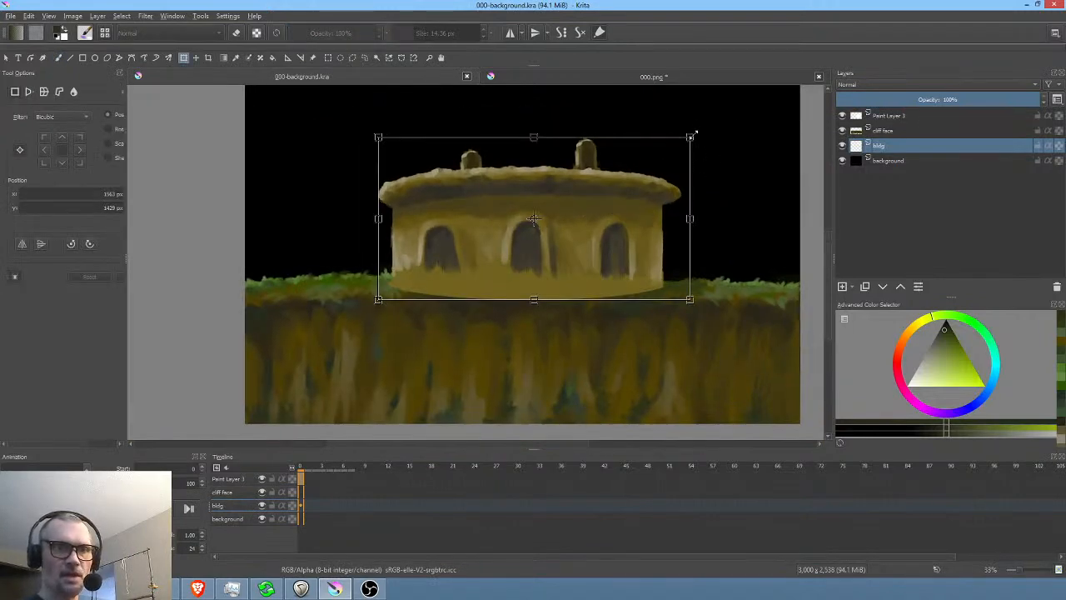
{"action": "left_click_drag", "start_coordinate": [689, 135], "coordinate": [578, 245]}
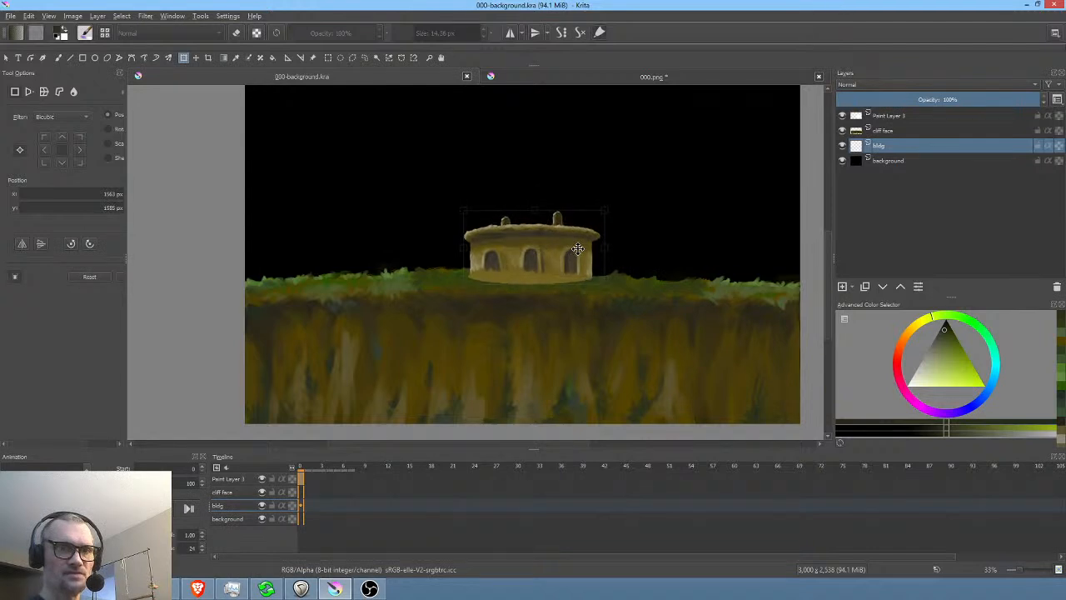
{"action": "key", "text": "Return"}
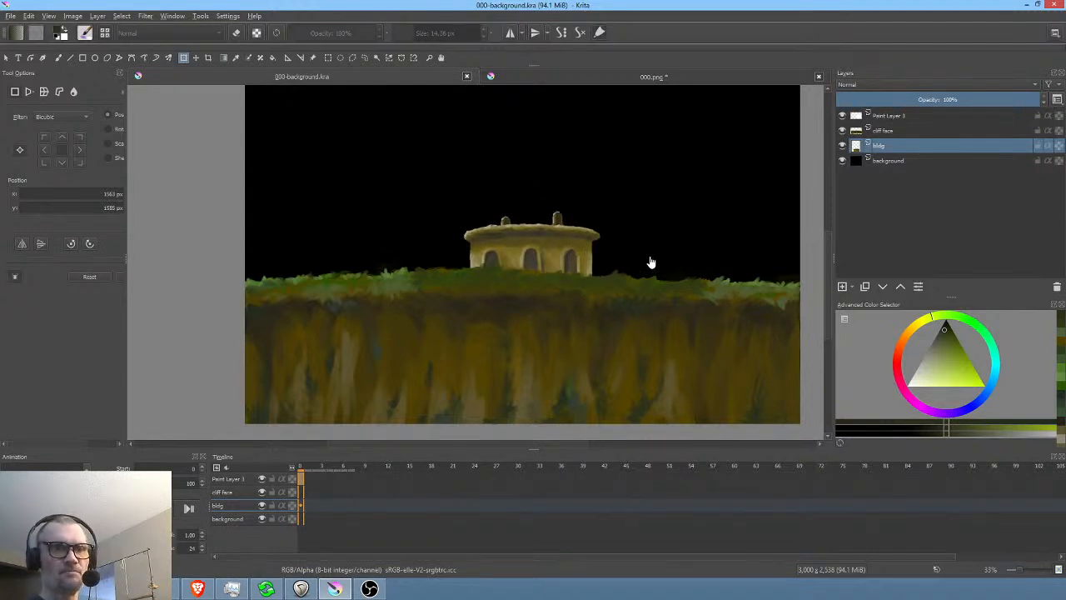
- Stretch the house slightly wider on both sides while keeping its height
{"action": "left_click", "coordinate": [574, 241]}
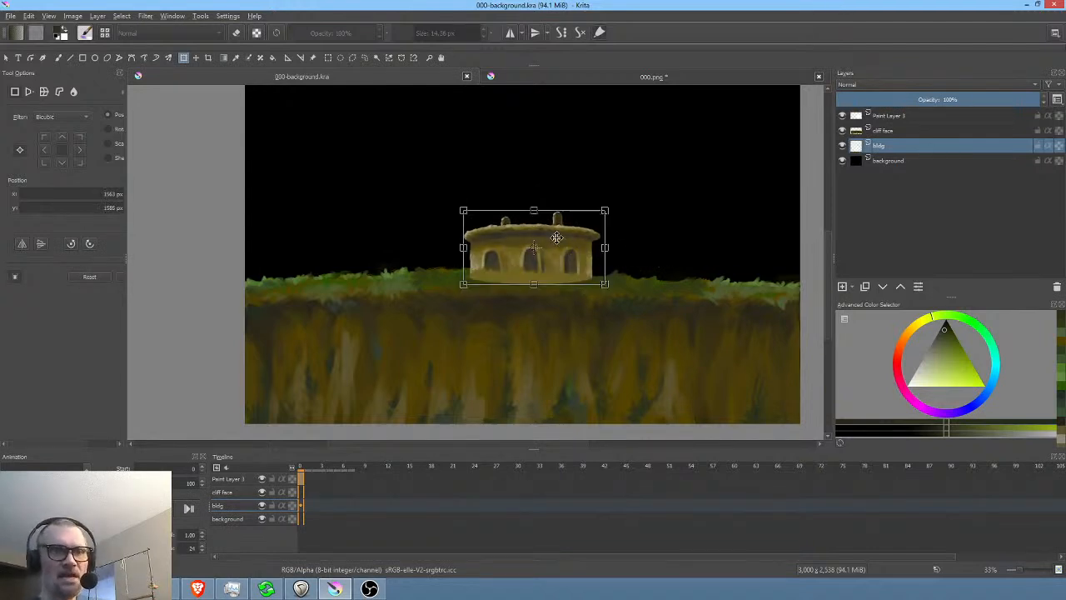
{"action": "left_click_drag", "start_coordinate": [607, 248], "coordinate": [623, 249]}
{"action": "key", "text": "Return"}
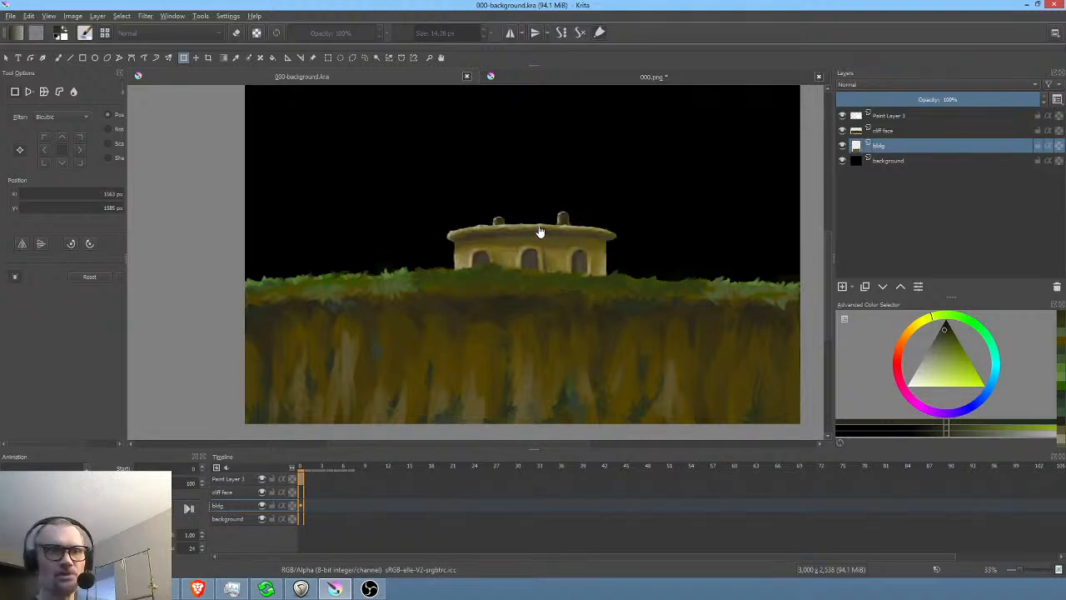
- Shrink the house a little further so it sits smaller on the clifftop under the moon
{"action": "scroll", "coordinate": [540, 231], "scroll_direction": "down", "scroll_amount": 2}
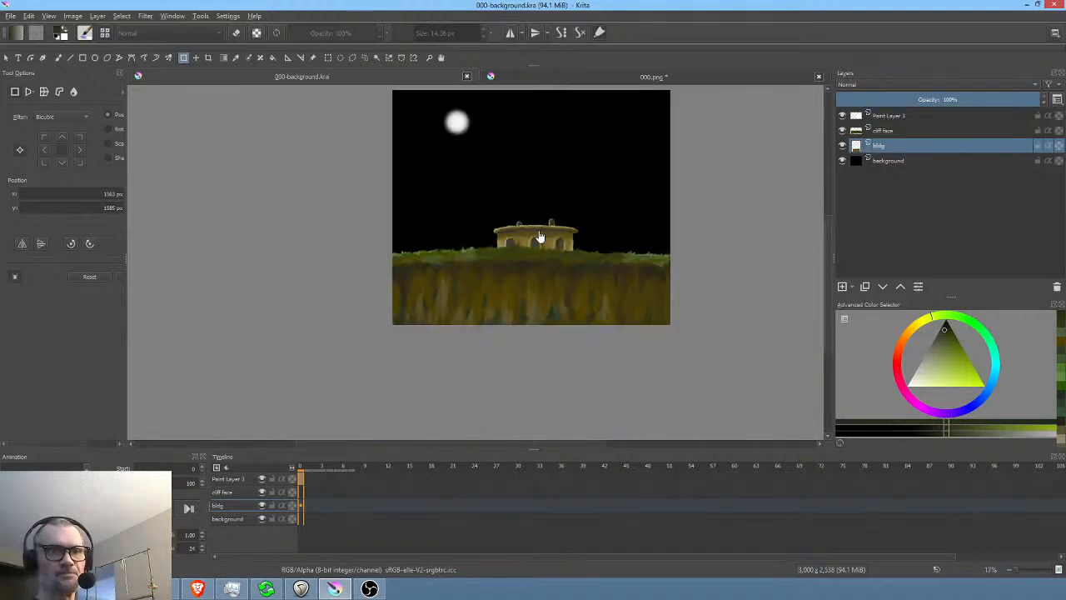
{"action": "left_click", "coordinate": [539, 238]}
{"action": "left_click_drag", "start_coordinate": [581, 218], "coordinate": [565, 230]}
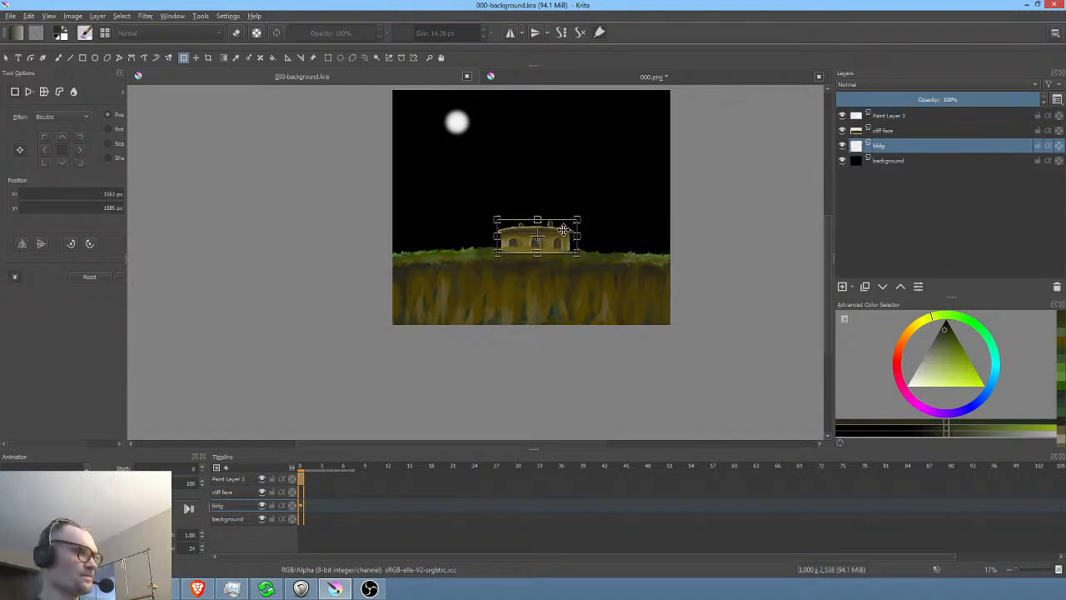
{"action": "key", "text": "Return"}
- Examine the smaller house against the cliff and moon, from close up to the whole composition in canvas-only view
{"action": "key", "text": "1"}
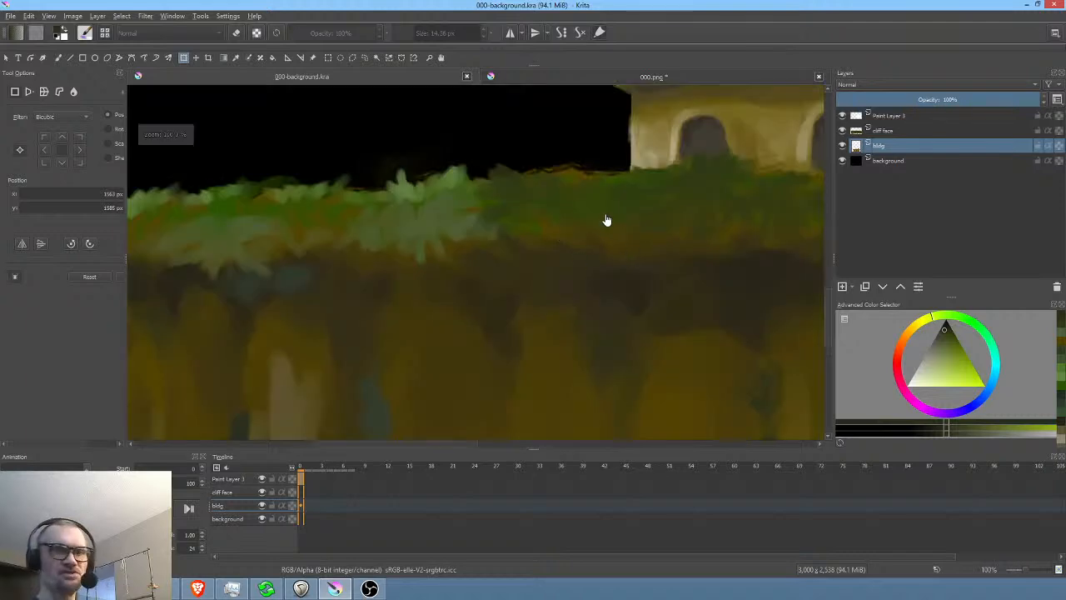
{"action": "scroll", "coordinate": [479, 276], "scroll_direction": "down", "scroll_amount": 5}
{"action": "scroll", "coordinate": [735, 262], "scroll_direction": "up", "scroll_amount": 2}
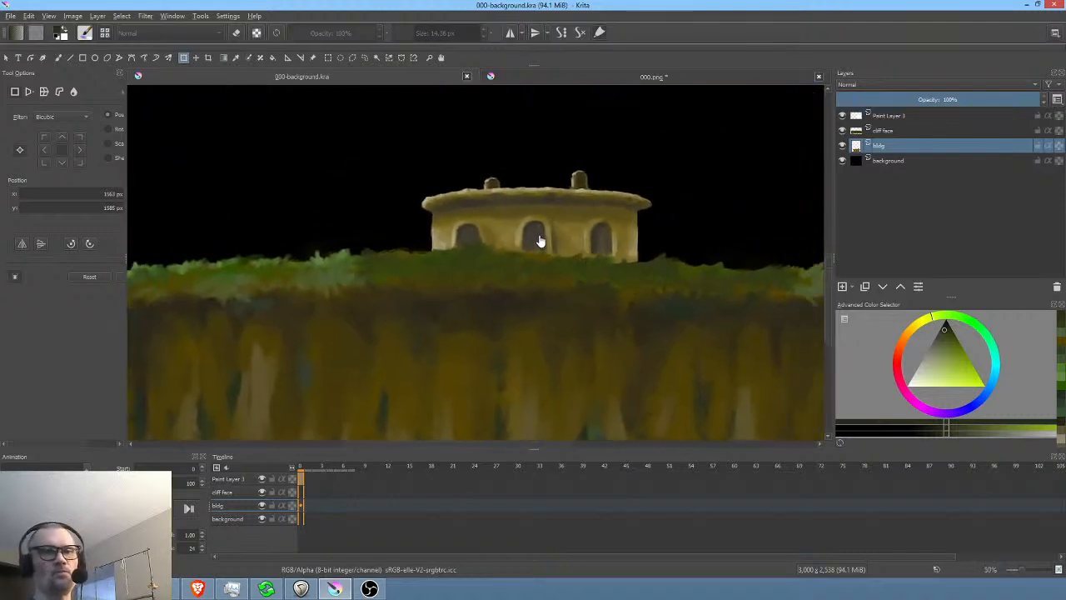
{"action": "scroll", "coordinate": [537, 244], "scroll_direction": "up", "scroll_amount": 6}
{"action": "scroll", "coordinate": [538, 248], "scroll_direction": "down", "scroll_amount": 10}
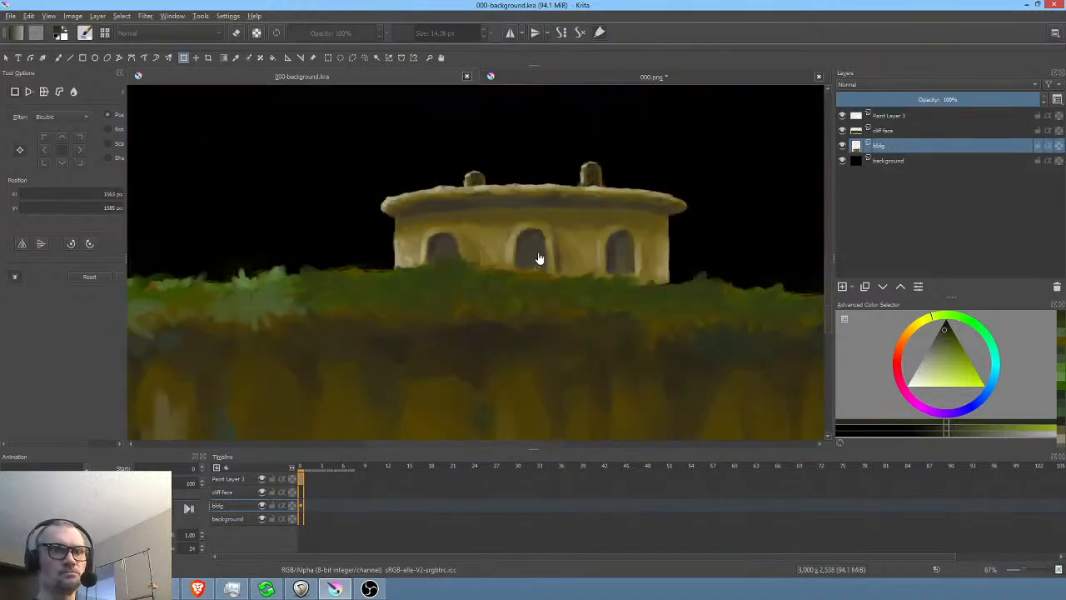
{"action": "scroll", "coordinate": [548, 267], "scroll_direction": "up", "scroll_amount": 3}
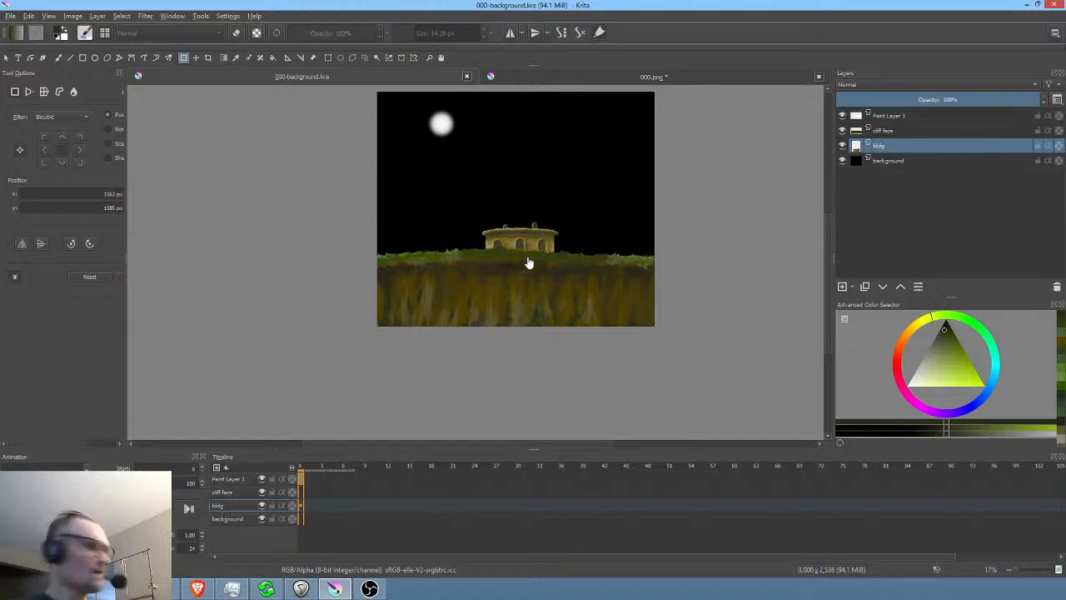
{"action": "key", "text": "Tab"}
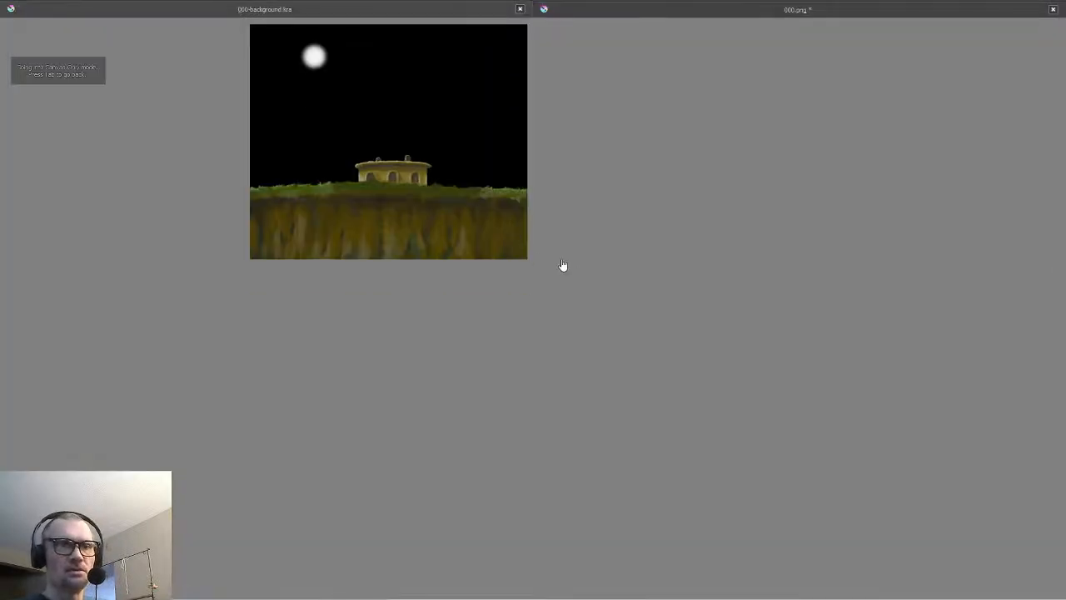
{"action": "scroll", "coordinate": [447, 241], "scroll_direction": "up", "scroll_amount": 6}
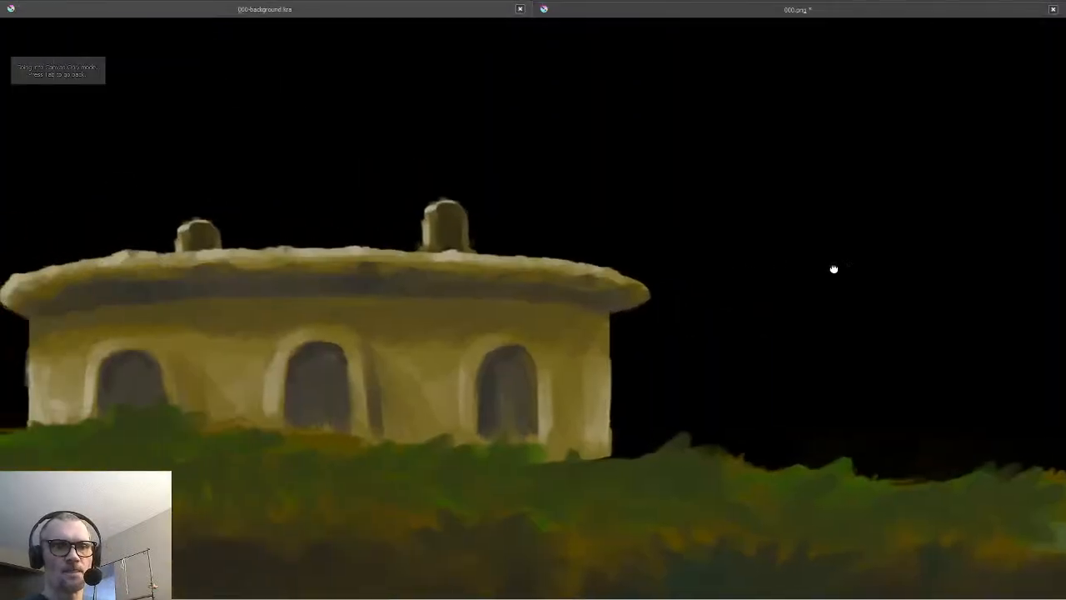
{"action": "scroll", "coordinate": [784, 273], "scroll_direction": "down", "scroll_amount": 5}
{"action": "left_click_drag", "start_coordinate": [755, 277], "coordinate": [689, 352]}
{"action": "scroll", "coordinate": [604, 311], "scroll_direction": "up", "scroll_amount": 3}
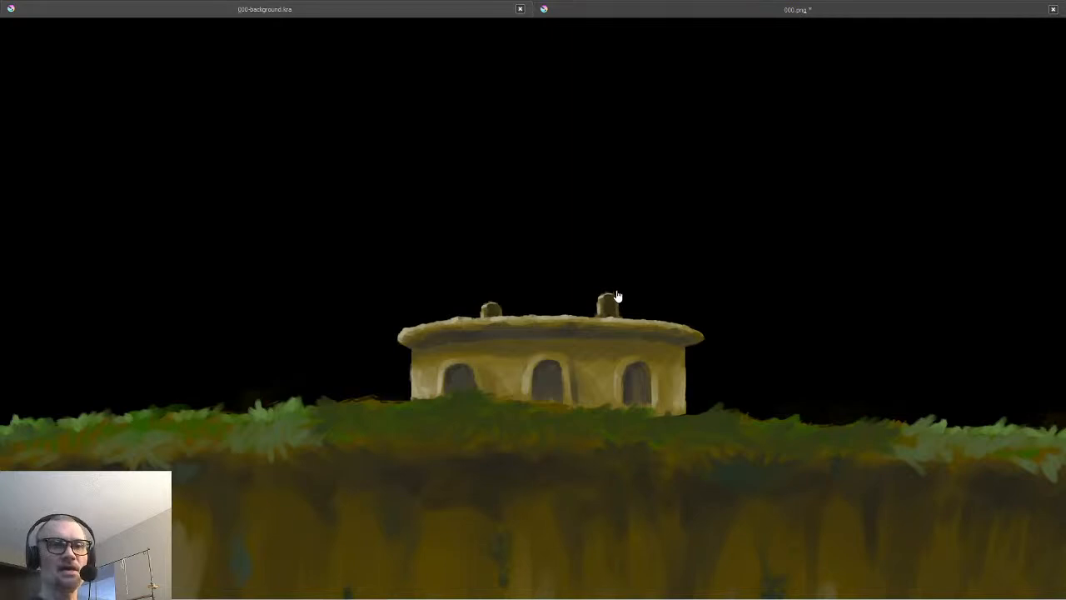
{"action": "left_click_drag", "start_coordinate": [617, 297], "coordinate": [610, 240]}
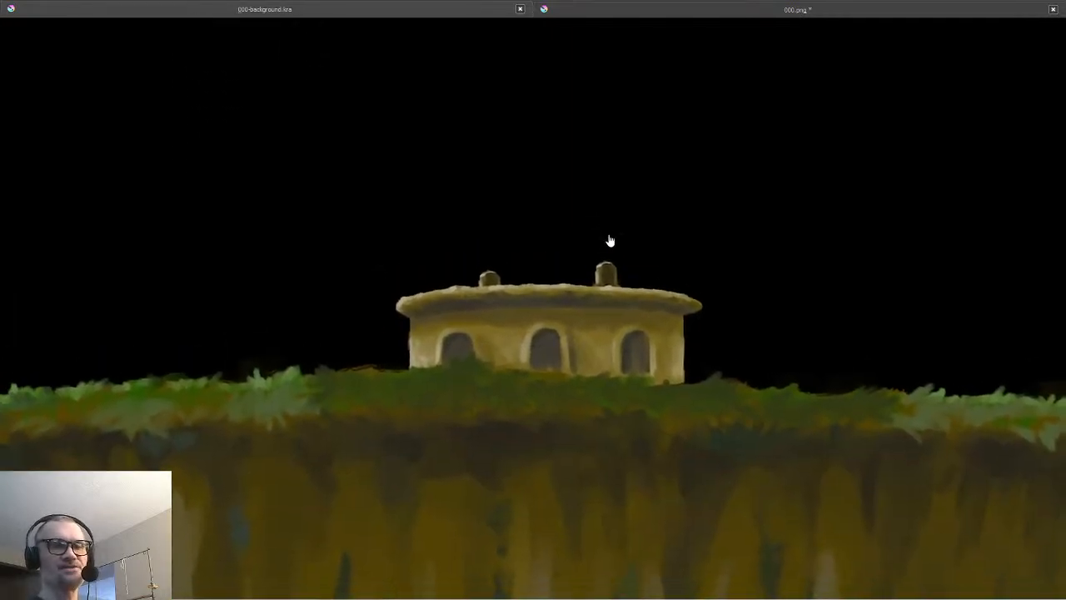
{"action": "scroll", "coordinate": [610, 241], "scroll_direction": "down", "scroll_amount": 2}
{"action": "scroll", "coordinate": [608, 242], "scroll_direction": "down", "scroll_amount": 2}
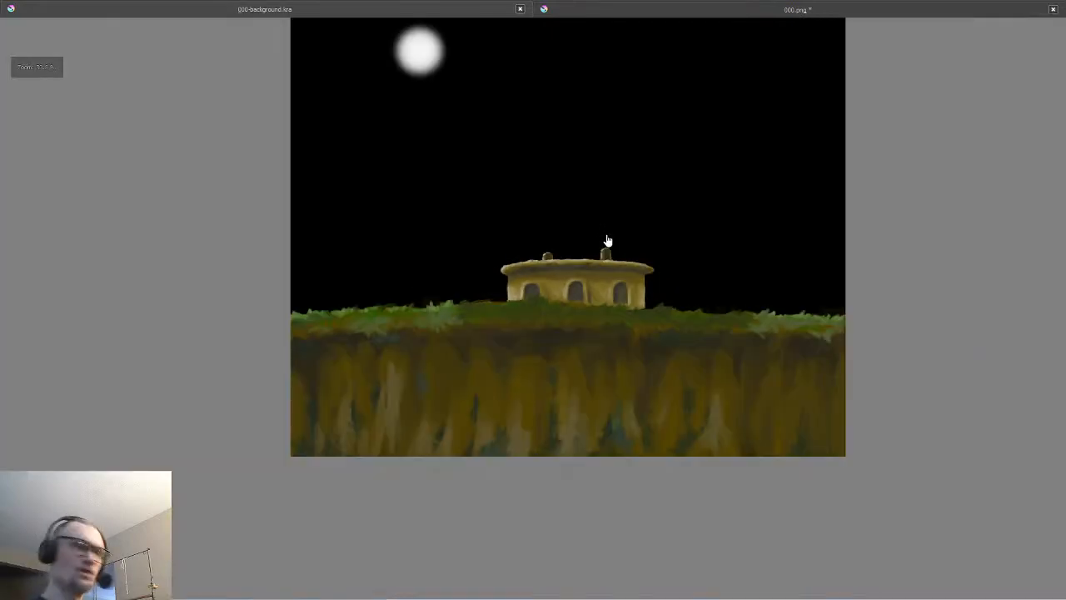
{"action": "key", "text": "Tab"}
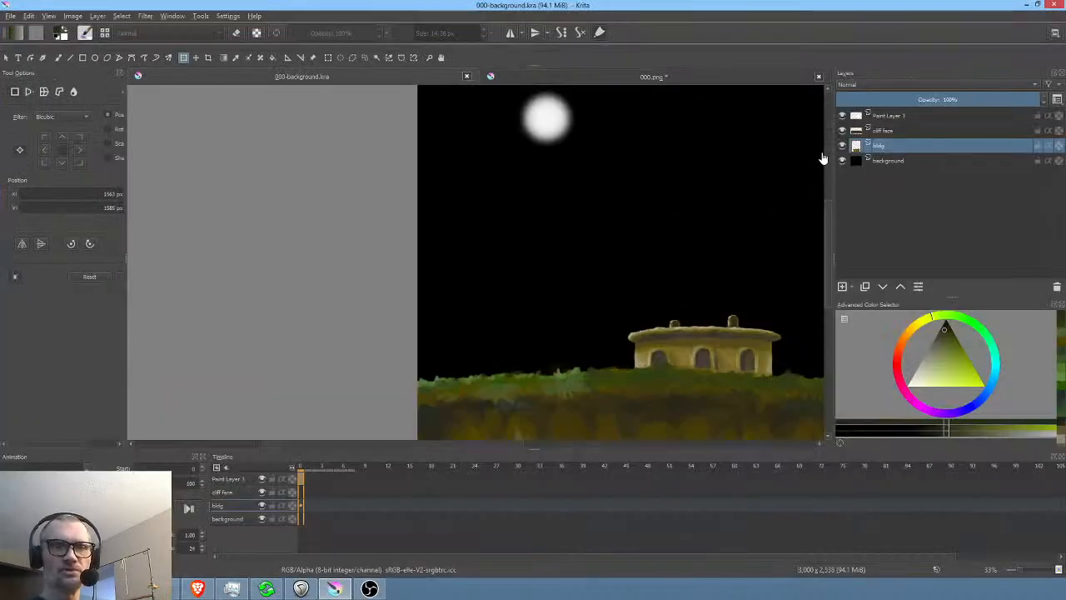
- Move the moon on Paint Layer 3 down and slightly right so it hangs just above and left of the house
{"action": "left_click", "coordinate": [842, 115]}
{"action": "left_click", "coordinate": [842, 116]}
{"action": "left_click", "coordinate": [902, 116]}
{"action": "mouse_move", "coordinate": [602, 345]}
{"action": "left_mouse_down"}
{"action": "mouse_move", "coordinate": [576, 242]}
{"action": "mouse_move", "coordinate": [445, 290]}
{"action": "left_mouse_up"}
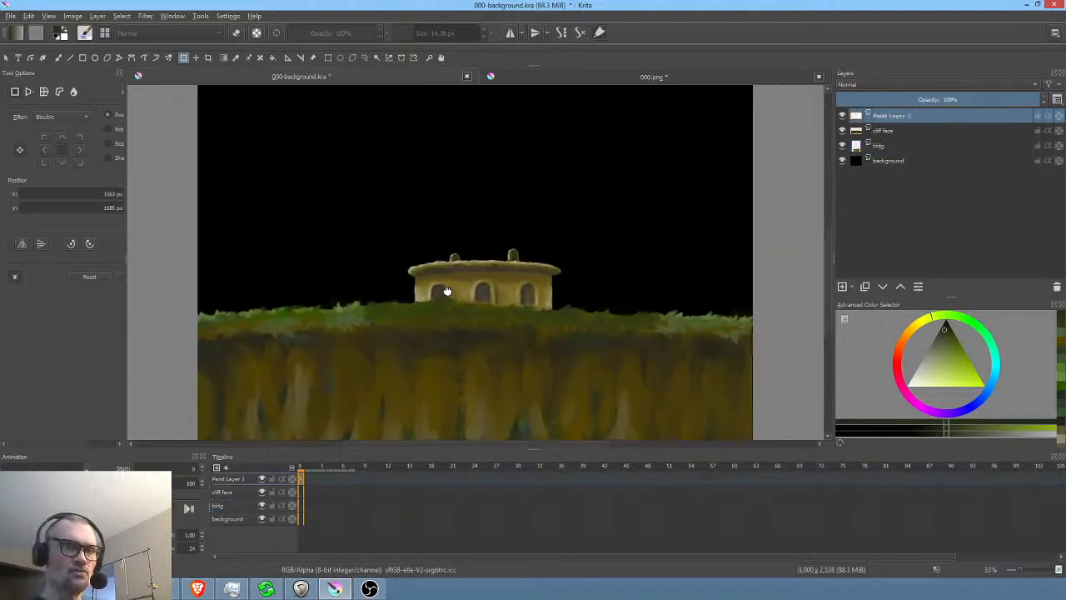
{"action": "scroll", "coordinate": [462, 292], "scroll_direction": "down", "scroll_amount": 2}
{"action": "left_click_drag", "start_coordinate": [526, 237], "coordinate": [528, 266]}
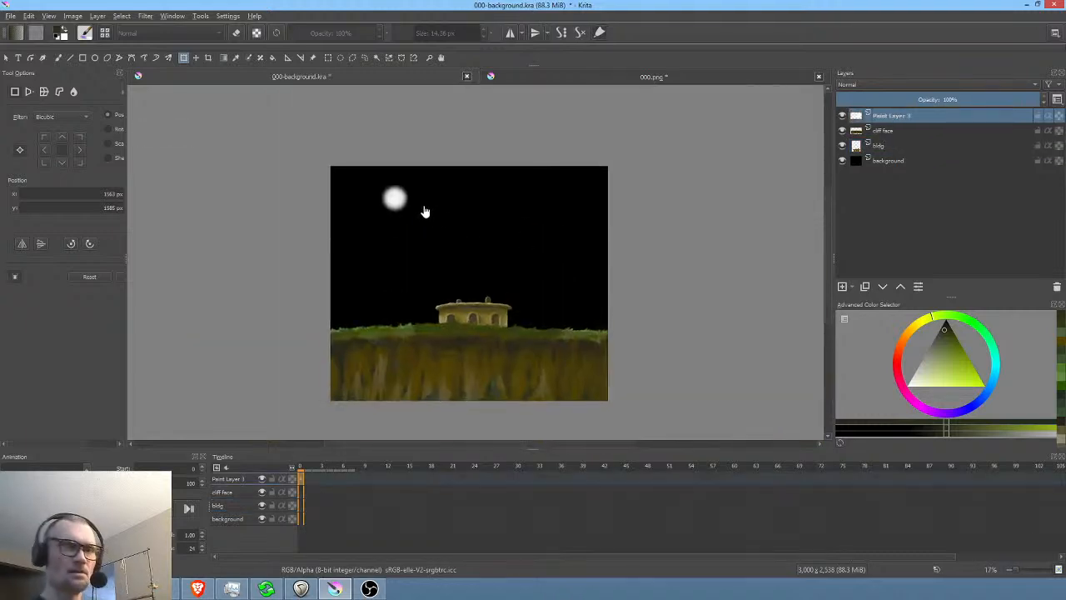
{"action": "left_click_drag", "start_coordinate": [402, 206], "coordinate": [427, 269]}
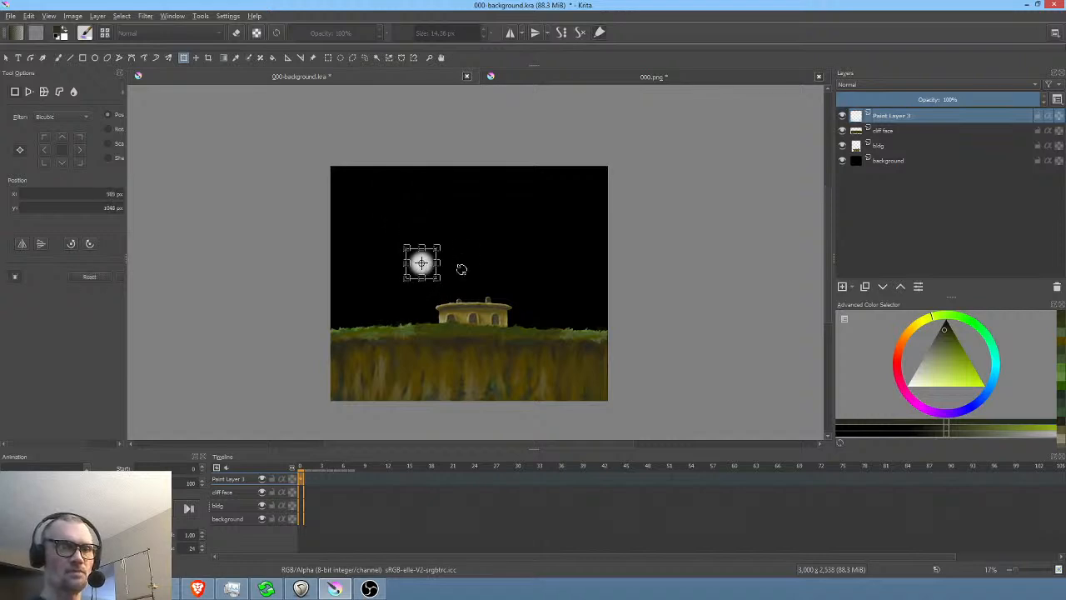
- Shrink the moon to about 60 percent of its size around its centre and apply the transform
{"action": "scroll", "coordinate": [437, 278], "scroll_direction": "up", "scroll_amount": 5}
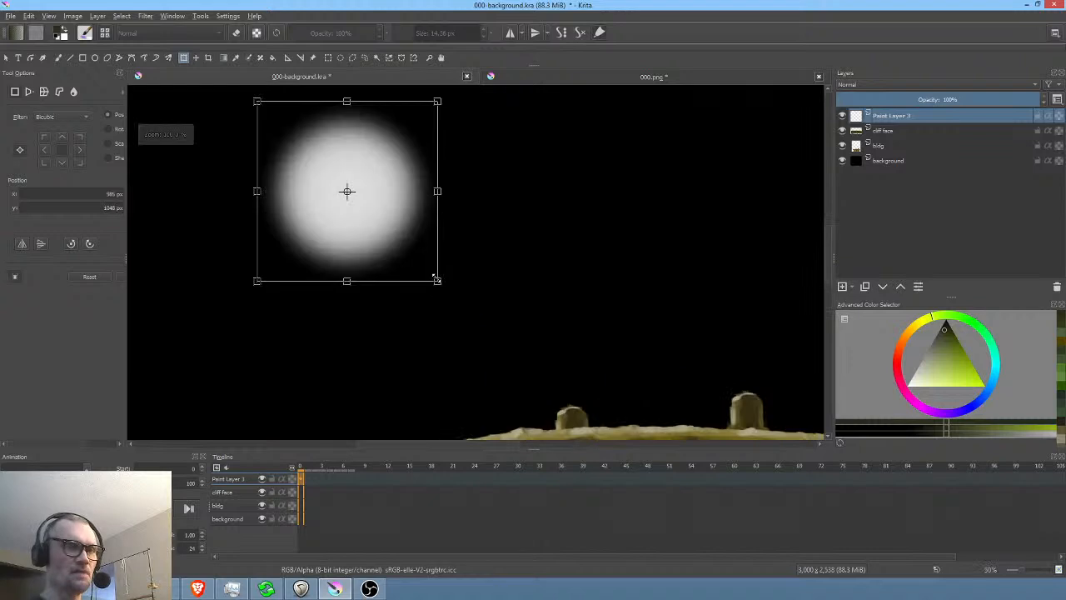
{"action": "left_click_drag", "start_coordinate": [438, 280], "coordinate": [403, 248]}
{"action": "scroll", "coordinate": [538, 267], "scroll_direction": "down", "scroll_amount": 3}
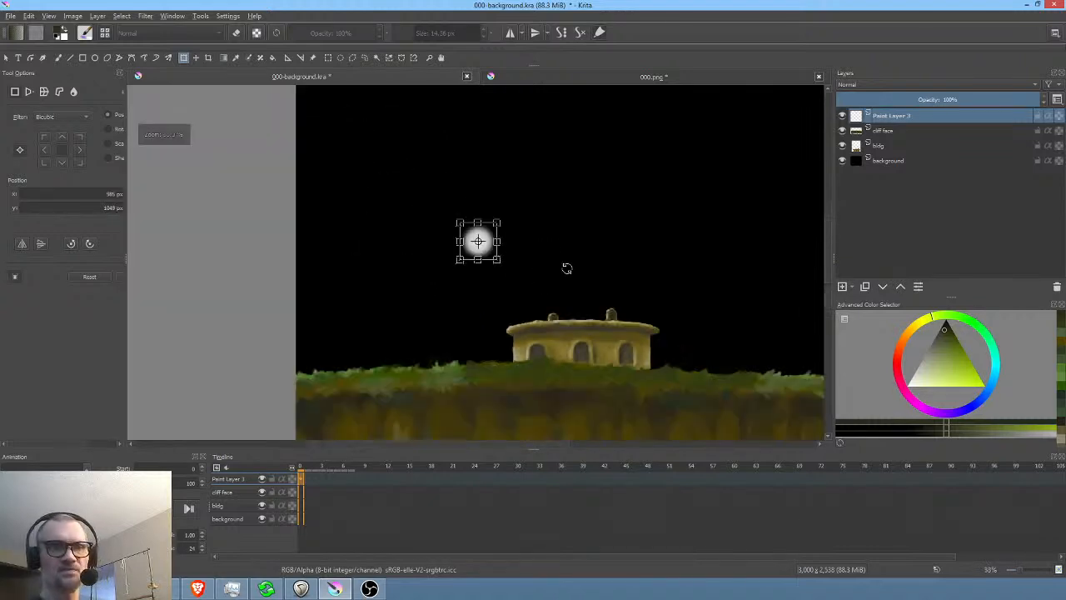
{"action": "scroll", "coordinate": [516, 274], "scroll_direction": "up", "scroll_amount": 3}
{"action": "scroll", "coordinate": [533, 274], "scroll_direction": "down", "scroll_amount": 1}
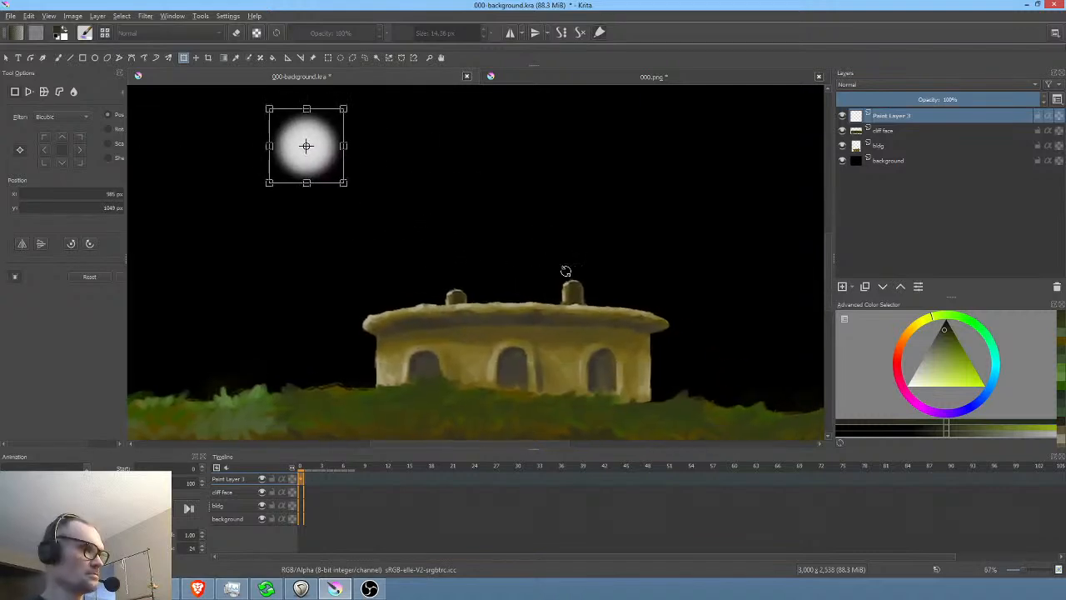
{"action": "key", "text": "Return"}
- Save the document with the smaller, lower moon in place
{"action": "left_click", "coordinate": [10, 17]}
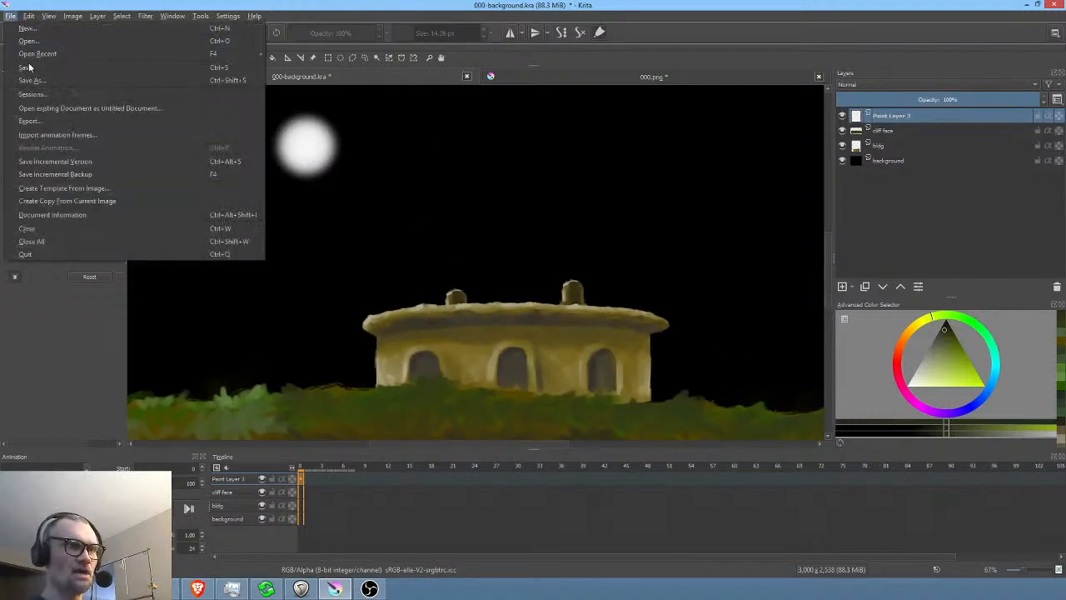
{"action": "left_click", "coordinate": [25, 66]}
{"action": "scroll", "coordinate": [522, 159], "scroll_direction": "down", "scroll_amount": 1}
{"action": "scroll", "coordinate": [522, 159], "scroll_direction": "down", "scroll_amount": 1}
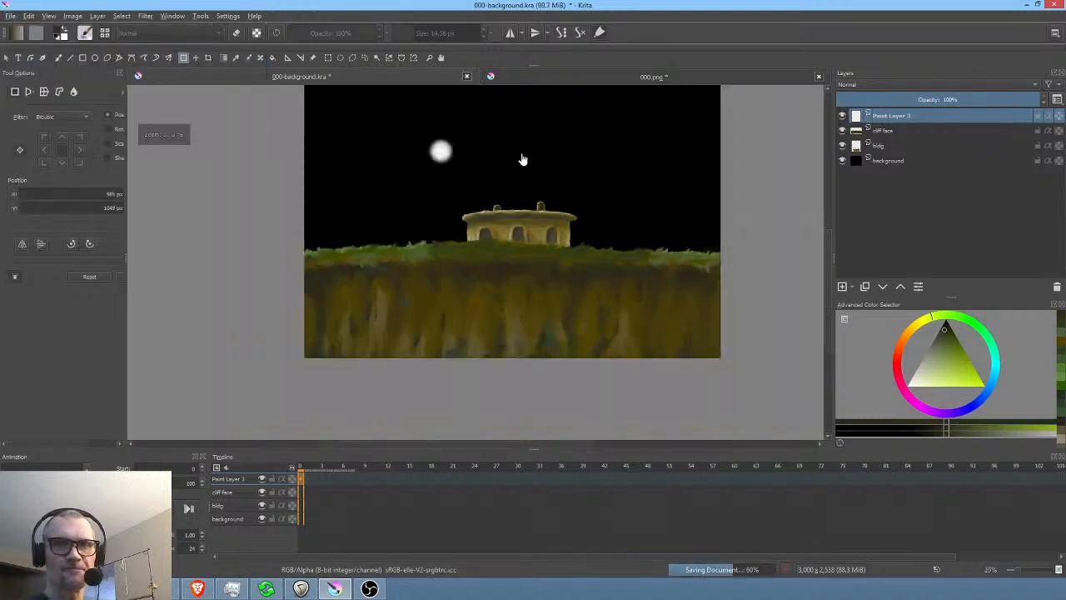
{"action": "scroll", "coordinate": [522, 159], "scroll_direction": "up", "scroll_amount": 1}
{"action": "left_click_drag", "start_coordinate": [523, 159], "coordinate": [537, 173]}
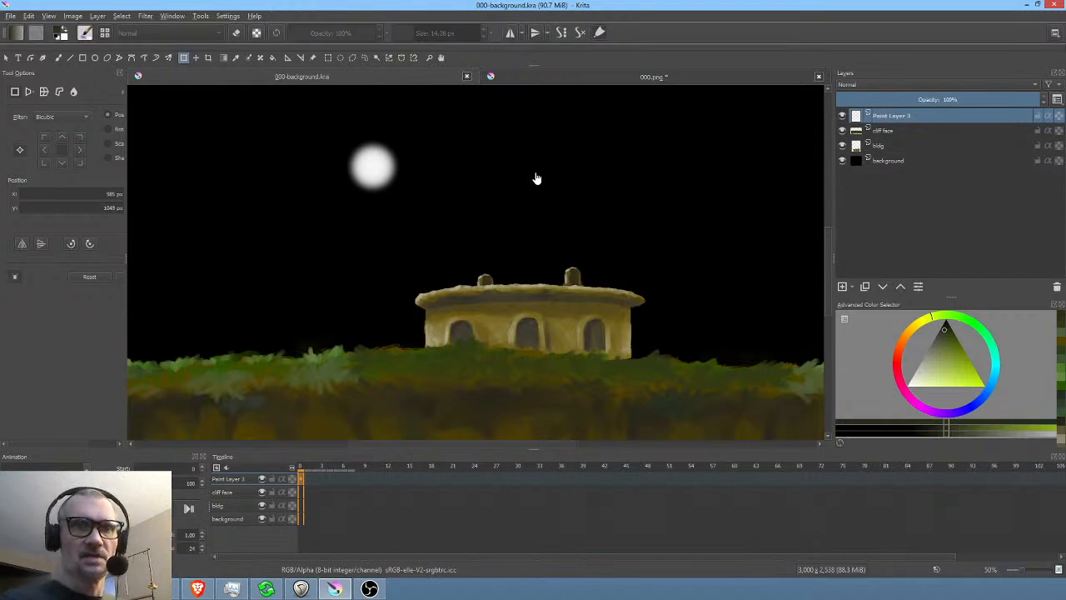
- Check the moon and cliff face layers by hiding and showing each, and preview the moon at reduced opacity
{"action": "left_click", "coordinate": [842, 115]}
{"action": "left_click", "coordinate": [842, 116]}
{"action": "mouse_move", "coordinate": [985, 101]}
{"action": "left_mouse_down"}
{"action": "mouse_move", "coordinate": [883, 101]}
{"action": "mouse_move", "coordinate": [1041, 108]}
{"action": "left_mouse_up"}
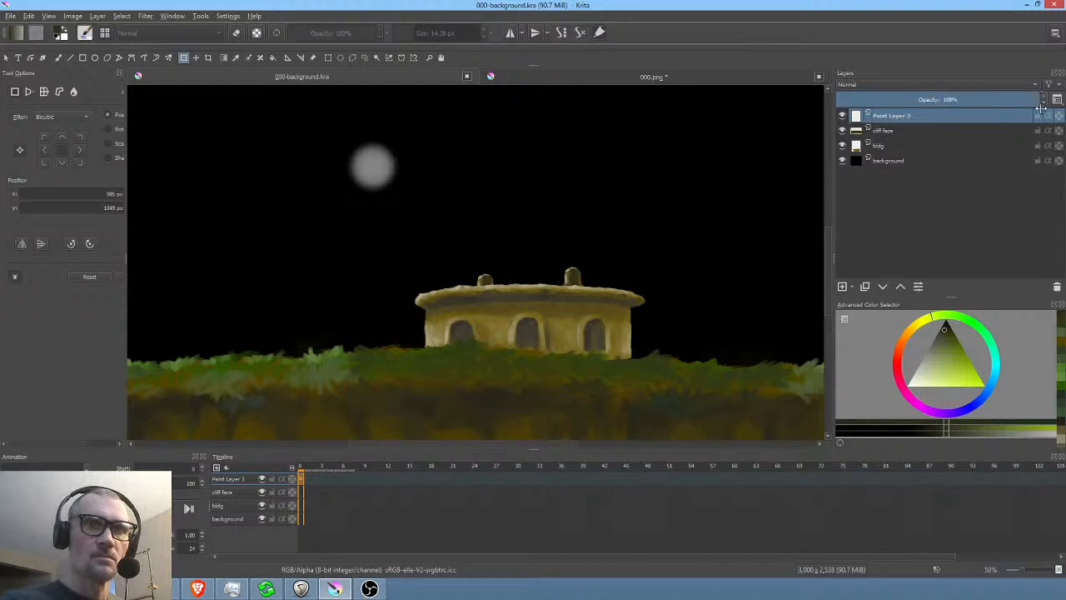
{"action": "left_click", "coordinate": [902, 130]}
{"action": "left_click", "coordinate": [842, 131]}
{"action": "left_click", "coordinate": [842, 131]}
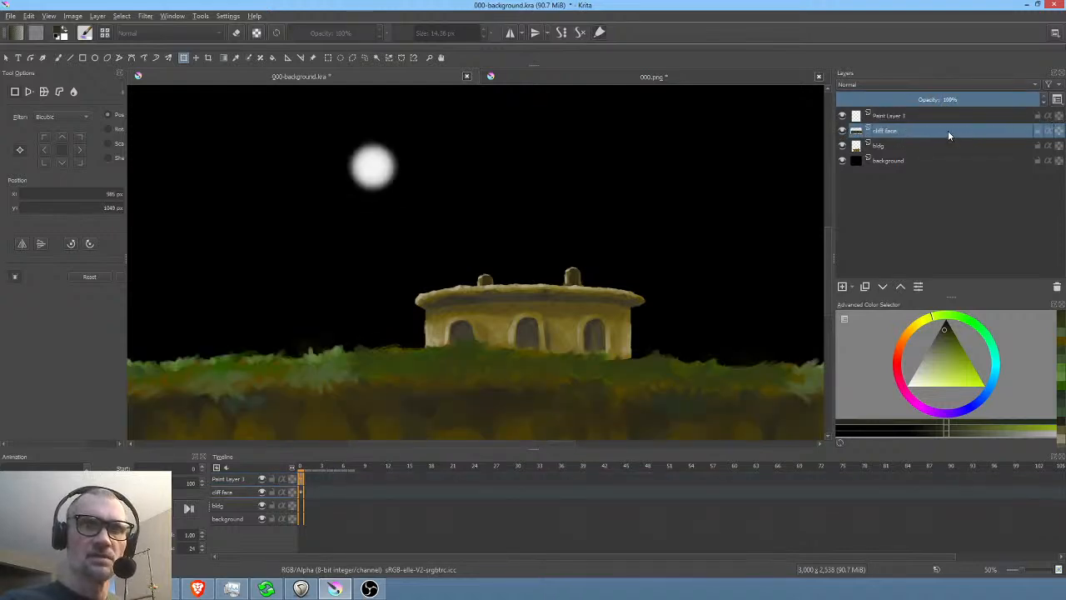
{"action": "left_click", "coordinate": [919, 145]}
- Add a new paint layer directly above the background and choose a cloud-textured brush preset
{"action": "left_click", "coordinate": [914, 158]}
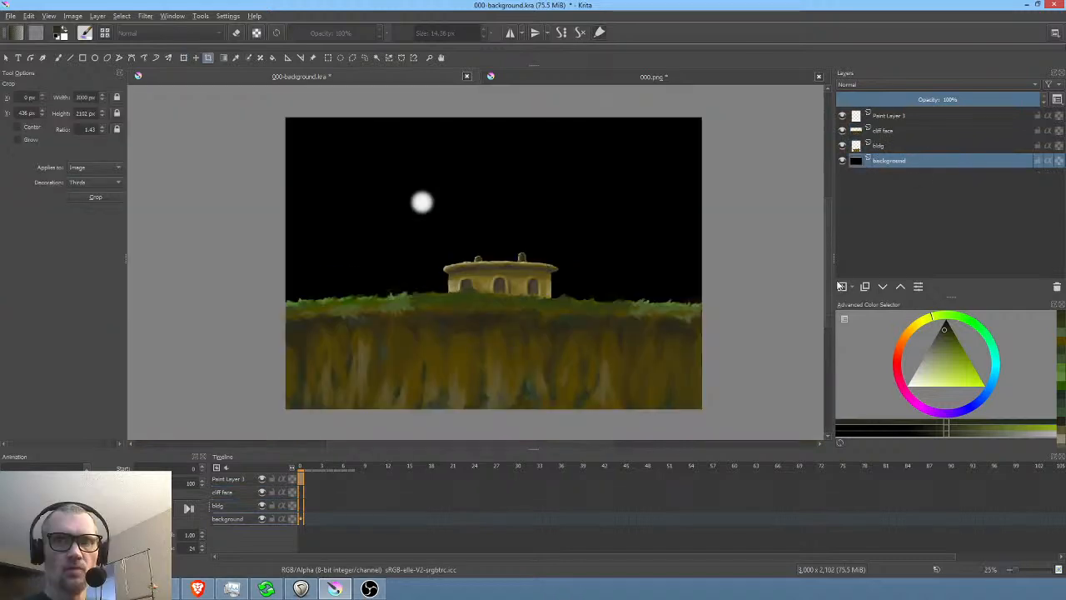
{"action": "left_click", "coordinate": [842, 286]}
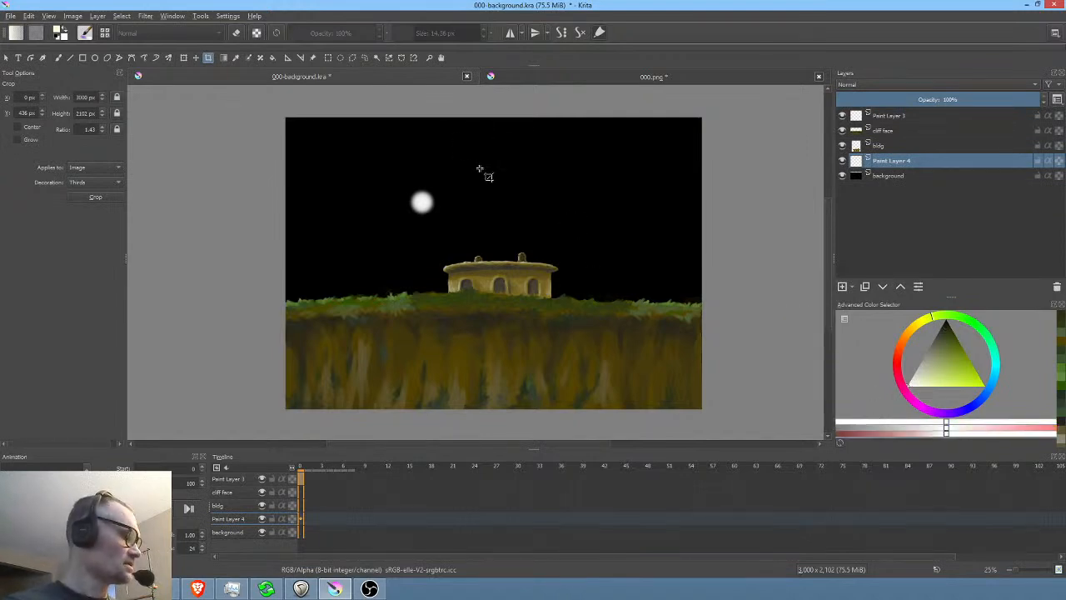
{"action": "key", "text": "b"}
{"action": "left_click_drag", "start_coordinate": [366, 32], "coordinate": [348, 32]}
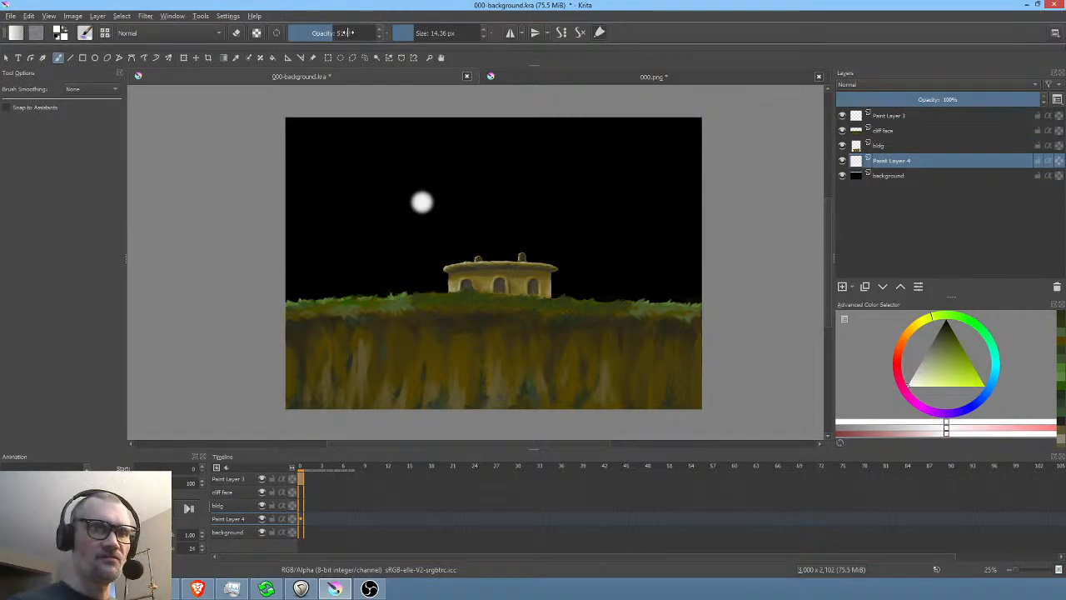
{"action": "right_click", "coordinate": [586, 193]}
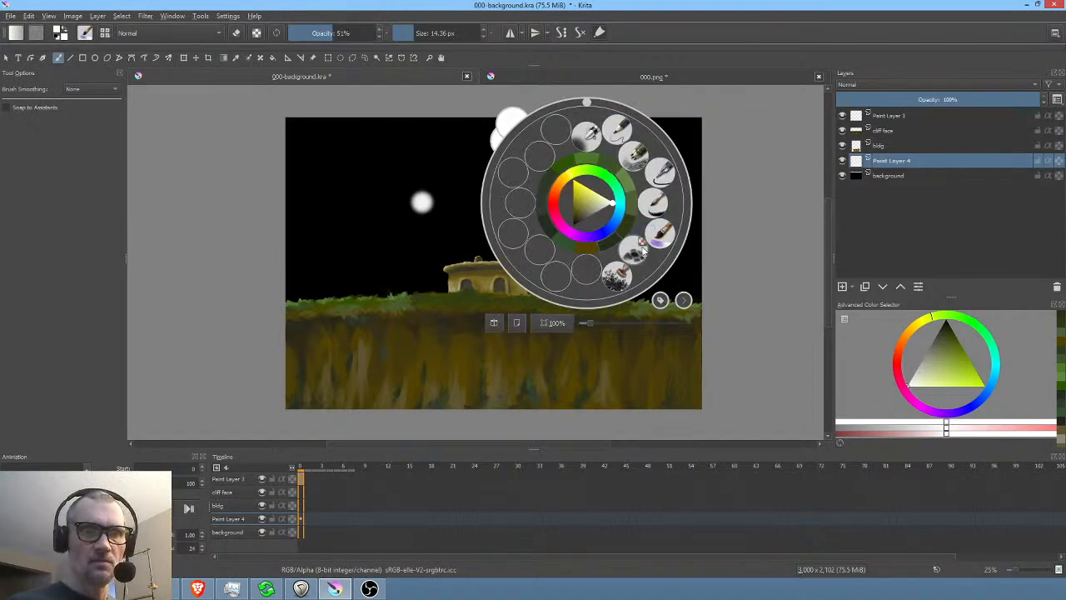
{"action": "left_click", "coordinate": [642, 251]}
{"action": "mouse_move", "coordinate": [476, 206]}
{"action": "left_mouse_down"}
{"action": "mouse_move", "coordinate": [539, 206]}
{"action": "mouse_move", "coordinate": [490, 187]}
{"action": "mouse_move", "coordinate": [512, 192]}
{"action": "left_mouse_up"}
{"action": "left_click", "coordinate": [482, 197]}
{"action": "key", "text": "bracketright"}
{"action": "mouse_move", "coordinate": [499, 198]}
{"action": "left_mouse_down"}
{"action": "mouse_move", "coordinate": [525, 179]}
{"action": "mouse_move", "coordinate": [537, 191]}
{"action": "mouse_move", "coordinate": [574, 179]}
{"action": "mouse_move", "coordinate": [621, 191]}
{"action": "mouse_move", "coordinate": [659, 183]}
{"action": "mouse_move", "coordinate": [623, 197]}
{"action": "mouse_move", "coordinate": [654, 172]}
{"action": "mouse_move", "coordinate": [683, 187]}
{"action": "mouse_move", "coordinate": [613, 186]}
{"action": "mouse_move", "coordinate": [624, 191]}
{"action": "left_mouse_up"}
{"action": "key", "text": "bracketleft"}
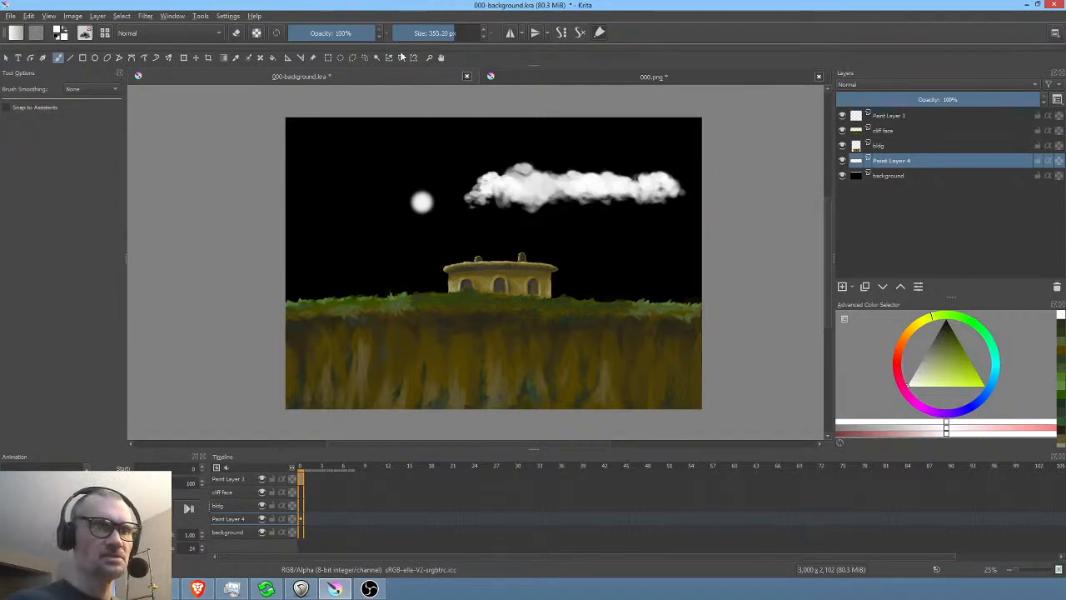
{"action": "key", "text": "ctrl+z"}
{"action": "key", "text": "ctrl+z"}
{"action": "key", "text": "ctrl+z"}
{"action": "key", "text": "ctrl+z"}
{"action": "key", "text": "ctrl+z"}
{"action": "key", "text": "ctrl+z"}
{"action": "key", "text": "ctrl+z"}
{"action": "key", "text": "ctrl+z"}
{"action": "key", "text": "ctrl+z"}
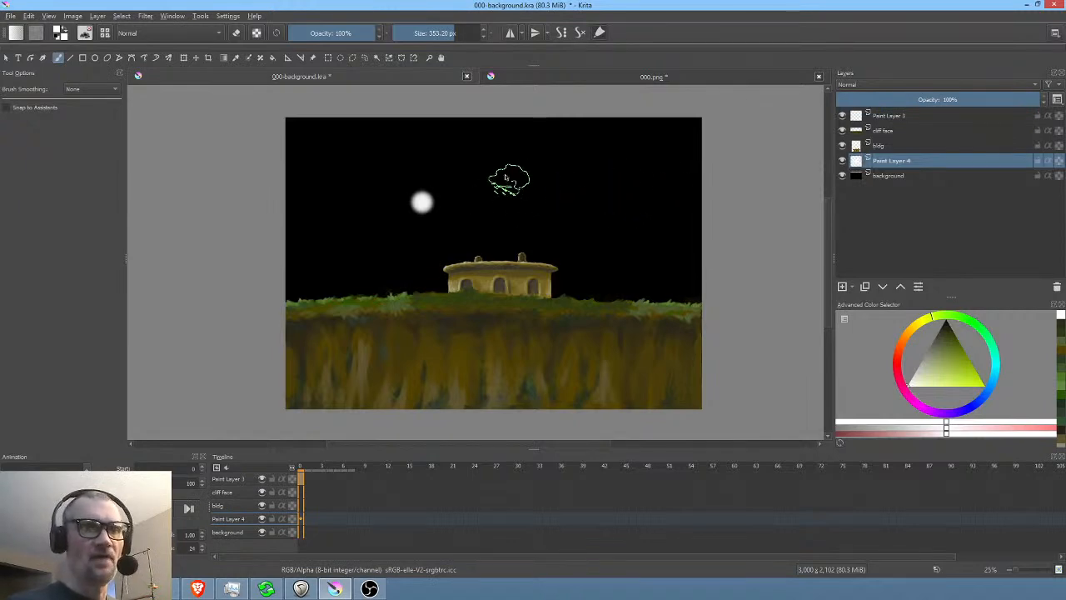
- Paint soft white clouds around the moon and above the house with the brush opacity at 50%
{"action": "left_click_drag", "start_coordinate": [366, 33], "coordinate": [324, 37]}
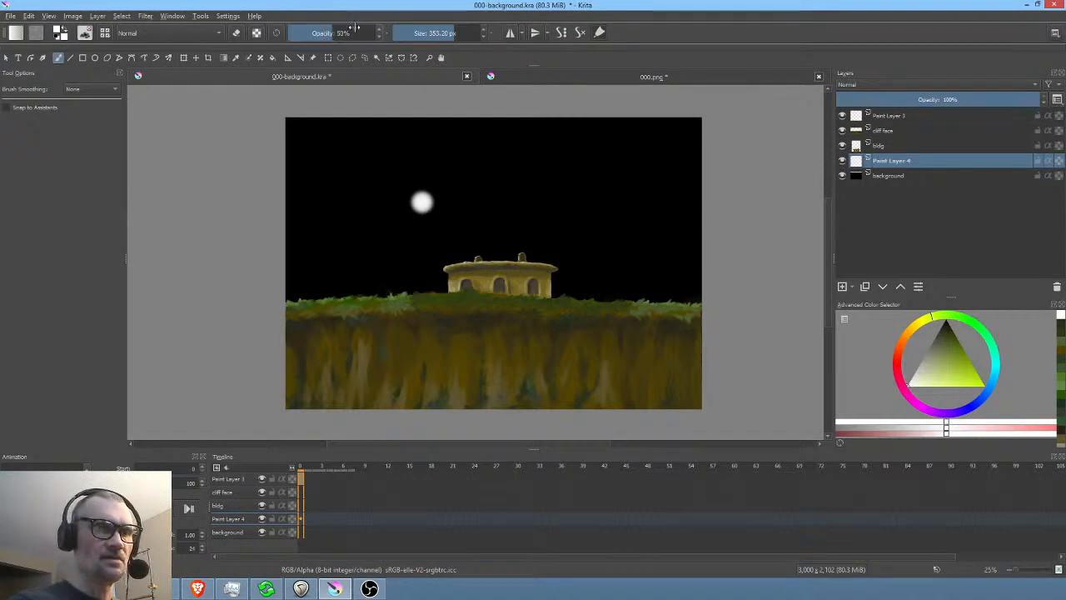
{"action": "mouse_move", "coordinate": [284, 171]}
{"action": "left_mouse_down"}
{"action": "mouse_move", "coordinate": [295, 194]}
{"action": "mouse_move", "coordinate": [315, 180]}
{"action": "mouse_move", "coordinate": [321, 198]}
{"action": "mouse_move", "coordinate": [368, 193]}
{"action": "mouse_move", "coordinate": [277, 204]}
{"action": "mouse_move", "coordinate": [358, 191]}
{"action": "mouse_move", "coordinate": [285, 173]}
{"action": "mouse_move", "coordinate": [267, 208]}
{"action": "mouse_move", "coordinate": [347, 233]}
{"action": "mouse_move", "coordinate": [355, 223]}
{"action": "mouse_move", "coordinate": [322, 223]}
{"action": "mouse_move", "coordinate": [377, 220]}
{"action": "mouse_move", "coordinate": [306, 224]}
{"action": "mouse_move", "coordinate": [367, 222]}
{"action": "mouse_move", "coordinate": [359, 238]}
{"action": "mouse_move", "coordinate": [438, 223]}
{"action": "mouse_move", "coordinate": [406, 197]}
{"action": "mouse_move", "coordinate": [528, 187]}
{"action": "mouse_move", "coordinate": [512, 174]}
{"action": "mouse_move", "coordinate": [534, 184]}
{"action": "mouse_move", "coordinate": [503, 191]}
{"action": "mouse_move", "coordinate": [527, 192]}
{"action": "mouse_move", "coordinate": [556, 173]}
{"action": "mouse_move", "coordinate": [645, 182]}
{"action": "mouse_move", "coordinate": [606, 172]}
{"action": "mouse_move", "coordinate": [585, 200]}
{"action": "left_mouse_up"}
{"action": "key", "text": "["}
{"action": "key", "text": "["}
{"action": "key", "text": "["}
{"action": "mouse_move", "coordinate": [482, 214]}
{"action": "left_mouse_down"}
{"action": "mouse_move", "coordinate": [574, 208]}
{"action": "mouse_move", "coordinate": [440, 220]}
{"action": "mouse_move", "coordinate": [494, 194]}
{"action": "mouse_move", "coordinate": [622, 218]}
{"action": "mouse_move", "coordinate": [518, 224]}
{"action": "mouse_move", "coordinate": [627, 191]}
{"action": "left_mouse_up"}
{"action": "key", "text": "ctrl+z"}
{"action": "key", "text": "ctrl+z"}
{"action": "key", "text": "ctrl+z"}
{"action": "key", "text": "ctrl+z"}
{"action": "key", "text": "ctrl+z"}
{"action": "key", "text": "ctrl+z"}
{"action": "key", "text": "ctrl+z"}
{"action": "key", "text": "ctrl+z"}
{"action": "key", "text": "ctrl+z"}
{"action": "key", "text": "ctrl+z"}
{"action": "key", "text": "ctrl+z"}
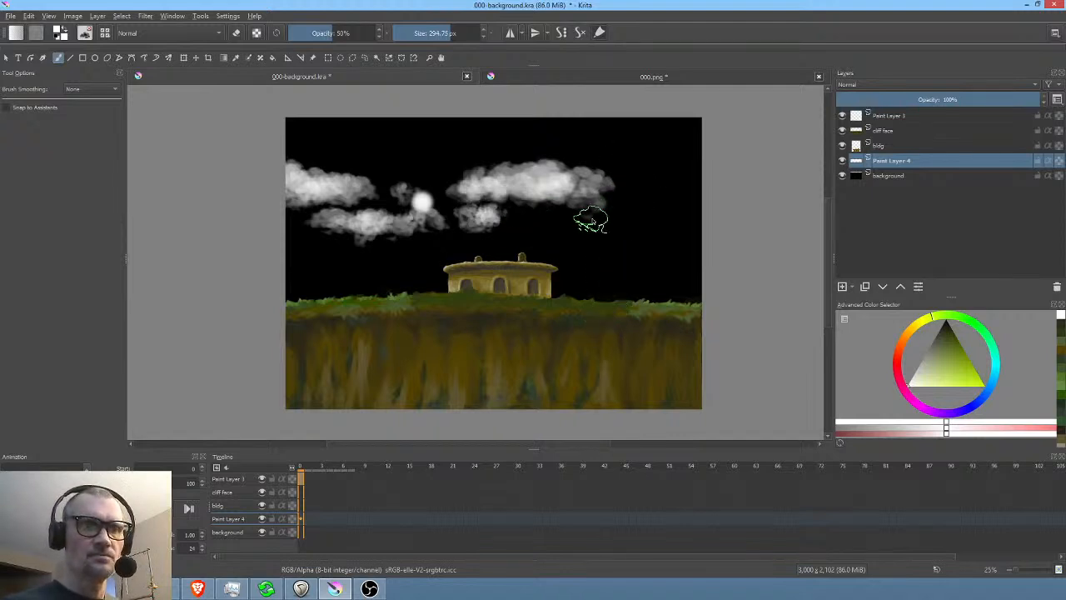
- Enlarge the brush and paint a cloud at the sky's right edge plus small low patches beside the house
{"action": "key", "text": "bracketright"}
{"action": "key", "text": "bracketright"}
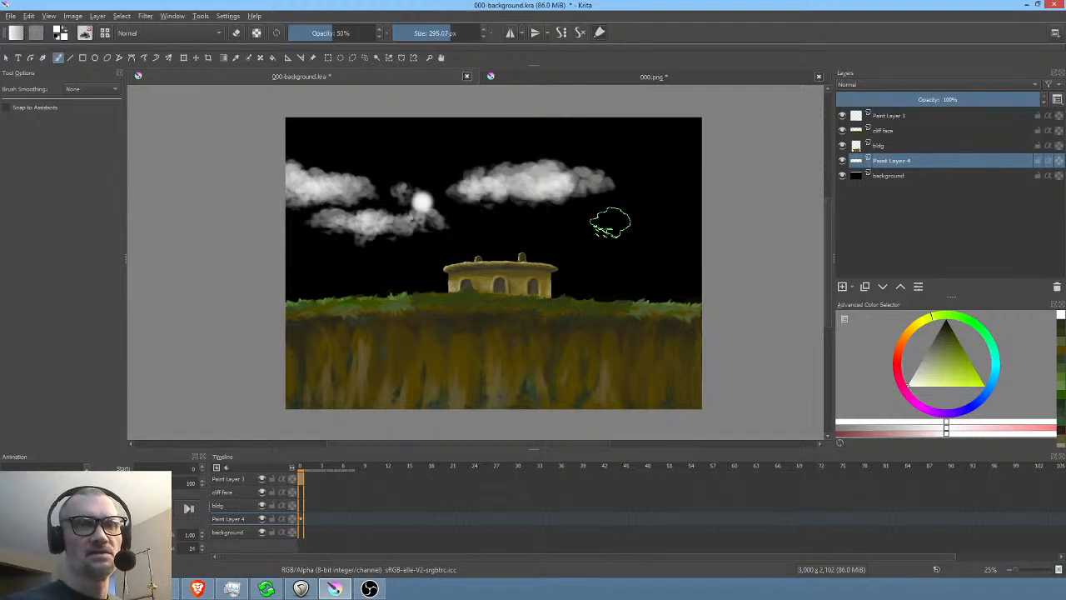
{"action": "mouse_move", "coordinate": [689, 179]}
{"action": "left_mouse_down"}
{"action": "mouse_move", "coordinate": [676, 173]}
{"action": "mouse_move", "coordinate": [642, 200]}
{"action": "mouse_move", "coordinate": [647, 221]}
{"action": "mouse_move", "coordinate": [702, 214]}
{"action": "mouse_move", "coordinate": [574, 219]}
{"action": "mouse_move", "coordinate": [538, 233]}
{"action": "mouse_move", "coordinate": [597, 238]}
{"action": "mouse_move", "coordinate": [583, 224]}
{"action": "left_mouse_up"}
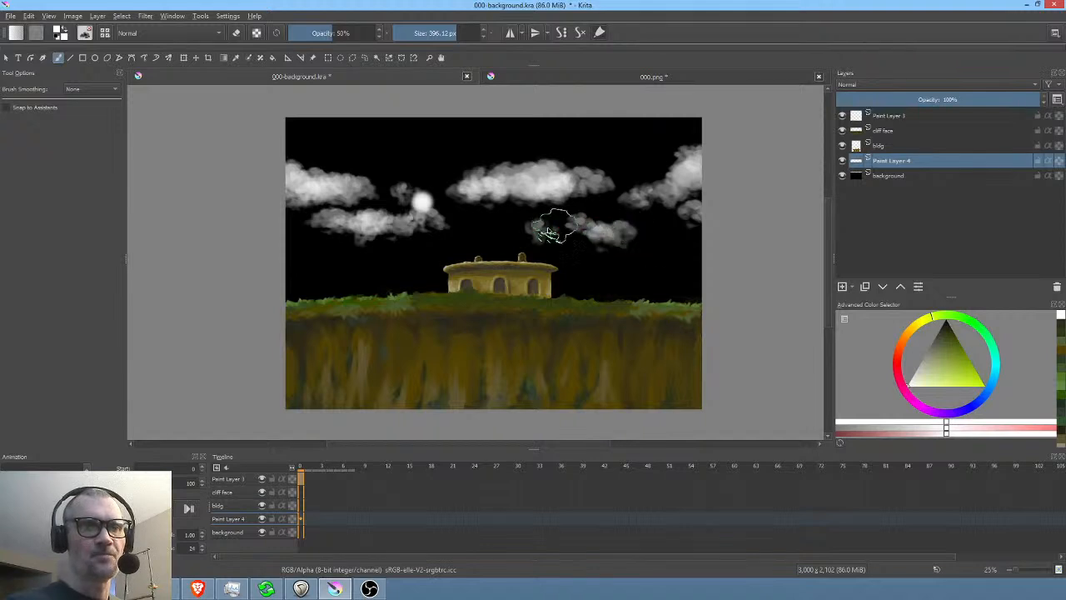
- Rename the painted cloud layer as cloud and reduce its opacity to about 56%
{"action": "double_click", "coordinate": [892, 161]}
{"action": "type", "text": "cloud"}
{"action": "key", "text": "Return"}
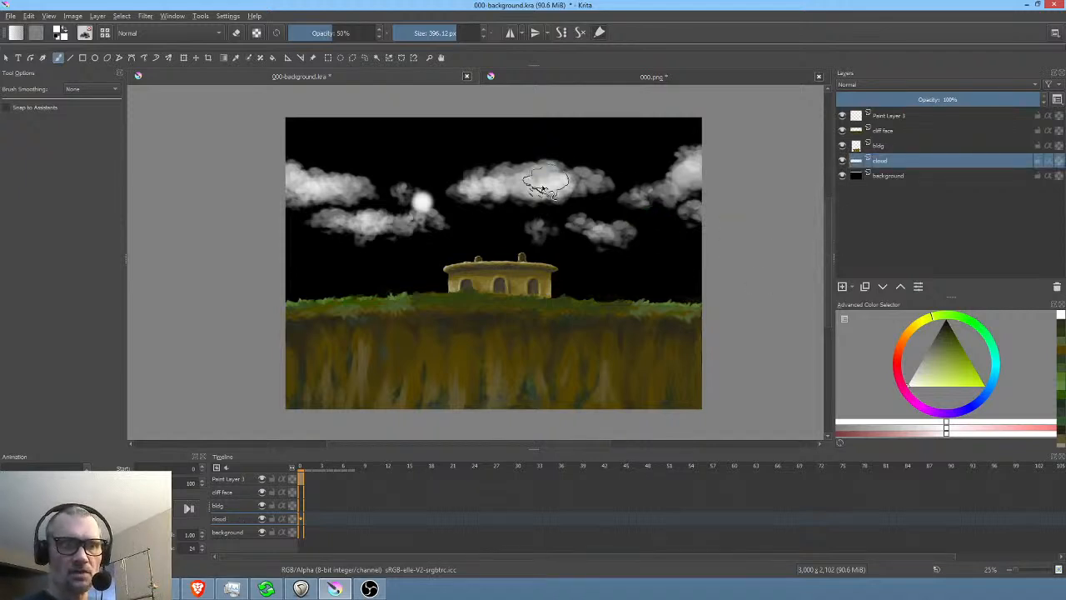
{"action": "left_click_drag", "start_coordinate": [1019, 100], "coordinate": [960, 100]}
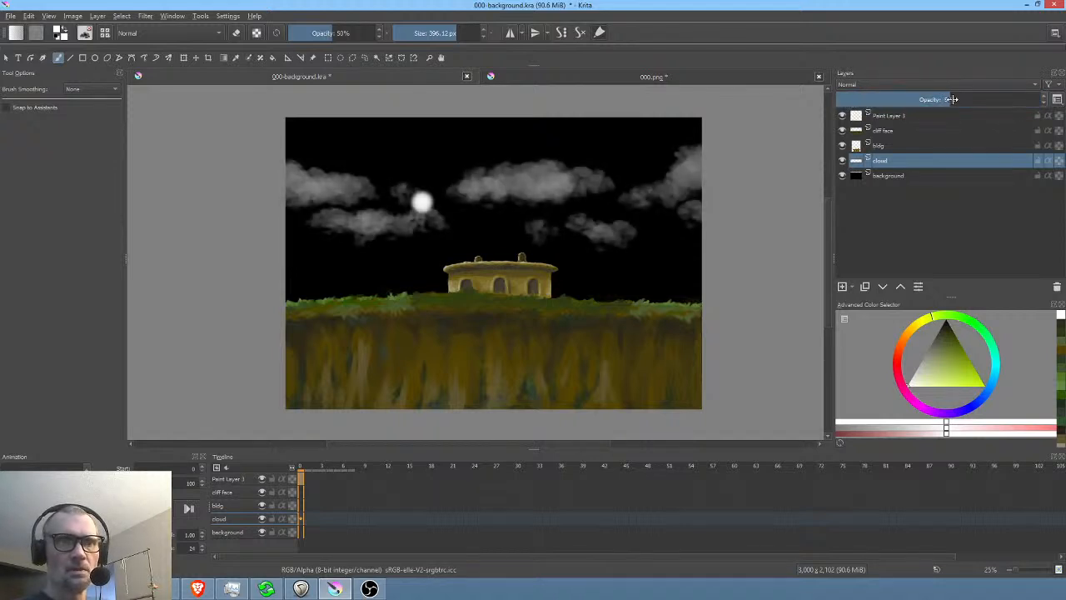
- Duplicate the cloud layer, shift the copy slightly down the sky, and lower its opacity to 36%
{"action": "left_click", "coordinate": [870, 284]}
{"action": "key", "text": "minus"}
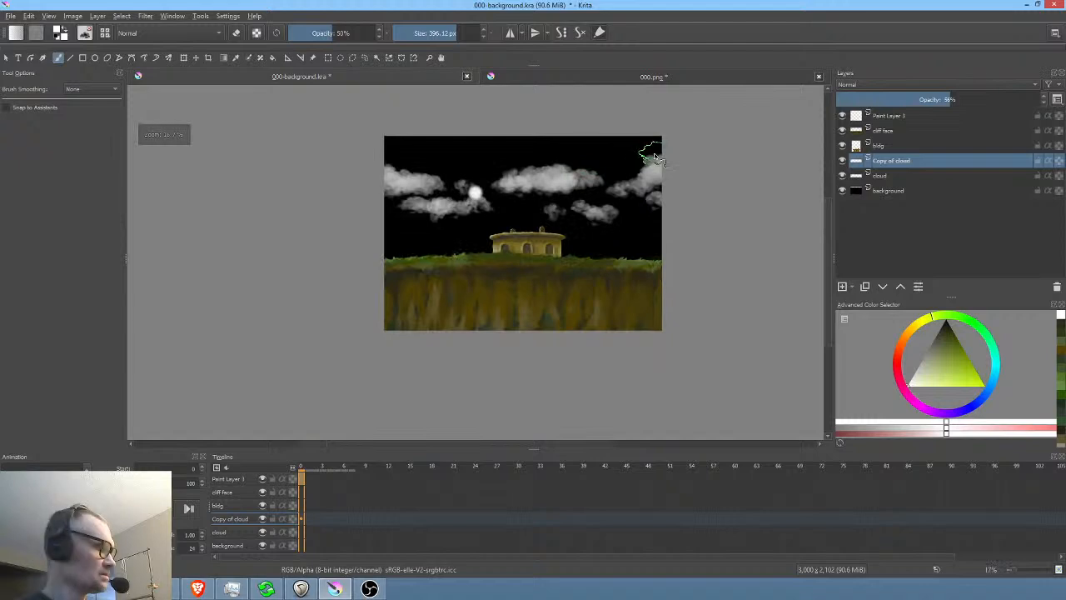
{"action": "key", "text": "ctrl+t"}
{"action": "mouse_move", "coordinate": [517, 190]}
{"action": "left_mouse_down"}
{"action": "mouse_move", "coordinate": [512, 159]}
{"action": "mouse_move", "coordinate": [369, 161]}
{"action": "mouse_move", "coordinate": [515, 211]}
{"action": "left_mouse_up"}
{"action": "left_click_drag", "start_coordinate": [958, 99], "coordinate": [910, 105]}
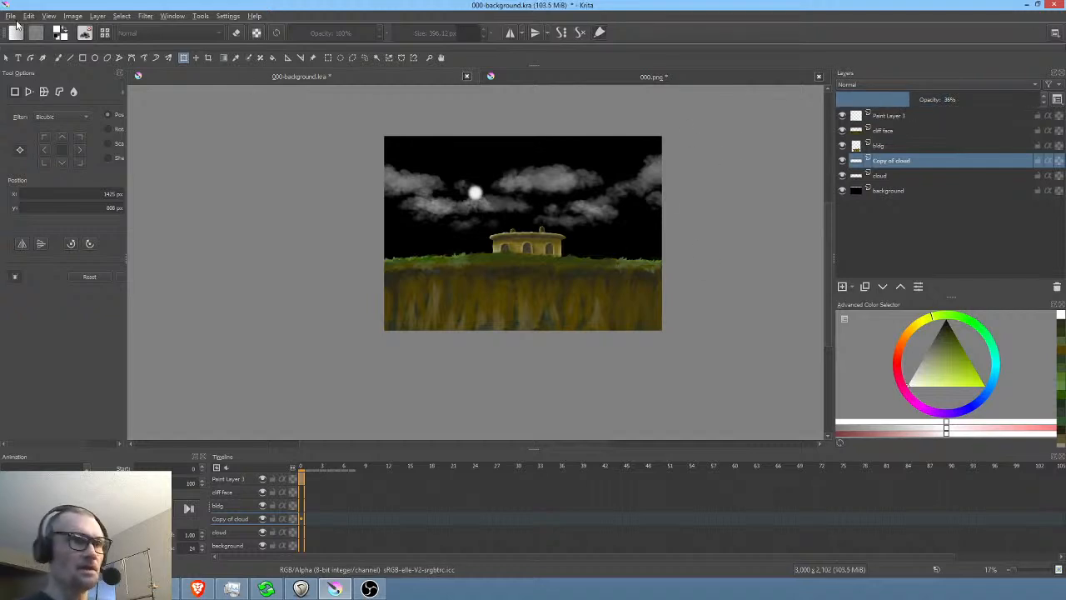
- Add a new paint layer directly above the background, saving the document before and after
{"action": "left_click", "coordinate": [11, 16]}
{"action": "left_click", "coordinate": [34, 69]}
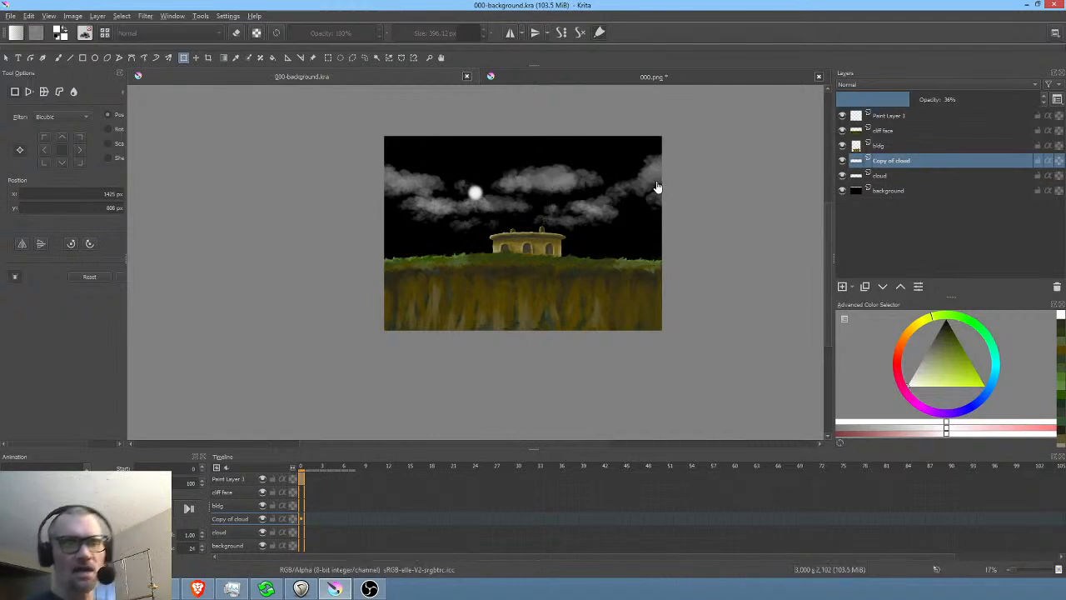
{"action": "left_click", "coordinate": [889, 191]}
{"action": "left_click", "coordinate": [842, 286]}
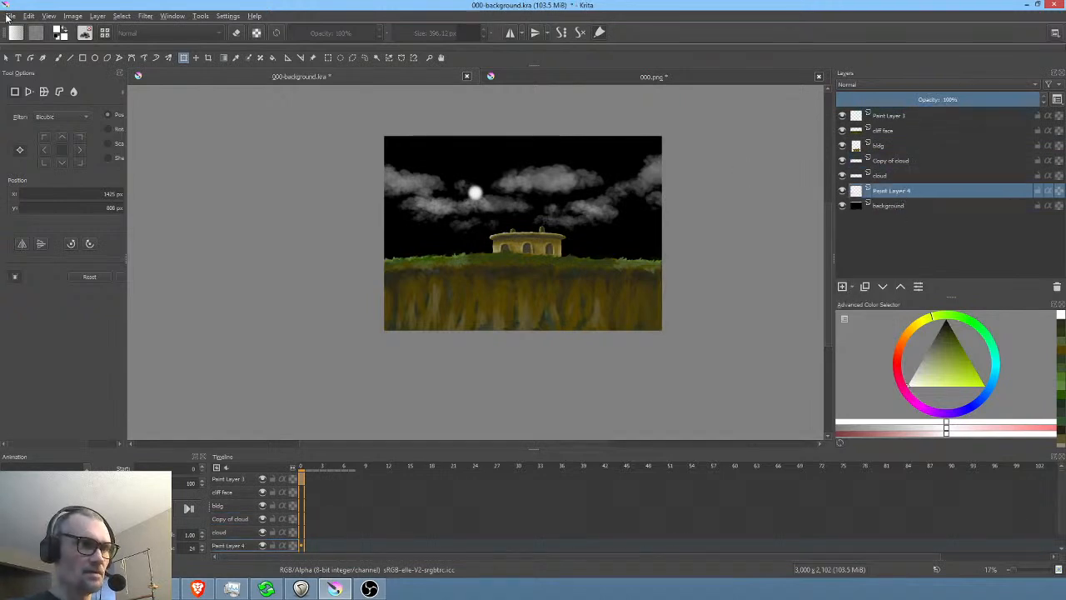
{"action": "left_click", "coordinate": [8, 16]}
{"action": "left_click", "coordinate": [24, 68]}
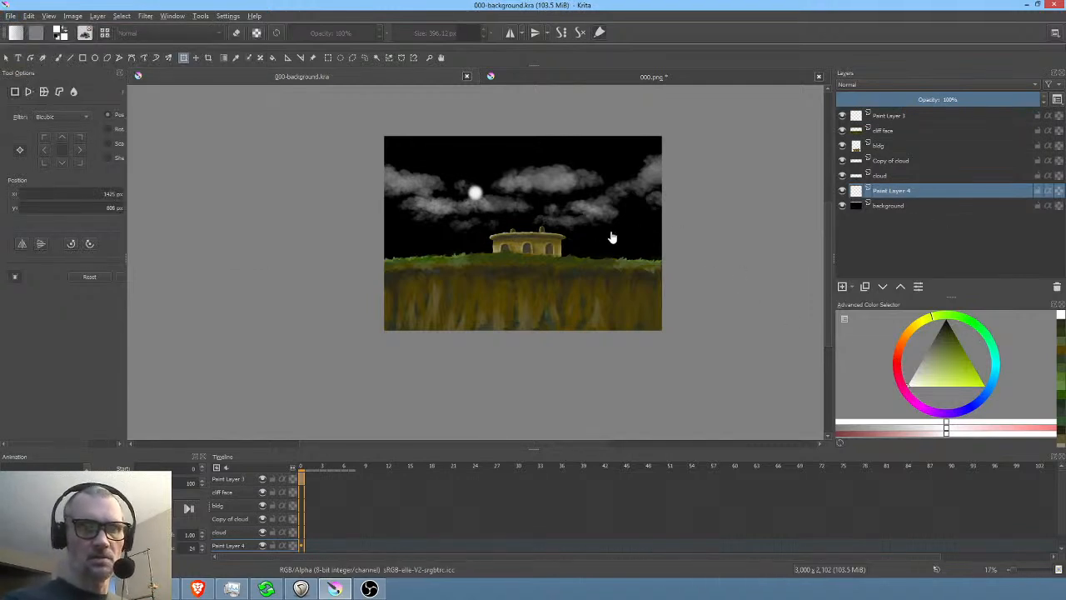
- Paint dark muted blue clouds behind the white ones across most of the sky on the new layer
{"action": "left_click", "coordinate": [995, 376]}
{"action": "left_click_drag", "start_coordinate": [949, 361], "coordinate": [939, 339]}
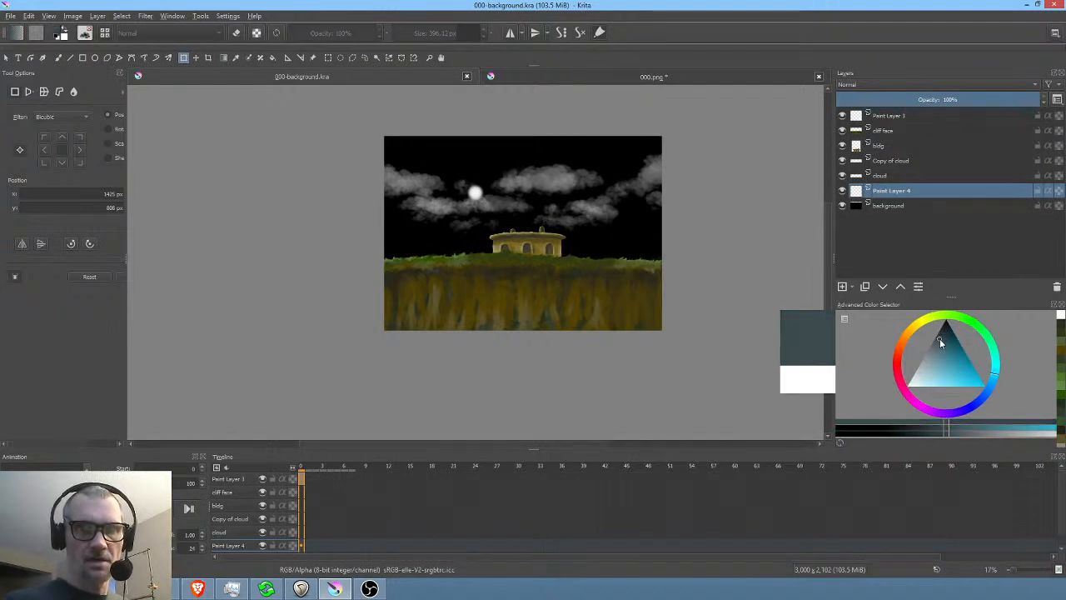
{"action": "left_click", "coordinate": [944, 340]}
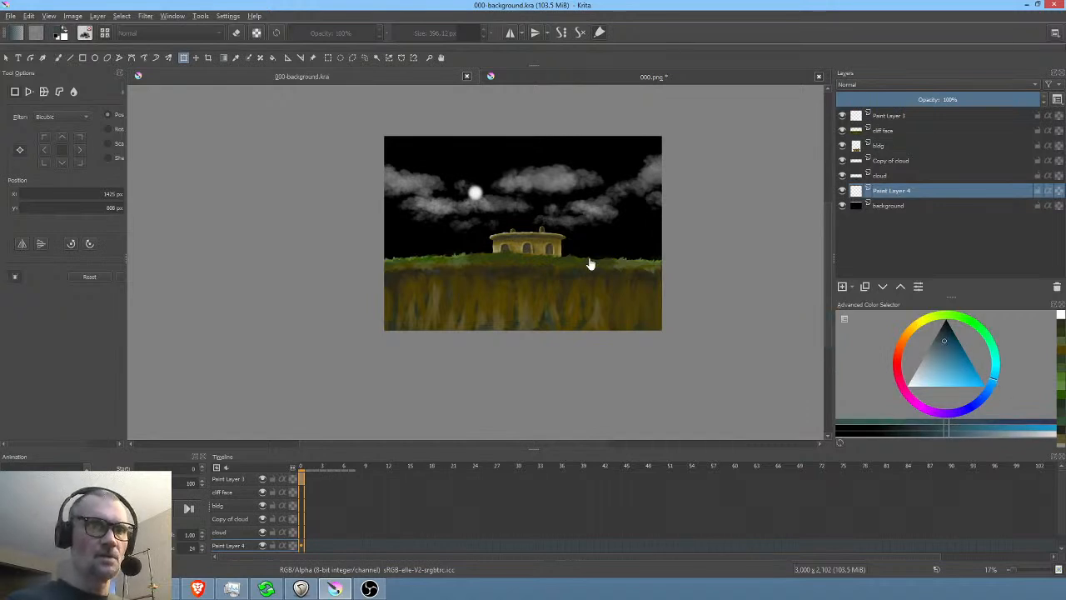
{"action": "key", "text": "b"}
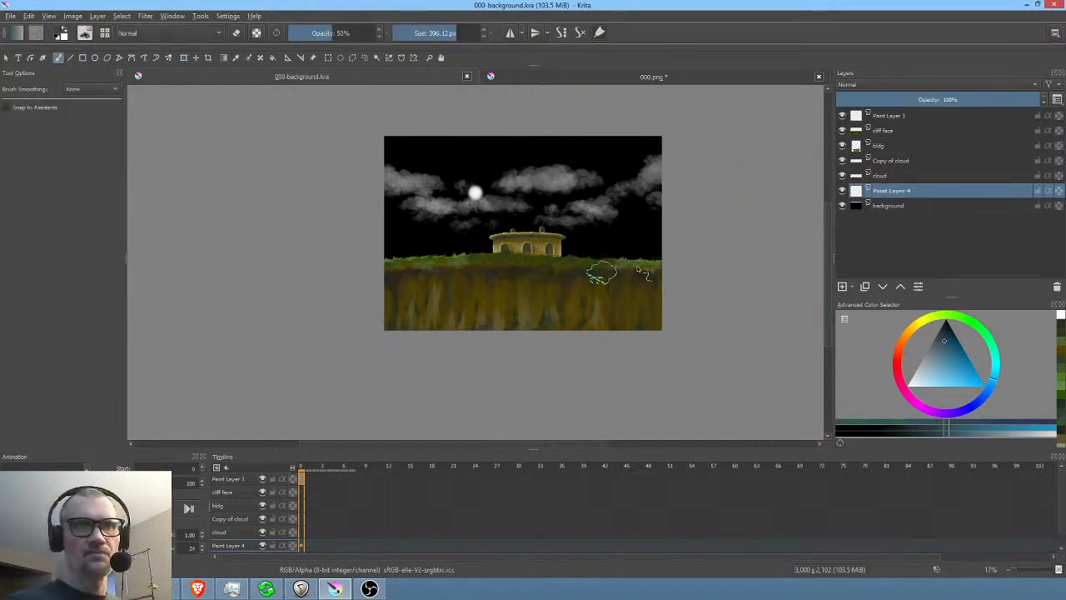
{"action": "mouse_move", "coordinate": [597, 275]}
{"action": "left_mouse_down"}
{"action": "mouse_move", "coordinate": [641, 266]}
{"action": "mouse_move", "coordinate": [595, 268]}
{"action": "mouse_move", "coordinate": [631, 271]}
{"action": "mouse_move", "coordinate": [589, 283]}
{"action": "mouse_move", "coordinate": [438, 269]}
{"action": "mouse_move", "coordinate": [578, 269]}
{"action": "mouse_move", "coordinate": [419, 242]}
{"action": "mouse_move", "coordinate": [508, 249]}
{"action": "mouse_move", "coordinate": [429, 237]}
{"action": "mouse_move", "coordinate": [513, 232]}
{"action": "mouse_move", "coordinate": [459, 222]}
{"action": "mouse_move", "coordinate": [428, 196]}
{"action": "mouse_move", "coordinate": [551, 203]}
{"action": "mouse_move", "coordinate": [603, 182]}
{"action": "mouse_move", "coordinate": [534, 192]}
{"action": "mouse_move", "coordinate": [473, 172]}
{"action": "mouse_move", "coordinate": [628, 161]}
{"action": "mouse_move", "coordinate": [572, 202]}
{"action": "mouse_move", "coordinate": [630, 158]}
{"action": "mouse_move", "coordinate": [392, 209]}
{"action": "mouse_move", "coordinate": [594, 250]}
{"action": "mouse_move", "coordinate": [630, 238]}
{"action": "mouse_move", "coordinate": [625, 250]}
{"action": "mouse_move", "coordinate": [510, 254]}
{"action": "mouse_move", "coordinate": [469, 241]}
{"action": "mouse_move", "coordinate": [499, 250]}
{"action": "mouse_move", "coordinate": [415, 254]}
{"action": "mouse_move", "coordinate": [534, 228]}
{"action": "mouse_move", "coordinate": [540, 236]}
{"action": "mouse_move", "coordinate": [416, 225]}
{"action": "mouse_move", "coordinate": [621, 205]}
{"action": "mouse_move", "coordinate": [433, 221]}
{"action": "left_mouse_up"}
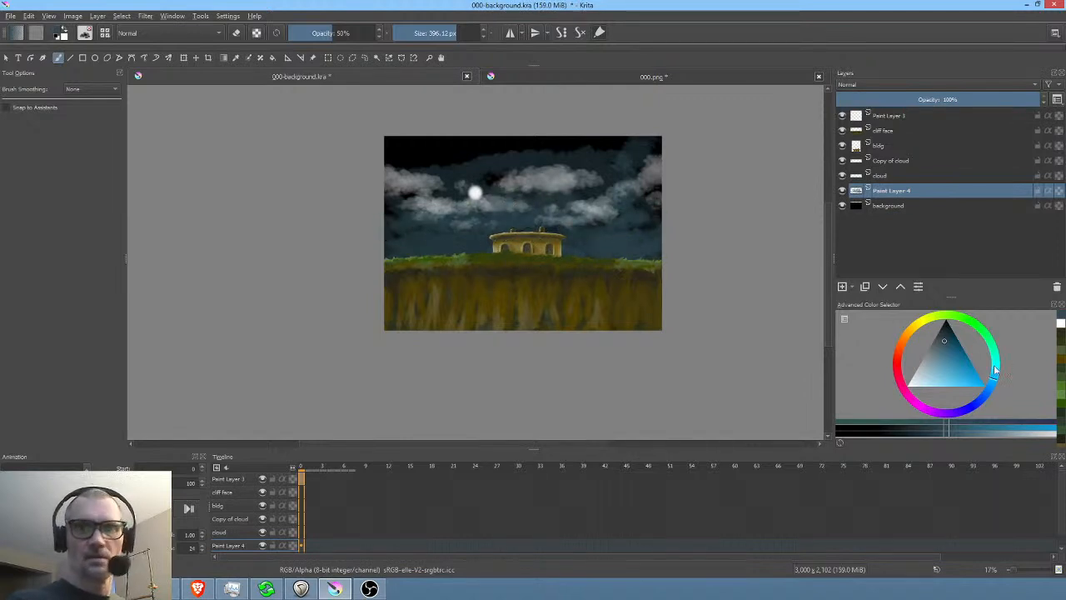
- Brush a more saturated teal-blue into the upper sky and a lighter grey-blue haze along the horizon
{"action": "left_click_drag", "start_coordinate": [949, 356], "coordinate": [949, 344]}
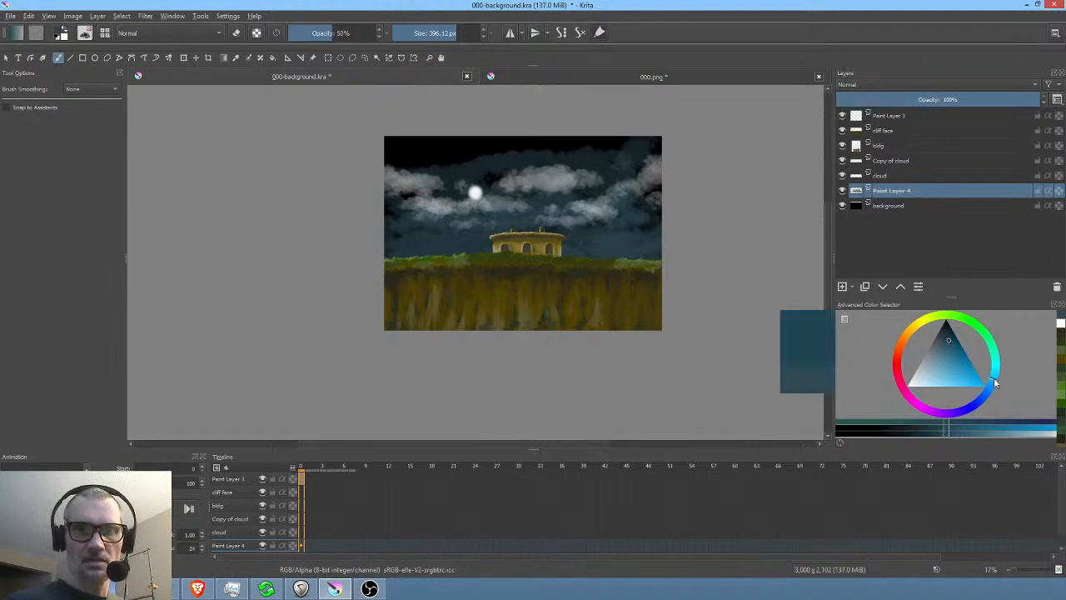
{"action": "left_click_drag", "start_coordinate": [994, 379], "coordinate": [997, 370]}
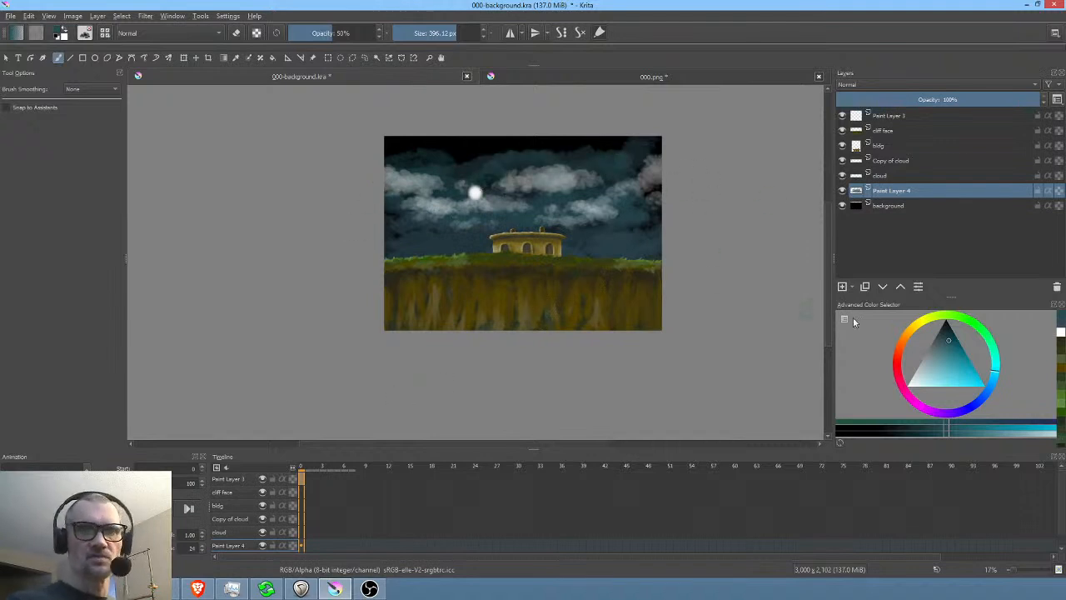
{"action": "mouse_move", "coordinate": [945, 359]}
{"action": "left_mouse_down"}
{"action": "mouse_move", "coordinate": [928, 348]}
{"action": "mouse_move", "coordinate": [936, 359]}
{"action": "left_mouse_up"}
{"action": "mouse_move", "coordinate": [467, 265]}
{"action": "left_mouse_down"}
{"action": "mouse_move", "coordinate": [297, 277]}
{"action": "mouse_move", "coordinate": [699, 254]}
{"action": "left_mouse_up"}
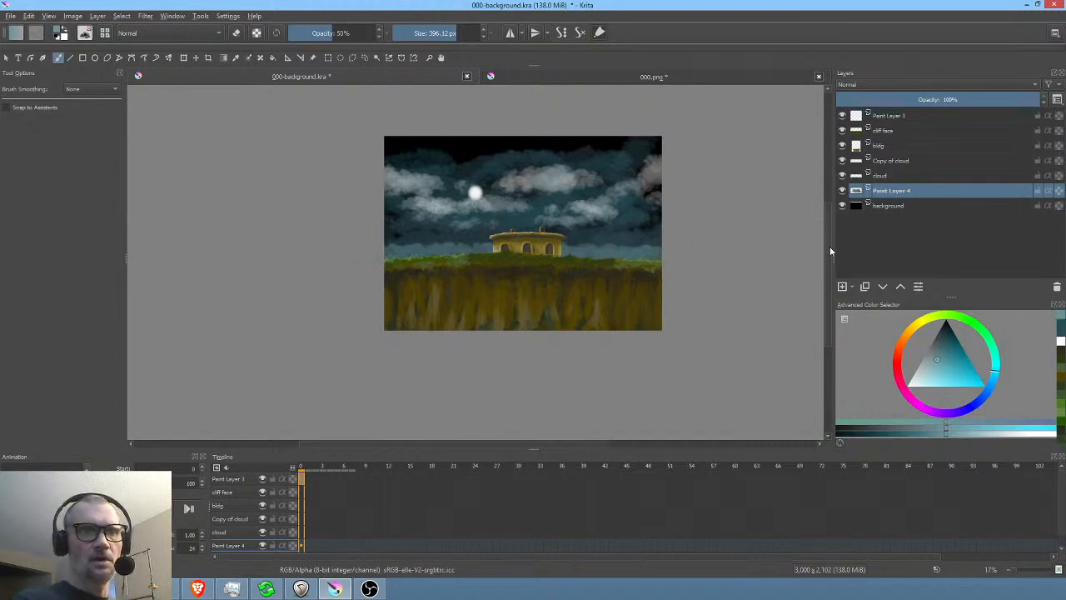
- Save the background document
{"action": "right_click", "coordinate": [693, 250]}
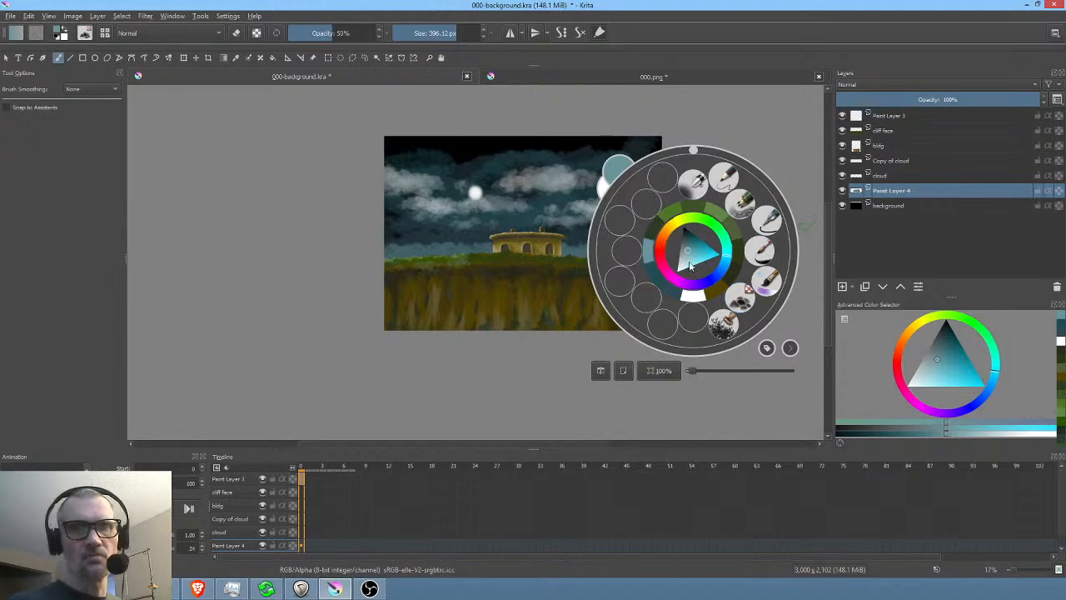
{"action": "left_click", "coordinate": [755, 146]}
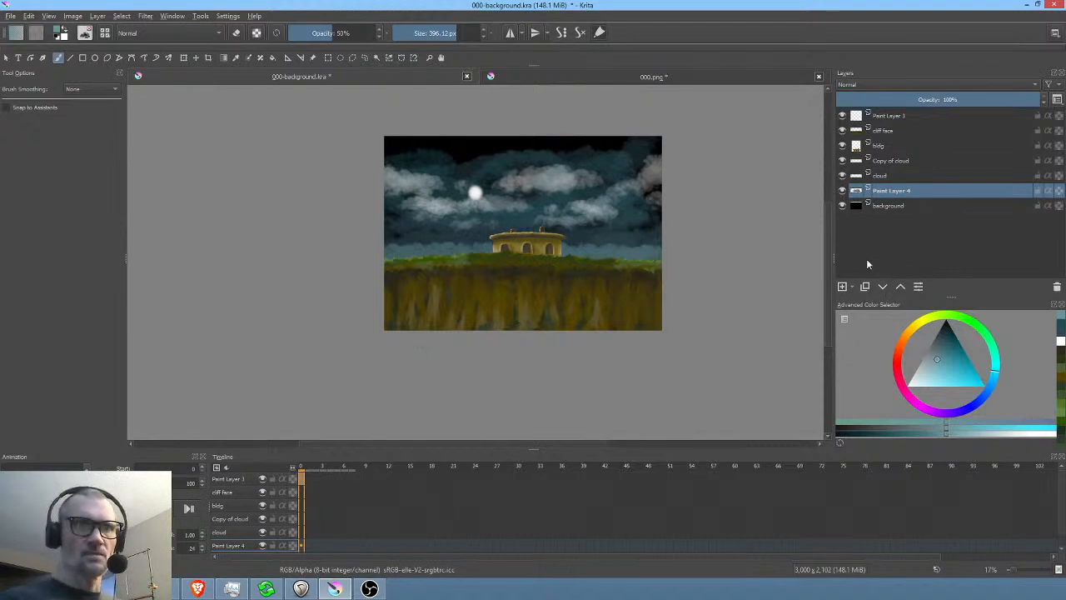
{"action": "left_click", "coordinate": [8, 18]}
{"action": "left_click", "coordinate": [22, 67]}
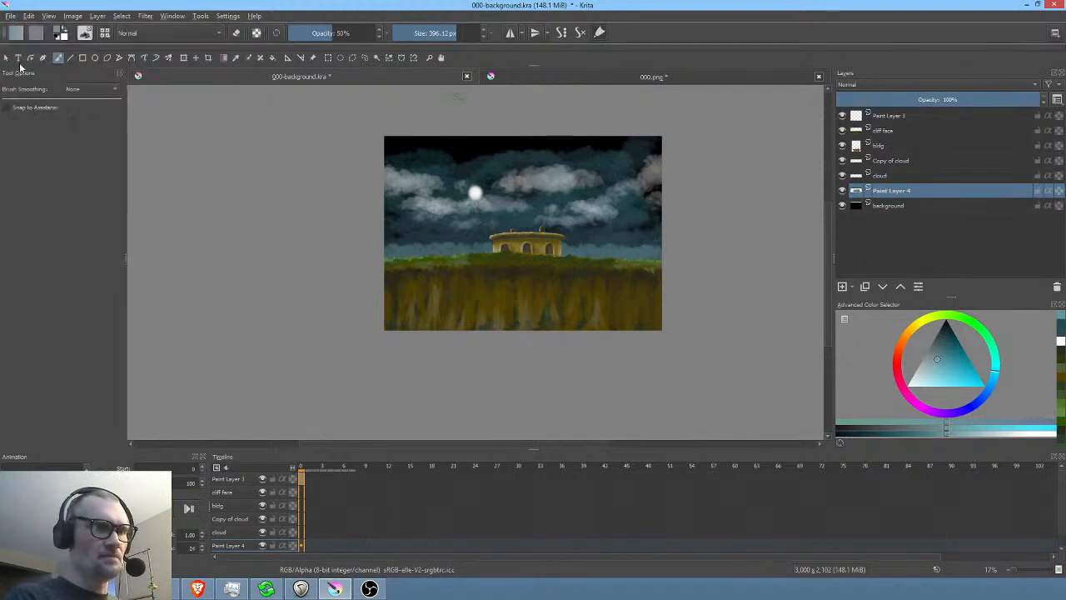
- Pick a blending brush from the brush presets, enlarge it to about 441 px, and smooth the blue clouds and horizon haze behind the white clouds
{"action": "left_click", "coordinate": [234, 20]}
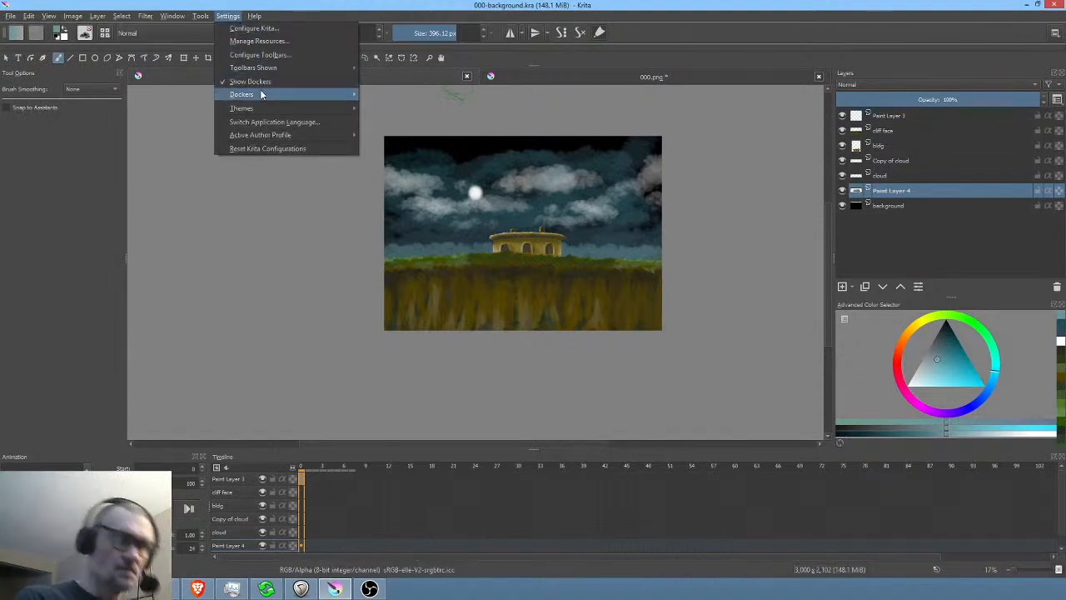
{"action": "mouse_move", "coordinate": [260, 95]}
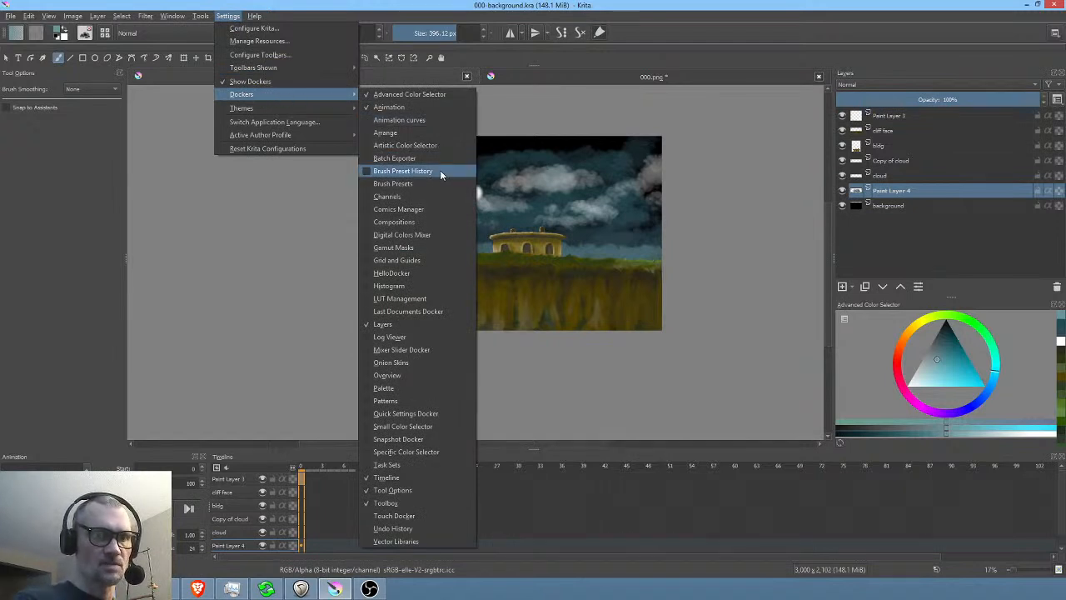
{"action": "left_click", "coordinate": [416, 182]}
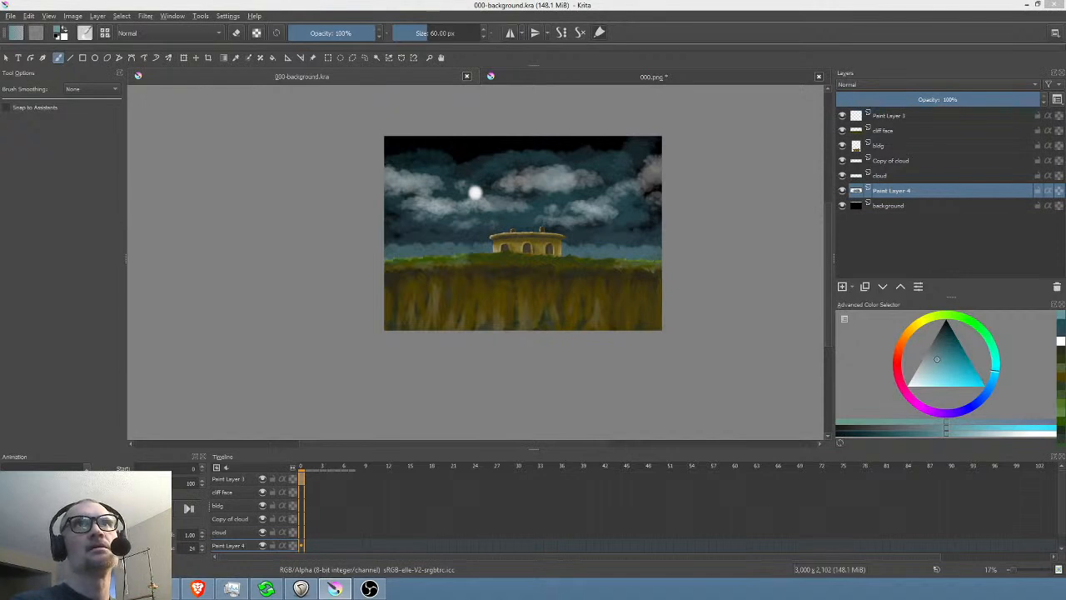
{"action": "right_click", "coordinate": [567, 245]}
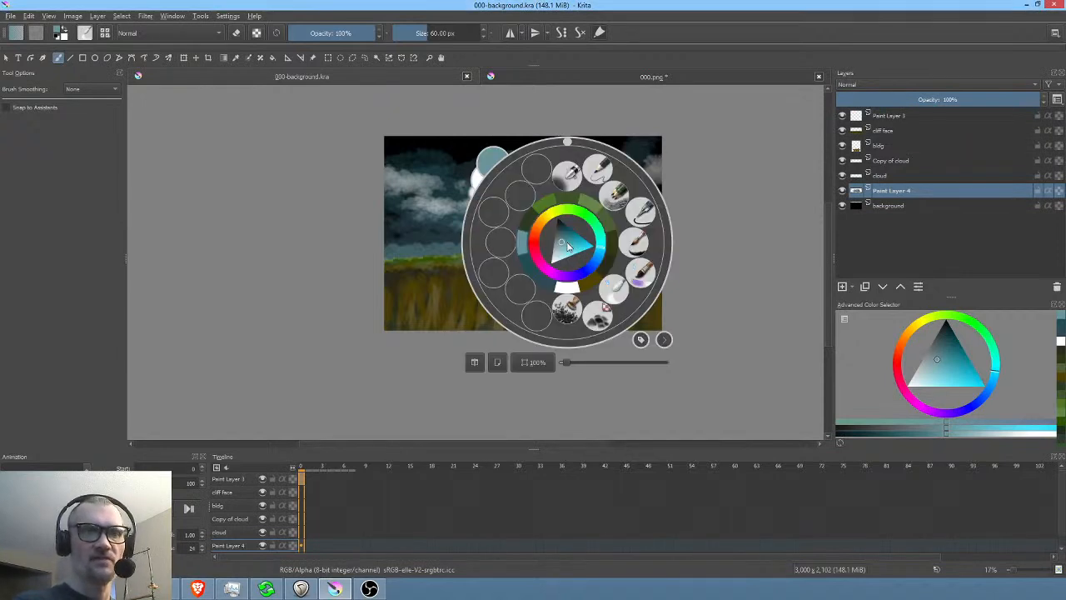
{"action": "left_click", "coordinate": [616, 301]}
{"action": "left_click_drag", "start_coordinate": [555, 279], "coordinate": [633, 279]}
{"action": "left_click_drag", "start_coordinate": [566, 250], "coordinate": [604, 237]}
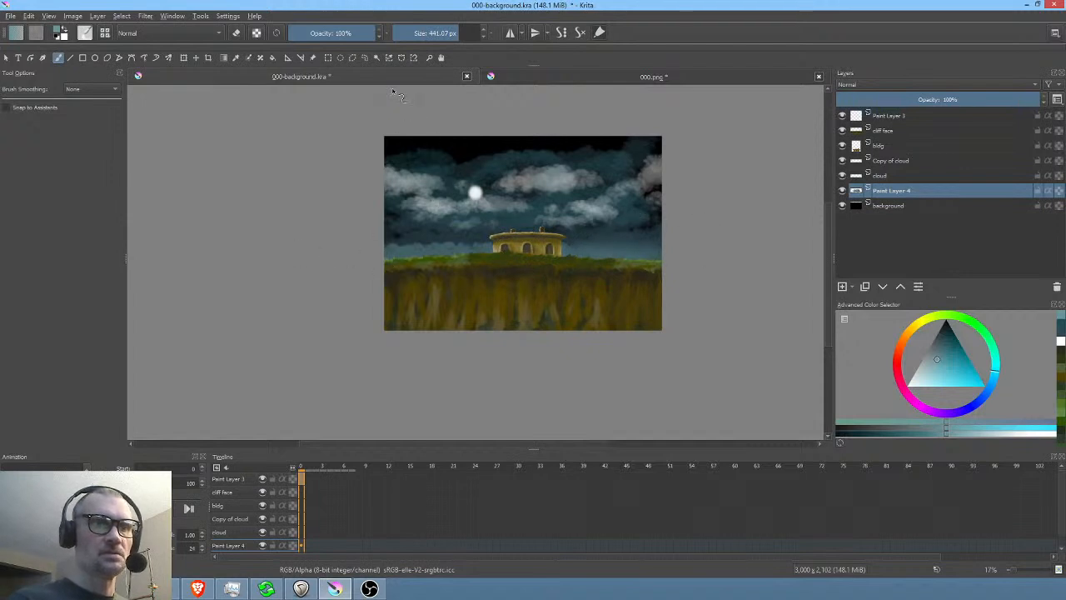
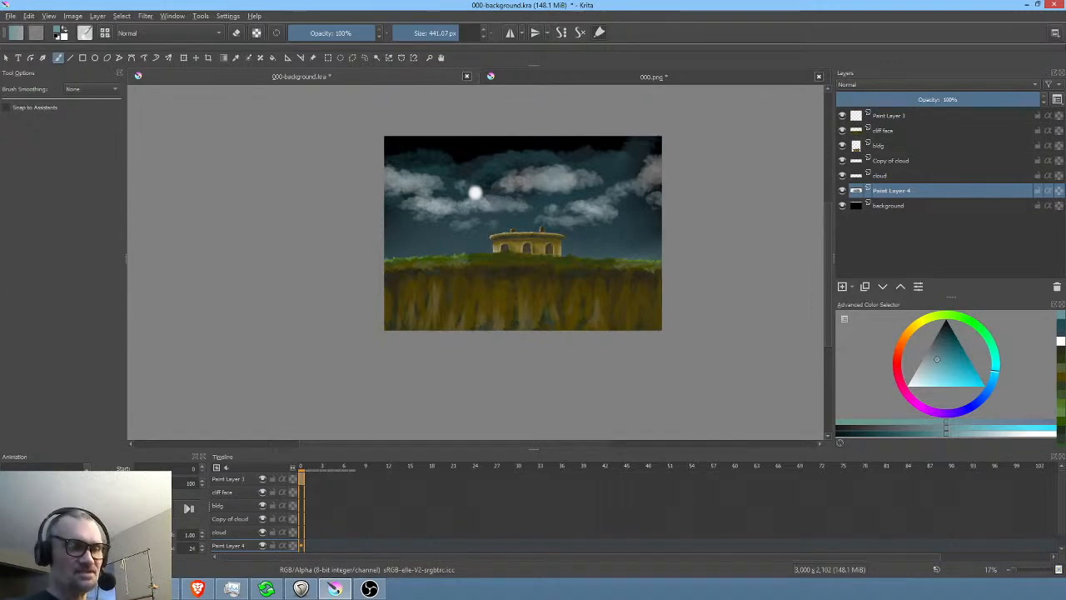
- Switch to Vegas Pro to review a later night scene in the edit, and return to the painting in Krita
{"action": "key", "text": "alt+Tab"}
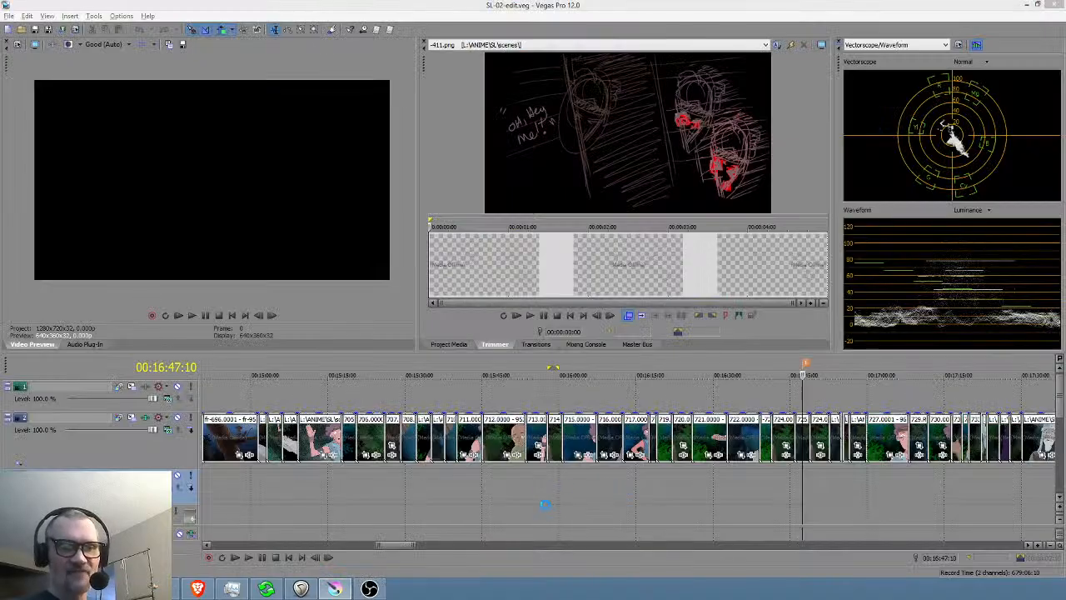
{"action": "left_click", "coordinate": [596, 475]}
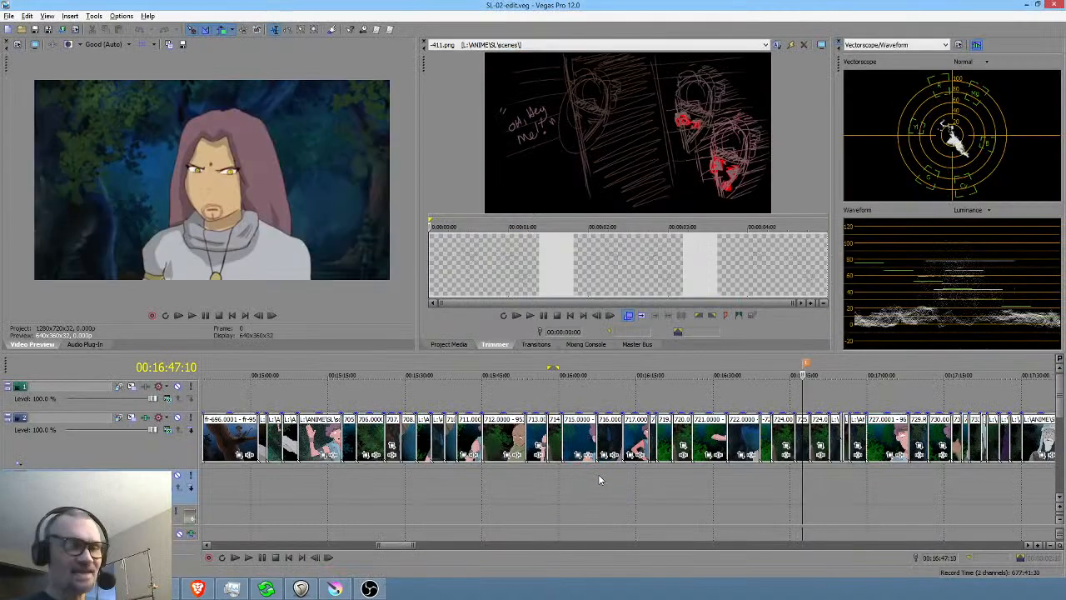
{"action": "scroll", "coordinate": [594, 478], "scroll_direction": "down", "scroll_amount": 5}
{"action": "left_click_drag", "start_coordinate": [808, 495], "coordinate": [771, 483]}
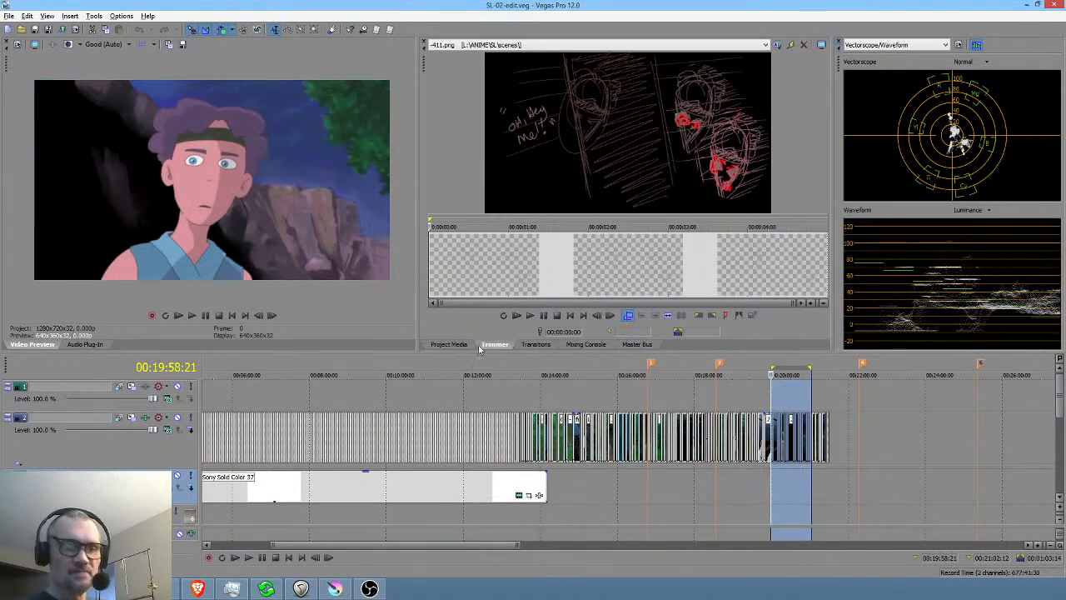
{"action": "left_click", "coordinate": [334, 589]}
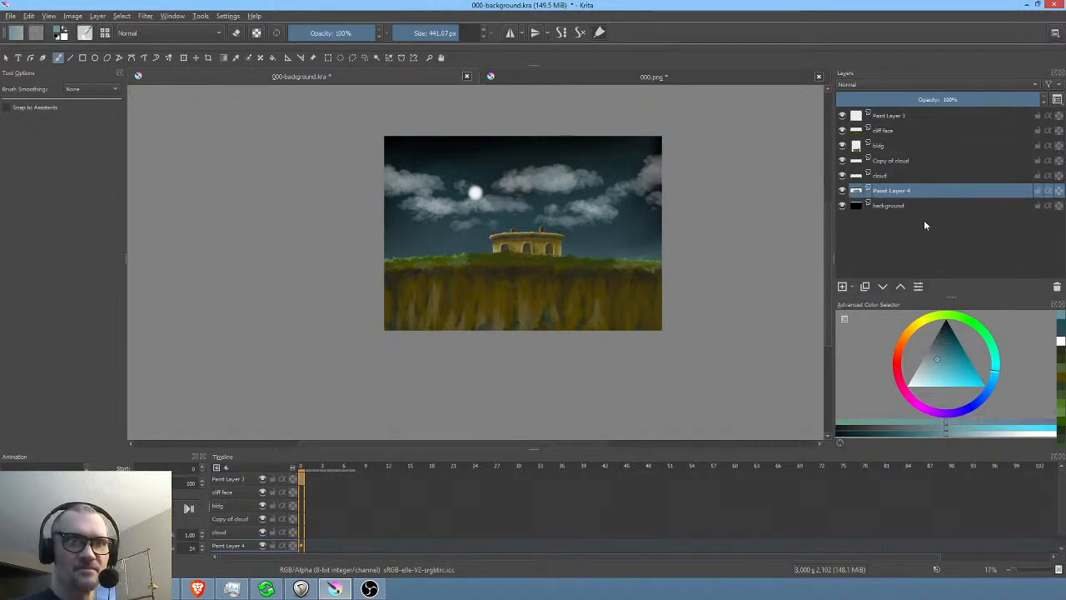
- Darken the blended sky layer with a colour adjustment curve, using a midpoint of input 102, output 74 and a highlight point near input 182
{"action": "left_click", "coordinate": [947, 187], "text": "alt"}
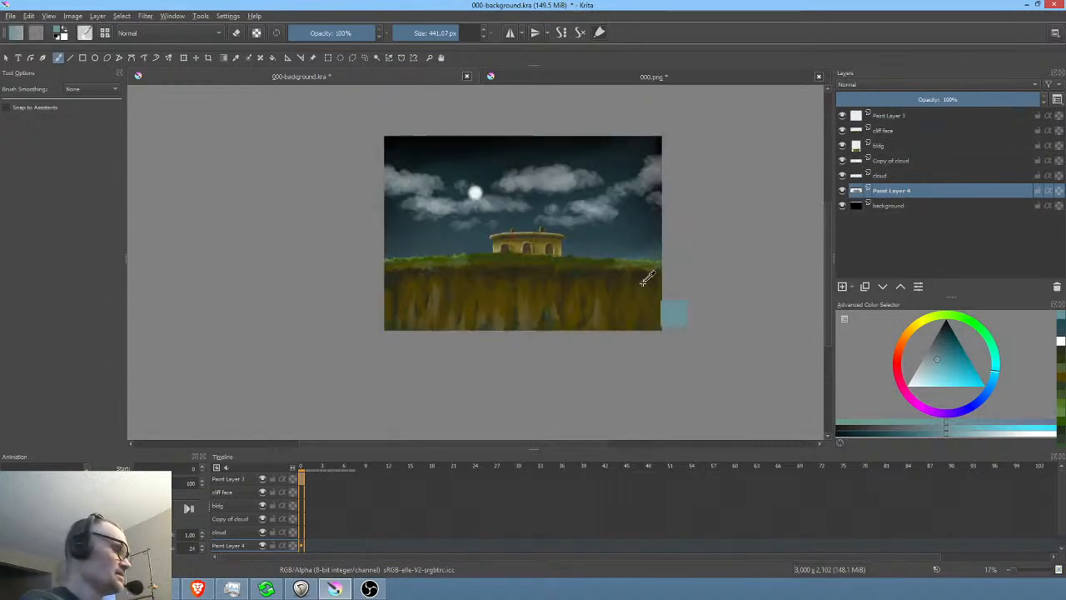
{"action": "key", "text": "ctrl+m"}
{"action": "left_click_drag", "start_coordinate": [920, 367], "coordinate": [889, 417]}
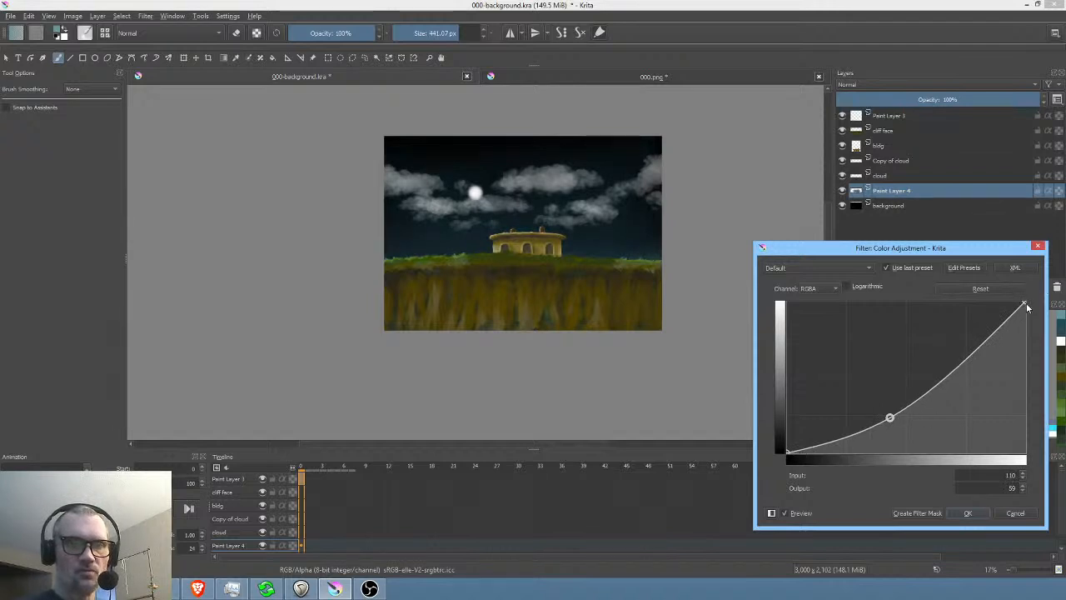
{"action": "left_click_drag", "start_coordinate": [1024, 303], "coordinate": [955, 304]}
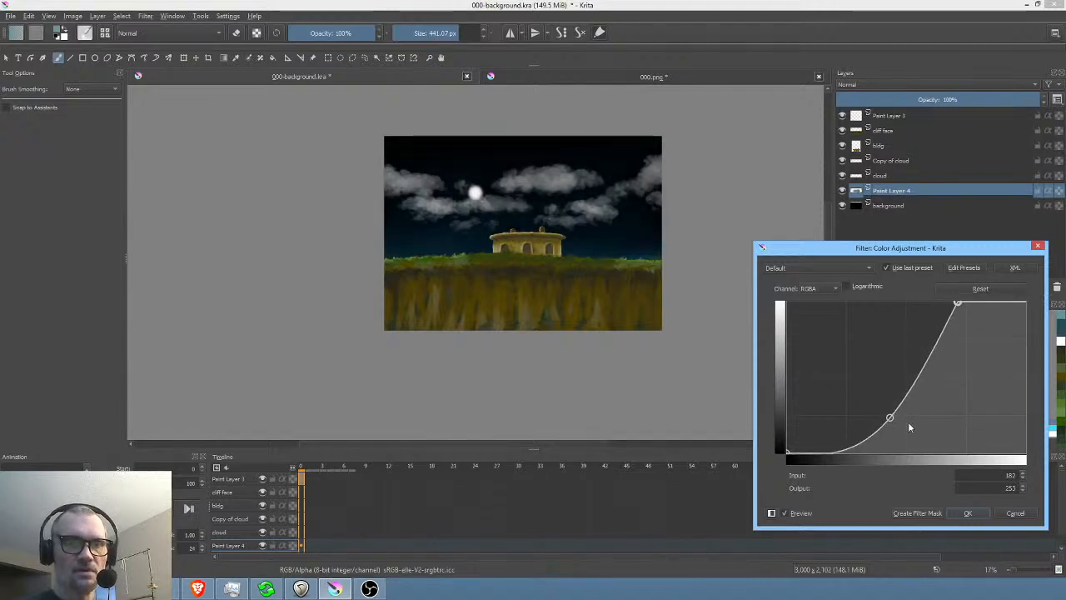
{"action": "left_click_drag", "start_coordinate": [890, 418], "coordinate": [882, 409]}
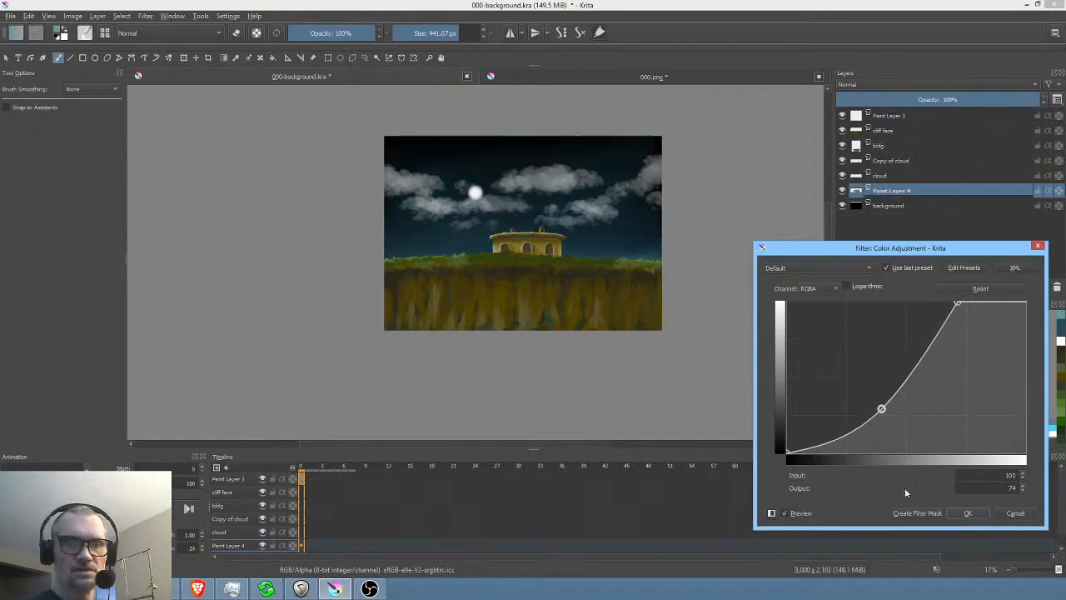
{"action": "left_click", "coordinate": [804, 515]}
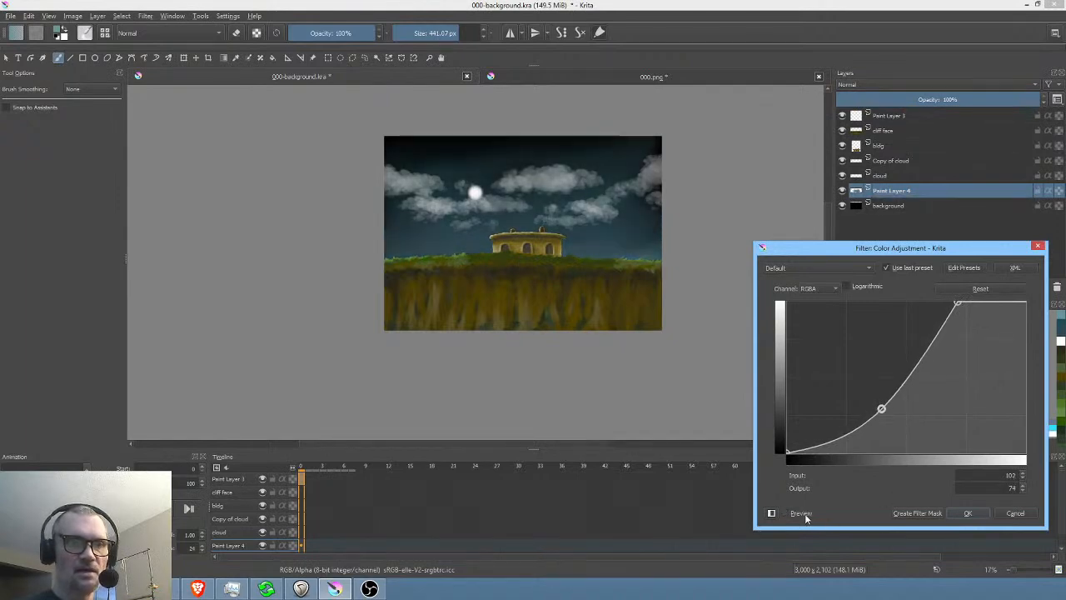
{"action": "left_click", "coordinate": [806, 517]}
{"action": "left_click", "coordinate": [968, 513]}
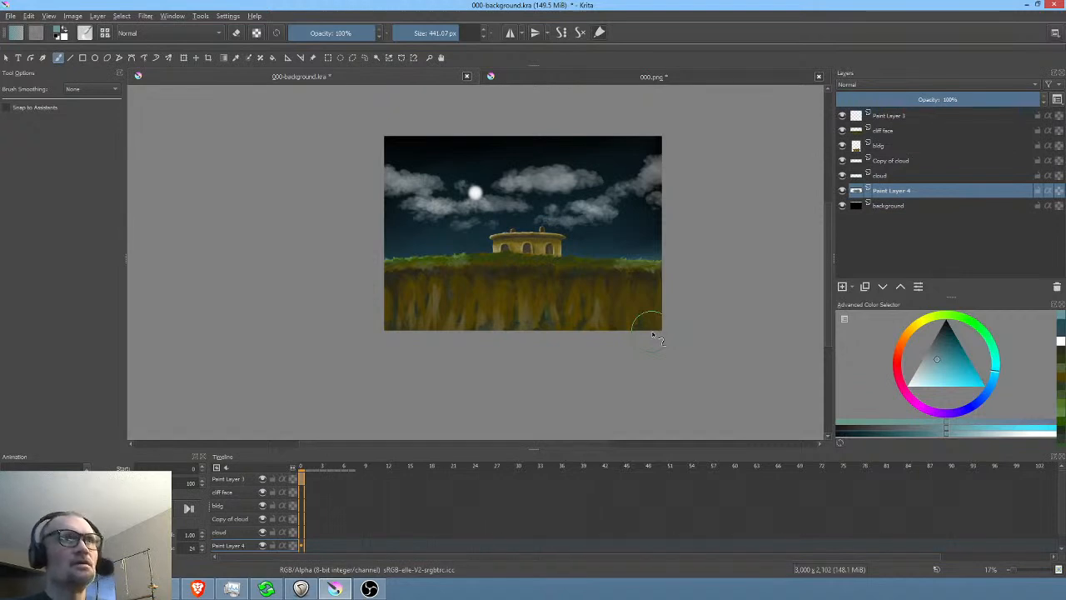
- View the meditating figure in the 000.png document at the first frame of its animation
{"action": "left_click", "coordinate": [535, 75]}
{"action": "scroll", "coordinate": [533, 266], "scroll_direction": "down", "scroll_amount": 1}
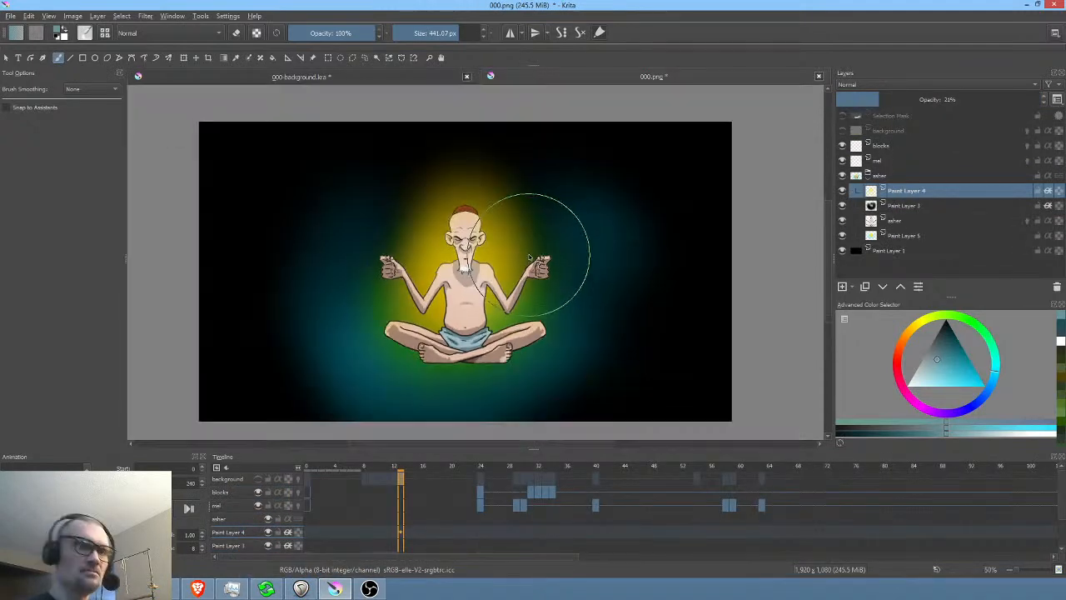
{"action": "left_click_drag", "start_coordinate": [394, 463], "coordinate": [301, 463]}
{"action": "left_click", "coordinate": [335, 587]}
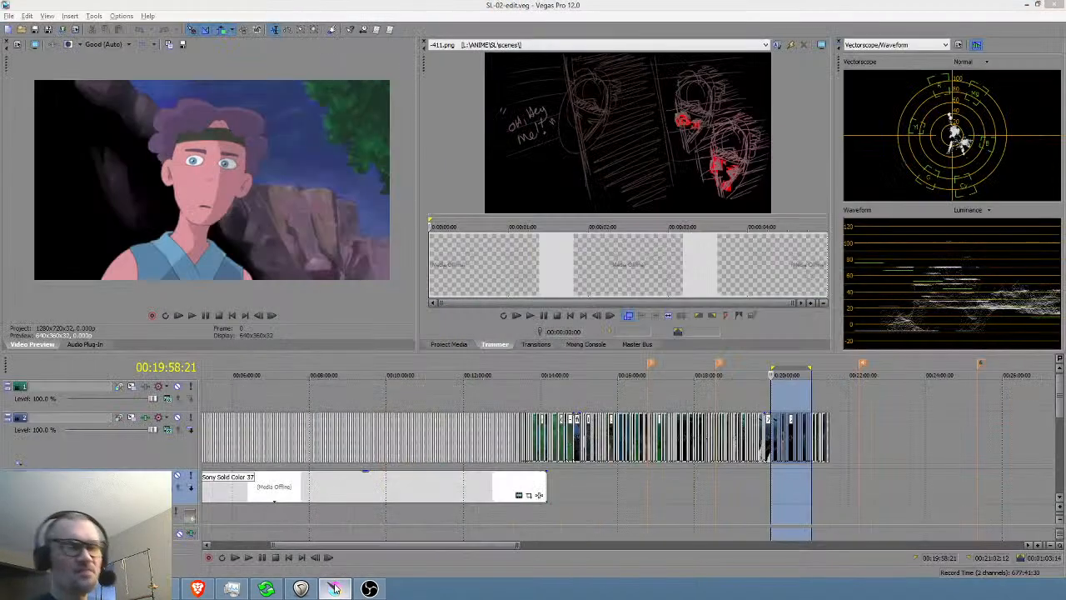
{"action": "left_click", "coordinate": [335, 588]}
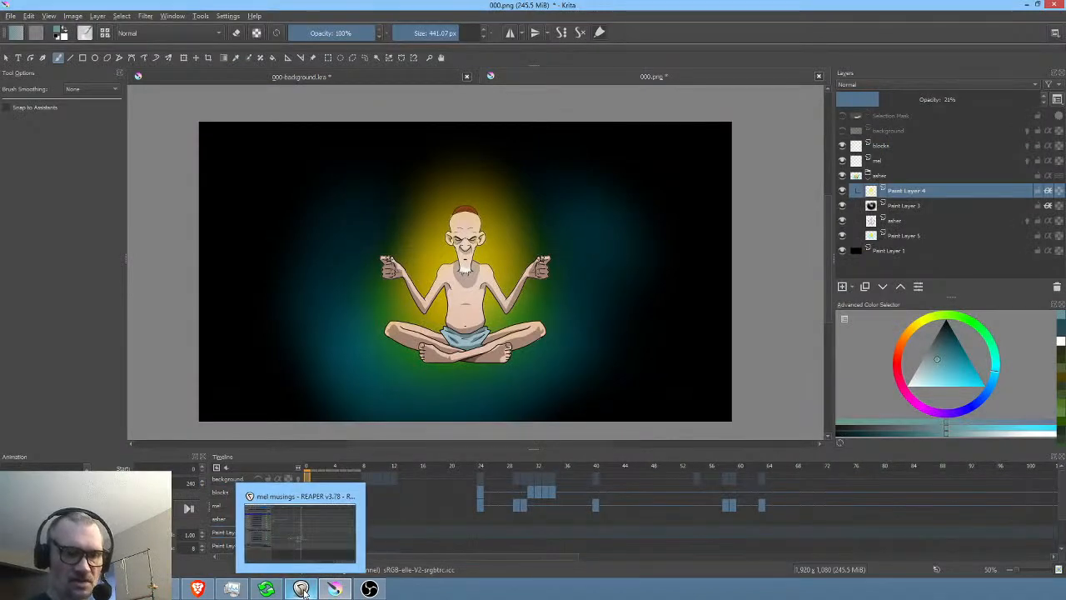
- Switch to REAPER, play a short passage of the mel musings project, and return to the 000-background.kra document in Krita
{"action": "left_click", "coordinate": [303, 588]}
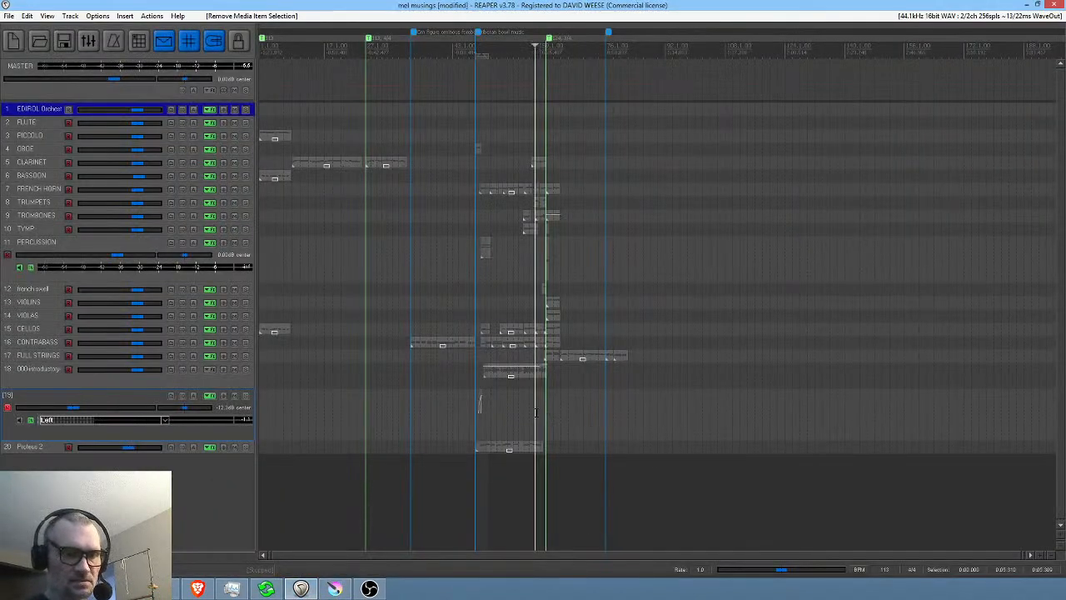
{"action": "key", "text": "space"}
{"action": "scroll", "coordinate": [541, 407], "scroll_direction": "up", "scroll_amount": 3}
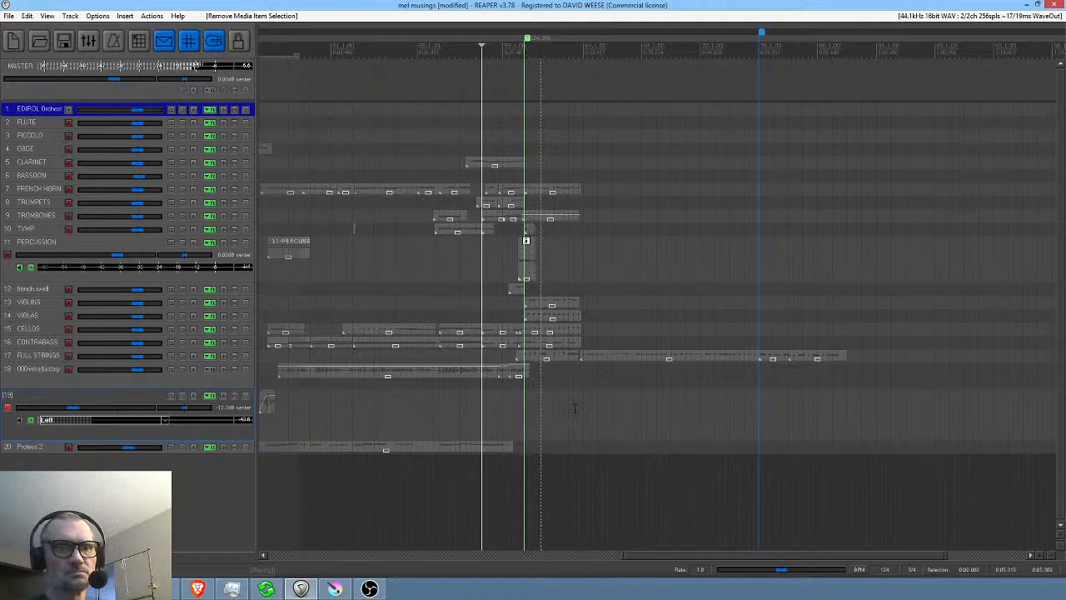
{"action": "key", "text": "space"}
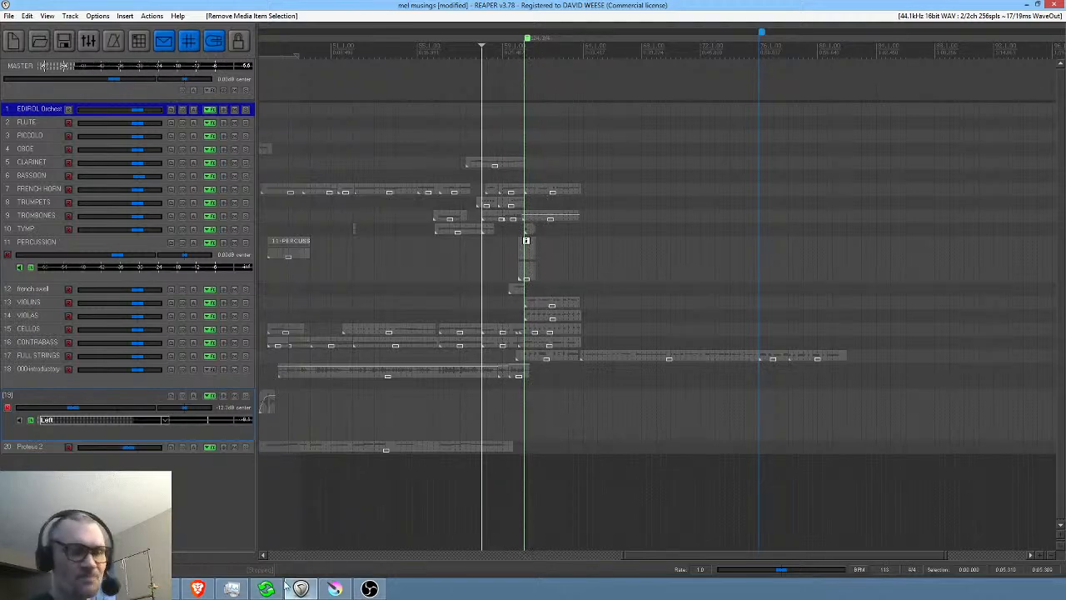
{"action": "left_click", "coordinate": [335, 589]}
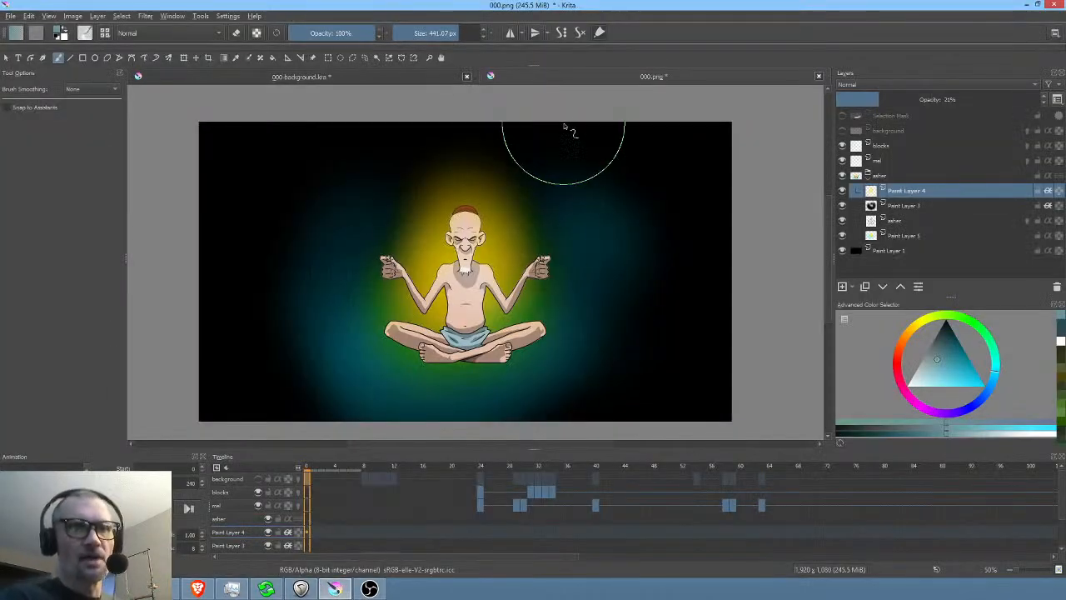
{"action": "left_click", "coordinate": [419, 77]}
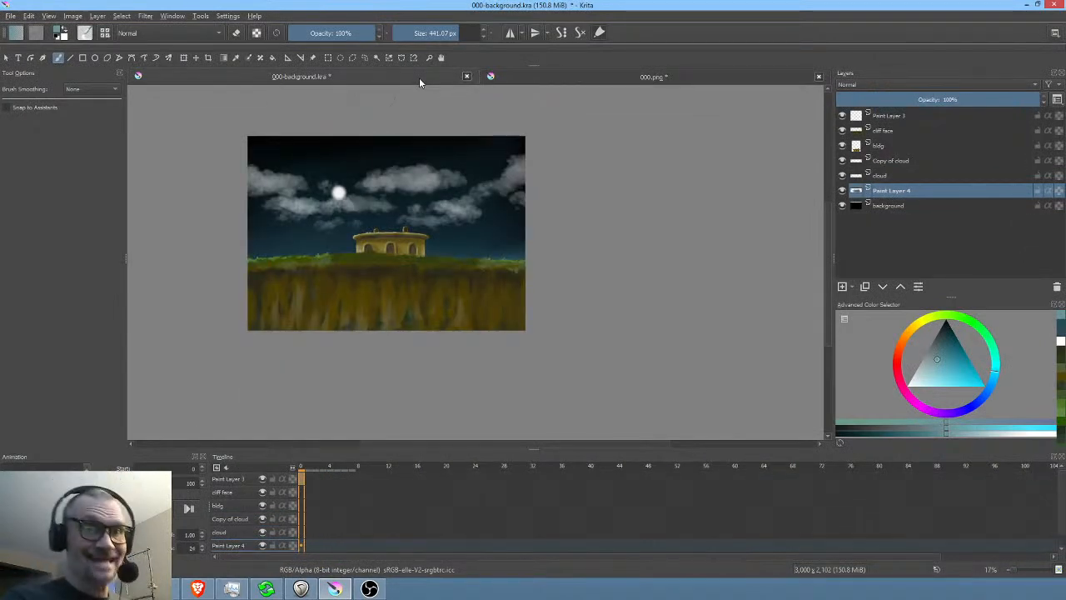
- Add a new paint layer directly above the background layer
{"action": "left_click", "coordinate": [916, 206]}
{"action": "left_click", "coordinate": [844, 286]}
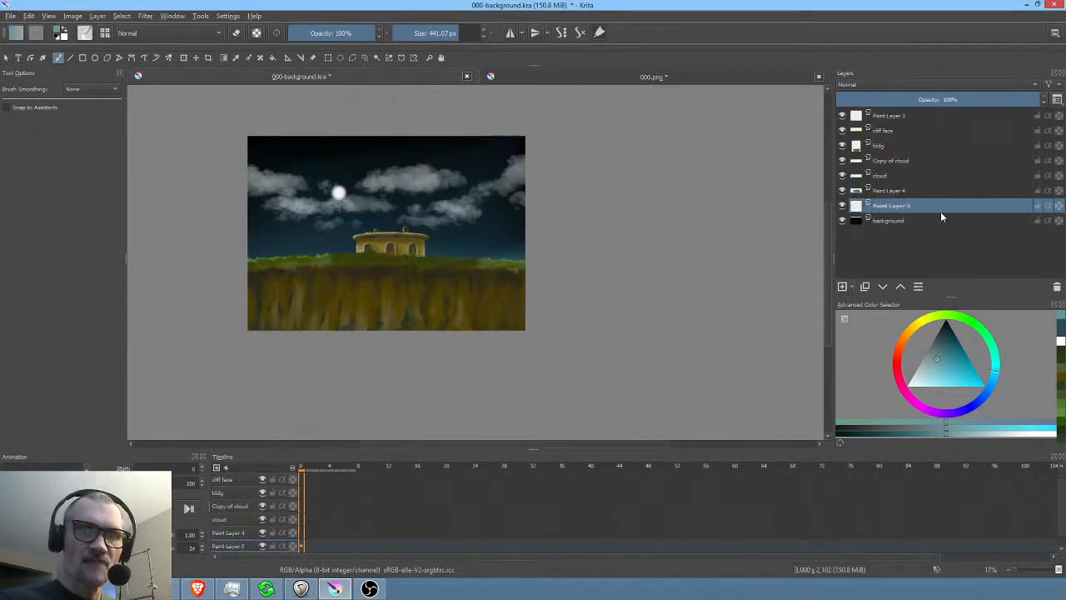
{"action": "left_click_drag", "start_coordinate": [423, 293], "coordinate": [475, 322]}
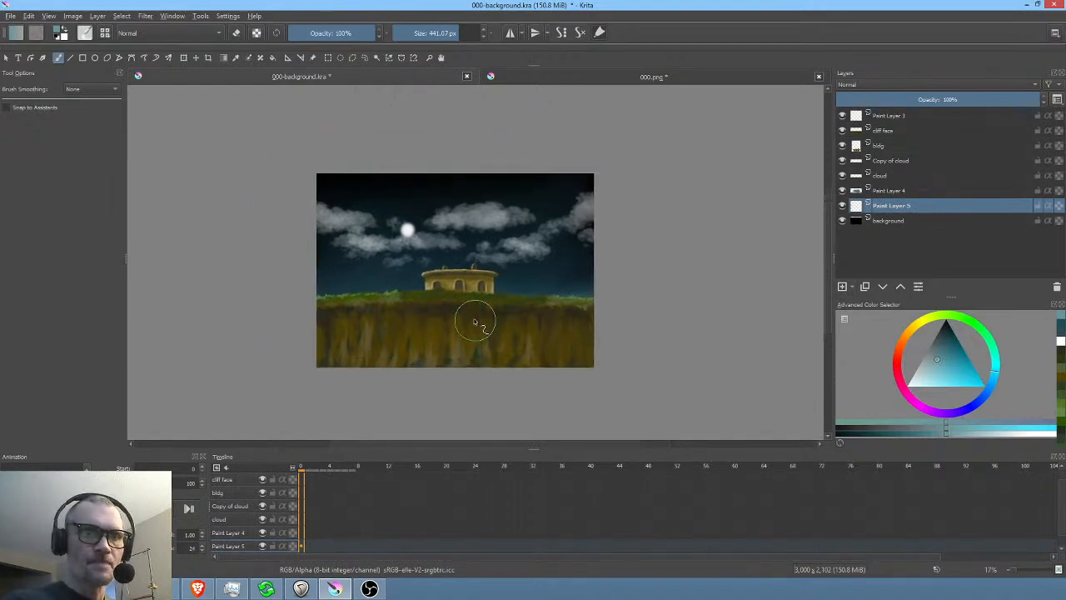
{"action": "scroll", "coordinate": [483, 316], "scroll_direction": "up", "scroll_amount": 5}
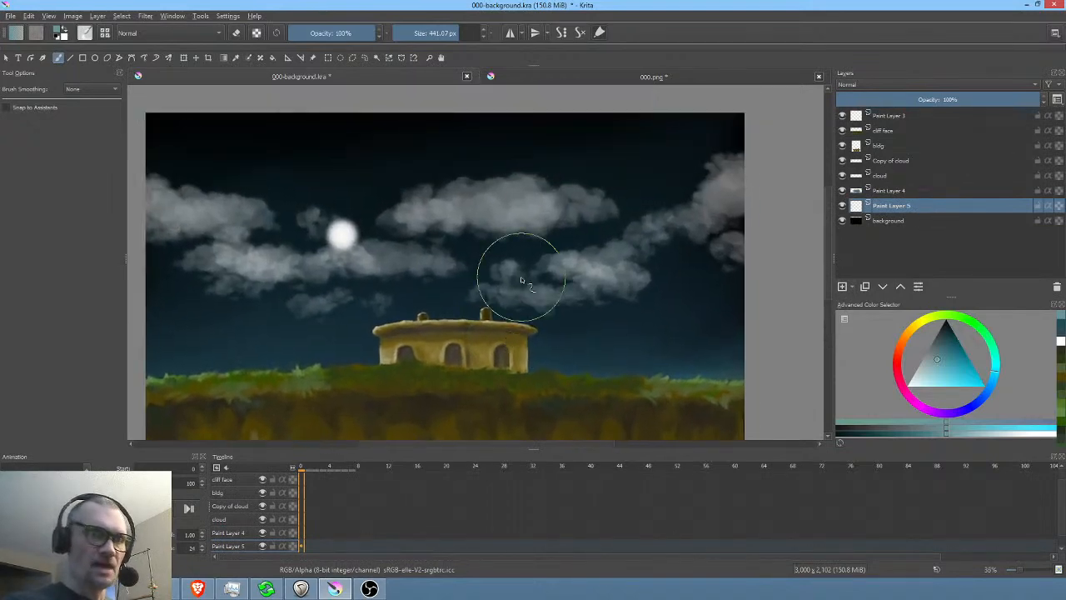
- Choose a spatter brush with white paint and enlarge it to about 730 px
{"action": "right_click", "coordinate": [573, 215]}
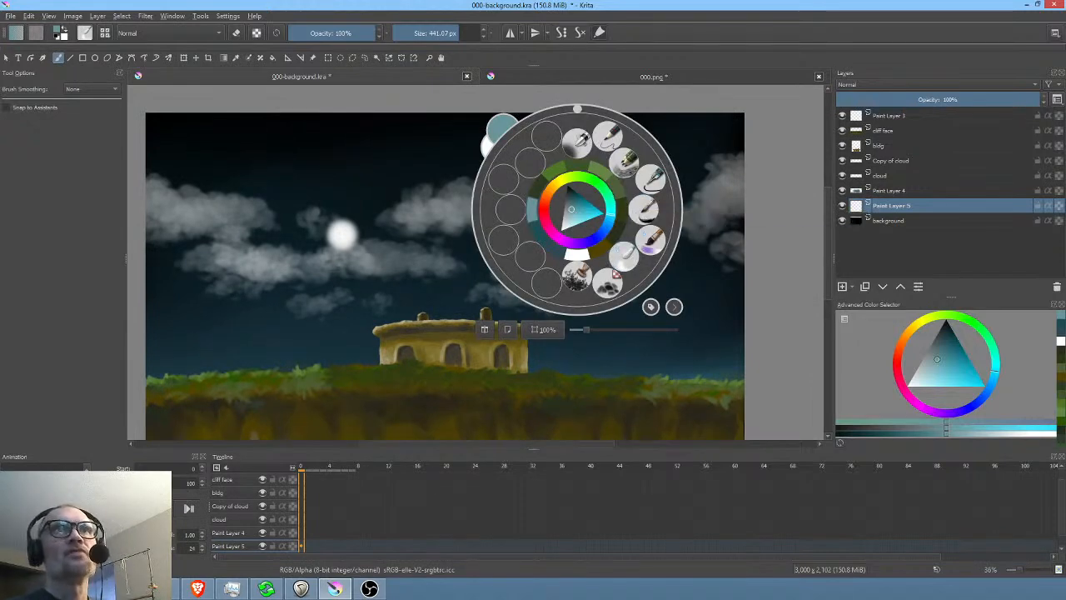
{"action": "left_click", "coordinate": [577, 277]}
{"action": "left_click_drag", "start_coordinate": [942, 371], "coordinate": [823, 441]}
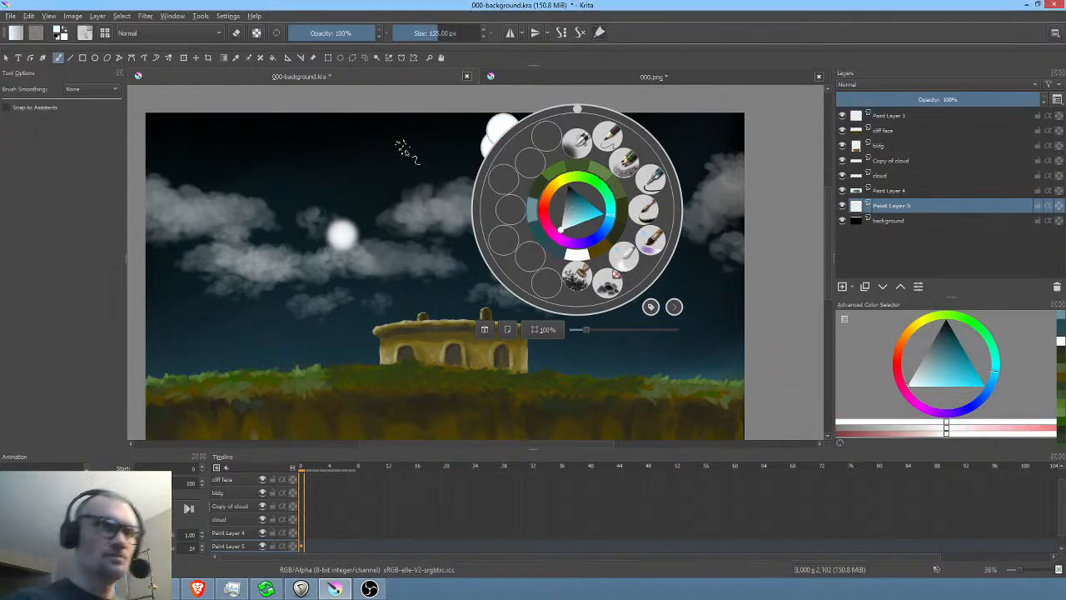
{"action": "left_click", "coordinate": [407, 226]}
{"action": "left_click_drag", "start_coordinate": [407, 239], "coordinate": [721, 131]}
- Try spattering white stars across the upper sky around the moon, and undo the spatter
{"action": "left_click", "coordinate": [326, 181]}
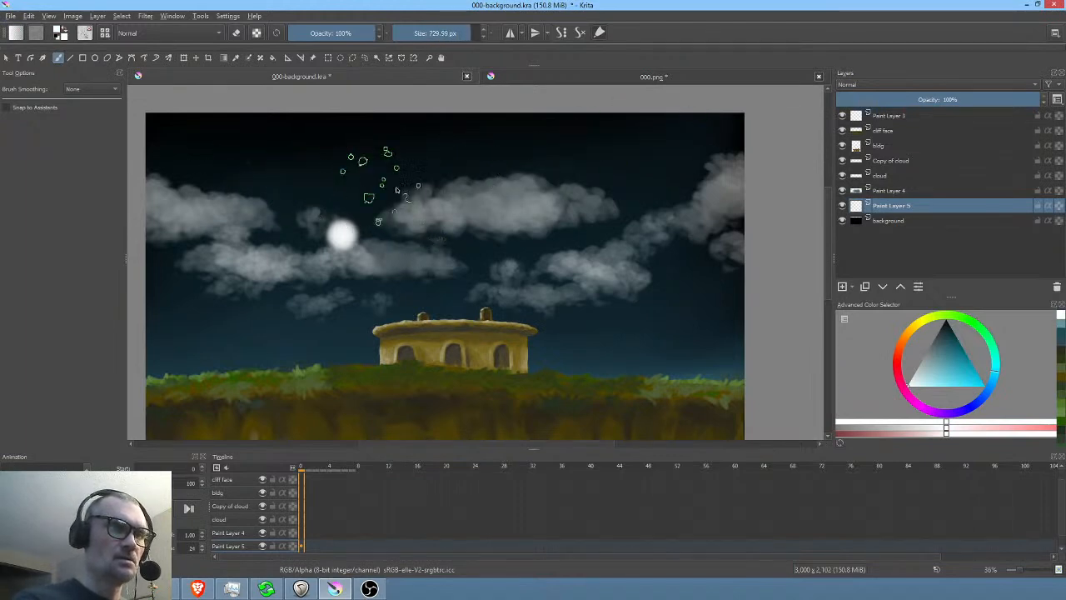
{"action": "left_click_drag", "start_coordinate": [301, 180], "coordinate": [417, 186]}
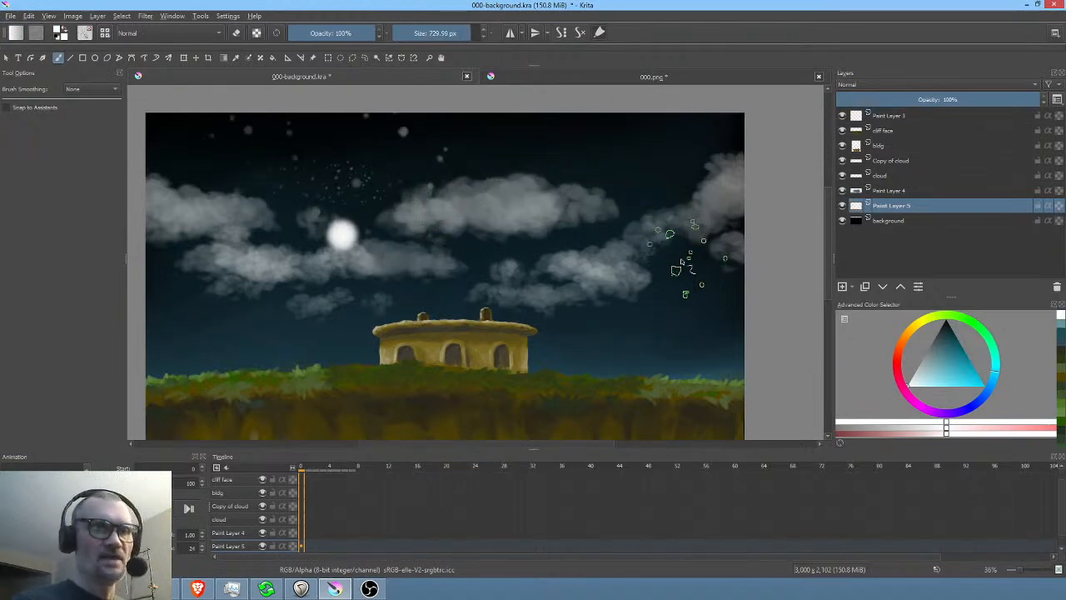
{"action": "key", "text": "ctrl+z"}
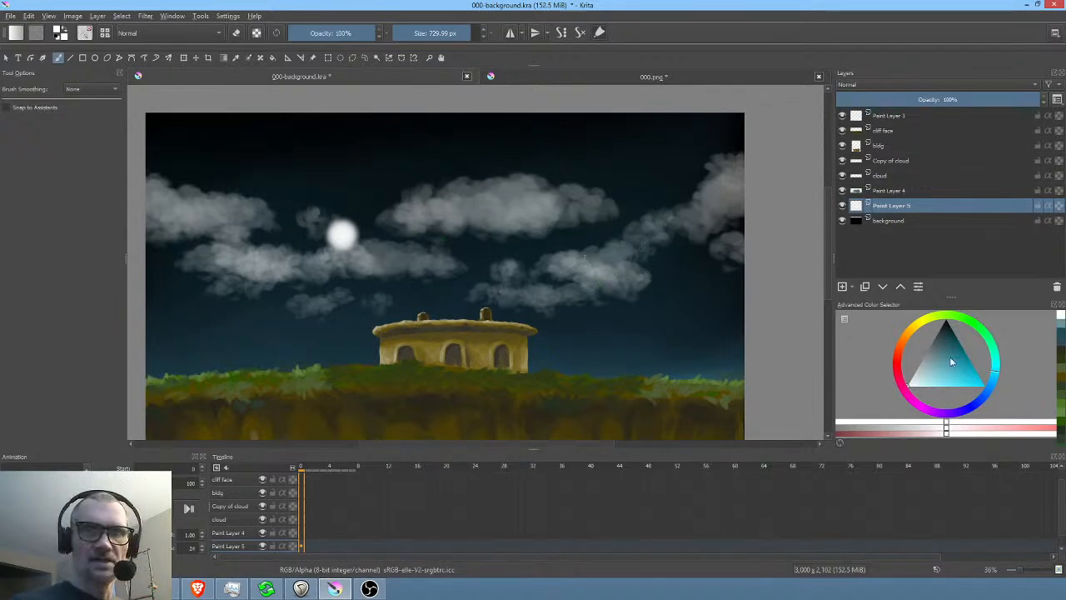
- Spatter white stars across the sky with a brush about 636 px, and set the star layer's opacity to 55%
{"action": "left_click_drag", "start_coordinate": [449, 227], "coordinate": [395, 238]}
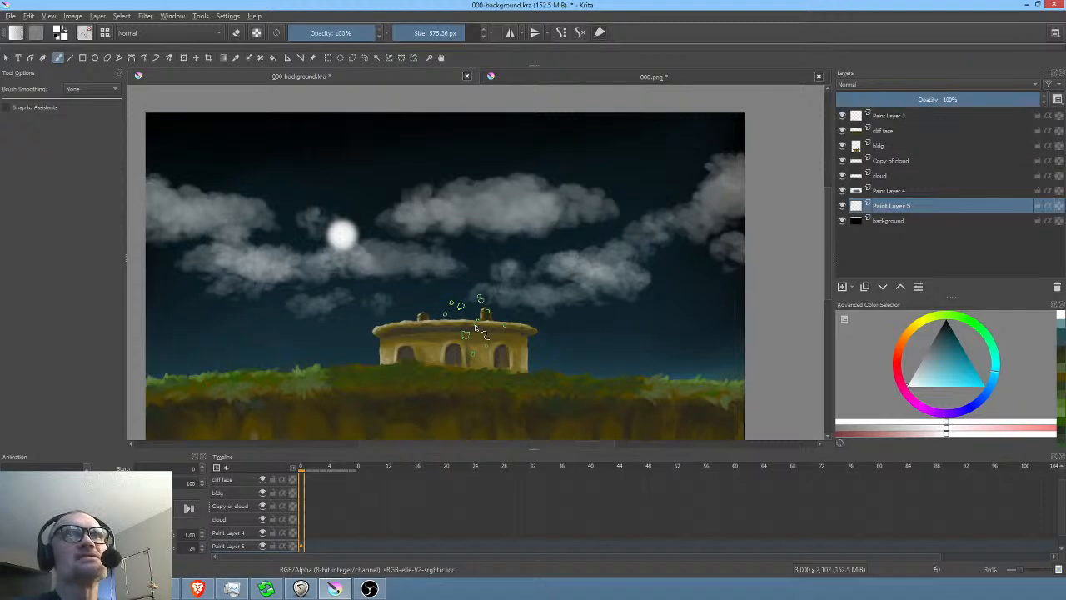
{"action": "mouse_move", "coordinate": [664, 117]}
{"action": "left_mouse_down"}
{"action": "mouse_move", "coordinate": [662, 146]}
{"action": "mouse_move", "coordinate": [633, 154]}
{"action": "mouse_move", "coordinate": [625, 175]}
{"action": "mouse_move", "coordinate": [583, 142]}
{"action": "mouse_move", "coordinate": [466, 283]}
{"action": "left_mouse_up"}
{"action": "key", "text": "minus"}
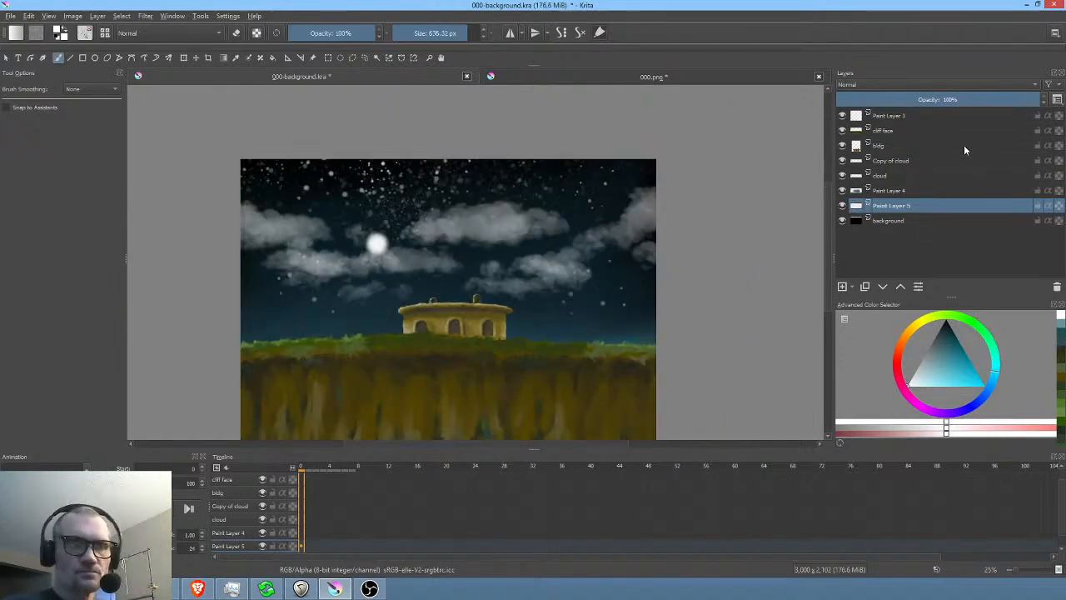
{"action": "mouse_move", "coordinate": [1012, 100]}
{"action": "left_mouse_down"}
{"action": "mouse_move", "coordinate": [851, 102]}
{"action": "mouse_move", "coordinate": [950, 110]}
{"action": "left_mouse_up"}
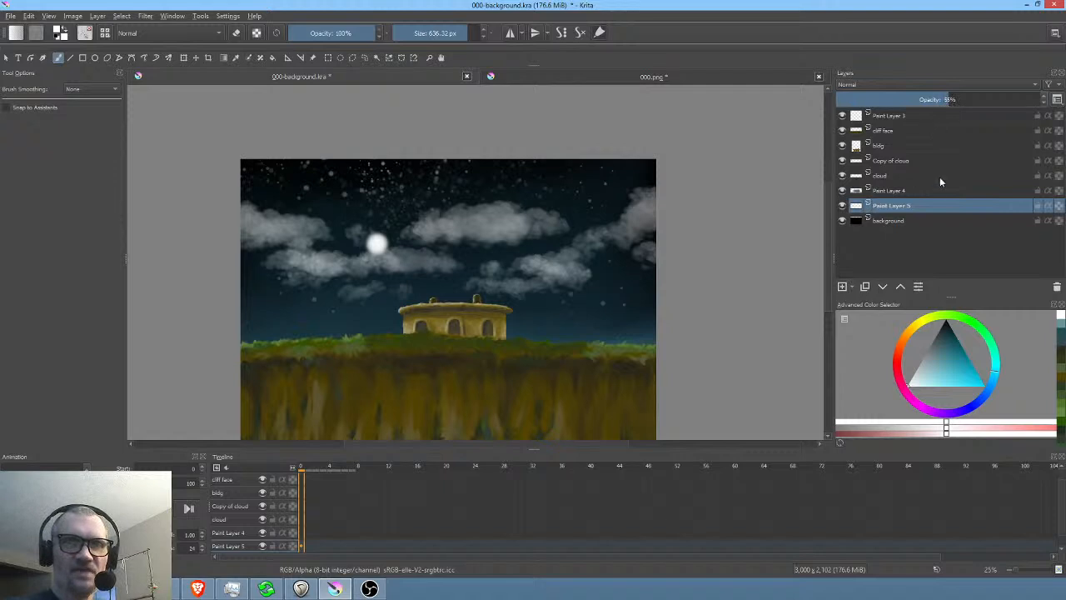
- Add a paint layer above the star layer, set its blending mode to Overlay, and choose bright cyan as the paint colour
{"action": "left_click", "coordinate": [910, 221]}
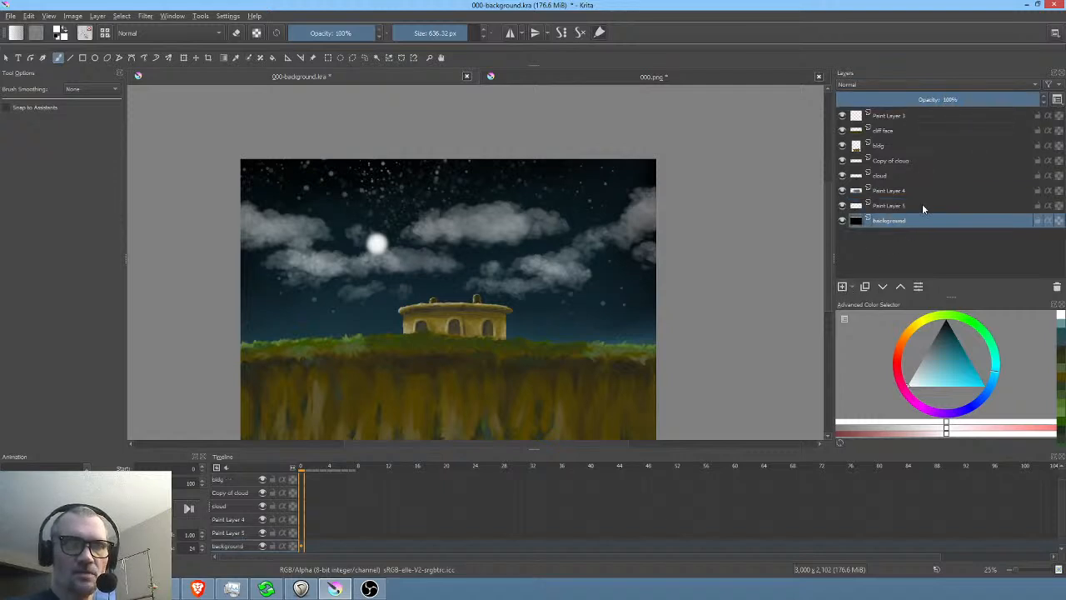
{"action": "left_click", "coordinate": [922, 205]}
{"action": "left_click", "coordinate": [850, 287]}
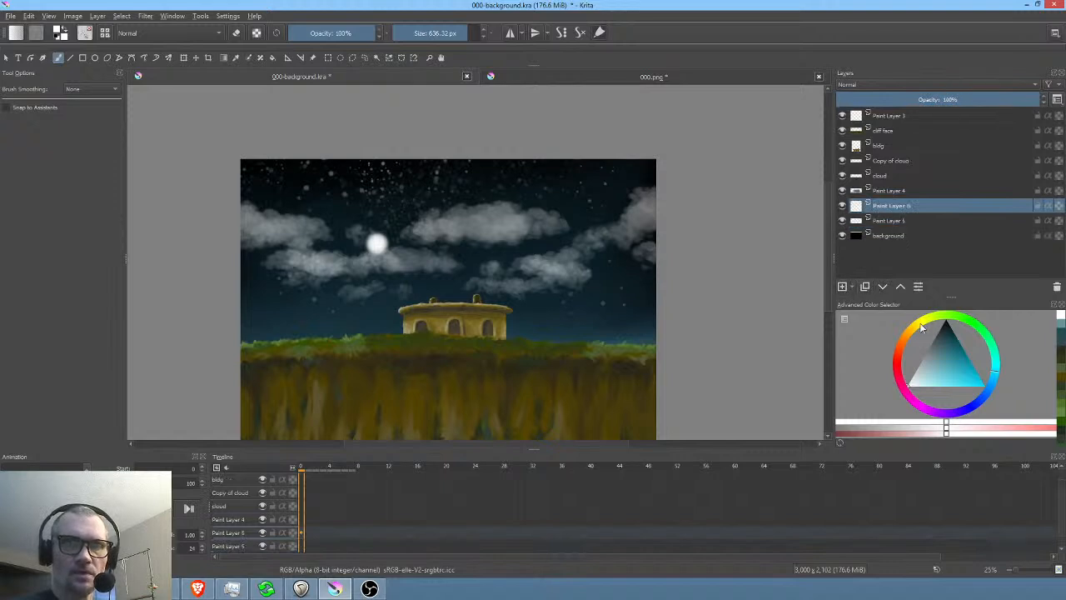
{"action": "left_click_drag", "start_coordinate": [957, 359], "coordinate": [1000, 411]}
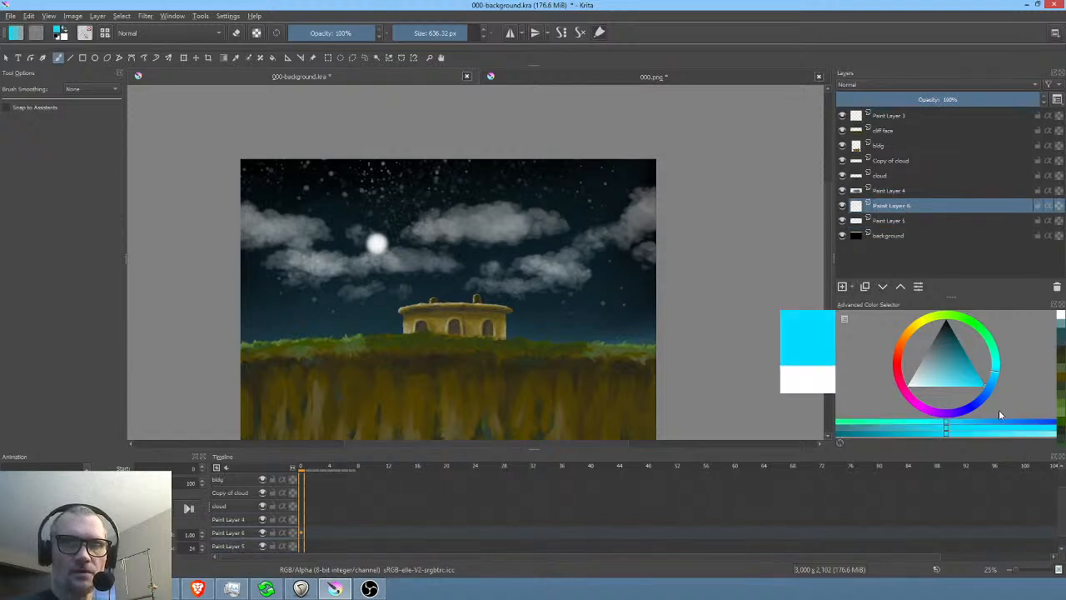
{"action": "left_click", "coordinate": [878, 82]}
{"action": "left_click", "coordinate": [871, 107]}
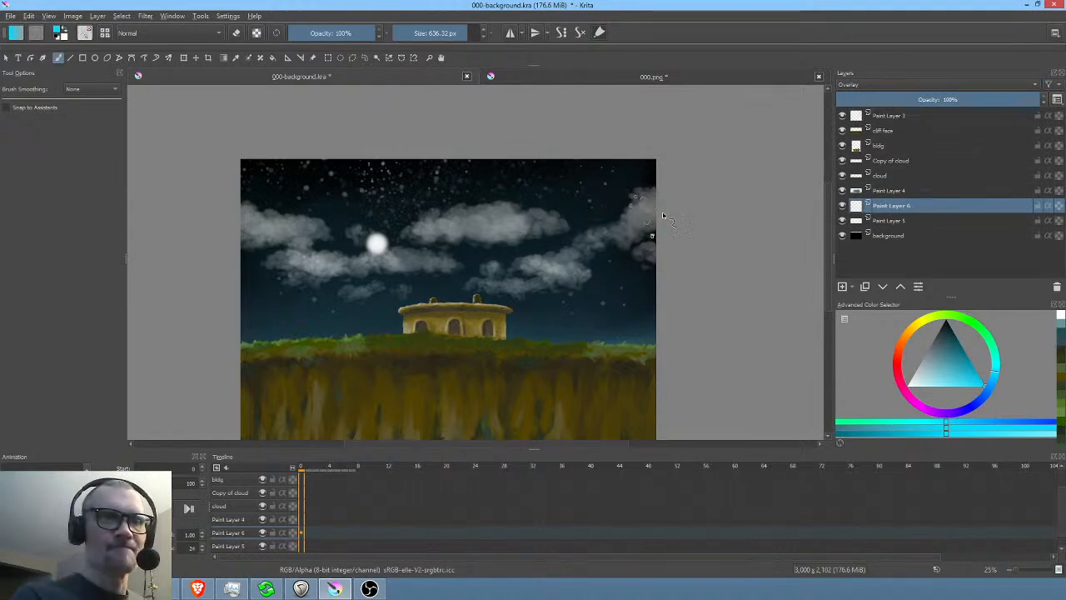
- Switch to another brush enlarged to about 170 px and paint cyan around the edges of the starry sky, undoing the first attempt
{"action": "right_click", "coordinate": [630, 215]}
{"action": "left_click", "coordinate": [707, 219]}
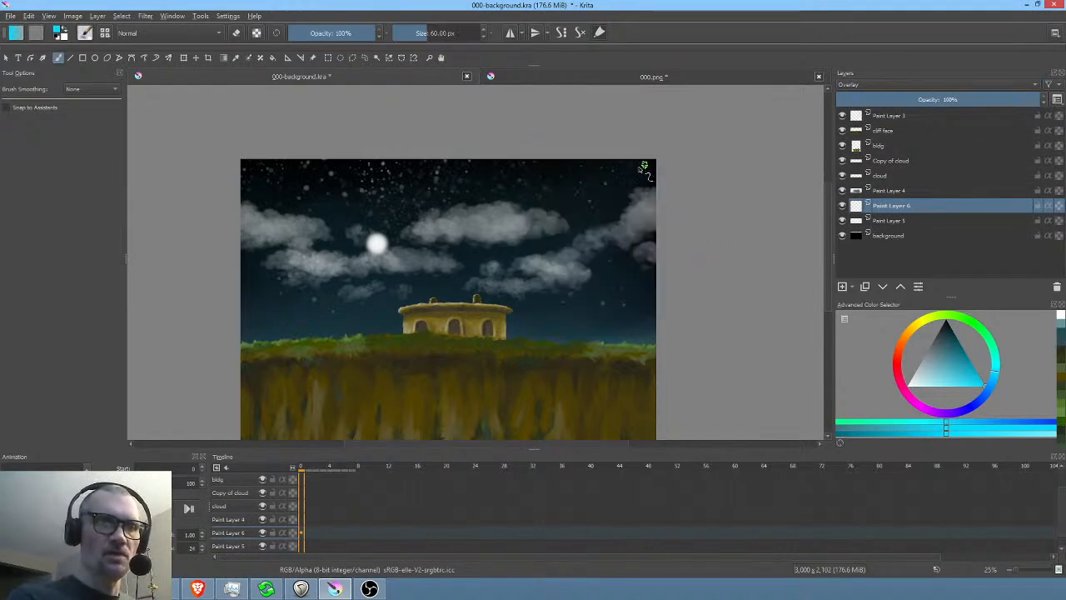
{"action": "mouse_move", "coordinate": [630, 175]}
{"action": "left_mouse_down", "text": "shift"}
{"action": "mouse_move", "coordinate": [642, 163]}
{"action": "mouse_move", "coordinate": [685, 171]}
{"action": "mouse_move", "coordinate": [633, 166]}
{"action": "left_mouse_up", "text": "shift"}
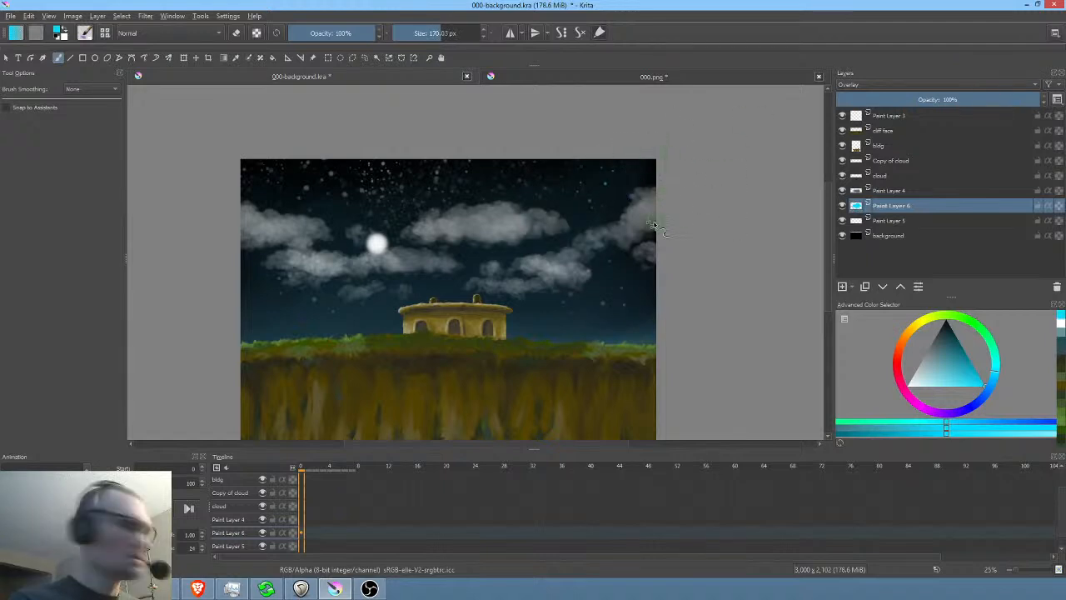
{"action": "key", "text": "ctrl+z"}
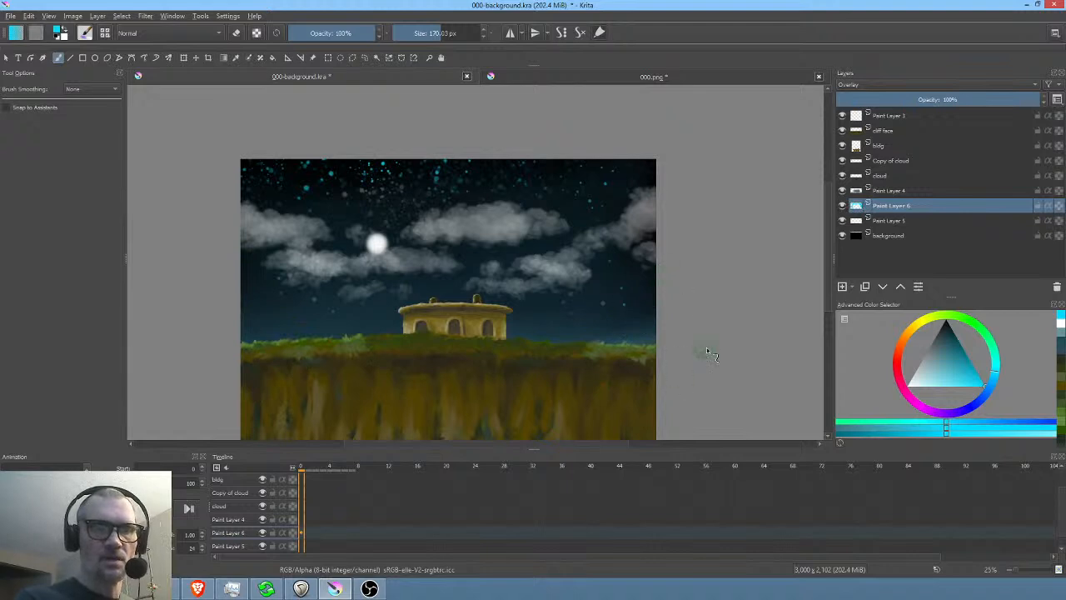
{"action": "left_click", "coordinate": [858, 205], "text": "alt"}
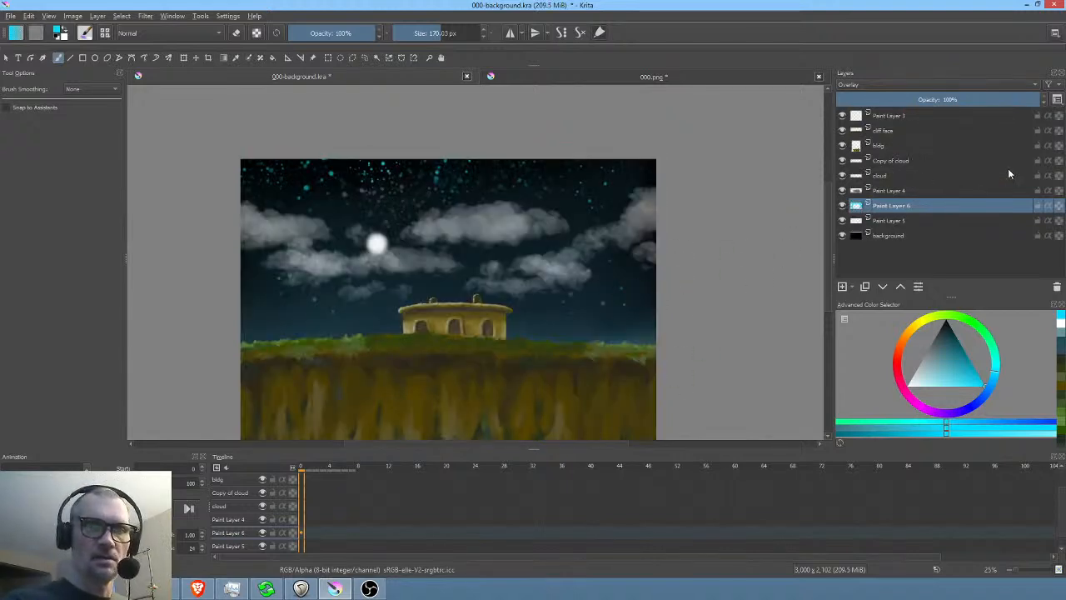
- Set the cyan Overlay layer's opacity to 60%, then try merging it into the white star layer and undo the merge
{"action": "left_click", "coordinate": [903, 83]}
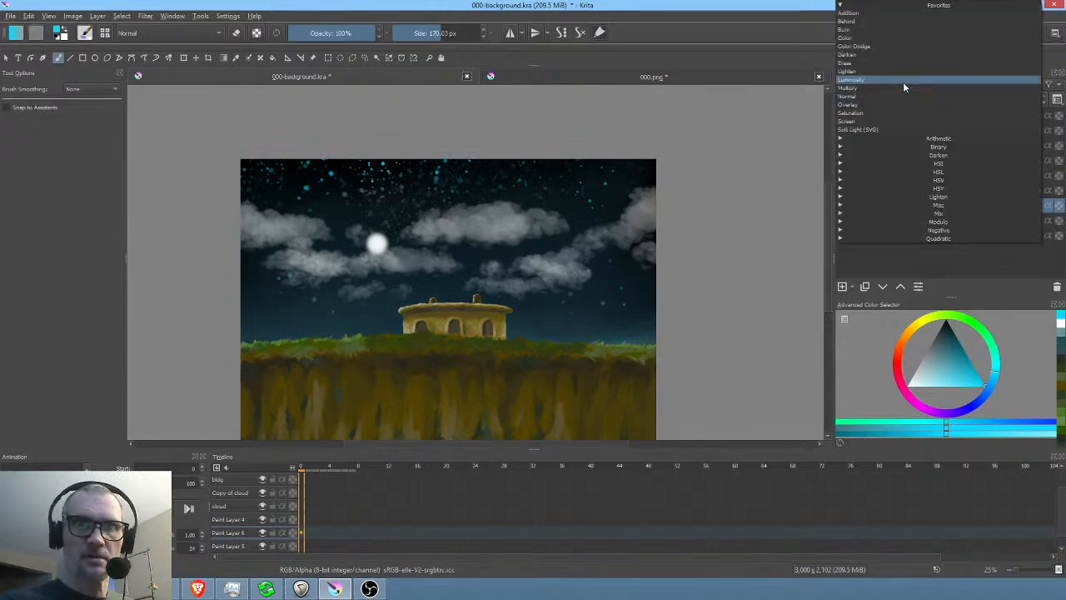
{"action": "left_click", "coordinate": [902, 104]}
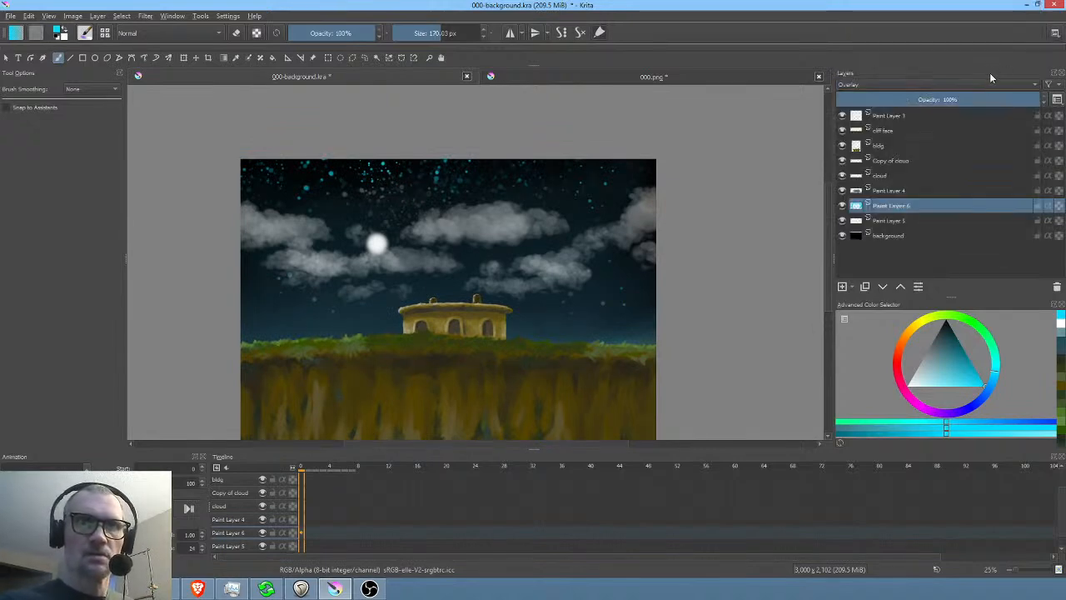
{"action": "left_click_drag", "start_coordinate": [1013, 99], "coordinate": [962, 99]}
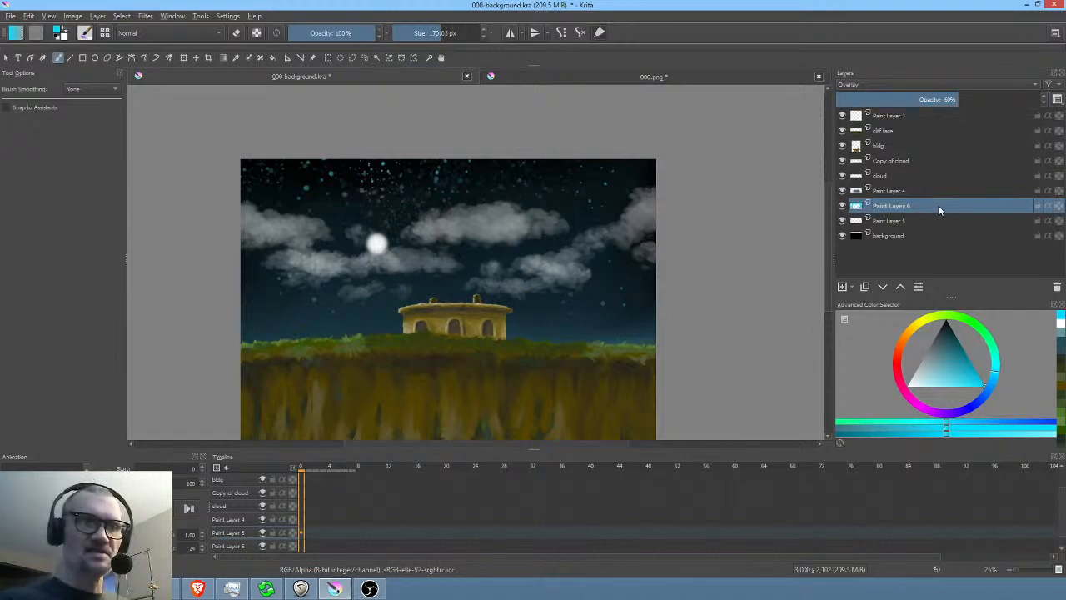
{"action": "key", "text": "shift+Delete"}
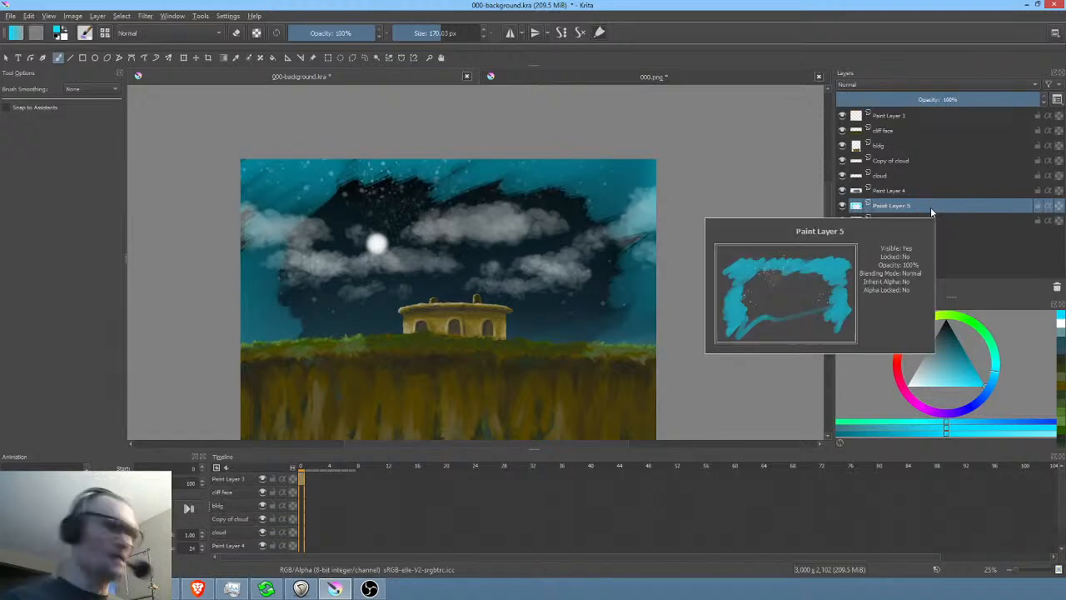
{"action": "key", "text": "ctrl+z"}
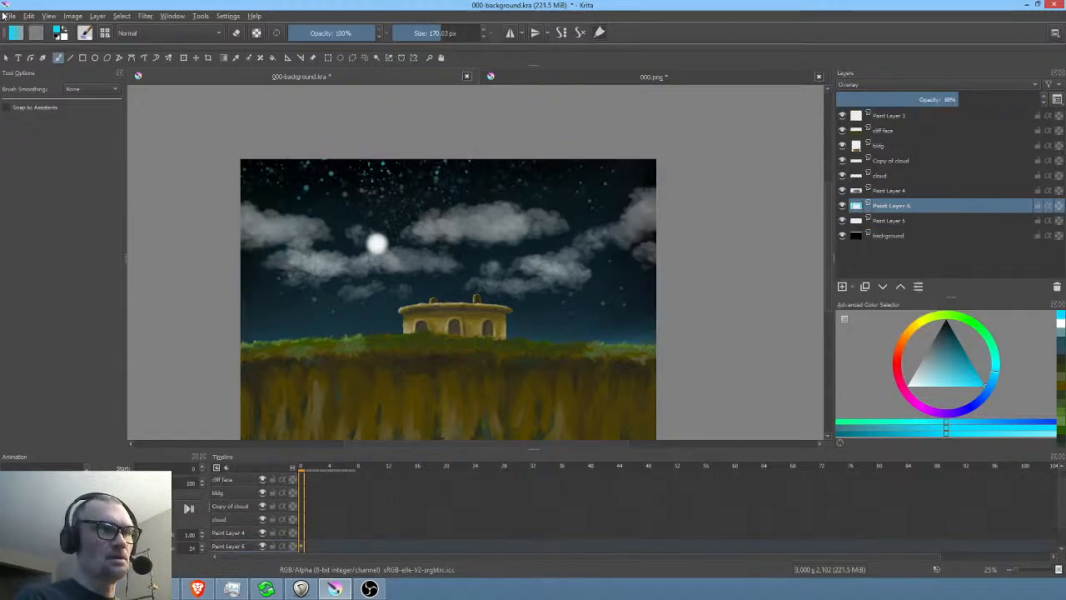
- Add a new paint layer above the cyan layer and choose a muted dark blue paint colour
{"action": "left_click", "coordinate": [842, 285]}
{"action": "left_click_drag", "start_coordinate": [996, 381], "coordinate": [985, 400]}
{"action": "left_click_drag", "start_coordinate": [955, 368], "coordinate": [956, 358]}
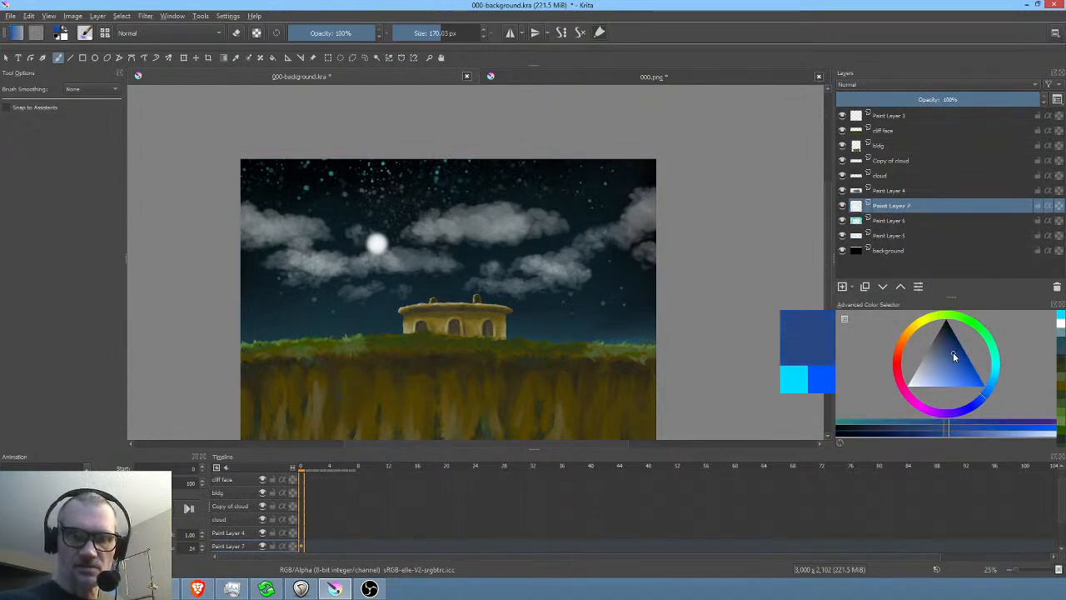
- Choose a soft round brush, enlarge it to 1,000 px, and paint a dark blue glow around the outer sky
{"action": "right_click", "coordinate": [625, 264]}
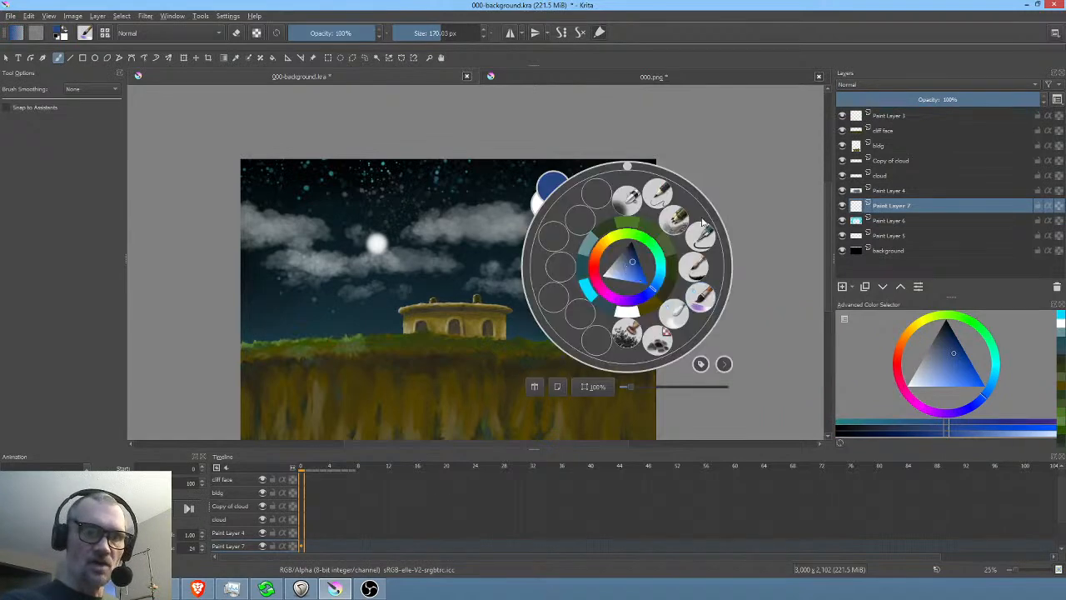
{"action": "left_click", "coordinate": [679, 218]}
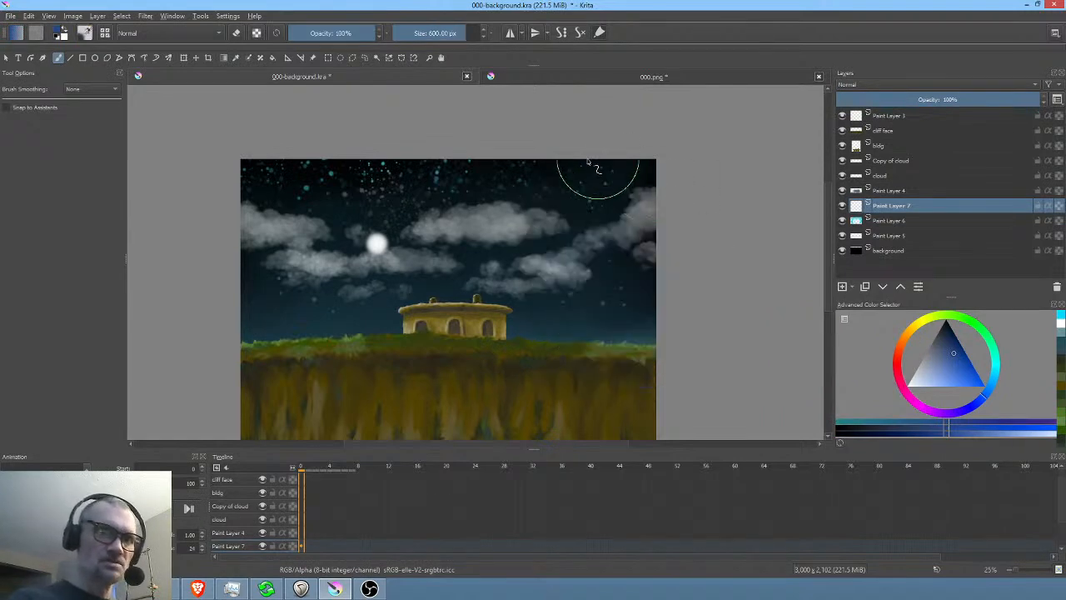
{"action": "key", "text": "bracketright"}
{"action": "key", "text": "bracketright"}
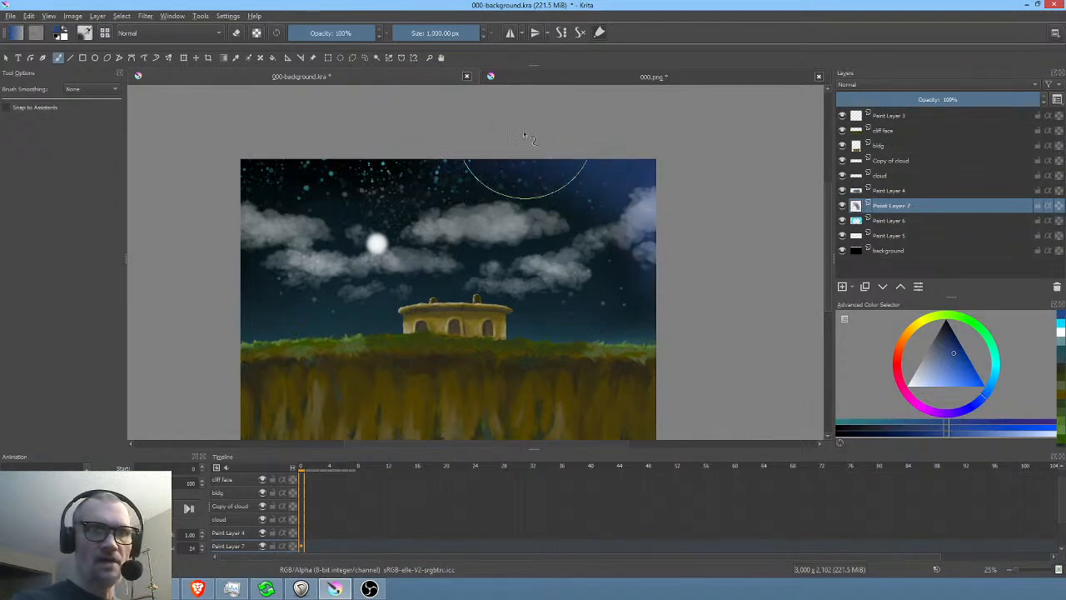
{"action": "mouse_move", "coordinate": [500, 191]}
{"action": "left_mouse_down"}
{"action": "mouse_move", "coordinate": [242, 249]}
{"action": "mouse_move", "coordinate": [373, 154]}
{"action": "mouse_move", "coordinate": [357, 231]}
{"action": "left_mouse_up"}
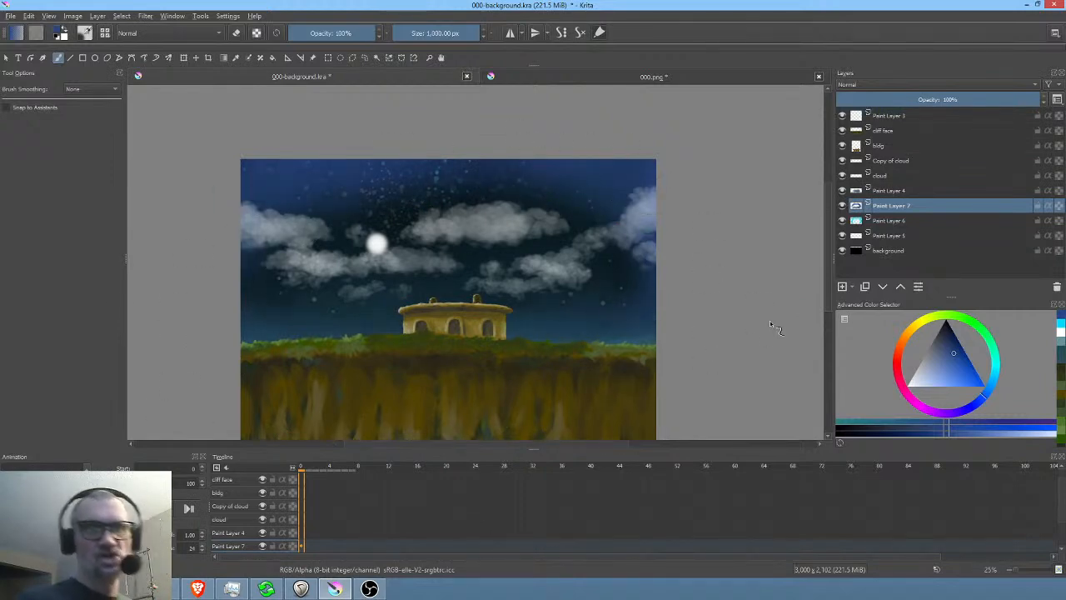
- Toggle the visibility of Paint Layer 4, cloud and Copy of cloud to examine what each contributes to the sky
{"action": "left_click", "coordinate": [916, 192]}
{"action": "left_click", "coordinate": [841, 190]}
{"action": "left_click", "coordinate": [841, 190]}
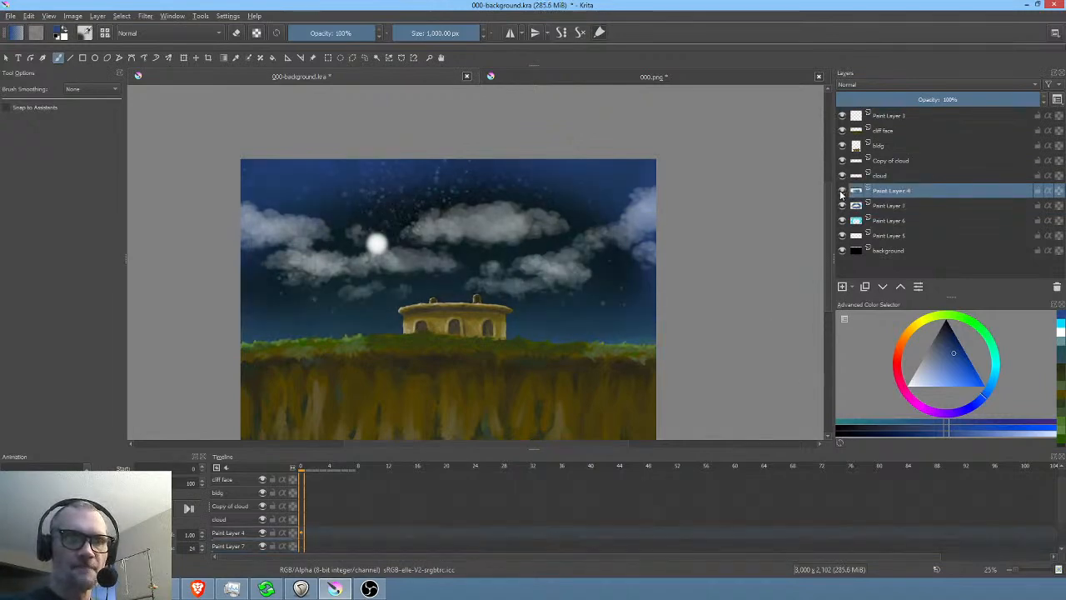
{"action": "left_click", "coordinate": [841, 191]}
{"action": "left_click", "coordinate": [841, 190]}
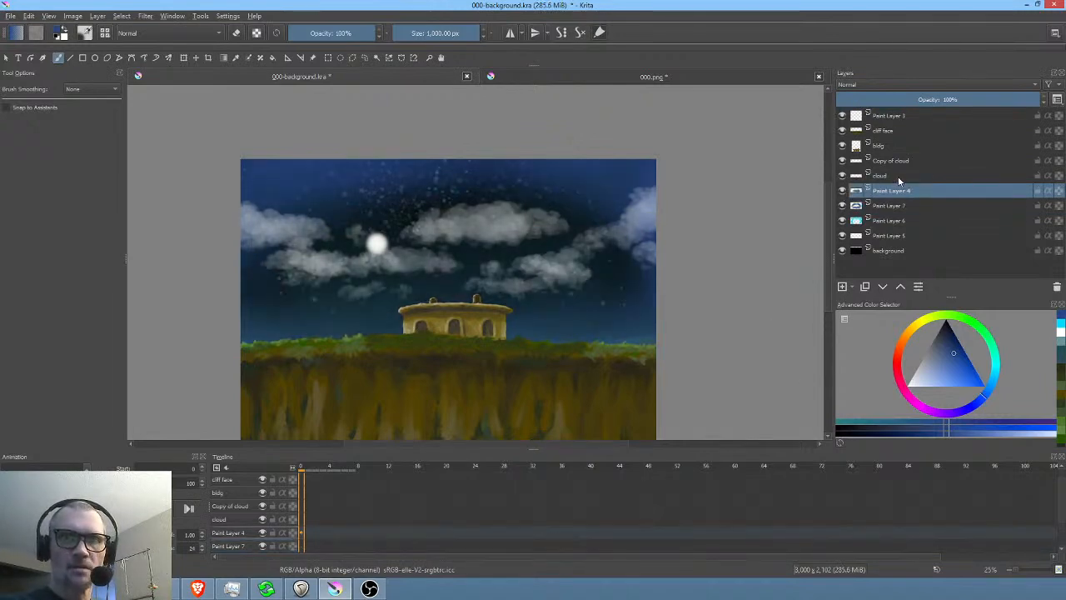
{"action": "left_click", "coordinate": [891, 176]}
{"action": "left_click", "coordinate": [843, 175]}
{"action": "left_click", "coordinate": [842, 175]}
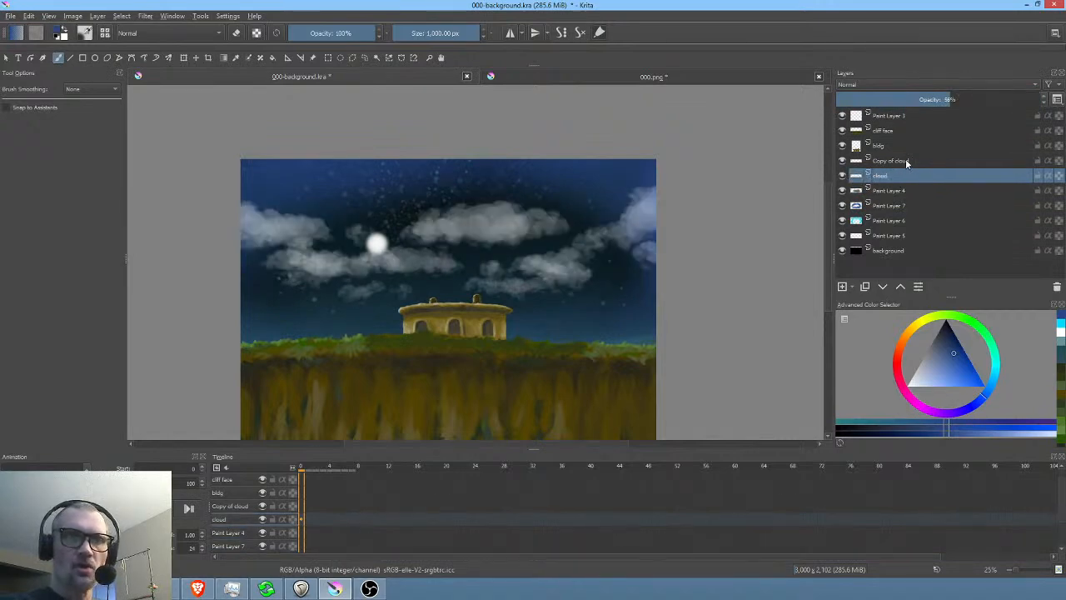
{"action": "left_click", "coordinate": [907, 161]}
{"action": "left_click", "coordinate": [842, 162]}
{"action": "left_click", "coordinate": [842, 161]}
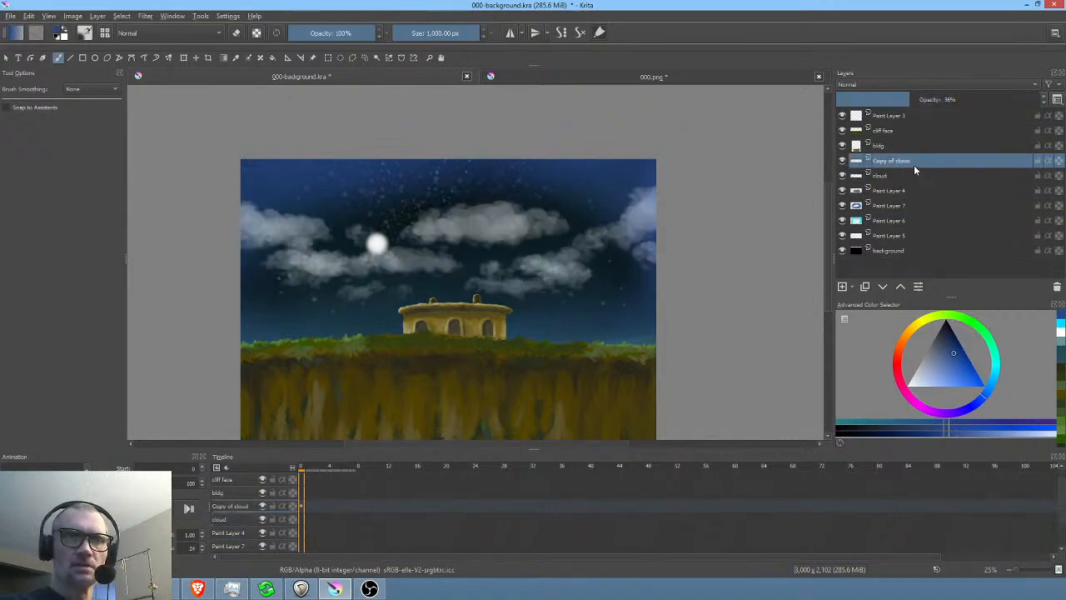
{"action": "left_click", "coordinate": [842, 161]}
{"action": "left_click", "coordinate": [842, 162]}
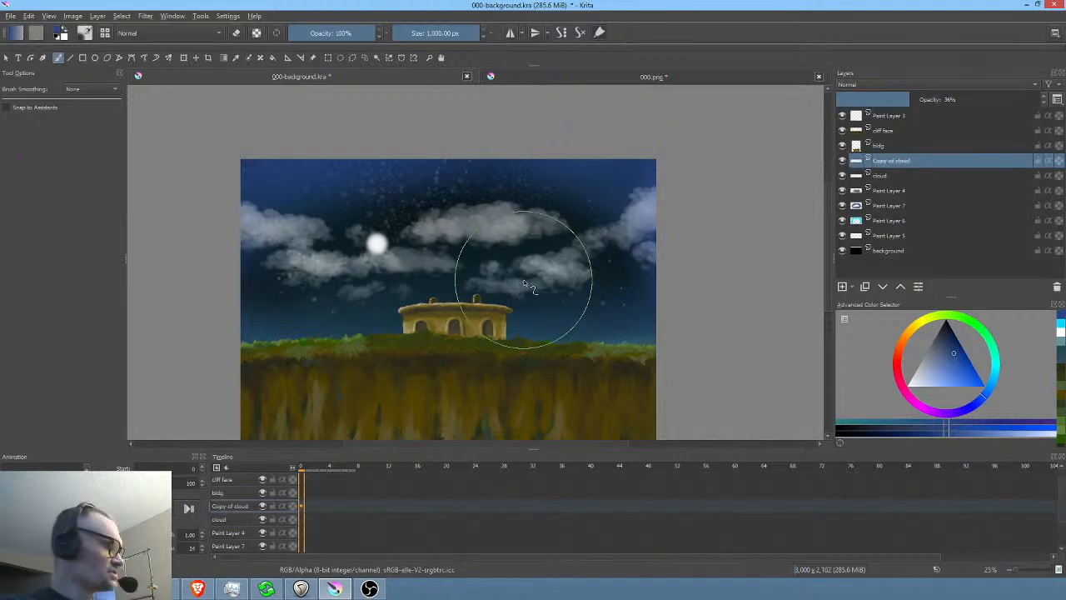
- Transform the Copy of cloud and cloud layers so their clouds are flatter or stretched wider and shifted across the sky
{"action": "key", "text": "ctrl+t"}
{"action": "left_click_drag", "start_coordinate": [599, 272], "coordinate": [638, 287]}
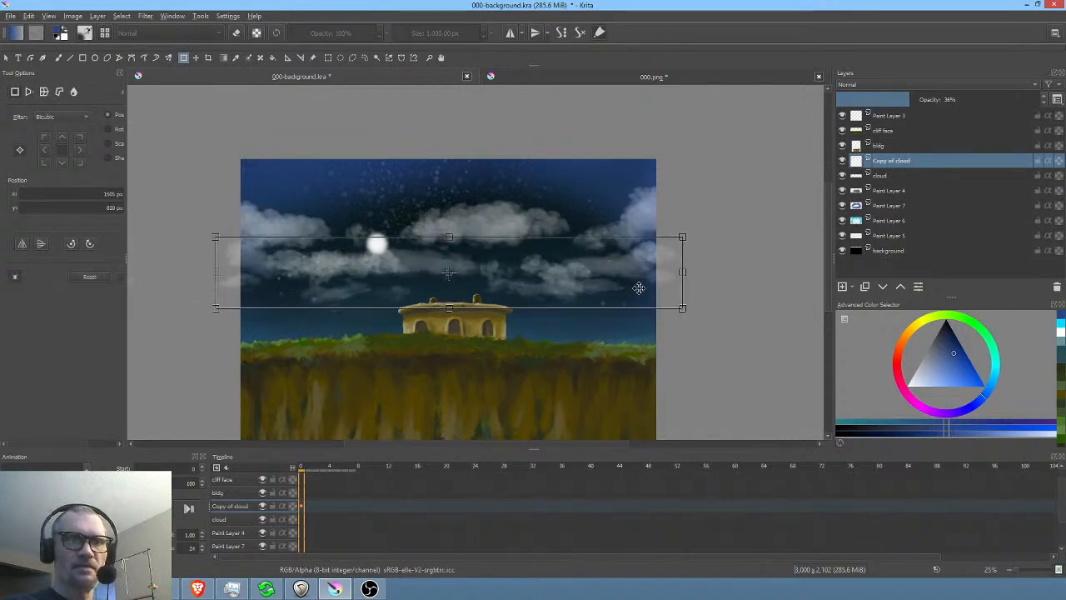
{"action": "left_click", "coordinate": [892, 176]}
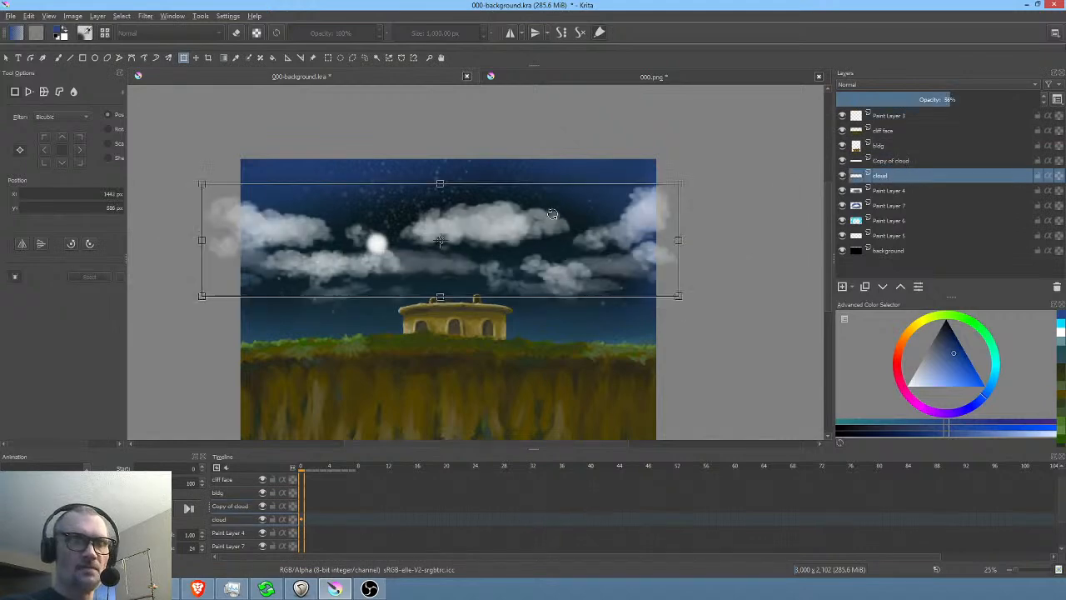
{"action": "left_click_drag", "start_coordinate": [680, 240], "coordinate": [805, 286]}
{"action": "left_click_drag", "start_coordinate": [583, 258], "coordinate": [605, 250]}
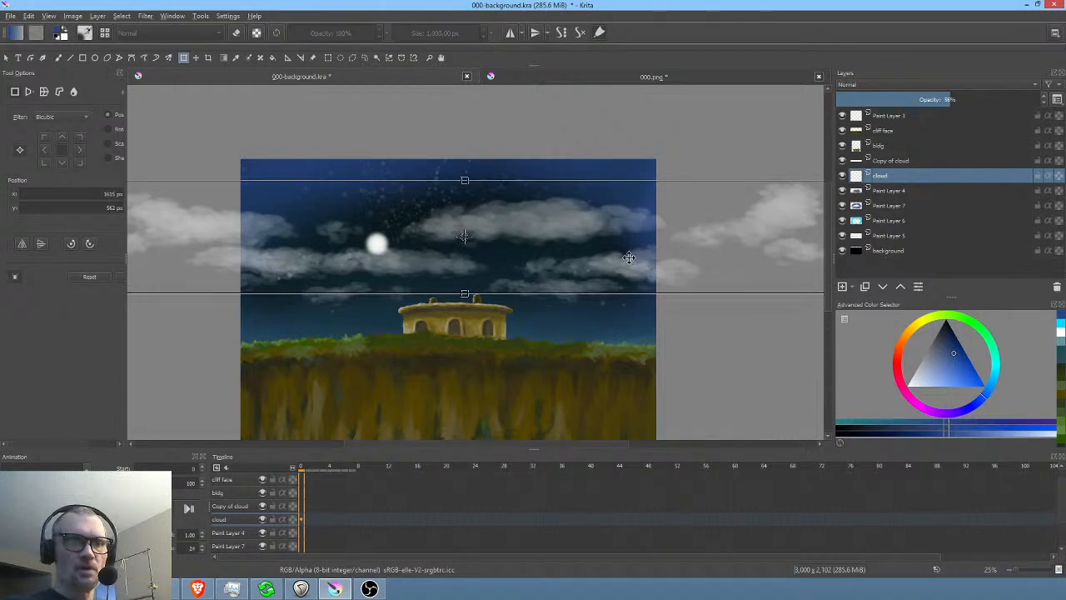
- Save the document and lower the cloud layer's opacity to 19%
{"action": "left_click", "coordinate": [11, 17]}
{"action": "left_click", "coordinate": [33, 69]}
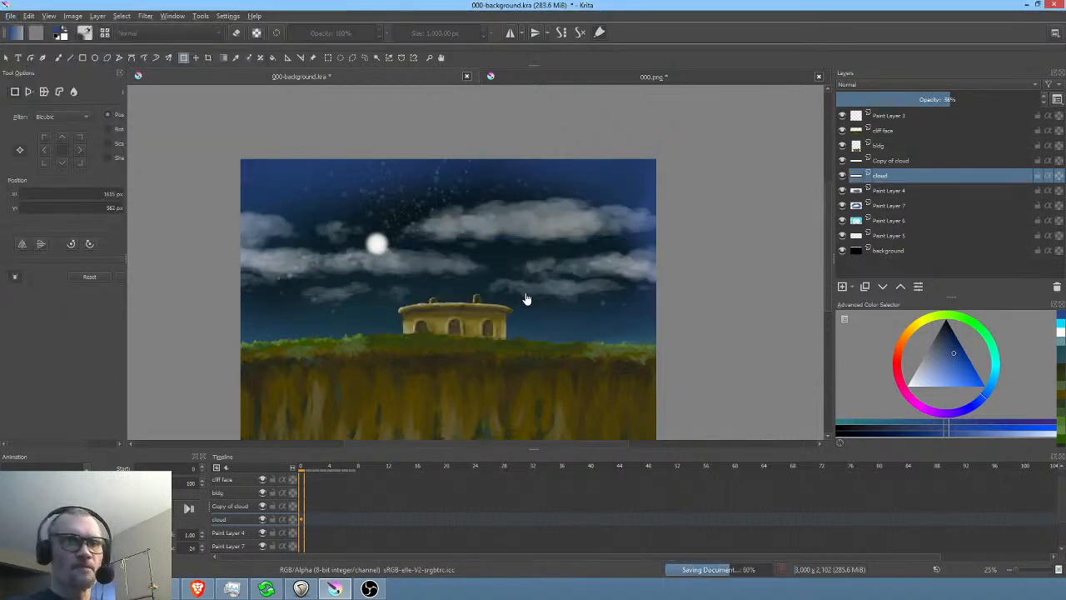
{"action": "left_click_drag", "start_coordinate": [948, 98], "coordinate": [880, 98]}
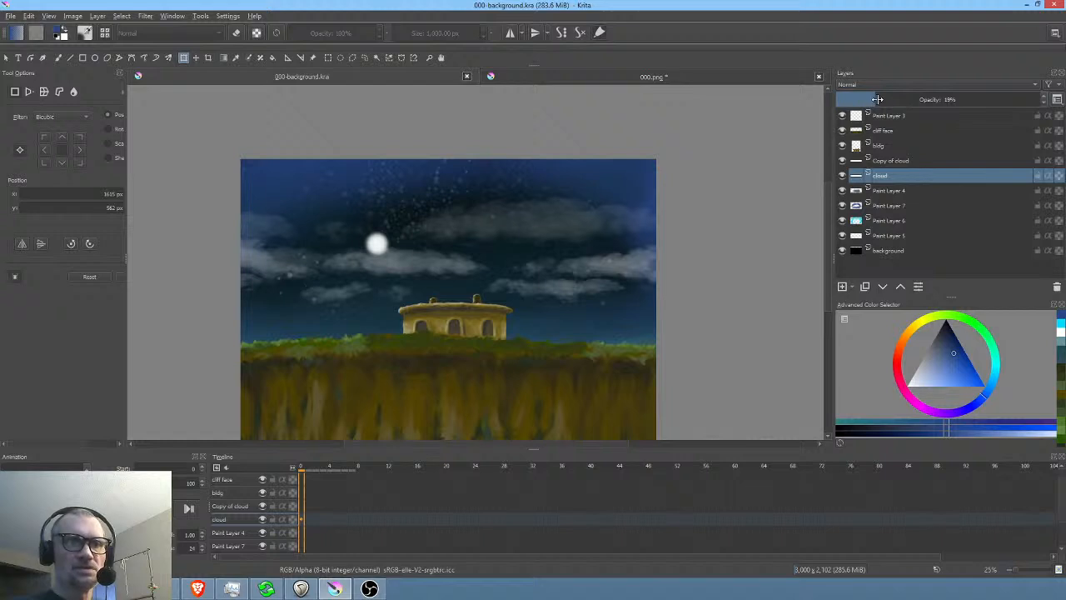
- Try a lower opacity on Paint Layer 4 and return it to 100%
{"action": "left_click", "coordinate": [888, 191]}
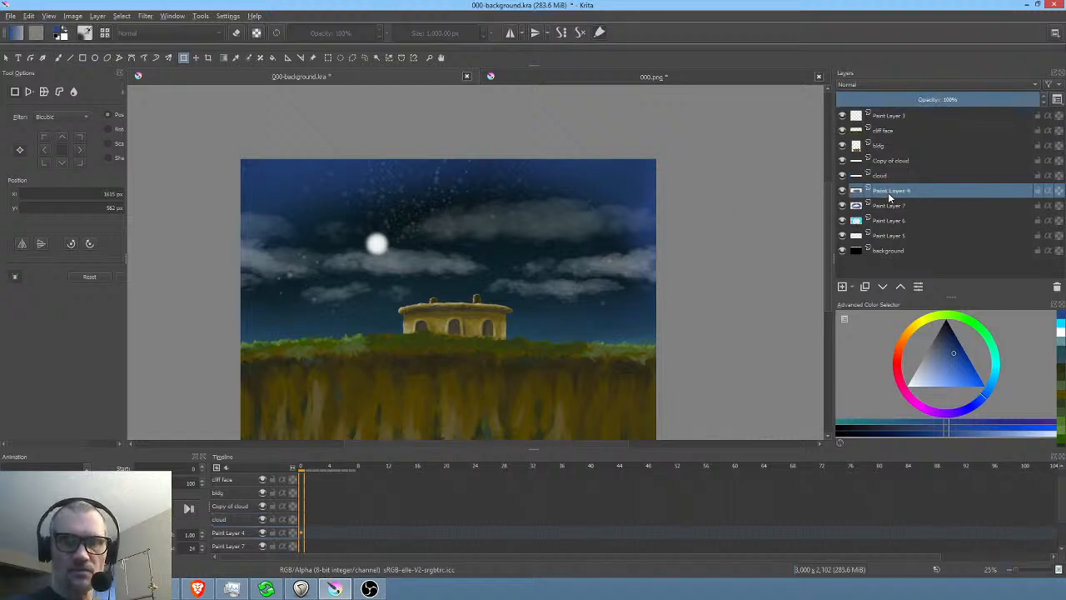
{"action": "mouse_move", "coordinate": [940, 102]}
{"action": "left_mouse_down"}
{"action": "mouse_move", "coordinate": [825, 105]}
{"action": "mouse_move", "coordinate": [1041, 101]}
{"action": "left_mouse_up"}
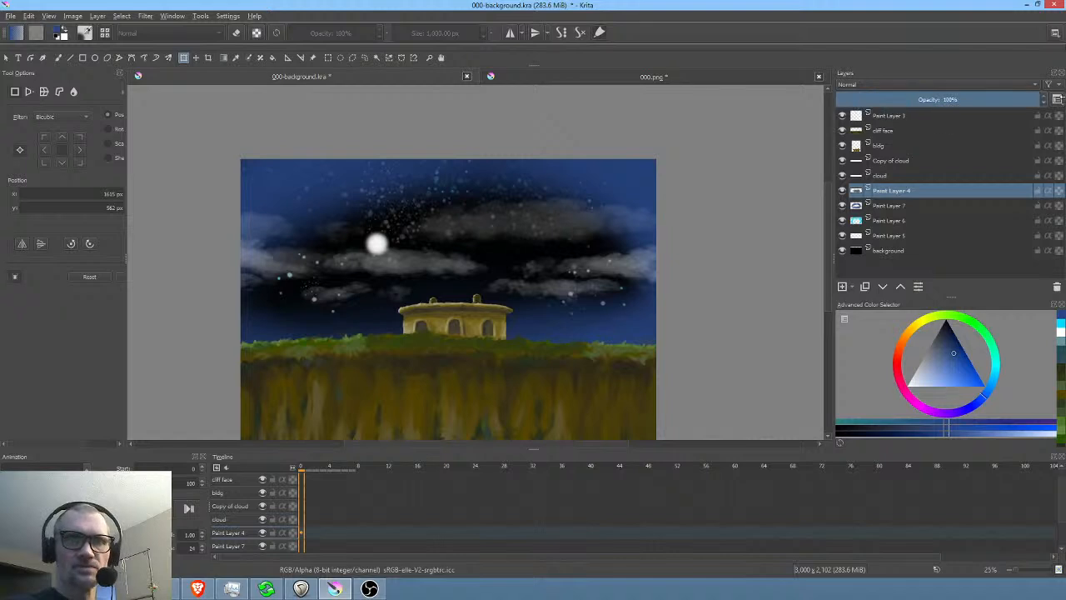
- Lower the Copy of cloud layer's opacity to 13%
{"action": "left_click", "coordinate": [901, 177]}
{"action": "left_click", "coordinate": [899, 160]}
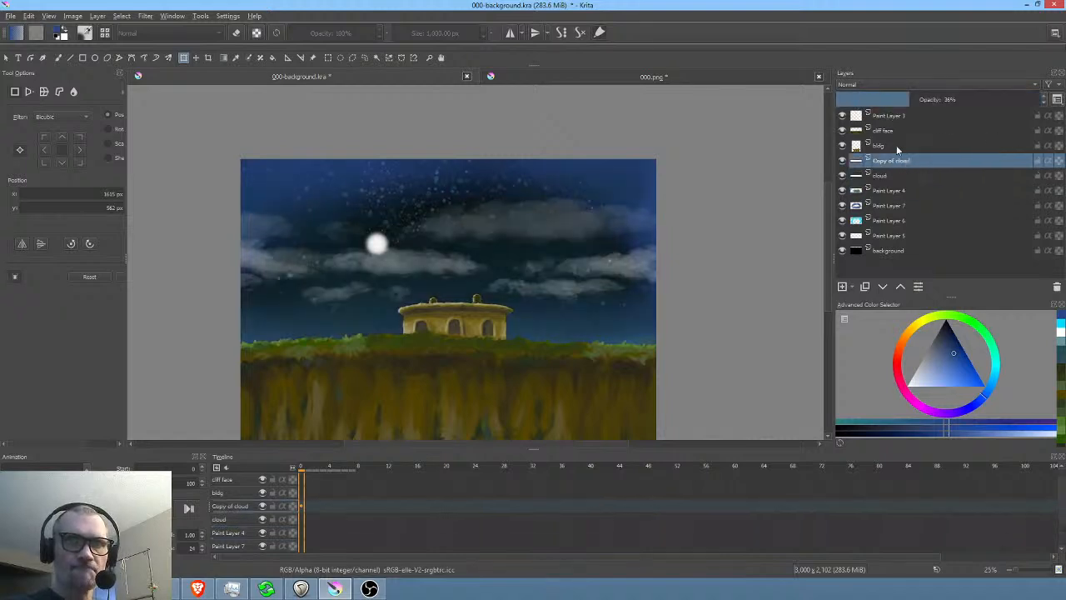
{"action": "left_click_drag", "start_coordinate": [912, 104], "coordinate": [868, 101]}
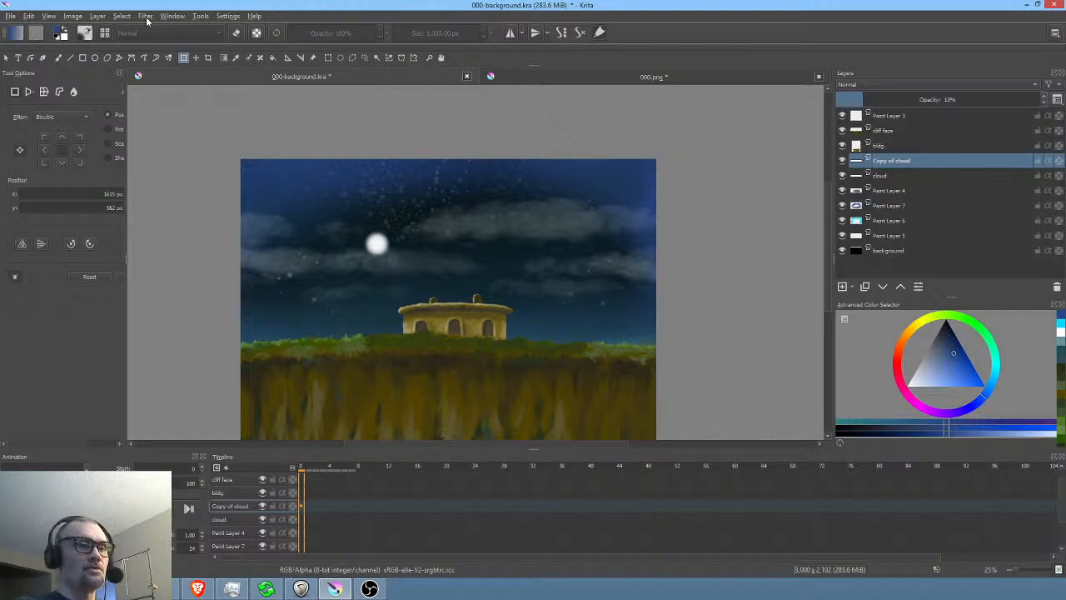
- Save the night background document
{"action": "left_click", "coordinate": [6, 17]}
{"action": "left_click", "coordinate": [25, 67]}
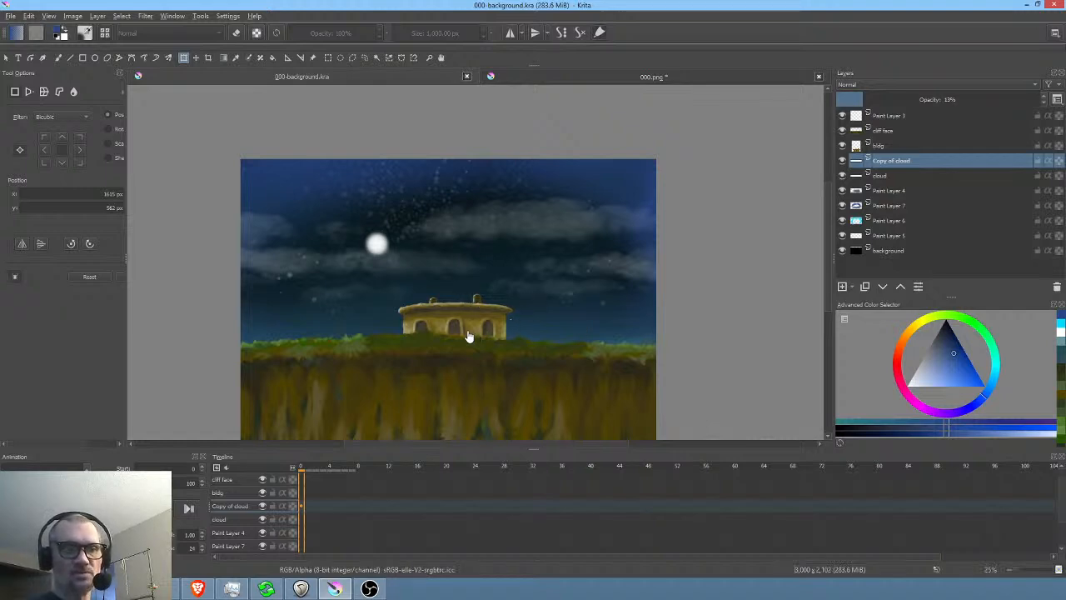
- Examine the house, the grass edge and the clouded night sky at closer range
{"action": "scroll", "coordinate": [511, 330], "scroll_direction": "down", "scroll_amount": 2}
{"action": "scroll", "coordinate": [510, 331], "scroll_direction": "up", "scroll_amount": 1}
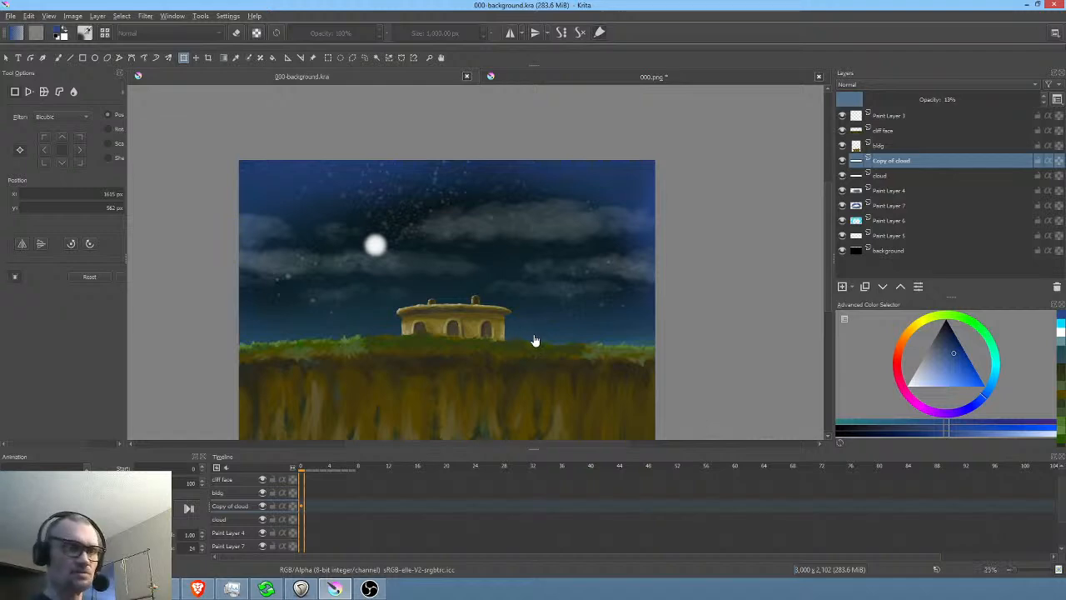
{"action": "scroll", "coordinate": [534, 340], "scroll_direction": "up", "scroll_amount": 3}
{"action": "scroll", "coordinate": [533, 338], "scroll_direction": "down", "scroll_amount": 1}
{"action": "left_click_drag", "start_coordinate": [506, 345], "coordinate": [571, 355]}
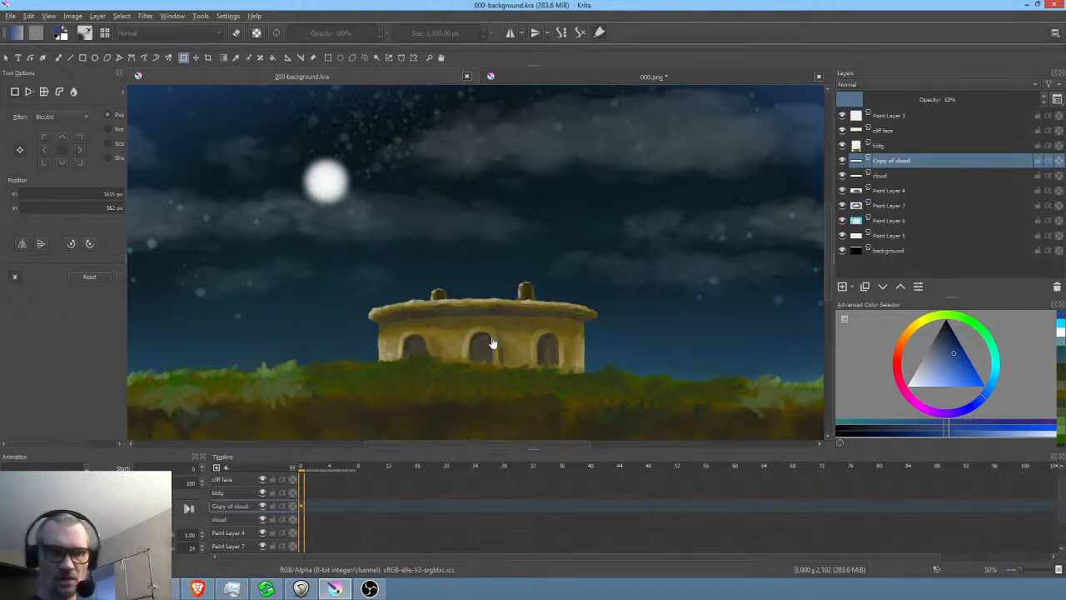
{"action": "mouse_move", "coordinate": [582, 337]}
{"action": "left_mouse_down"}
{"action": "mouse_move", "coordinate": [564, 269]}
{"action": "mouse_move", "coordinate": [584, 347]}
{"action": "left_mouse_up"}
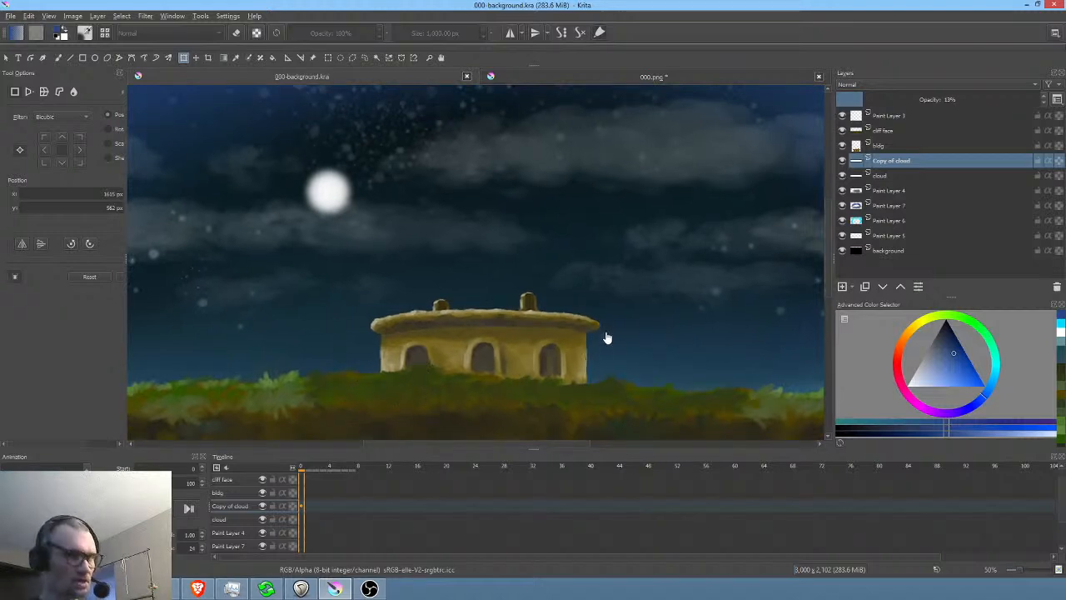
{"action": "scroll", "coordinate": [578, 329], "scroll_direction": "down", "scroll_amount": 1}
{"action": "scroll", "coordinate": [573, 326], "scroll_direction": "up", "scroll_amount": 1}
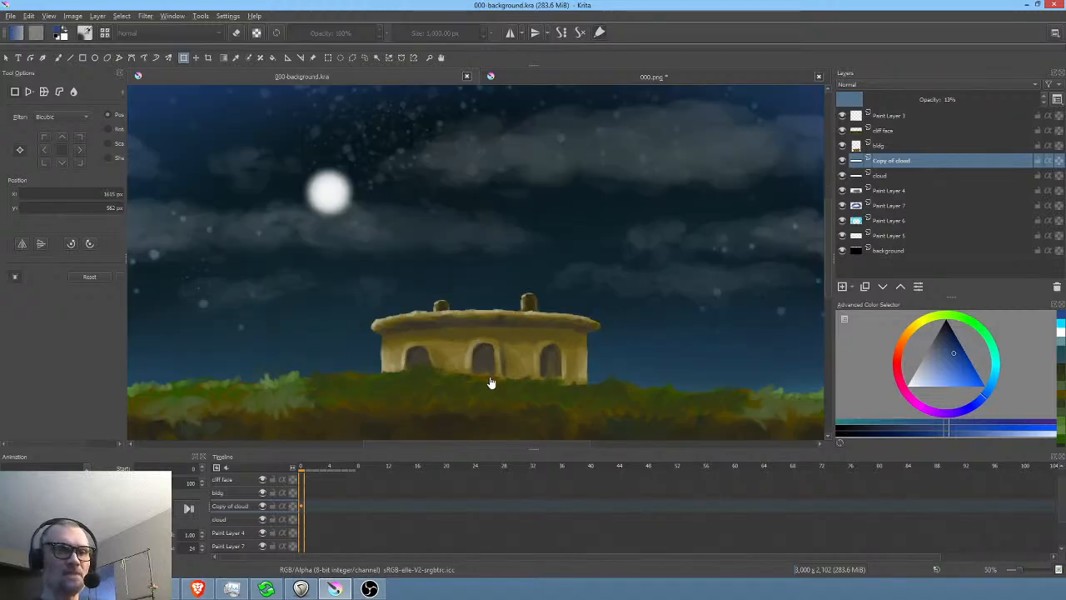
- Switch to REAPER and play the mel musings project from the blue marker where the oboe part begins
{"action": "left_click", "coordinate": [301, 589]}
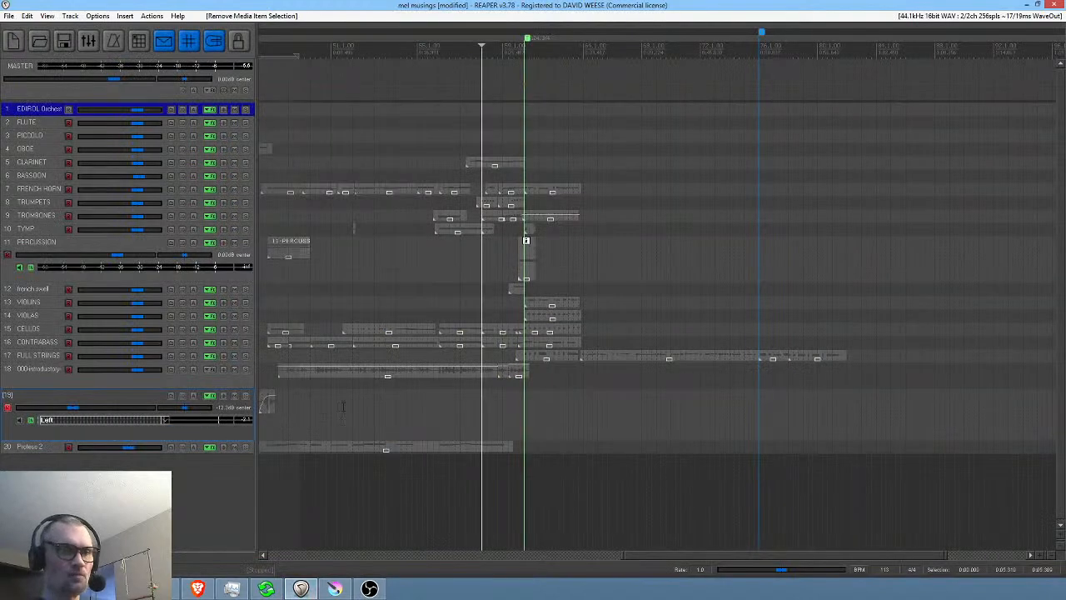
{"action": "scroll", "coordinate": [509, 409], "scroll_direction": "left", "scroll_amount": 5}
{"action": "key", "text": "space"}
{"action": "left_click", "coordinate": [531, 410]}
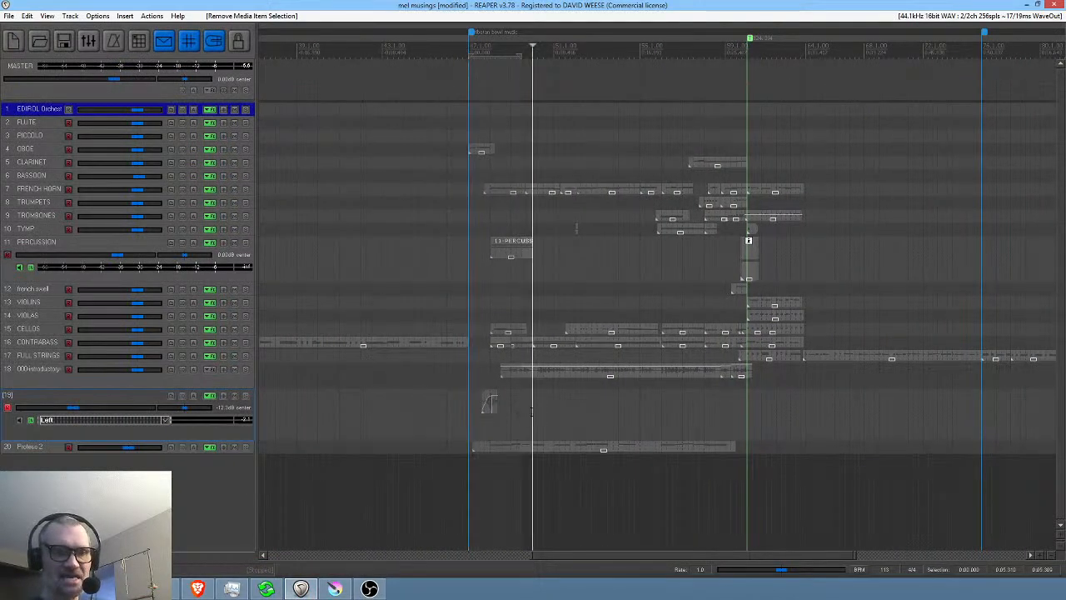
{"action": "left_click", "coordinate": [467, 416]}
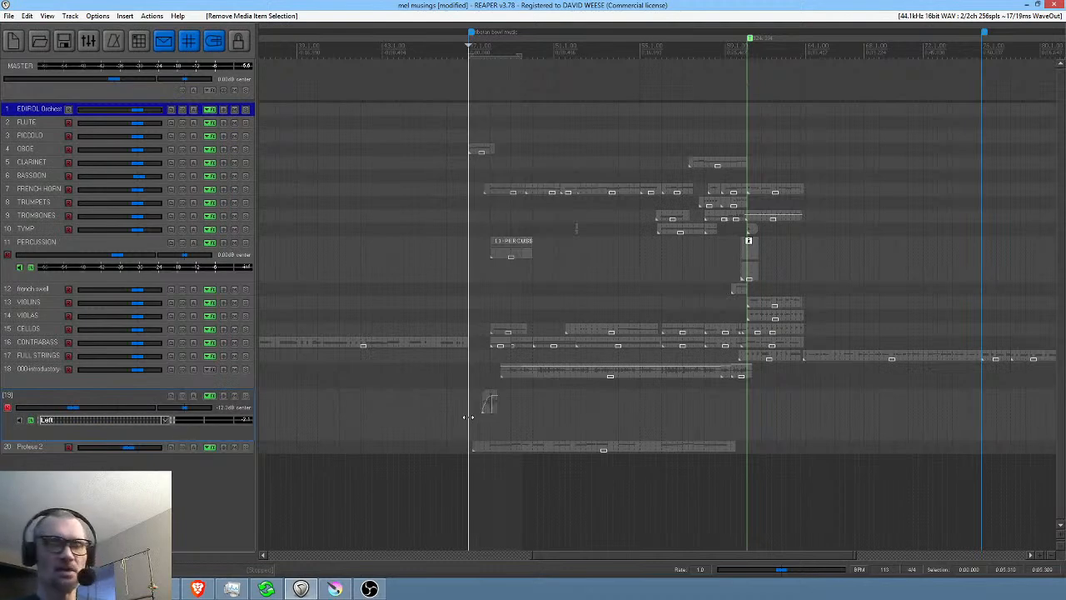
{"action": "key", "text": "space"}
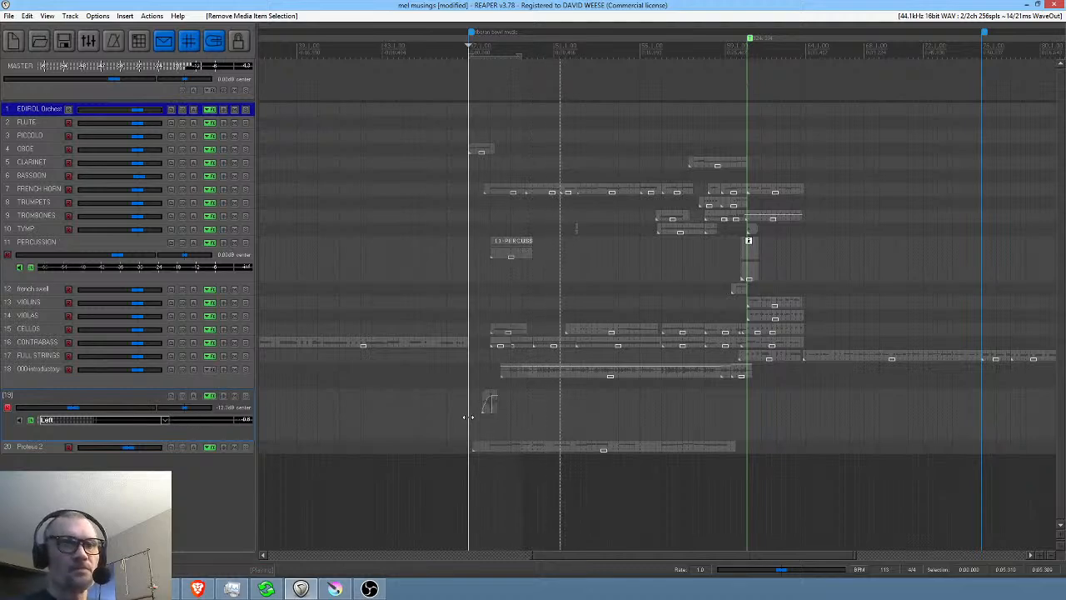
- Switch to Krita, check a later frame of the meditating figure in 000.png, and return to the 000-background.kra document
{"action": "left_click", "coordinate": [335, 588]}
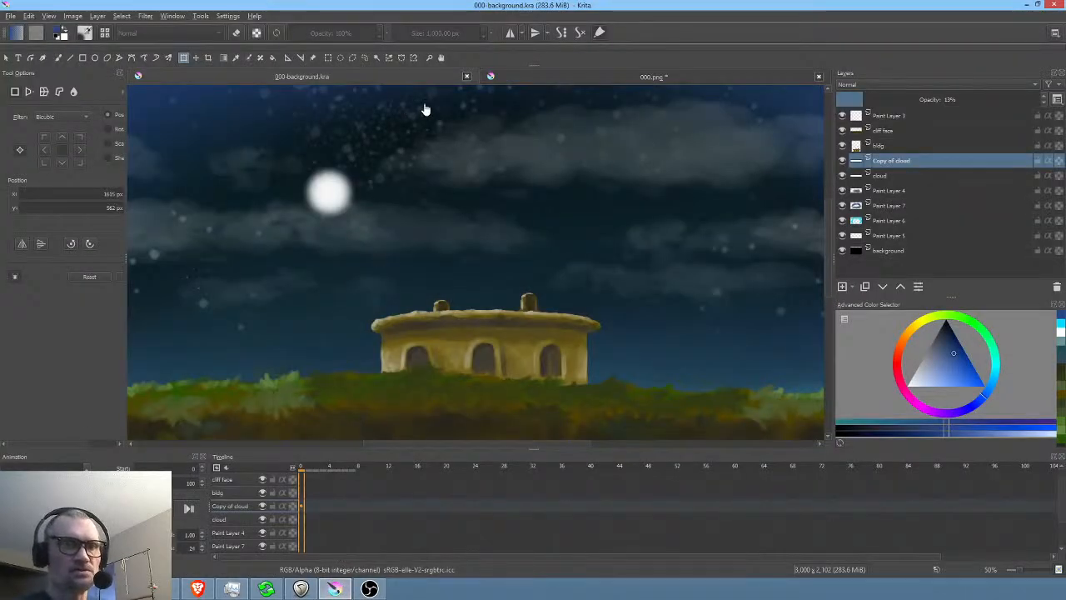
{"action": "left_click", "coordinate": [506, 76]}
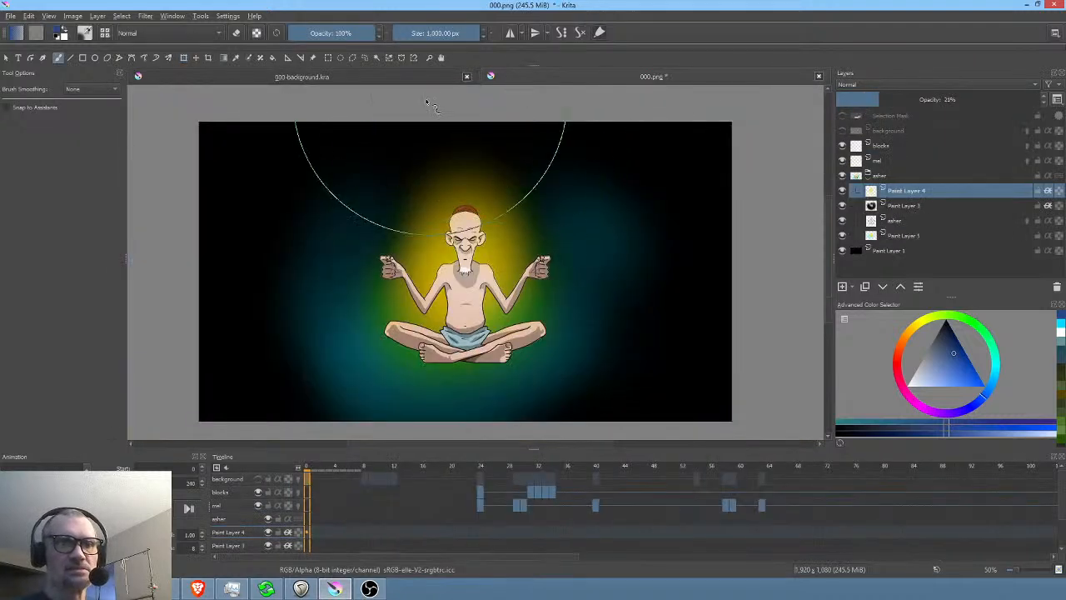
{"action": "left_click_drag", "start_coordinate": [497, 464], "coordinate": [441, 459]}
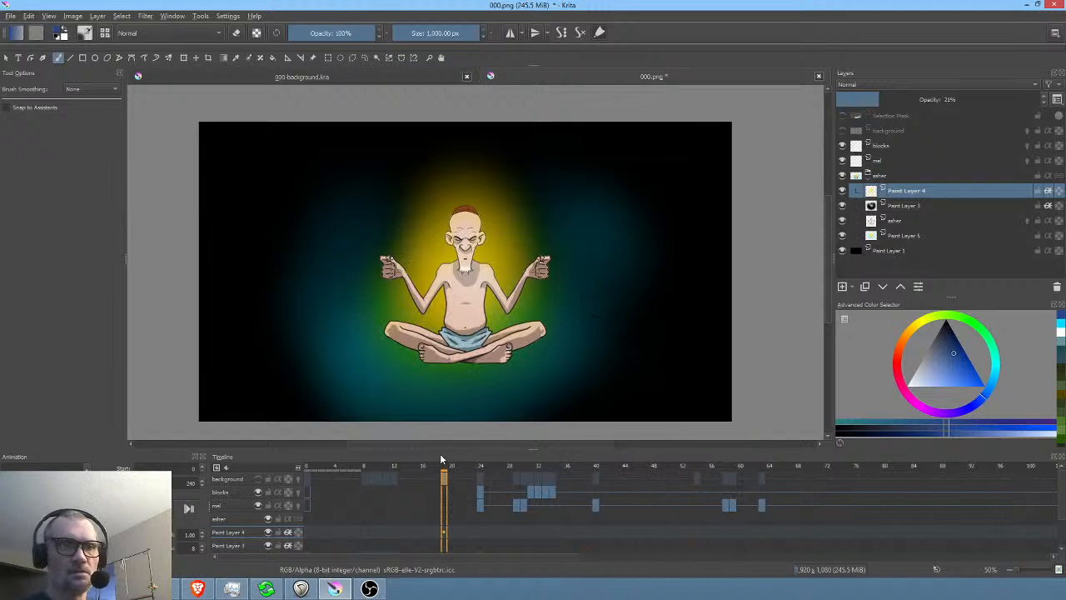
{"action": "left_click", "coordinate": [409, 79]}
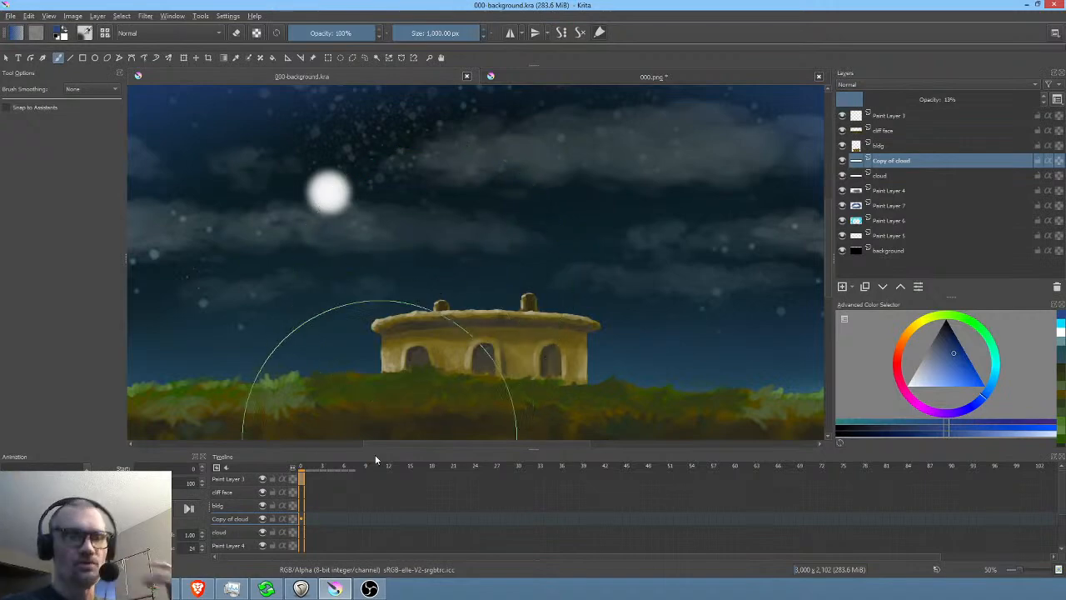
- Switch to REAPER, place the edit cursor just past the green marker, and stop playback
{"action": "left_click", "coordinate": [301, 588]}
{"action": "left_click", "coordinate": [757, 402]}
{"action": "key", "text": "space"}
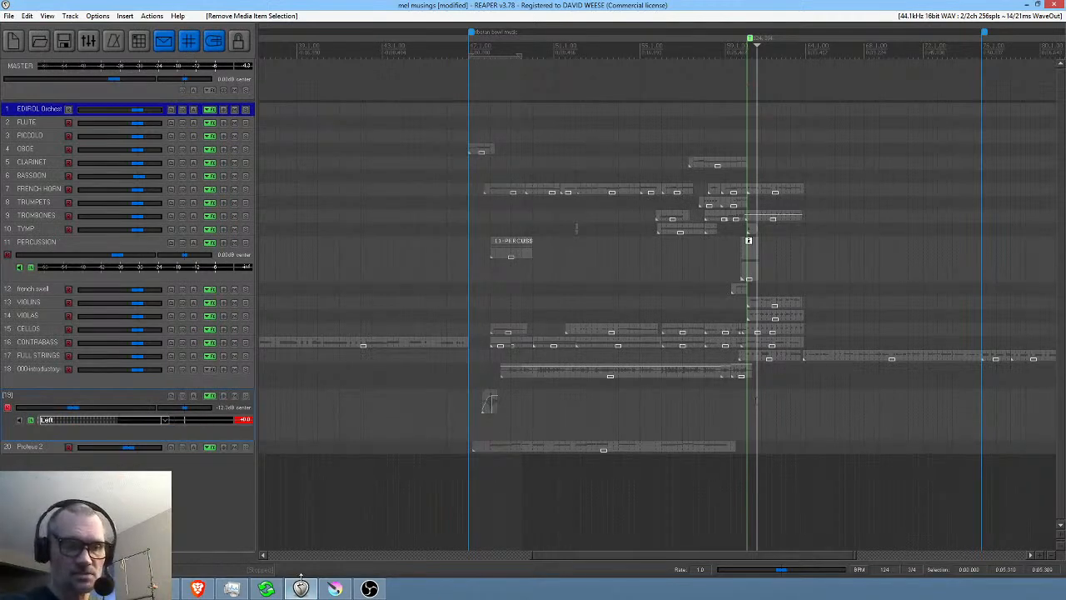
- Switch to Krita and compare the sky with the Copy of cloud layer hidden and shown
{"action": "left_click", "coordinate": [333, 590]}
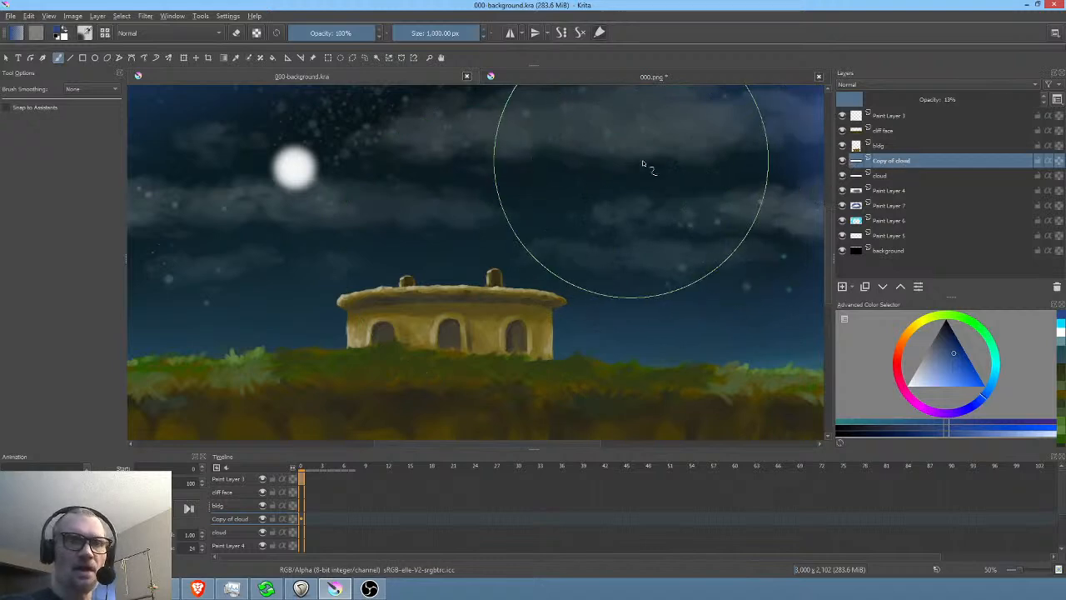
{"action": "left_click", "coordinate": [842, 161]}
{"action": "left_click", "coordinate": [842, 161]}
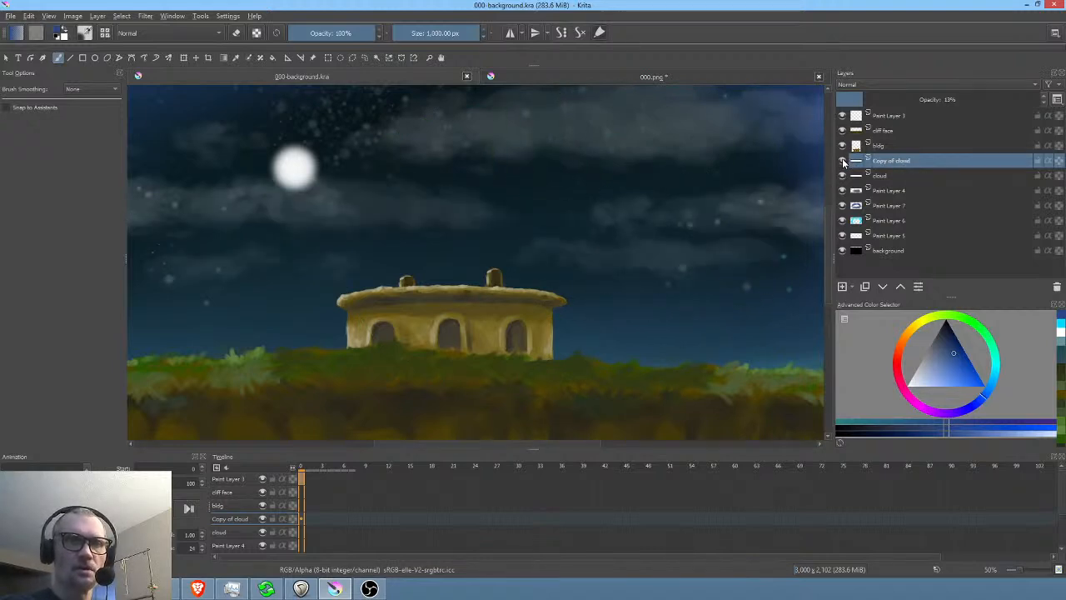
- Raise the cloud layer above Copy of cloud and rename Copy of cloud to "distant clouds"
{"action": "left_click", "coordinate": [898, 173]}
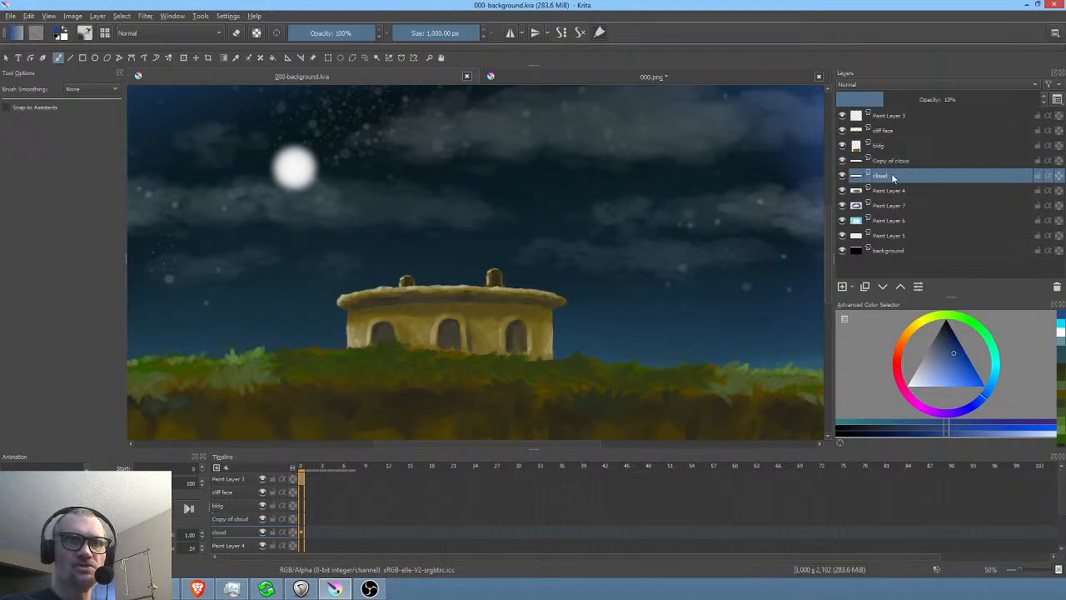
{"action": "scroll", "coordinate": [557, 202], "scroll_direction": "up", "scroll_amount": 1}
{"action": "scroll", "coordinate": [557, 203], "scroll_direction": "down", "scroll_amount": 1}
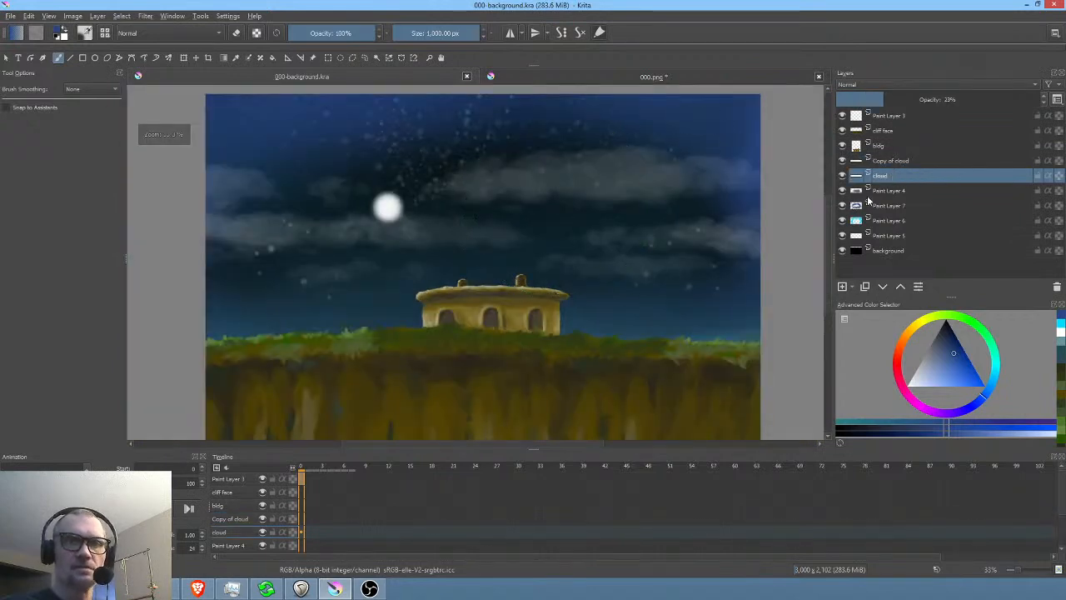
{"action": "left_click", "coordinate": [902, 287]}
{"action": "double_click", "coordinate": [898, 175]}
{"action": "type", "text": "clouds"}
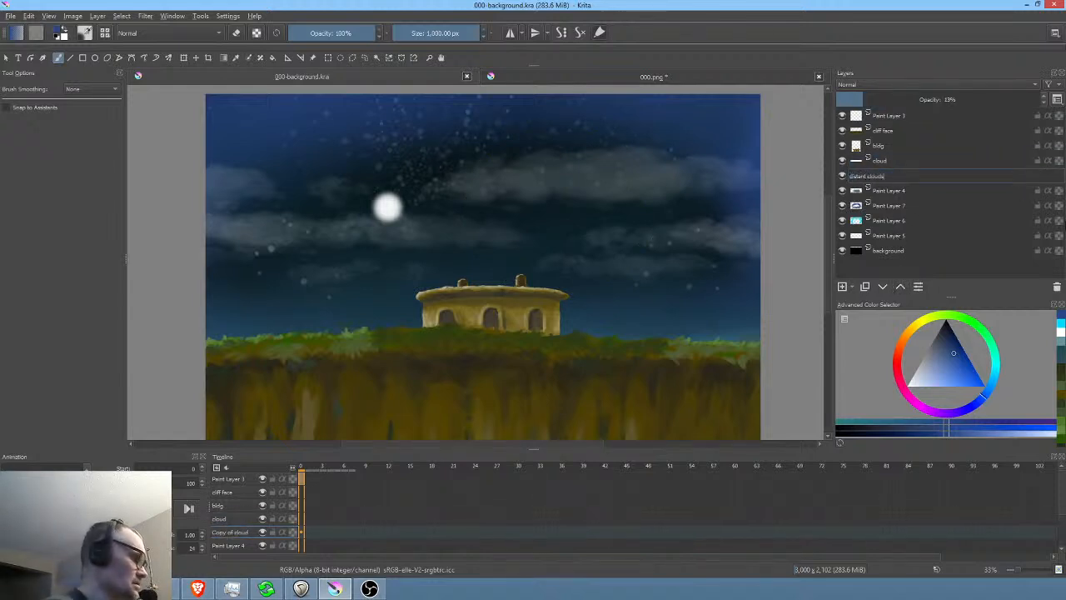
{"action": "type", "text": "istant clouds"}
{"action": "key", "text": "Return"}
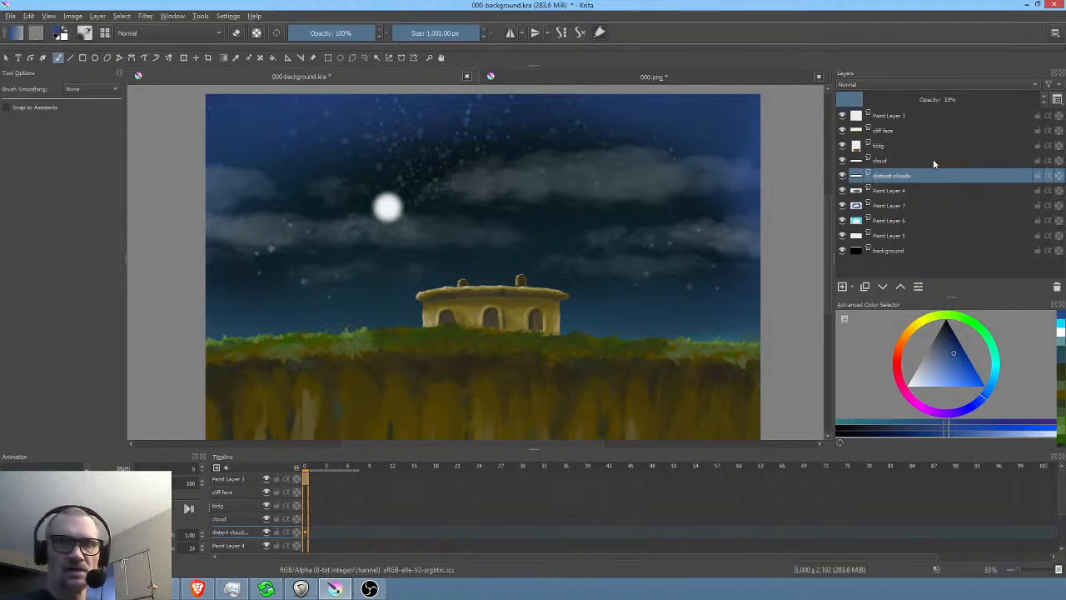
- Apply a Gaussian Blur to the cloud layer with a 5 px vertical radius and a much larger horizontal radius
{"action": "left_click", "coordinate": [933, 159]}
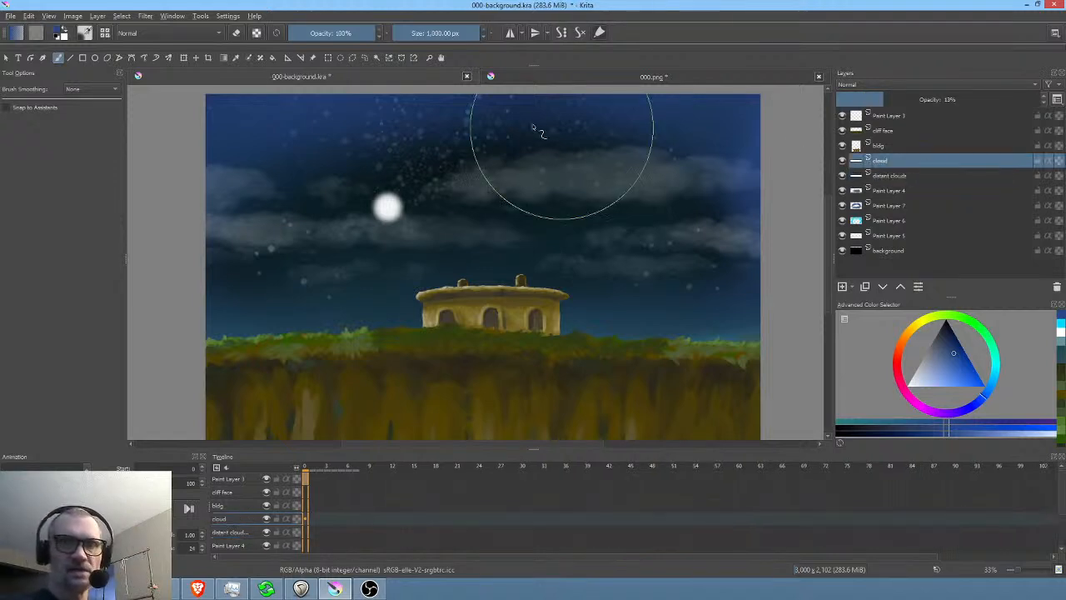
{"action": "left_click", "coordinate": [145, 17]}
{"action": "mouse_move", "coordinate": [167, 80]}
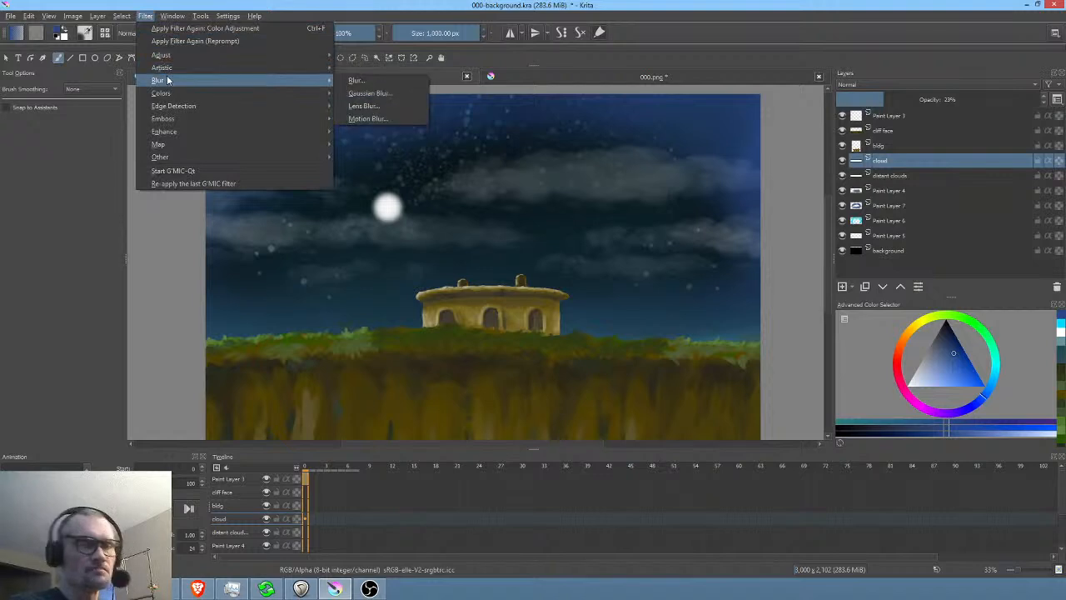
{"action": "left_click", "coordinate": [419, 93]}
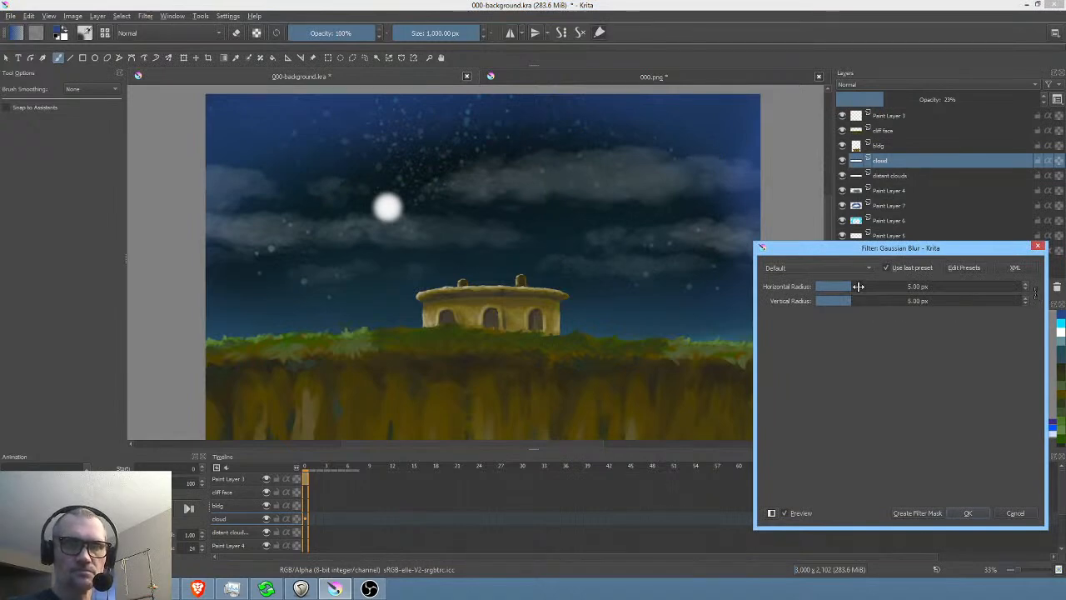
{"action": "mouse_move", "coordinate": [858, 286]}
{"action": "left_mouse_down"}
{"action": "mouse_move", "coordinate": [929, 286]}
{"action": "mouse_move", "coordinate": [915, 287]}
{"action": "mouse_move", "coordinate": [916, 298]}
{"action": "mouse_move", "coordinate": [916, 287]}
{"action": "left_mouse_up"}
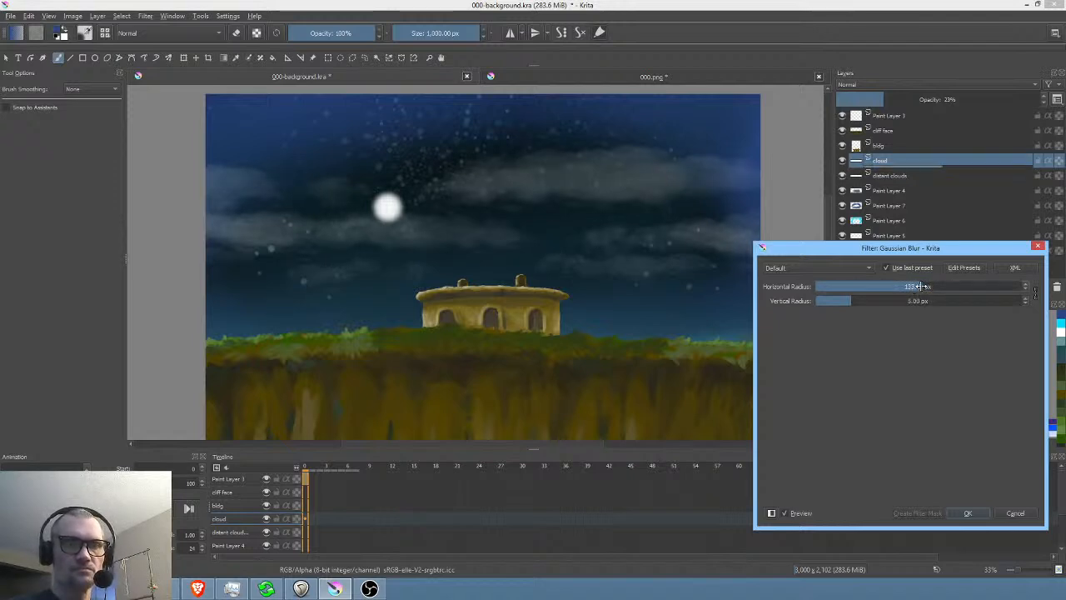
{"action": "left_click", "coordinate": [969, 512]}
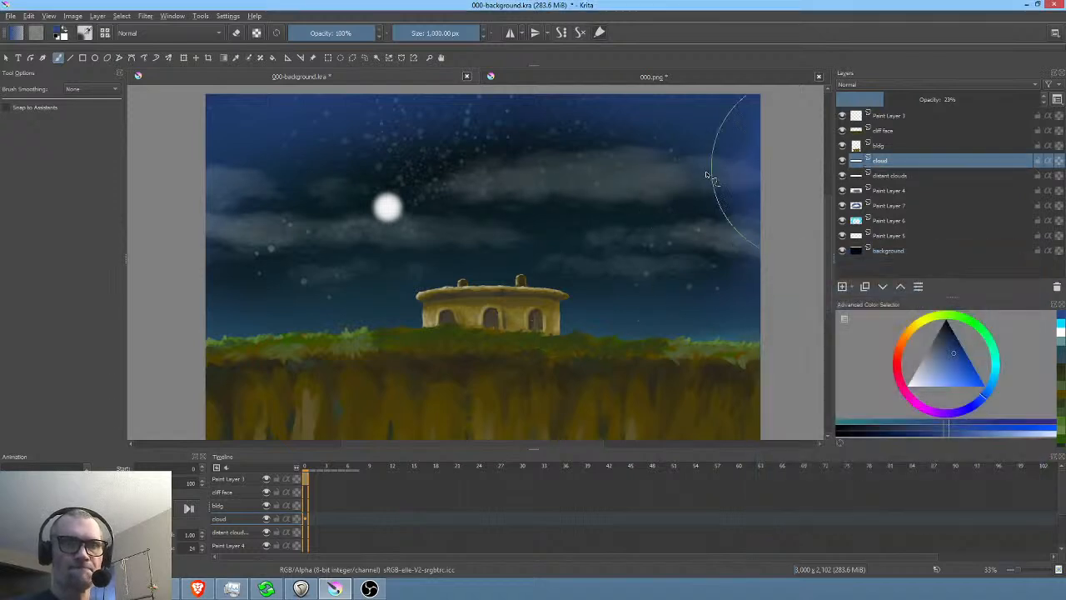
- Apply the same horizontal Gaussian Blur to the distant clouds layer
{"action": "left_click", "coordinate": [586, 171], "text": "ctrl"}
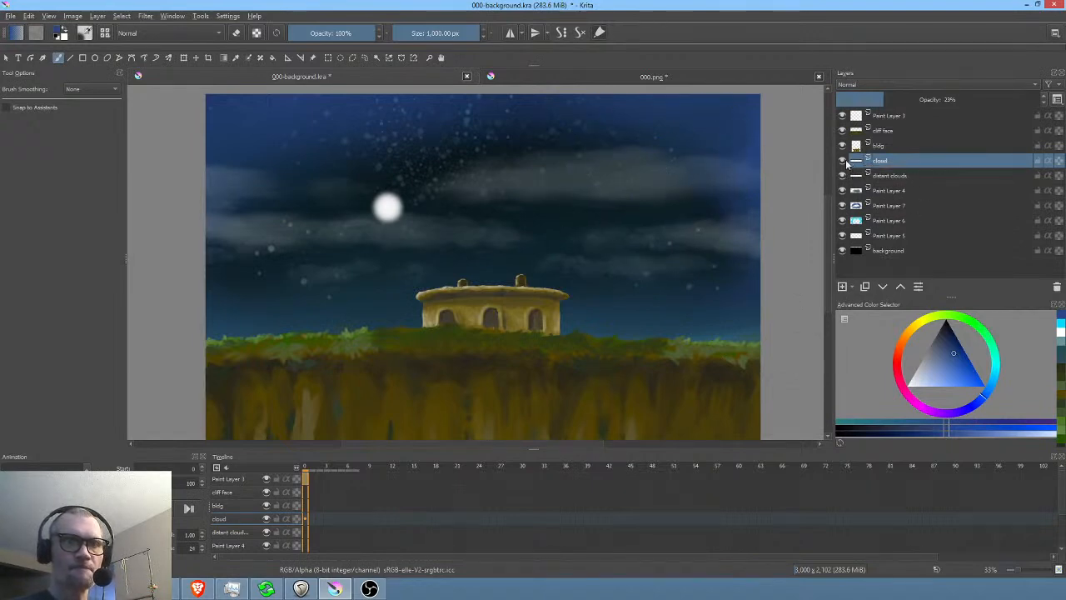
{"action": "left_click", "coordinate": [883, 175]}
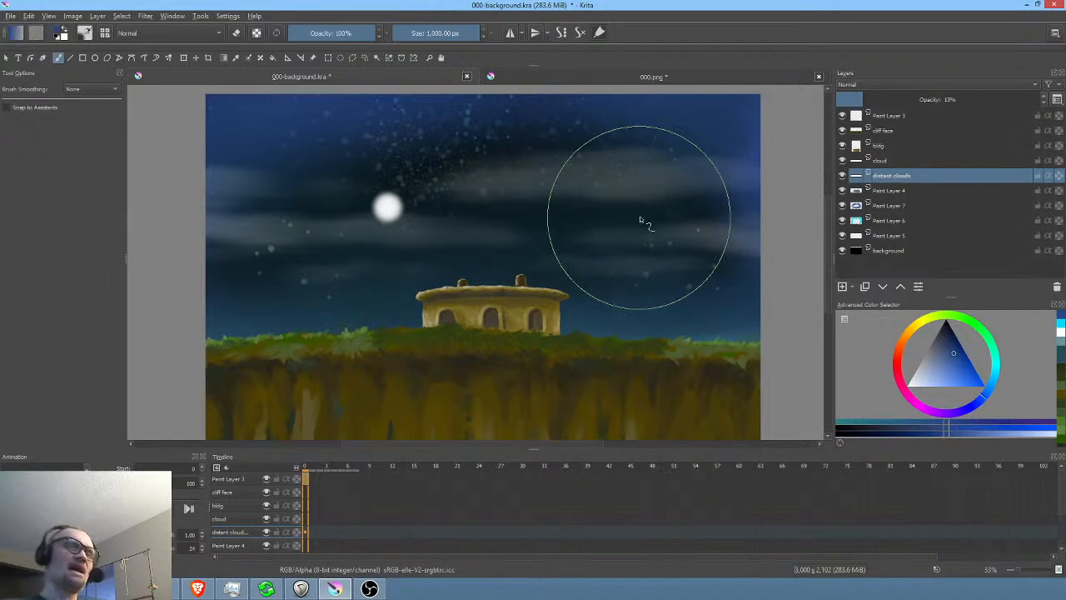
{"action": "scroll", "coordinate": [583, 179], "scroll_direction": "down", "scroll_amount": 1}
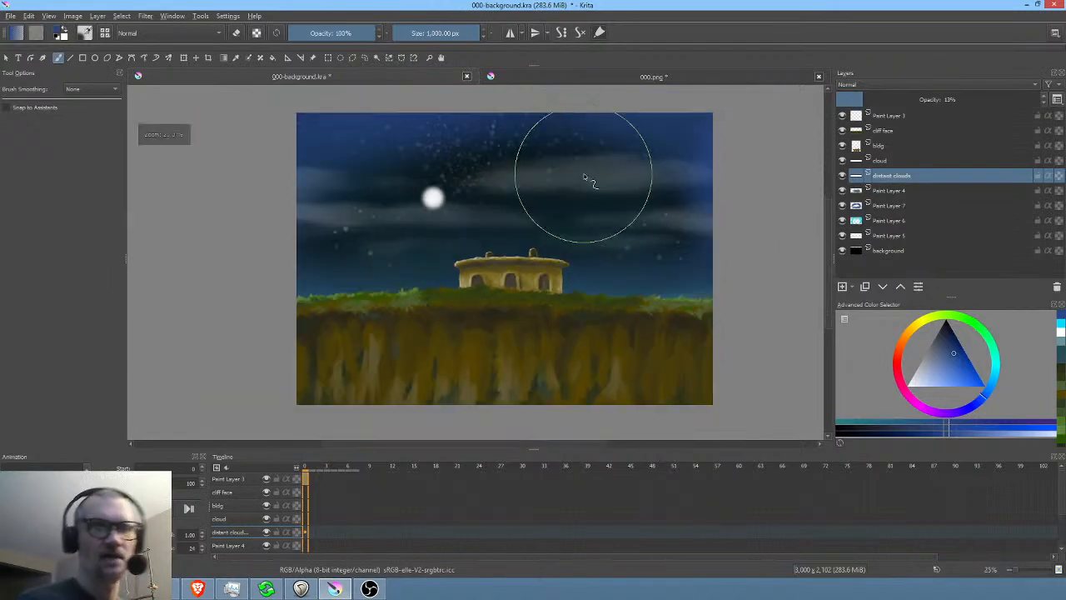
- Transform the cloud layer so its clouds are narrower and slightly taller, and shift them up and to the left in the sky
{"action": "left_click", "coordinate": [914, 160]}
{"action": "key", "text": "ctrl+t"}
{"action": "scroll", "coordinate": [688, 197], "scroll_direction": "down", "scroll_amount": 1}
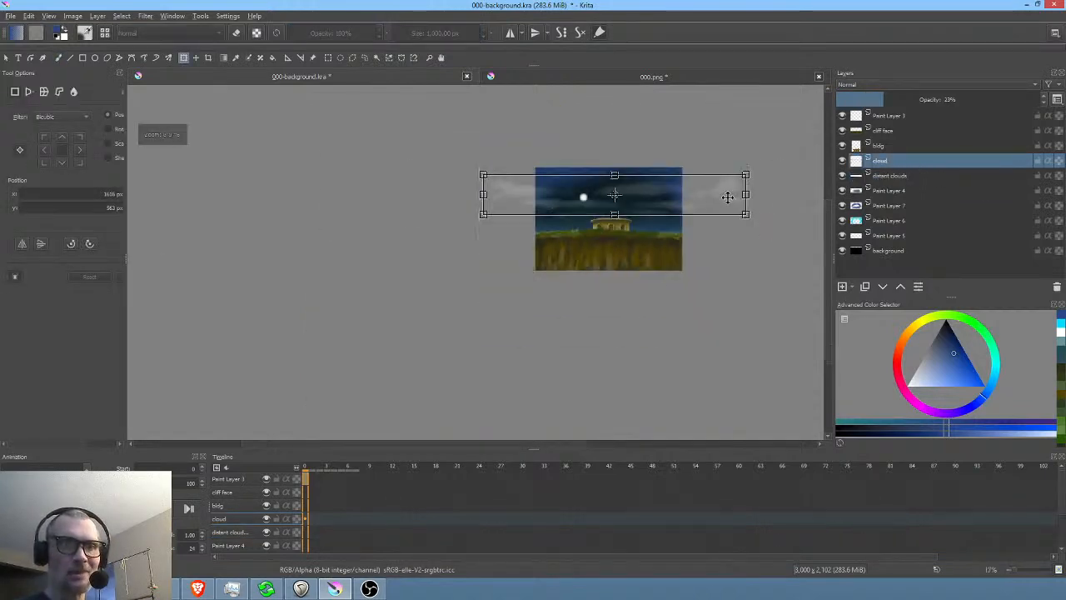
{"action": "key", "text": "Escape"}
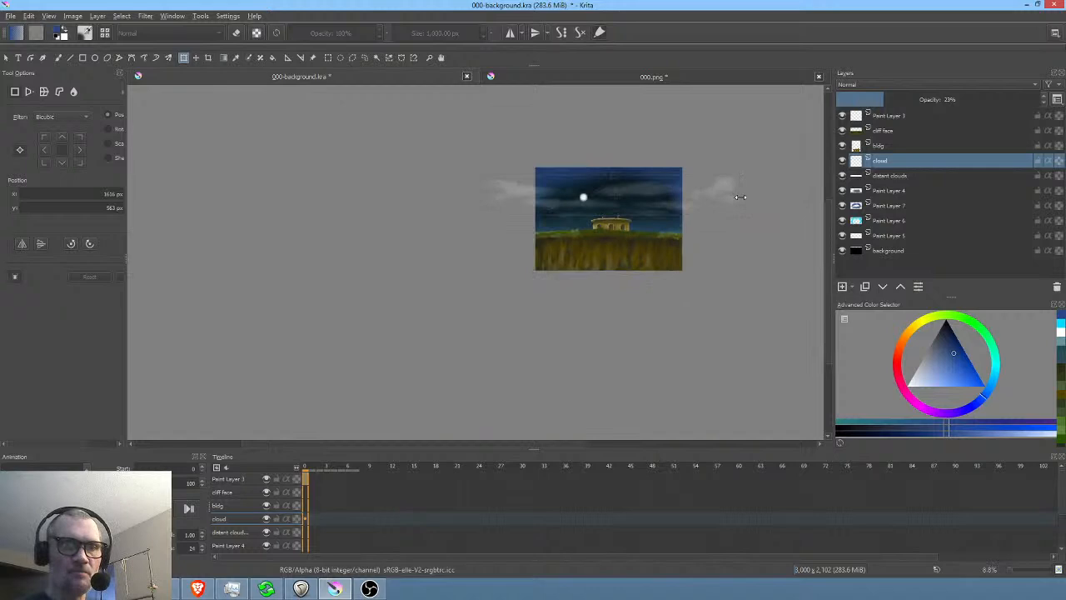
{"action": "left_click", "coordinate": [620, 223]}
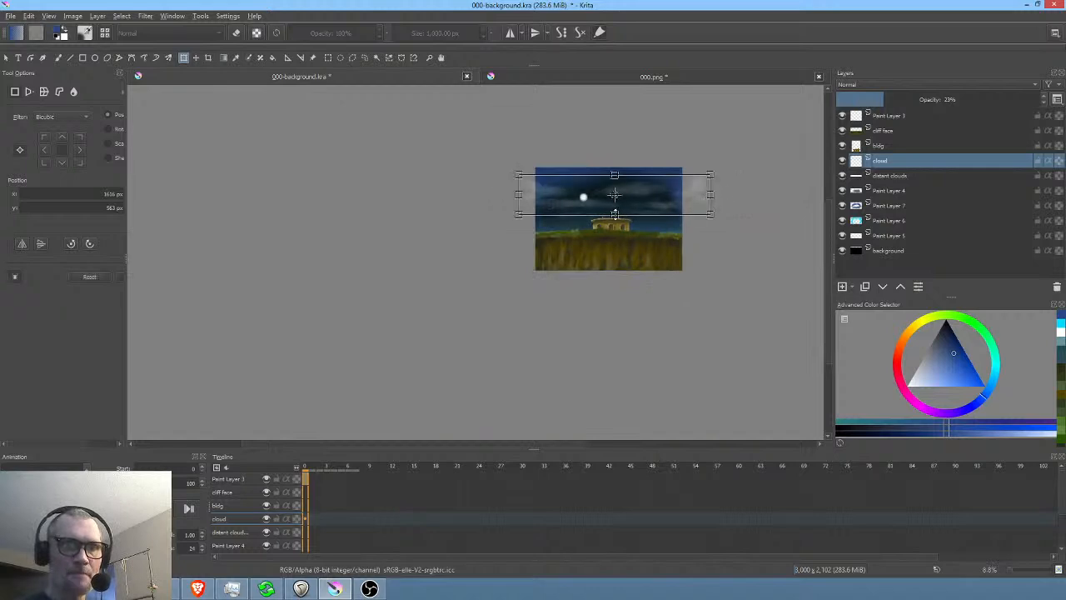
{"action": "key", "text": "Escape"}
{"action": "left_click", "coordinate": [617, 219]}
{"action": "key", "text": "Escape"}
{"action": "left_click", "coordinate": [626, 198]}
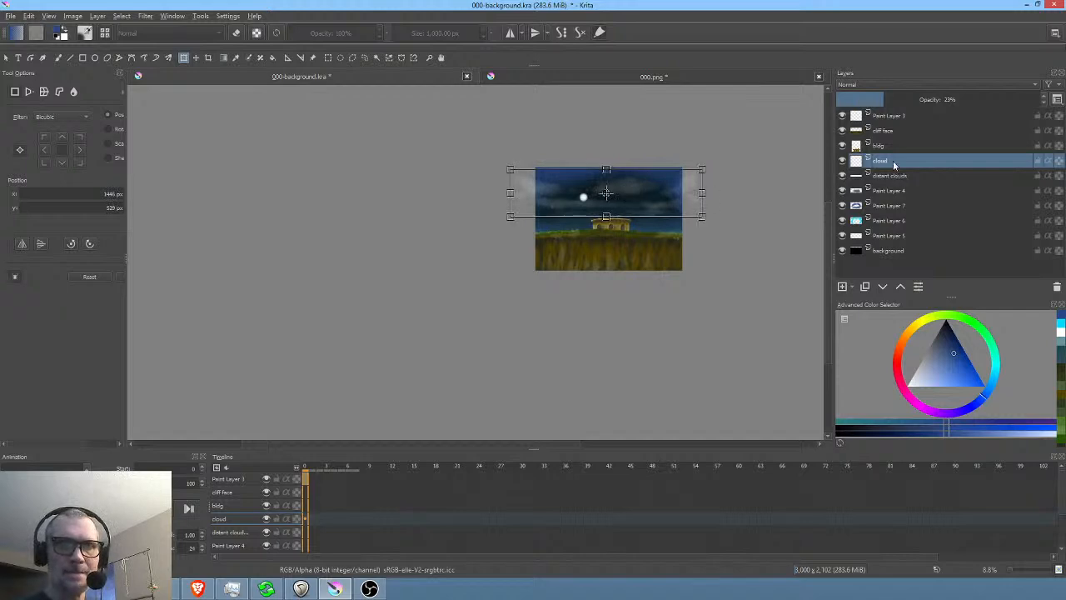
- Transform the distant clouds layer so its clouds are stretched taller around the same center
{"action": "left_click", "coordinate": [889, 175]}
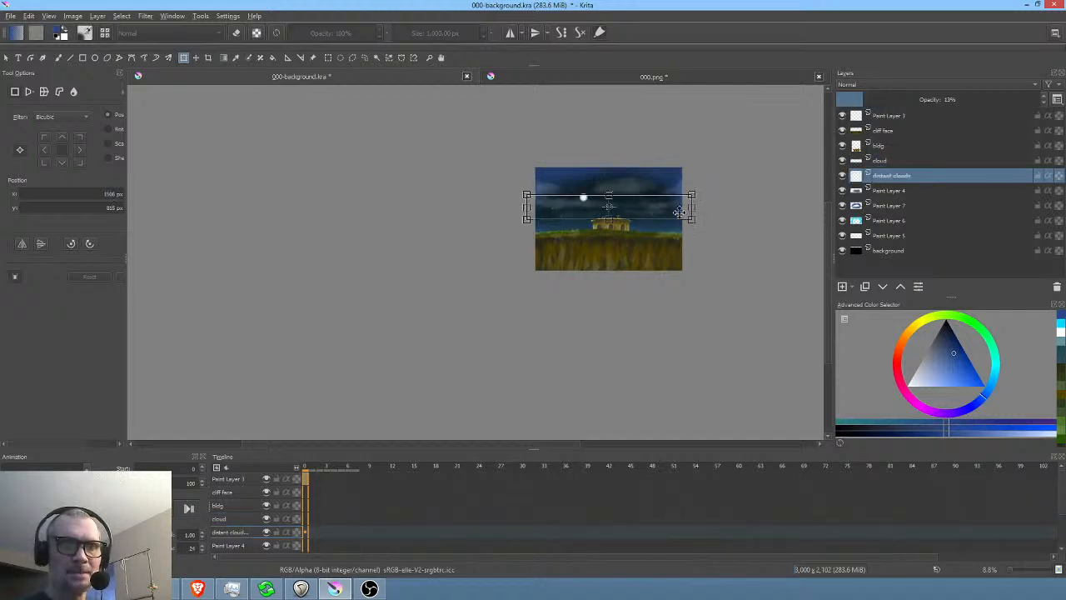
{"action": "key", "text": "Escape"}
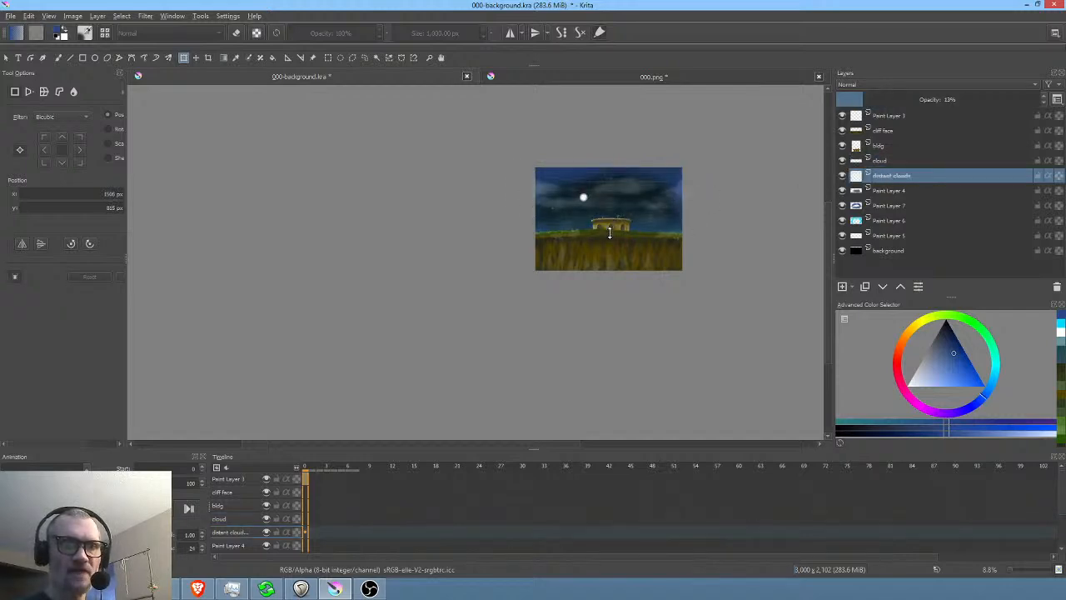
{"action": "left_click", "coordinate": [610, 225]}
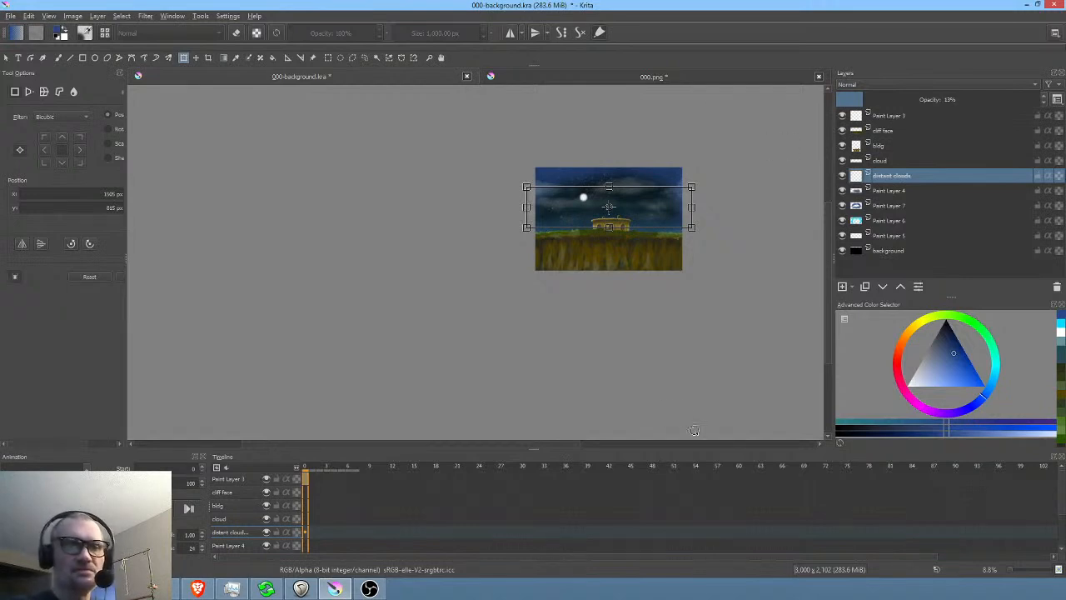
- Transform the distant clouds layer into a narrower, flatter band and reposition it low in the sky just above the house
{"action": "scroll", "coordinate": [752, 240], "scroll_direction": "up", "scroll_amount": 3}
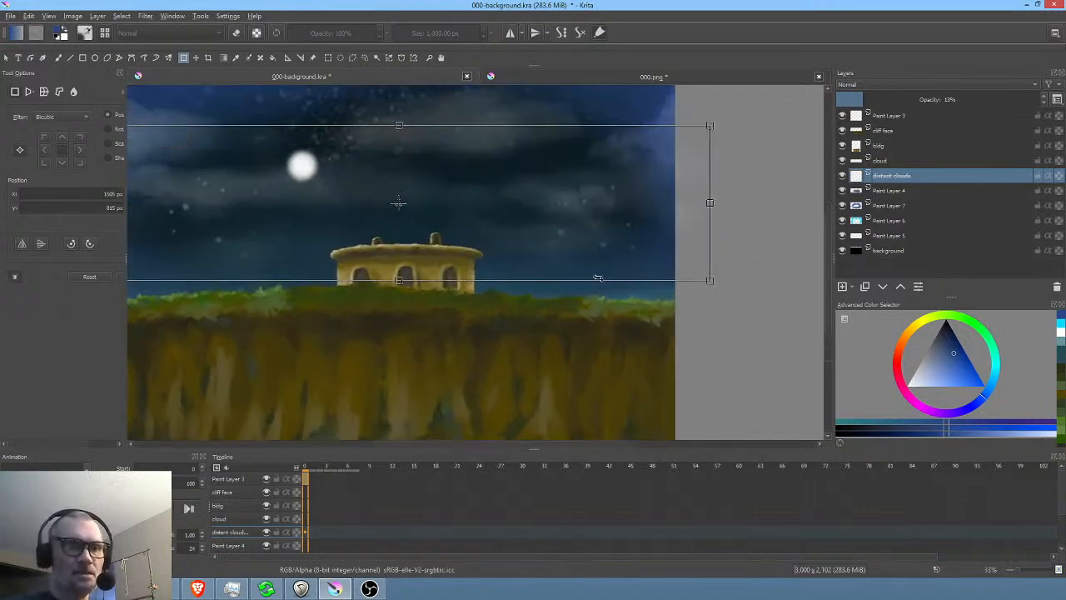
{"action": "scroll", "coordinate": [616, 277], "scroll_direction": "up", "scroll_amount": 2}
{"action": "left_click_drag", "start_coordinate": [629, 285], "coordinate": [605, 297]}
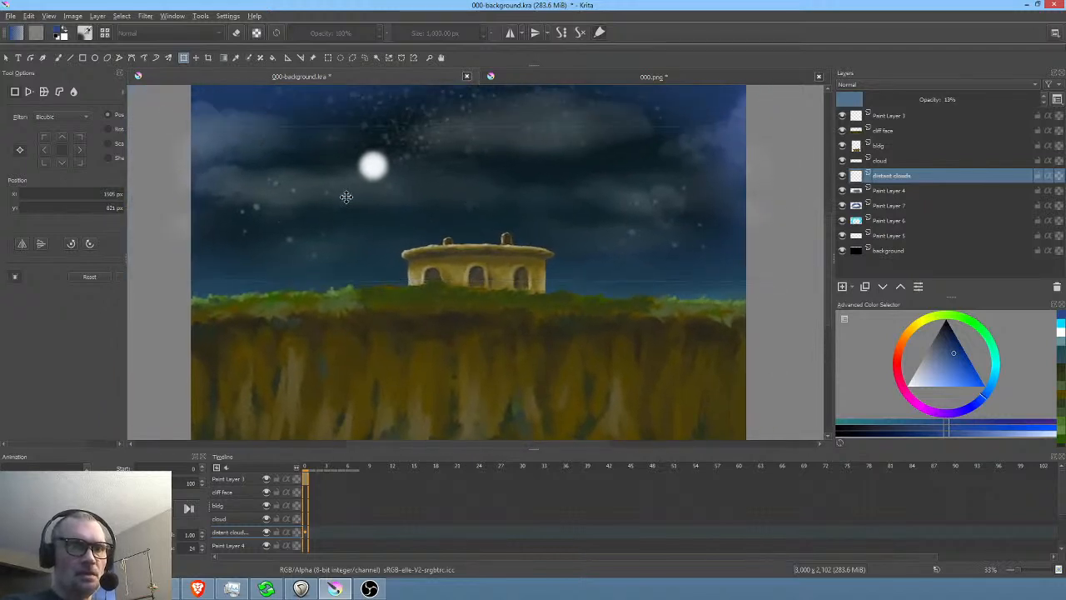
{"action": "left_click_drag", "start_coordinate": [347, 215], "coordinate": [369, 195]}
{"action": "scroll", "coordinate": [369, 195], "scroll_direction": "down", "scroll_amount": 3}
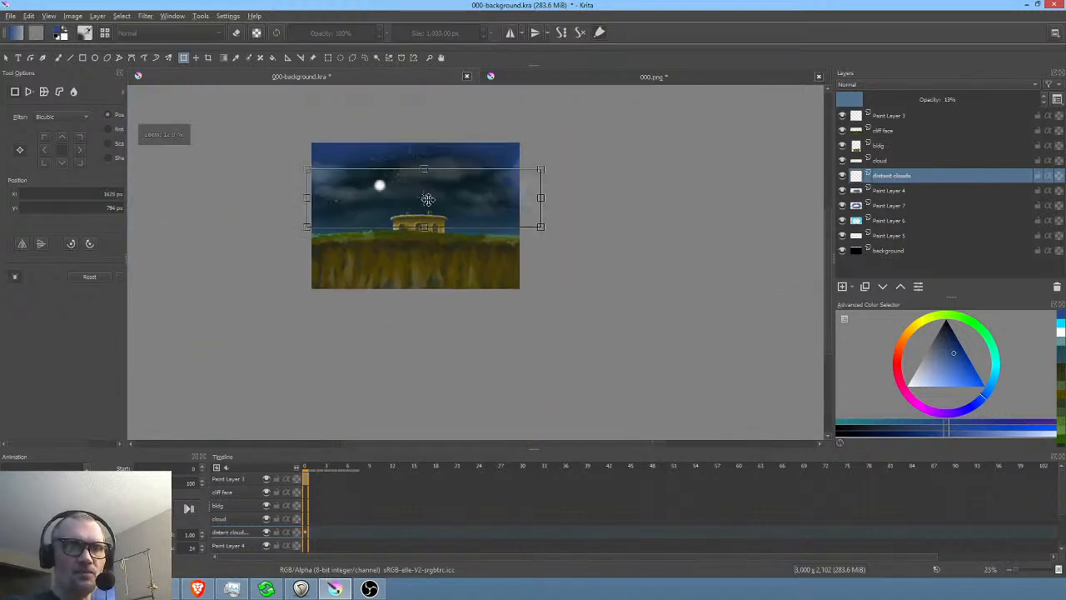
{"action": "left_click_drag", "start_coordinate": [424, 166], "coordinate": [423, 177]}
{"action": "key", "text": "Return"}
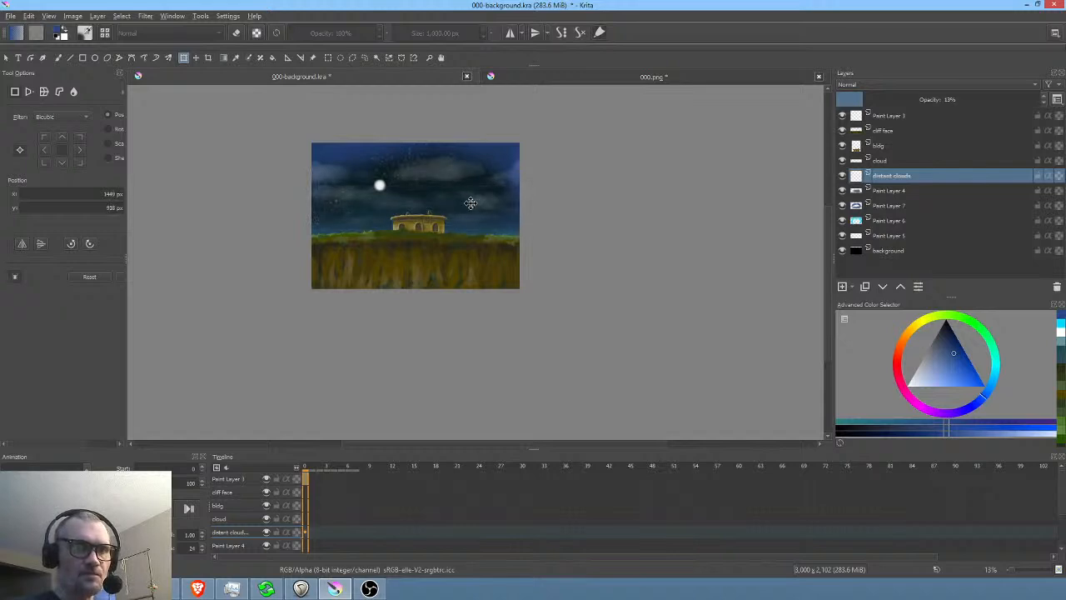
{"action": "left_click", "coordinate": [453, 201]}
{"action": "left_click_drag", "start_coordinate": [404, 184], "coordinate": [426, 195]}
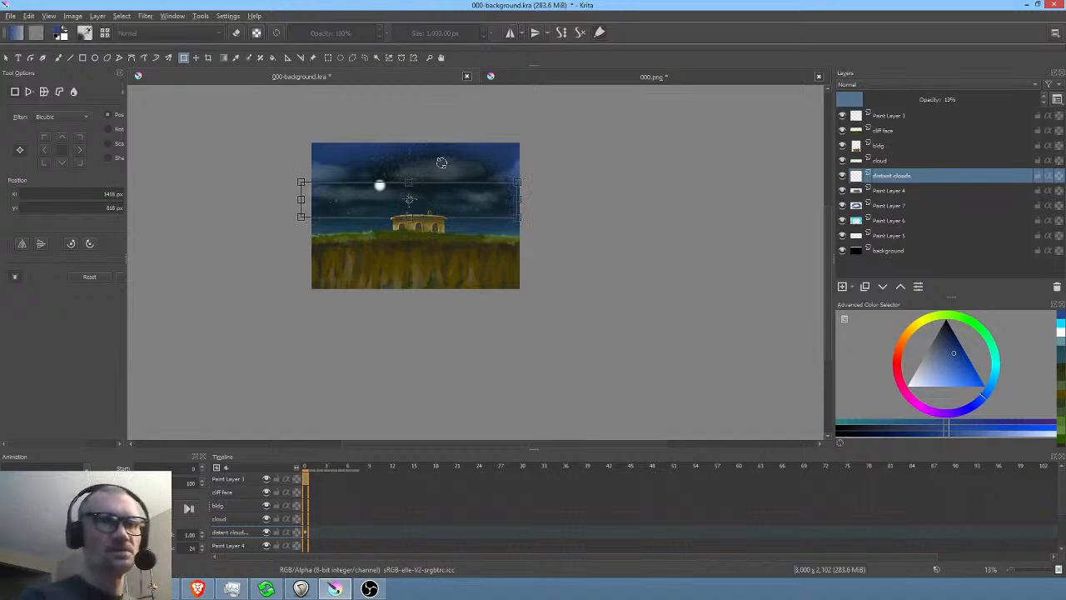
- Narrow the cloud layer slightly and move its clouds lower in the sky
{"action": "left_click", "coordinate": [920, 158]}
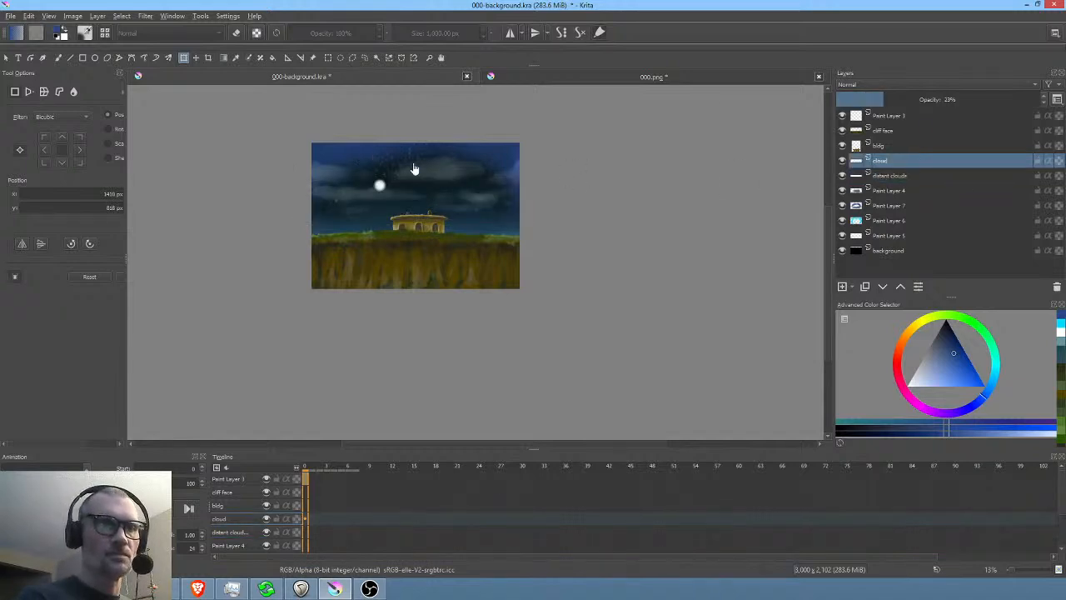
{"action": "mouse_move", "coordinate": [411, 179]}
{"action": "left_mouse_down"}
{"action": "mouse_move", "coordinate": [409, 150]}
{"action": "mouse_move", "coordinate": [429, 180]}
{"action": "left_mouse_up"}
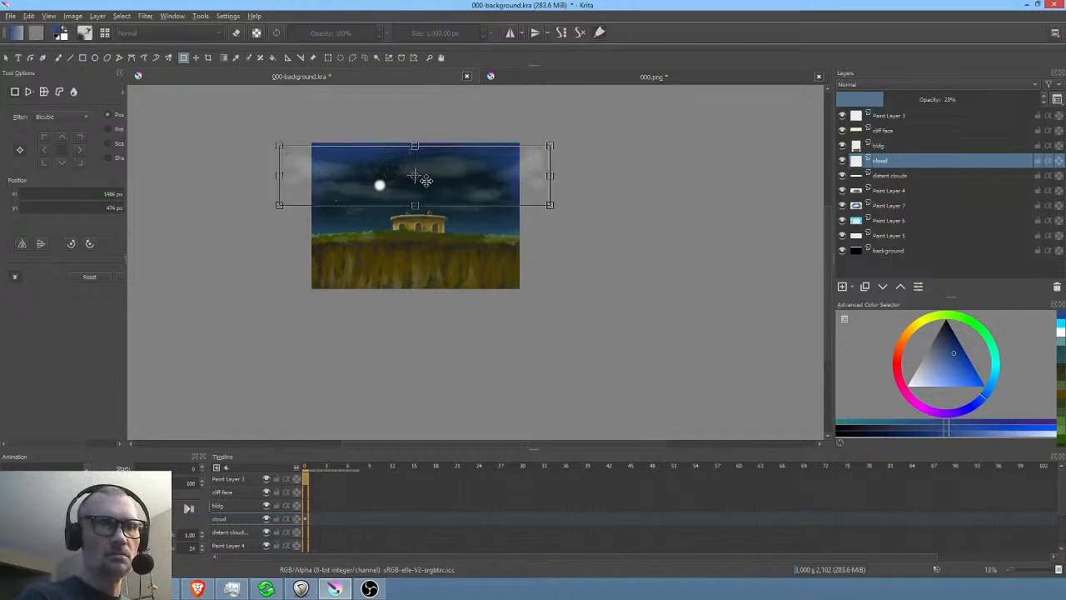
{"action": "left_click_drag", "start_coordinate": [278, 176], "coordinate": [282, 177]}
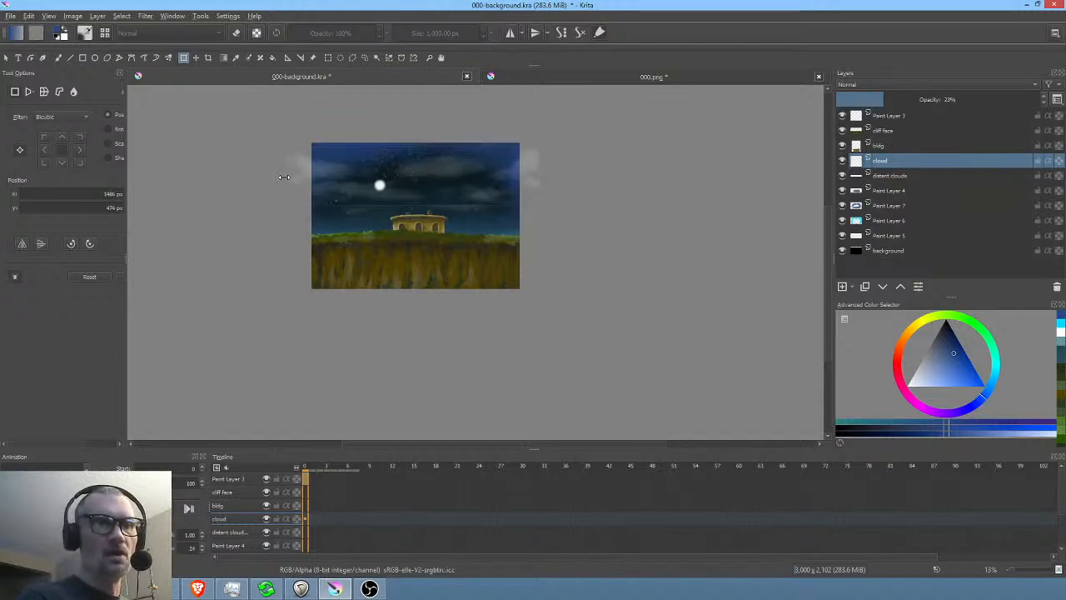
{"action": "left_click_drag", "start_coordinate": [458, 185], "coordinate": [463, 192]}
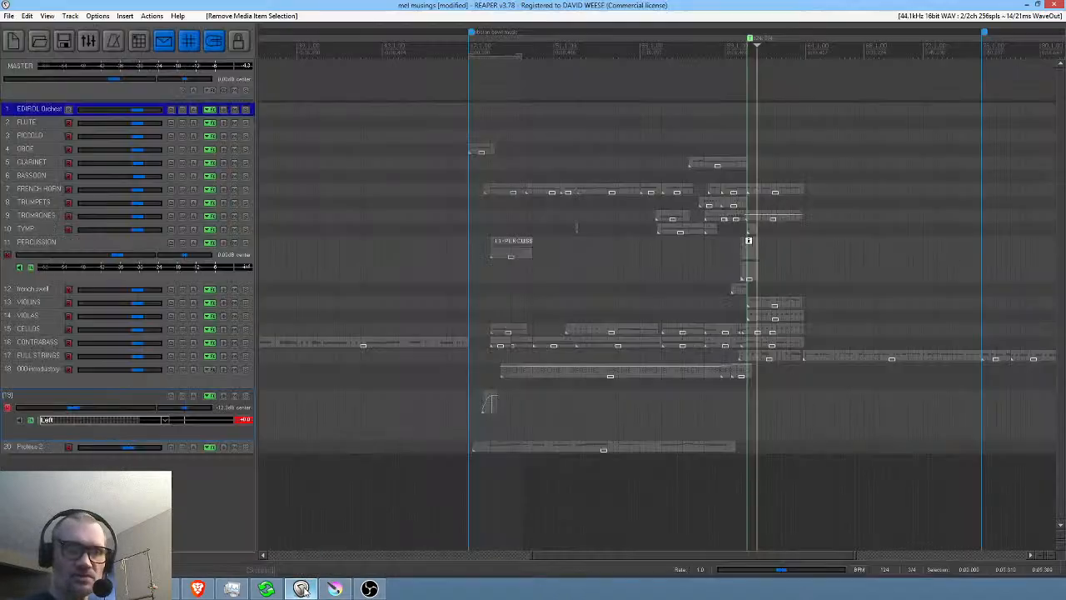
- Switch to REAPER, view the notes of a cellos clip and a French horn clip in the MIDI editor, and return to Krita
{"action": "left_click", "coordinate": [303, 588]}
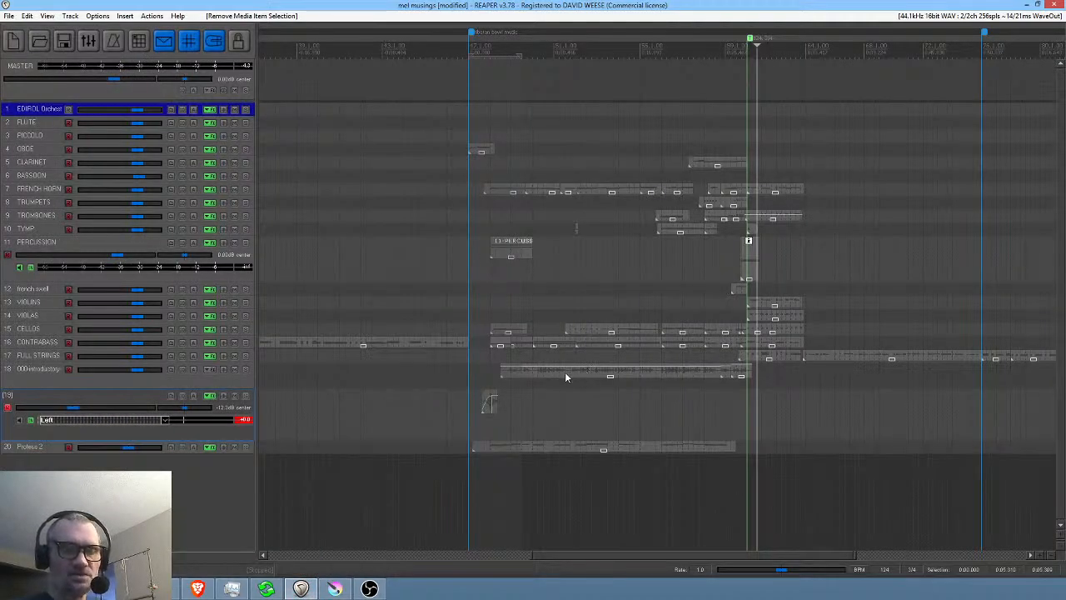
{"action": "left_click", "coordinate": [591, 331]}
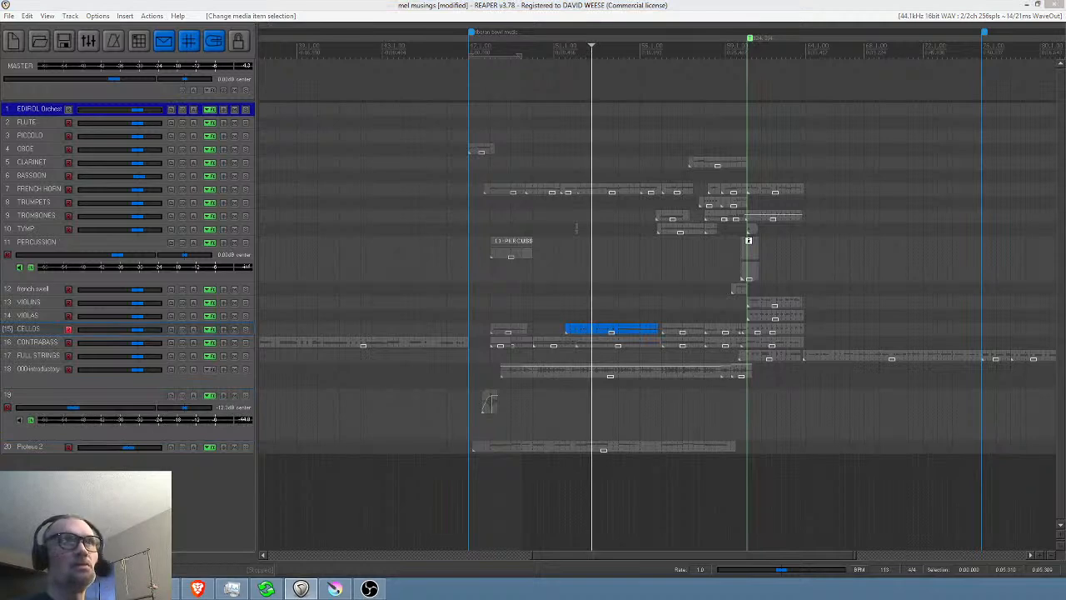
{"action": "double_click", "coordinate": [593, 329]}
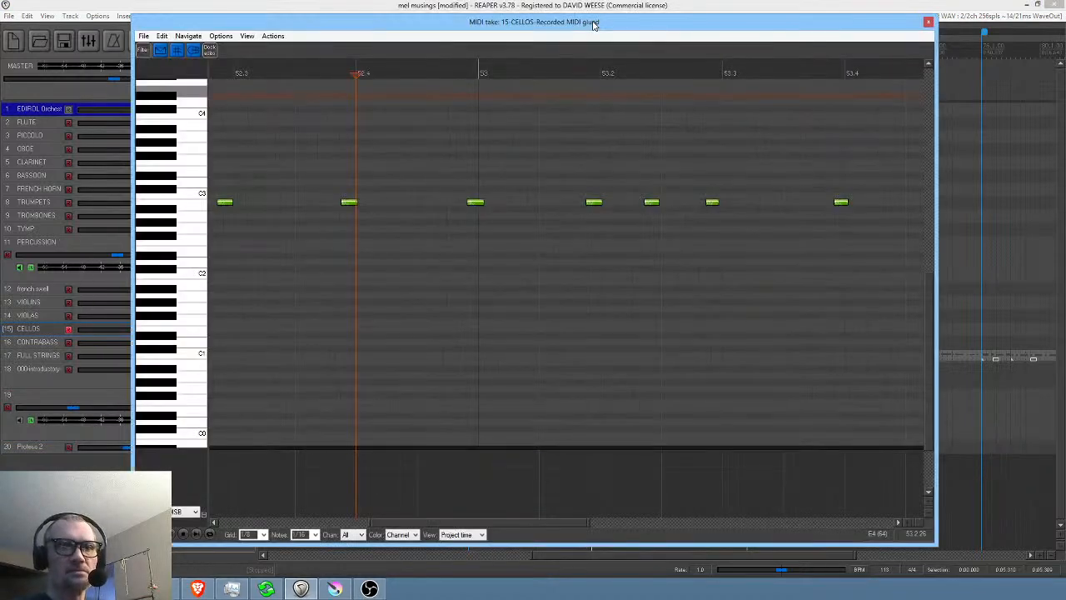
{"action": "left_click", "coordinate": [928, 23]}
{"action": "left_click", "coordinate": [616, 190]}
{"action": "double_click", "coordinate": [615, 188]}
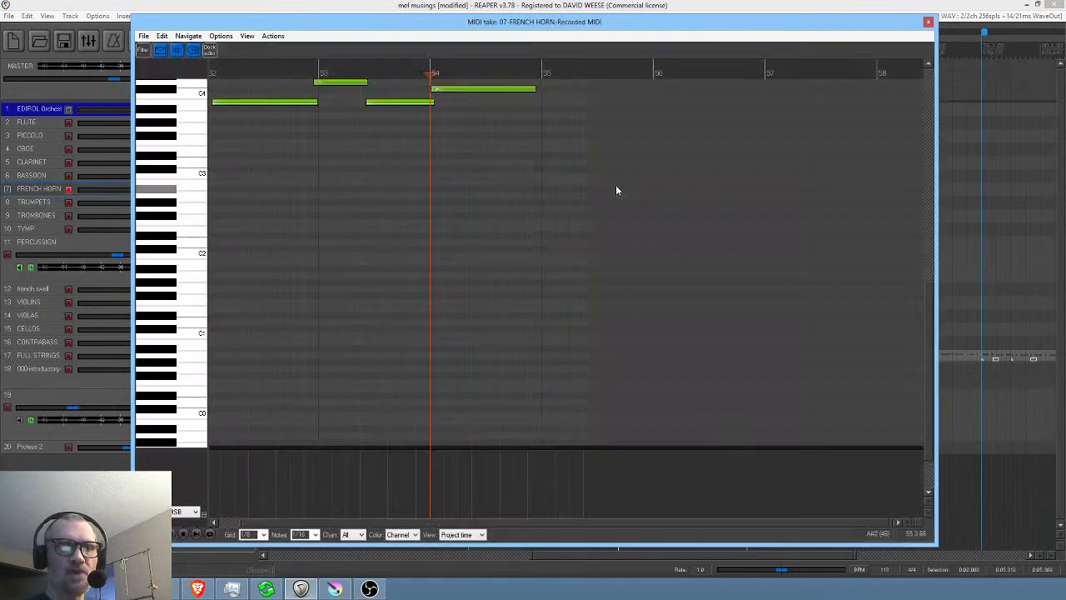
{"action": "left_click", "coordinate": [928, 23]}
{"action": "left_click", "coordinate": [469, 178]}
{"action": "left_click", "coordinate": [300, 589]}
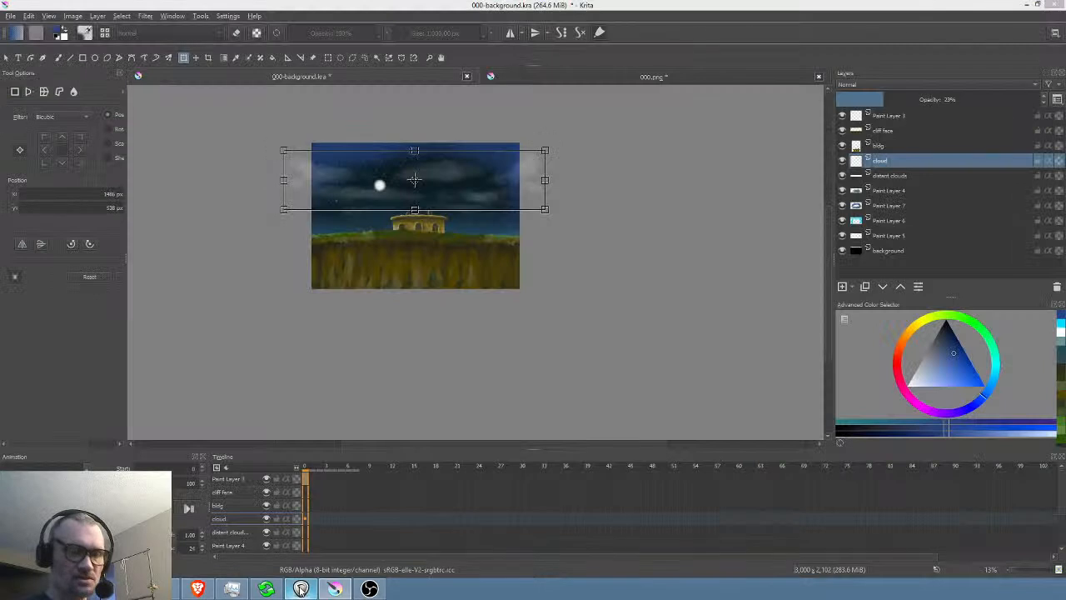
- Briefly hide and show each layer from Paint Layer 3 down to Paint Layer 4 to check what it contributes to the scene
{"action": "scroll", "coordinate": [394, 192], "scroll_direction": "up", "scroll_amount": 4}
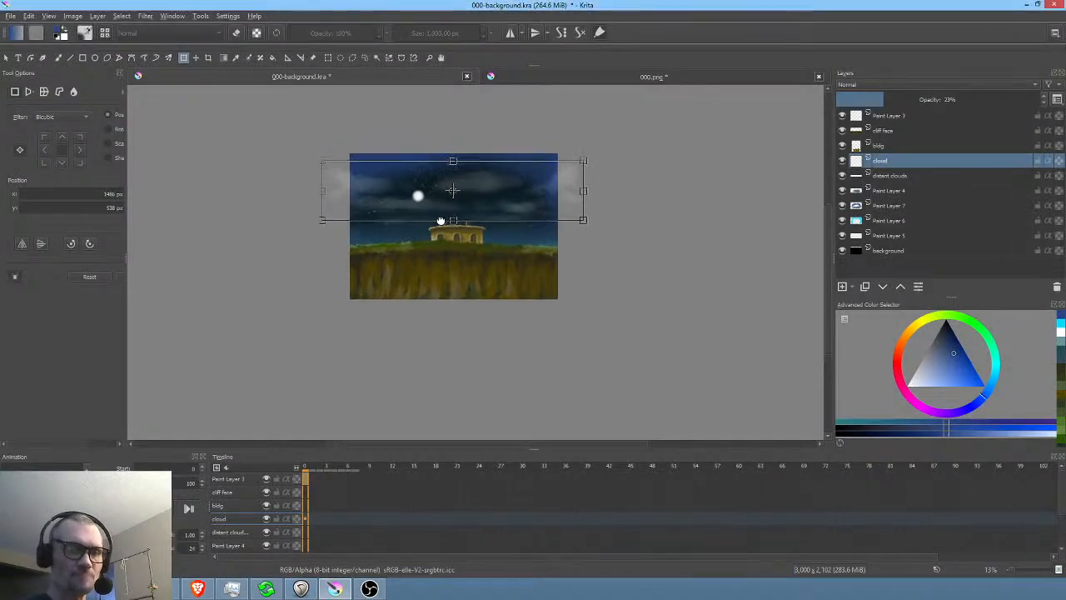
{"action": "left_click_drag", "start_coordinate": [462, 251], "coordinate": [483, 261]}
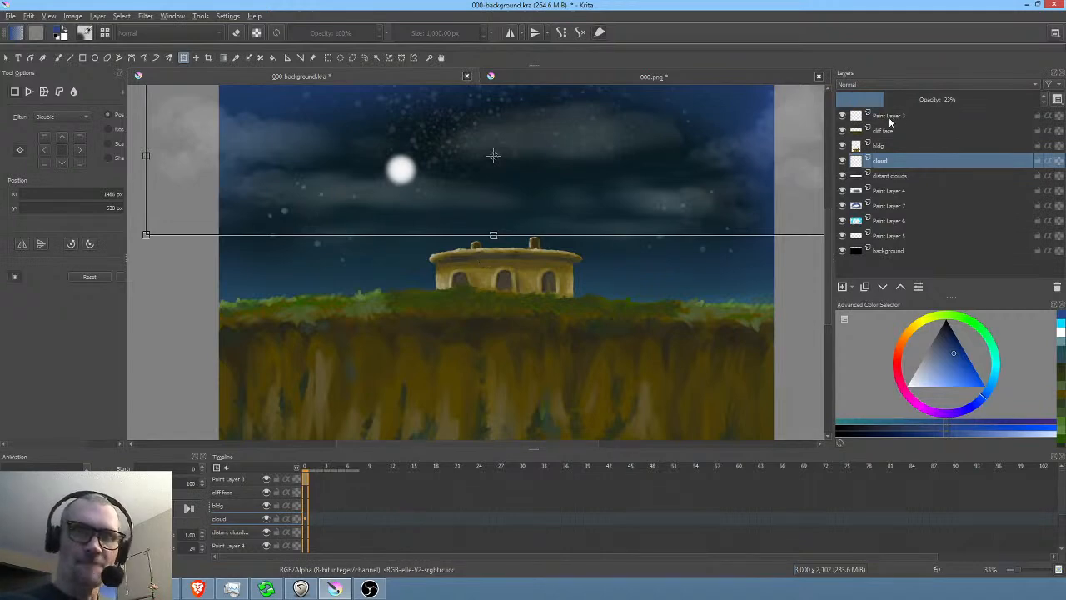
{"action": "left_click", "coordinate": [842, 115]}
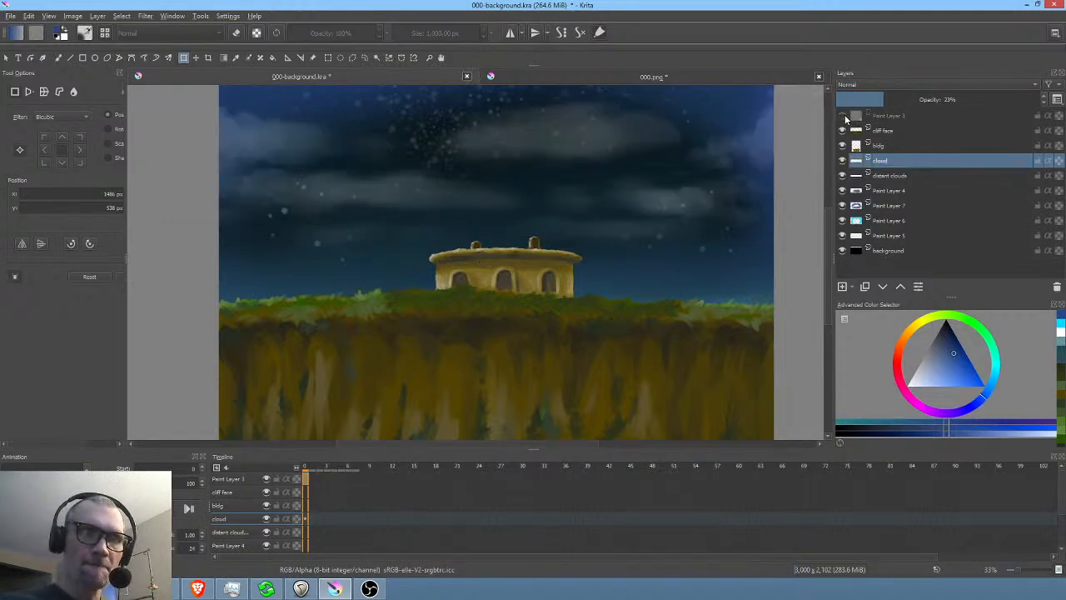
{"action": "left_click", "coordinate": [843, 116]}
{"action": "left_click", "coordinate": [842, 131]}
{"action": "left_click", "coordinate": [843, 130]}
{"action": "left_click", "coordinate": [842, 130]}
{"action": "left_click", "coordinate": [842, 130]}
{"action": "left_click", "coordinate": [842, 145]}
{"action": "left_click", "coordinate": [842, 145]}
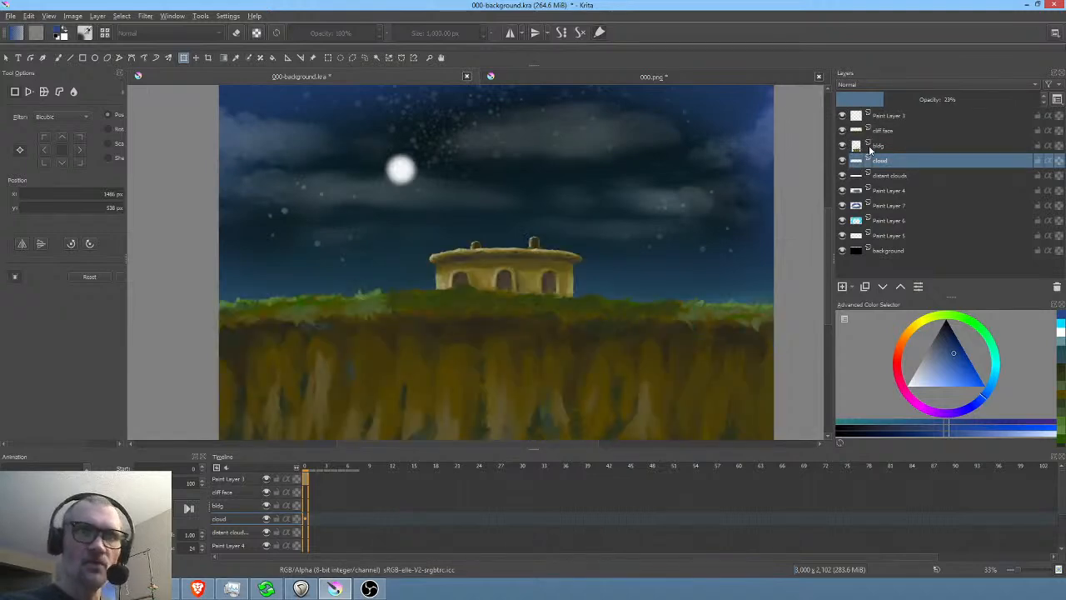
{"action": "left_click", "coordinate": [842, 160]}
{"action": "left_click", "coordinate": [842, 160]}
{"action": "left_click", "coordinate": [842, 175]}
{"action": "left_click", "coordinate": [842, 175]}
{"action": "left_click", "coordinate": [842, 191]}
{"action": "left_click", "coordinate": [842, 191]}
{"action": "left_click", "coordinate": [842, 191]}
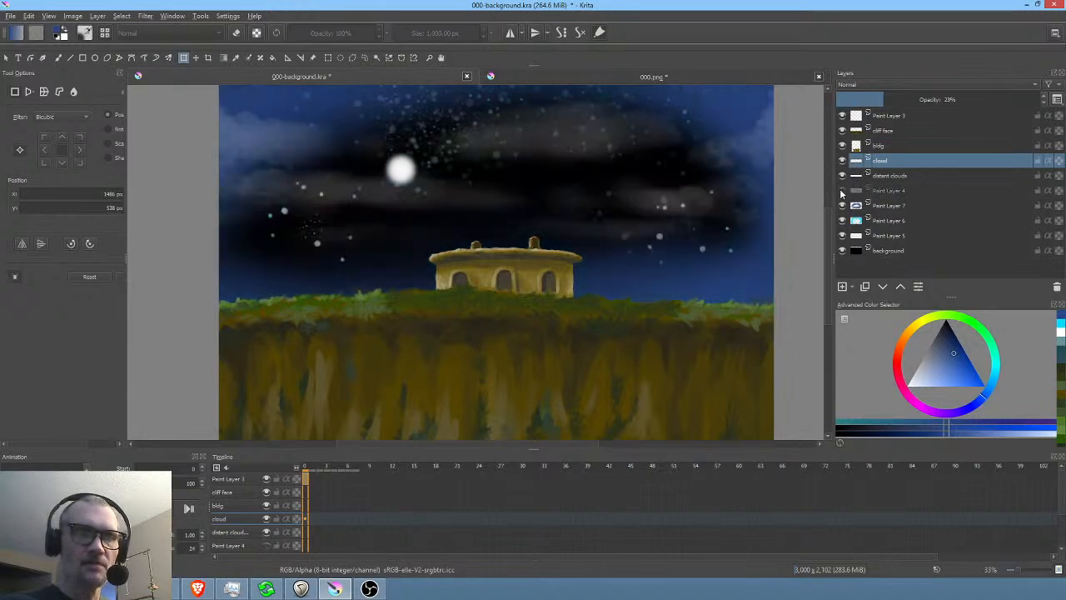
{"action": "left_click", "coordinate": [842, 191]}
- Reduce Paint Layer 4's opacity to 46% and review the whole picture
{"action": "left_click", "coordinate": [920, 192]}
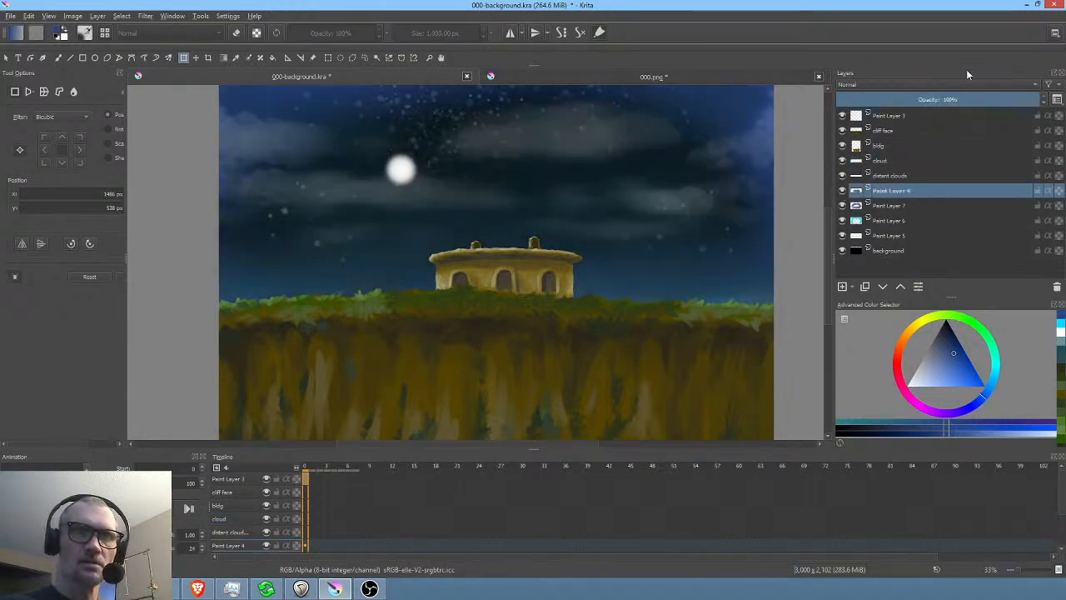
{"action": "mouse_move", "coordinate": [1019, 99]}
{"action": "left_mouse_down"}
{"action": "mouse_move", "coordinate": [862, 100]}
{"action": "mouse_move", "coordinate": [936, 101]}
{"action": "mouse_move", "coordinate": [890, 102]}
{"action": "left_mouse_up"}
{"action": "scroll", "coordinate": [617, 214], "scroll_direction": "down", "scroll_amount": 2}
{"action": "scroll", "coordinate": [630, 207], "scroll_direction": "up", "scroll_amount": 3}
{"action": "mouse_move", "coordinate": [890, 99]}
{"action": "left_mouse_down"}
{"action": "mouse_move", "coordinate": [1043, 99]}
{"action": "mouse_move", "coordinate": [916, 99]}
{"action": "mouse_move", "coordinate": [951, 99]}
{"action": "mouse_move", "coordinate": [931, 99]}
{"action": "left_mouse_up"}
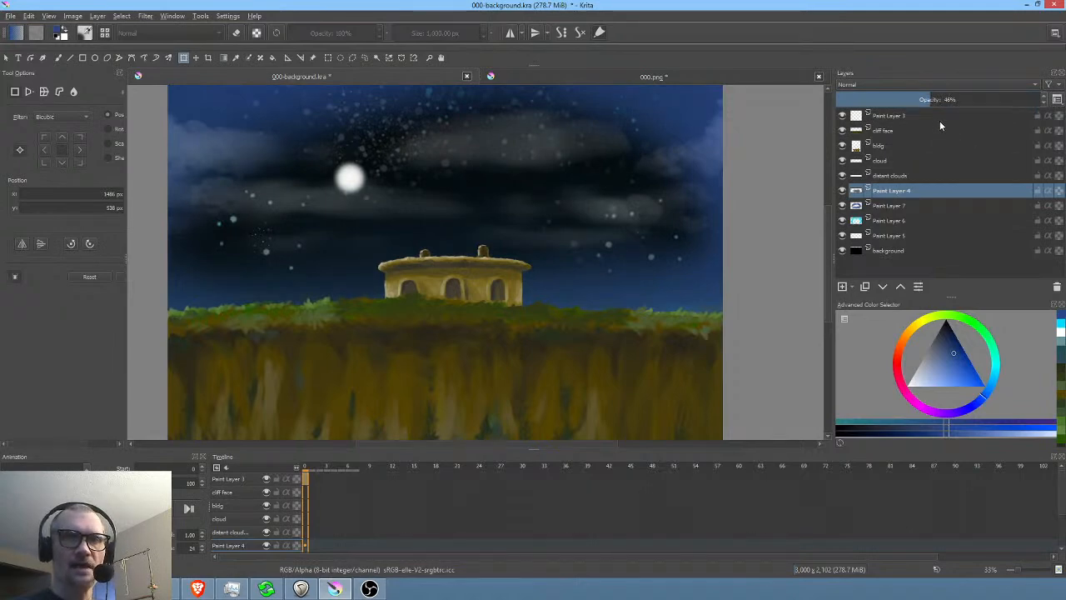
{"action": "scroll", "coordinate": [583, 219], "scroll_direction": "down", "scroll_amount": 2}
{"action": "left_click_drag", "start_coordinate": [573, 225], "coordinate": [612, 223]}
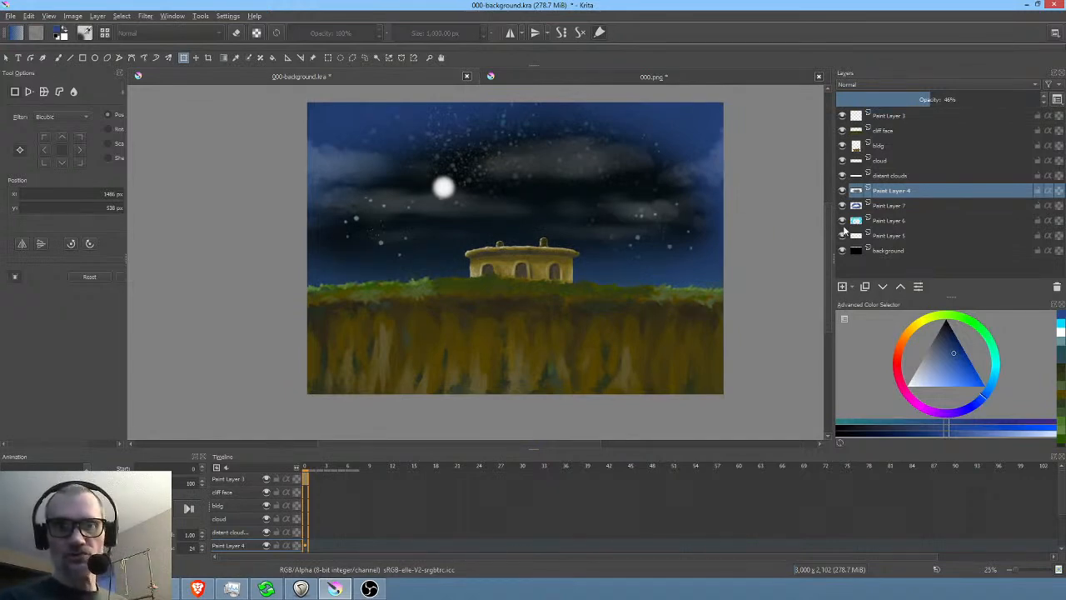
- Set Paint Layer 7's blending mode to Overlay and Paint Layer 4's opacity to 74%
{"action": "left_click", "coordinate": [886, 205]}
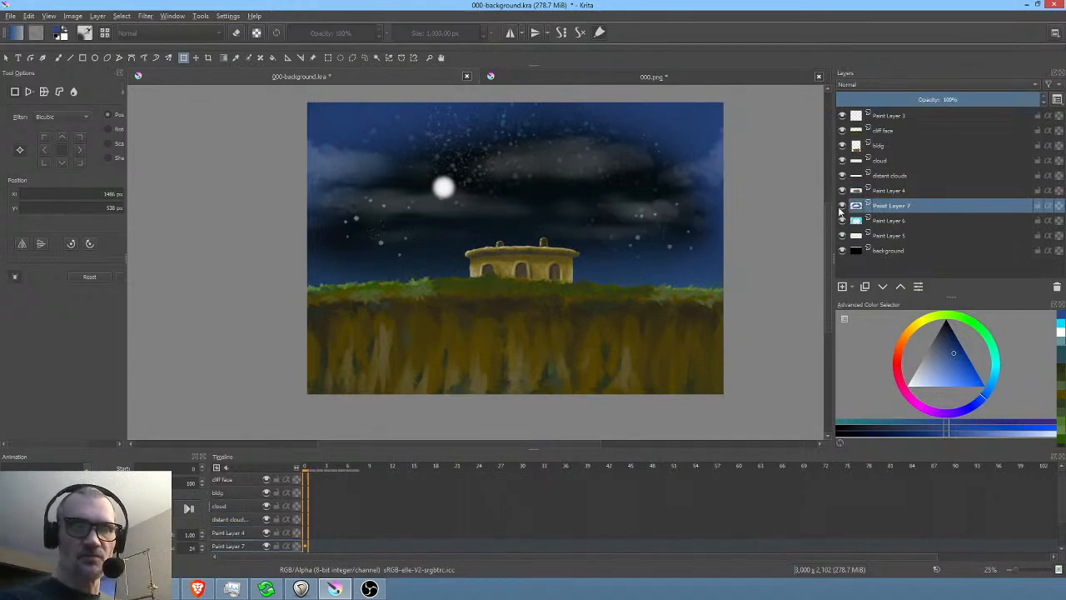
{"action": "left_click", "coordinate": [842, 206]}
{"action": "left_click", "coordinate": [843, 205]}
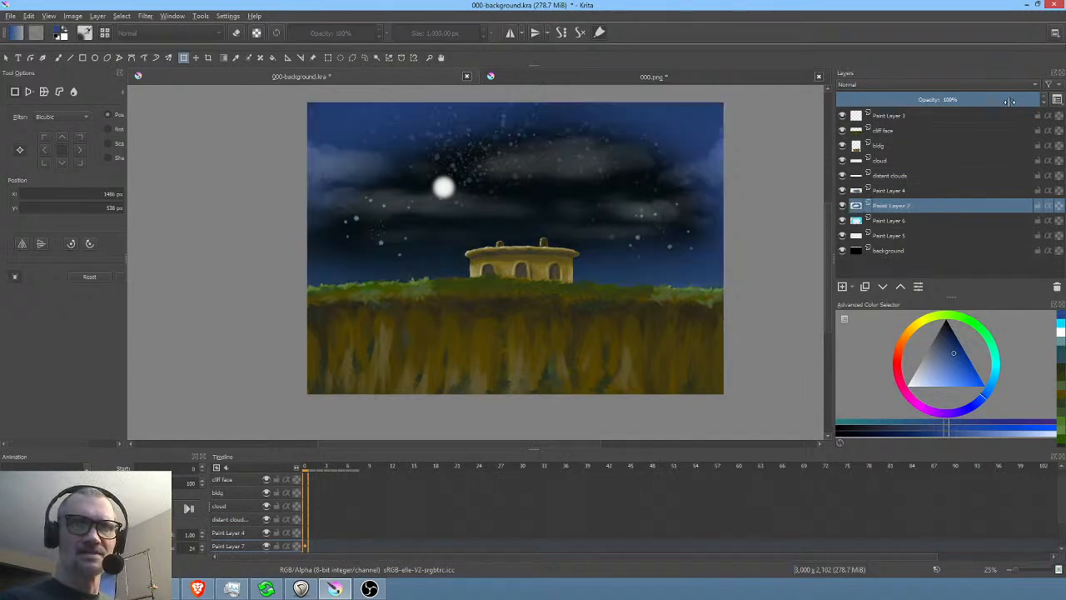
{"action": "left_click", "coordinate": [895, 85]}
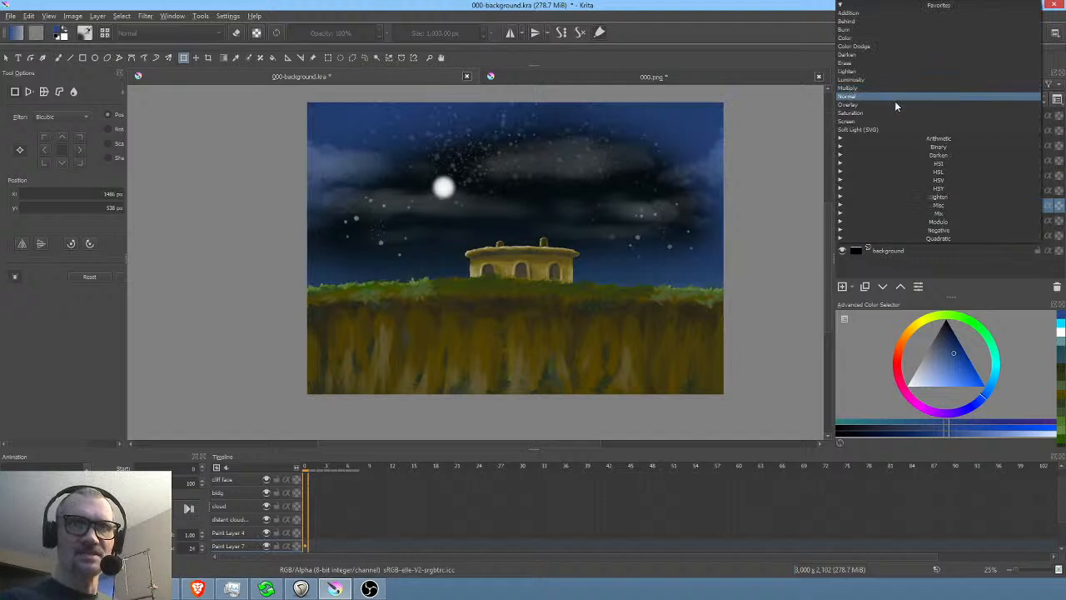
{"action": "left_click", "coordinate": [894, 100]}
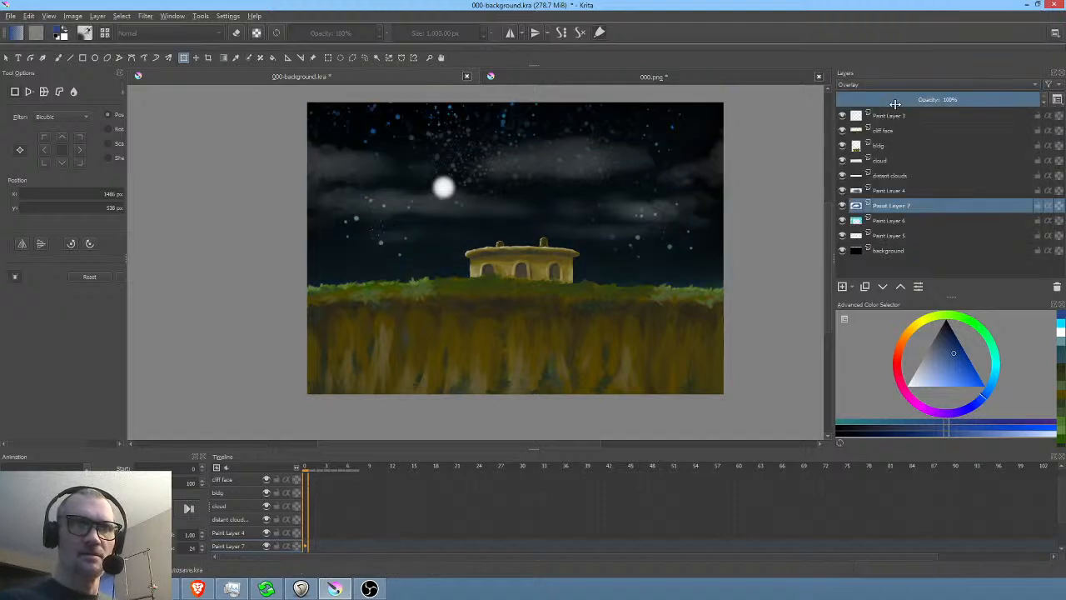
{"action": "left_click", "coordinate": [907, 190]}
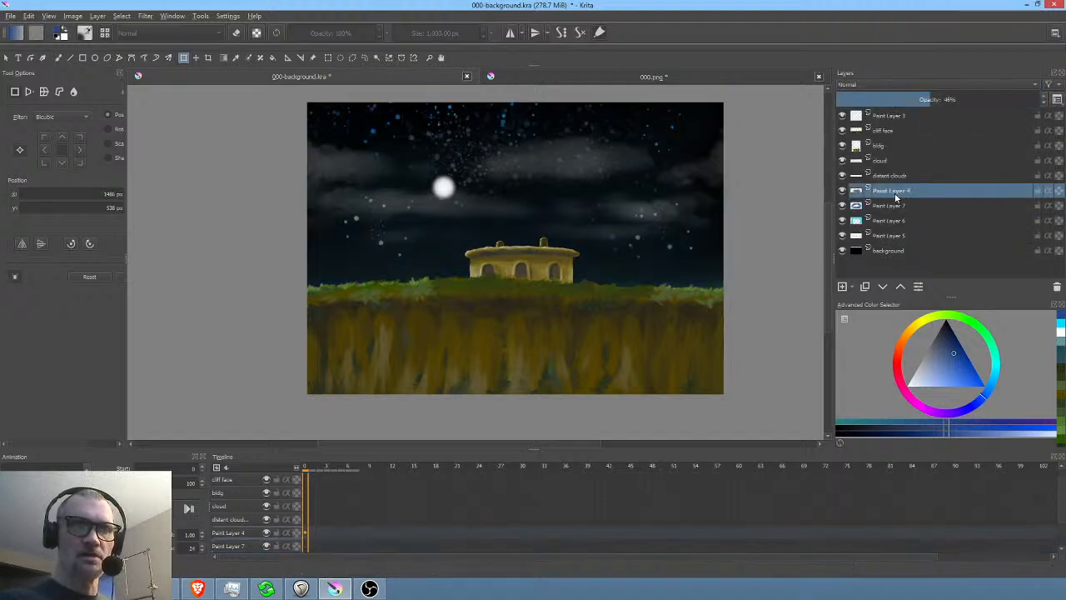
{"action": "mouse_move", "coordinate": [930, 99]}
{"action": "left_mouse_down"}
{"action": "mouse_move", "coordinate": [1036, 102]}
{"action": "mouse_move", "coordinate": [985, 102]}
{"action": "left_mouse_up"}
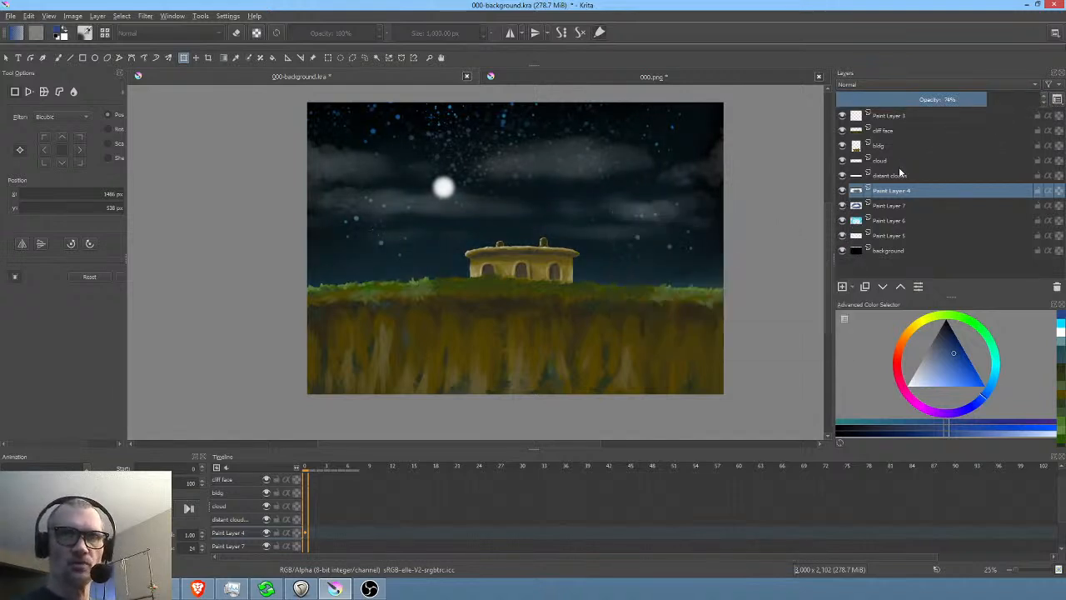
- Briefly hide and show Paint Layer 3 and the cliff face layer to check what each contains
{"action": "left_click", "coordinate": [892, 116]}
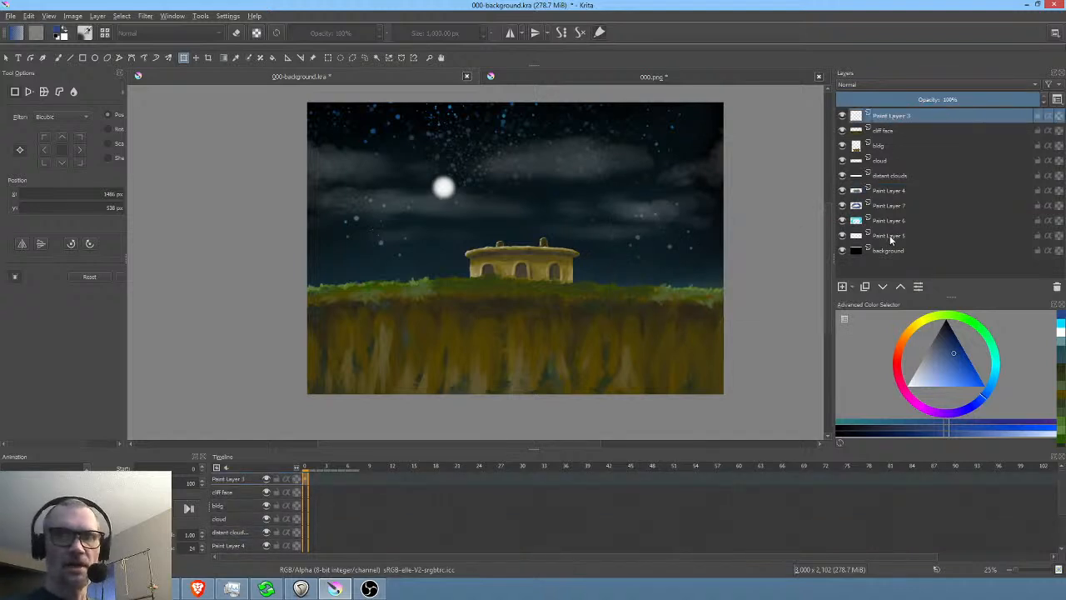
{"action": "left_click", "coordinate": [843, 116]}
{"action": "left_click", "coordinate": [843, 116]}
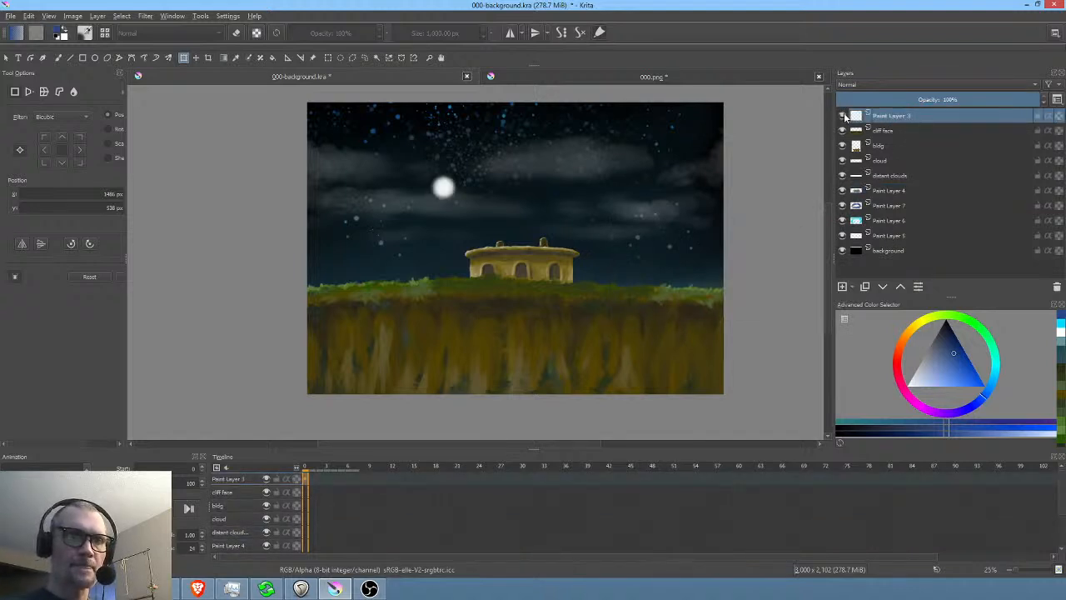
{"action": "left_click", "coordinate": [842, 130]}
{"action": "left_click", "coordinate": [843, 131]}
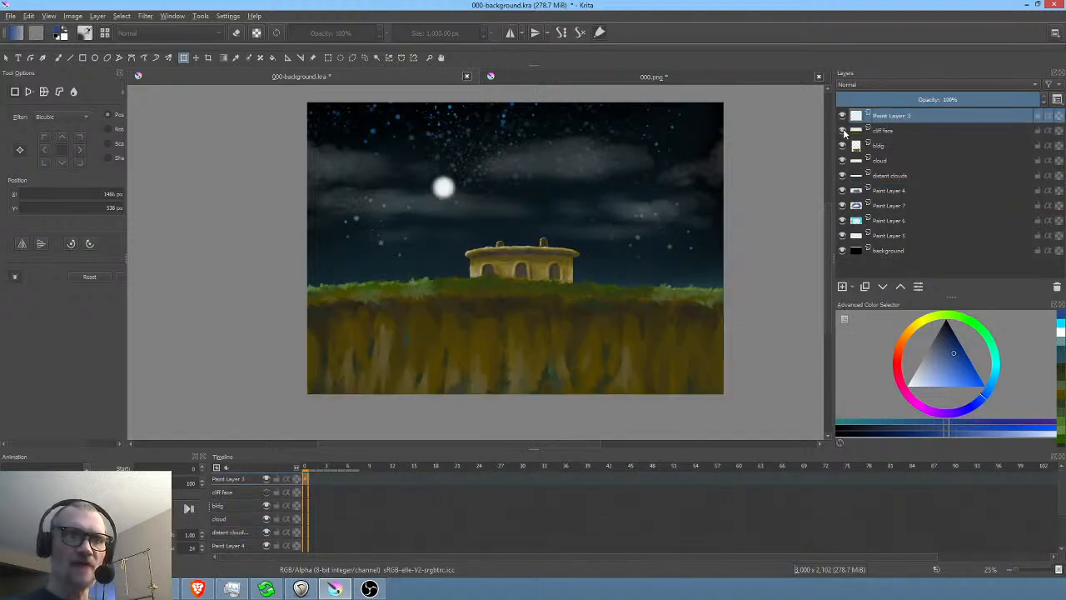
- On the cliff face layer, sample the pale green of the grass tuft beside the house as the brush colour and save the file
{"action": "left_click", "coordinate": [898, 131]}
{"action": "scroll", "coordinate": [617, 282], "scroll_direction": "up", "scroll_amount": 5}
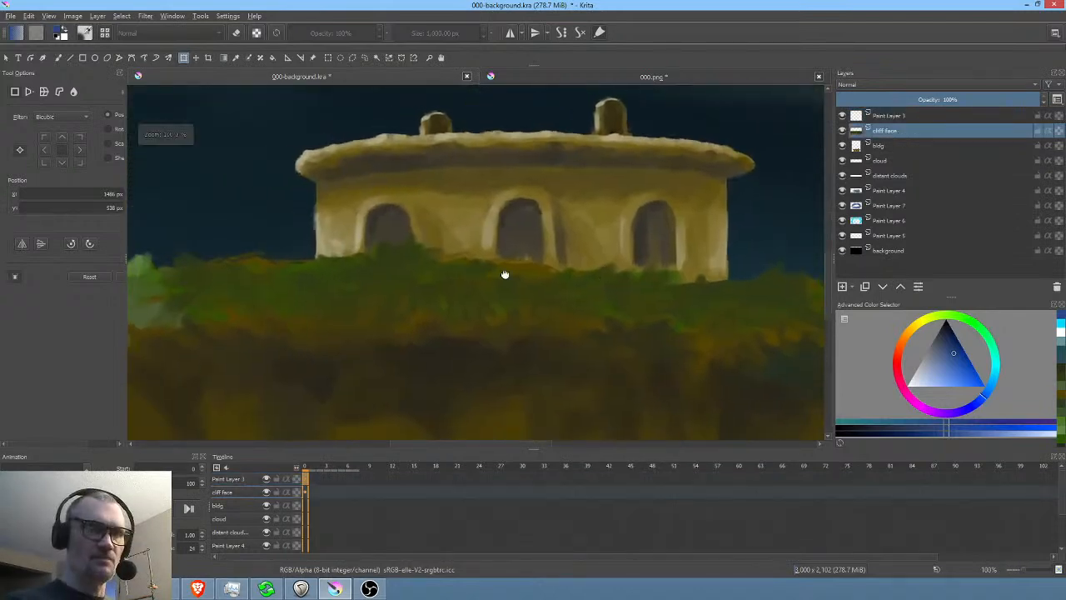
{"action": "left_click_drag", "start_coordinate": [478, 269], "coordinate": [633, 281]}
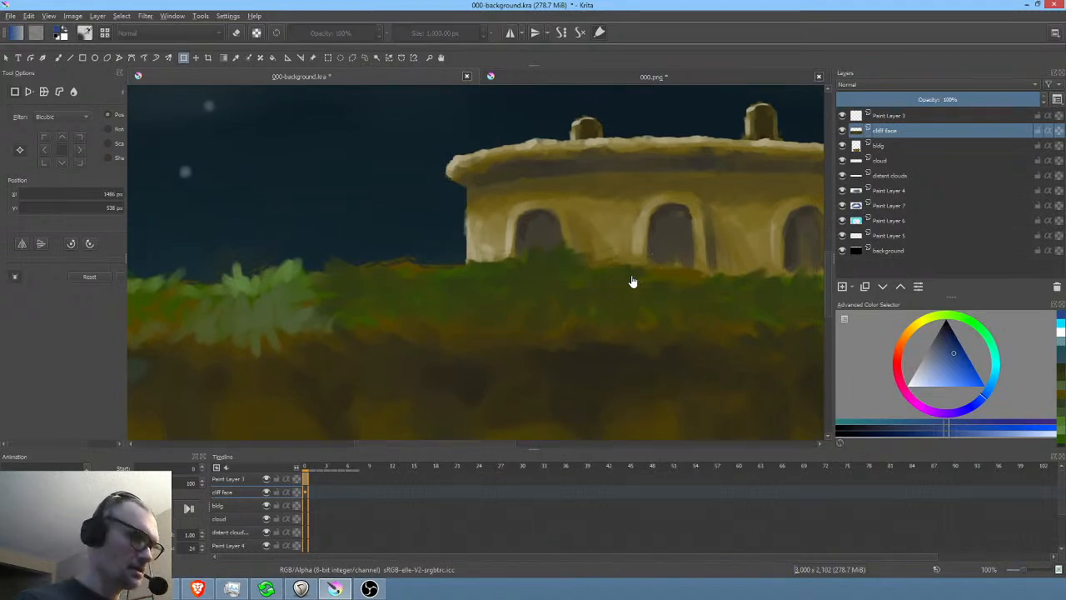
{"action": "key", "text": "b"}
{"action": "left_click", "coordinate": [287, 269], "text": "ctrl"}
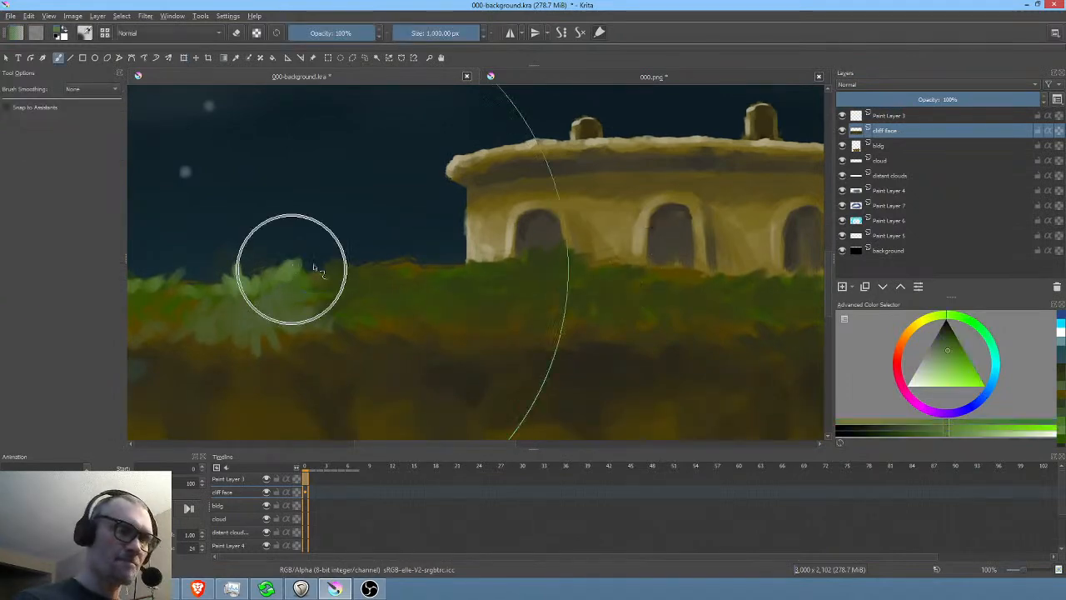
{"action": "left_click", "coordinate": [11, 17]}
{"action": "left_click", "coordinate": [33, 68]}
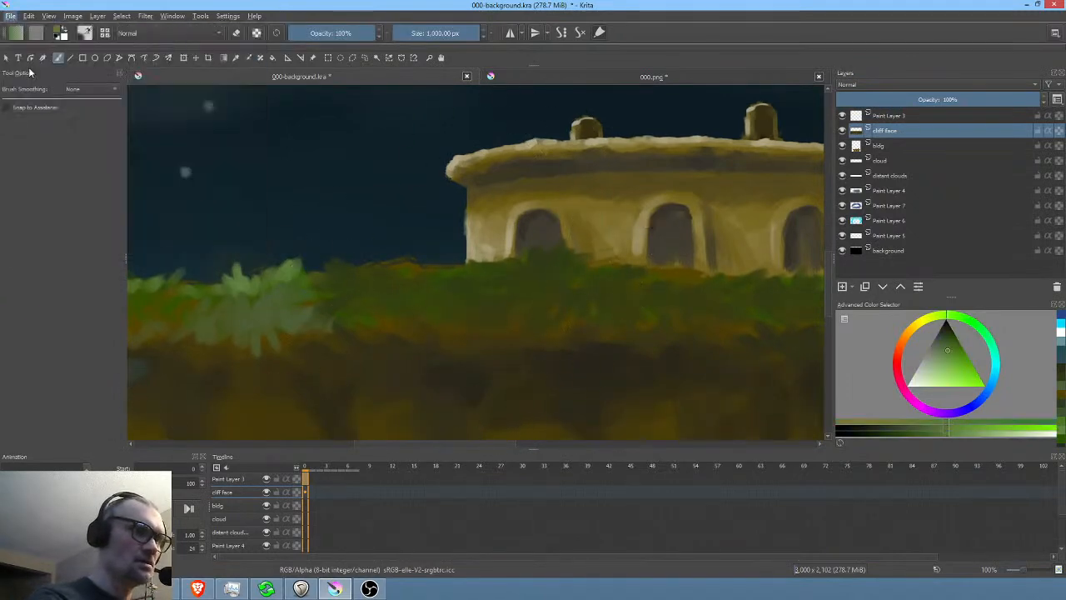
- Switch to a small bristle brush and paint pale green grass along the cliff's upper edge up to the house's left wall
{"action": "right_click", "coordinate": [547, 271]}
{"action": "left_click", "coordinate": [621, 301]}
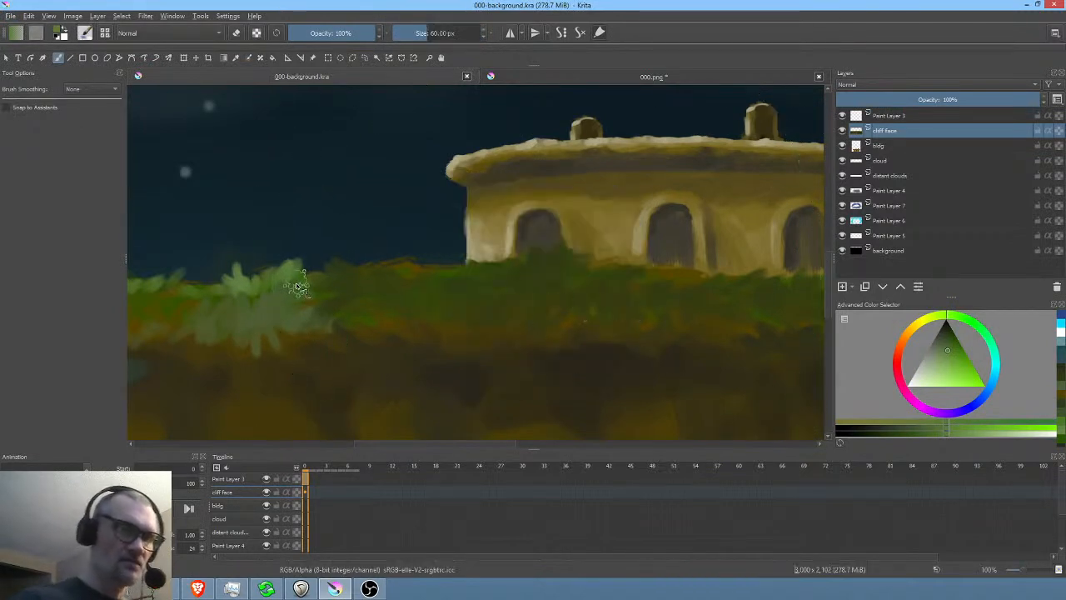
{"action": "mouse_move", "coordinate": [303, 286]}
{"action": "left_mouse_down"}
{"action": "mouse_move", "coordinate": [353, 269]}
{"action": "mouse_move", "coordinate": [342, 269]}
{"action": "left_mouse_up"}
{"action": "mouse_move", "coordinate": [469, 278]}
{"action": "left_mouse_down"}
{"action": "mouse_move", "coordinate": [485, 279]}
{"action": "mouse_move", "coordinate": [457, 259]}
{"action": "mouse_move", "coordinate": [425, 278]}
{"action": "mouse_move", "coordinate": [373, 268]}
{"action": "mouse_move", "coordinate": [319, 279]}
{"action": "left_mouse_up"}
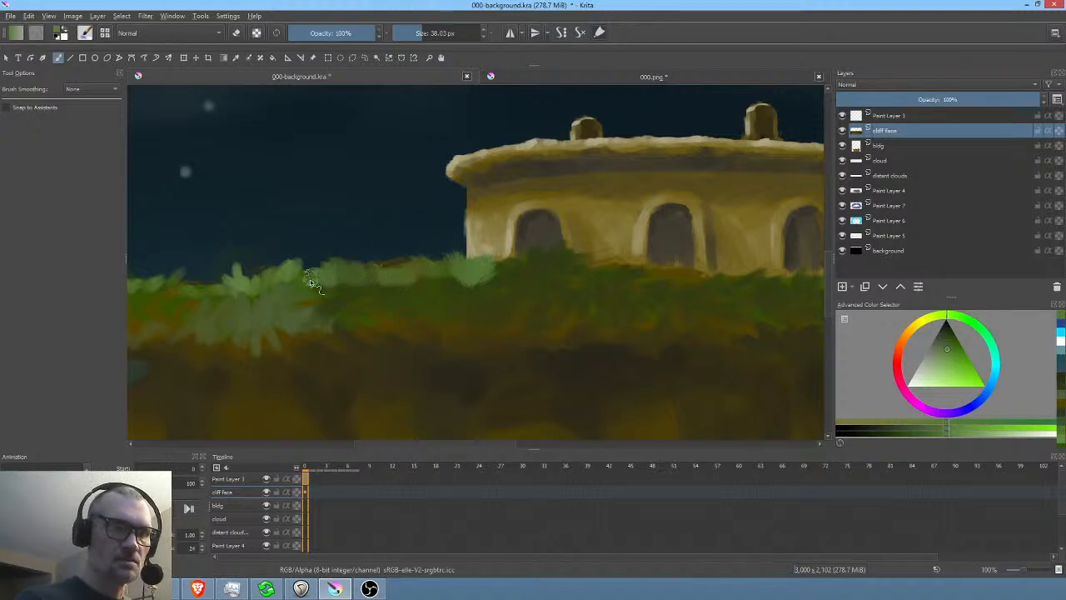
- Reduce the brush to about 17 px, refine the blades left of the house and paint pale green tufts along the ridge to its right
{"action": "scroll", "coordinate": [316, 283], "scroll_direction": "down", "scroll_amount": 1}
{"action": "mouse_move", "coordinate": [468, 246]}
{"action": "left_mouse_down"}
{"action": "mouse_move", "coordinate": [467, 311]}
{"action": "mouse_move", "coordinate": [354, 312]}
{"action": "mouse_move", "coordinate": [427, 312]}
{"action": "left_mouse_up"}
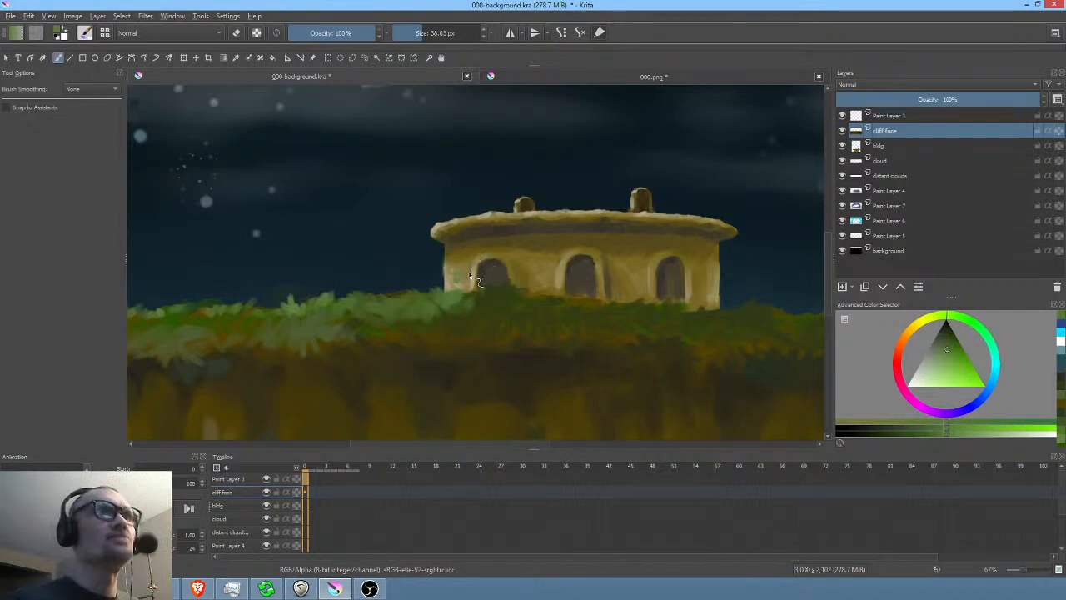
{"action": "key", "text": "bracketleft"}
{"action": "key", "text": "bracketleft"}
{"action": "key", "text": "bracketleft"}
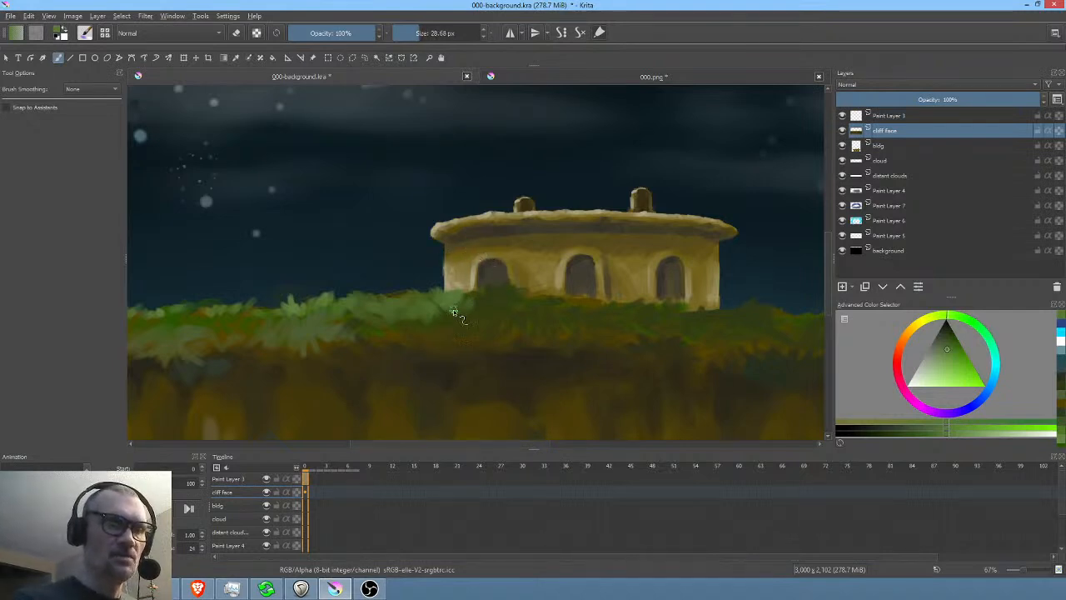
{"action": "key", "text": "bracketleft"}
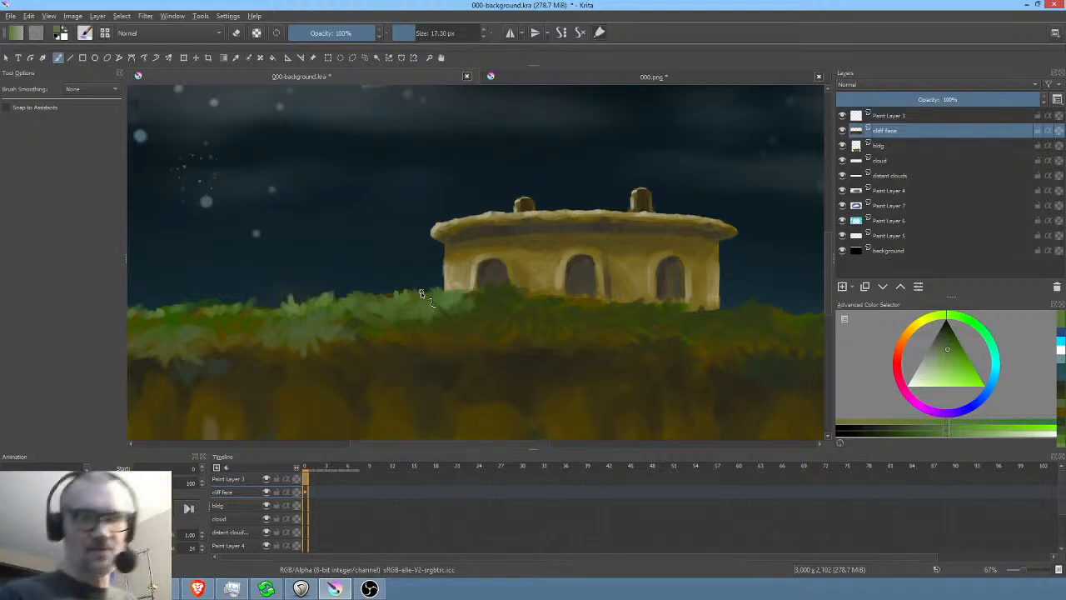
{"action": "mouse_move", "coordinate": [713, 317]}
{"action": "left_mouse_down"}
{"action": "mouse_move", "coordinate": [611, 286]}
{"action": "mouse_move", "coordinate": [612, 335]}
{"action": "mouse_move", "coordinate": [588, 309]}
{"action": "mouse_move", "coordinate": [602, 307]}
{"action": "mouse_move", "coordinate": [589, 320]}
{"action": "mouse_move", "coordinate": [588, 307]}
{"action": "mouse_move", "coordinate": [558, 309]}
{"action": "mouse_move", "coordinate": [599, 316]}
{"action": "mouse_move", "coordinate": [571, 323]}
{"action": "left_mouse_up"}
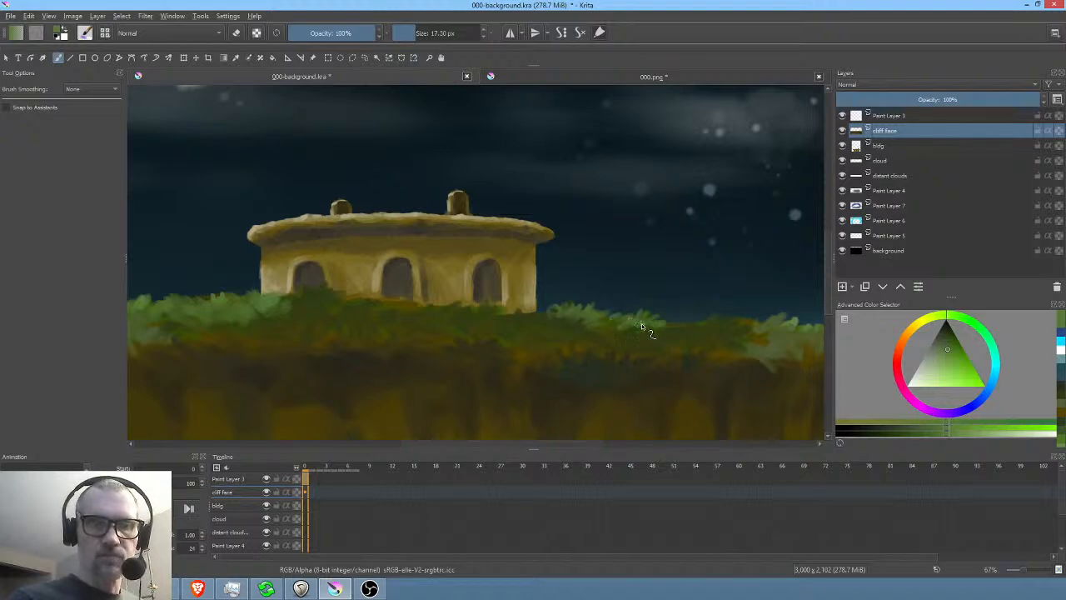
{"action": "left_click_drag", "start_coordinate": [716, 345], "coordinate": [643, 361]}
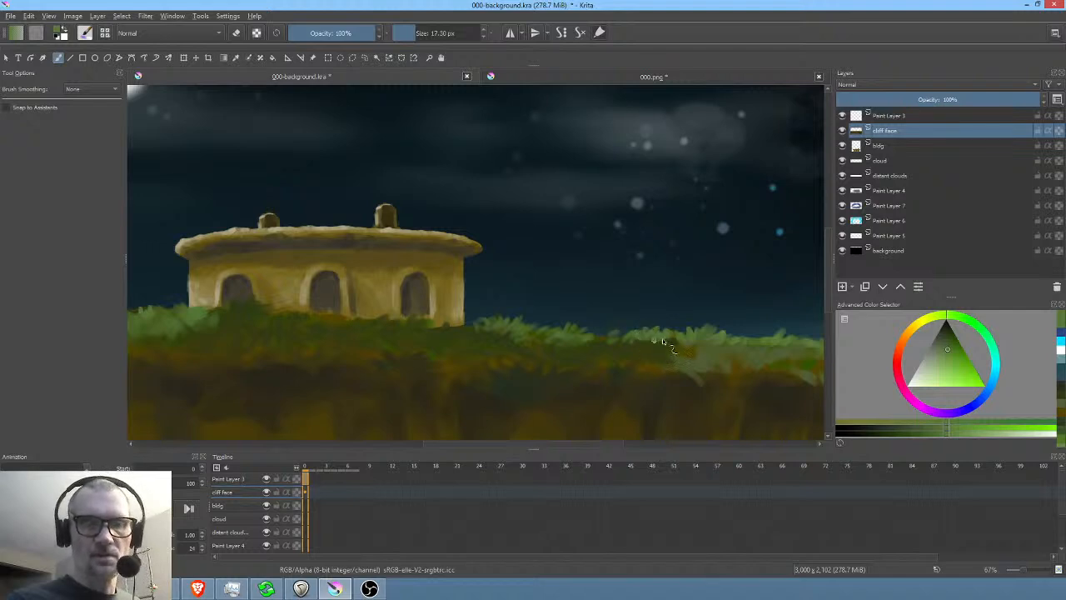
- Try erasing the grass tuft in front of the house's left window, and undo the erasing
{"action": "scroll", "coordinate": [757, 347], "scroll_direction": "down", "scroll_amount": 3}
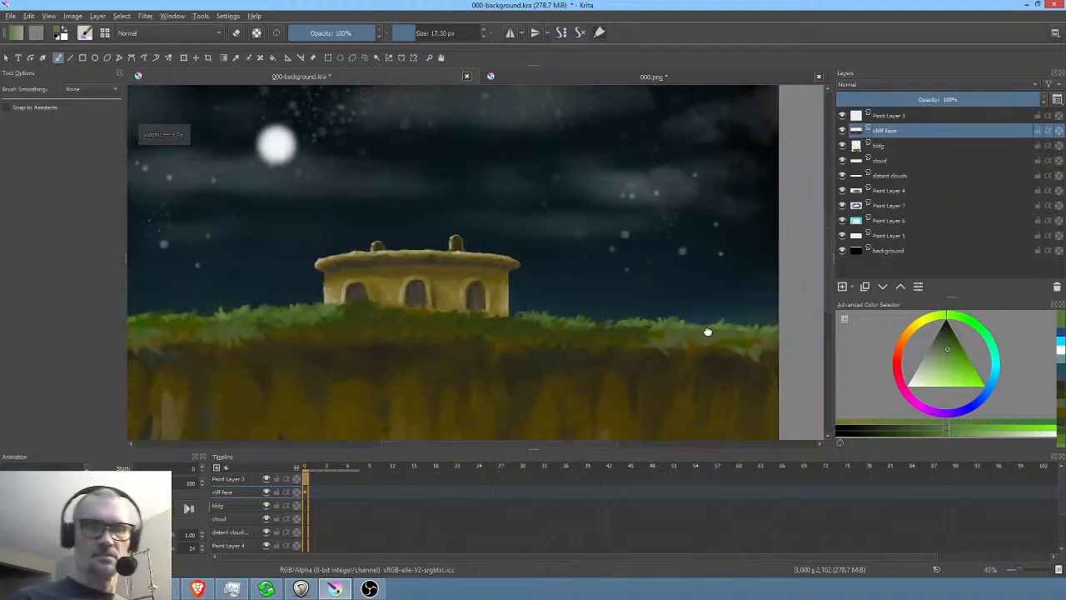
{"action": "scroll", "coordinate": [654, 352], "scroll_direction": "down", "scroll_amount": 1}
{"action": "scroll", "coordinate": [714, 373], "scroll_direction": "up", "scroll_amount": 4}
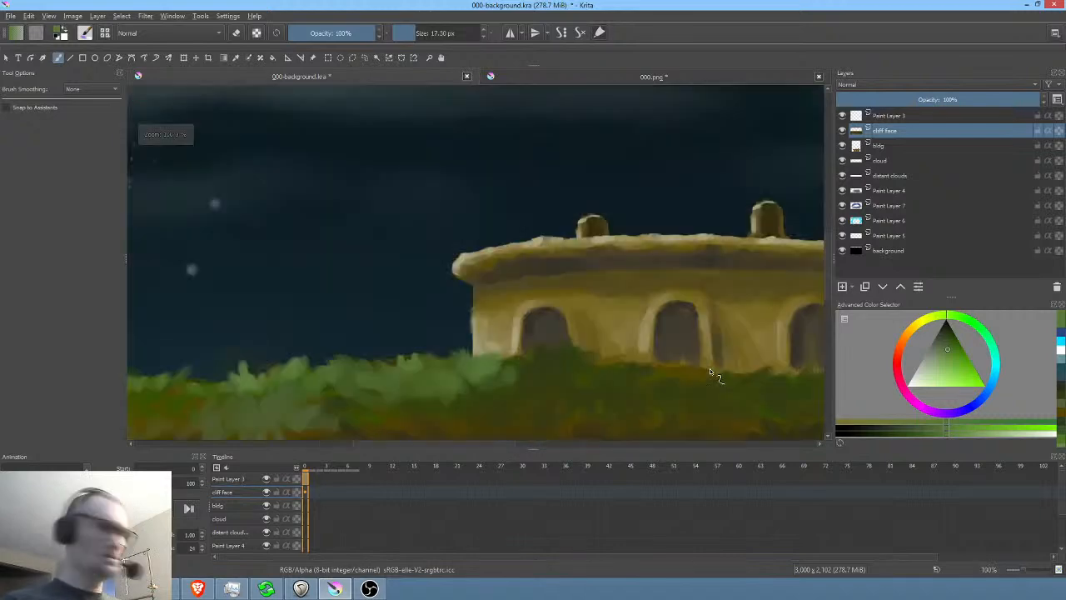
{"action": "left_click_drag", "start_coordinate": [713, 377], "coordinate": [651, 354]}
{"action": "left_click", "coordinate": [500, 337], "text": "ctrl"}
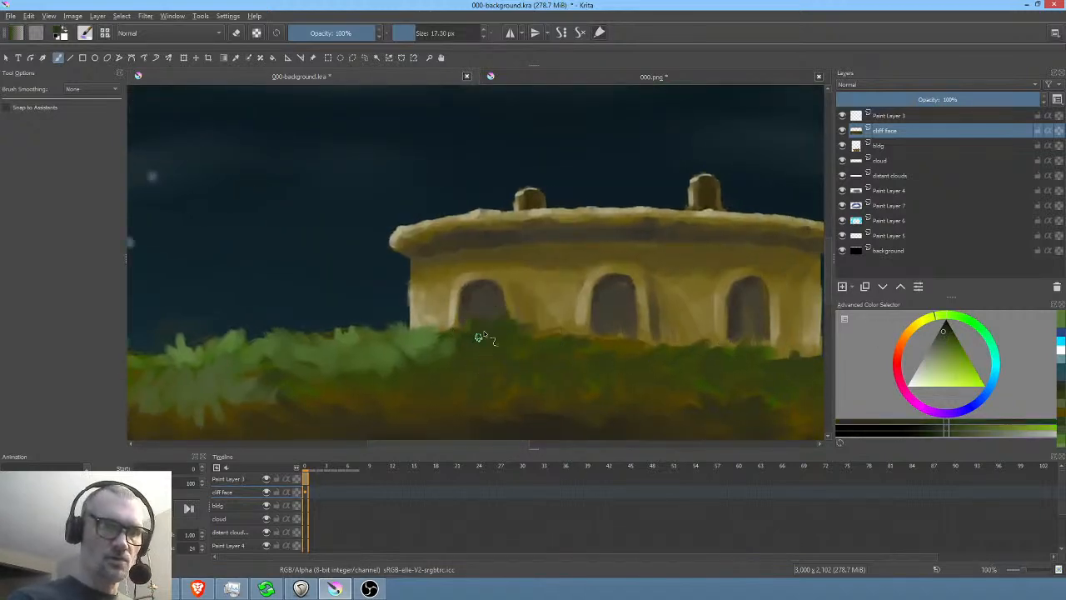
{"action": "key", "text": "e"}
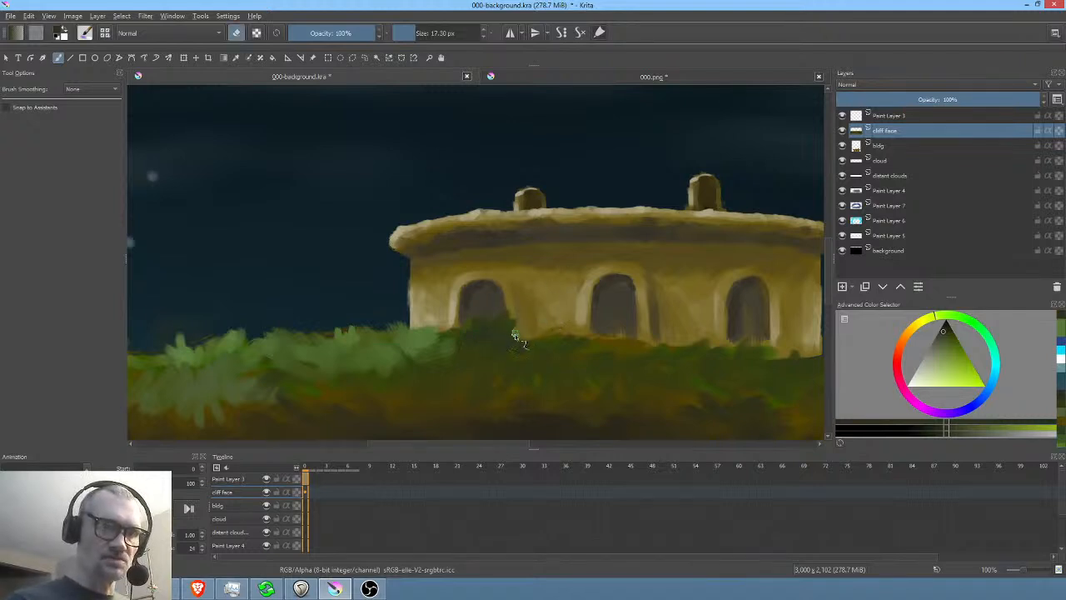
{"action": "mouse_move", "coordinate": [501, 320]}
{"action": "left_mouse_down"}
{"action": "mouse_move", "coordinate": [456, 335]}
{"action": "mouse_move", "coordinate": [488, 317]}
{"action": "mouse_move", "coordinate": [498, 339]}
{"action": "mouse_move", "coordinate": [520, 335]}
{"action": "mouse_move", "coordinate": [517, 349]}
{"action": "mouse_move", "coordinate": [553, 348]}
{"action": "left_mouse_up"}
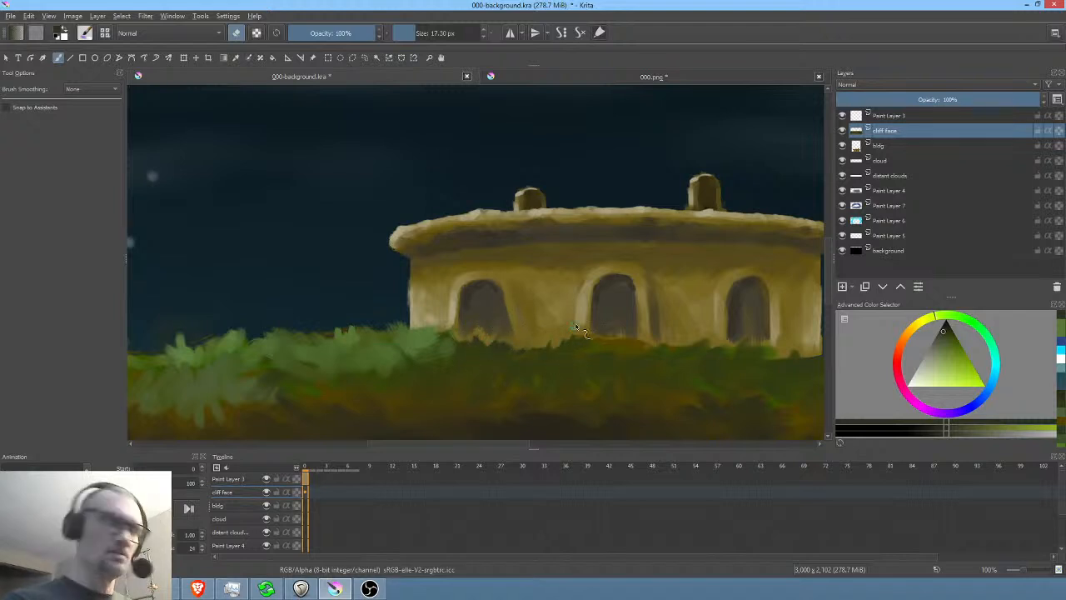
{"action": "key", "text": "ctrl+z"}
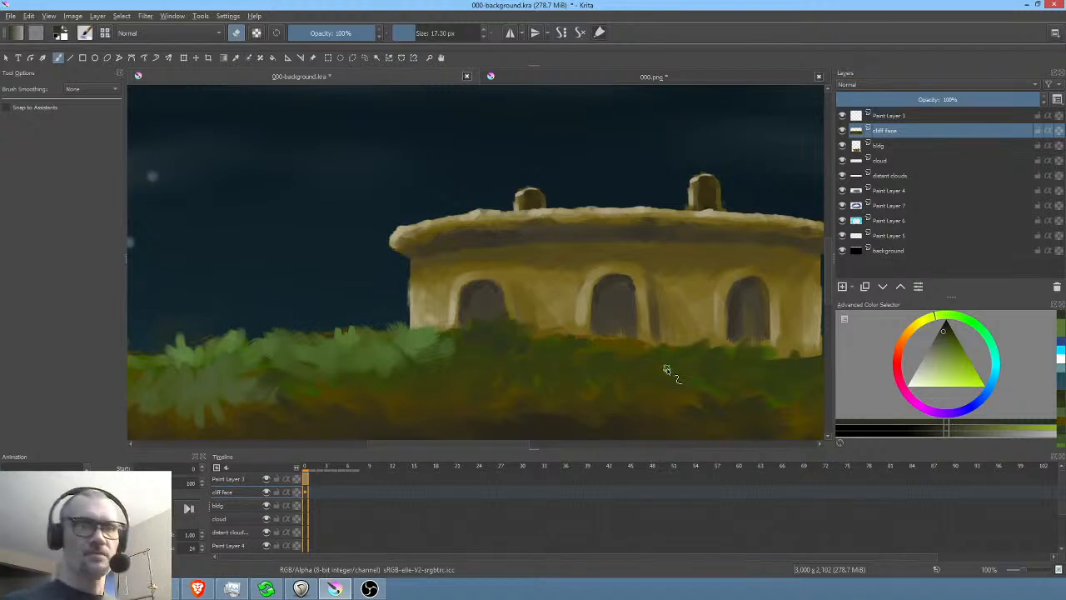
- Sample the dark green grass, switch to the leafy texture brush at about 53 px and stipple foliage along the base of the house
{"action": "scroll", "coordinate": [666, 370], "scroll_direction": "down", "scroll_amount": 3}
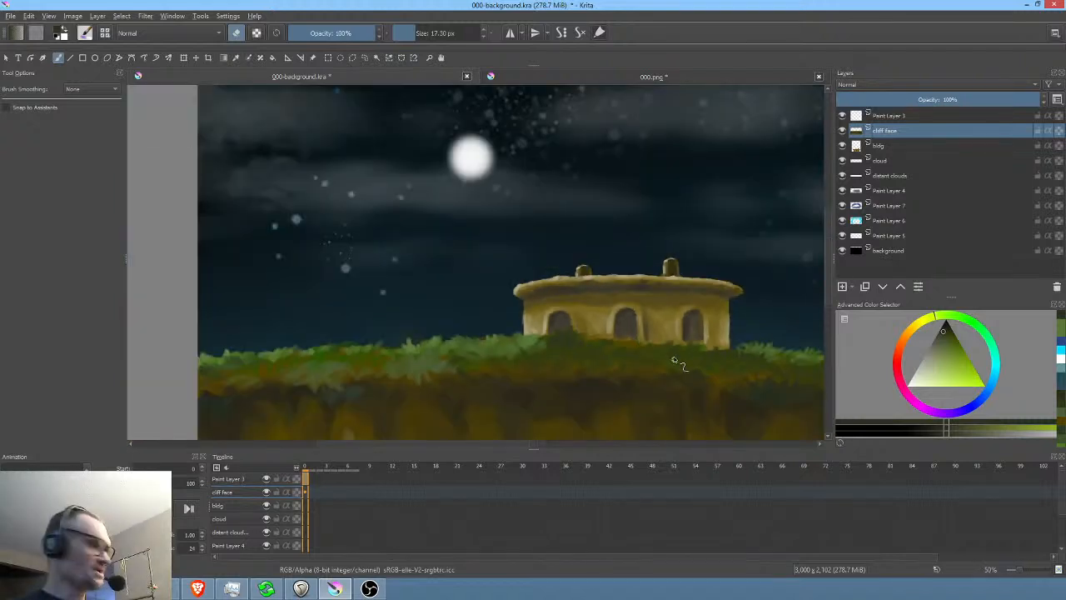
{"action": "scroll", "coordinate": [671, 365], "scroll_direction": "up", "scroll_amount": 3}
{"action": "left_click_drag", "start_coordinate": [784, 417], "coordinate": [524, 328]}
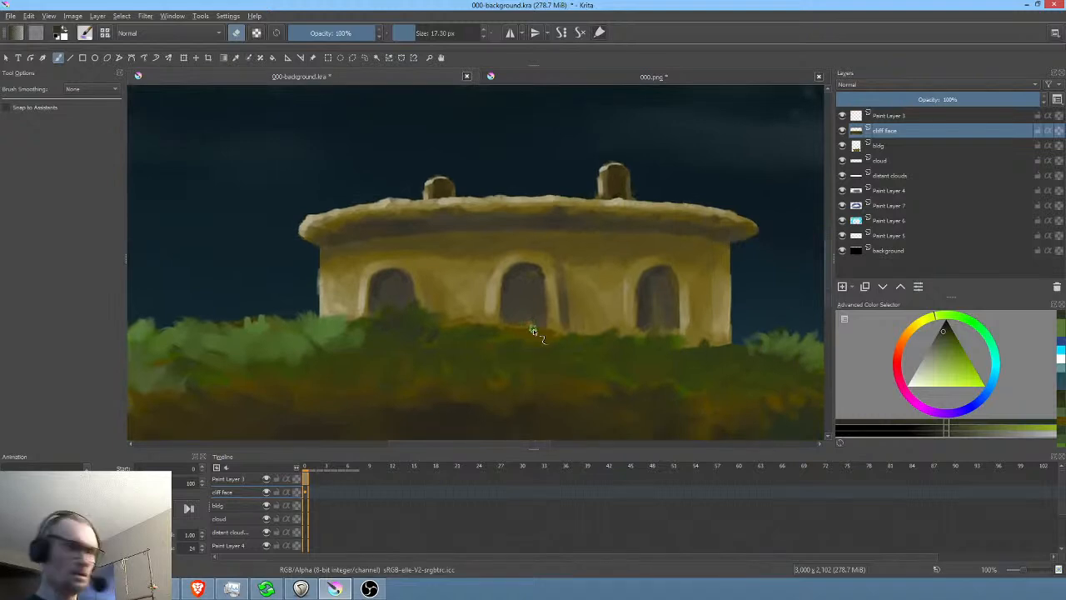
{"action": "left_click_drag", "start_coordinate": [560, 340], "coordinate": [542, 343]}
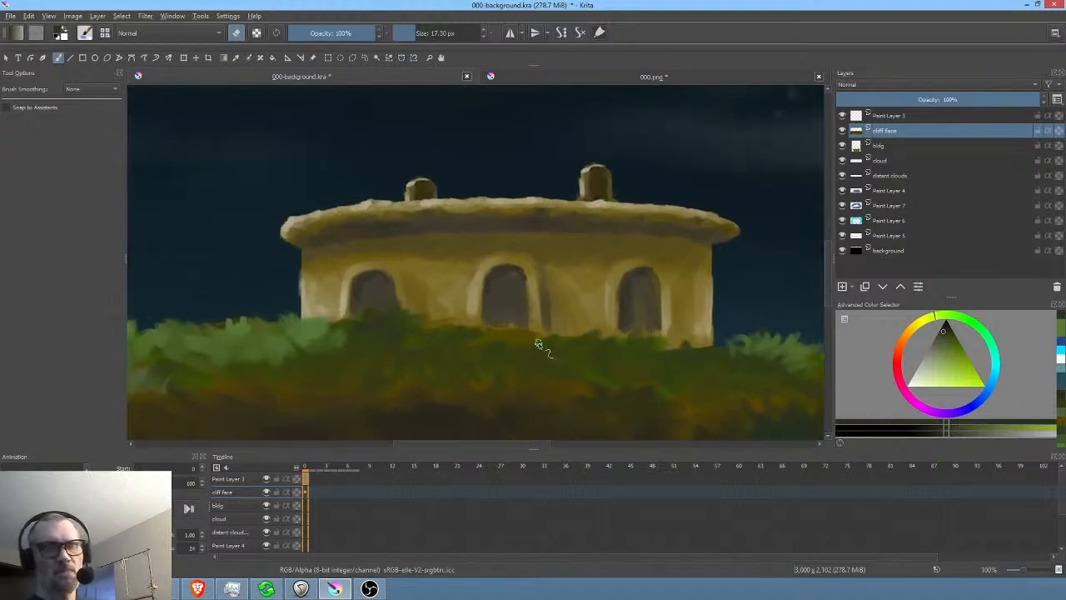
{"action": "left_click", "coordinate": [566, 346], "text": "ctrl"}
{"action": "left_click", "coordinate": [595, 340], "text": "ctrl"}
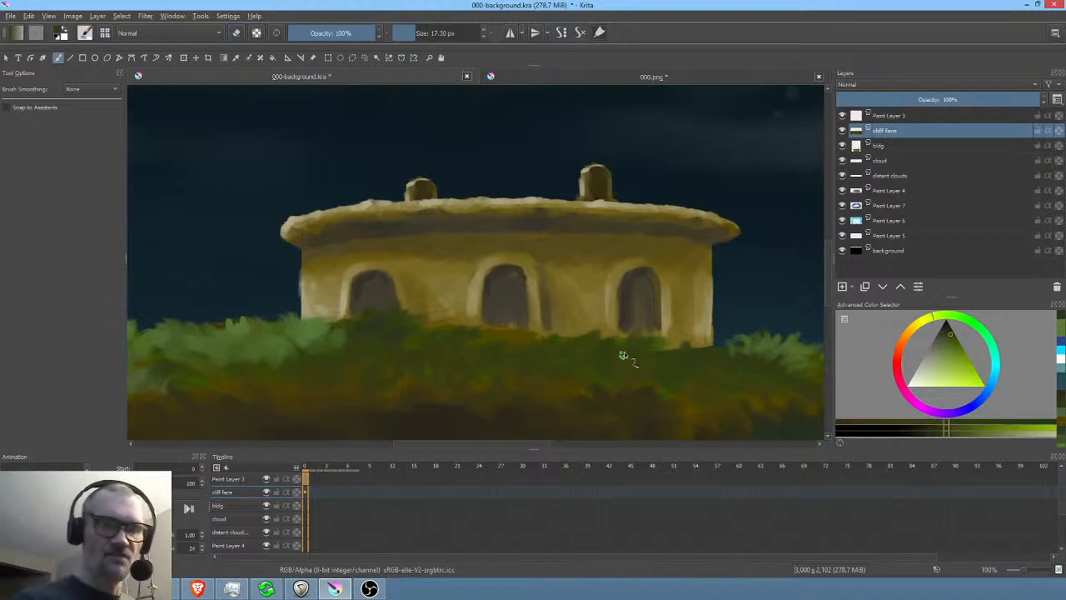
{"action": "right_click", "coordinate": [654, 359]}
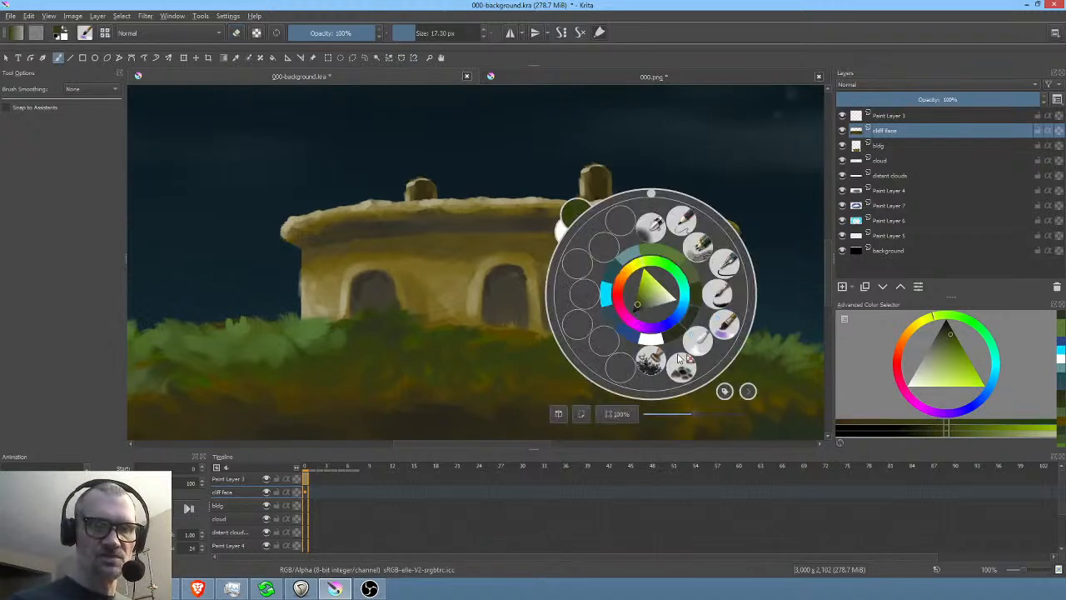
{"action": "left_click", "coordinate": [679, 364]}
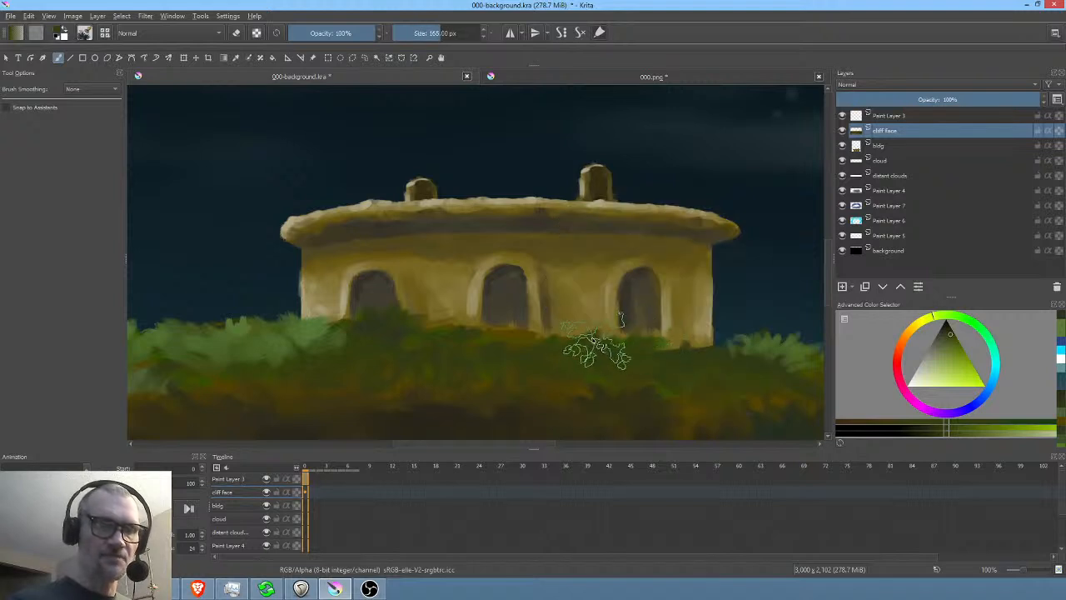
{"action": "mouse_move", "coordinate": [588, 354]}
{"action": "left_mouse_down"}
{"action": "mouse_move", "coordinate": [707, 354]}
{"action": "mouse_move", "coordinate": [613, 363]}
{"action": "mouse_move", "coordinate": [566, 329]}
{"action": "mouse_move", "coordinate": [563, 349]}
{"action": "mouse_move", "coordinate": [516, 341]}
{"action": "left_mouse_up"}
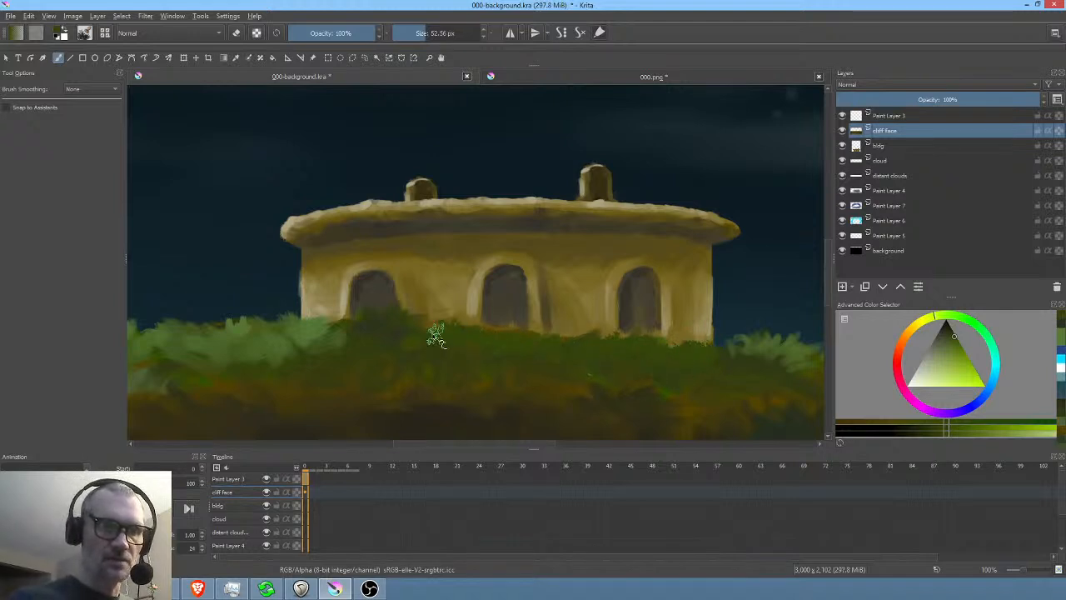
{"action": "mouse_move", "coordinate": [407, 342]}
{"action": "left_mouse_down"}
{"action": "mouse_move", "coordinate": [351, 322]}
{"action": "mouse_move", "coordinate": [314, 332]}
{"action": "left_mouse_up"}
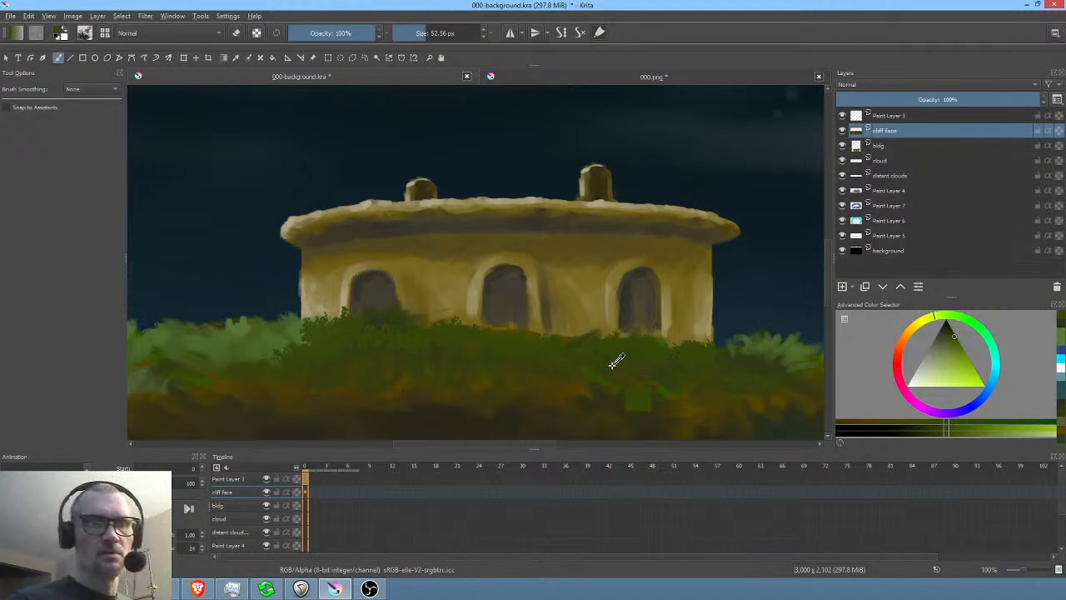
- Sample the lighter green grass beside the house and stipple leaf texture over the grass on both sides of it
{"action": "scroll", "coordinate": [566, 389], "scroll_direction": "down", "scroll_amount": 1}
{"action": "scroll", "coordinate": [567, 389], "scroll_direction": "down", "scroll_amount": 1}
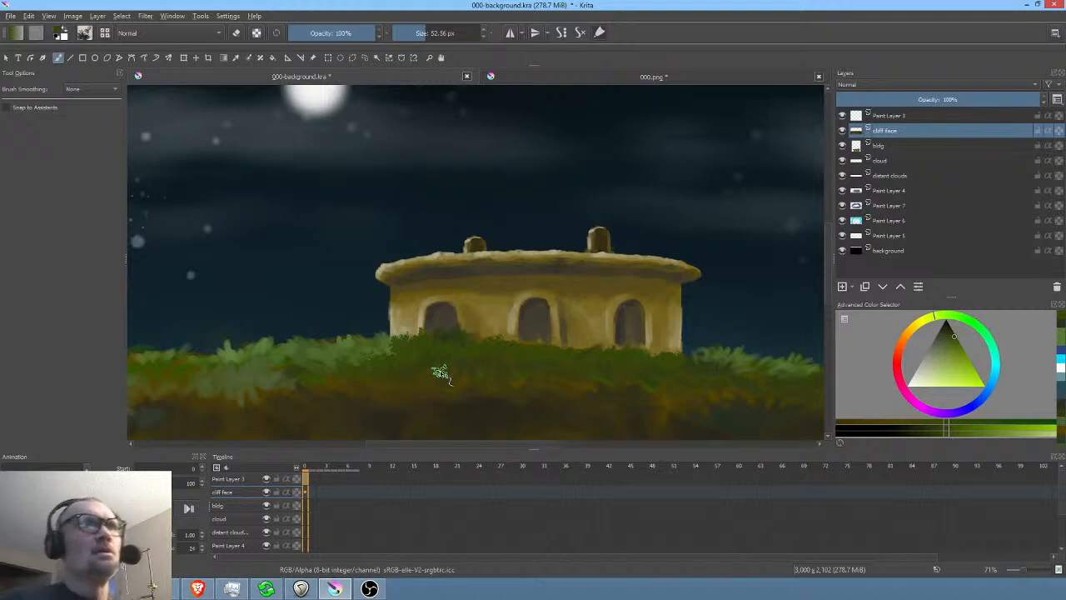
{"action": "left_click_drag", "start_coordinate": [733, 357], "coordinate": [658, 359]}
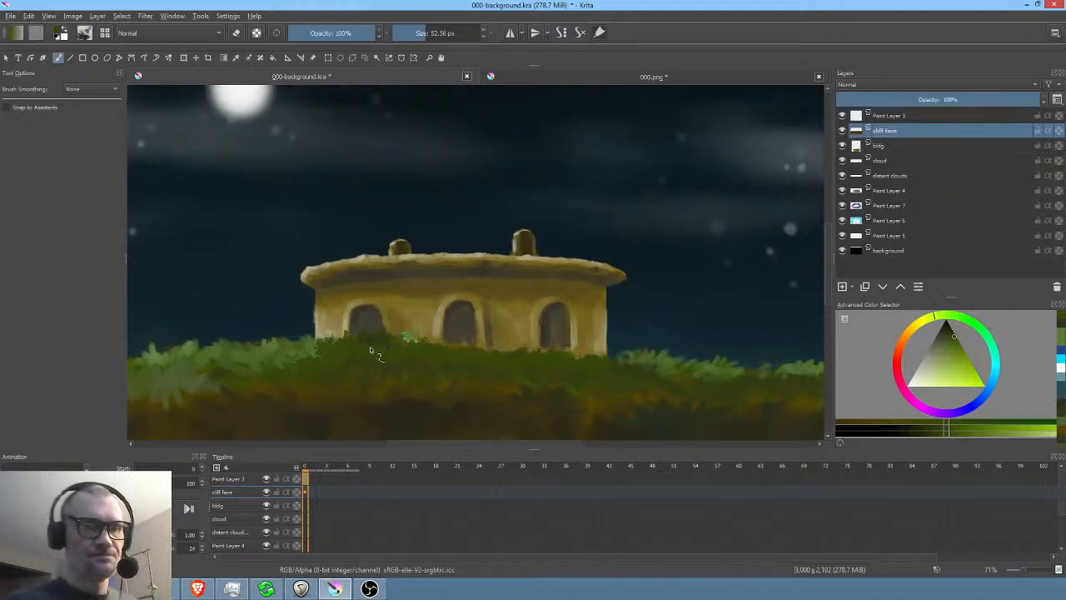
{"action": "left_click", "coordinate": [309, 358], "text": "ctrl"}
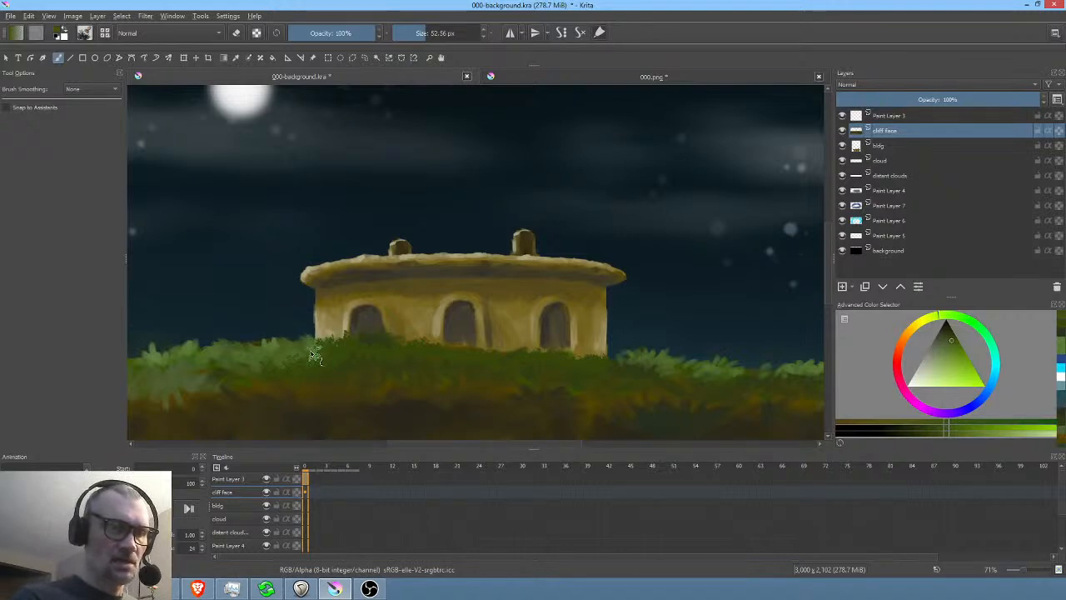
{"action": "left_click", "coordinate": [302, 353], "text": "ctrl"}
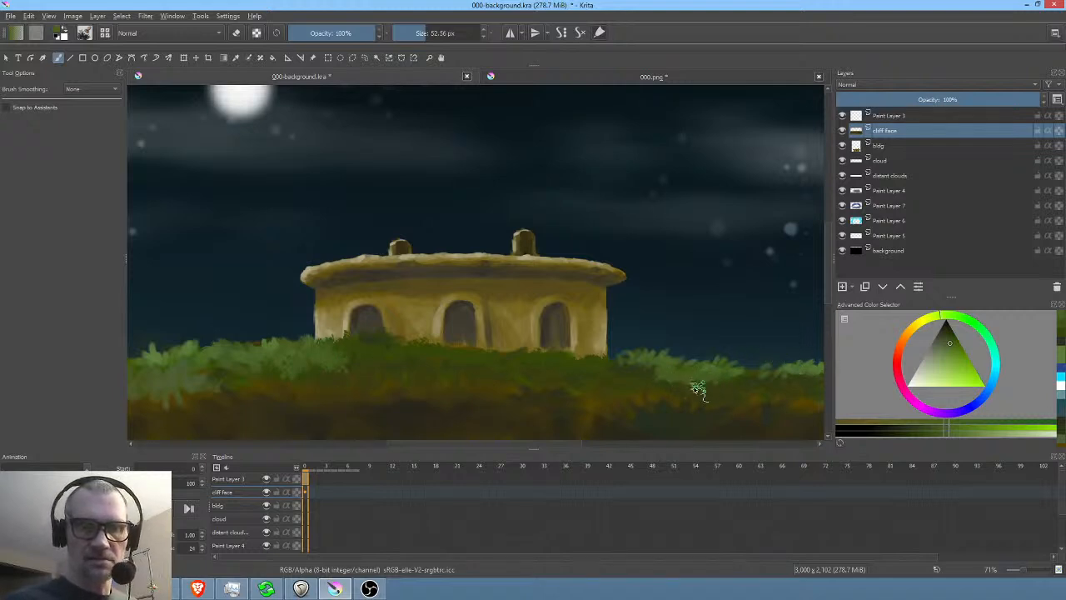
{"action": "left_click_drag", "start_coordinate": [726, 367], "coordinate": [635, 349]}
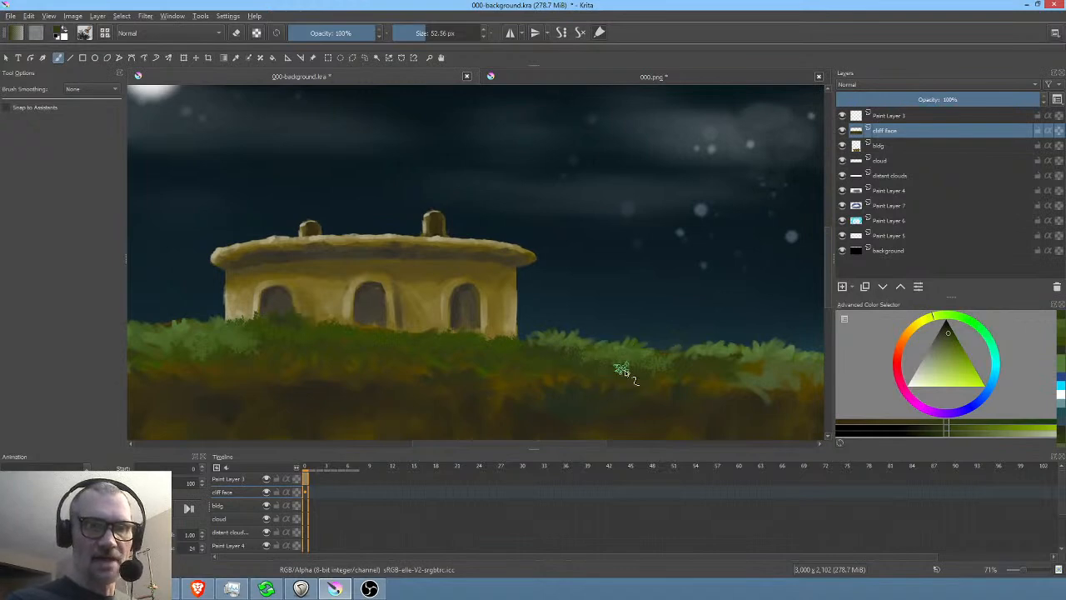
{"action": "left_click_drag", "start_coordinate": [769, 365], "coordinate": [612, 377]}
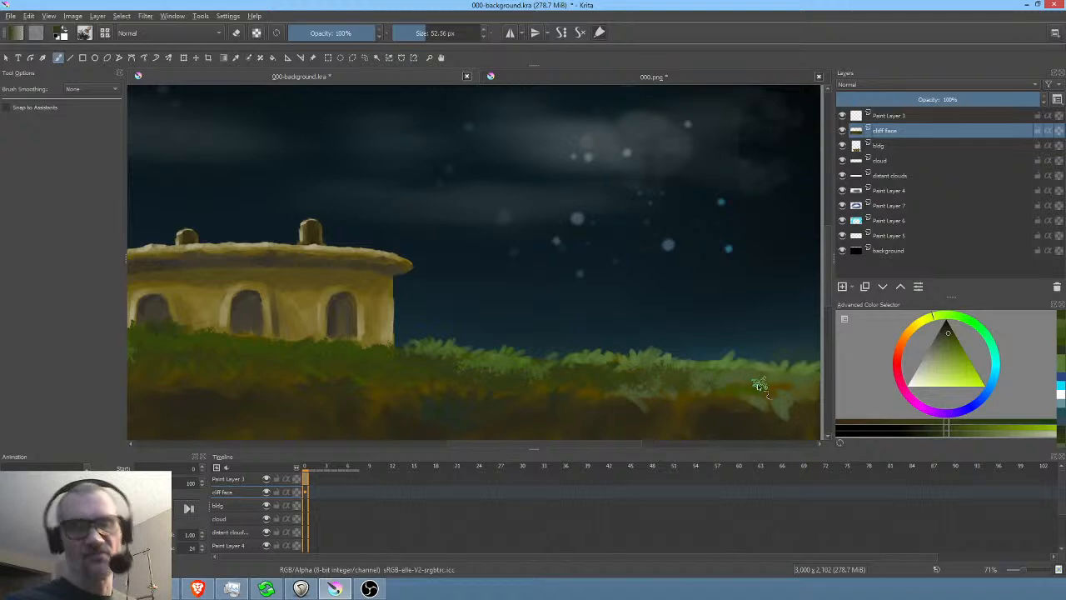
- Sample the dark brown of the cliff, enlarge the brush to about 114 px and stipple shadow under the pale grass right of the house
{"action": "left_click_drag", "start_coordinate": [683, 375], "coordinate": [688, 329]}
{"action": "left_click", "coordinate": [615, 358], "text": "ctrl"}
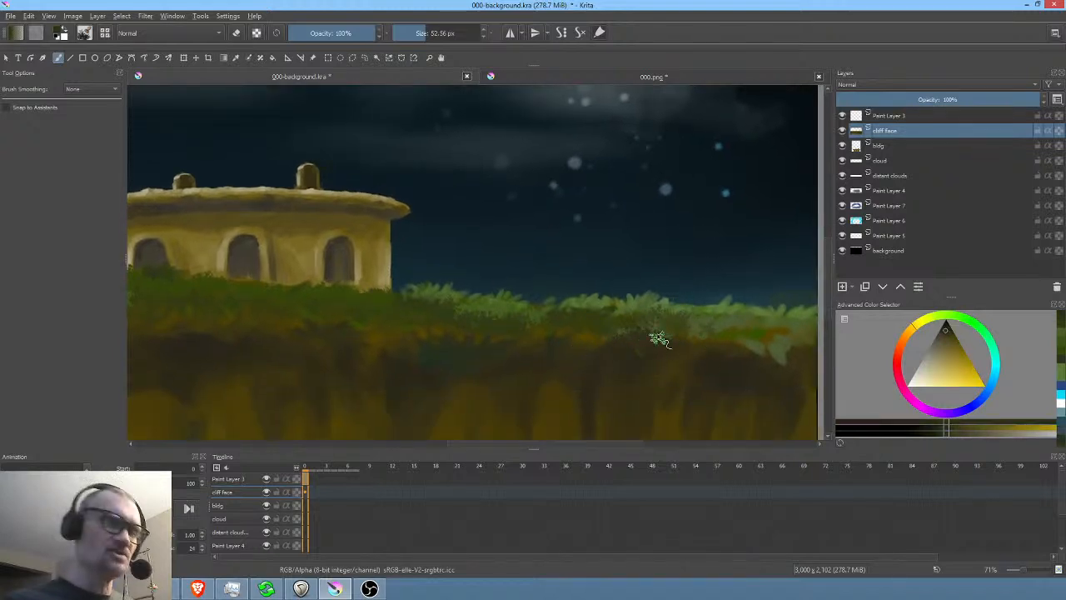
{"action": "left_click_drag", "start_coordinate": [636, 384], "coordinate": [488, 397]}
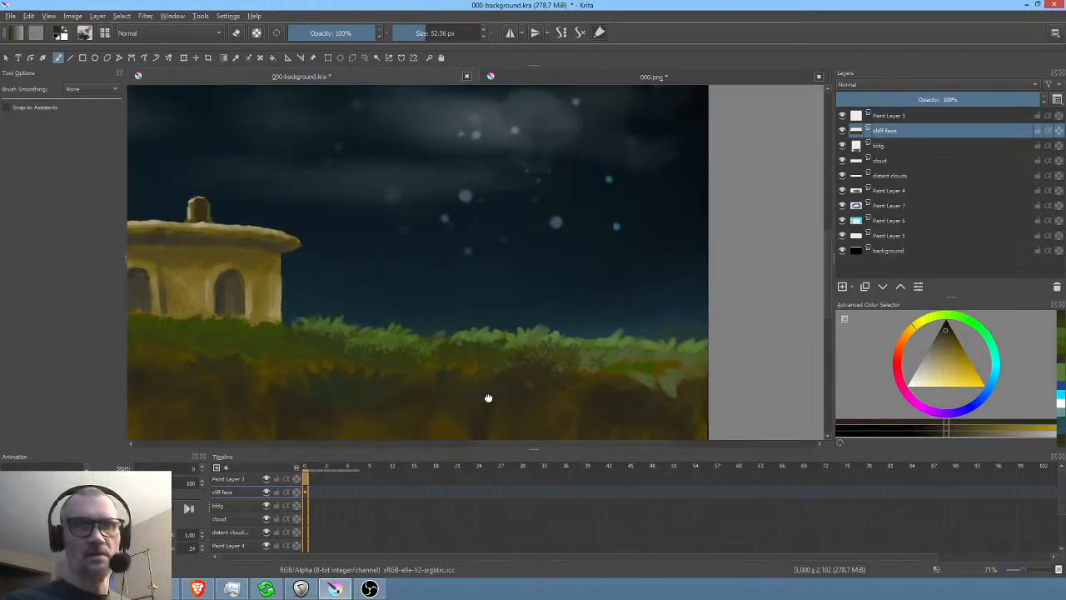
{"action": "key", "text": "bracketright"}
{"action": "key", "text": "bracketright"}
{"action": "key", "text": "bracketright"}
{"action": "key", "text": "bracketright"}
{"action": "key", "text": "bracketright"}
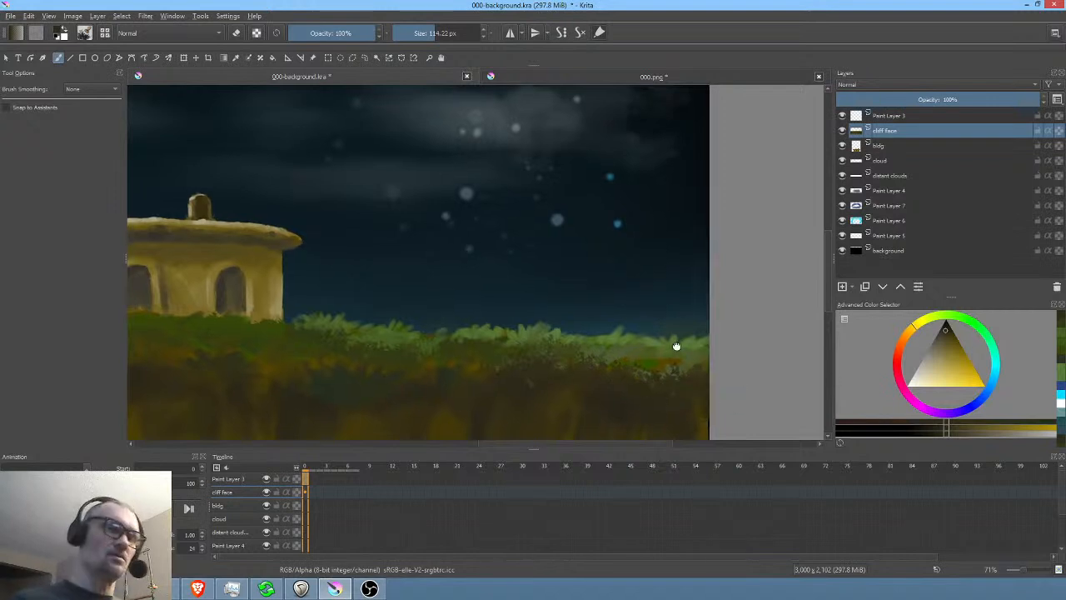
- Reduce the brush to about 75 px and dab dark brown foliage shadow into the grass below the house's left window
{"action": "left_click_drag", "start_coordinate": [666, 374], "coordinate": [730, 276]}
{"action": "scroll", "coordinate": [496, 360], "scroll_direction": "down", "scroll_amount": 3}
{"action": "left_click_drag", "start_coordinate": [491, 358], "coordinate": [662, 303]}
{"action": "scroll", "coordinate": [635, 300], "scroll_direction": "up", "scroll_amount": 2}
{"action": "scroll", "coordinate": [635, 301], "scroll_direction": "up", "scroll_amount": 3}
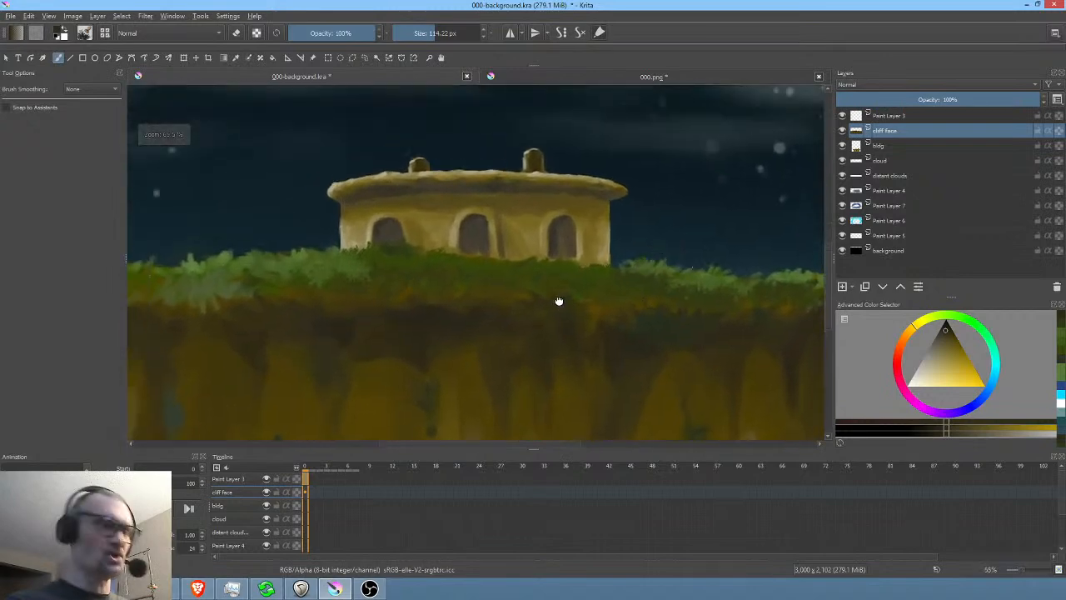
{"action": "key", "text": "bracketleft"}
{"action": "key", "text": "bracketleft"}
{"action": "key", "text": "bracketleft"}
{"action": "key", "text": "bracketleft"}
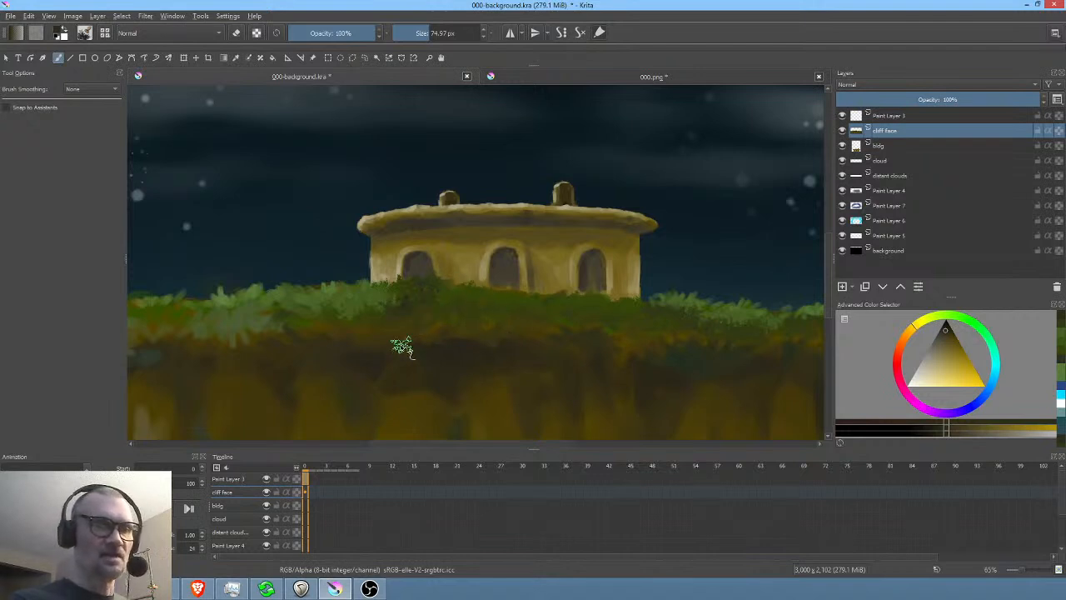
- Sample the grass green left of the house, set the brush to about 61 px and dab leaf texture beside the dark foliage
{"action": "left_click", "coordinate": [379, 301], "text": "ctrl"}
{"action": "key", "text": "bracketleft"}
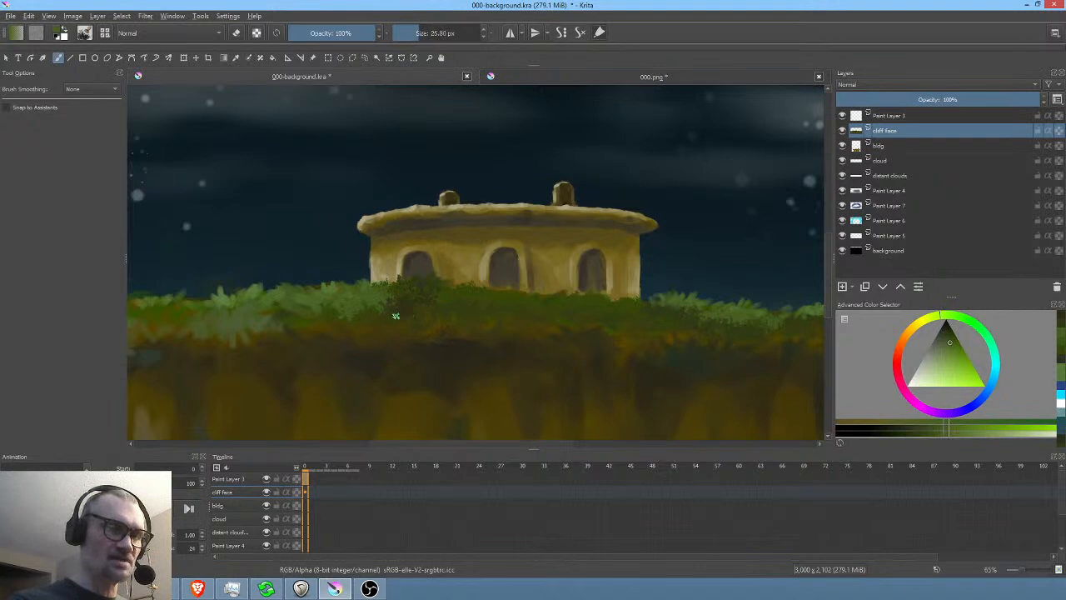
{"action": "key", "text": "bracketright"}
{"action": "key", "text": "bracketright"}
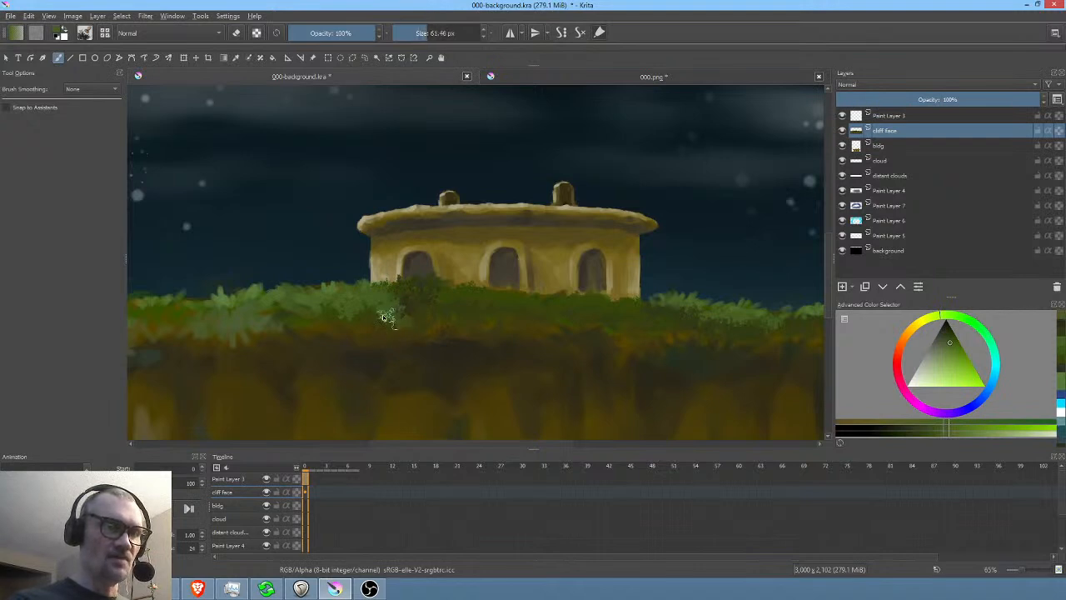
- Sample several greens from the grass farther left of the house and stipple leaf texture across that pale patch
{"action": "left_click_drag", "start_coordinate": [425, 333], "coordinate": [603, 323]}
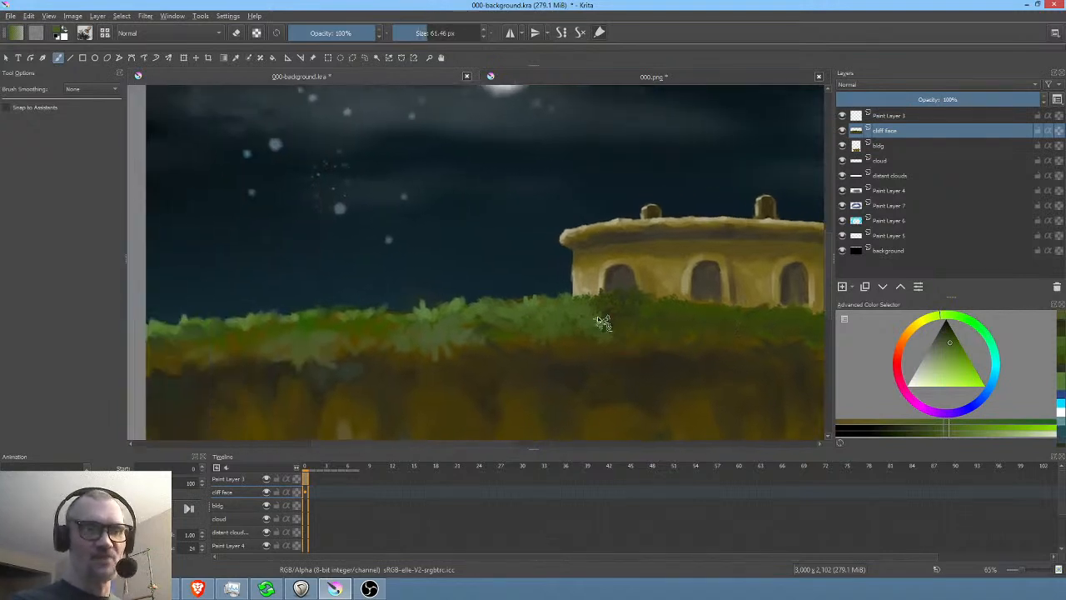
{"action": "left_click", "coordinate": [492, 331], "text": "ctrl"}
{"action": "mouse_move", "coordinate": [489, 331]}
{"action": "left_mouse_down"}
{"action": "mouse_move", "coordinate": [450, 326]}
{"action": "mouse_move", "coordinate": [458, 321]}
{"action": "mouse_move", "coordinate": [445, 337]}
{"action": "left_mouse_up"}
{"action": "left_click", "coordinate": [491, 331], "text": "ctrl"}
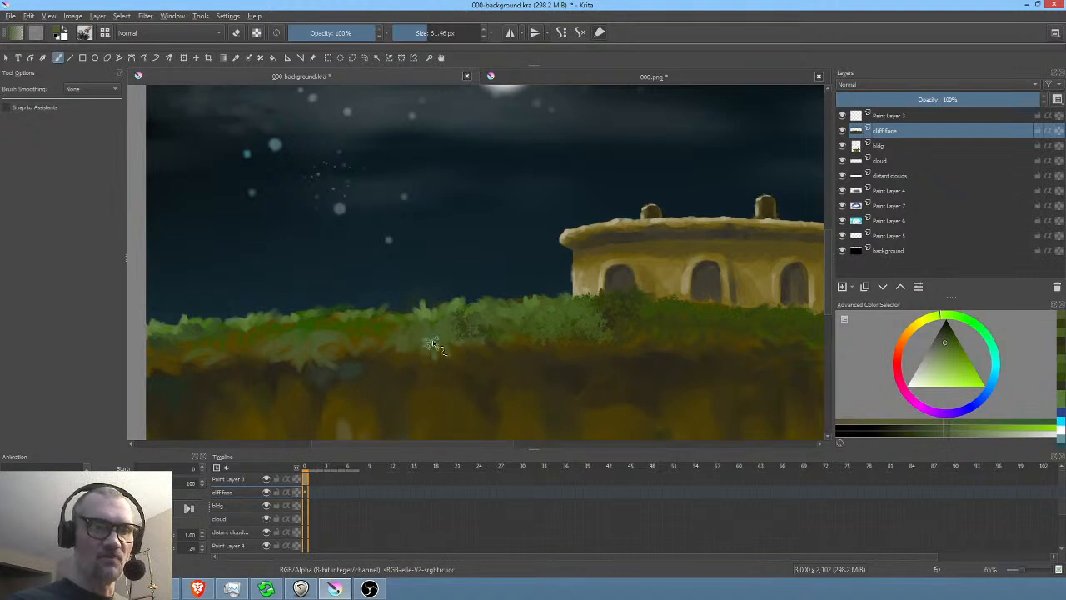
{"action": "left_click", "coordinate": [433, 333], "text": "ctrl"}
{"action": "left_click_drag", "start_coordinate": [442, 329], "coordinate": [458, 317]}
{"action": "left_click", "coordinate": [463, 316], "text": "ctrl"}
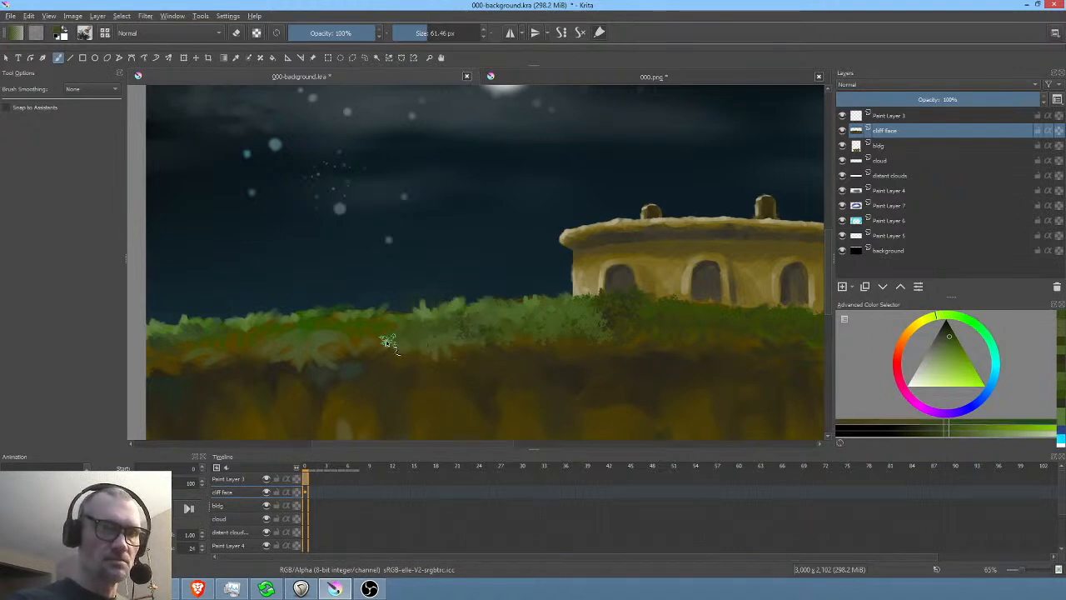
- Sample cliff browns and a dark green, reduce the brush to about 37 px and stipple foliage shadow under the grass left of the house
{"action": "left_click", "coordinate": [233, 369], "text": "ctrl"}
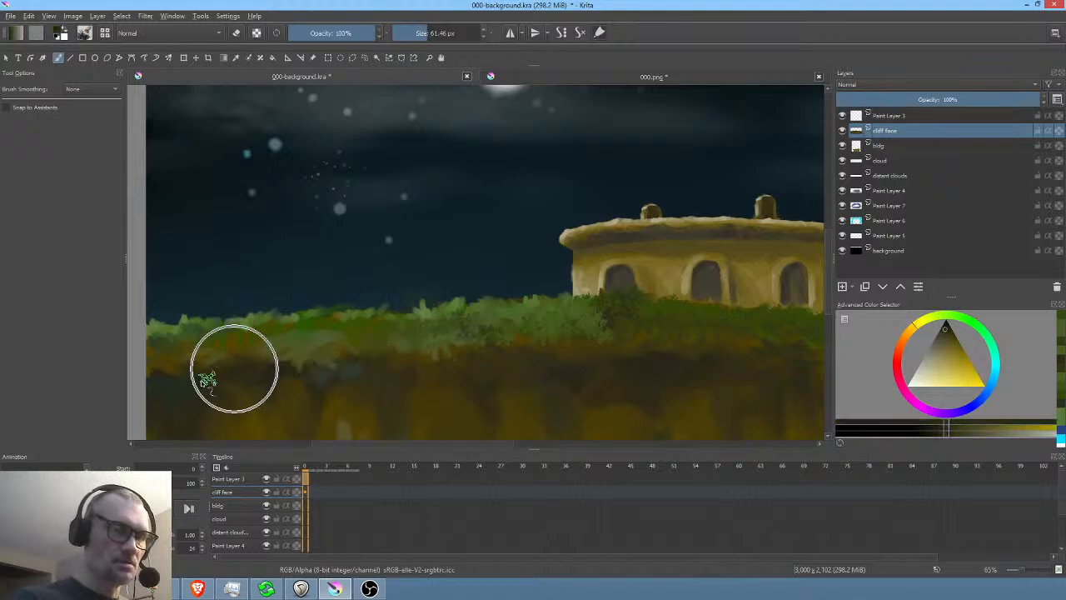
{"action": "left_click", "coordinate": [175, 364], "text": "ctrl"}
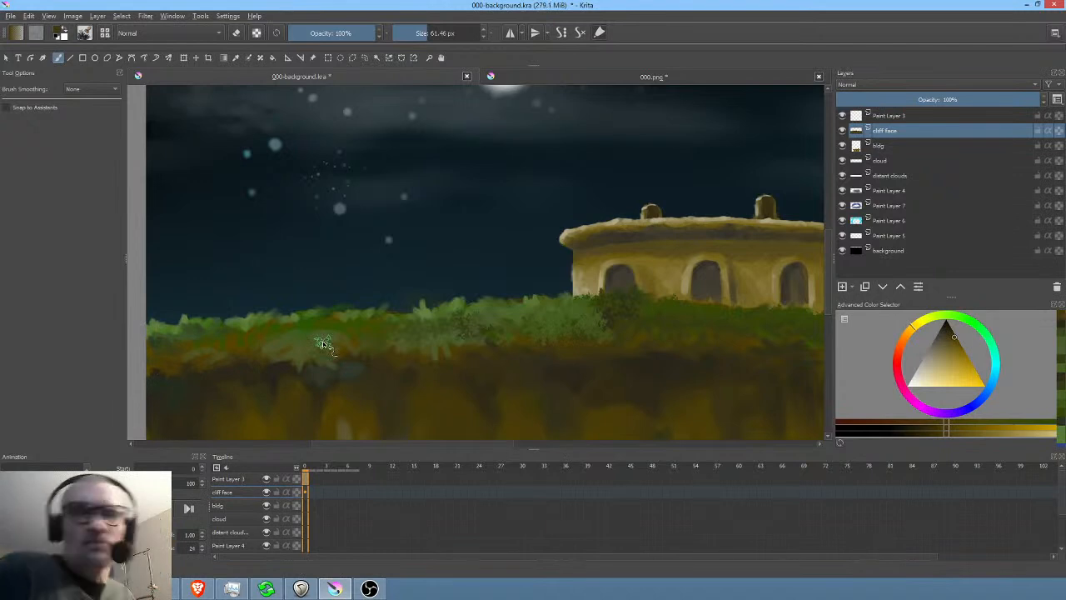
{"action": "left_click_drag", "start_coordinate": [531, 335], "coordinate": [542, 302]}
{"action": "left_click", "coordinate": [400, 309], "text": "ctrl"}
{"action": "key", "text": "bracketleft"}
{"action": "key", "text": "bracketleft"}
{"action": "key", "text": "bracketleft"}
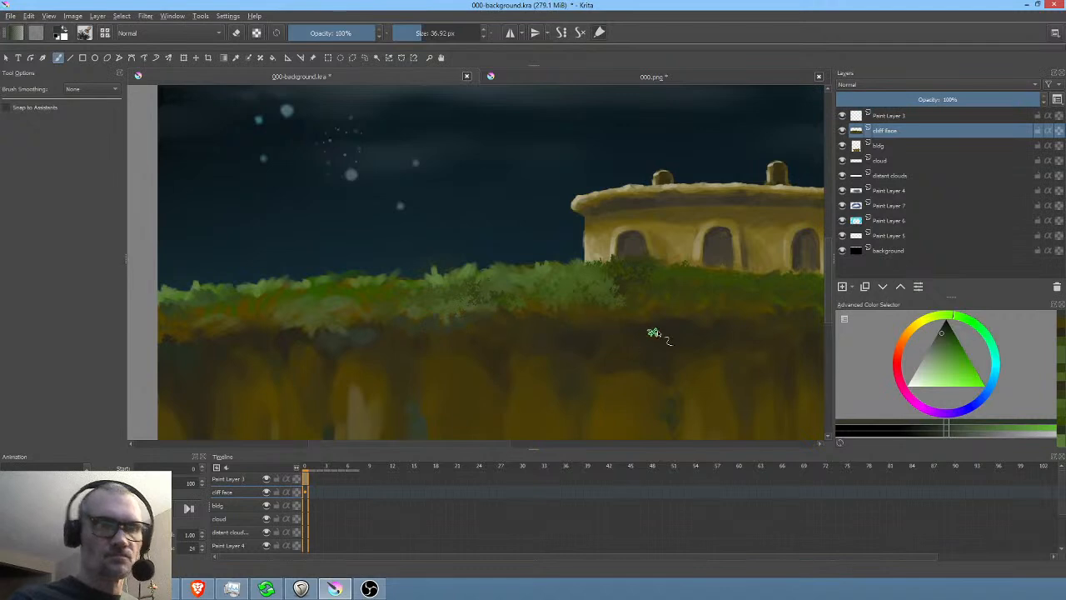
{"action": "left_click_drag", "start_coordinate": [649, 333], "coordinate": [425, 342]}
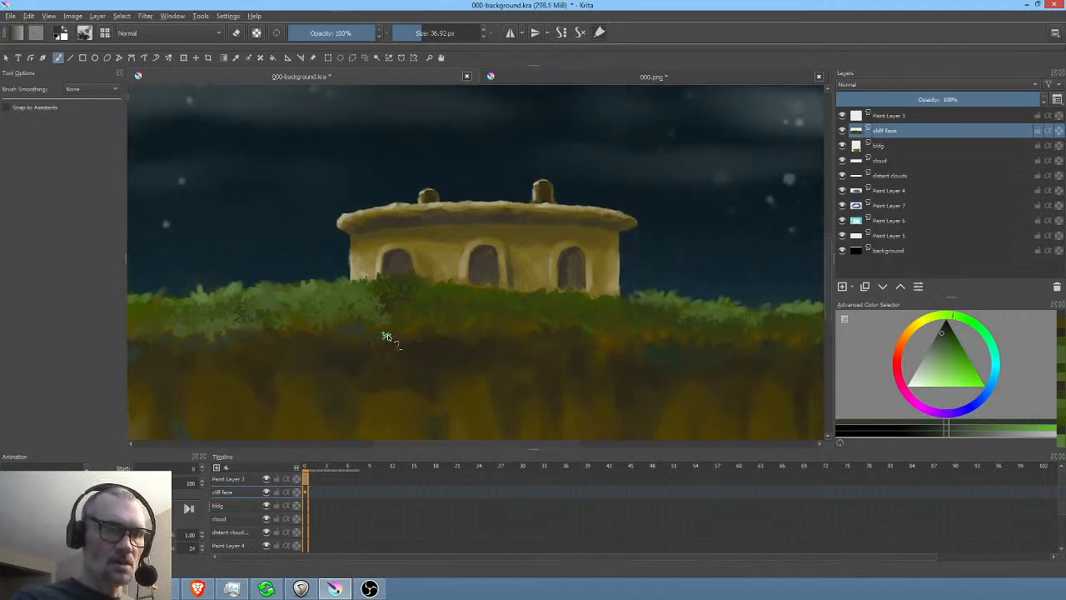
{"action": "left_click_drag", "start_coordinate": [666, 354], "coordinate": [736, 336]}
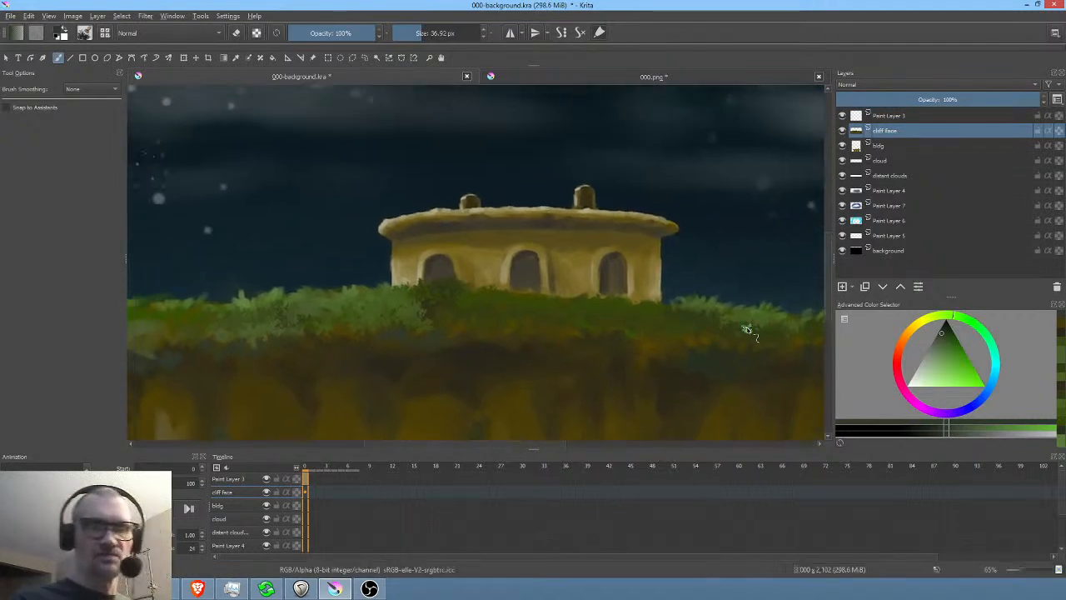
- Pick a darker green and stipple shadow along the underside of the grass, working toward the right end of the cliff
{"action": "left_click", "coordinate": [946, 327]}
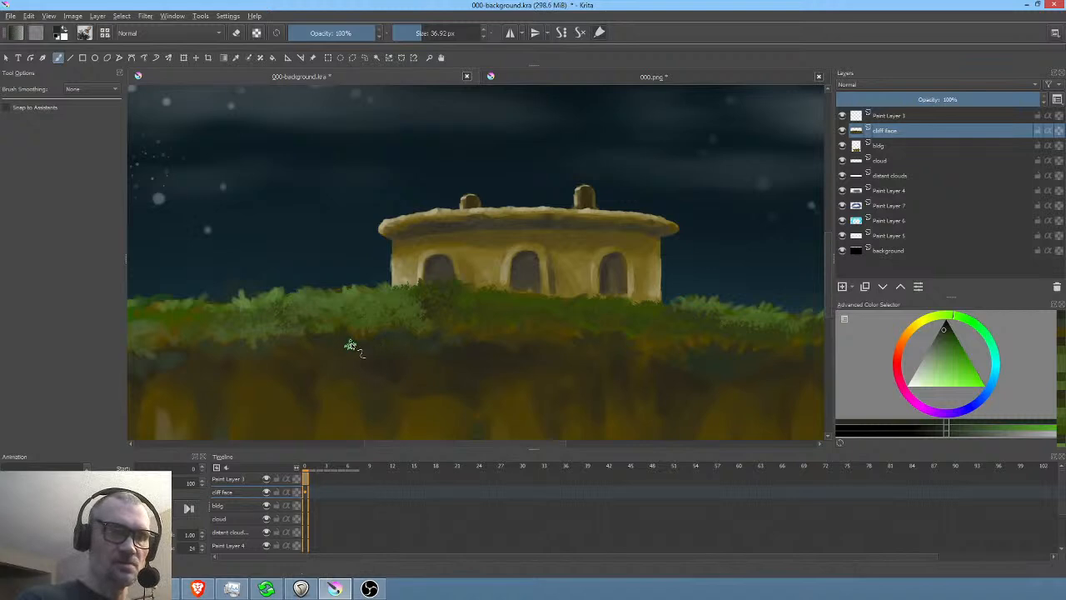
{"action": "left_click_drag", "start_coordinate": [572, 334], "coordinate": [492, 351]}
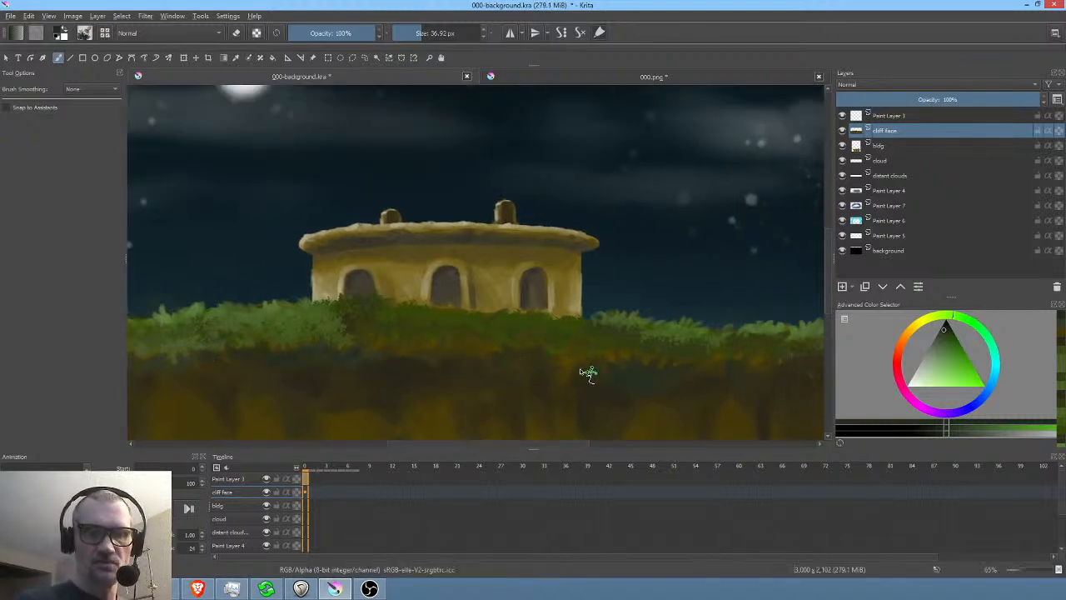
{"action": "mouse_move", "coordinate": [597, 380]}
{"action": "left_mouse_down"}
{"action": "mouse_move", "coordinate": [547, 376]}
{"action": "mouse_move", "coordinate": [445, 305]}
{"action": "left_mouse_up"}
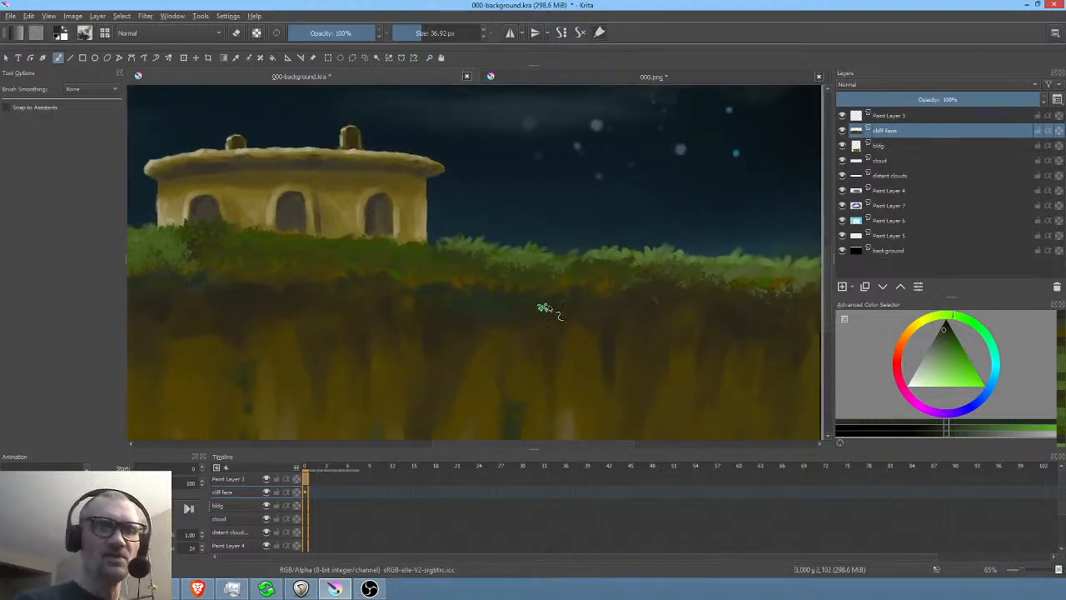
{"action": "left_click_drag", "start_coordinate": [685, 305], "coordinate": [523, 312]}
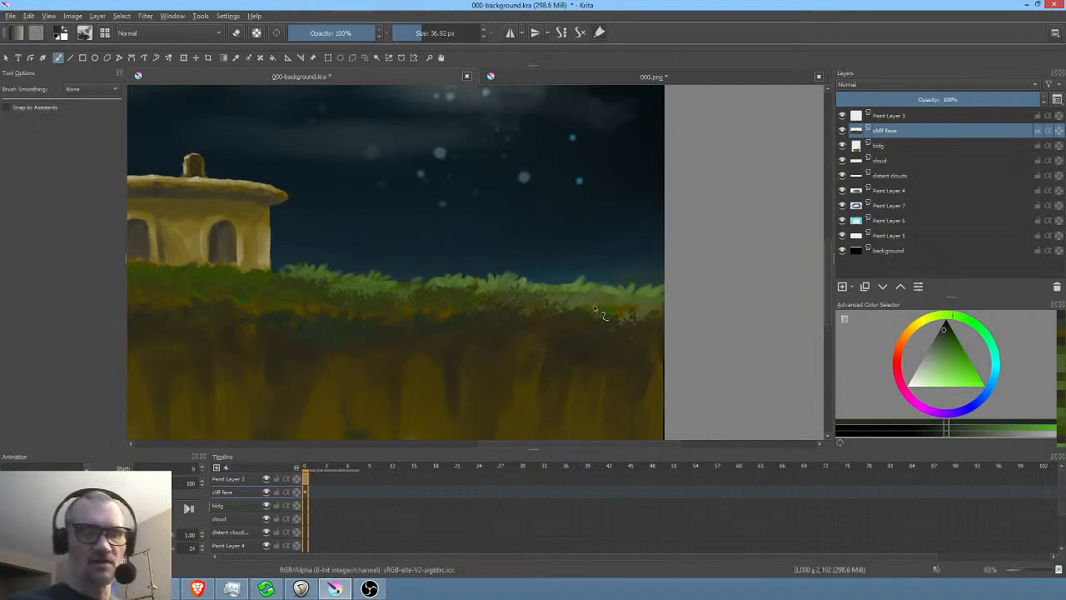
- Sample olive and light greens, enlarge the brush to about 119 px and stipple leafy tufts over the grass at the cliff's right end
{"action": "left_click", "coordinate": [591, 306], "text": "ctrl"}
{"action": "left_click_drag", "start_coordinate": [568, 309], "coordinate": [656, 315]}
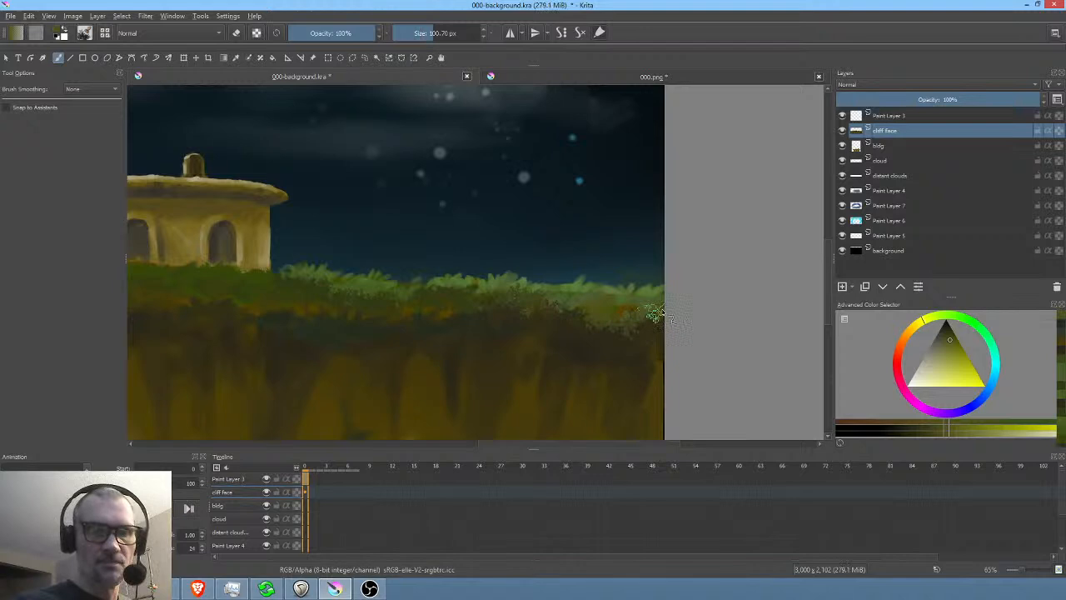
{"action": "left_click", "coordinate": [578, 285], "text": "ctrl"}
{"action": "mouse_move", "coordinate": [580, 286]}
{"action": "left_mouse_down"}
{"action": "mouse_move", "coordinate": [640, 299]}
{"action": "mouse_move", "coordinate": [573, 294]}
{"action": "mouse_move", "coordinate": [638, 292]}
{"action": "mouse_move", "coordinate": [670, 305]}
{"action": "left_mouse_up"}
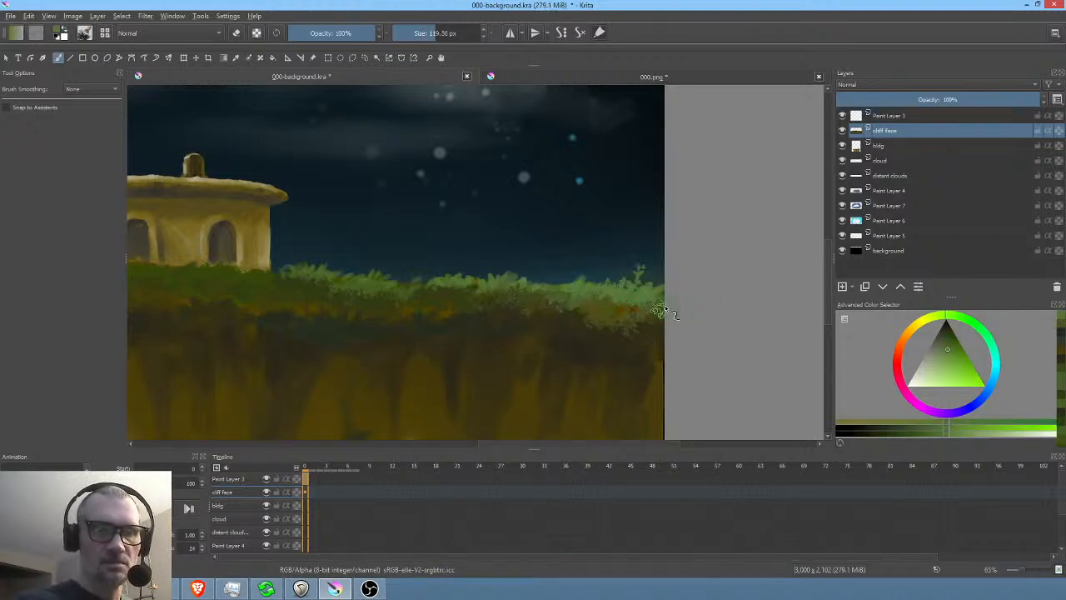
- Stipple the light green leaf texture along the grass crest at the far left end of the cliff
{"action": "scroll", "coordinate": [630, 314], "scroll_direction": "left", "scroll_amount": 10}
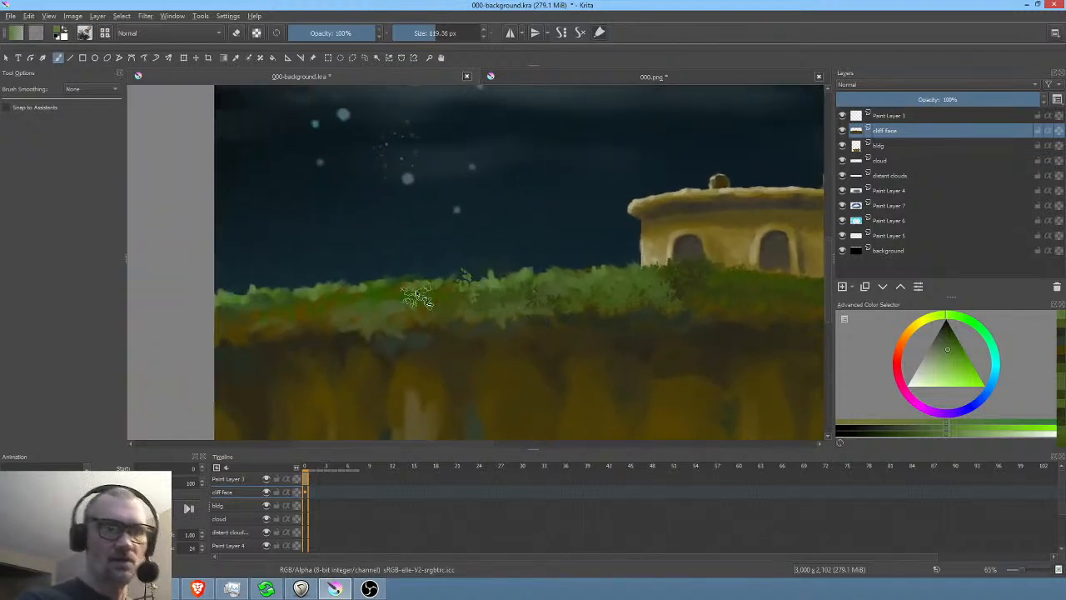
{"action": "left_click", "coordinate": [268, 287]}
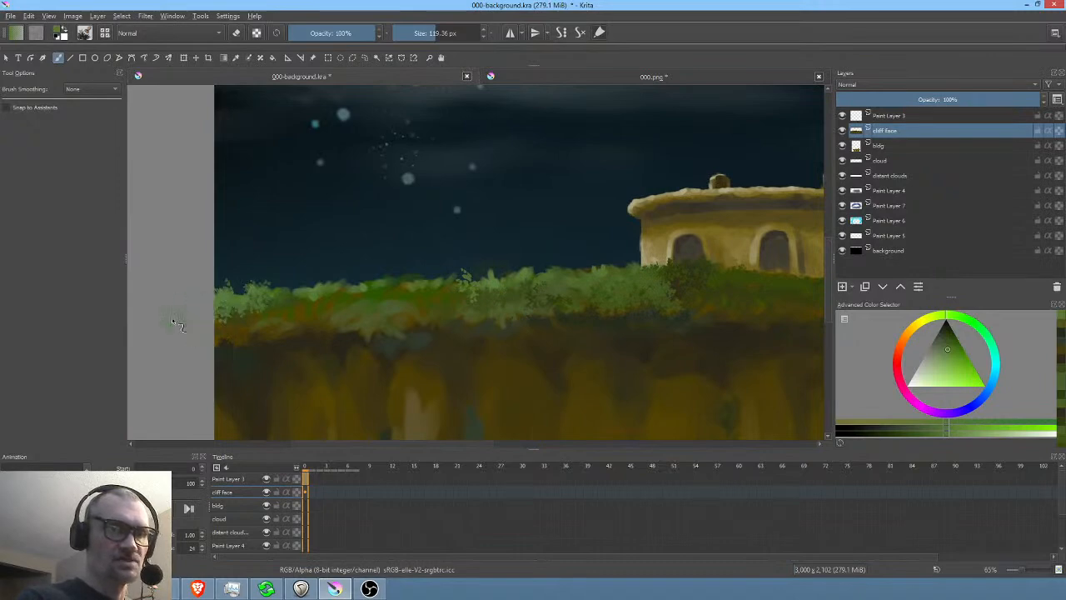
{"action": "left_click_drag", "start_coordinate": [564, 317], "coordinate": [419, 314]}
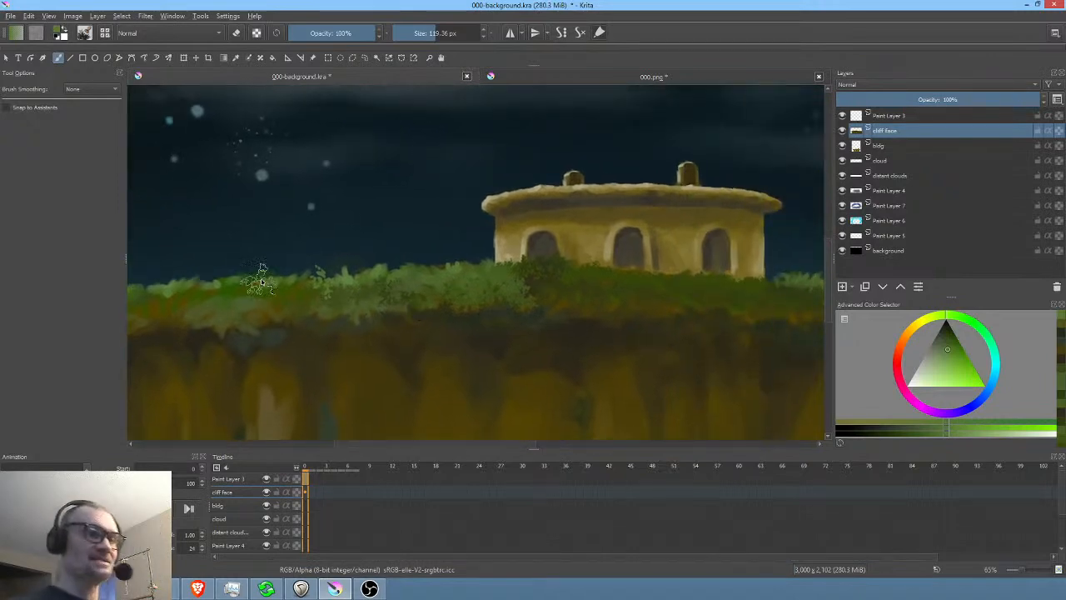
- Sample darker olive greens from the grass around the house and stipple foliage below the house and to its right
{"action": "scroll", "coordinate": [516, 379], "scroll_direction": "down", "scroll_amount": 3}
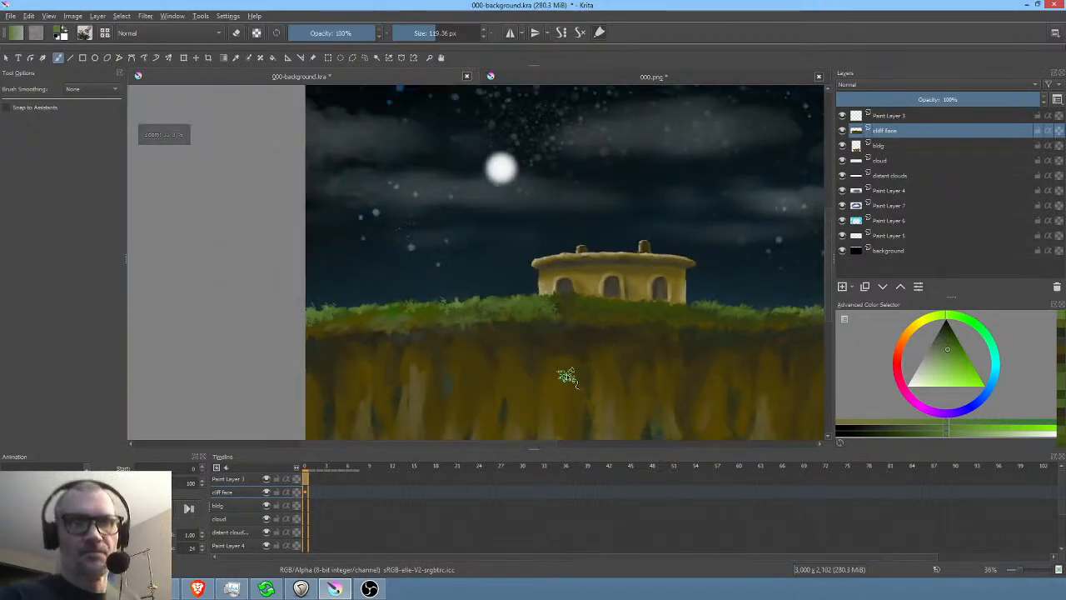
{"action": "left_click", "coordinate": [573, 299], "text": "ctrl"}
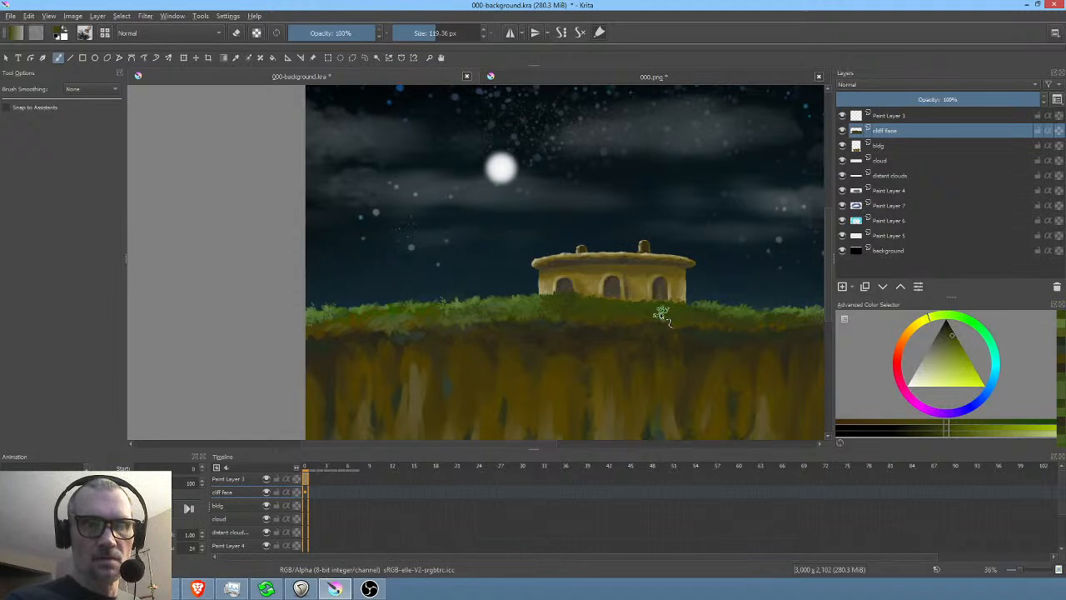
{"action": "left_click_drag", "start_coordinate": [652, 311], "coordinate": [757, 320]}
{"action": "left_click", "coordinate": [542, 315], "text": "ctrl"}
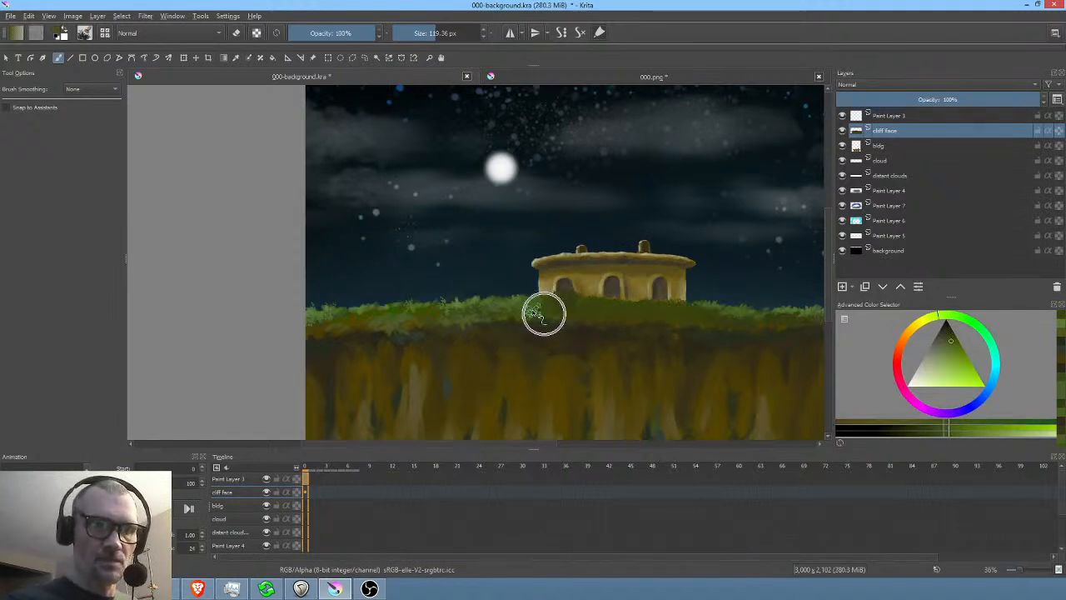
{"action": "left_click_drag", "start_coordinate": [780, 350], "coordinate": [625, 318]}
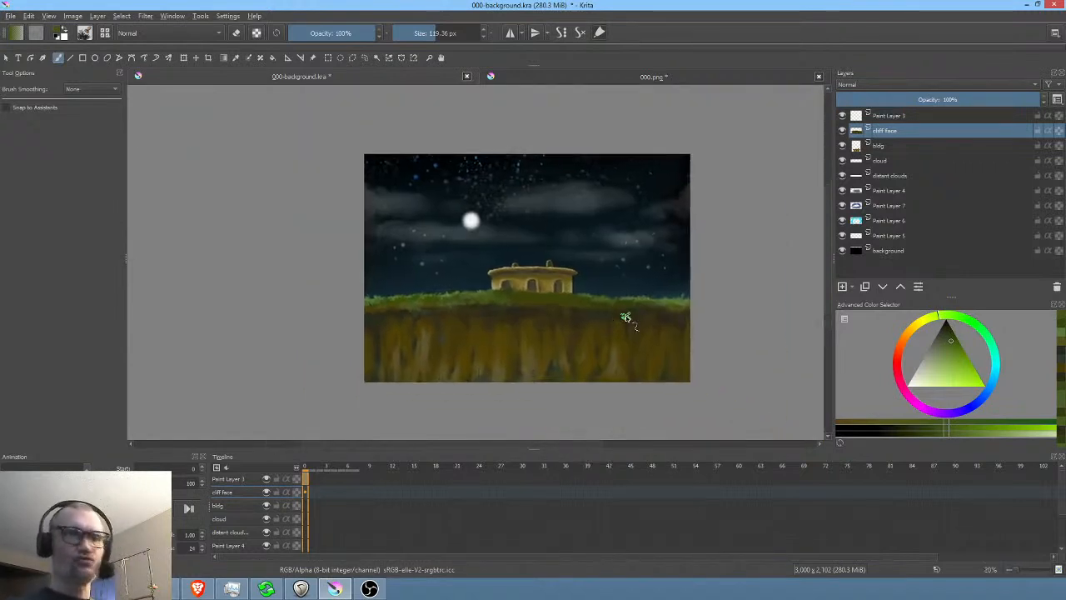
- Reduce the brush to about 65 px and stipple olive green foliage along the base of the house
{"action": "key", "text": "1"}
{"action": "left_click_drag", "start_coordinate": [714, 305], "coordinate": [523, 258]}
{"action": "key", "text": "bracketleft"}
{"action": "key", "text": "bracketleft"}
{"action": "key", "text": "bracketleft"}
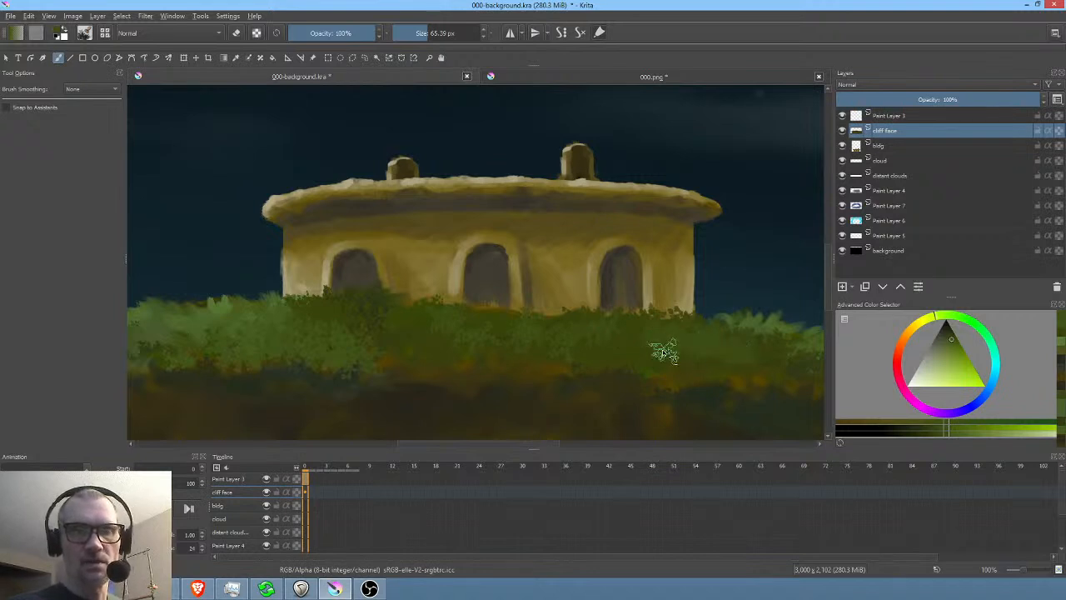
{"action": "scroll", "coordinate": [547, 335], "scroll_direction": "down", "scroll_amount": 1}
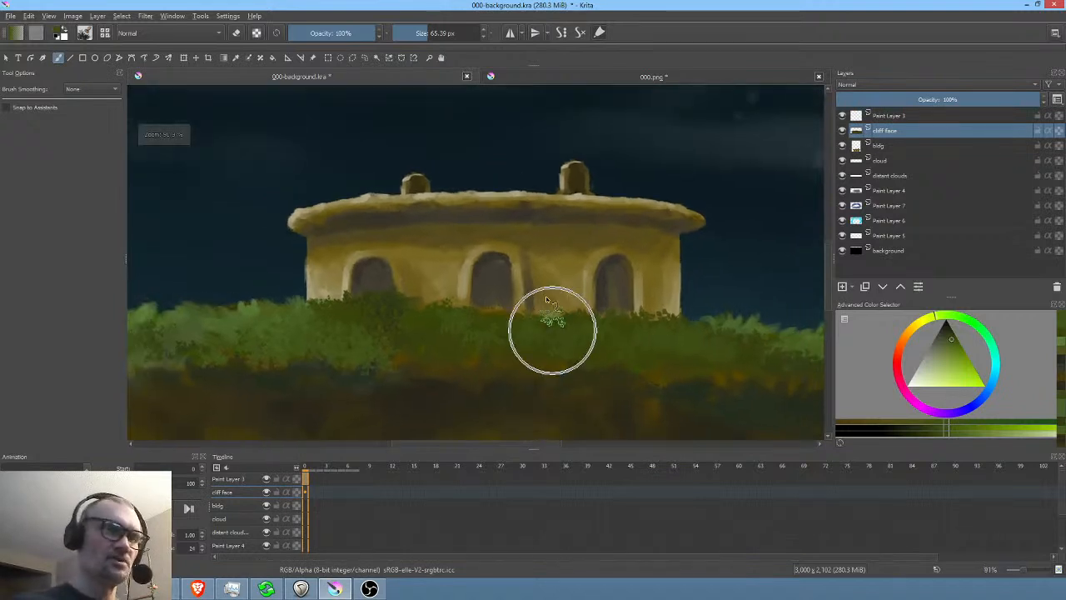
- Toggle the house layer's visibility off and on, make the bldg layer active and switch to a different brush preset at 60 px
{"action": "left_click", "coordinate": [842, 145]}
{"action": "left_click", "coordinate": [842, 145]}
{"action": "left_click", "coordinate": [895, 146]}
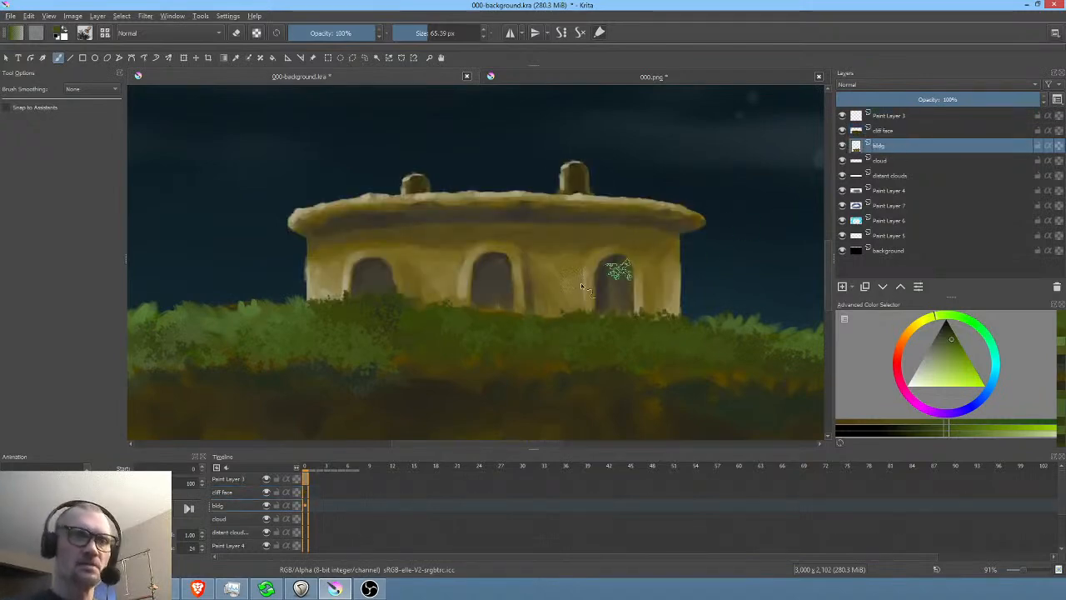
{"action": "right_click", "coordinate": [556, 287]}
{"action": "left_click", "coordinate": [493, 283]}
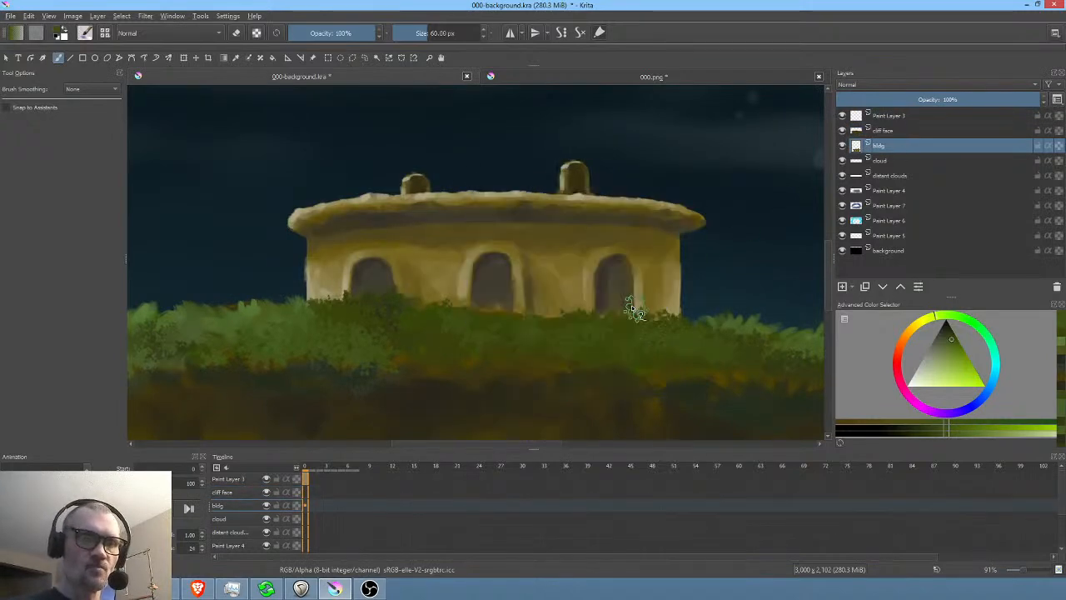
- Shade the arched openings and the underside of the roof on the bldg layer in sampled dark brown, with a brush about 35 px wide
{"action": "left_click", "coordinate": [484, 253], "text": "ctrl"}
{"action": "left_click_drag", "start_coordinate": [491, 281], "coordinate": [473, 312], "text": "shift"}
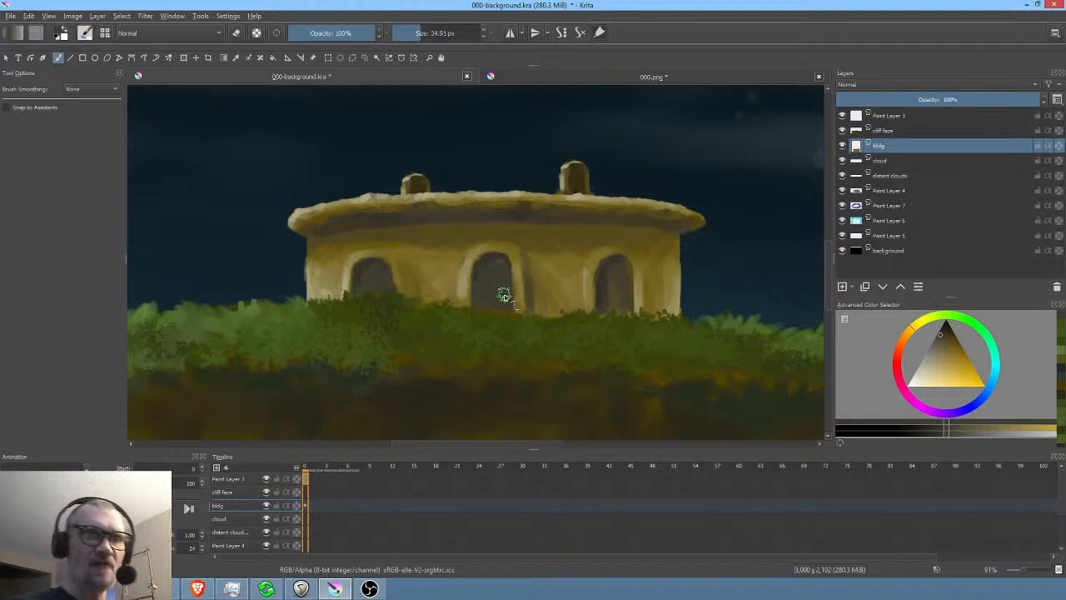
{"action": "left_click", "coordinate": [842, 145]}
{"action": "left_click", "coordinate": [842, 145]}
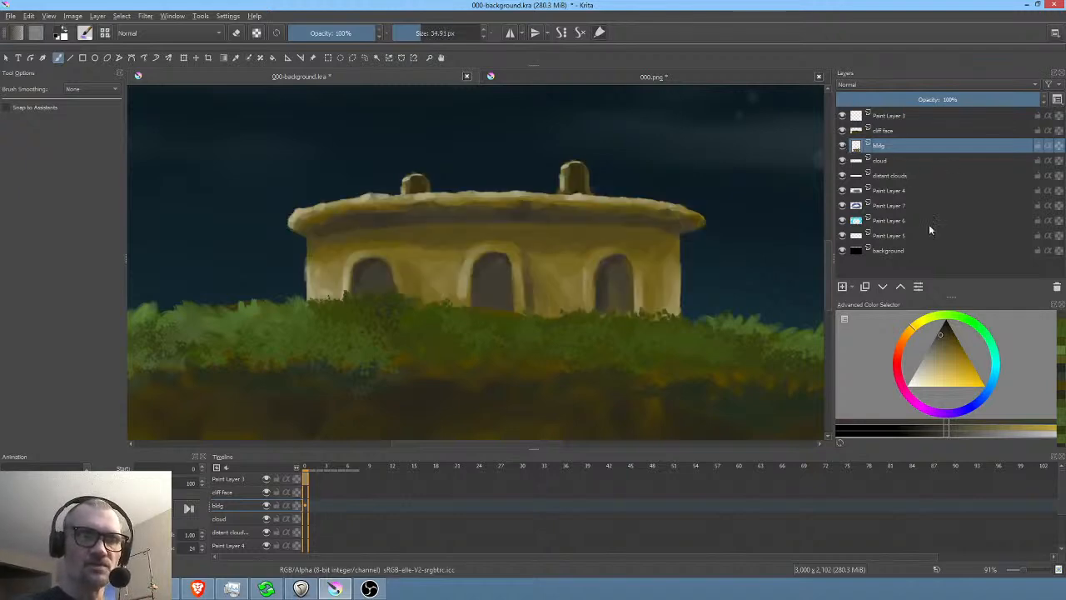
{"action": "left_click", "coordinate": [943, 333]}
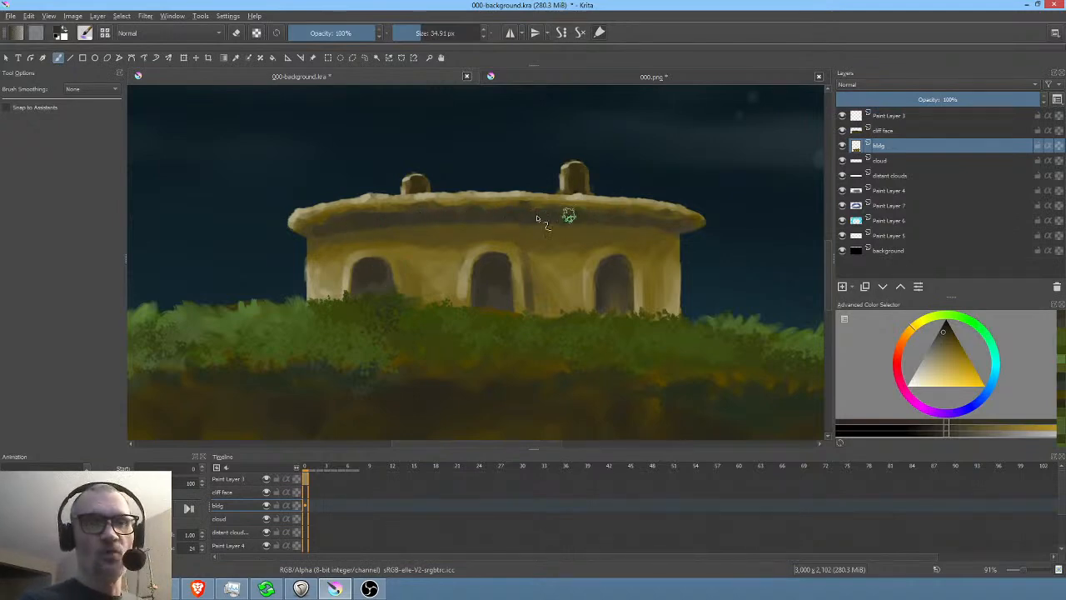
- Touch up the building's walls and arch frames with tan tones sampled from the wall, and save the painting
{"action": "left_click", "coordinate": [417, 237], "text": "ctrl"}
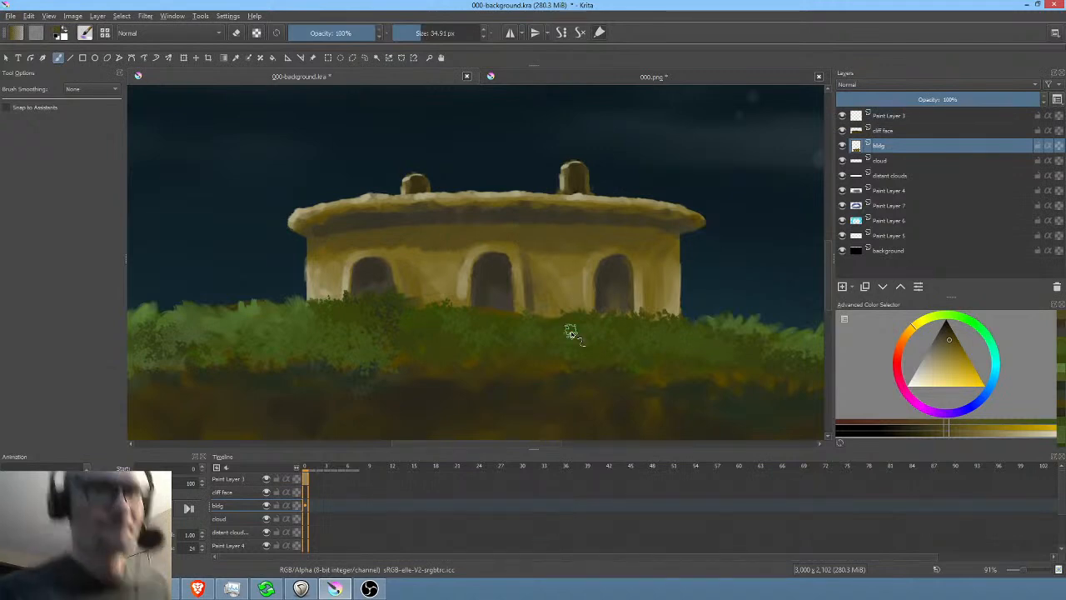
{"action": "left_click", "coordinate": [594, 258], "text": "ctrl"}
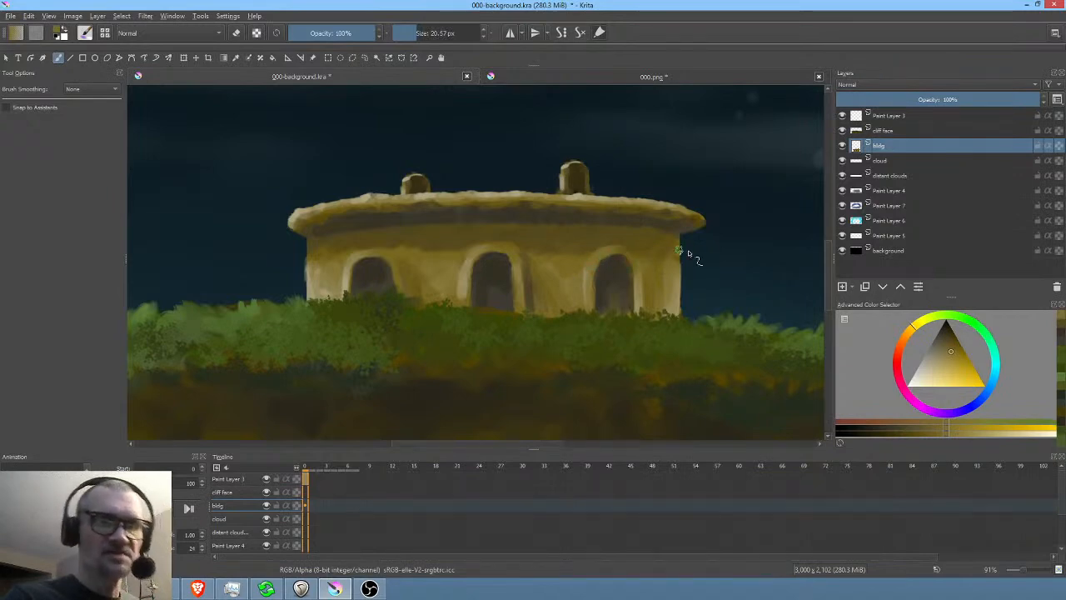
{"action": "left_click", "coordinate": [464, 275], "text": "ctrl"}
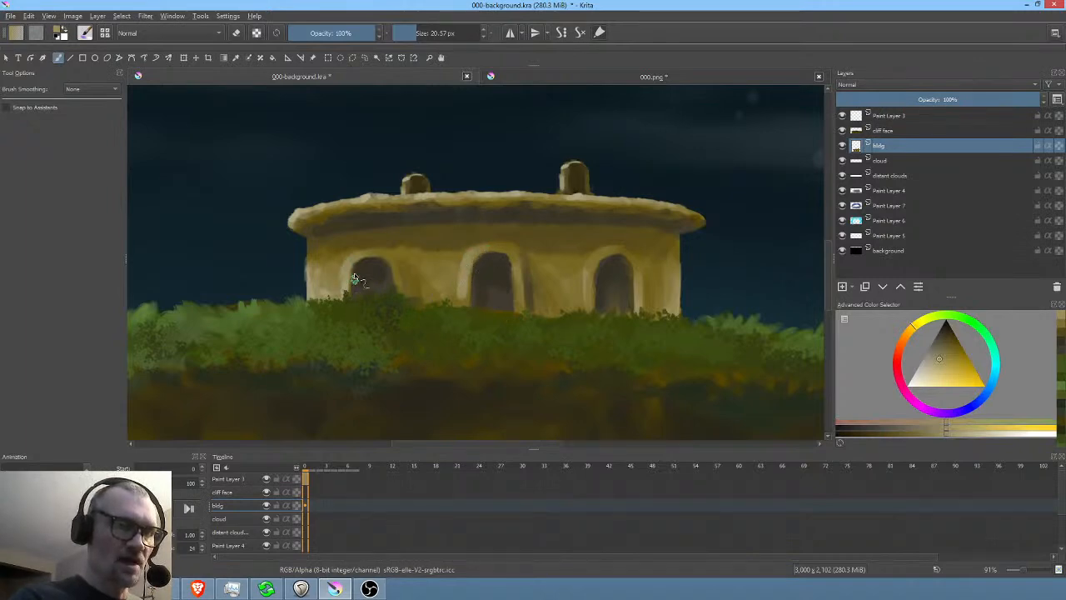
{"action": "left_click_drag", "start_coordinate": [362, 266], "coordinate": [343, 295]}
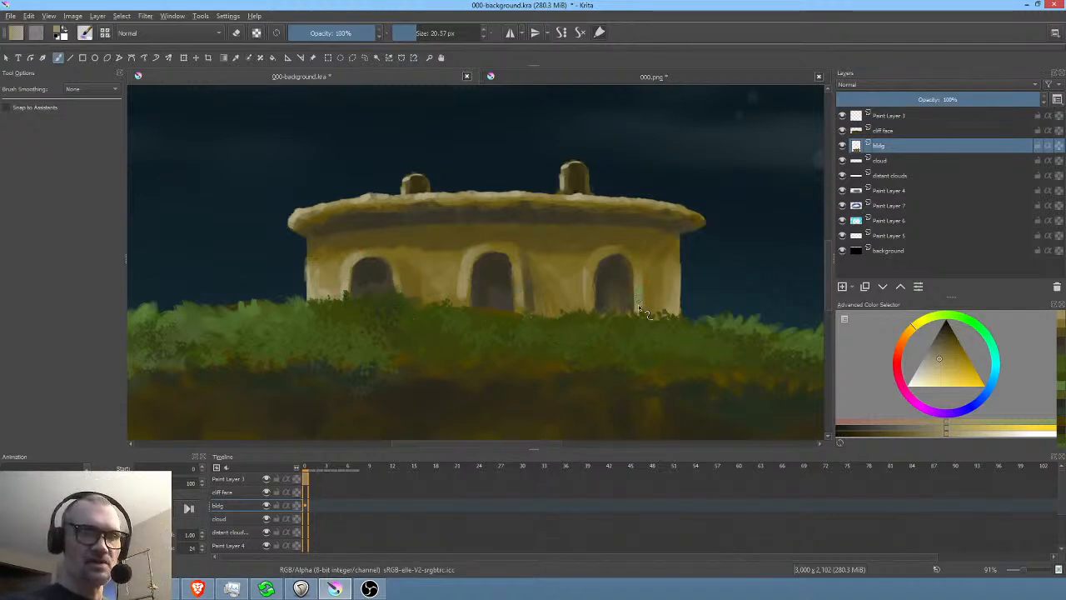
{"action": "left_click", "coordinate": [573, 290], "text": "ctrl"}
{"action": "left_click_drag", "start_coordinate": [573, 290], "coordinate": [585, 289]}
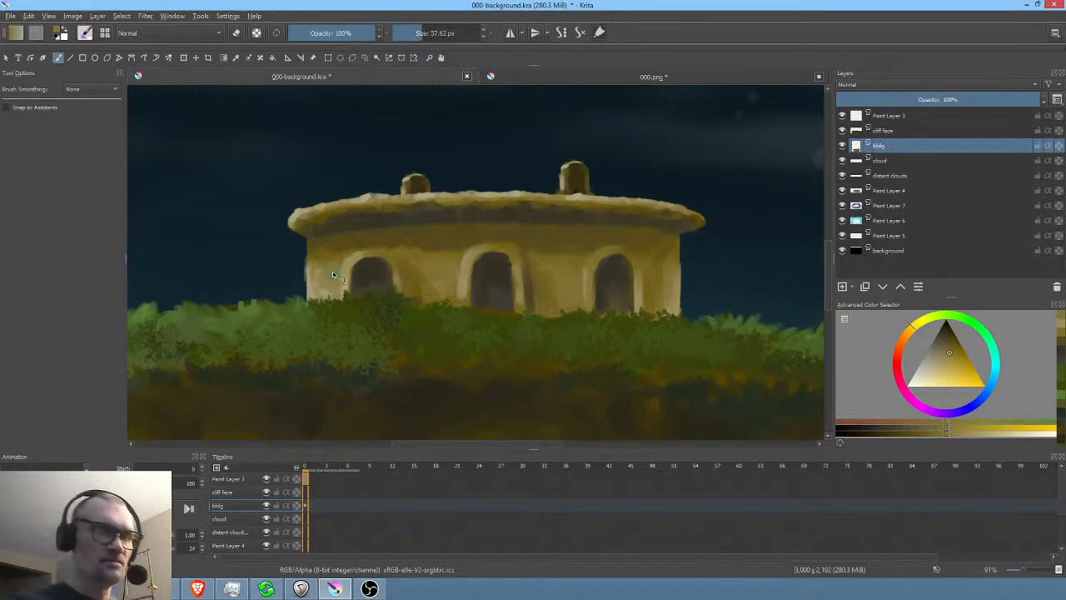
{"action": "key", "text": "2"}
{"action": "key", "text": "ctrl+s"}
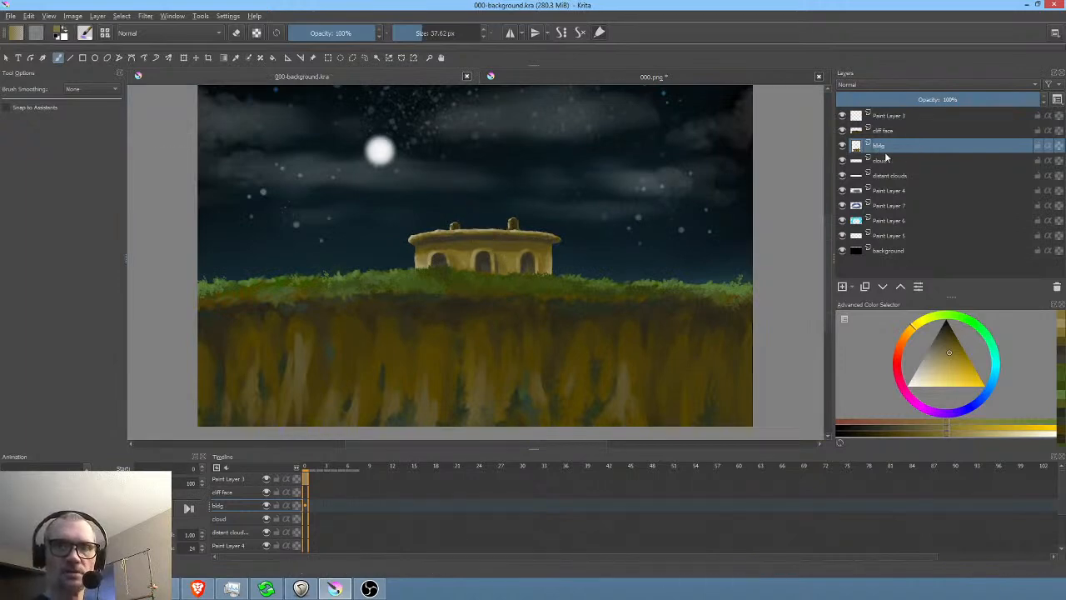
- Add a paint layer named "smoke" and place it directly beneath the bldg layer
{"action": "left_click", "coordinate": [841, 285]}
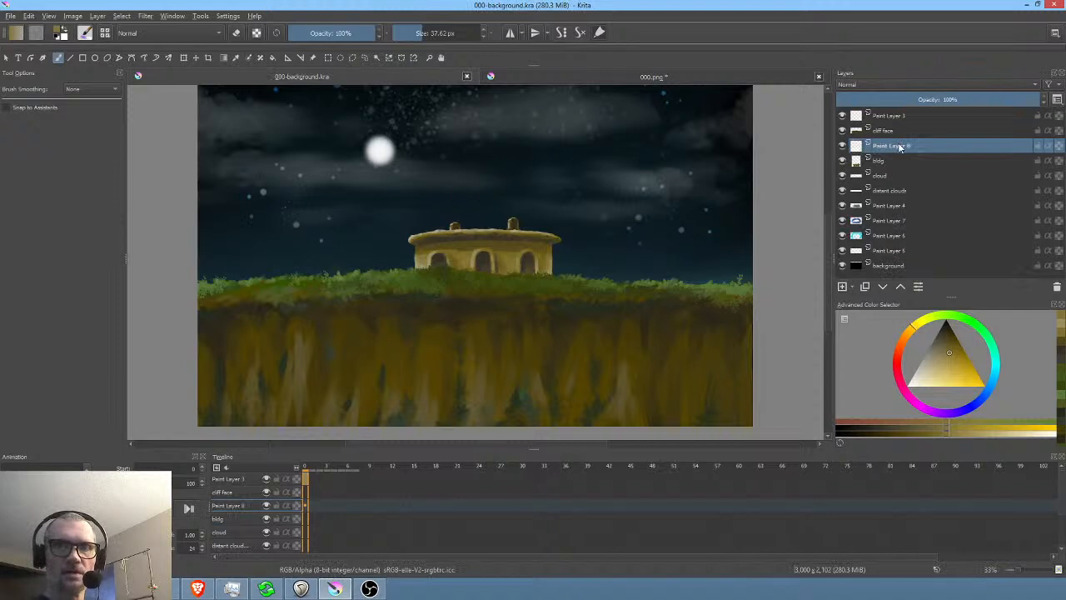
{"action": "double_click", "coordinate": [899, 148]}
{"action": "key", "text": "BackSpace"}
{"action": "type", "text": "sm"}
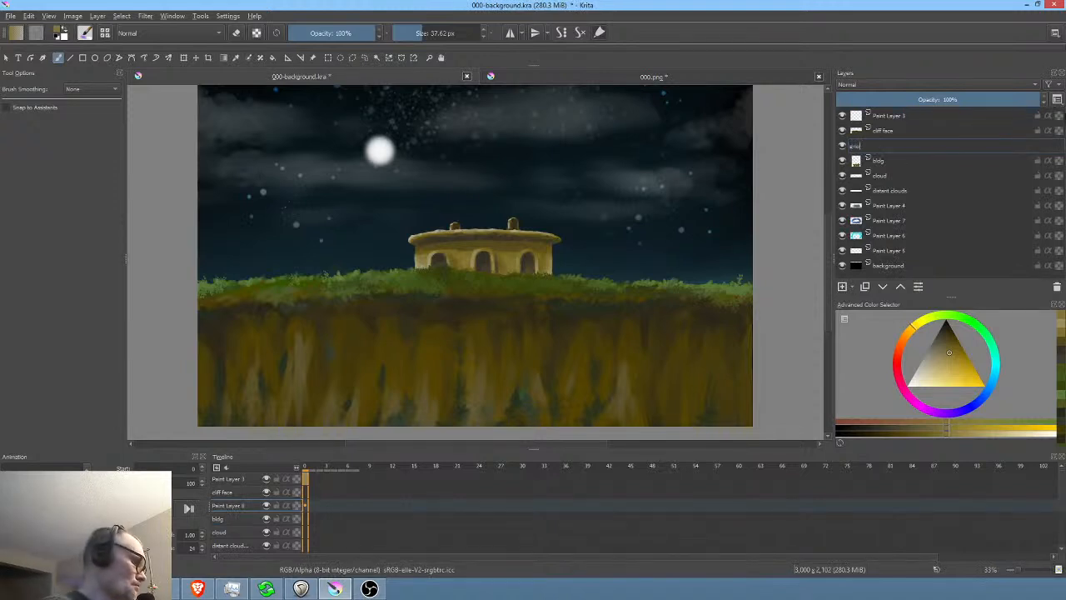
{"action": "type", "text": "oke"}
{"action": "key", "text": "Return"}
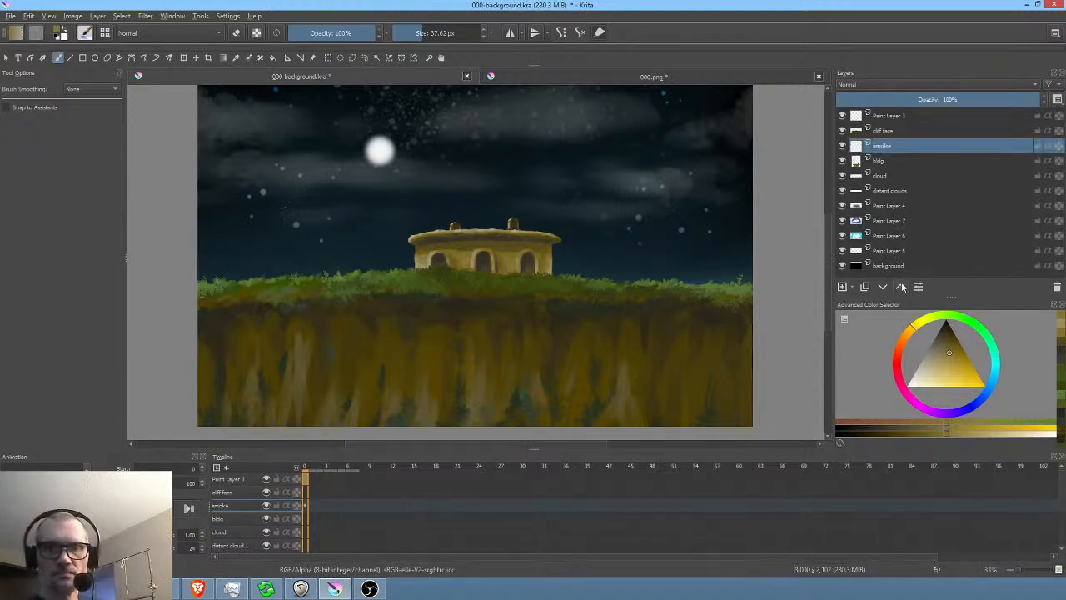
{"action": "left_click", "coordinate": [885, 286]}
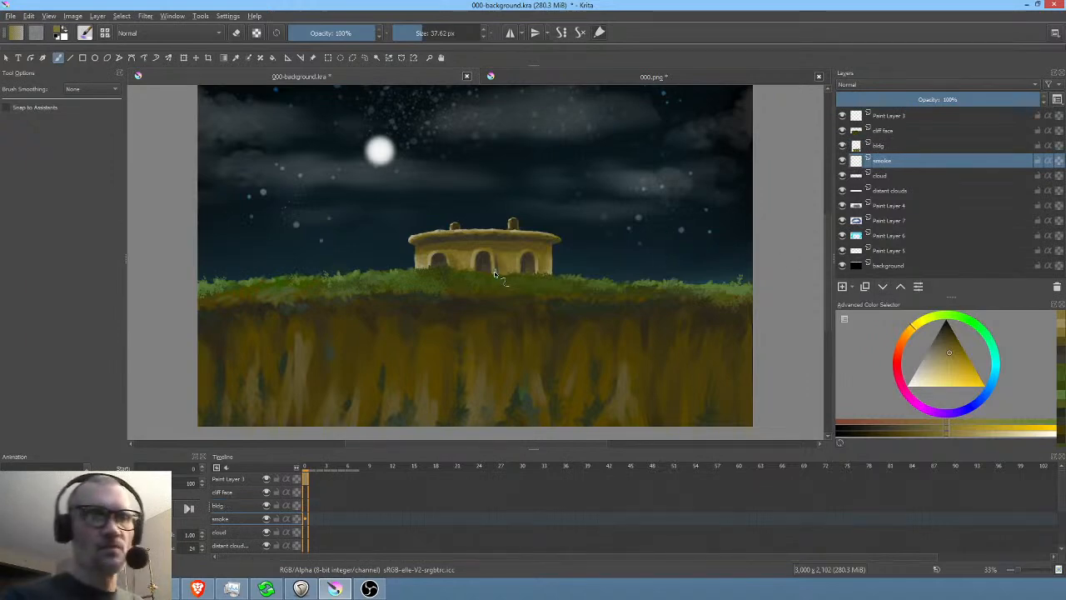
- Paint a billowing light gray smoke column rising from the taller chimney with a cloud-textured brush on the smoke layer
{"action": "scroll", "coordinate": [500, 250], "scroll_direction": "up", "scroll_amount": 3}
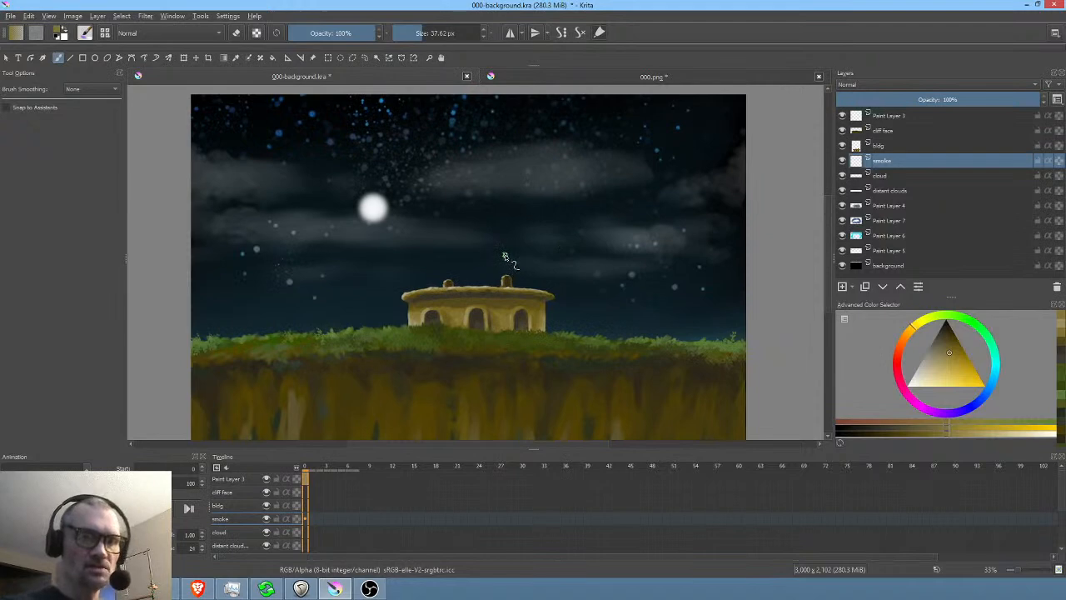
{"action": "right_click", "coordinate": [537, 229]}
{"action": "left_click", "coordinate": [576, 297]}
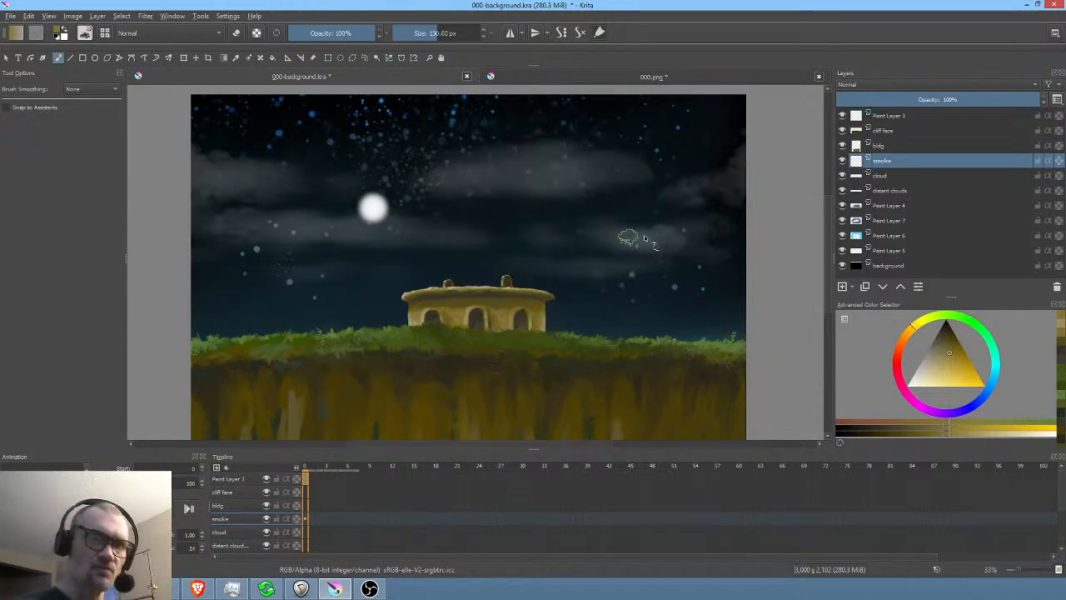
{"action": "left_click_drag", "start_coordinate": [906, 392], "coordinate": [916, 368]}
{"action": "mouse_move", "coordinate": [509, 259]}
{"action": "left_mouse_down"}
{"action": "mouse_move", "coordinate": [481, 282]}
{"action": "mouse_move", "coordinate": [515, 259]}
{"action": "mouse_move", "coordinate": [510, 268]}
{"action": "mouse_move", "coordinate": [530, 225]}
{"action": "left_mouse_up"}
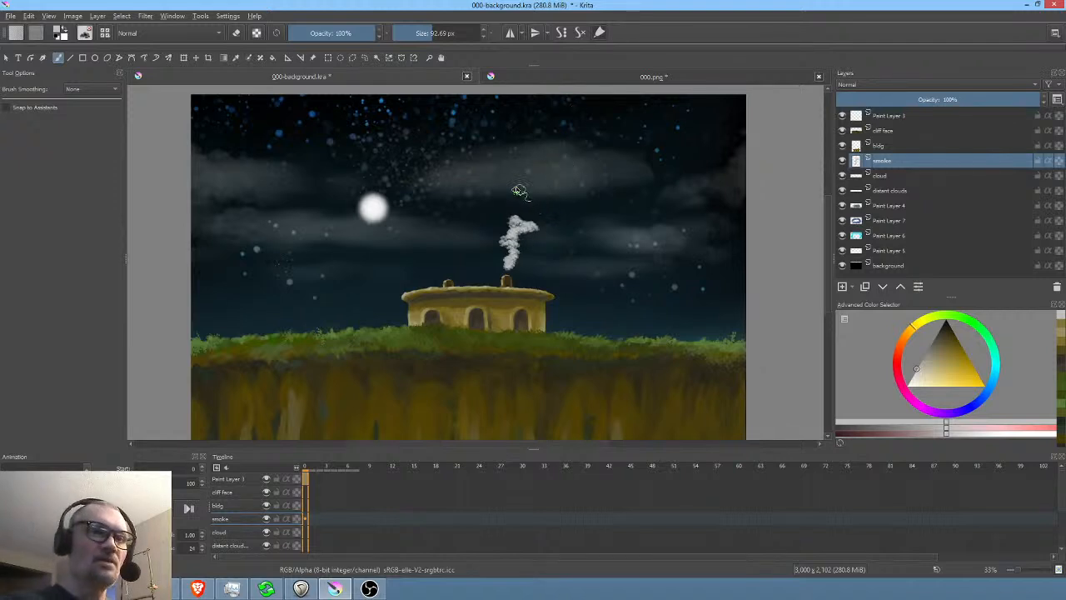
{"action": "mouse_move", "coordinate": [520, 225]}
{"action": "left_mouse_down"}
{"action": "mouse_move", "coordinate": [570, 225]}
{"action": "mouse_move", "coordinate": [518, 214]}
{"action": "mouse_move", "coordinate": [521, 185]}
{"action": "left_mouse_up"}
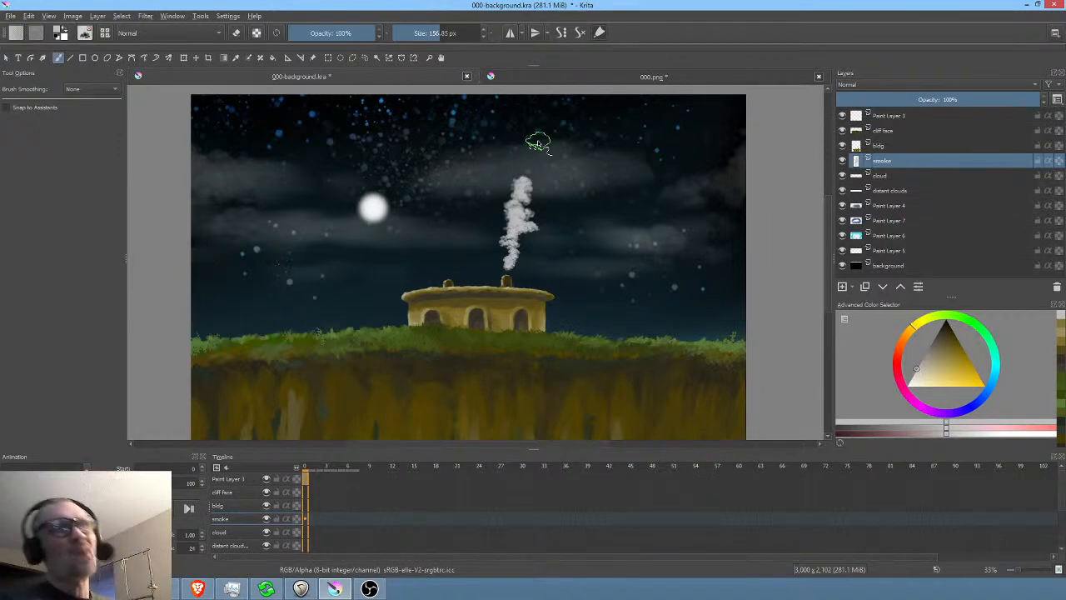
- Extend the smoke column up to the canvas's upper edge and trim its ragged sides in eraser mode
{"action": "mouse_move", "coordinate": [519, 138]}
{"action": "left_mouse_down"}
{"action": "mouse_move", "coordinate": [510, 179]}
{"action": "mouse_move", "coordinate": [518, 157]}
{"action": "left_mouse_up"}
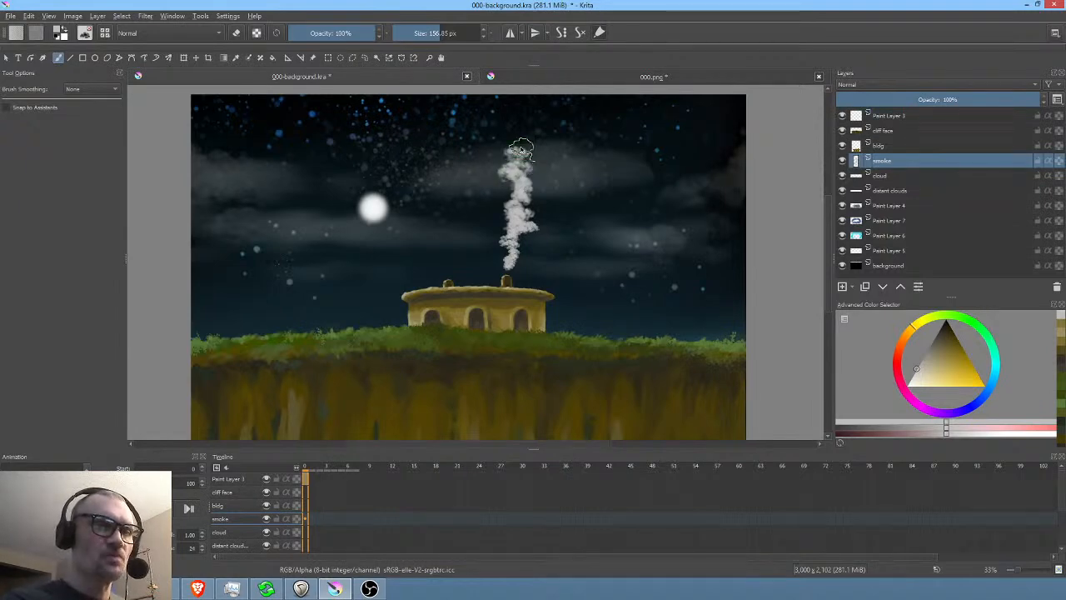
{"action": "mouse_move", "coordinate": [552, 109]}
{"action": "left_mouse_down"}
{"action": "mouse_move", "coordinate": [533, 171]}
{"action": "mouse_move", "coordinate": [539, 188]}
{"action": "left_mouse_up"}
{"action": "key", "text": "bracketleft"}
{"action": "key", "text": "bracketleft"}
{"action": "key", "text": "bracketleft"}
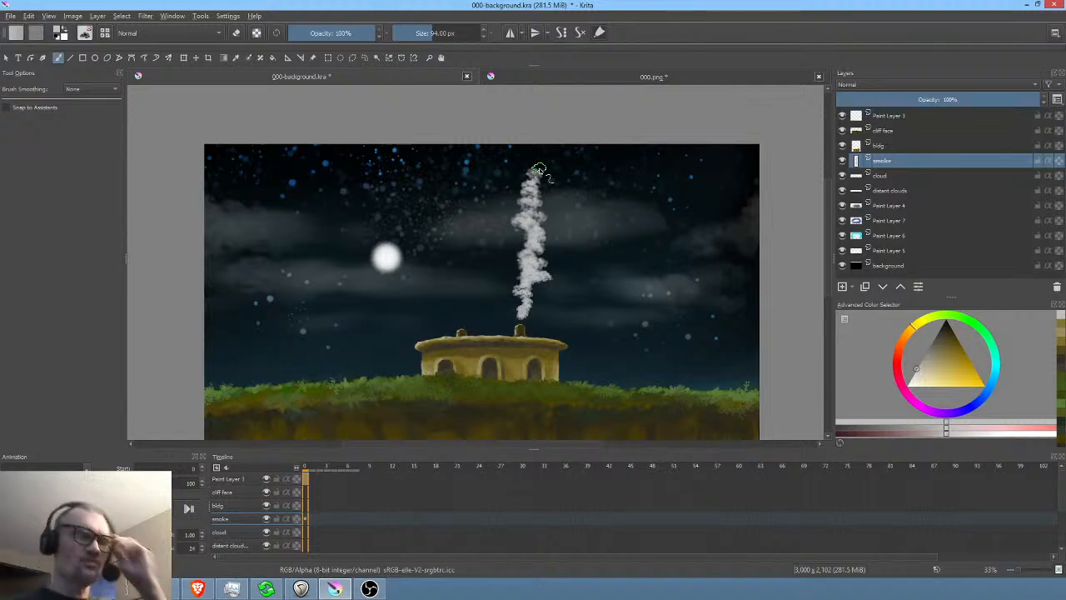
{"action": "mouse_move", "coordinate": [537, 169]}
{"action": "left_mouse_down"}
{"action": "mouse_move", "coordinate": [531, 137]}
{"action": "mouse_move", "coordinate": [533, 149]}
{"action": "left_mouse_up"}
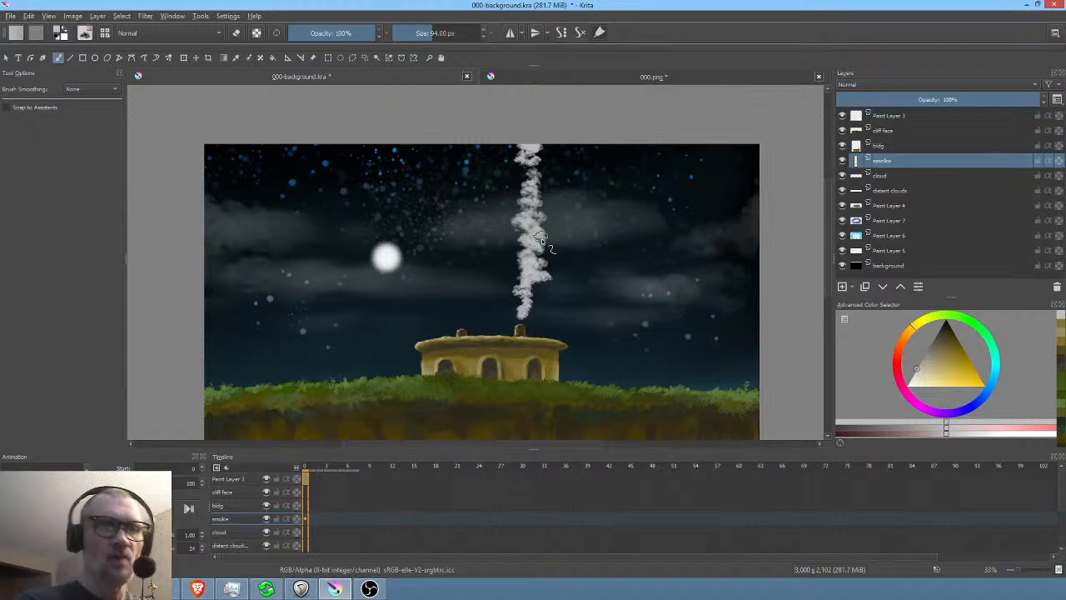
{"action": "key", "text": "e"}
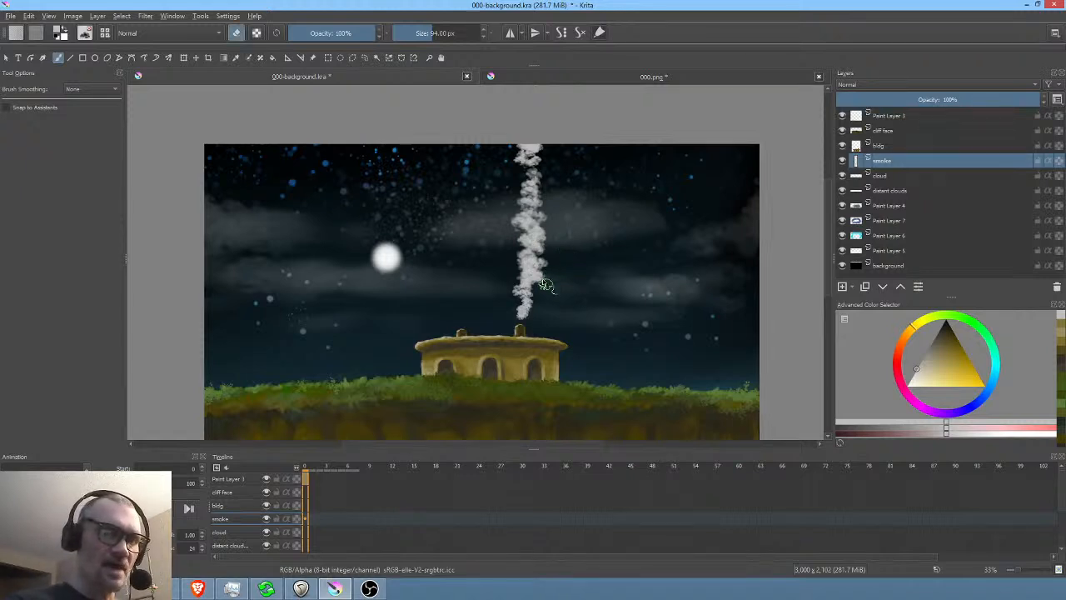
{"action": "left_click_drag", "start_coordinate": [547, 170], "coordinate": [555, 155]}
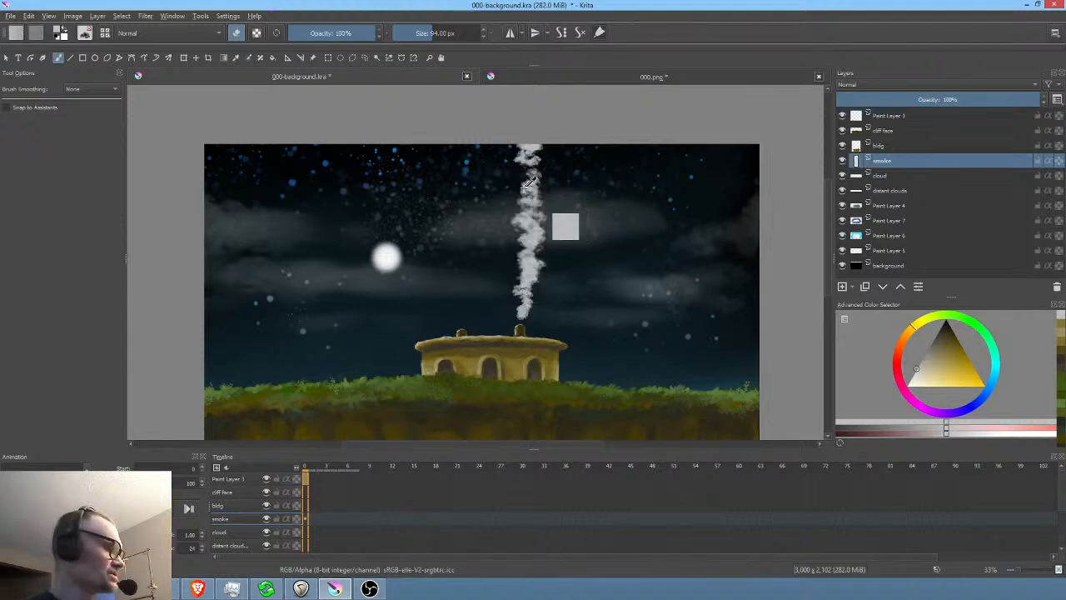
{"action": "left_click", "coordinate": [150, 16]}
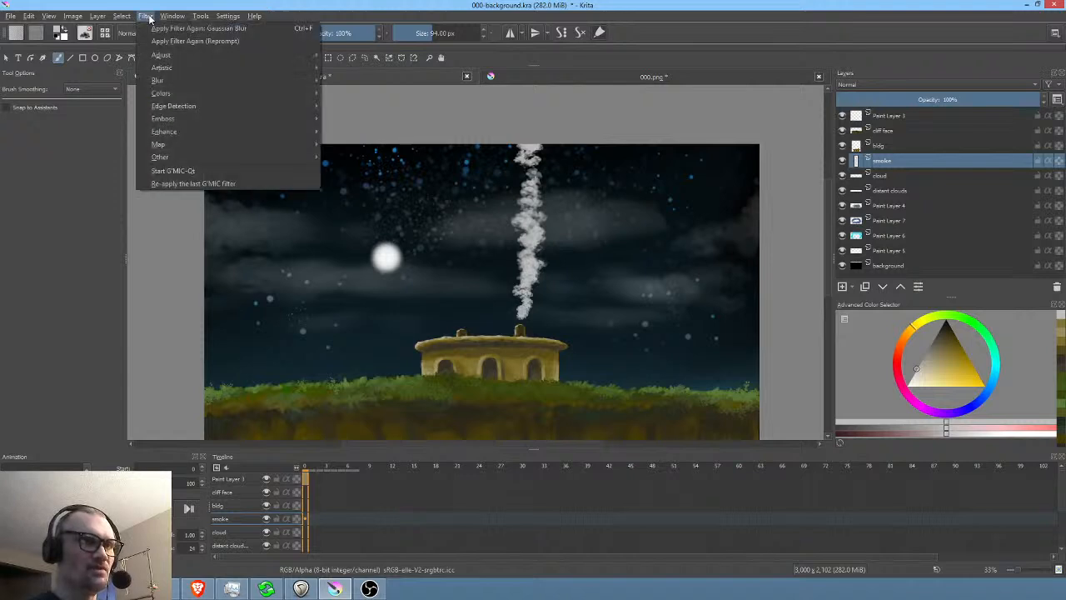
{"action": "mouse_move", "coordinate": [149, 87]}
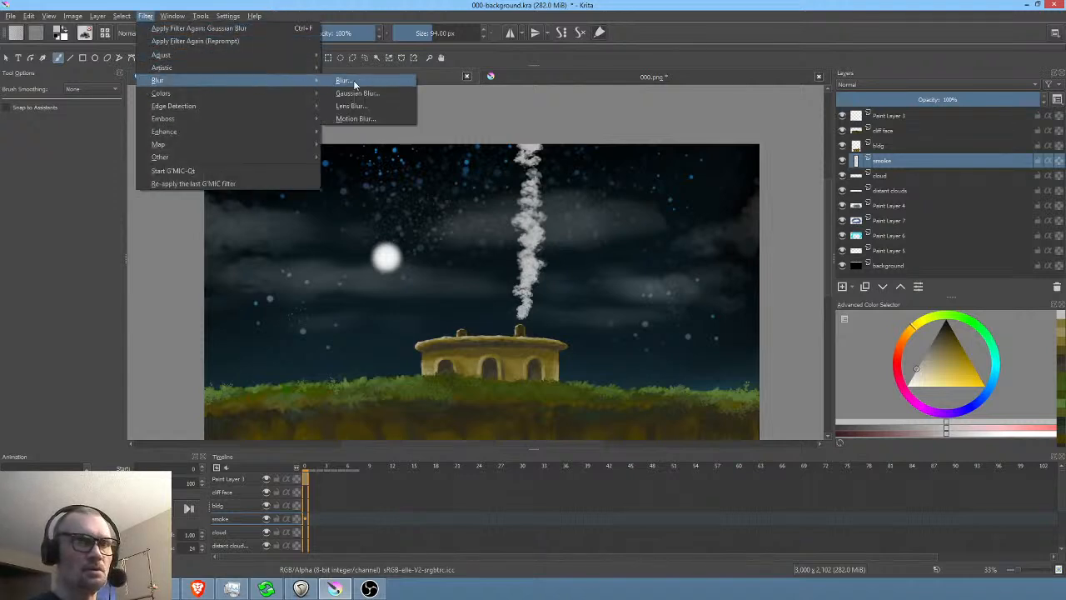
{"action": "left_click", "coordinate": [442, 18]}
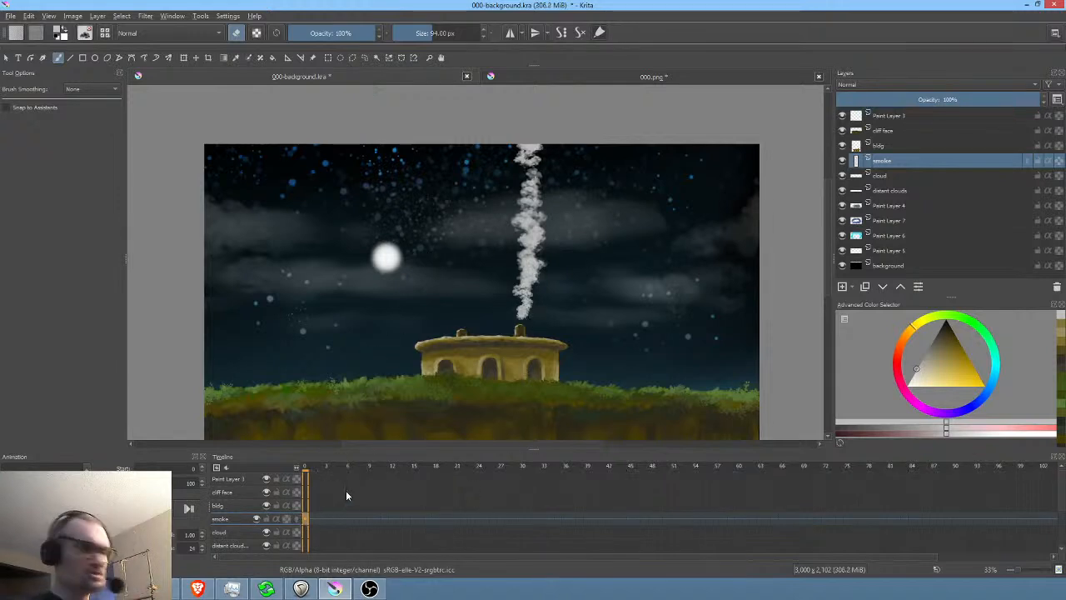
- Set the animation frame rate to 8 and save the file
{"action": "left_click_drag", "start_coordinate": [191, 548], "coordinate": [208, 552]}
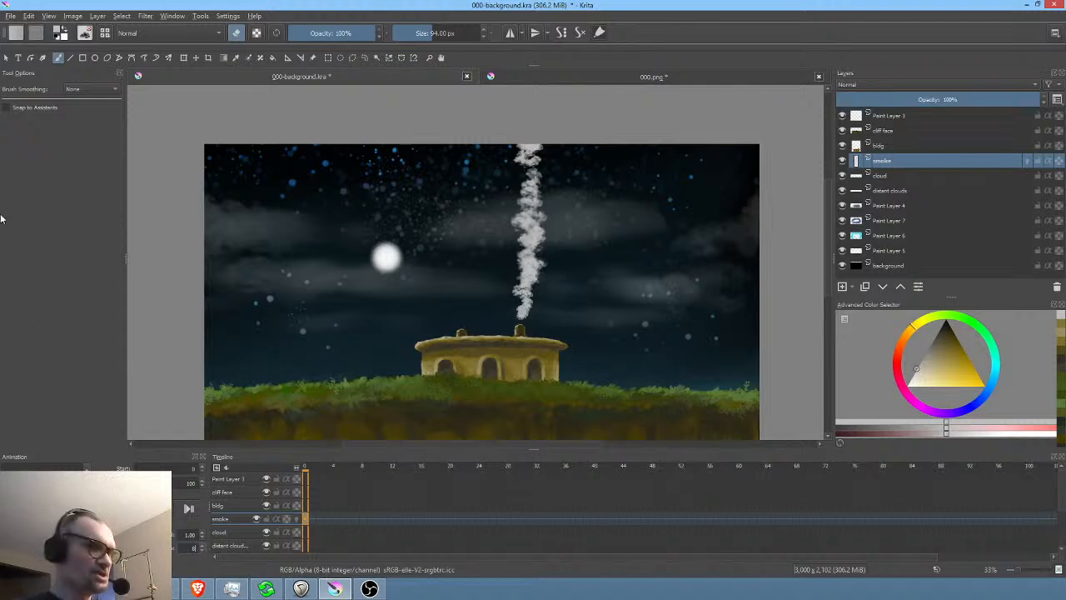
{"action": "left_click", "coordinate": [10, 16]}
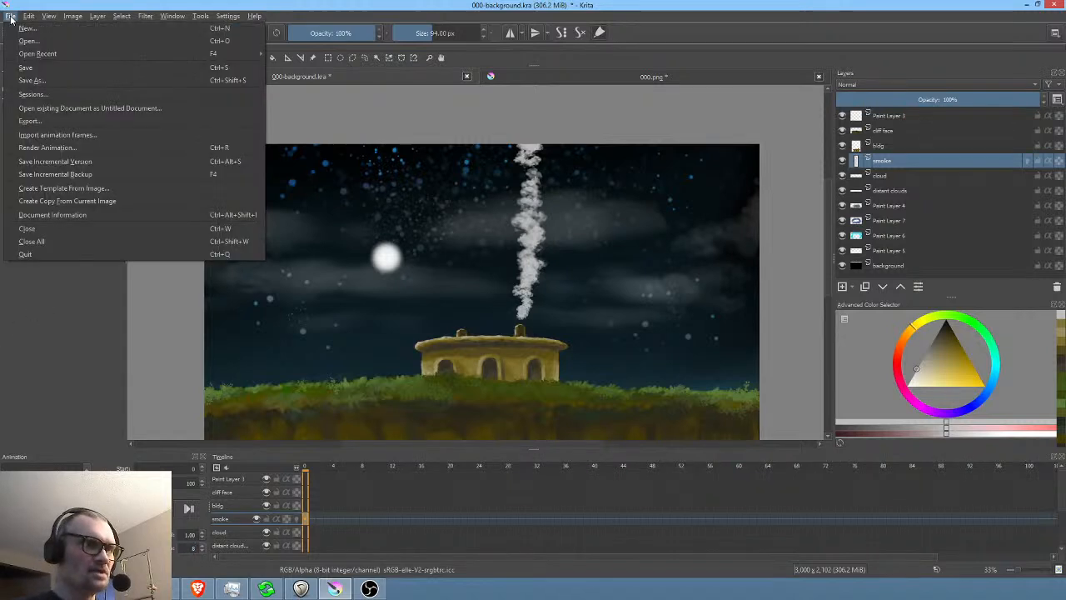
{"action": "left_click", "coordinate": [27, 68]}
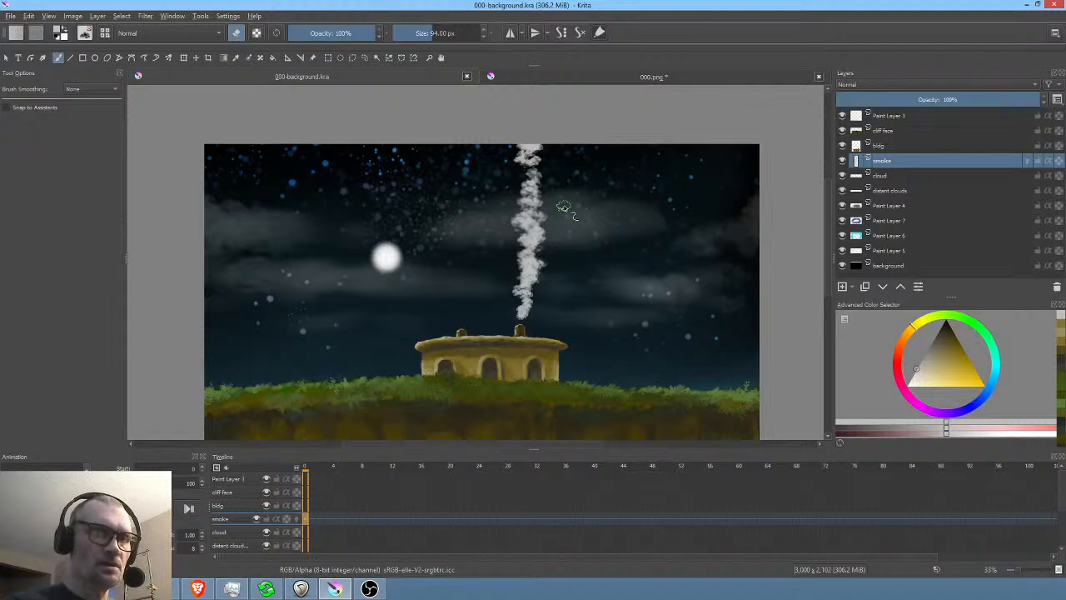
- Bend the smoke column toward the right with the Liquify transform at size 1,000, and return to the brush
{"action": "right_click", "coordinate": [569, 203]}
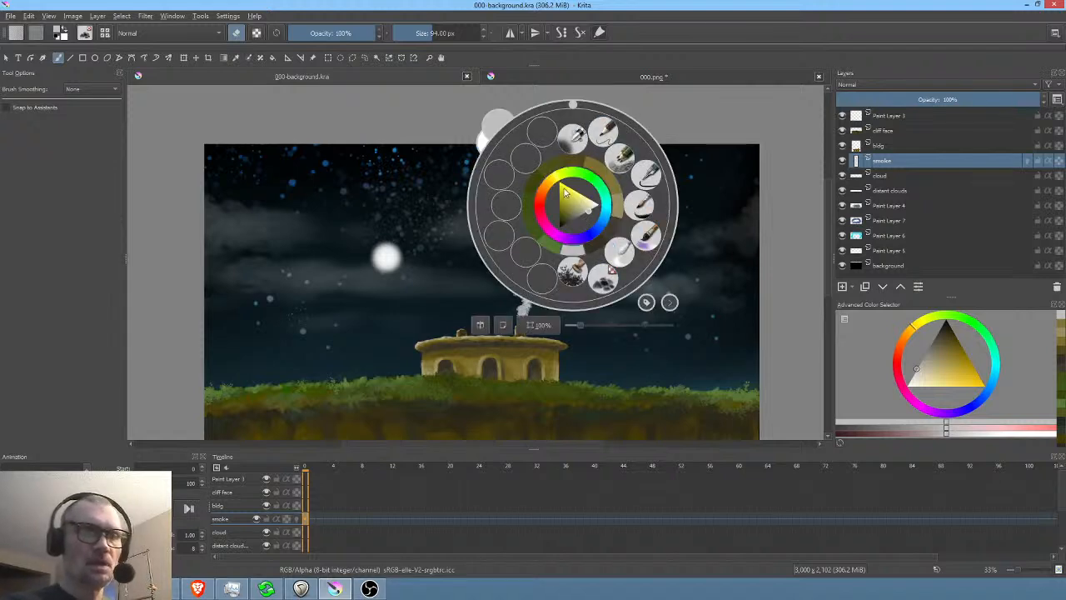
{"action": "key", "text": "ctrl+t"}
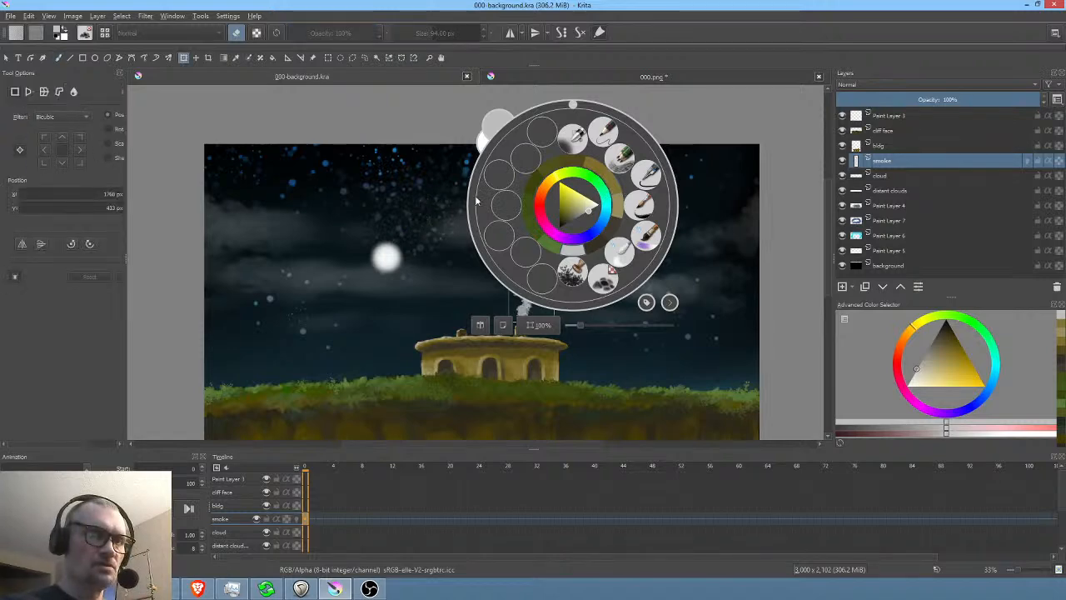
{"action": "left_click", "coordinate": [467, 280]}
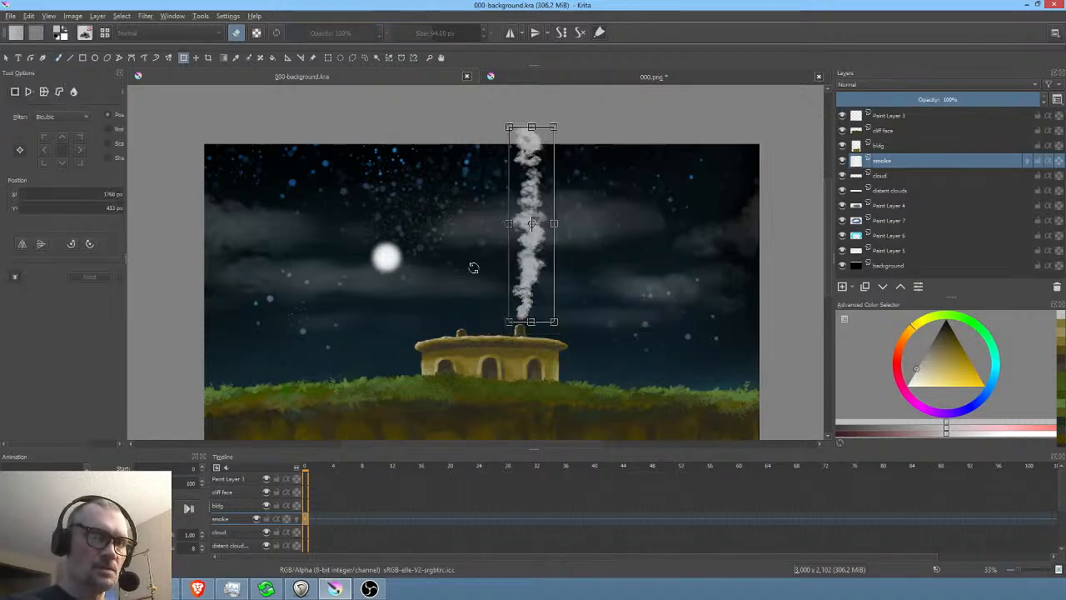
{"action": "right_click", "coordinate": [627, 198]}
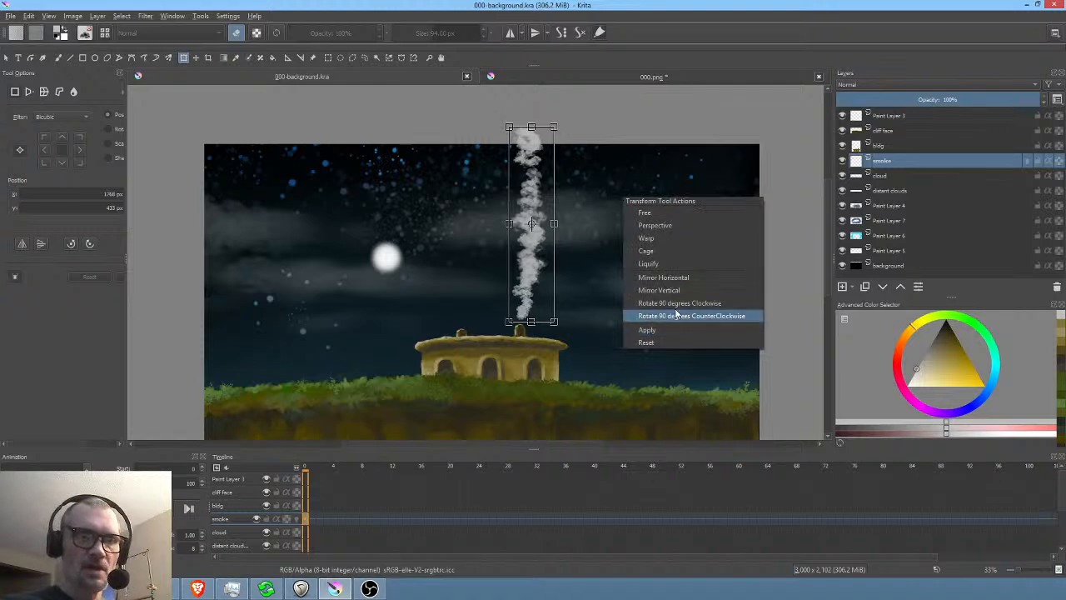
{"action": "left_click", "coordinate": [665, 263]}
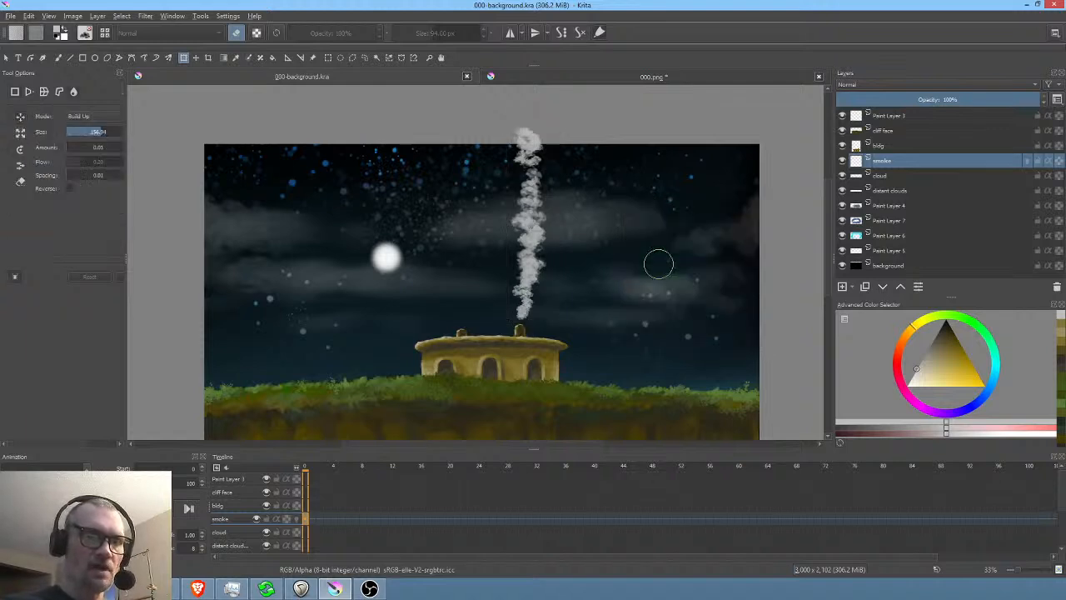
{"action": "mouse_move", "coordinate": [537, 167]}
{"action": "left_mouse_down"}
{"action": "mouse_move", "coordinate": [542, 148]}
{"action": "mouse_move", "coordinate": [542, 163]}
{"action": "mouse_move", "coordinate": [624, 179]}
{"action": "mouse_move", "coordinate": [549, 184]}
{"action": "mouse_move", "coordinate": [602, 166]}
{"action": "left_mouse_up"}
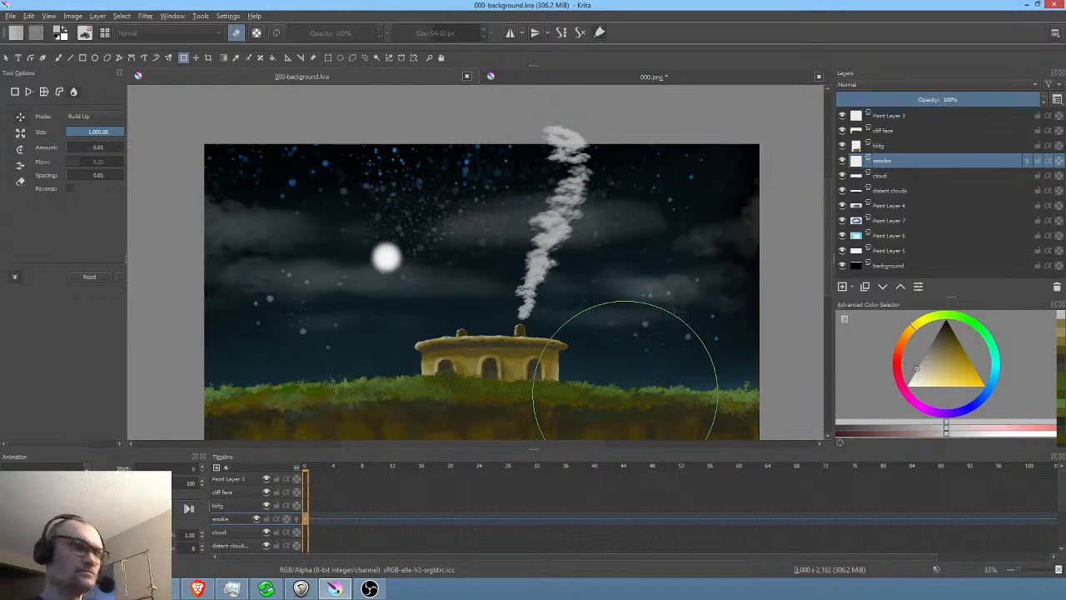
{"action": "key", "text": "b"}
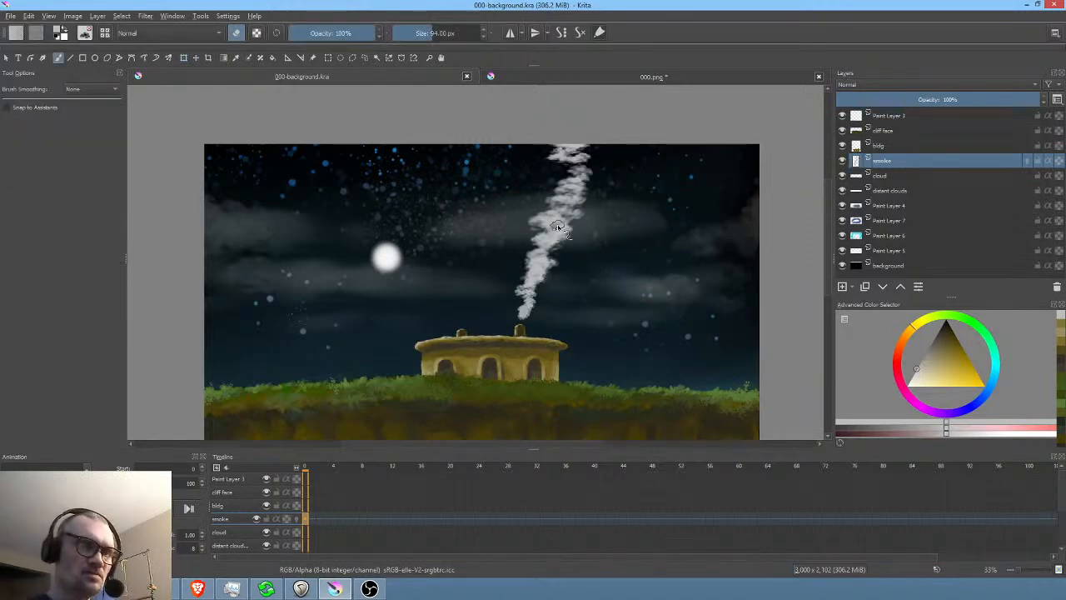
- Erase patches in the upper smoke column, and retouch it with the brush at about 126 px and 50% opacity
{"action": "left_click_drag", "start_coordinate": [552, 204], "coordinate": [583, 174]}
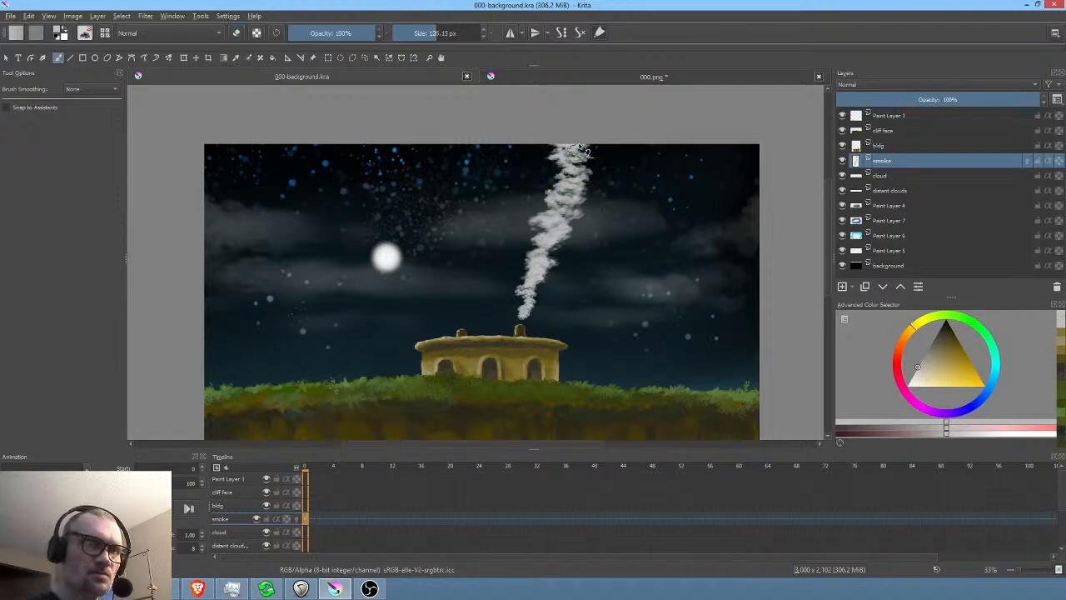
{"action": "left_click_drag", "start_coordinate": [357, 34], "coordinate": [333, 34]}
{"action": "mouse_move", "coordinate": [573, 170]}
{"action": "left_mouse_down"}
{"action": "mouse_move", "coordinate": [577, 184]}
{"action": "mouse_move", "coordinate": [581, 148]}
{"action": "left_mouse_up"}
- Duplicate the smoke drawing to frames 1 and 2, nudging it slightly up and right each time and filling the gap above the chimney
{"action": "left_click", "coordinate": [313, 518]}
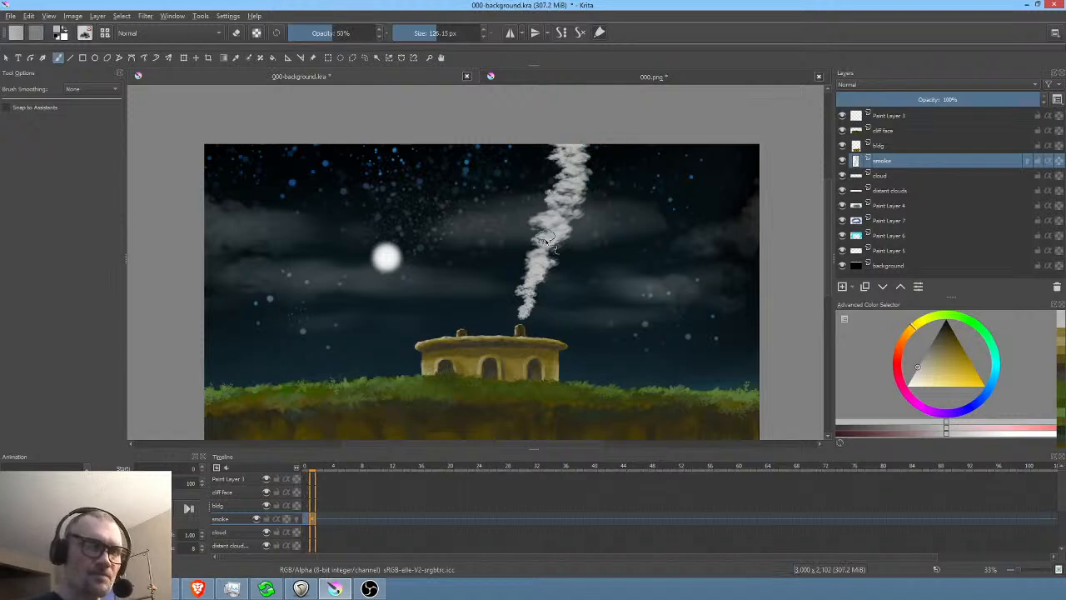
{"action": "key", "text": "ctrl+t"}
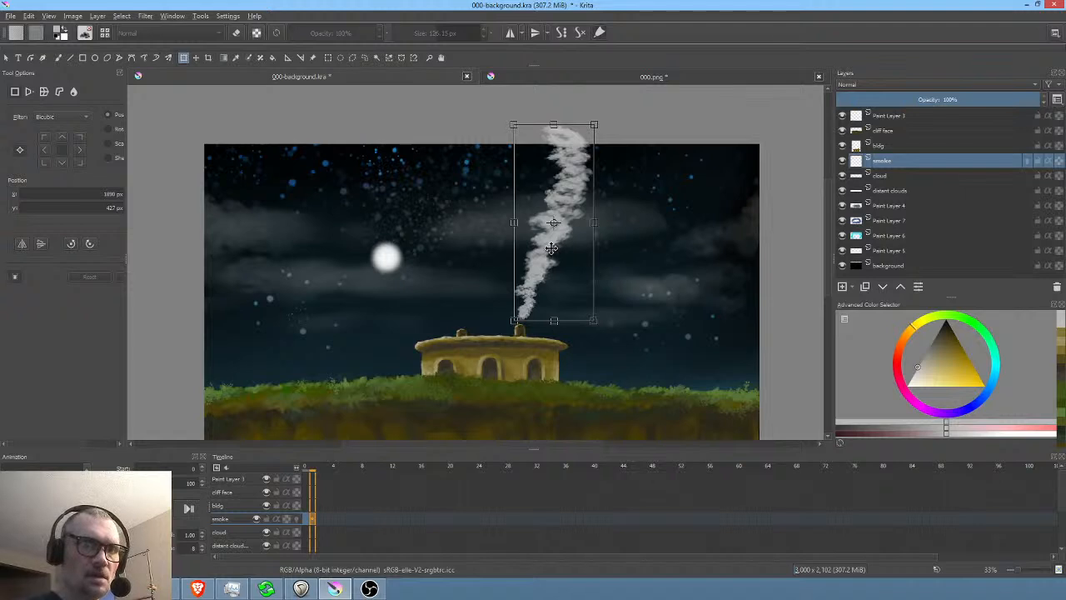
{"action": "left_click_drag", "start_coordinate": [552, 247], "coordinate": [554, 244]}
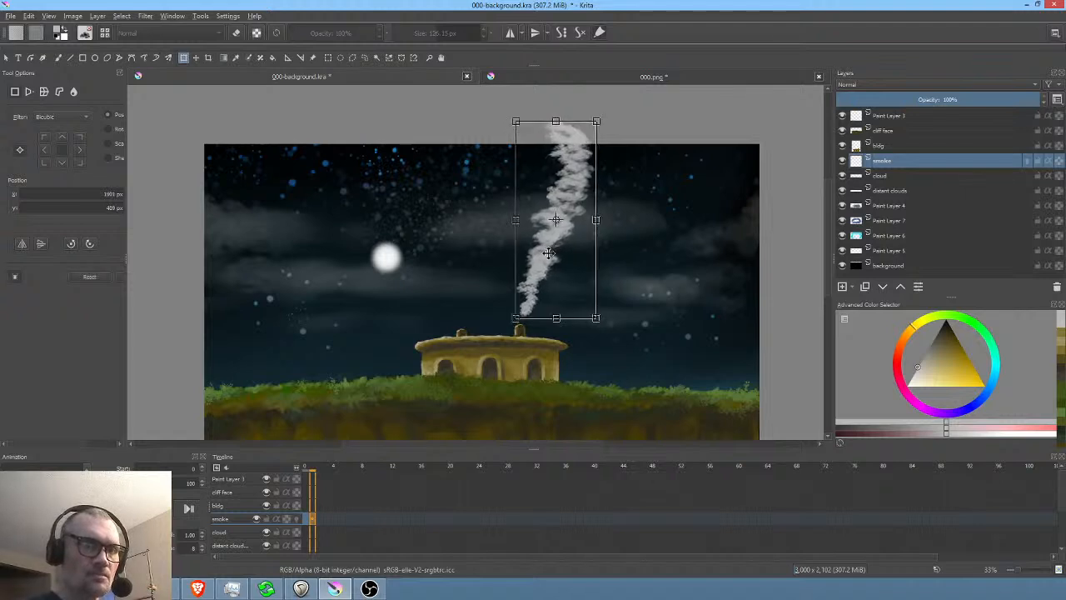
{"action": "key", "text": "b"}
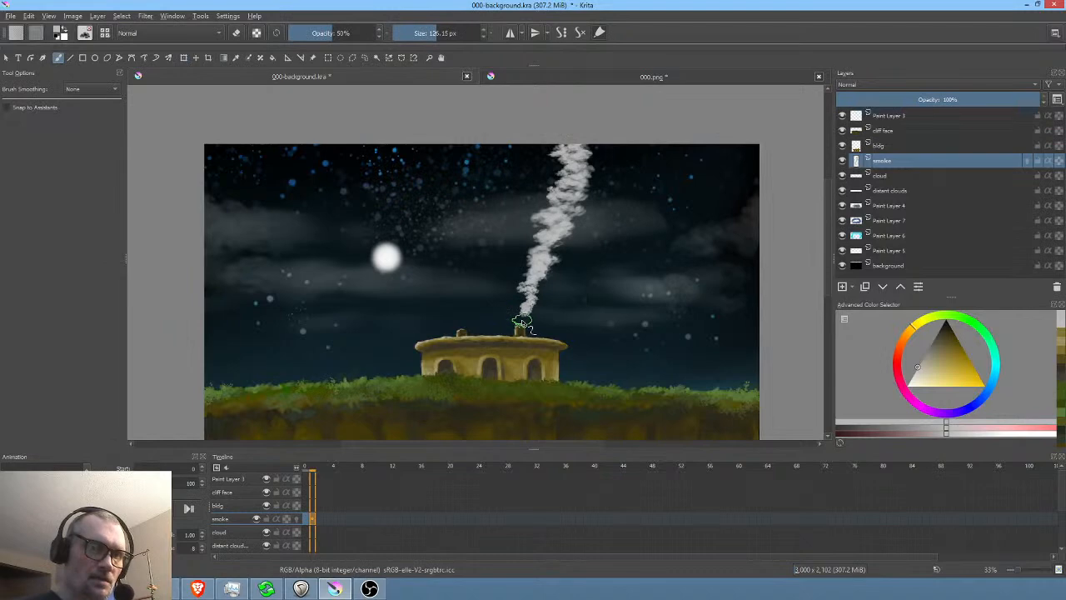
{"action": "left_click", "coordinate": [321, 518]}
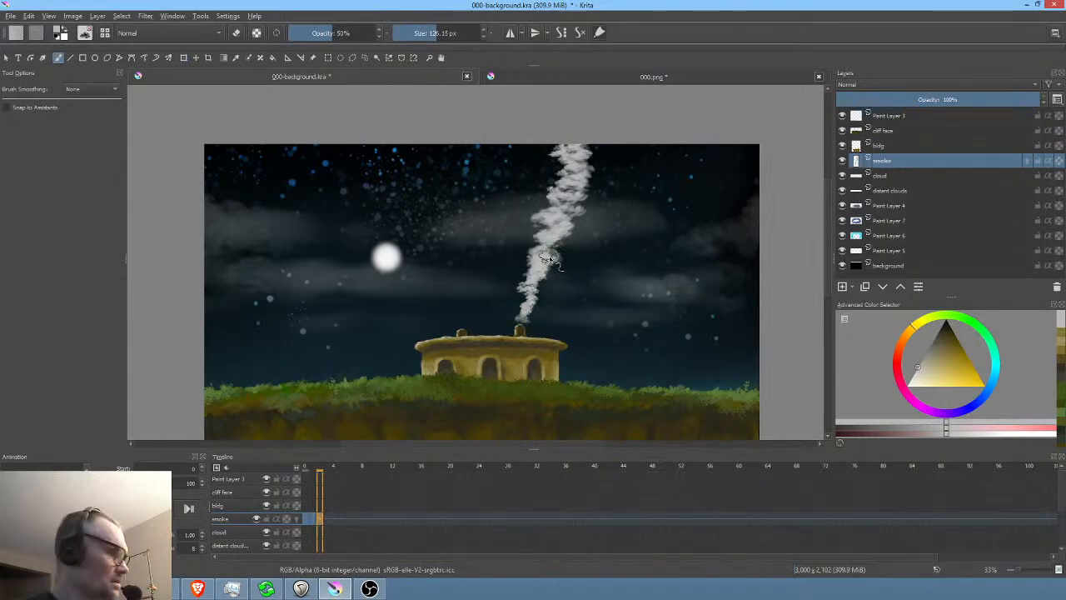
{"action": "key", "text": "ctrl+t"}
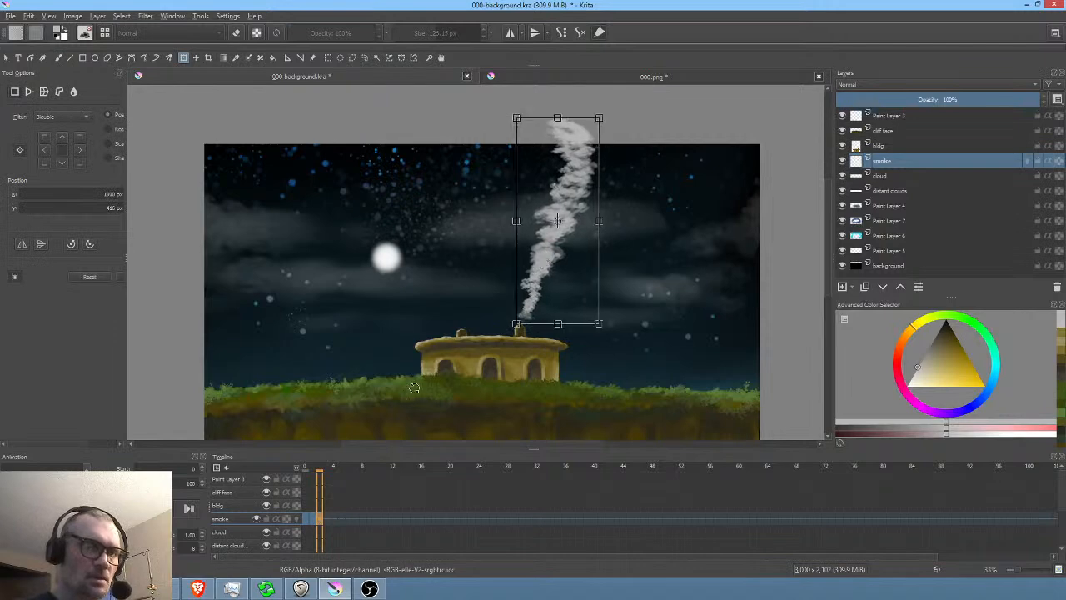
{"action": "key", "text": "b"}
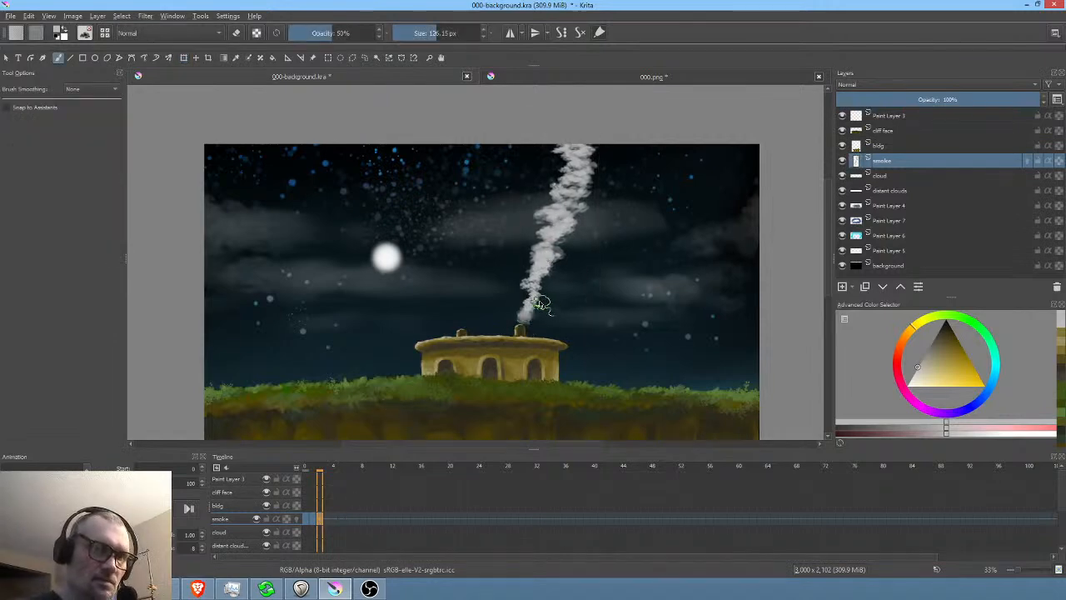
- Add duplicate smoke keyframes at frames 3 and 4, raising the column slightly in each and repainting its base with a 97.31 px brush
{"action": "left_click", "coordinate": [328, 515]}
{"action": "key", "text": "ctrl+t"}
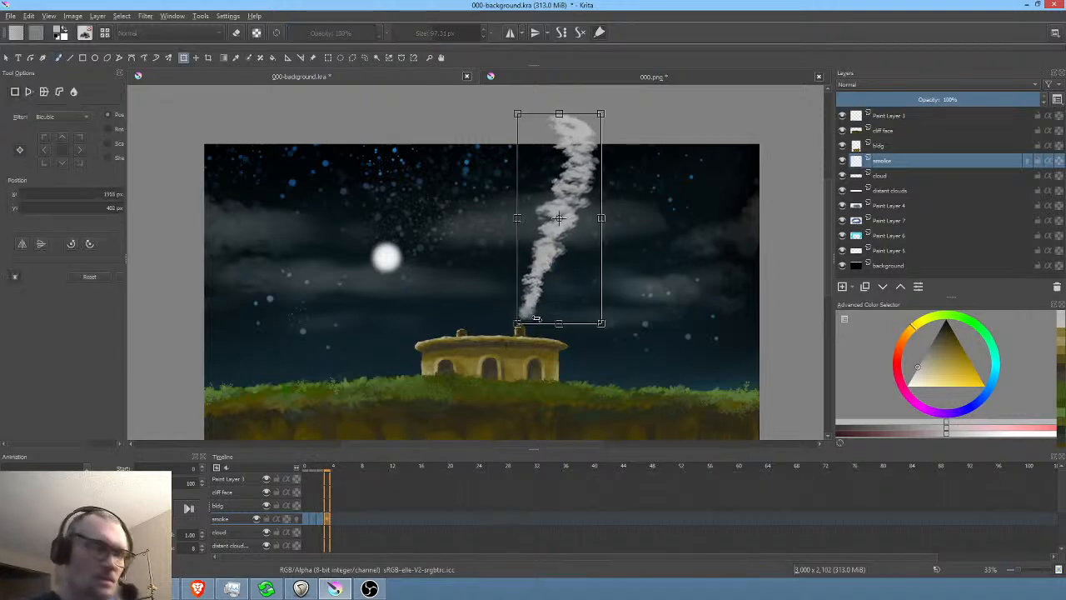
{"action": "key", "text": "b"}
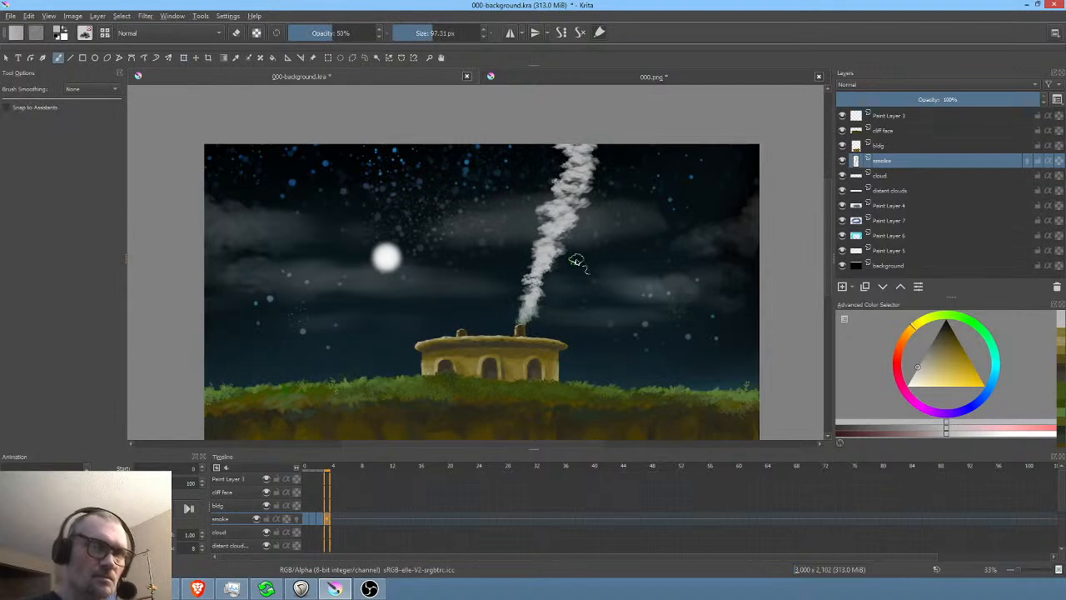
{"action": "left_click", "coordinate": [336, 519]}
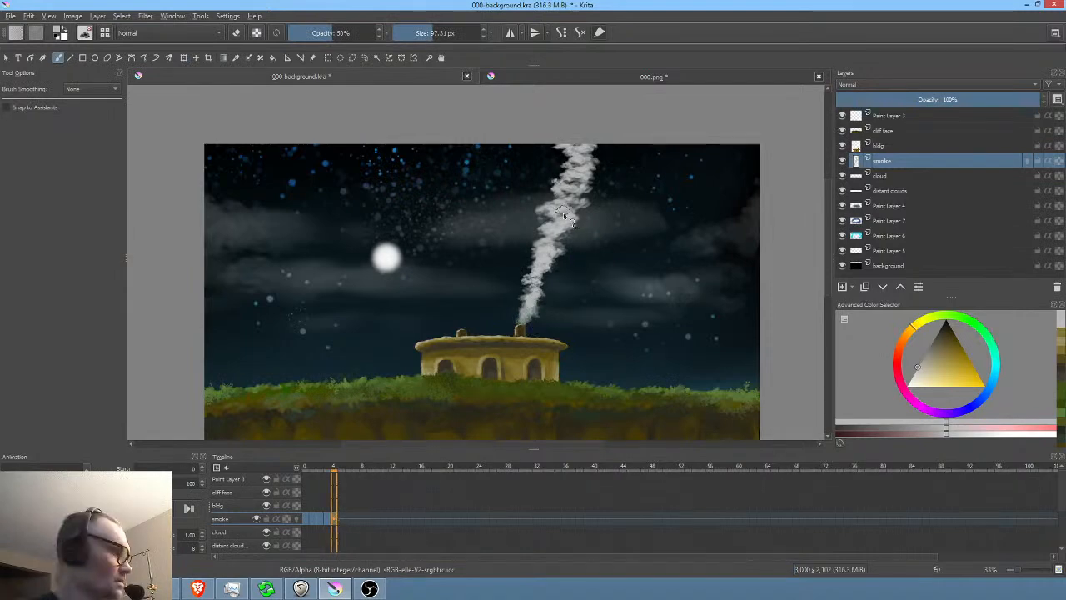
{"action": "key", "text": "ctrl+t"}
{"action": "left_click_drag", "start_coordinate": [559, 230], "coordinate": [561, 225]}
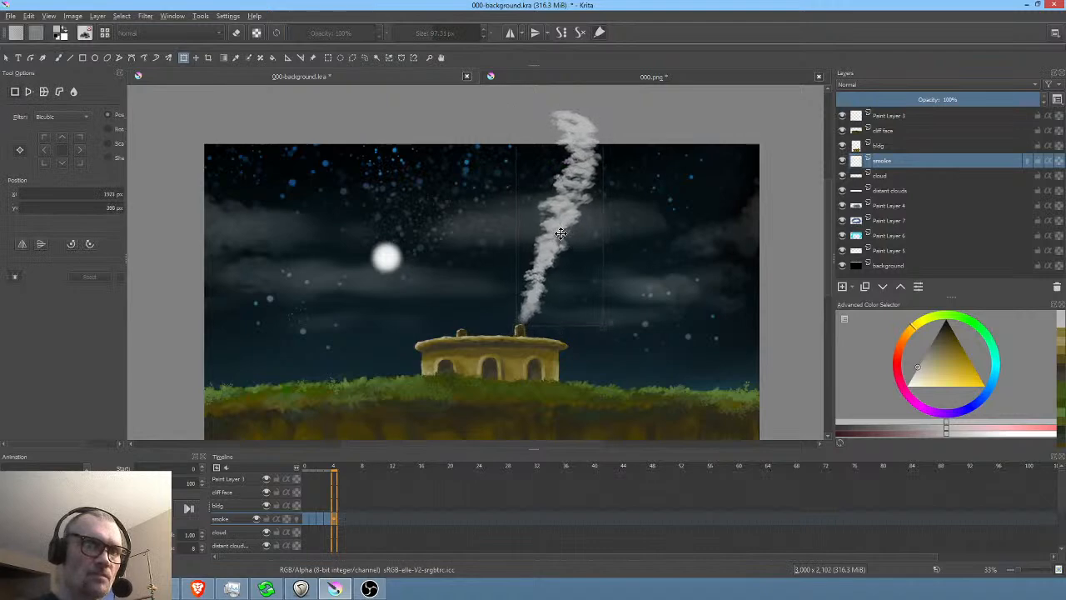
{"action": "key", "text": "b"}
- Continue the rising smoke on frames 5 and 6, shifting each copy upward, refilling its base, and scrubbing the frames to check the motion
{"action": "left_click", "coordinate": [341, 518]}
{"action": "key", "text": "ctrl+t"}
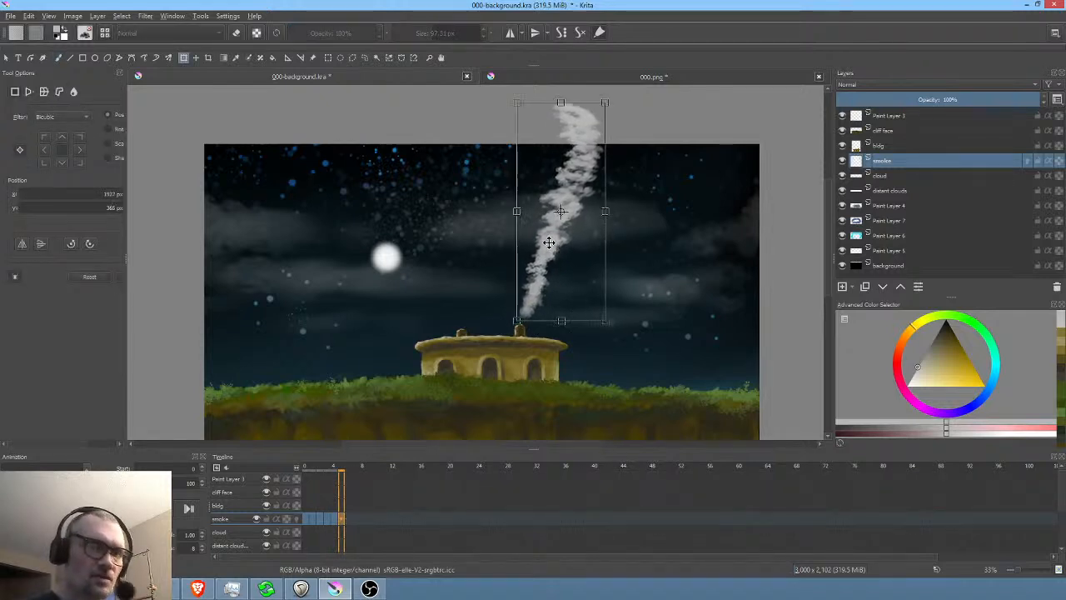
{"action": "key", "text": "b"}
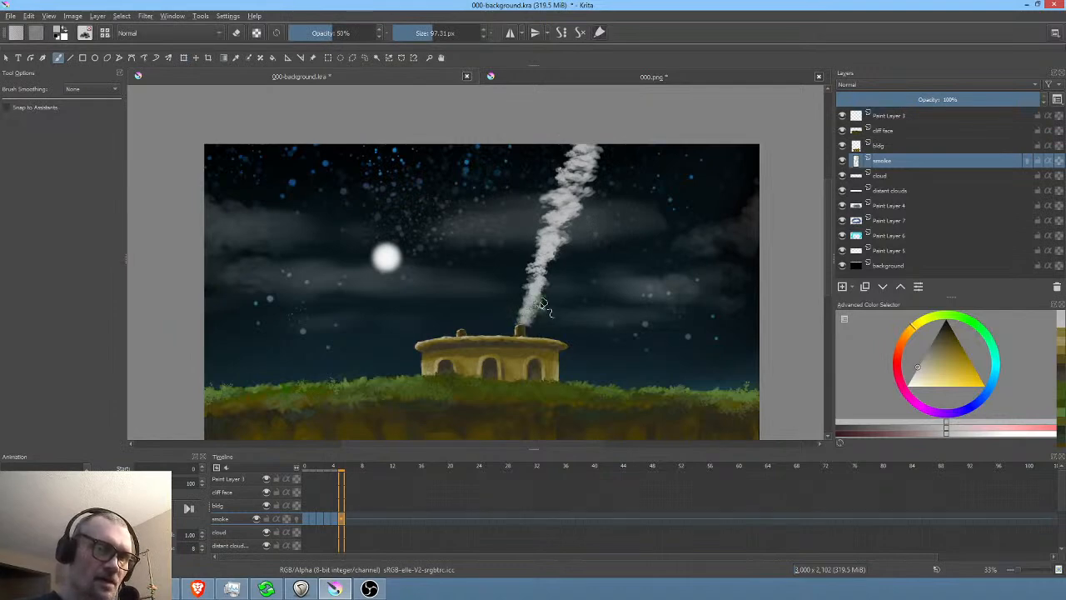
{"action": "left_click", "coordinate": [347, 518]}
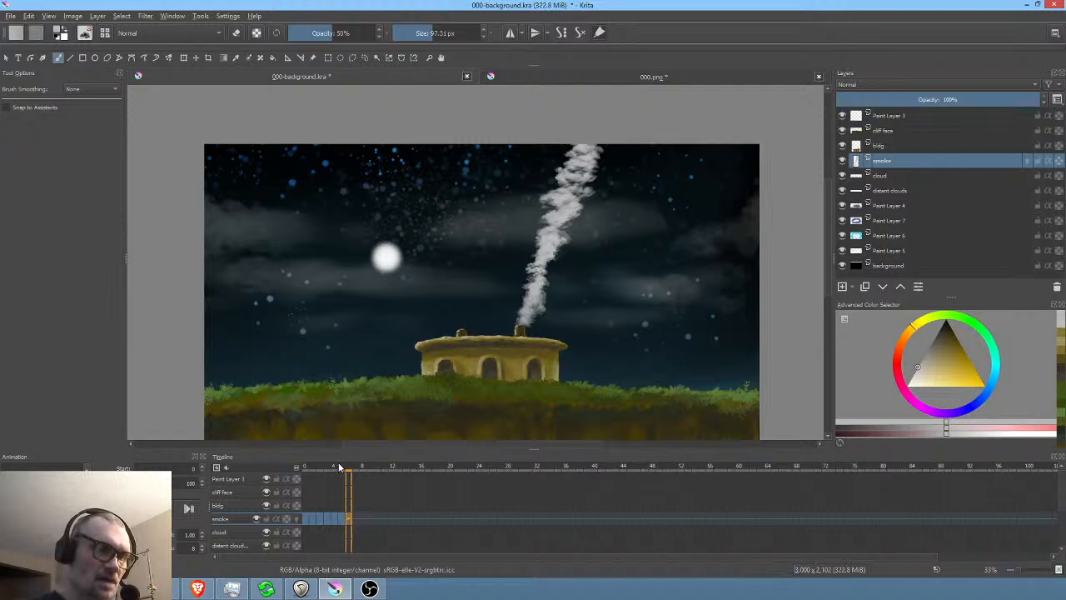
{"action": "left_click_drag", "start_coordinate": [313, 465], "coordinate": [349, 465]}
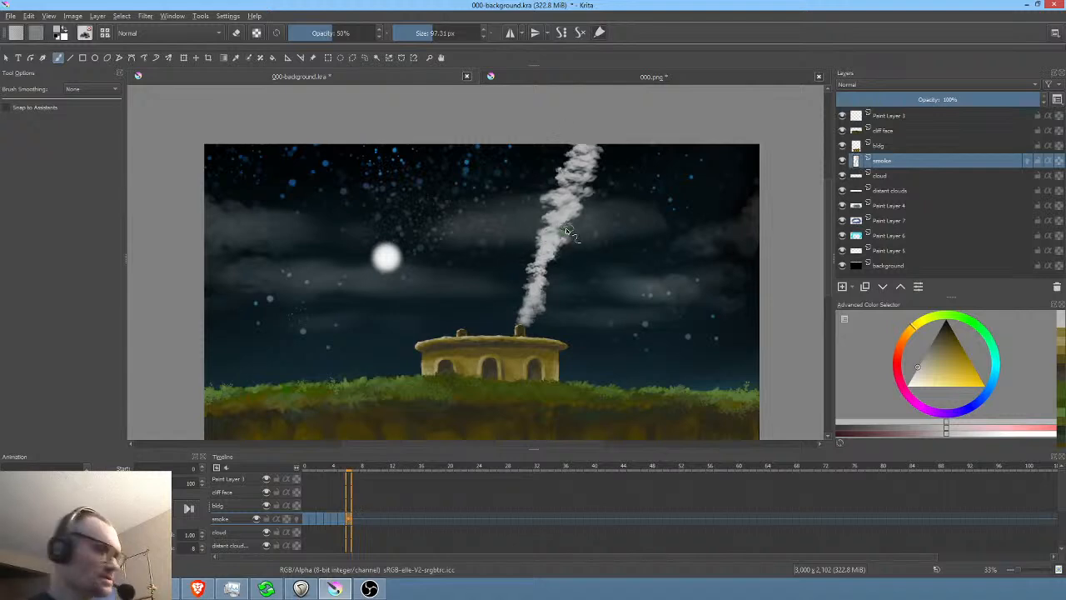
{"action": "key", "text": "ctrl+t"}
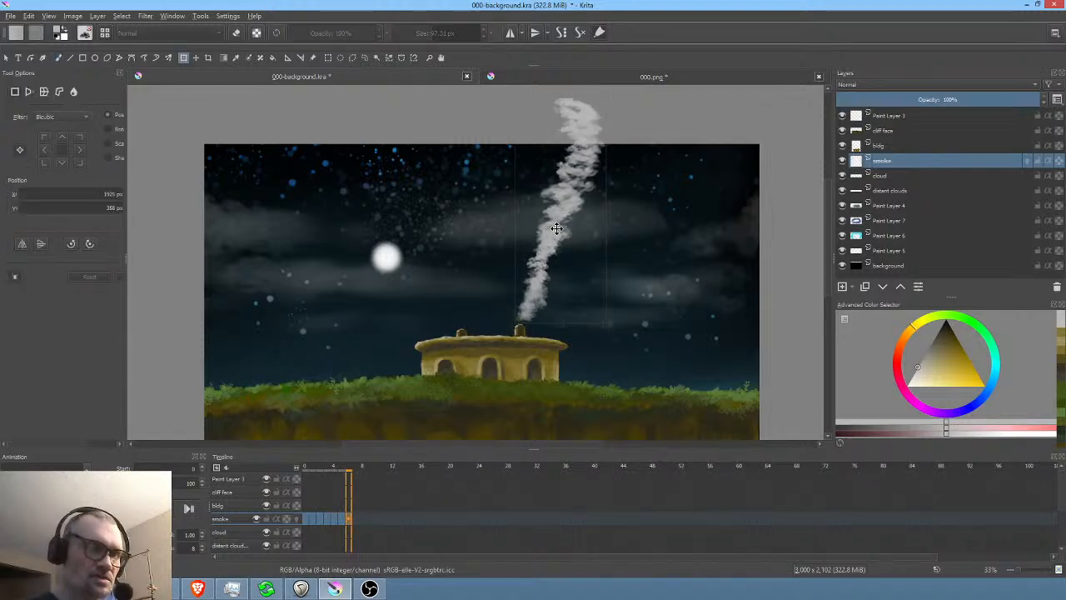
{"action": "key", "text": "b"}
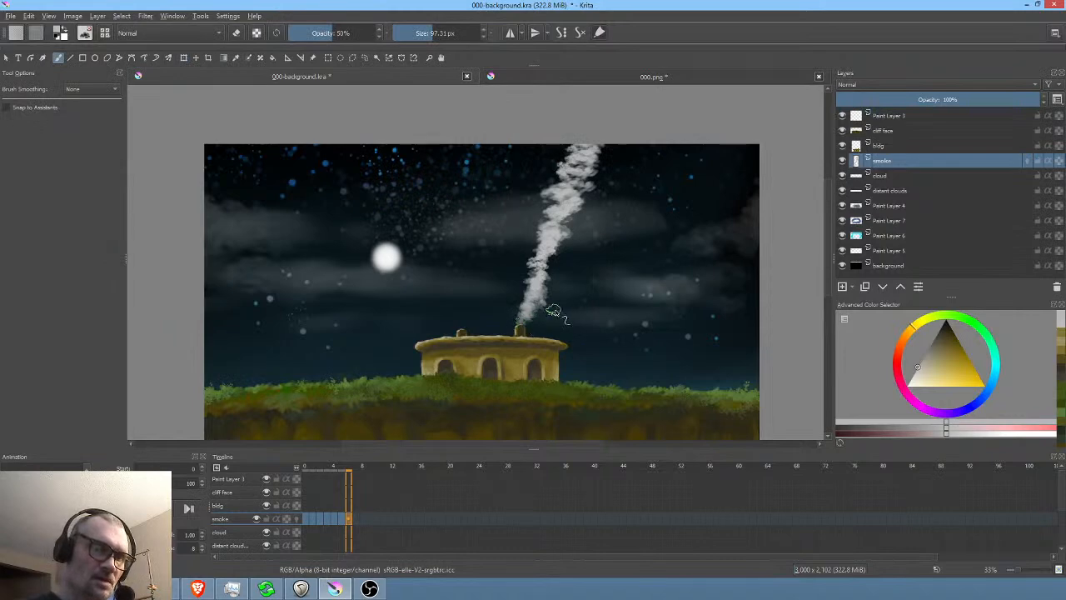
- Create frames 7 and 8 from the previous smoke drawing, moving the column slightly upward and painting new smoke at the chimney
{"action": "left_click", "coordinate": [354, 515]}
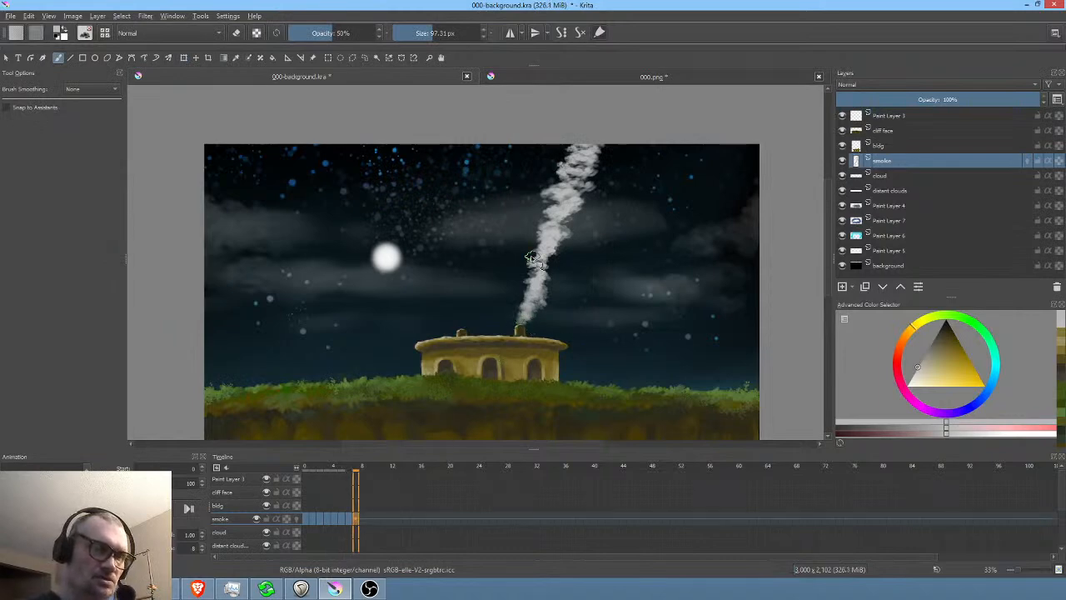
{"action": "key", "text": "ctrl+t"}
{"action": "left_click_drag", "start_coordinate": [542, 247], "coordinate": [544, 241]}
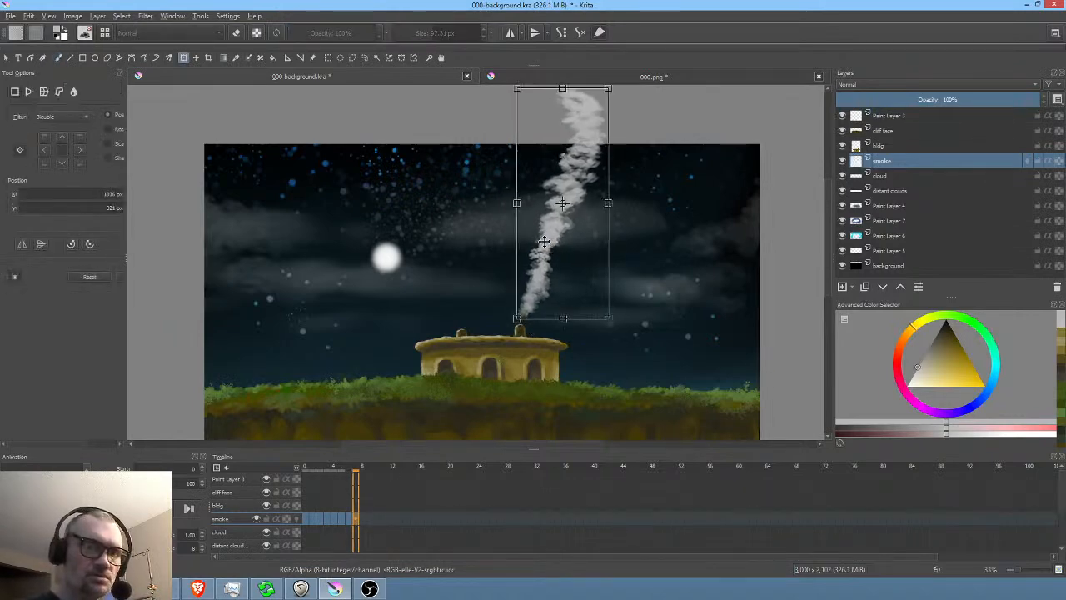
{"action": "key", "text": "b"}
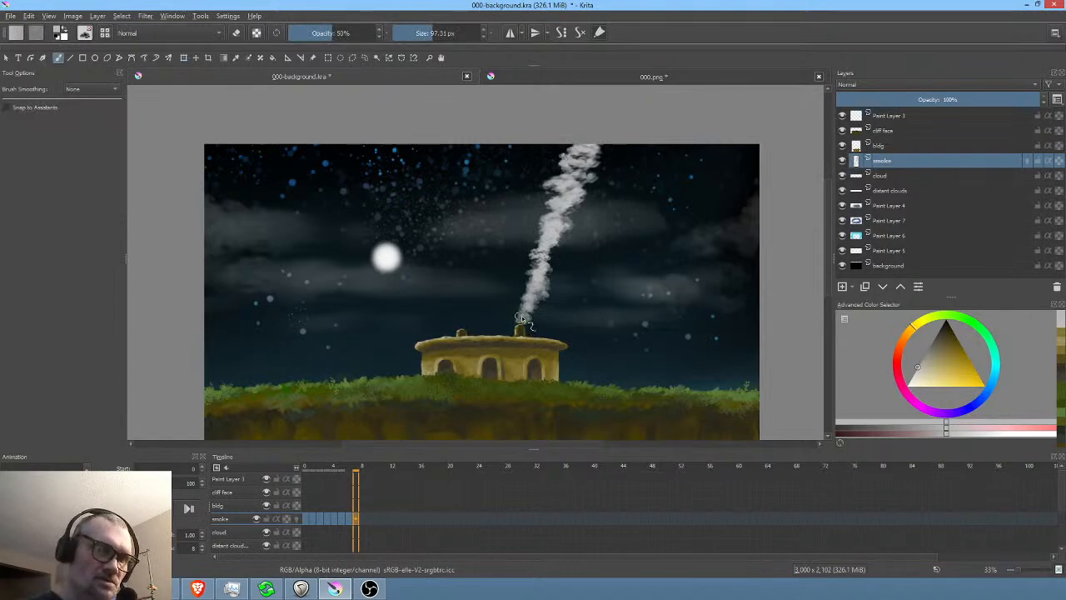
{"action": "left_click", "coordinate": [363, 518]}
{"action": "key", "text": "ctrl+t"}
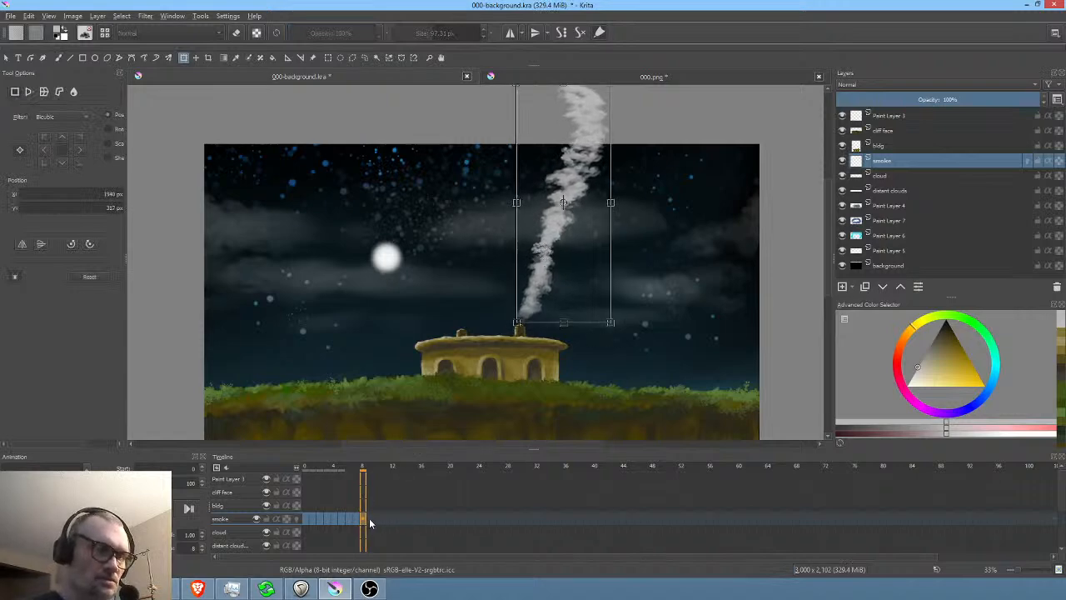
{"action": "key", "text": "b"}
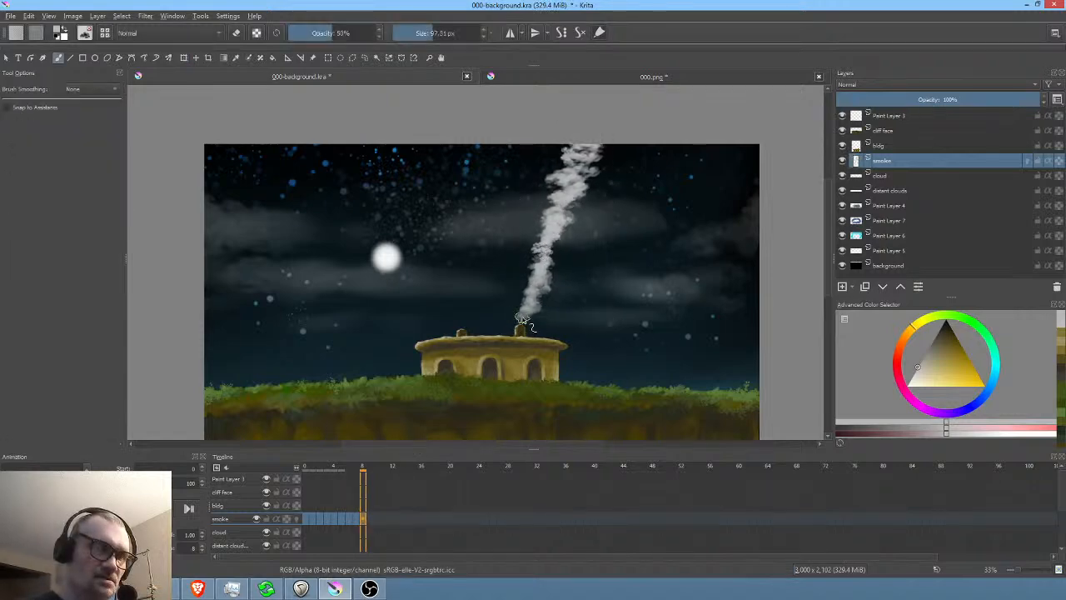
{"action": "left_click_drag", "start_coordinate": [528, 317], "coordinate": [524, 320]}
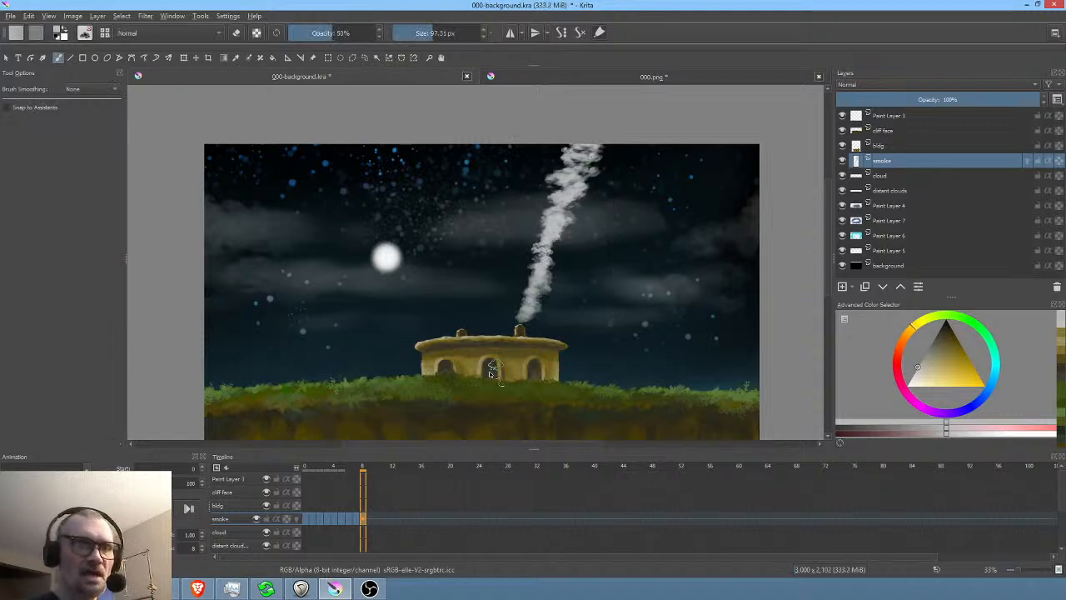
- Raise the duplicated smoke on frames 9 and 10 and repaint the column where it meets the chimney
{"action": "key", "text": "ctrl+t"}
{"action": "mouse_move", "coordinate": [538, 270]}
{"action": "left_mouse_down"}
{"action": "mouse_move", "coordinate": [542, 250]}
{"action": "mouse_move", "coordinate": [543, 268]}
{"action": "left_mouse_up"}
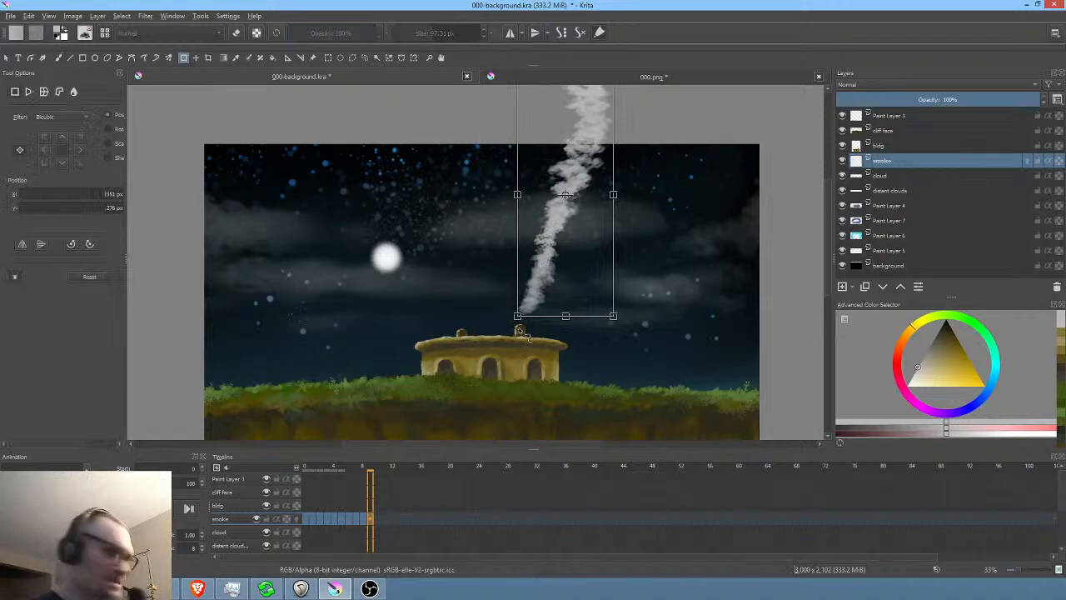
{"action": "key", "text": "b"}
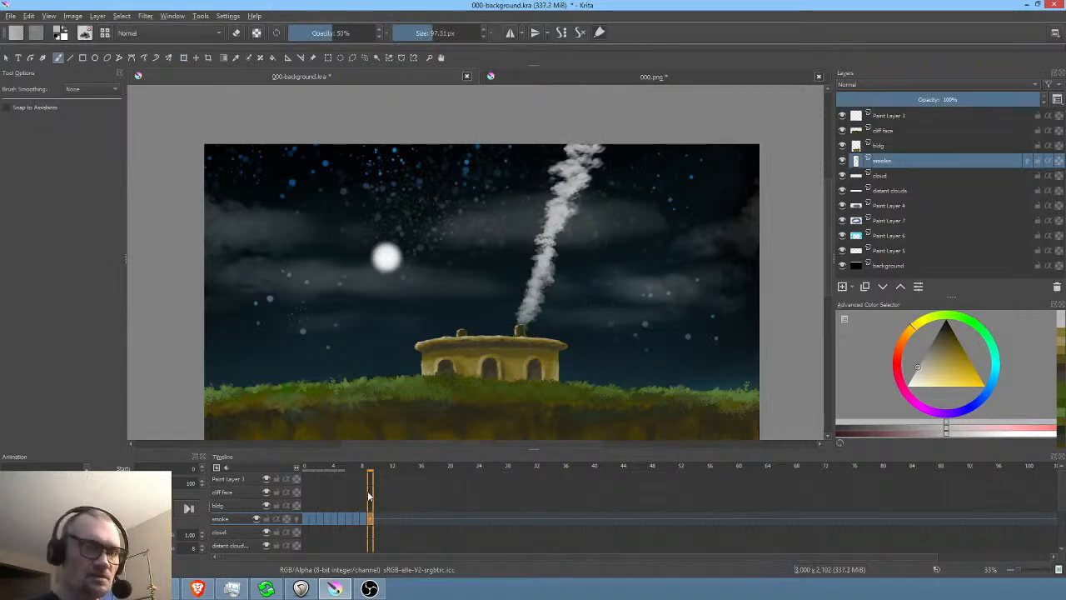
{"action": "left_click", "coordinate": [382, 519]}
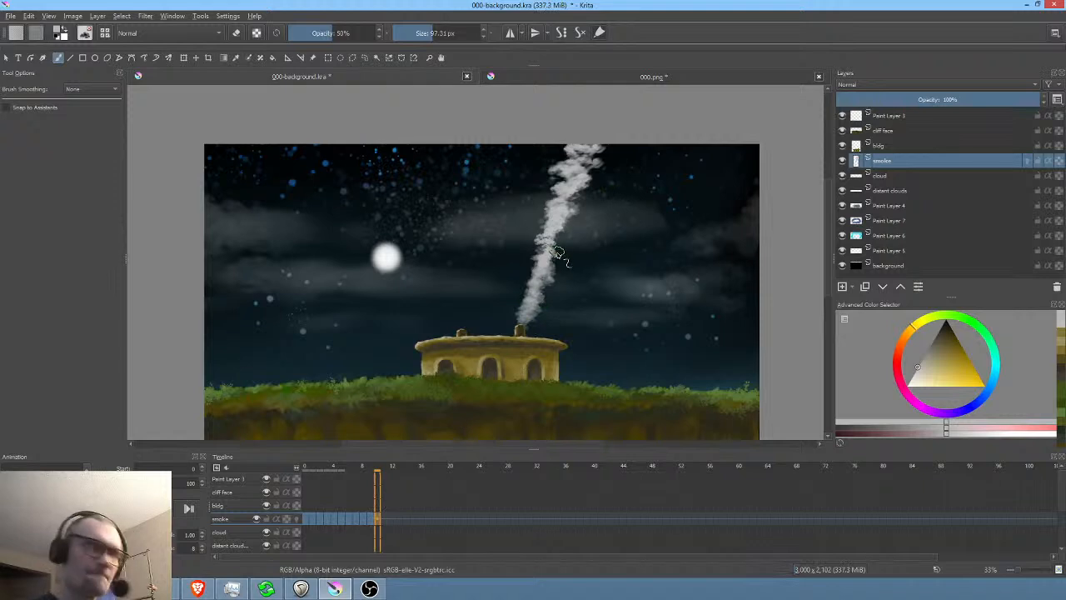
{"action": "key", "text": "ctrl+t"}
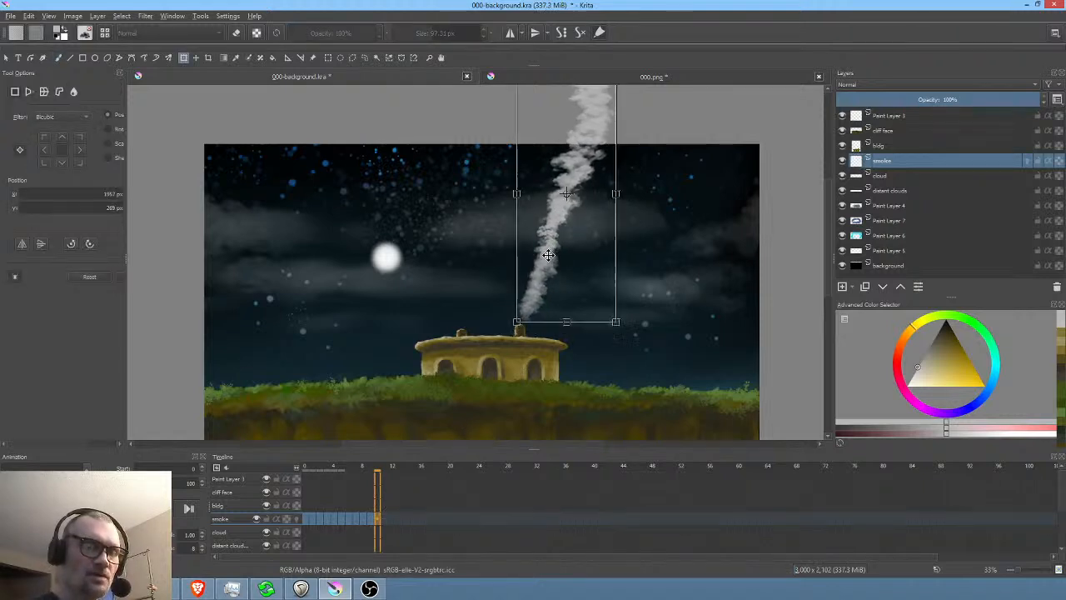
{"action": "key", "text": "b"}
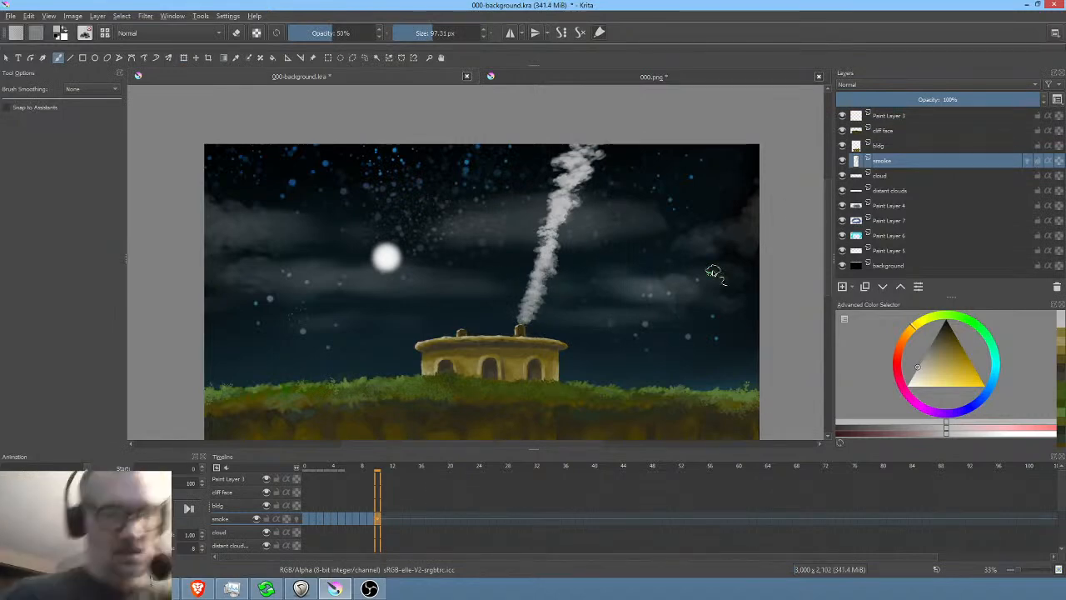
- Shift the smoke copies on frames 11 and 12 slightly upward, and fill the gap above the chimney in each
{"action": "left_click", "coordinate": [384, 517]}
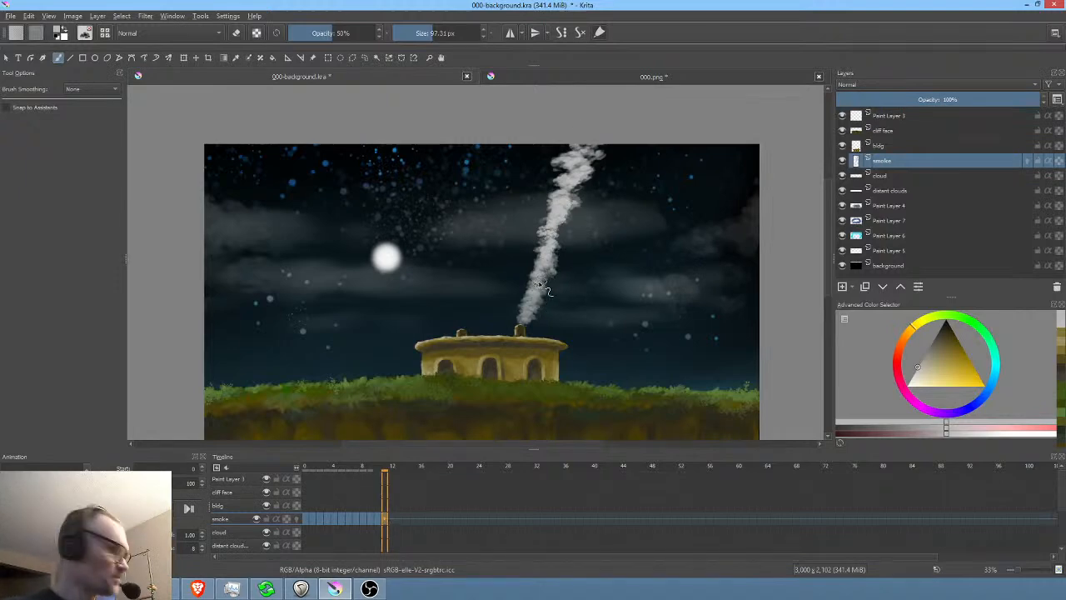
{"action": "key", "text": "ctrl+t"}
{"action": "key", "text": "Return"}
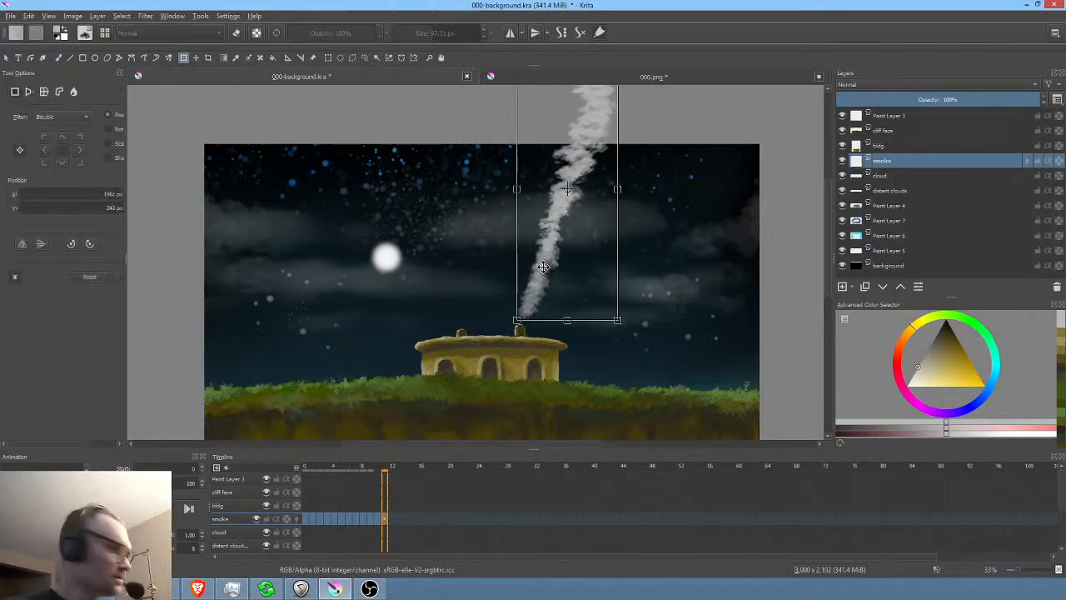
{"action": "key", "text": "b"}
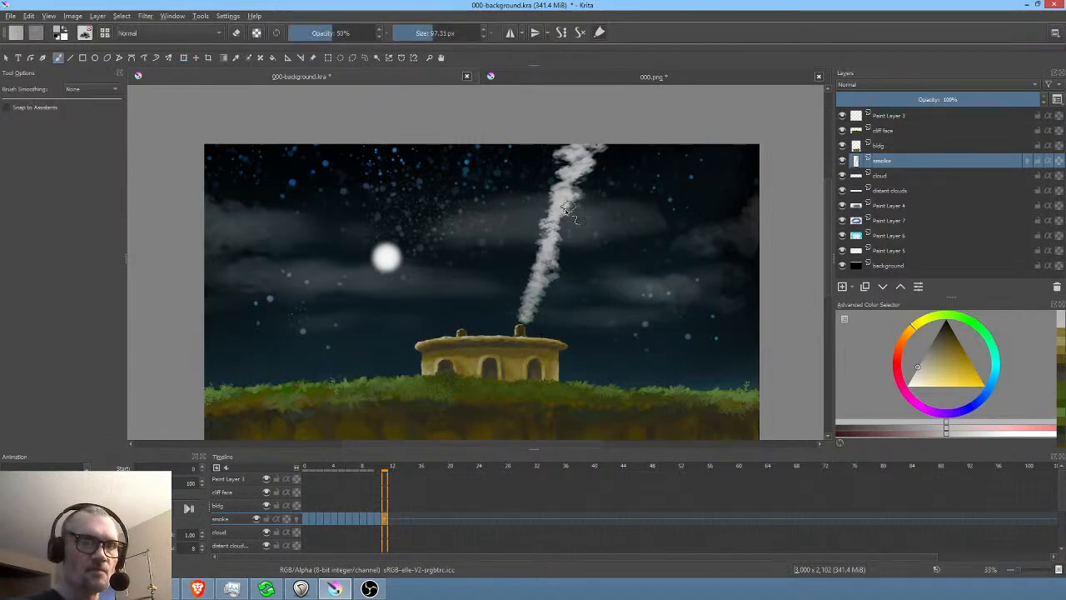
{"action": "key", "text": "ctrl+t"}
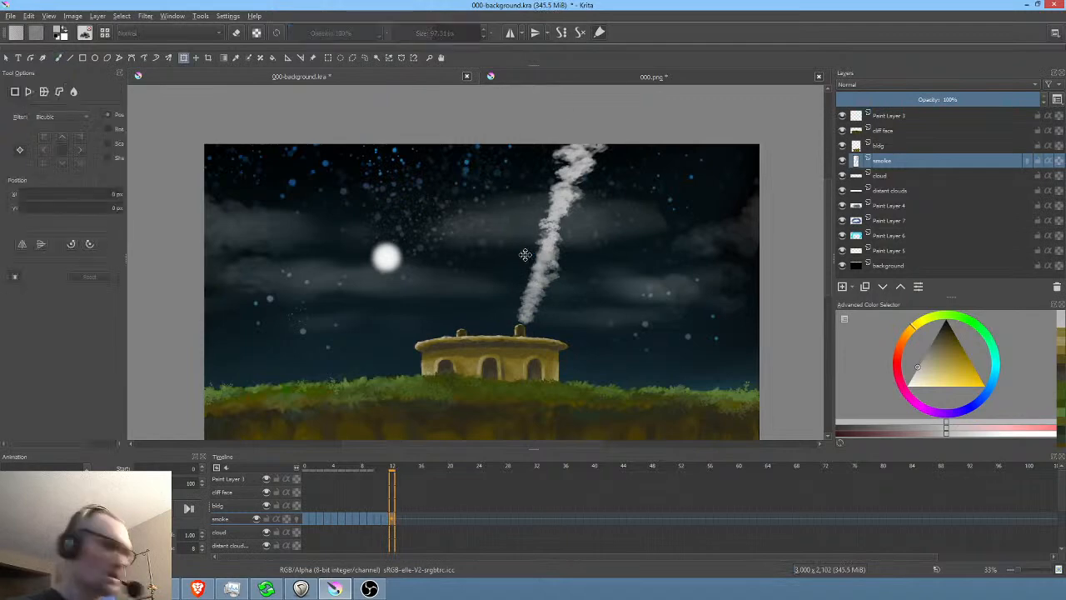
{"action": "key", "text": "b"}
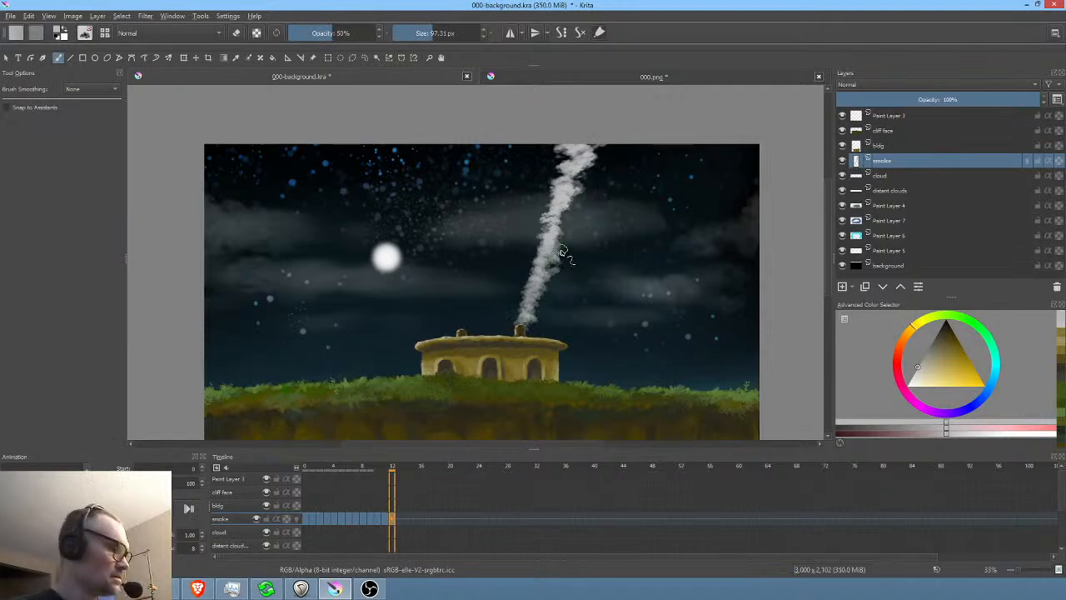
- Raise the duplicated smoke column slightly on frame 13 and repaint its base above the chimney
{"action": "left_click", "coordinate": [398, 519]}
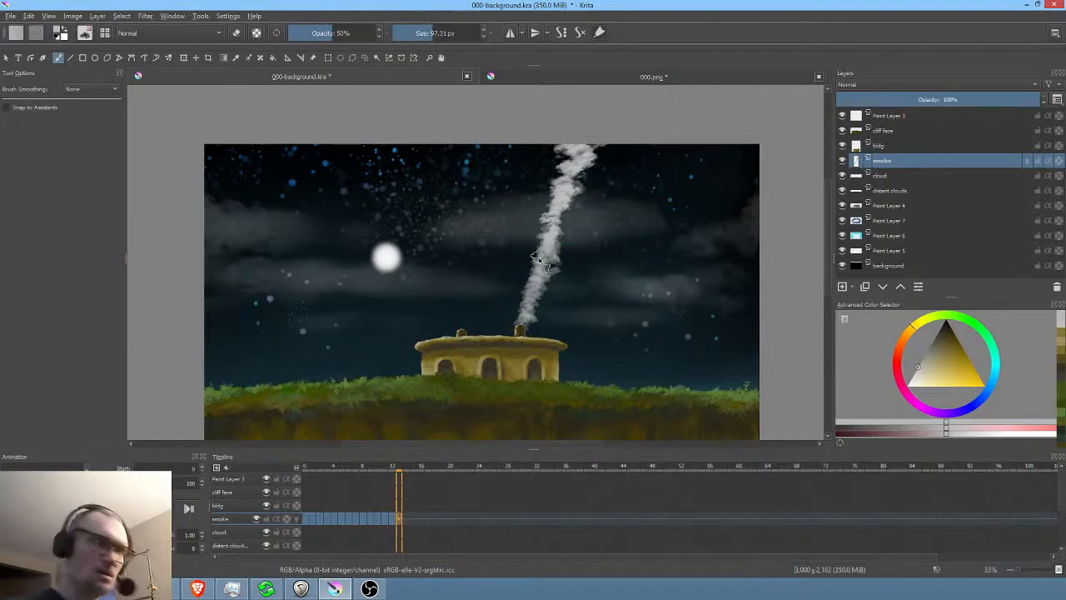
{"action": "key", "text": "ctrl+t"}
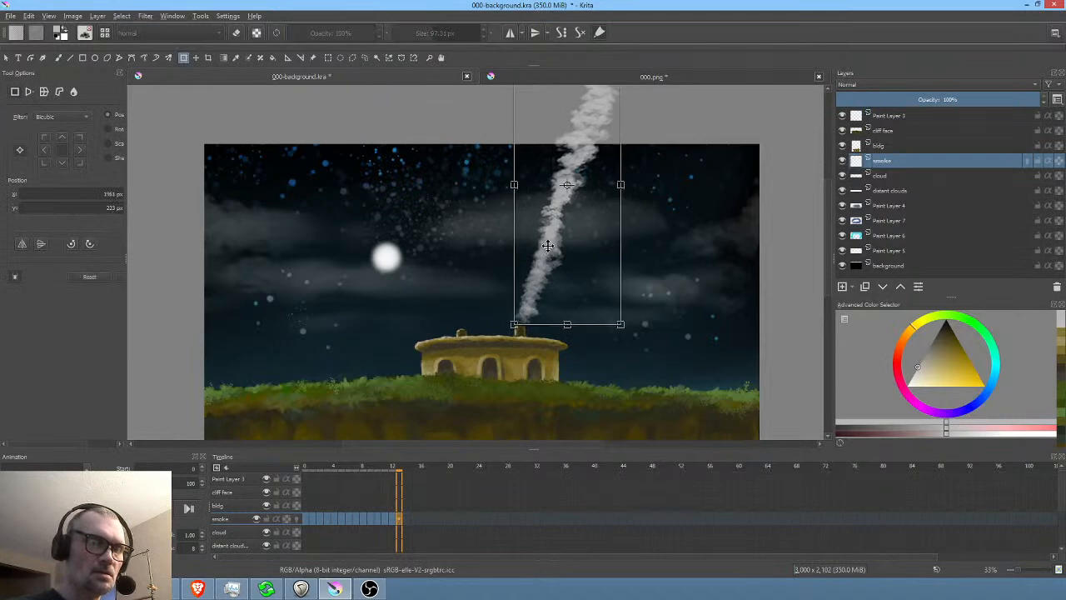
{"action": "key", "text": "b"}
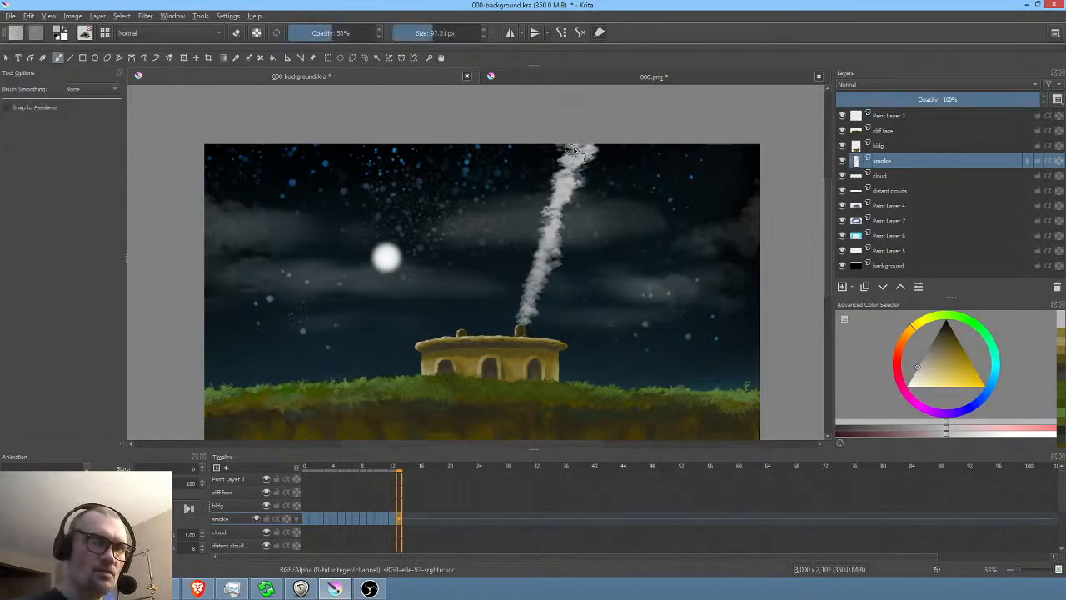
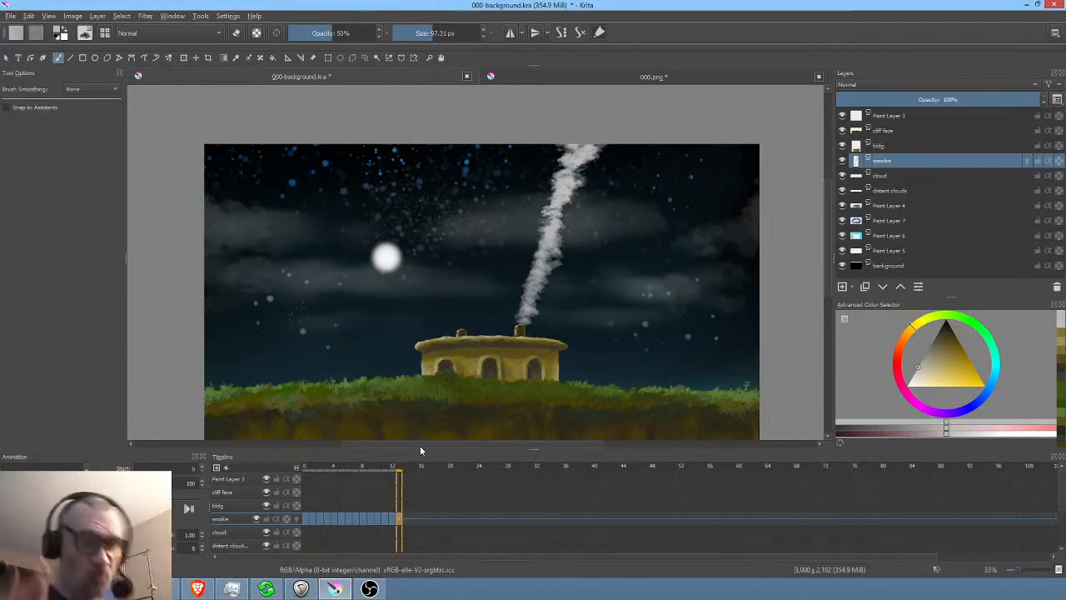
{"action": "scroll", "coordinate": [419, 446], "scroll_direction": "left", "scroll_amount": 3}
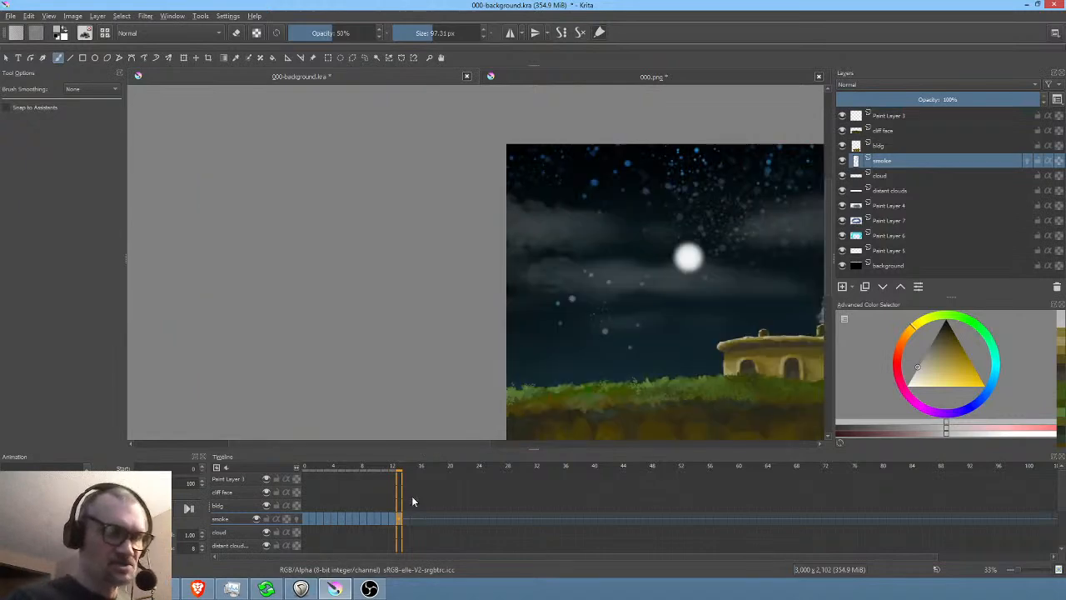
- Switch to REAPER, play the music from the marker, mark a short time range, and return to Krita
{"action": "left_click", "coordinate": [301, 589]}
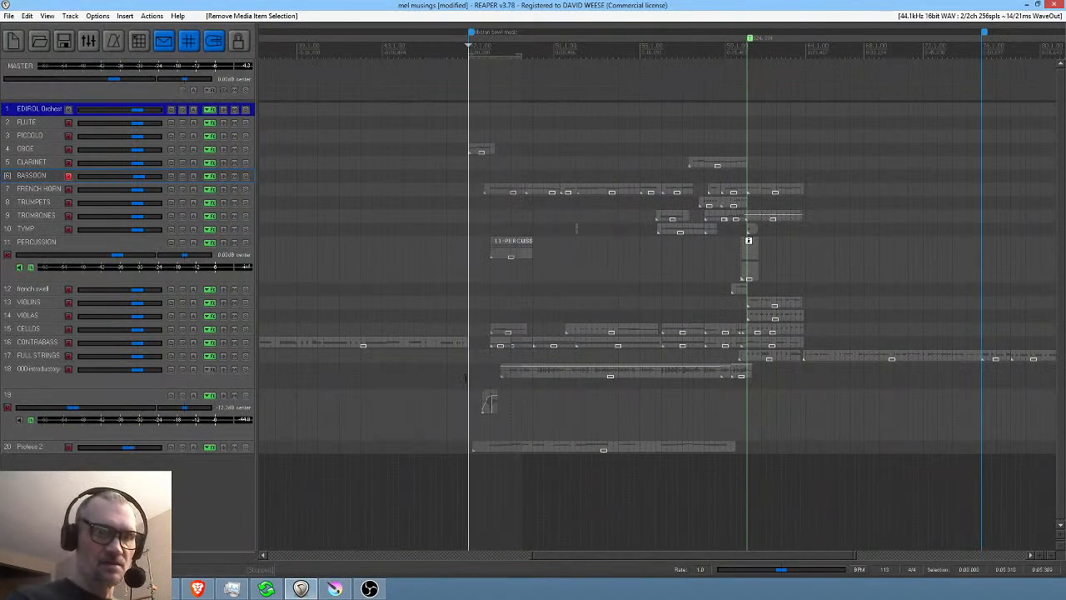
{"action": "left_click", "coordinate": [468, 384]}
{"action": "key", "text": "space"}
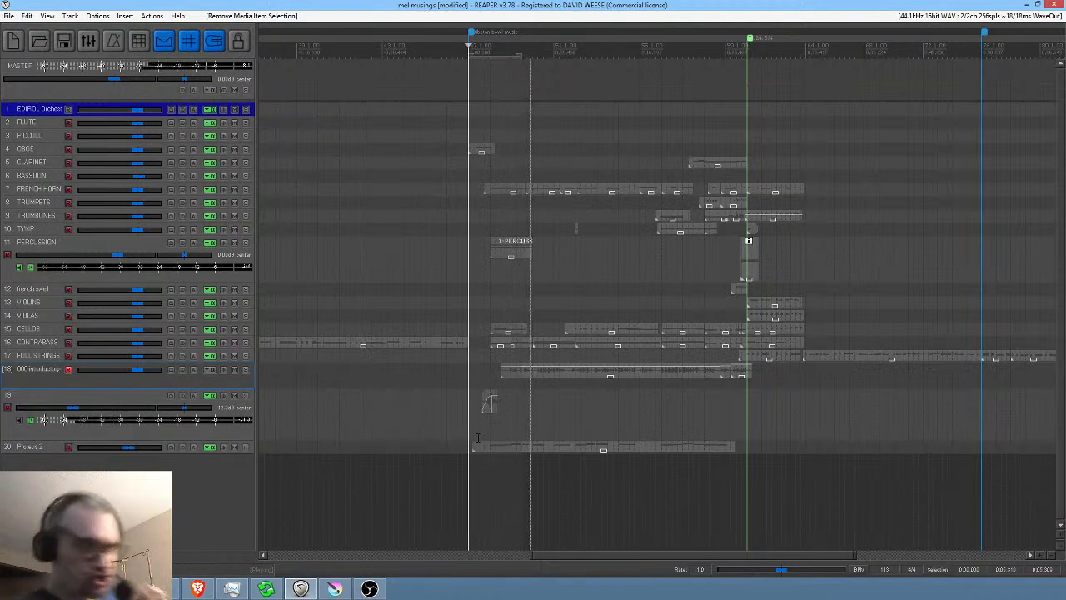
{"action": "key", "text": "space"}
{"action": "left_click_drag", "start_coordinate": [469, 308], "coordinate": [520, 307]}
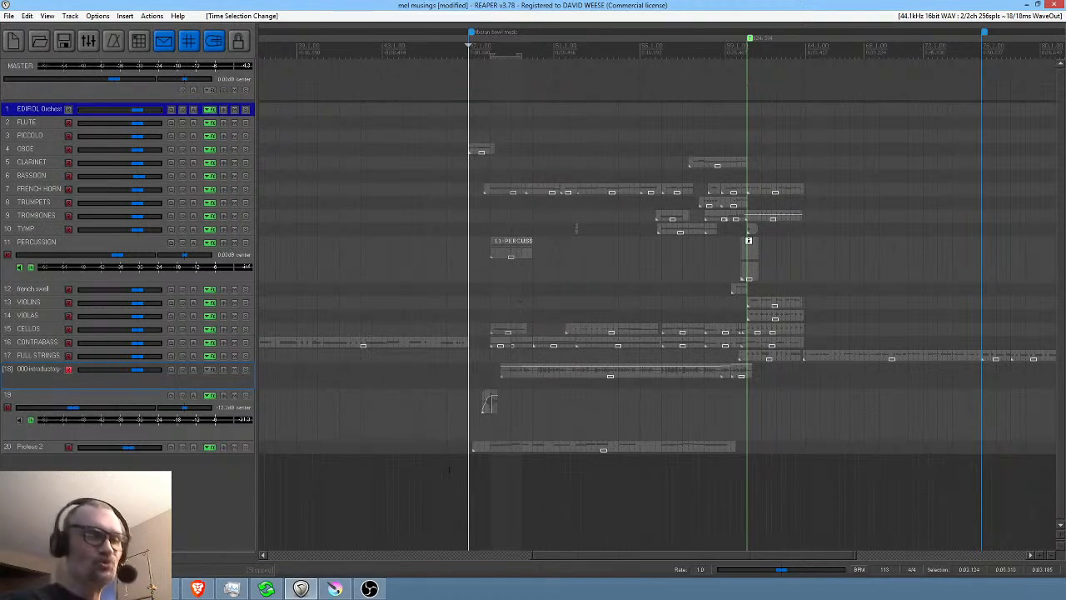
{"action": "left_click", "coordinate": [299, 595]}
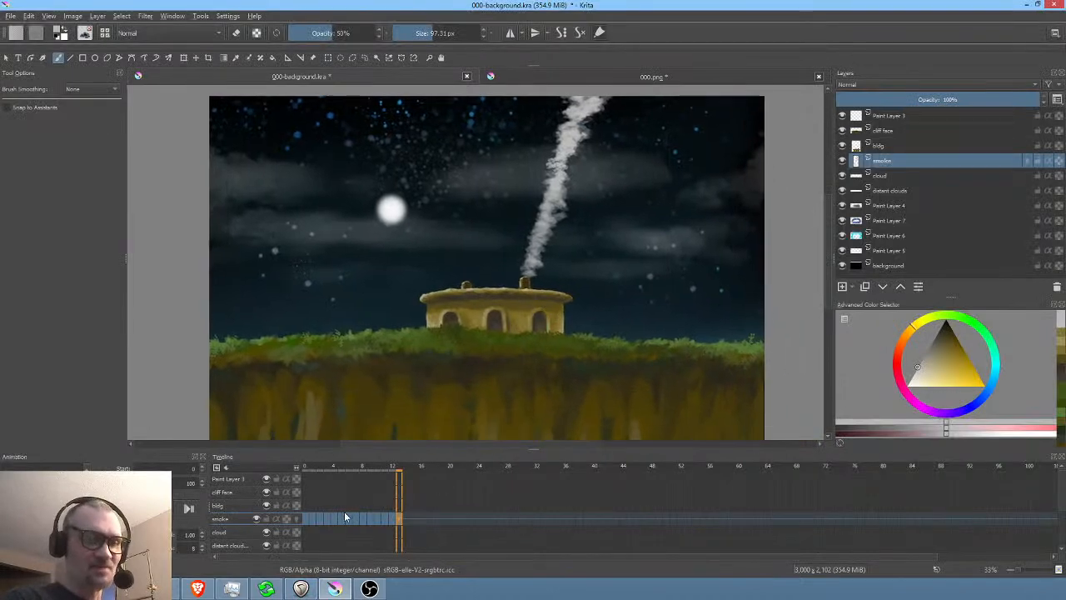
- Play the smoke animation from frame 0 to review the motion
{"action": "left_click", "coordinate": [307, 515]}
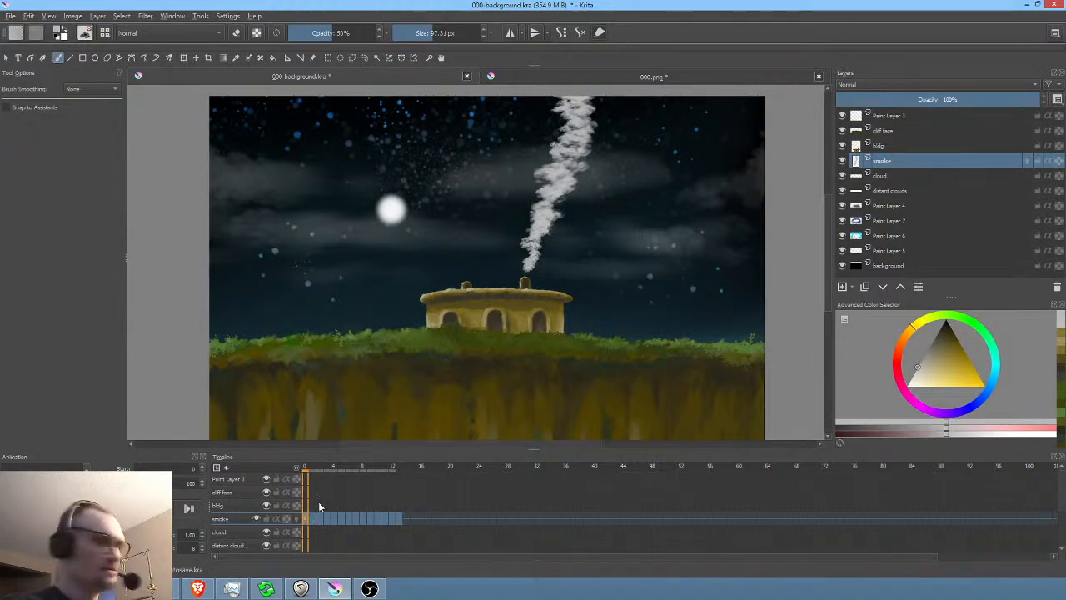
{"action": "key", "text": "space"}
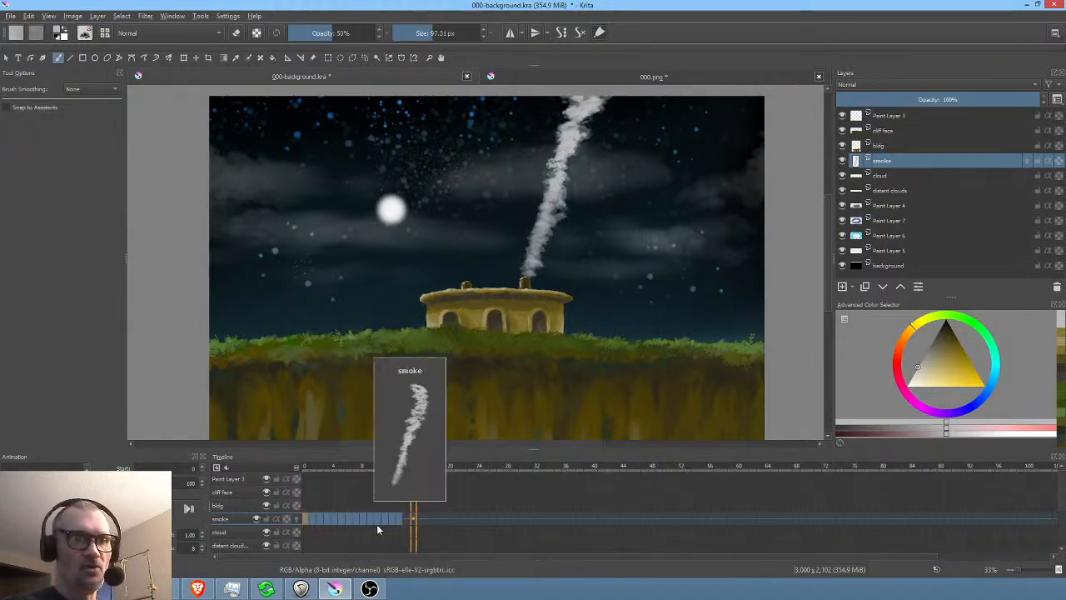
{"action": "key", "text": "space"}
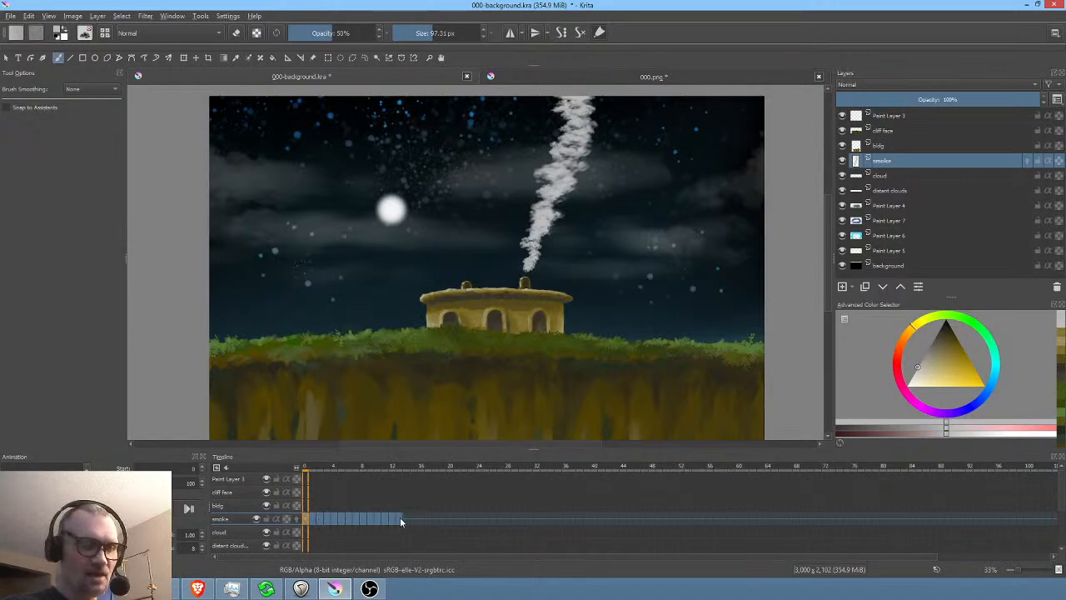
- Duplicate the smoke layer and shift all of the copy's keyframes so they start at frame 7
{"action": "left_click_drag", "start_coordinate": [399, 517], "coordinate": [297, 521]}
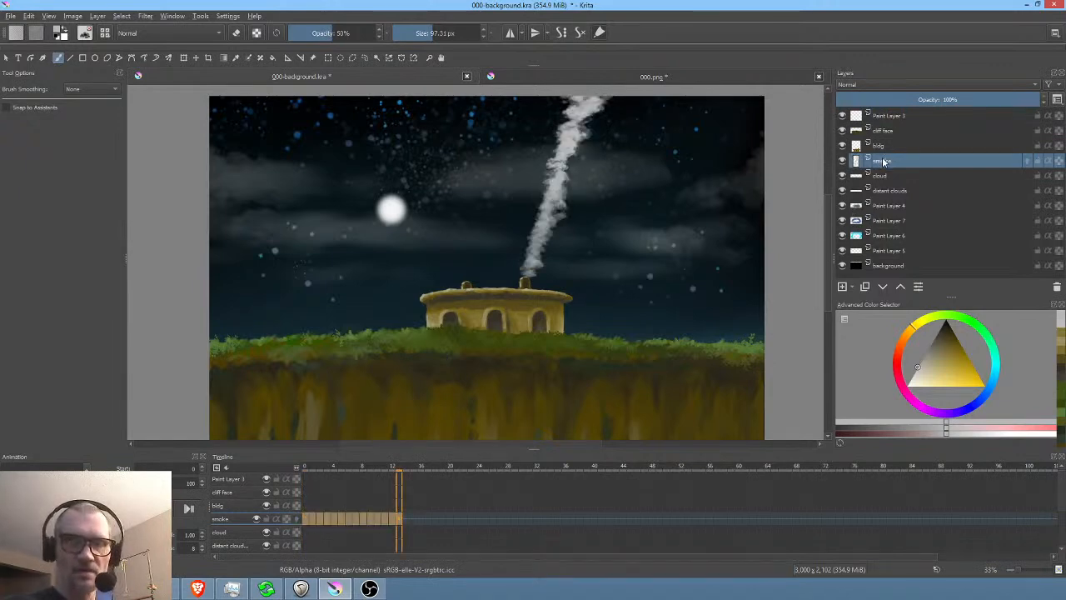
{"action": "left_click", "coordinate": [866, 286]}
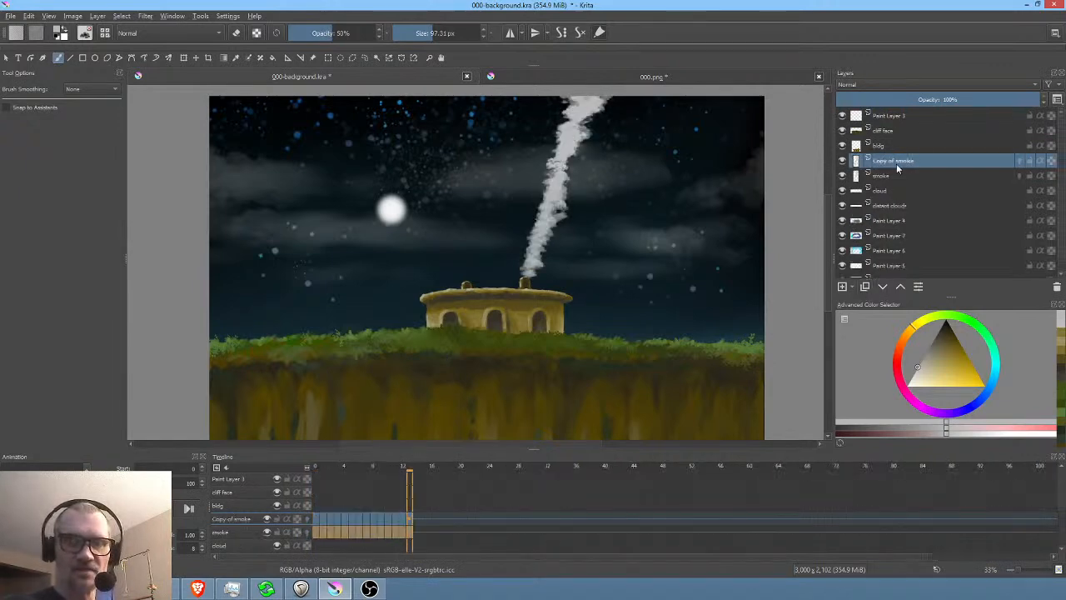
{"action": "left_click_drag", "start_coordinate": [316, 517], "coordinate": [411, 516]}
{"action": "left_click_drag", "start_coordinate": [315, 516], "coordinate": [364, 520]}
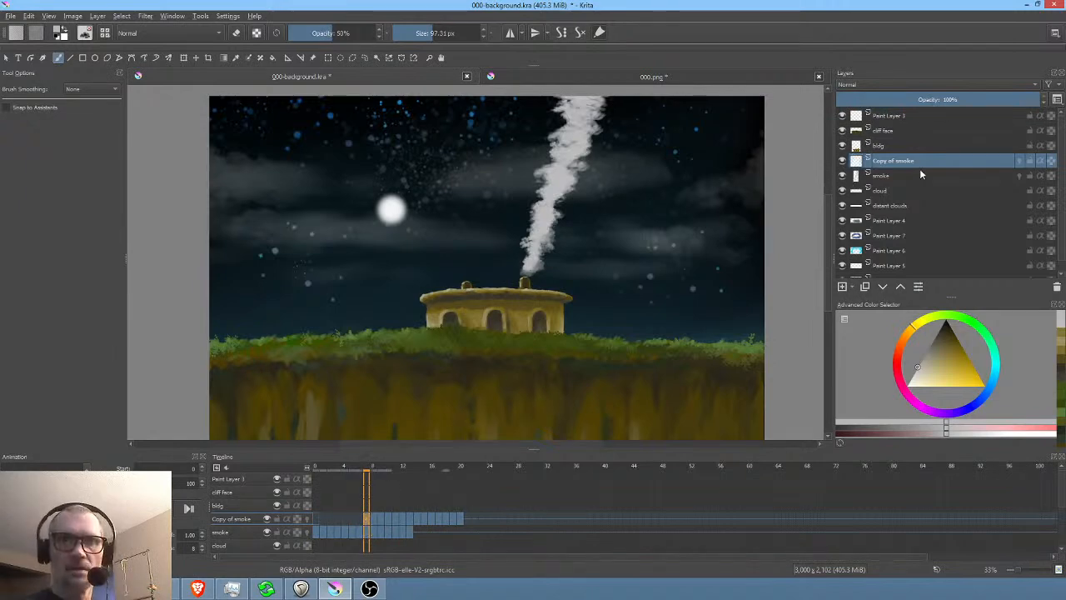
- Lower the opacity of the Copy of smoke layer to 62% and of the smoke layer to 58%
{"action": "left_click_drag", "start_coordinate": [979, 100], "coordinate": [968, 100]}
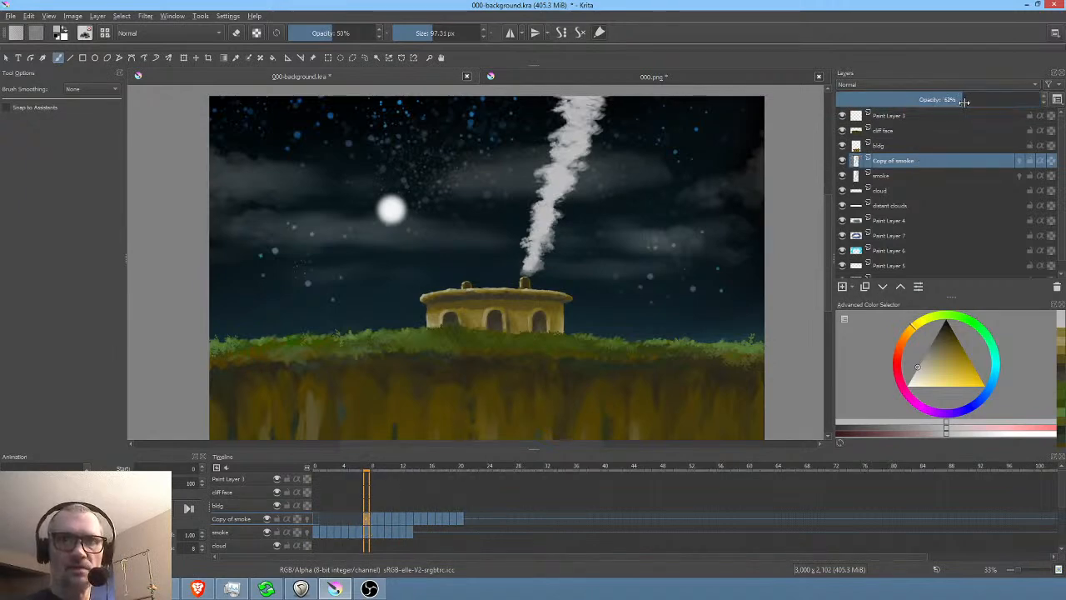
{"action": "left_click", "coordinate": [940, 178]}
{"action": "left_click_drag", "start_coordinate": [1037, 100], "coordinate": [954, 102]}
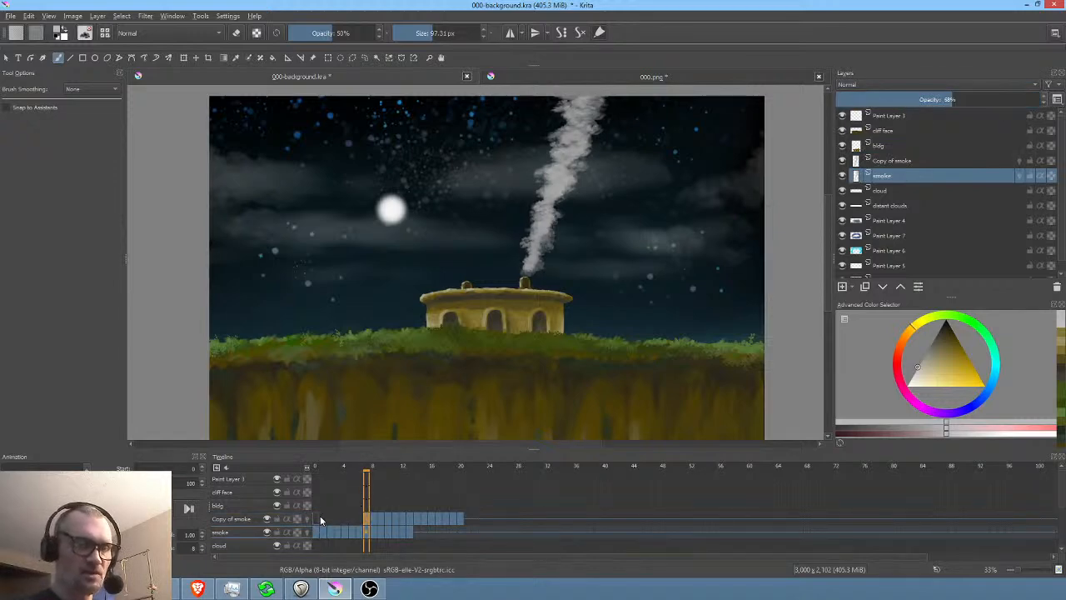
- Scrub through the timeline to check how the two offset smoke layers overlap in motion
{"action": "left_click_drag", "start_coordinate": [315, 462], "coordinate": [350, 469]}
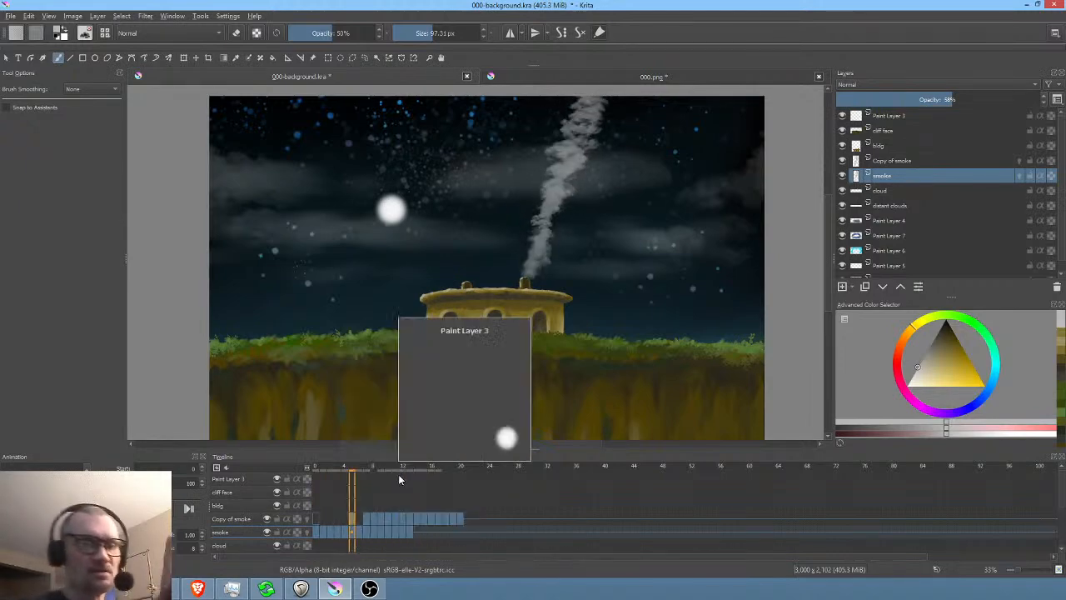
{"action": "mouse_move", "coordinate": [421, 519]}
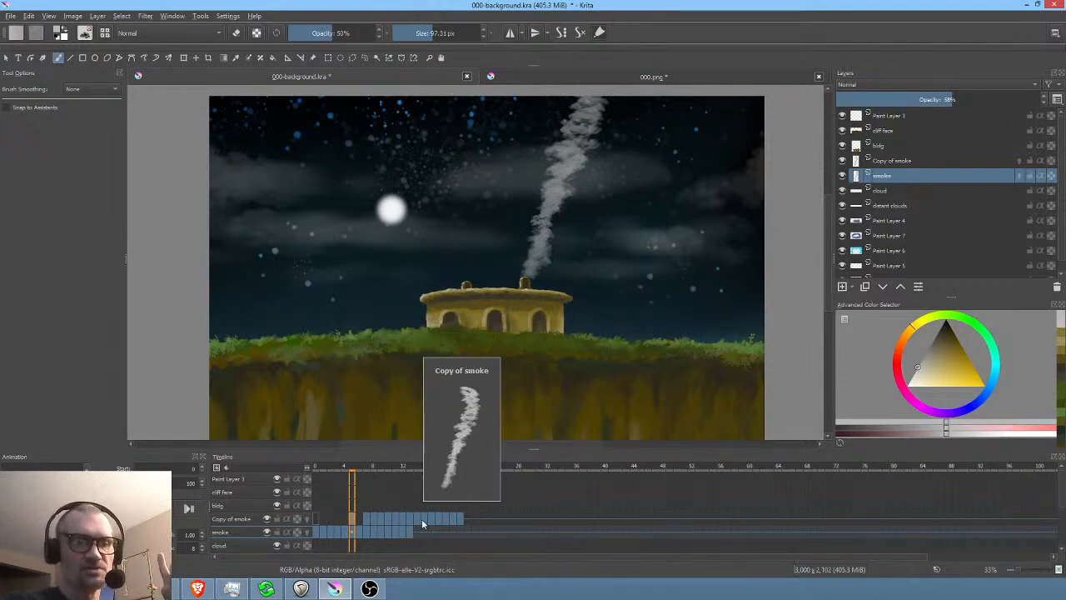
{"action": "left_click_drag", "start_coordinate": [344, 464], "coordinate": [385, 475]}
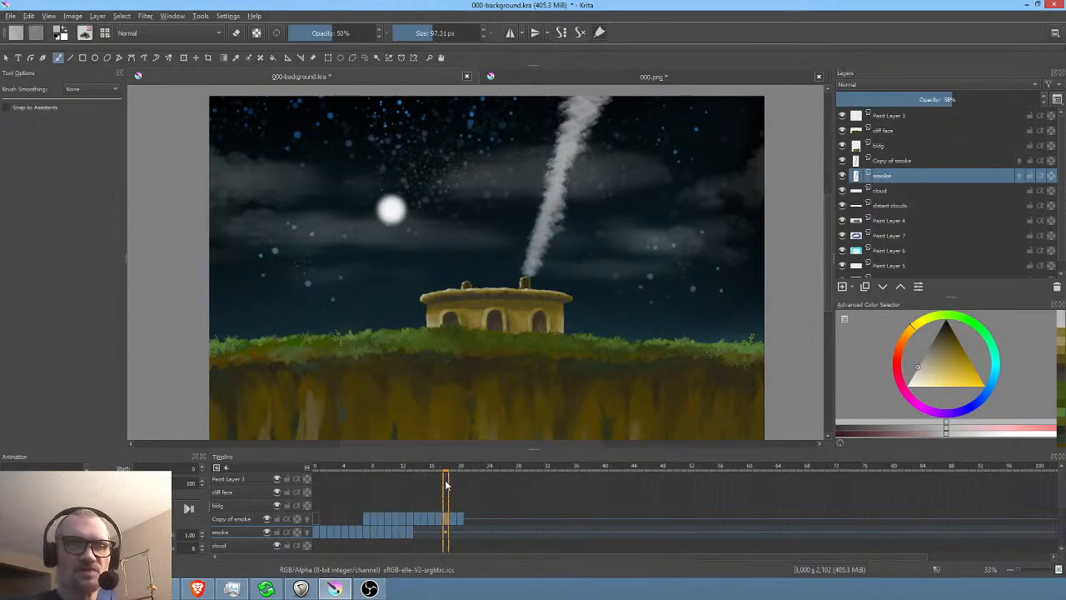
{"action": "mouse_move", "coordinate": [363, 483]}
{"action": "left_mouse_down"}
{"action": "mouse_move", "coordinate": [433, 483]}
{"action": "mouse_move", "coordinate": [346, 483]}
{"action": "mouse_move", "coordinate": [381, 487]}
{"action": "left_mouse_up"}
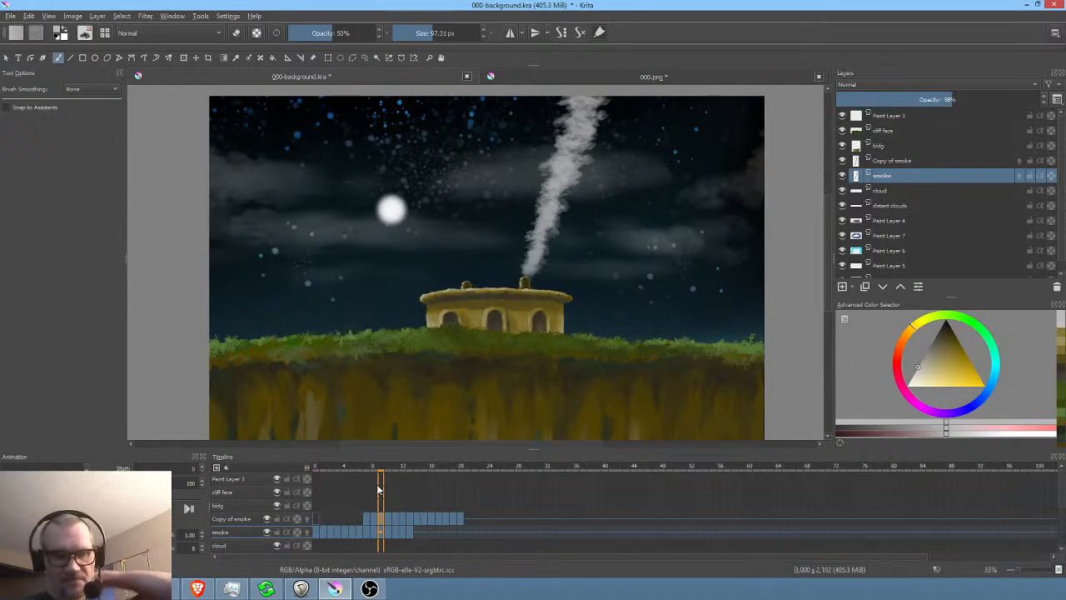
- Copy the smoke layer's frames 0–6 to frames 14–20 and fill frames 0–6 of the Copy of smoke layer
{"action": "left_click", "coordinate": [358, 533]}
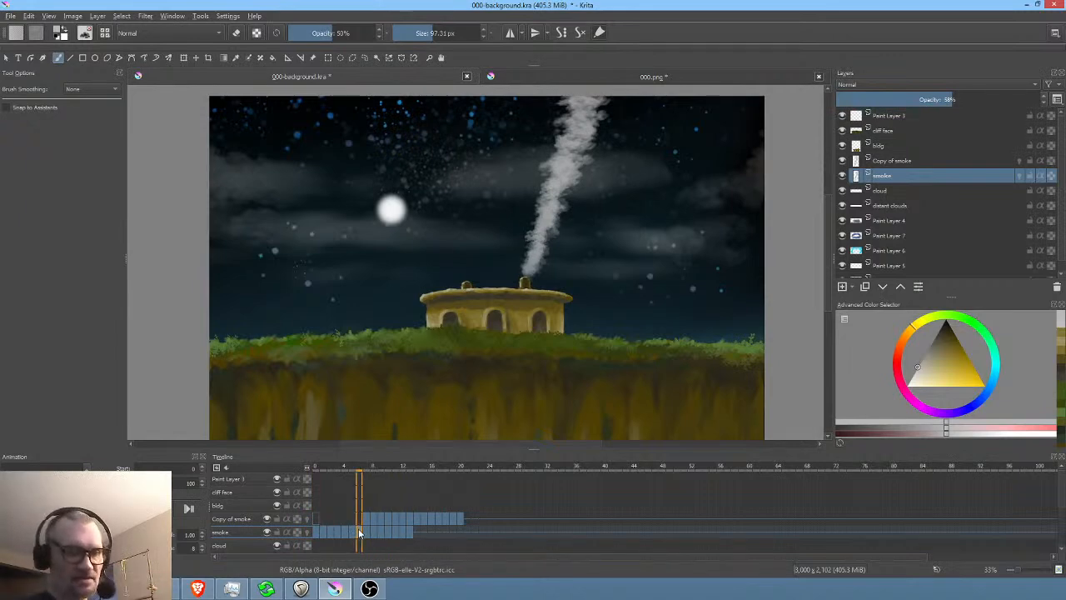
{"action": "left_click", "coordinate": [315, 532], "text": "shift"}
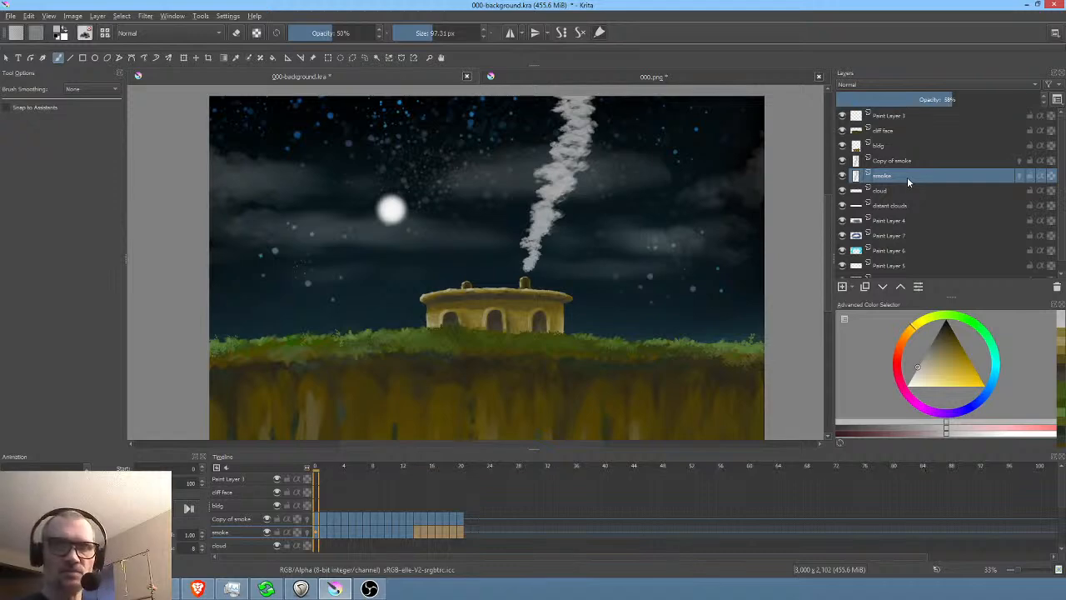
- Merge the Copy of smoke layer down into the smoke layer, keeping the cloud layer separate
{"action": "key", "text": "shift+Delete"}
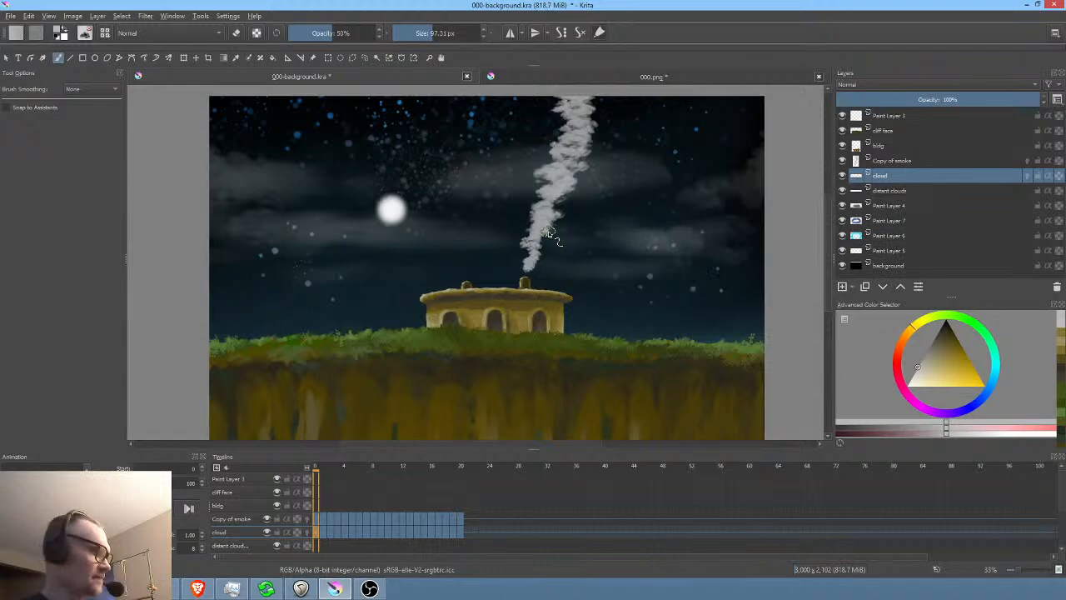
{"action": "key", "text": "ctrl+z"}
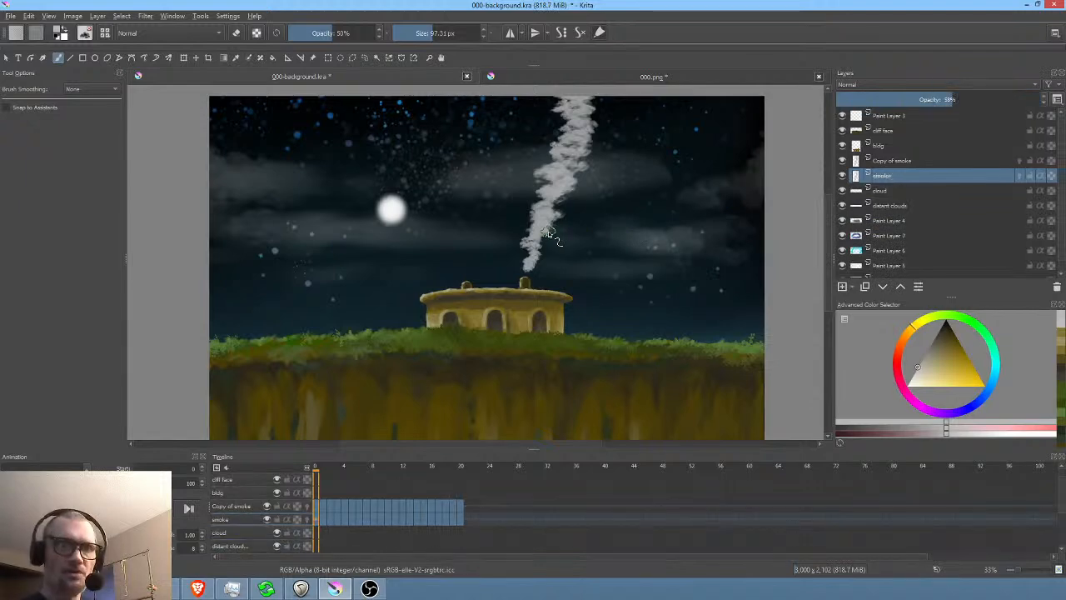
{"action": "left_click", "coordinate": [902, 163]}
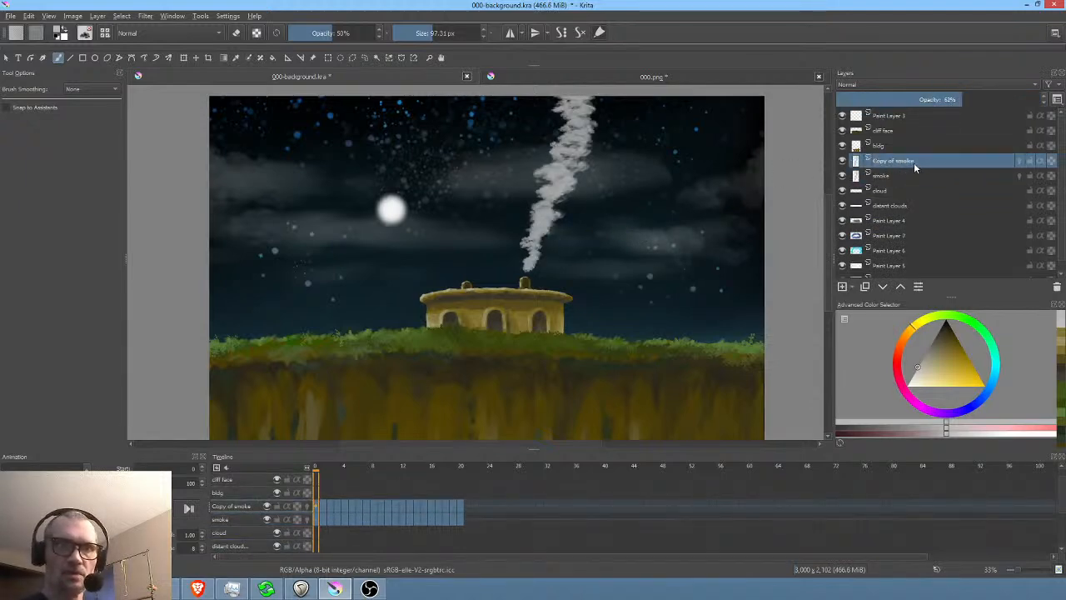
{"action": "left_click", "coordinate": [896, 175], "text": "shift"}
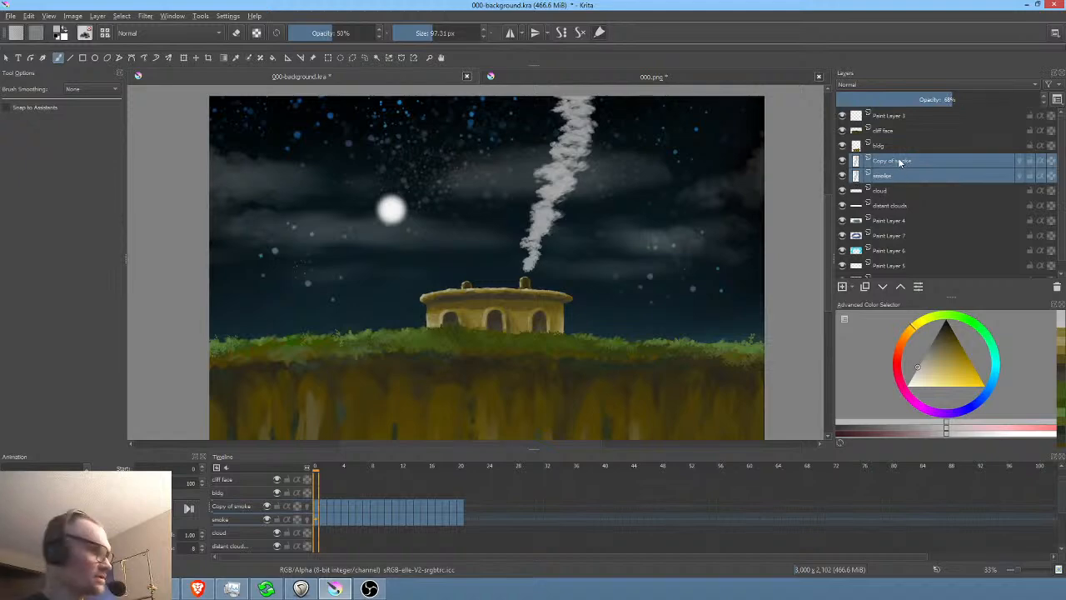
{"action": "left_click", "coordinate": [899, 161]}
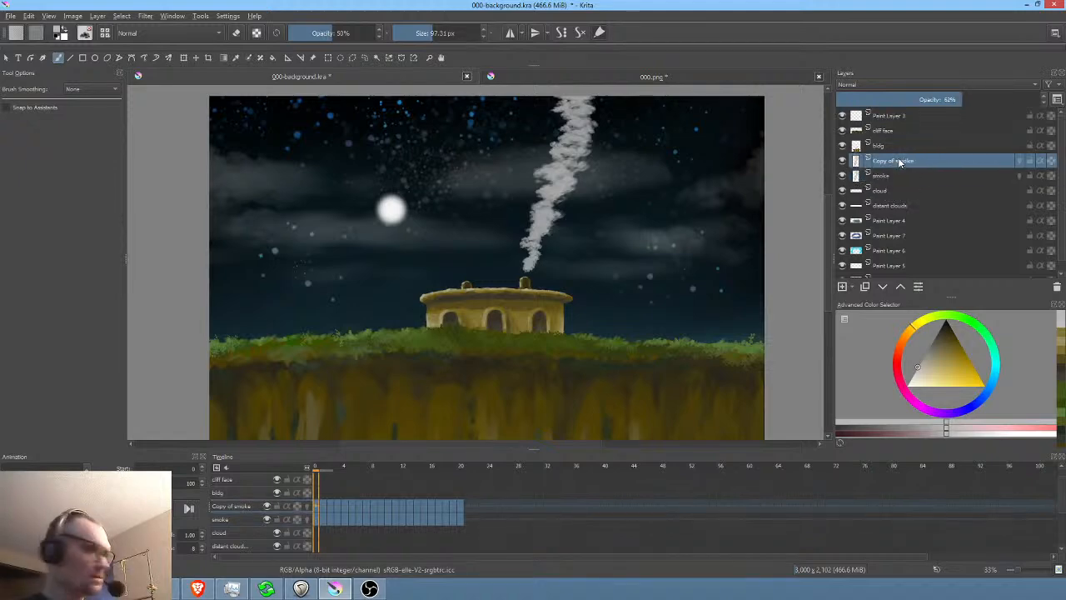
{"action": "key", "text": "ctrl+e"}
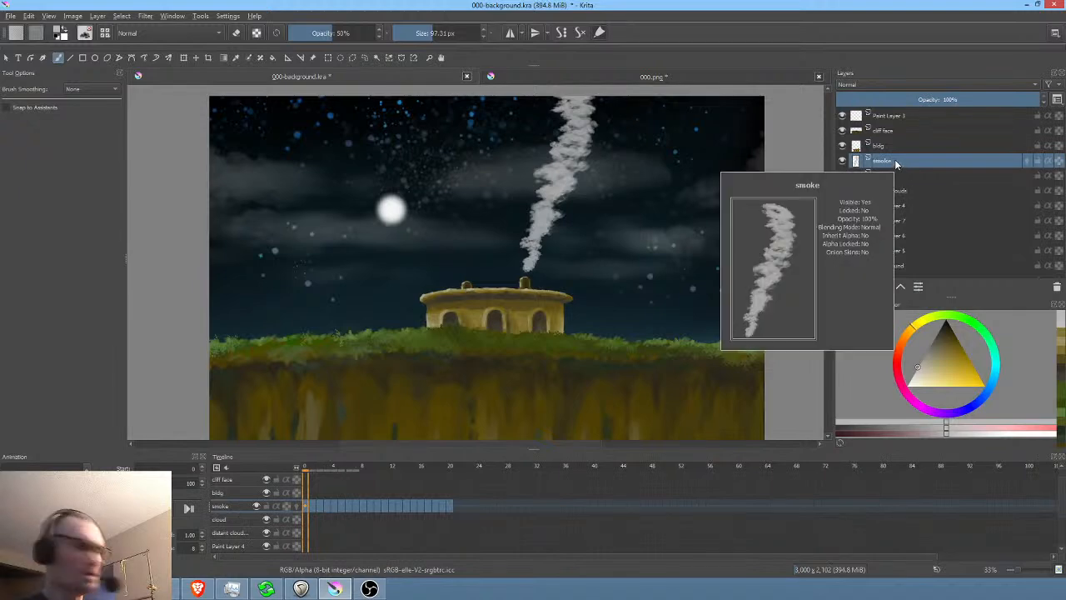
- Place the merged smoke layer in its own group and save the document
{"action": "key", "text": "ctrl+g"}
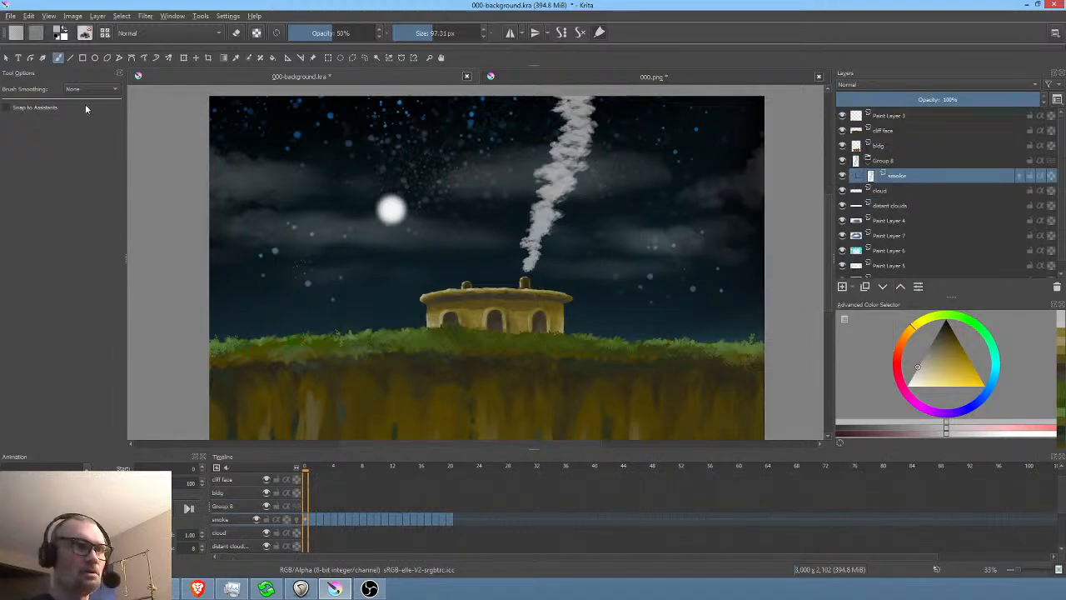
{"action": "left_click", "coordinate": [11, 16]}
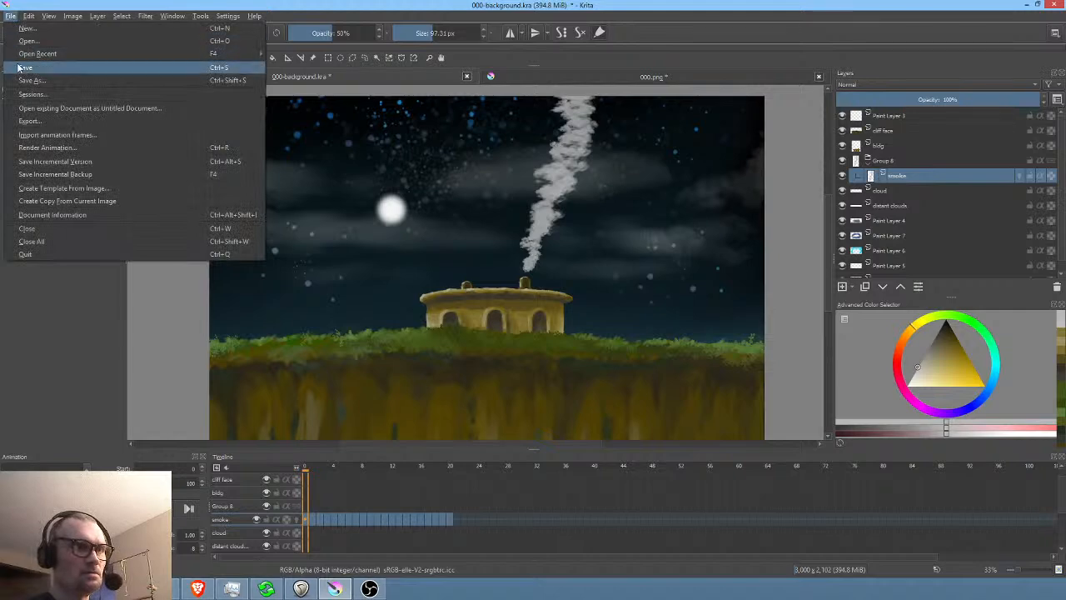
{"action": "left_click", "coordinate": [18, 68]}
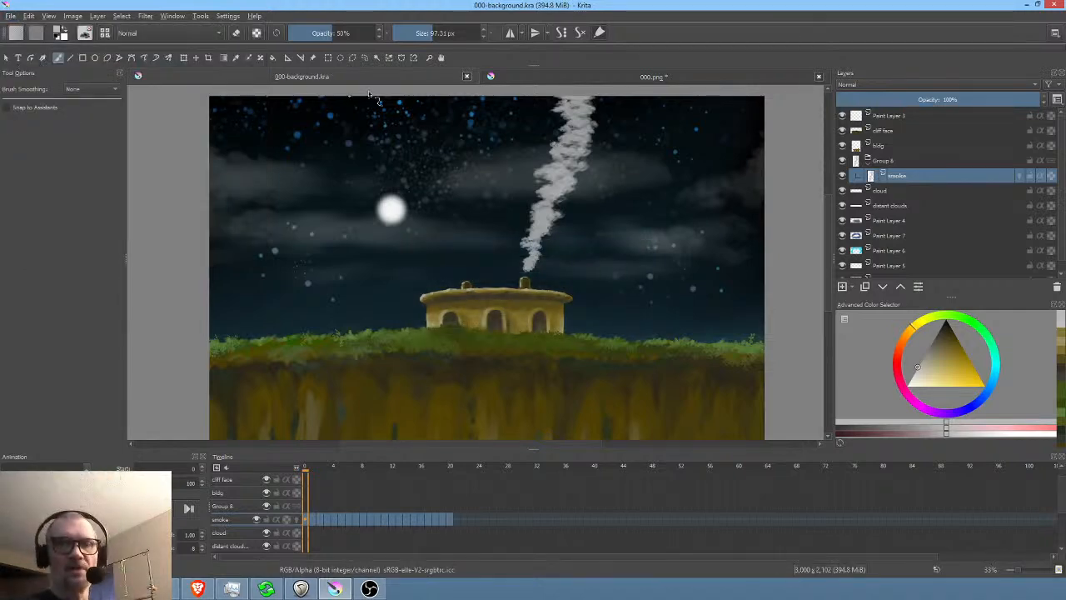
- Add a transform mask to the grouped smoke layer
{"action": "right_click", "coordinate": [900, 177]}
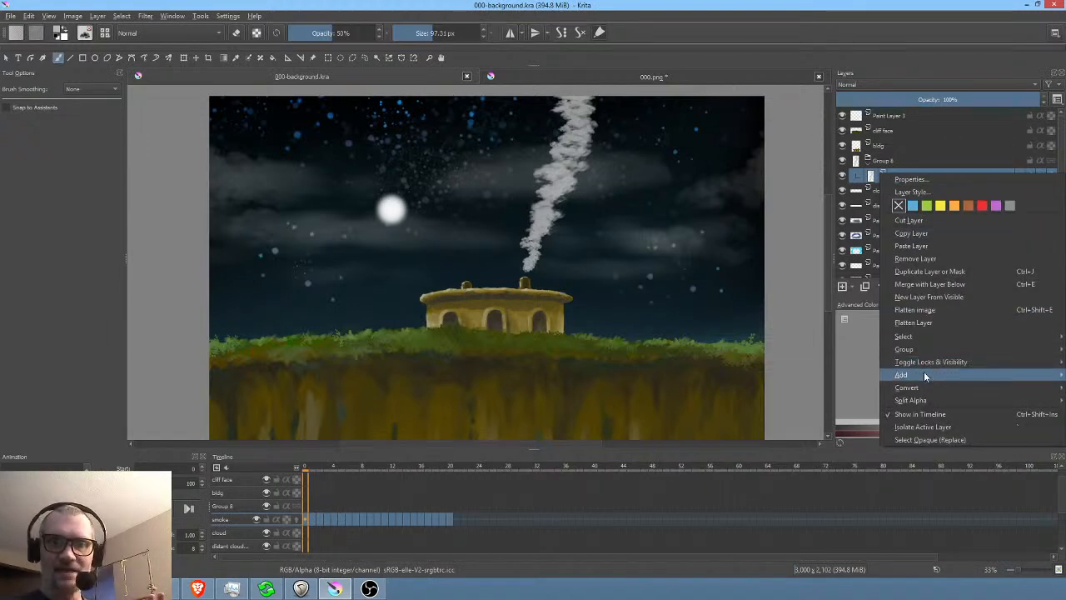
{"action": "mouse_move", "coordinate": [925, 377]}
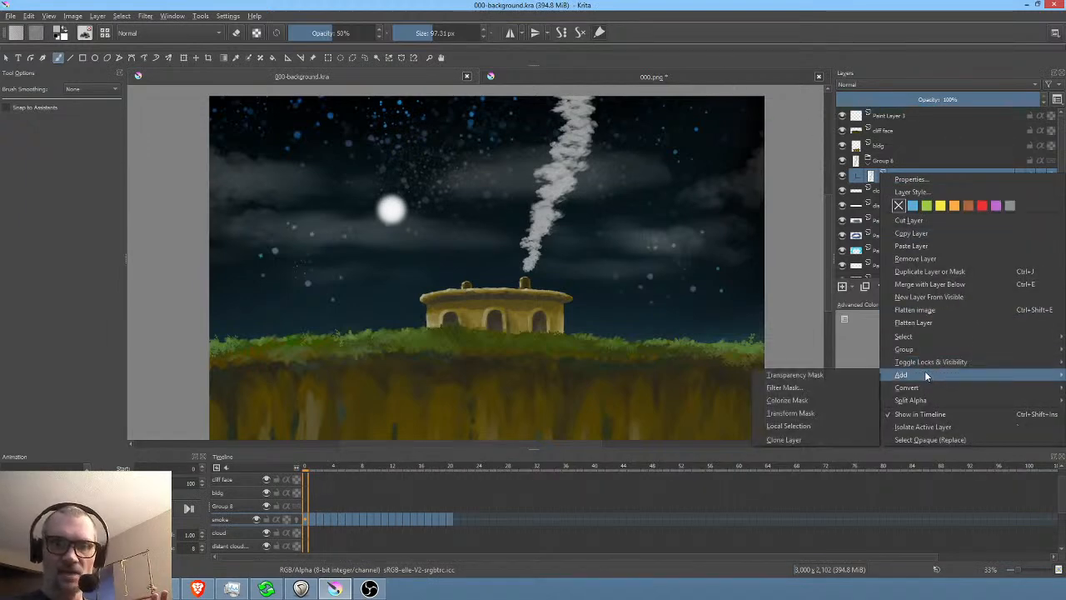
{"action": "left_click", "coordinate": [827, 413]}
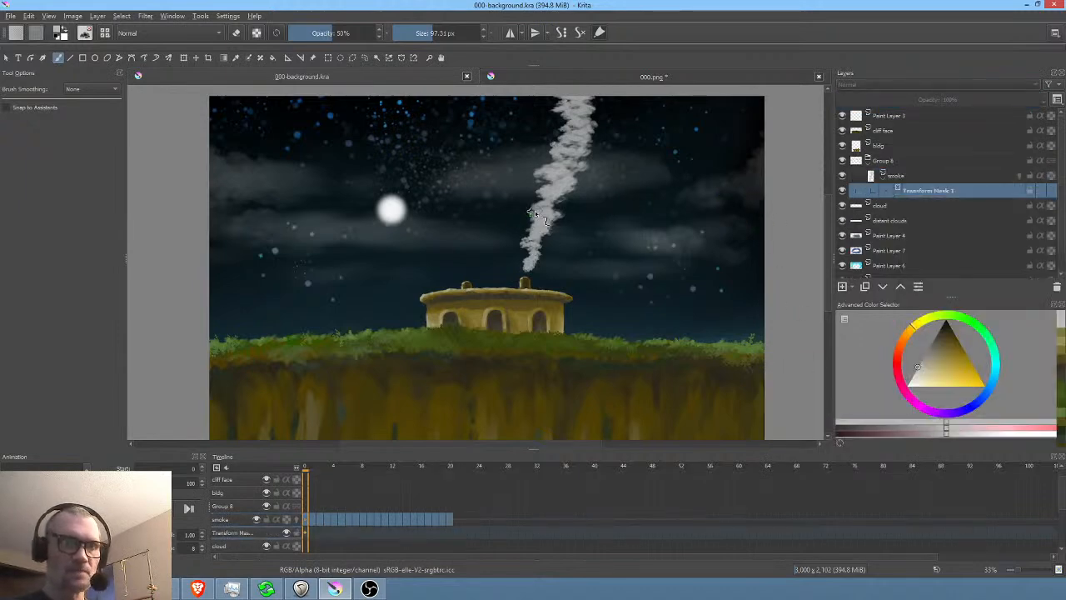
- Distort the smoke through its transform mask so the plume's top spreads wider and leans right while its base narrows at the chimney
{"action": "key", "text": "ctrl+t"}
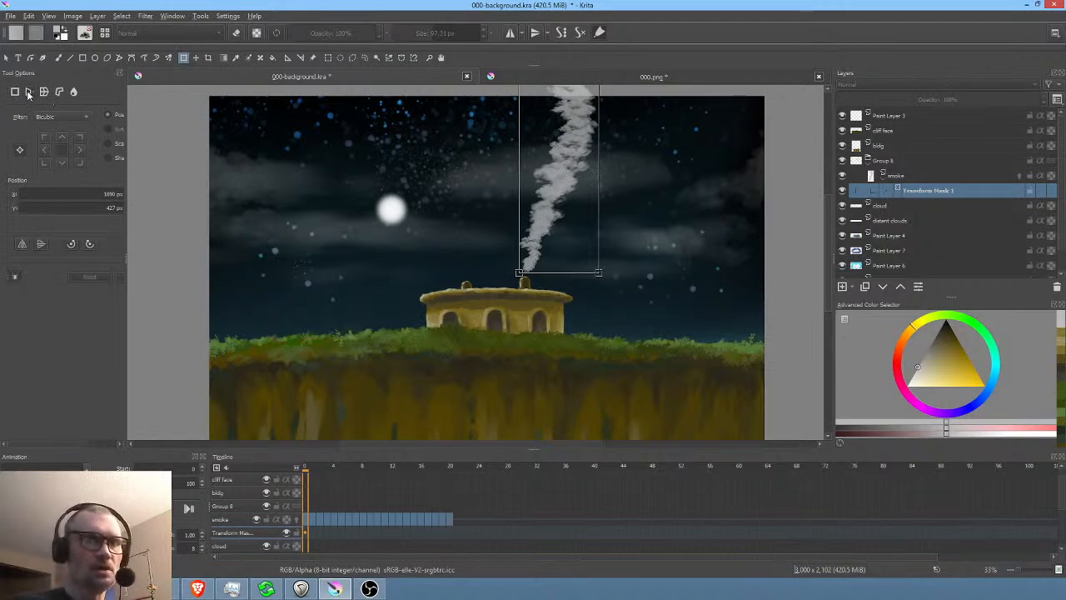
{"action": "scroll", "coordinate": [550, 86], "scroll_direction": "up", "scroll_amount": 3}
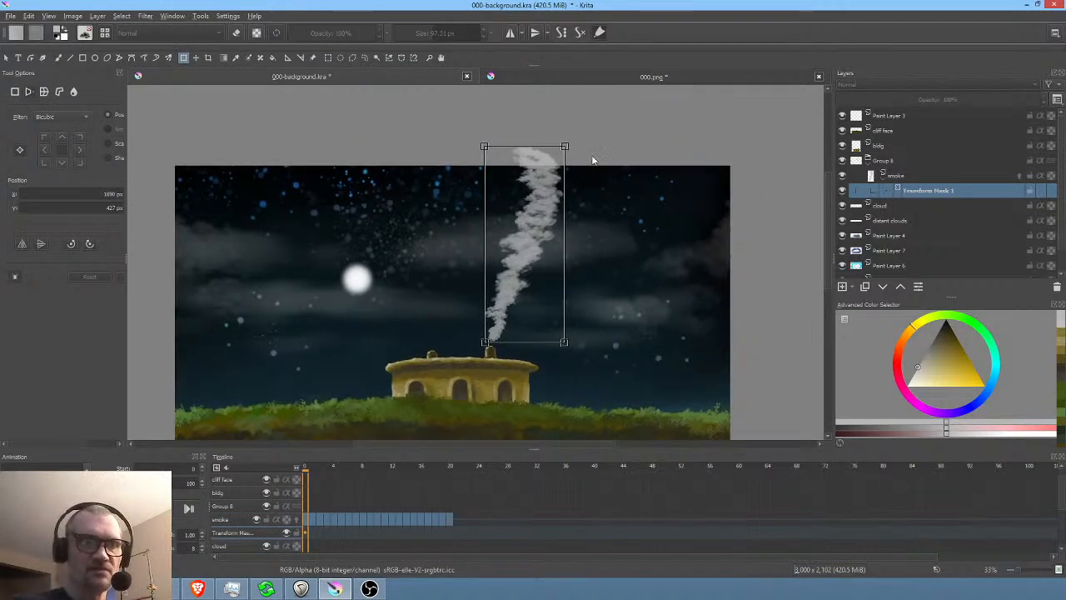
{"action": "left_click_drag", "start_coordinate": [564, 149], "coordinate": [689, 116]}
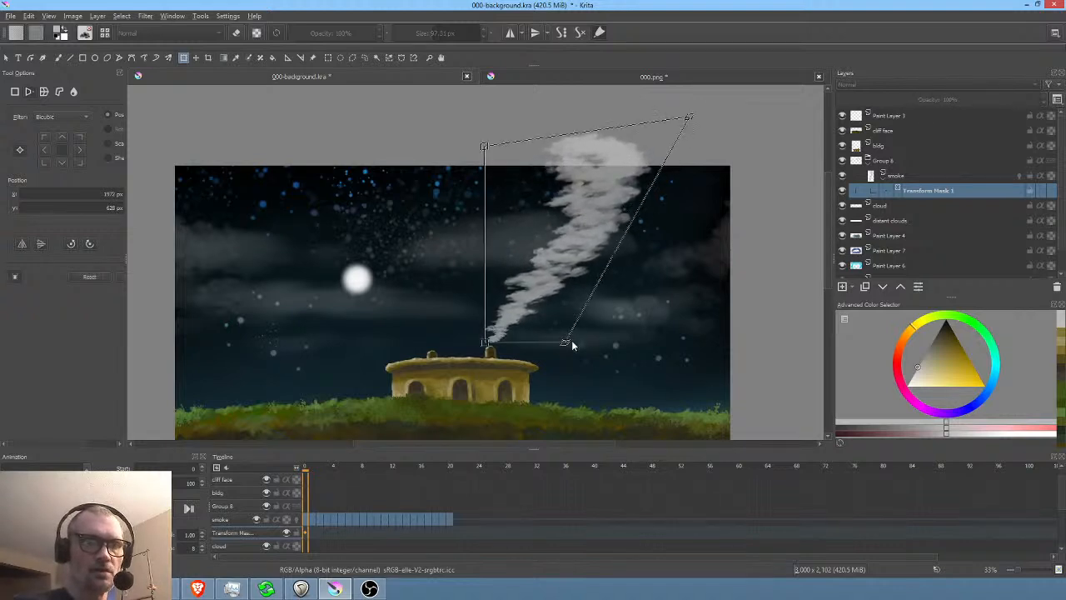
{"action": "left_click_drag", "start_coordinate": [568, 348], "coordinate": [537, 349]}
{"action": "key", "text": "Return"}
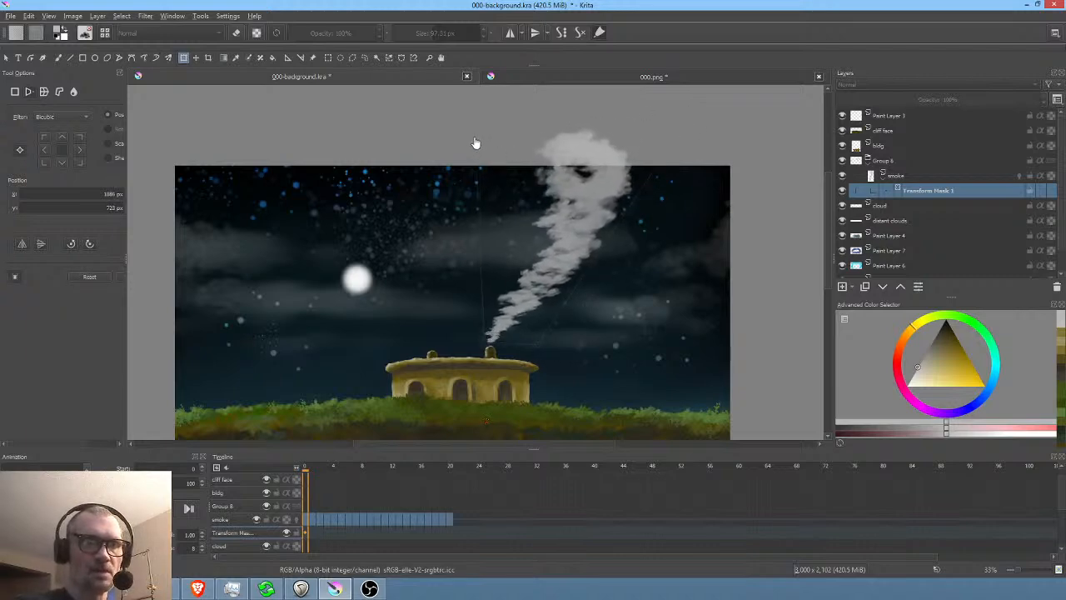
{"action": "left_click", "coordinate": [455, 121]}
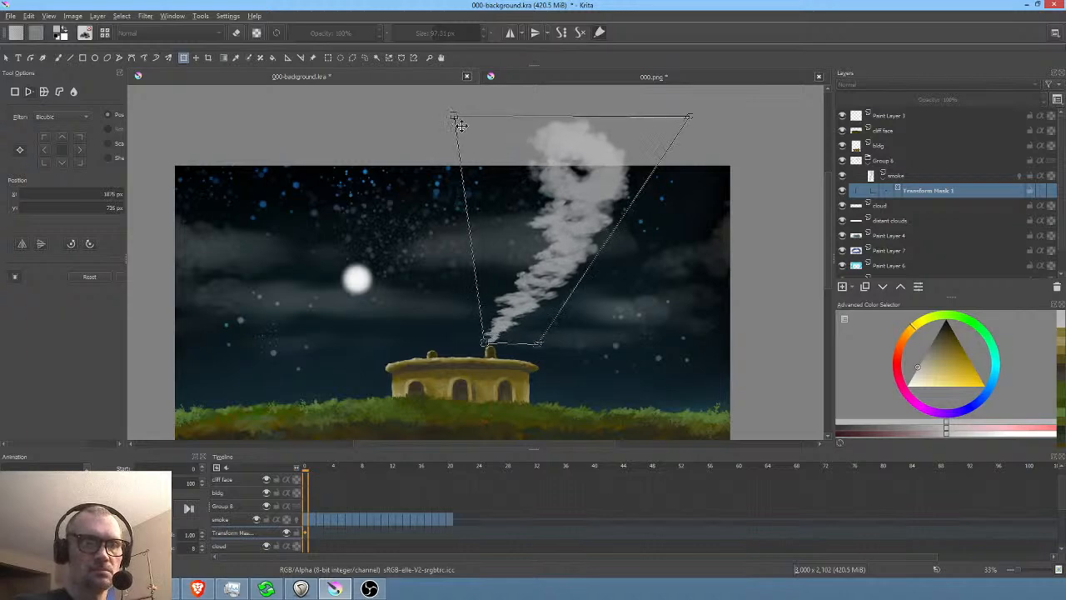
- Select the group holding the smoke layer and save the document
{"action": "left_click", "coordinate": [897, 160]}
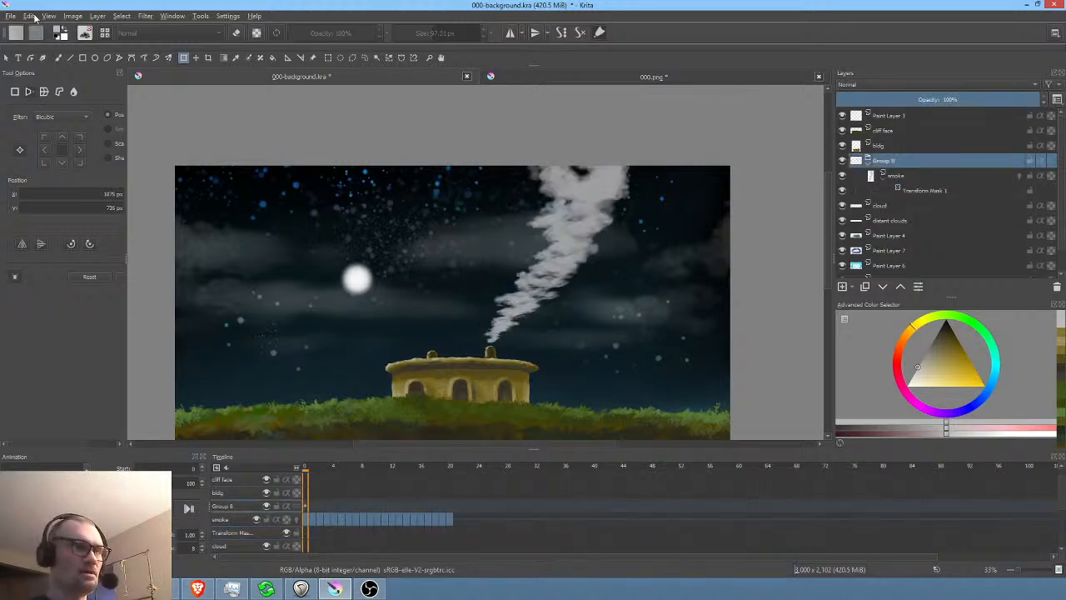
{"action": "left_click", "coordinate": [11, 16]}
{"action": "left_click", "coordinate": [33, 76]}
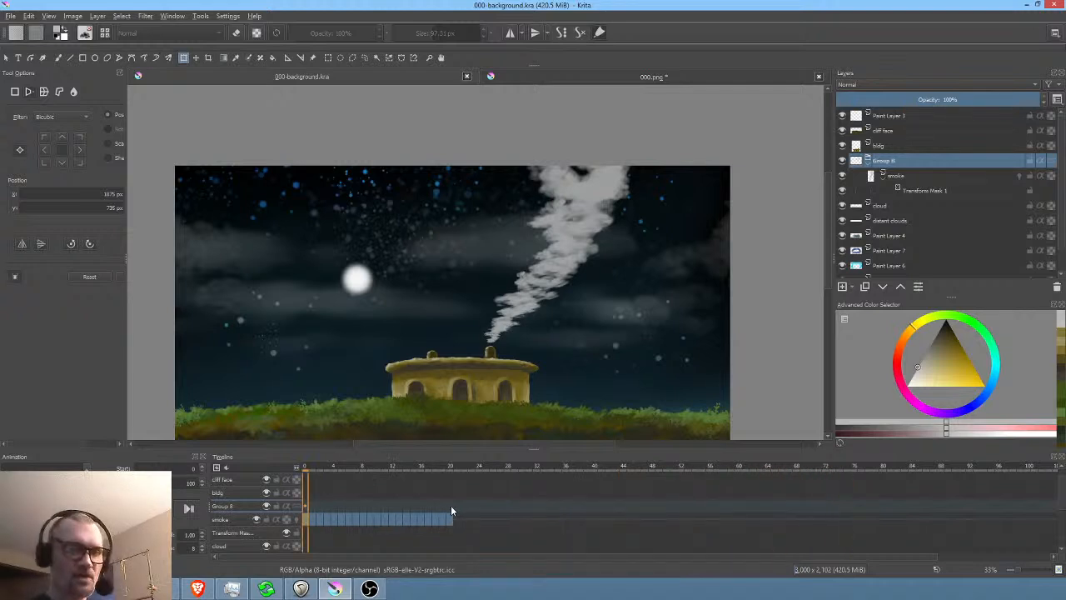
- Select frames 0–20 of the smoke group and play them back to check the distorted smoke
{"action": "left_click_drag", "start_coordinate": [450, 504], "coordinate": [278, 504]}
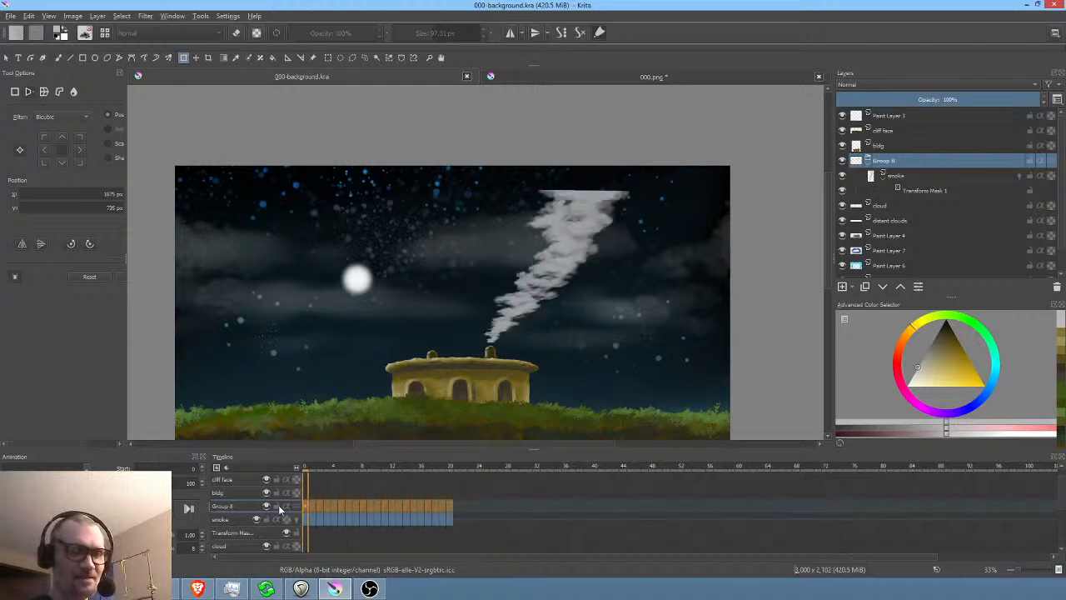
{"action": "scroll", "coordinate": [449, 343], "scroll_direction": "down", "scroll_amount": 3}
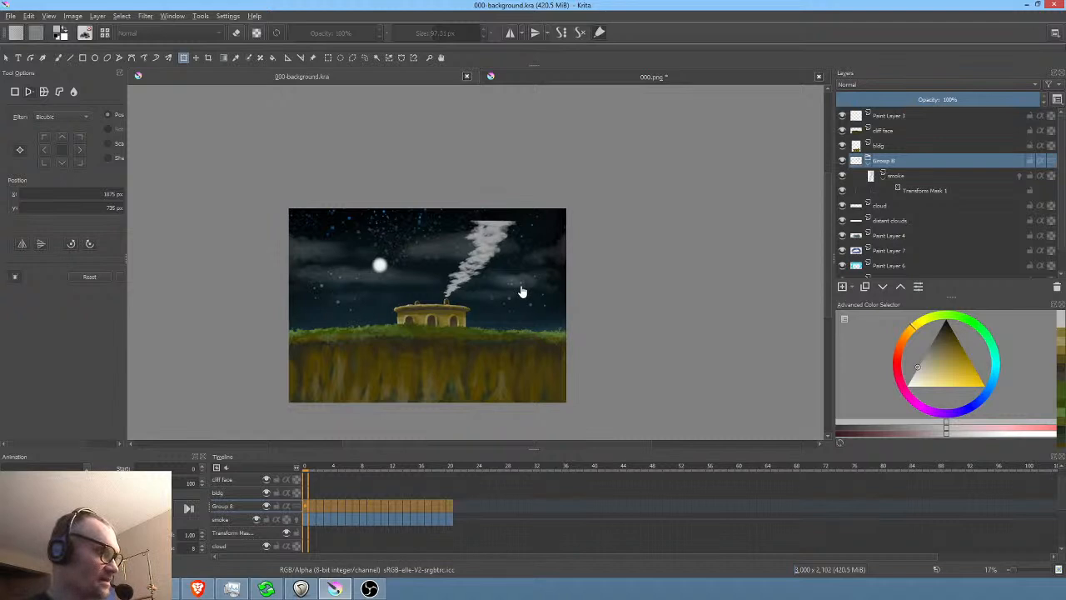
{"action": "key", "text": "space"}
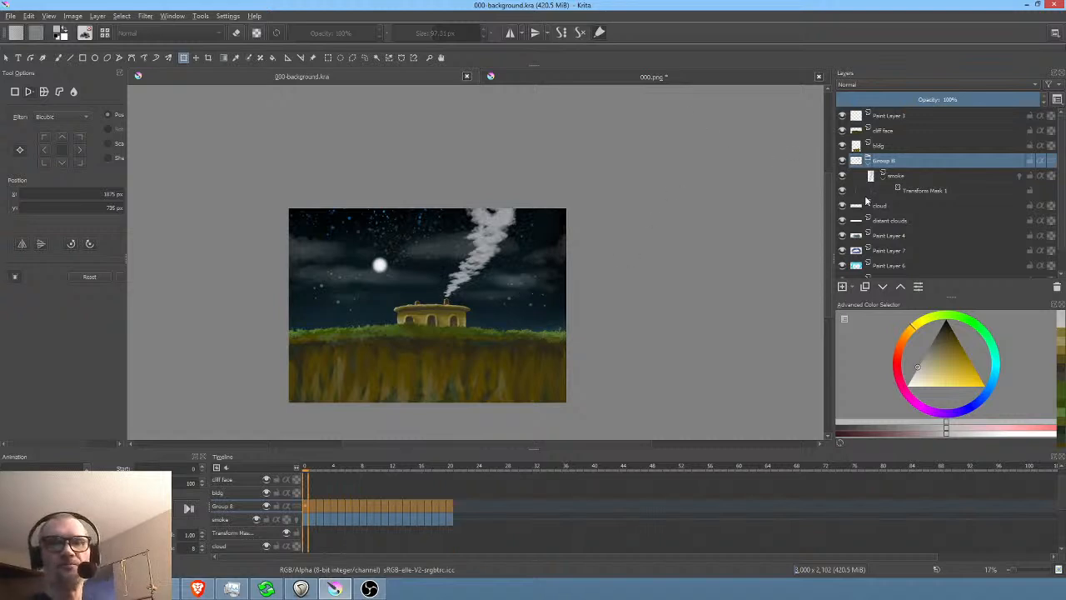
- Duplicate the smoke layer as a backup, hide the copy, and delete the copy's transform mask
{"action": "left_click", "coordinate": [913, 175]}
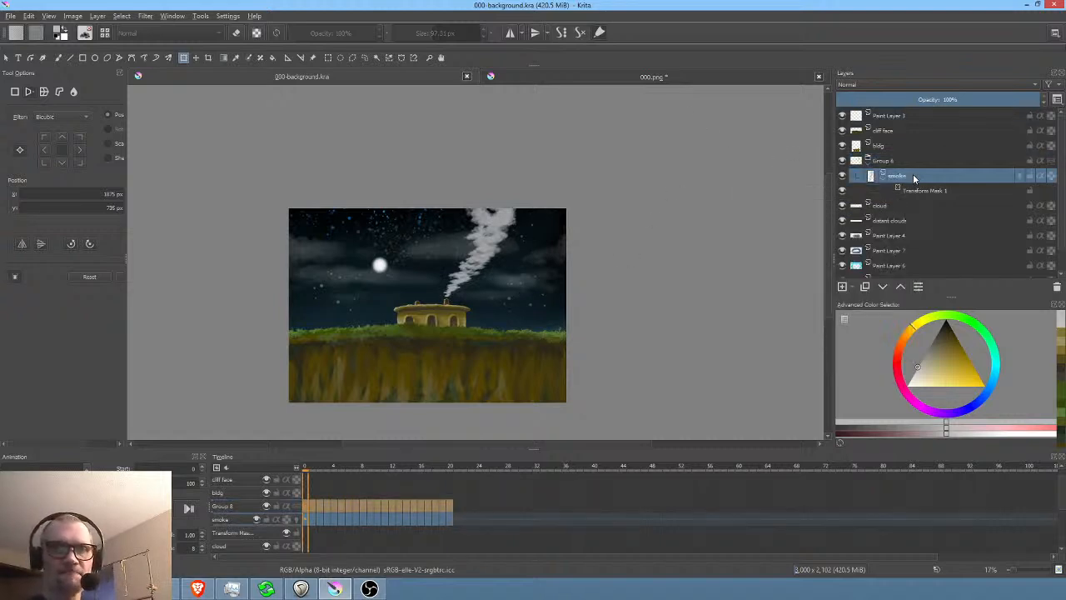
{"action": "left_click", "coordinate": [867, 288]}
{"action": "left_click", "coordinate": [843, 176]}
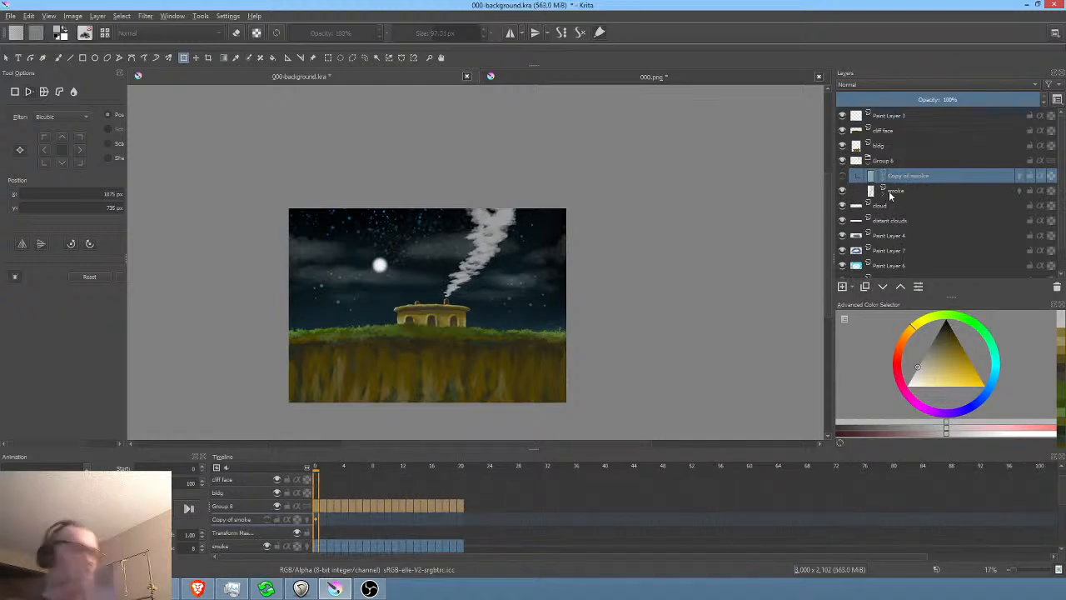
{"action": "mouse_move", "coordinate": [885, 187]}
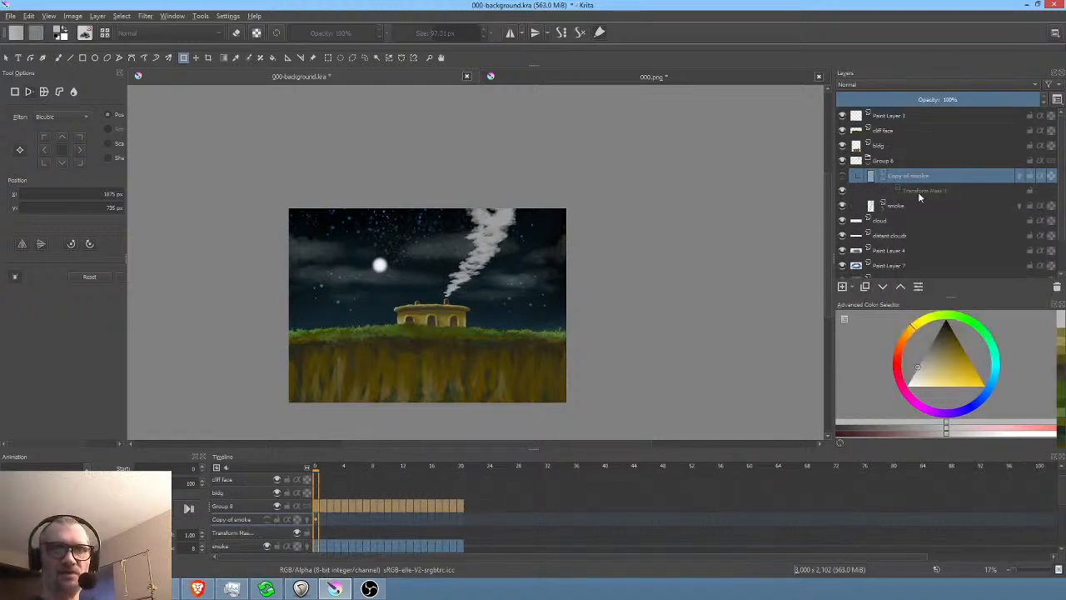
{"action": "left_click", "coordinate": [917, 191]}
{"action": "left_click", "coordinate": [1057, 285]}
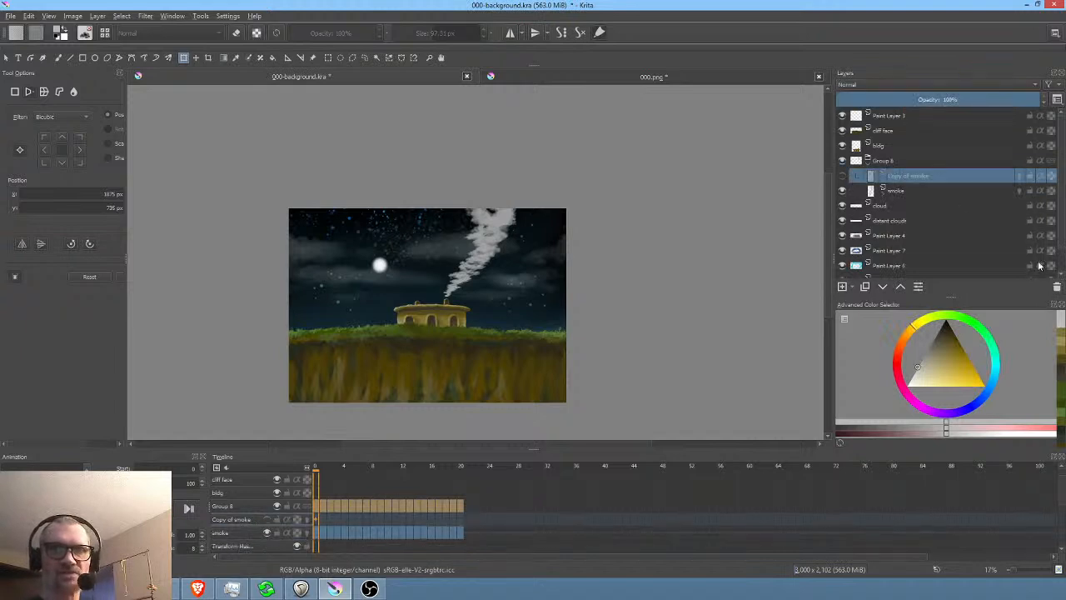
- Flatten the visible smoke layer so its transform mask is baked into the frames, and save the document
{"action": "left_click", "coordinate": [905, 190]}
{"action": "right_click", "coordinate": [905, 191]}
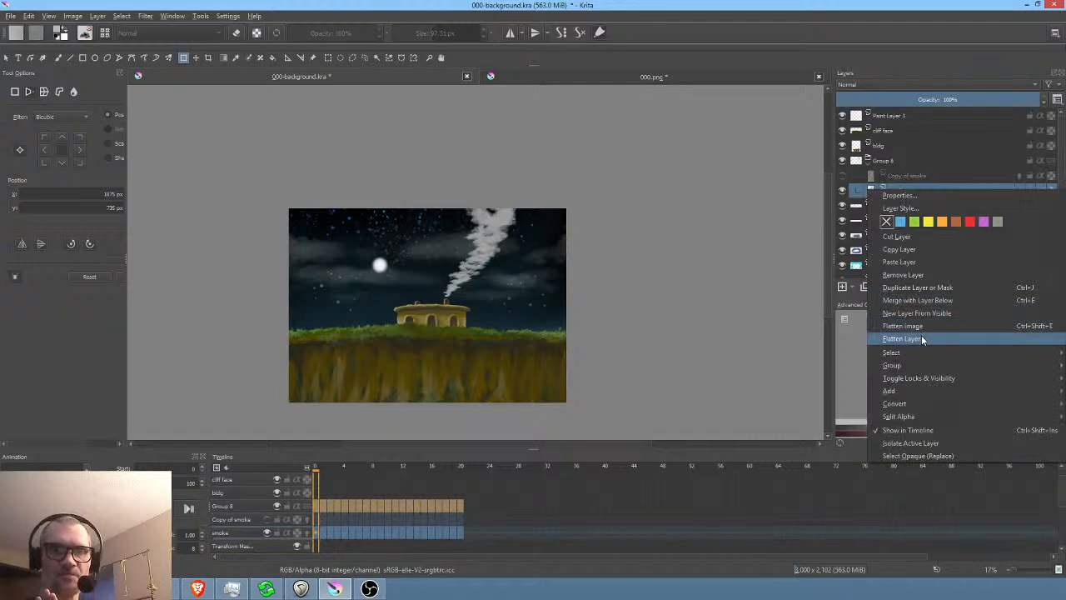
{"action": "left_click", "coordinate": [921, 336]}
{"action": "mouse_move", "coordinate": [901, 195]}
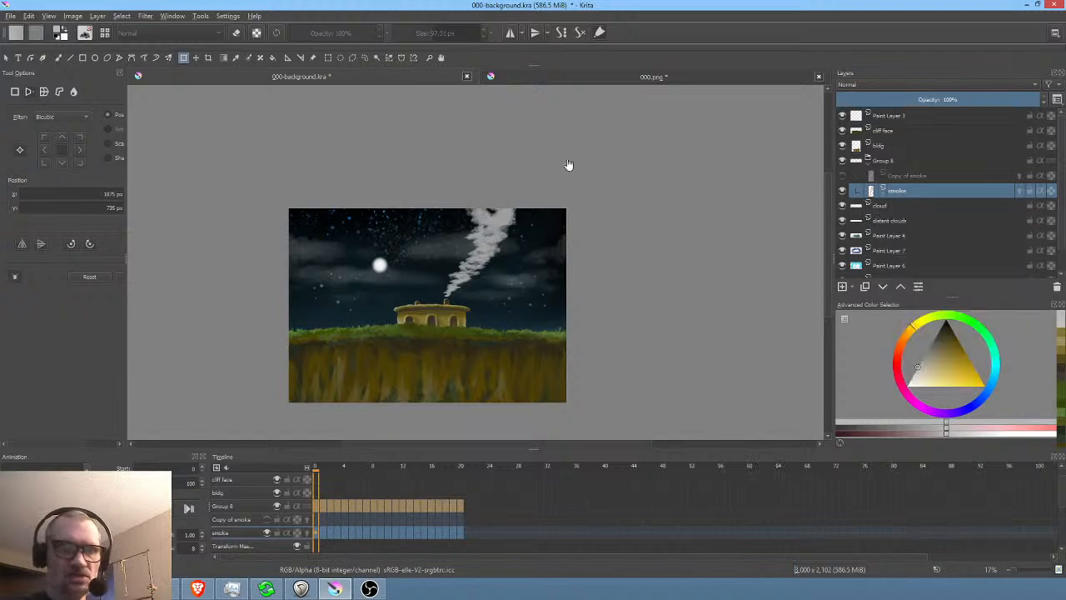
{"action": "left_click", "coordinate": [10, 18]}
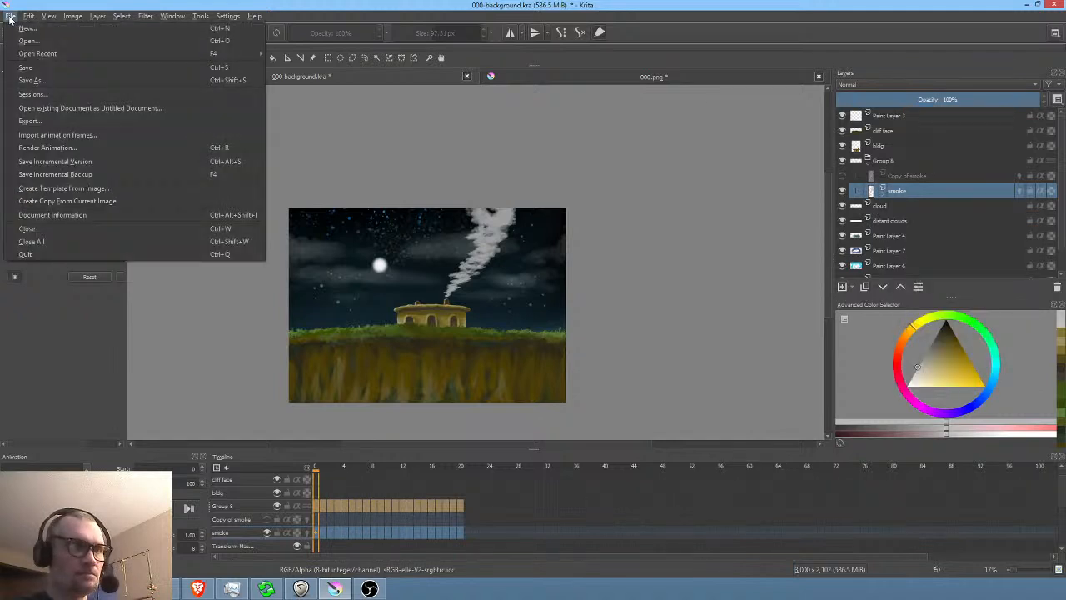
{"action": "left_click", "coordinate": [27, 67]}
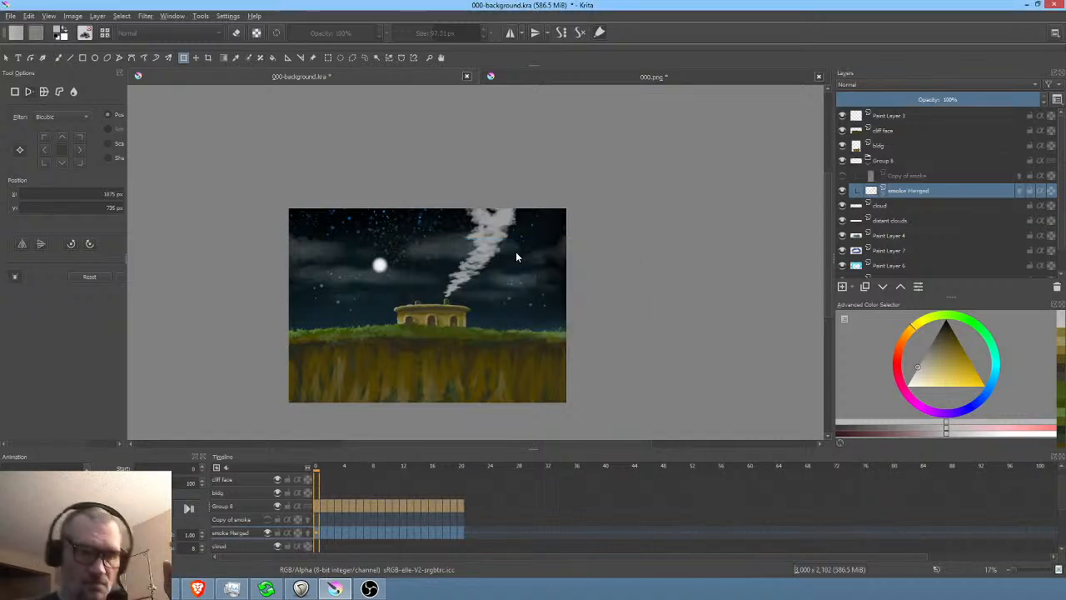
{"action": "key", "text": "ctrl+s"}
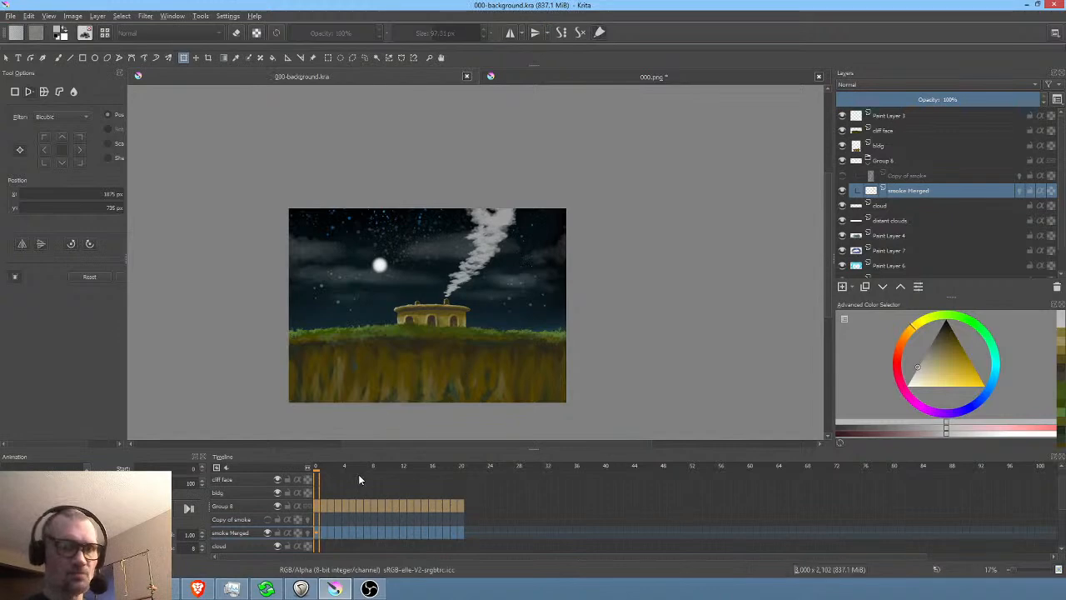
- At frame 9, add a new paint layer above smoke Merged and set its blending mode to Erase
{"action": "left_click_drag", "start_coordinate": [318, 469], "coordinate": [382, 468]}
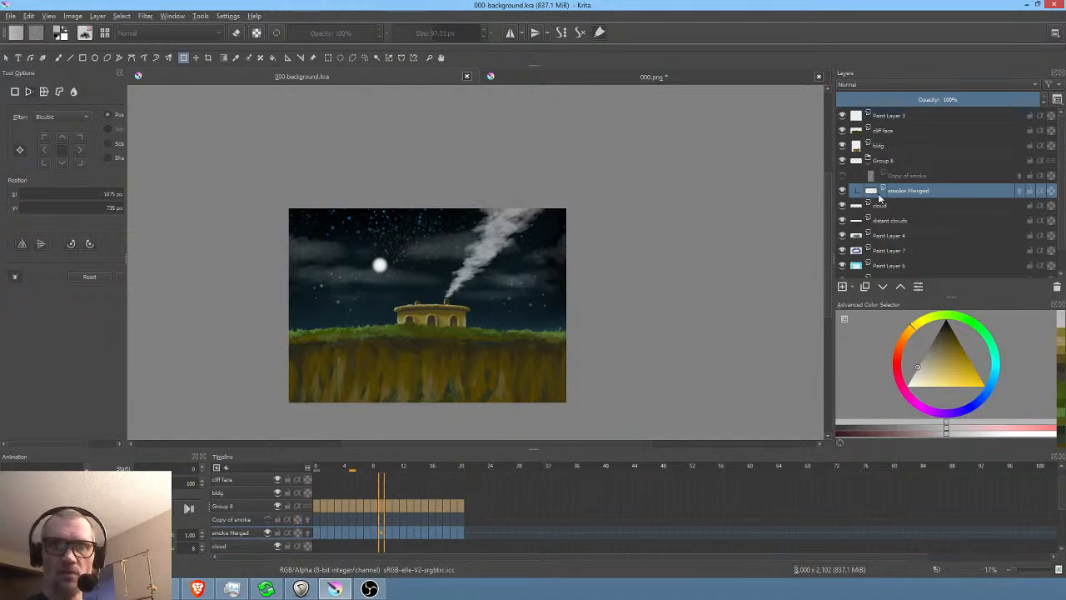
{"action": "left_click", "coordinate": [842, 286]}
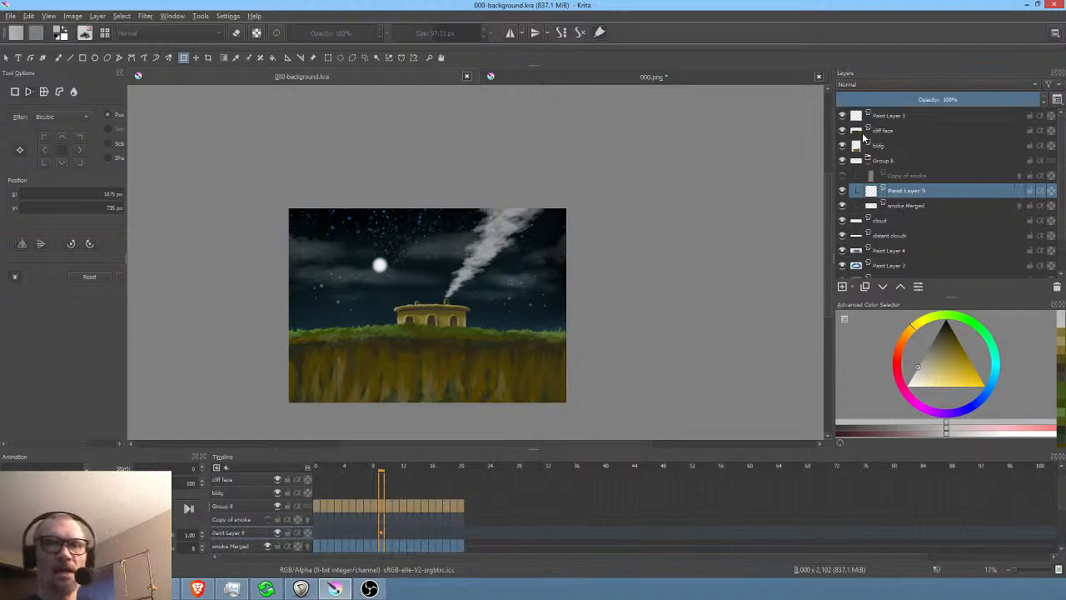
{"action": "left_click", "coordinate": [872, 86]}
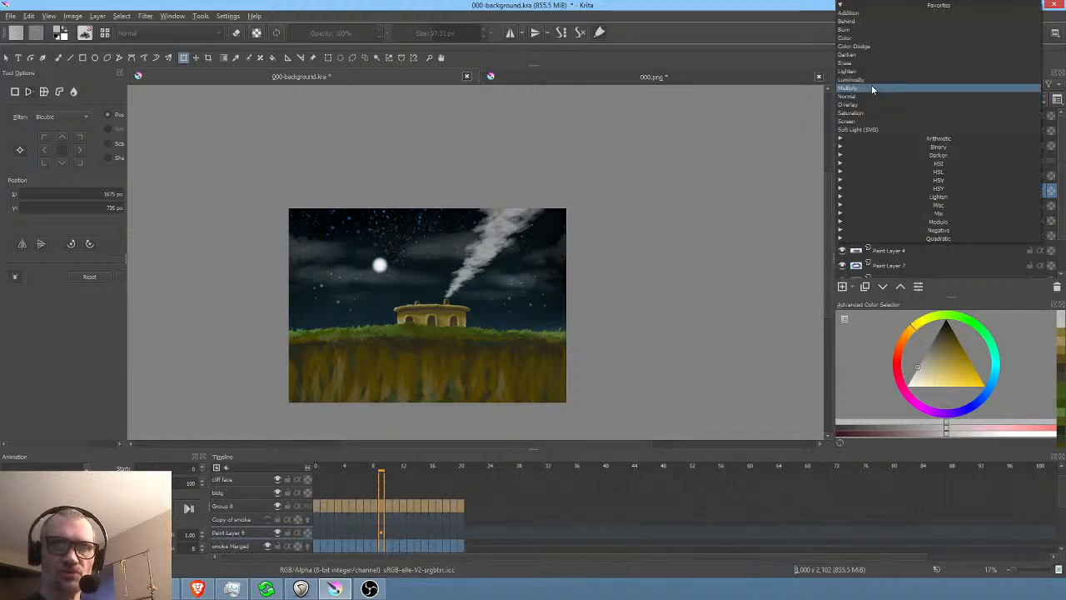
{"action": "left_click", "coordinate": [867, 62]}
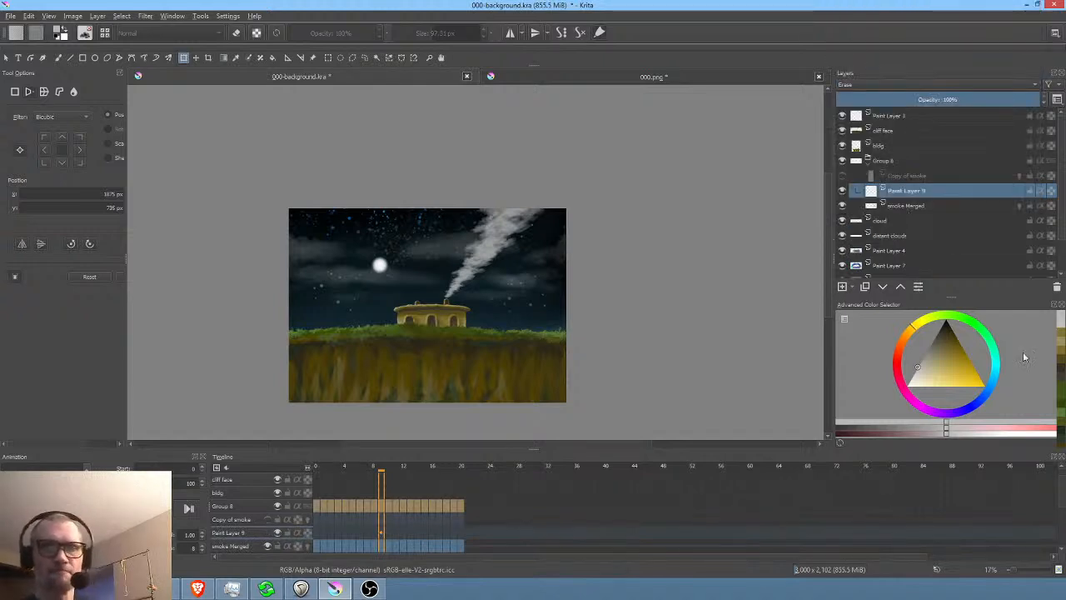
- Set the paint colour to white and choose a soft brush preset enlarged to 1,000 px
{"action": "left_click_drag", "start_coordinate": [949, 373], "coordinate": [886, 395]}
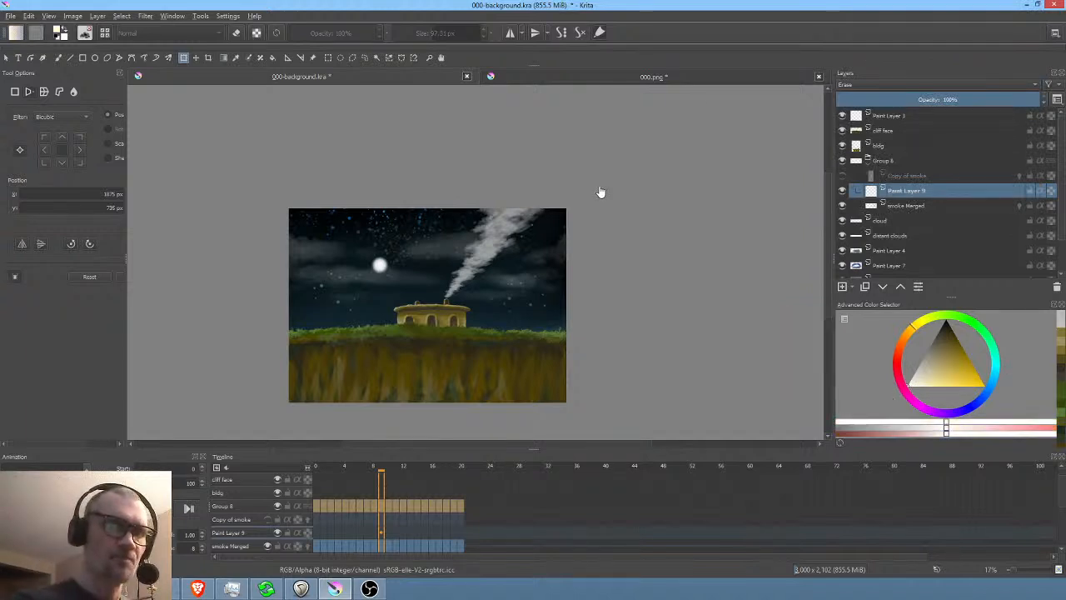
{"action": "key", "text": "b"}
{"action": "right_click", "coordinate": [546, 234]}
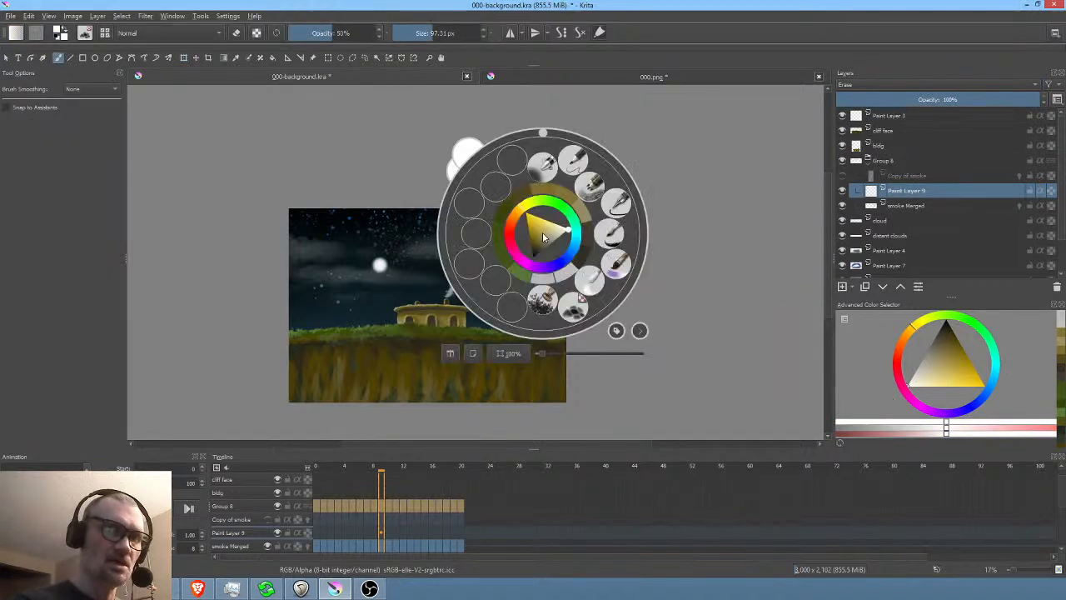
{"action": "left_click", "coordinate": [587, 181]}
{"action": "key", "text": "bracketright"}
{"action": "key", "text": "bracketright"}
{"action": "key", "text": "bracketright"}
{"action": "key", "text": "bracketright"}
{"action": "key", "text": "bracketright"}
{"action": "key", "text": "bracketright"}
{"action": "key", "text": "bracketright"}
{"action": "key", "text": "bracketright"}
{"action": "key", "text": "bracketright"}
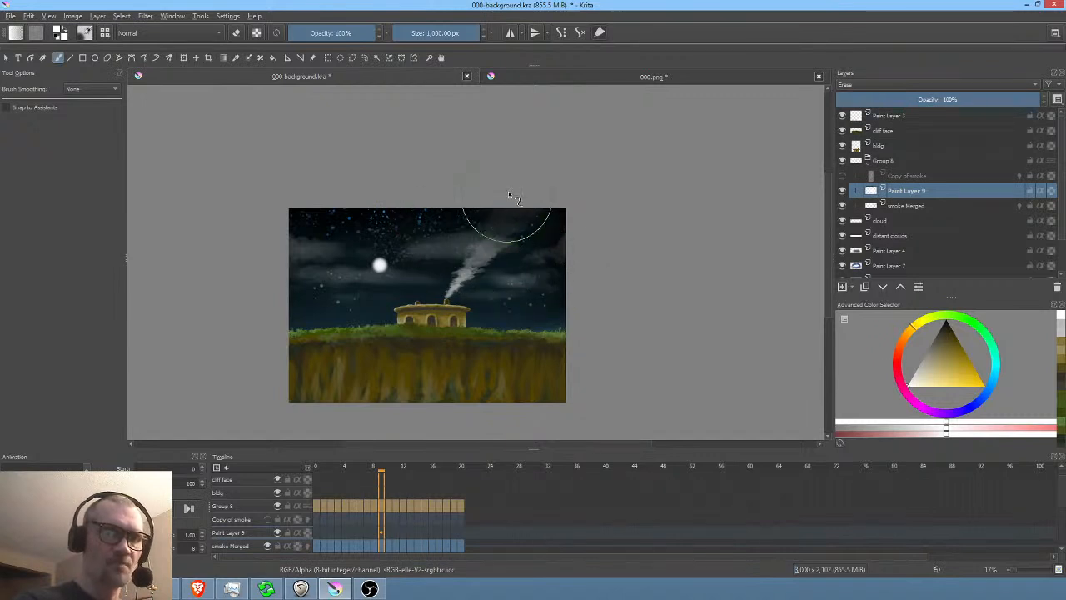
- Paint over the upper part of the plume on the Erase layer to fade the smoke toward its top
{"action": "mouse_move", "coordinate": [460, 242]}
{"action": "left_mouse_down"}
{"action": "mouse_move", "coordinate": [461, 261]}
{"action": "mouse_move", "coordinate": [492, 226]}
{"action": "left_mouse_up"}
{"action": "scroll", "coordinate": [505, 289], "scroll_direction": "up", "scroll_amount": 2}
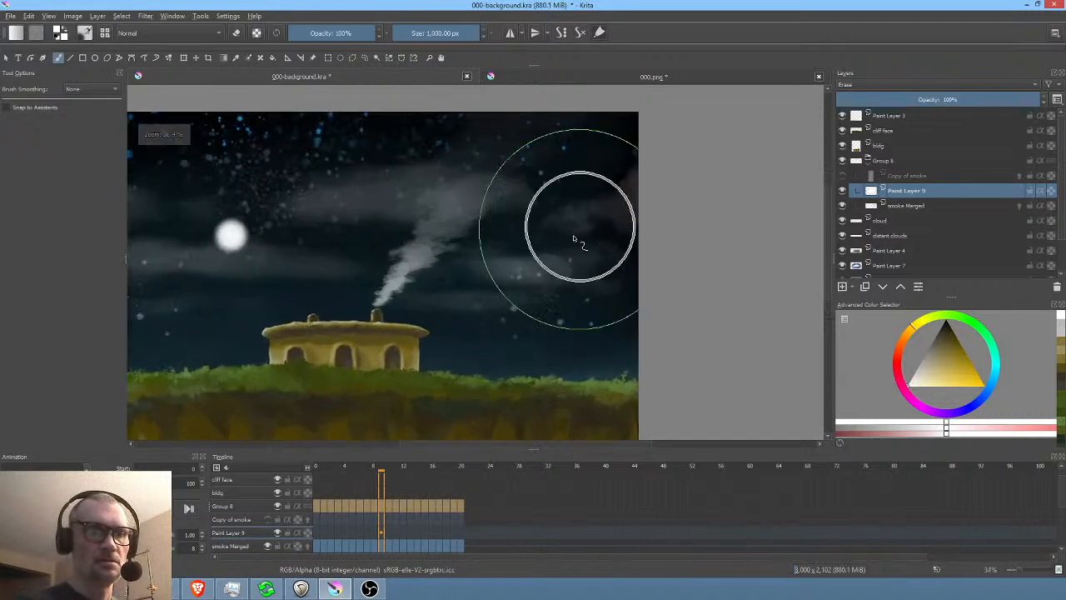
{"action": "left_click_drag", "start_coordinate": [546, 266], "coordinate": [631, 213]}
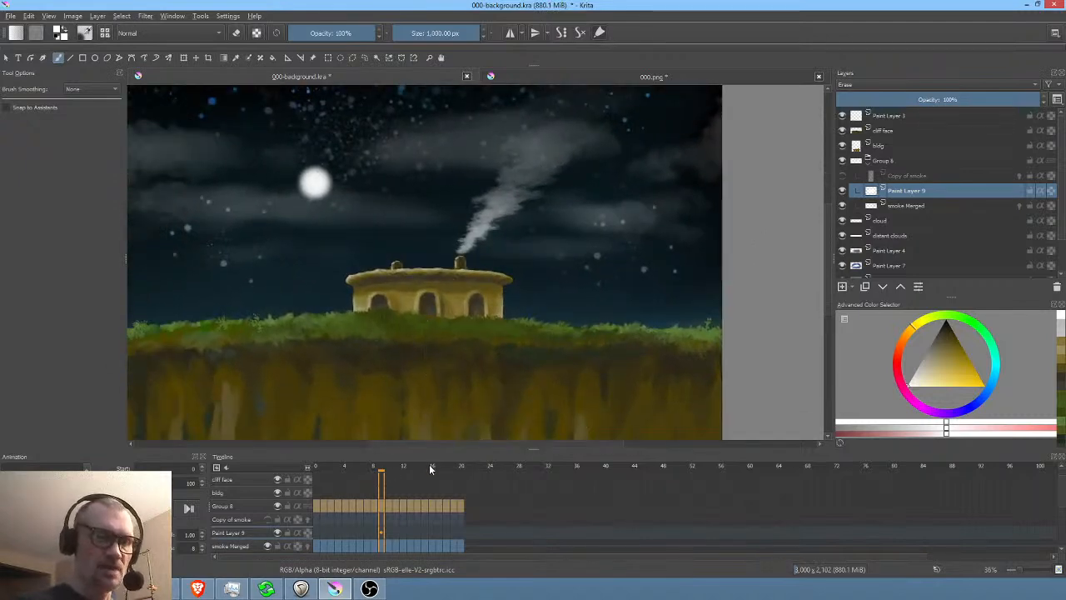
- Select frames 0–20 of the Copy of smoke layer and play that range to check the fading smoke
{"action": "left_click", "coordinate": [461, 520]}
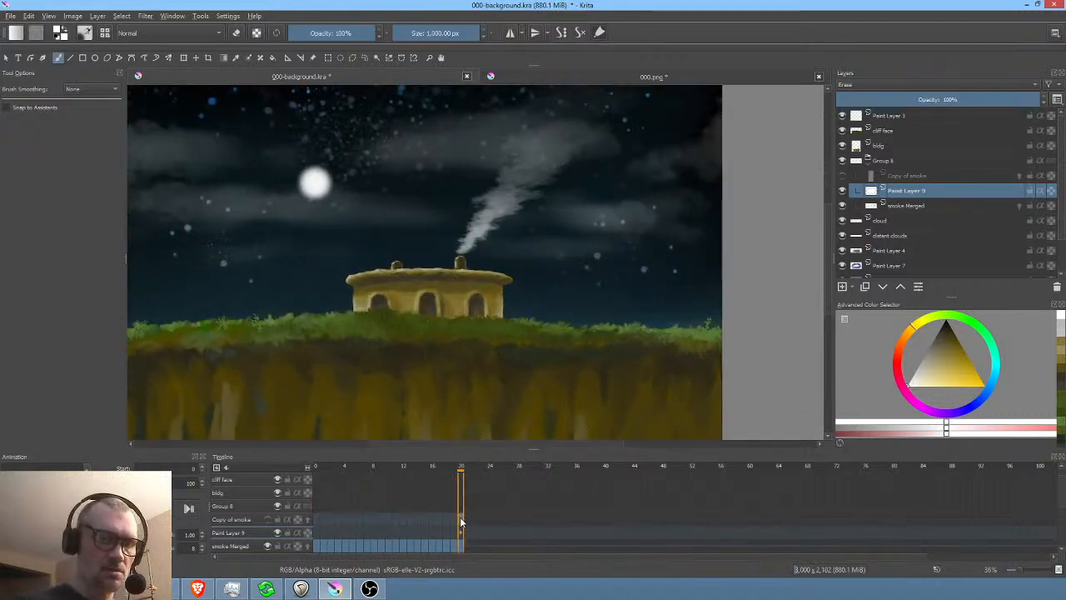
{"action": "left_click", "coordinate": [318, 521], "text": "shift"}
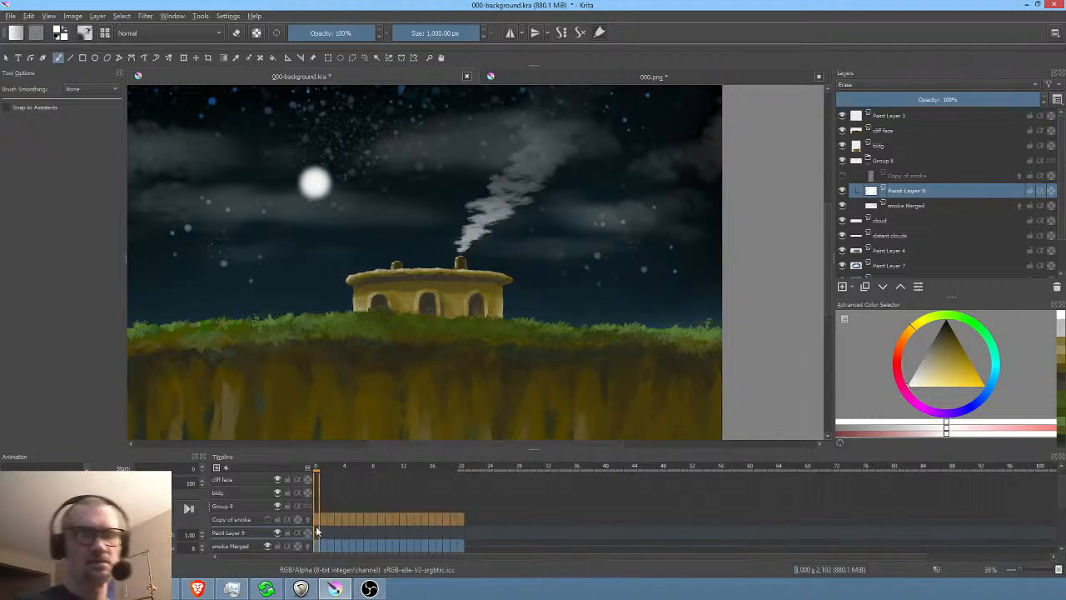
{"action": "scroll", "coordinate": [414, 357], "scroll_direction": "down", "scroll_amount": 1}
{"action": "left_click_drag", "start_coordinate": [483, 328], "coordinate": [494, 321]}
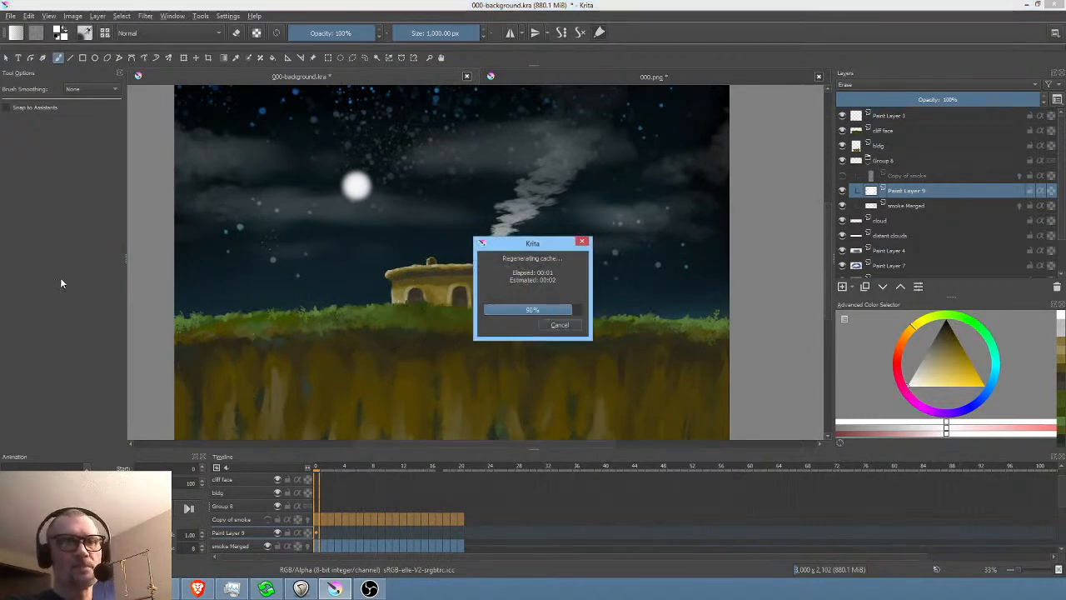
{"action": "scroll", "coordinate": [254, 250], "scroll_direction": "down", "scroll_amount": 1, "text": "ctrl"}
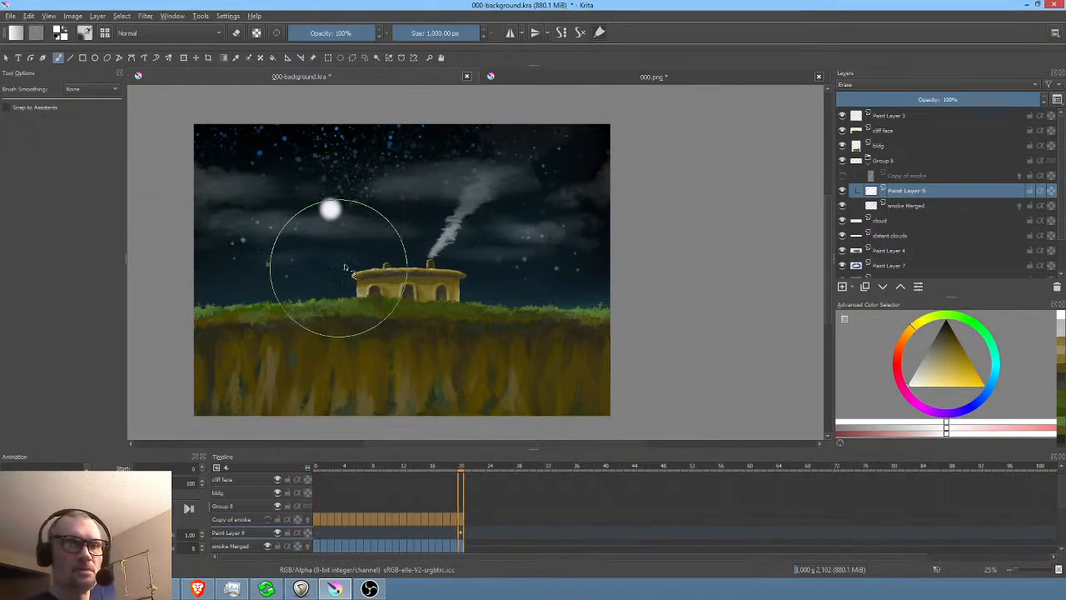
{"action": "key", "text": "space"}
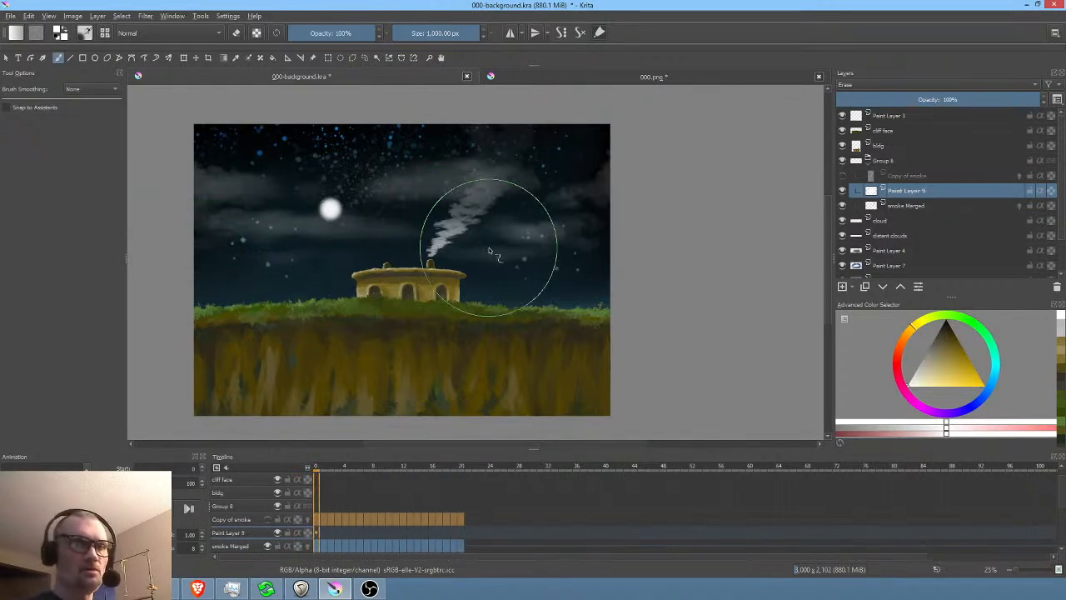
- Save the document with the faded smoke
{"action": "left_click", "coordinate": [9, 16]}
{"action": "left_click", "coordinate": [30, 69]}
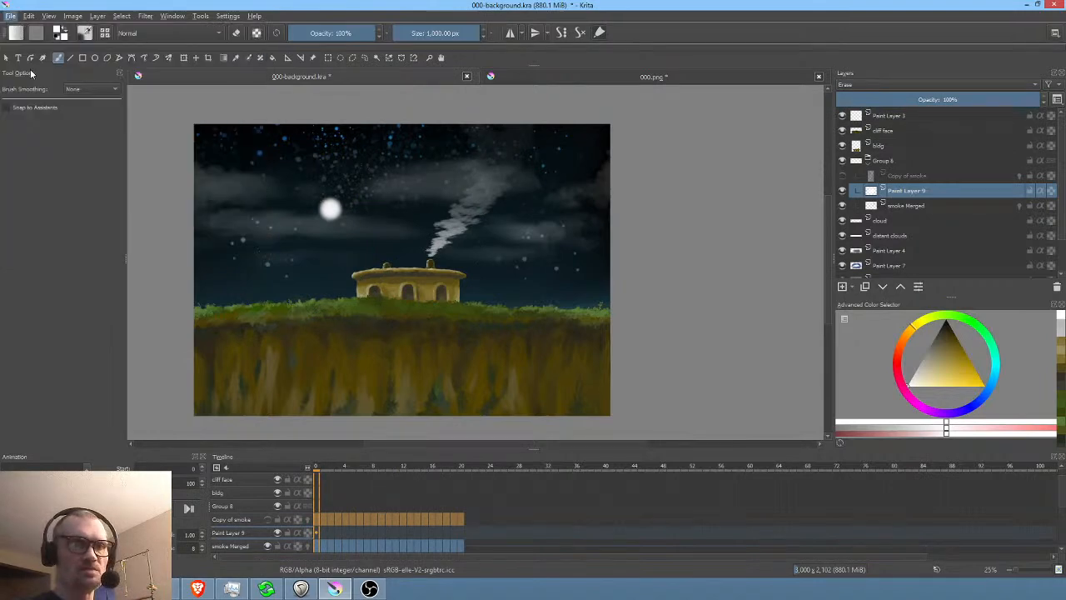
{"action": "scroll", "coordinate": [401, 248], "scroll_direction": "down", "scroll_amount": 3}
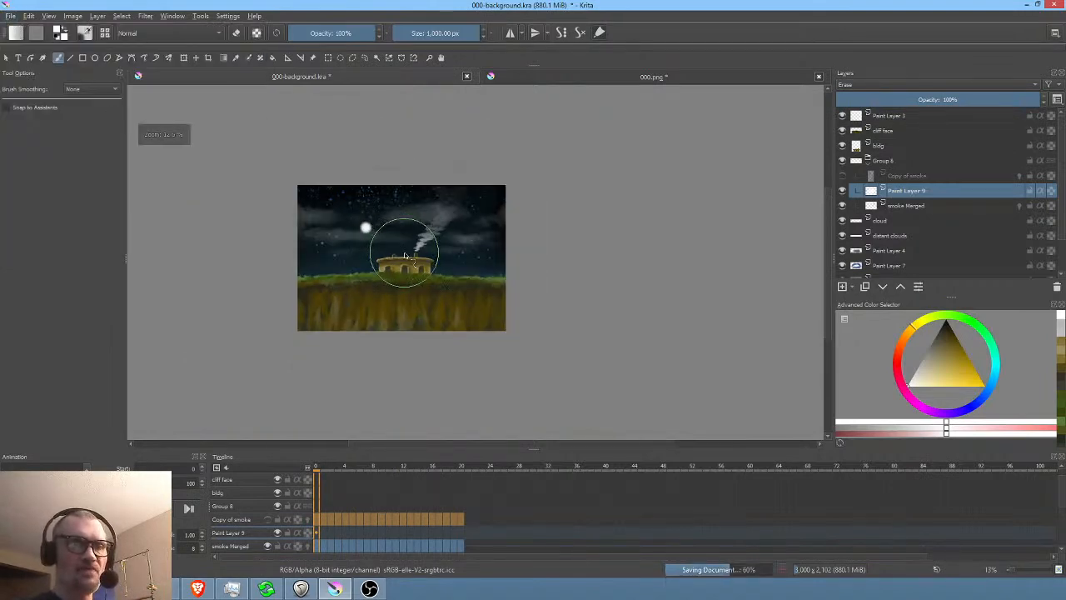
- Rename Paint Layer 9, the Erase-mode layer in the smoke group, as "erase"
{"action": "scroll", "coordinate": [397, 178], "scroll_direction": "up", "scroll_amount": 4}
{"action": "scroll", "coordinate": [500, 258], "scroll_direction": "down", "scroll_amount": 1}
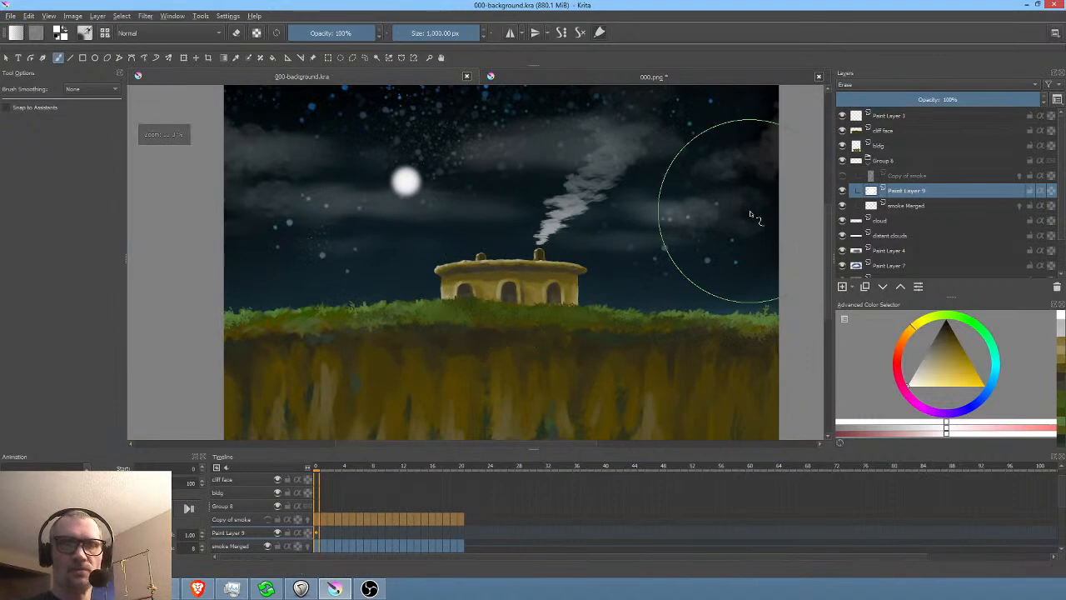
{"action": "left_click", "coordinate": [905, 160]}
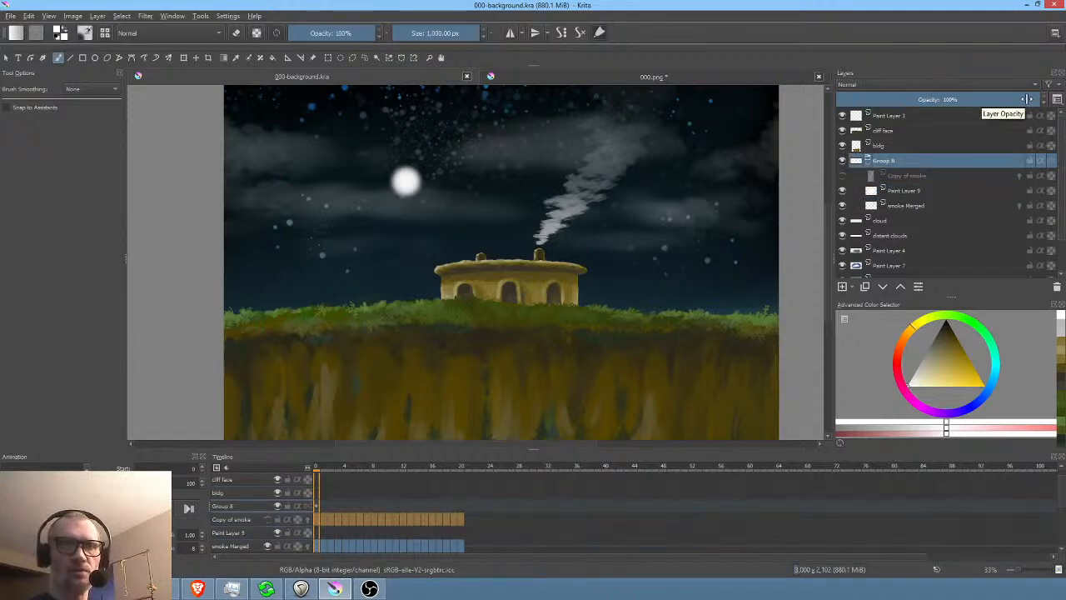
{"action": "left_click", "coordinate": [937, 175]}
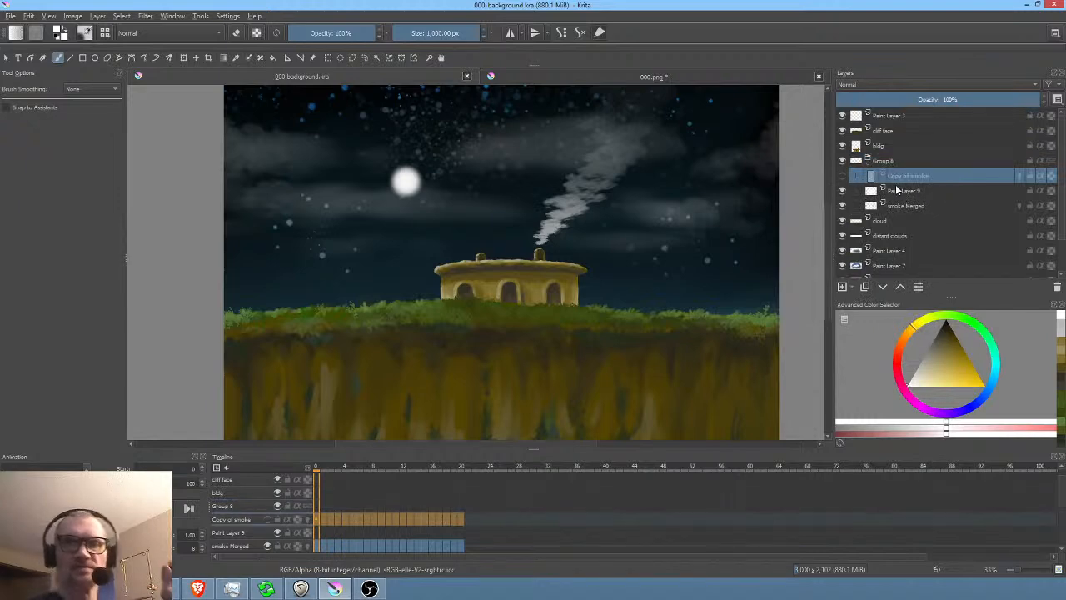
{"action": "left_click", "coordinate": [899, 190]}
{"action": "double_click", "coordinate": [911, 192]}
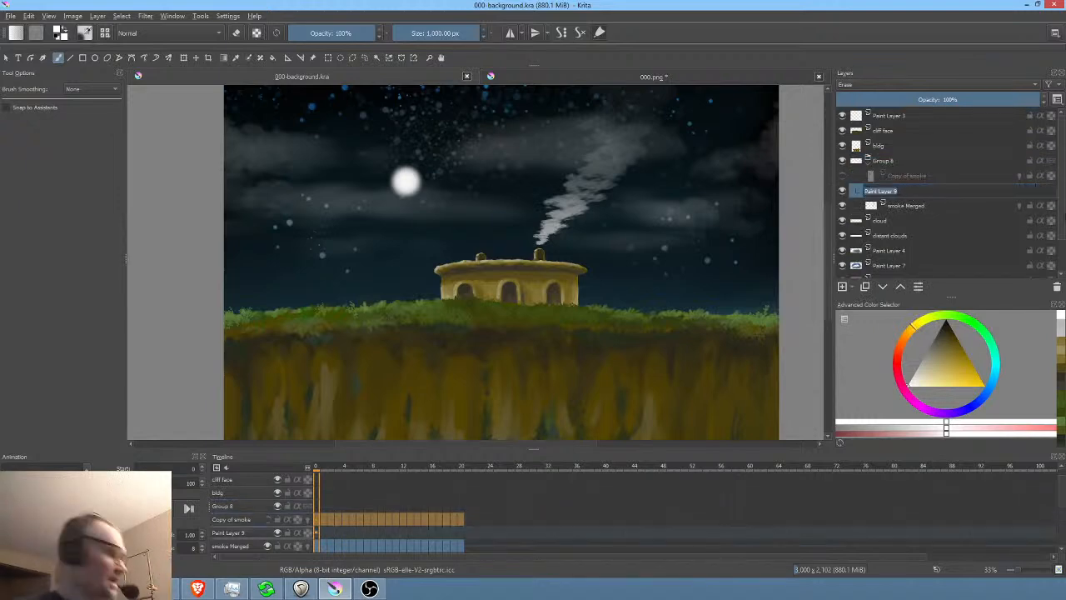
{"action": "key", "text": "Return"}
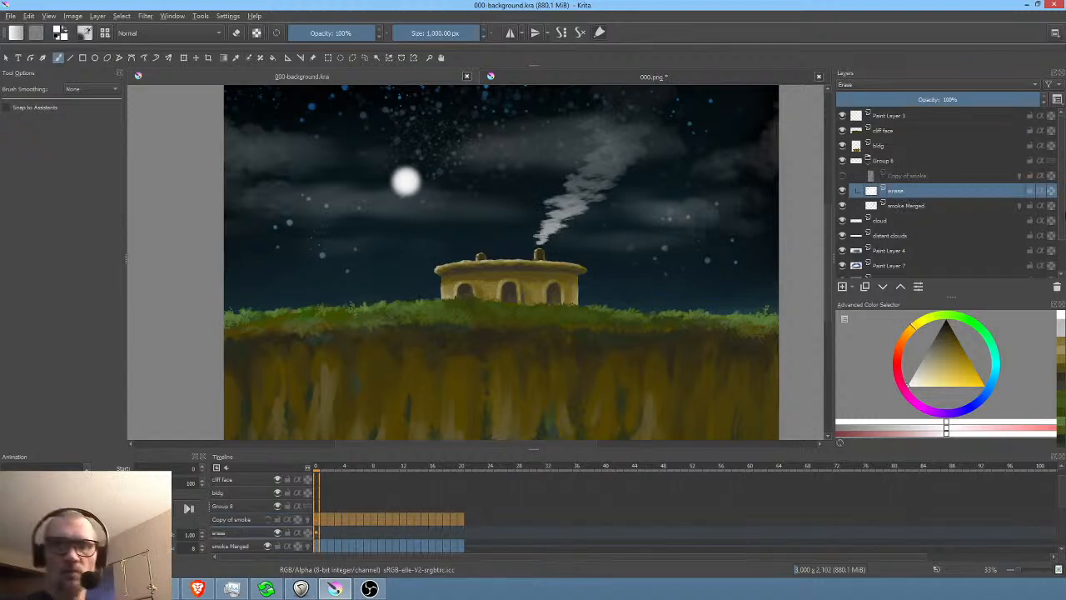
- Move the erase layer above Copy of smoke, and show Copy of smoke in place of smoke Merged
{"action": "left_click", "coordinate": [899, 288]}
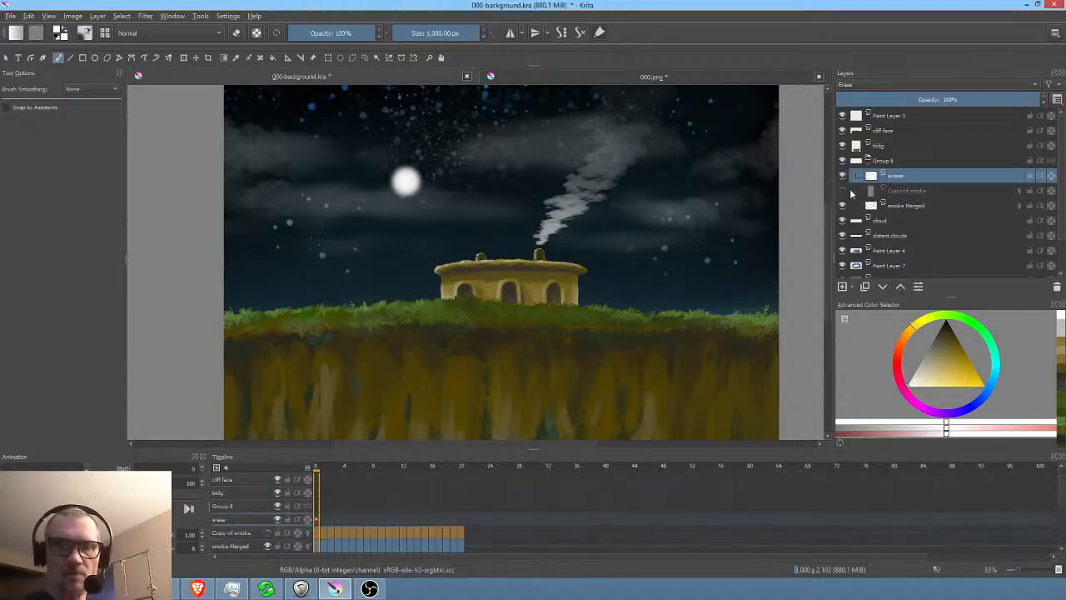
{"action": "left_click", "coordinate": [842, 204]}
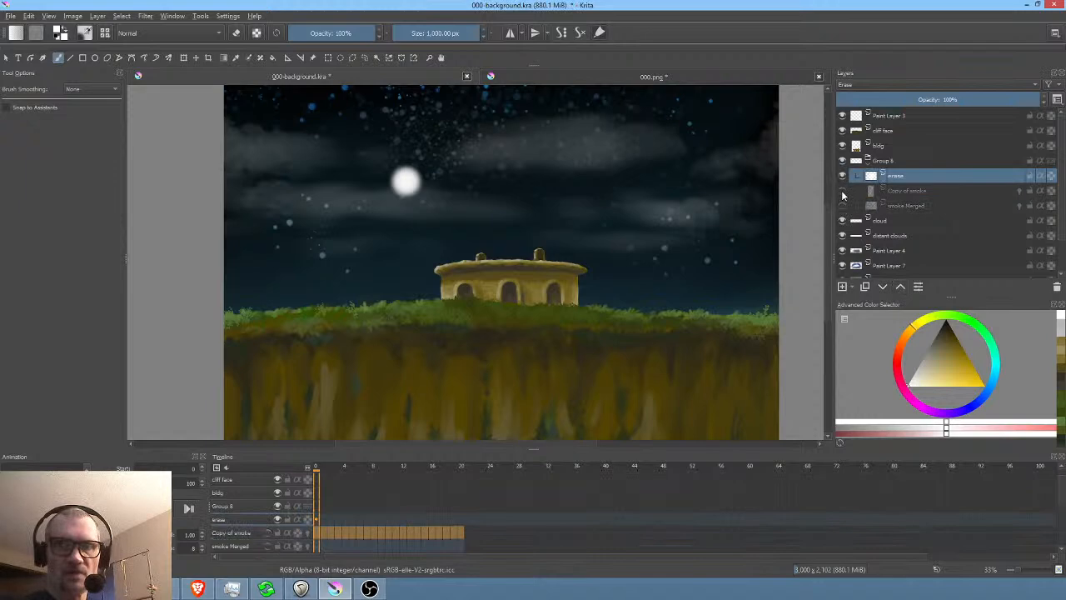
{"action": "left_click", "coordinate": [842, 190]}
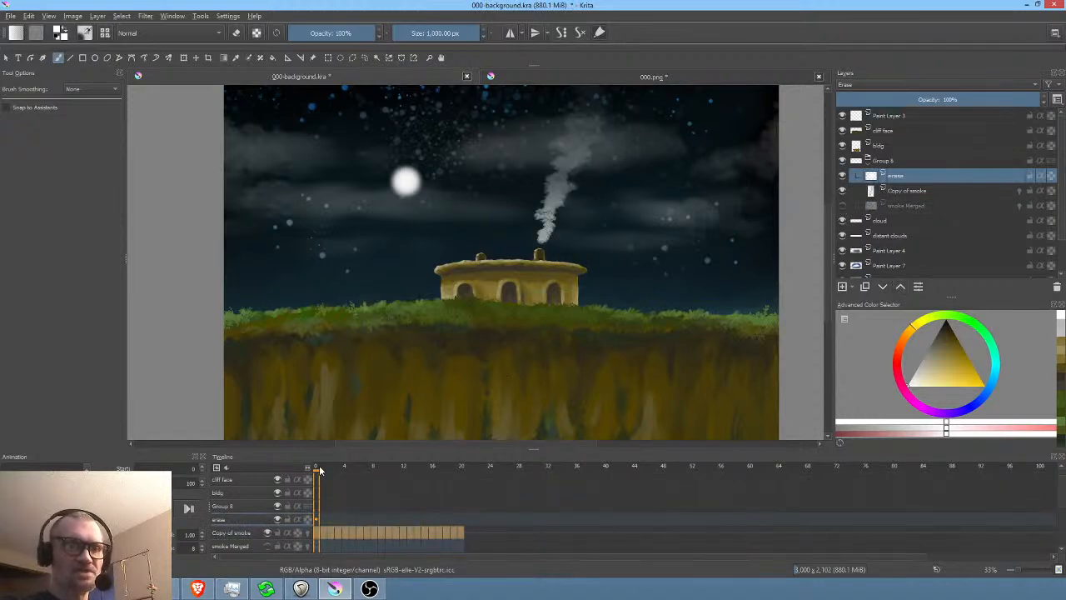
- Select frames 0–20 on the erase layer's row and play that range to check the fade on the unmerged smoke
{"action": "mouse_move", "coordinate": [460, 518]}
{"action": "left_mouse_down"}
{"action": "mouse_move", "coordinate": [304, 520]}
{"action": "mouse_move", "coordinate": [327, 515]}
{"action": "mouse_move", "coordinate": [310, 512]}
{"action": "mouse_move", "coordinate": [318, 518]}
{"action": "left_mouse_up"}
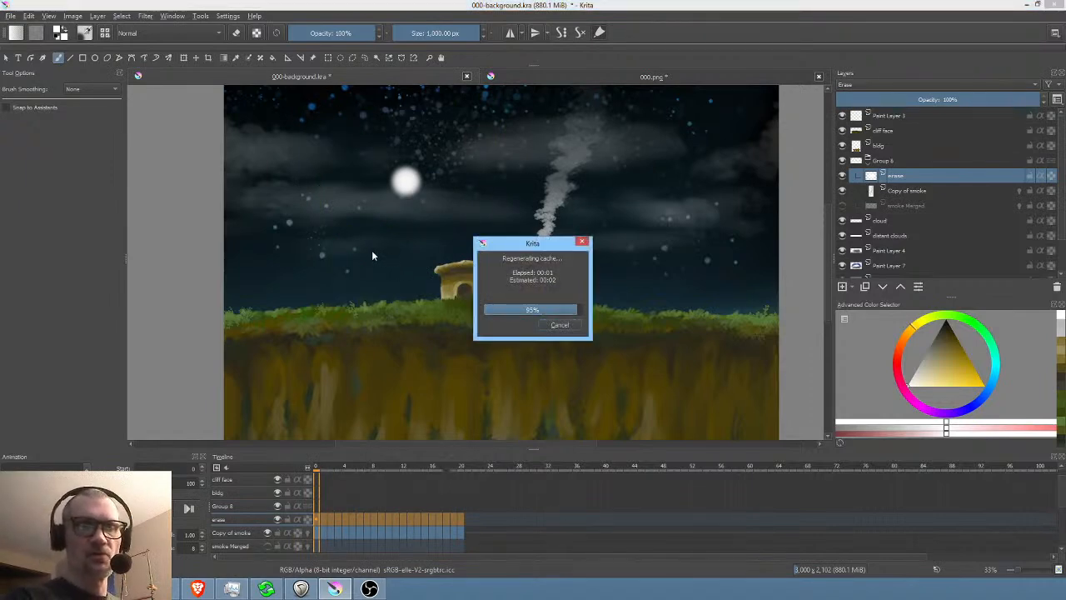
{"action": "scroll", "coordinate": [349, 251], "scroll_direction": "down", "scroll_amount": 2}
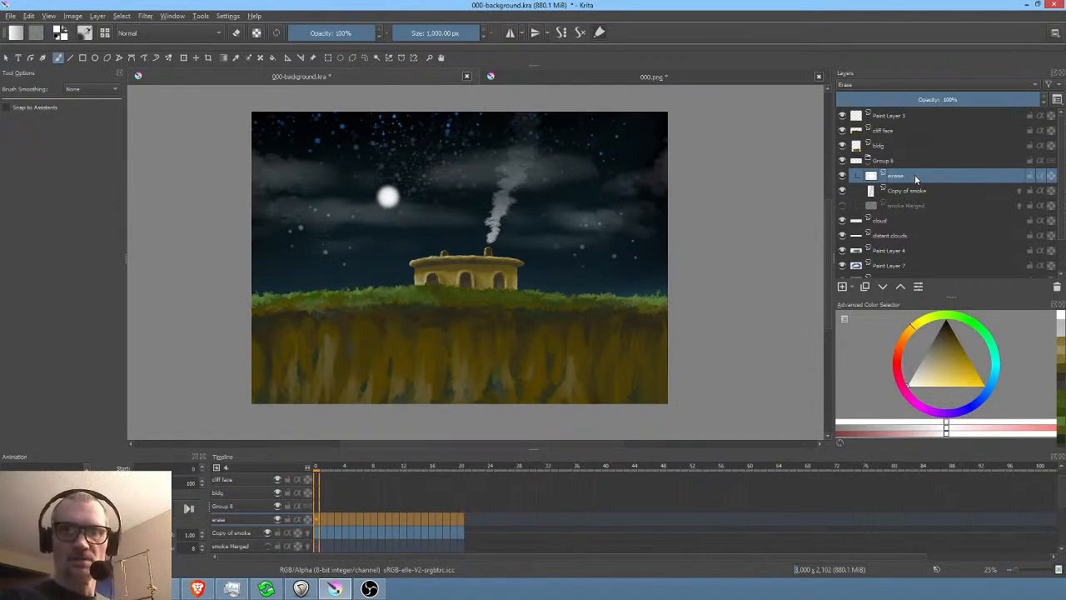
- Delete the hidden smoke Merged layer
{"action": "left_click", "coordinate": [915, 207]}
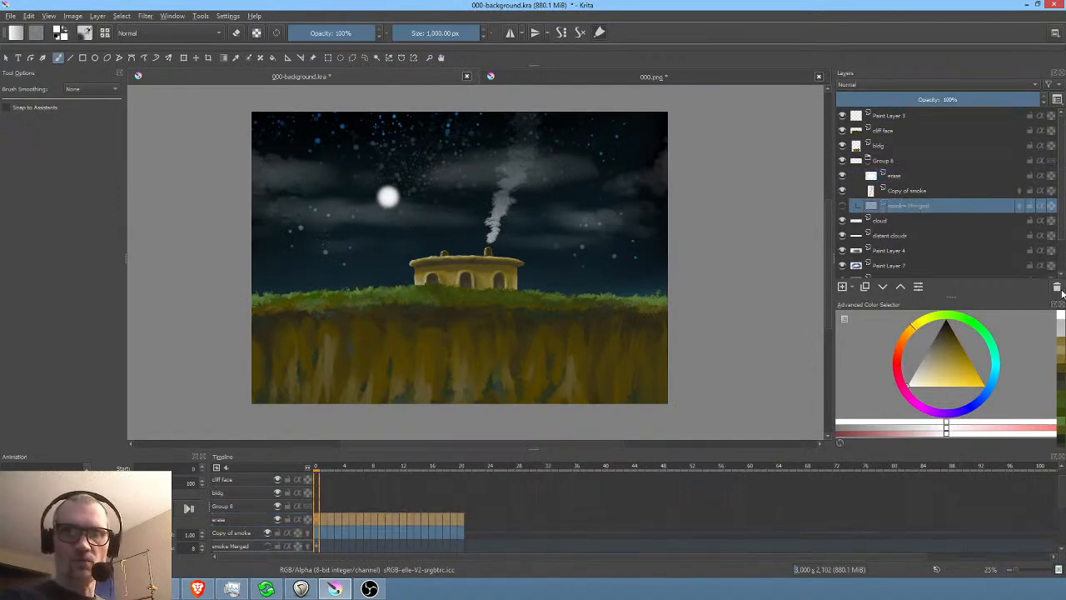
{"action": "left_click", "coordinate": [1058, 288]}
- Rename the group holding the erase and Copy of smoke layers as "smoke" and save the document
{"action": "left_click", "coordinate": [909, 161]}
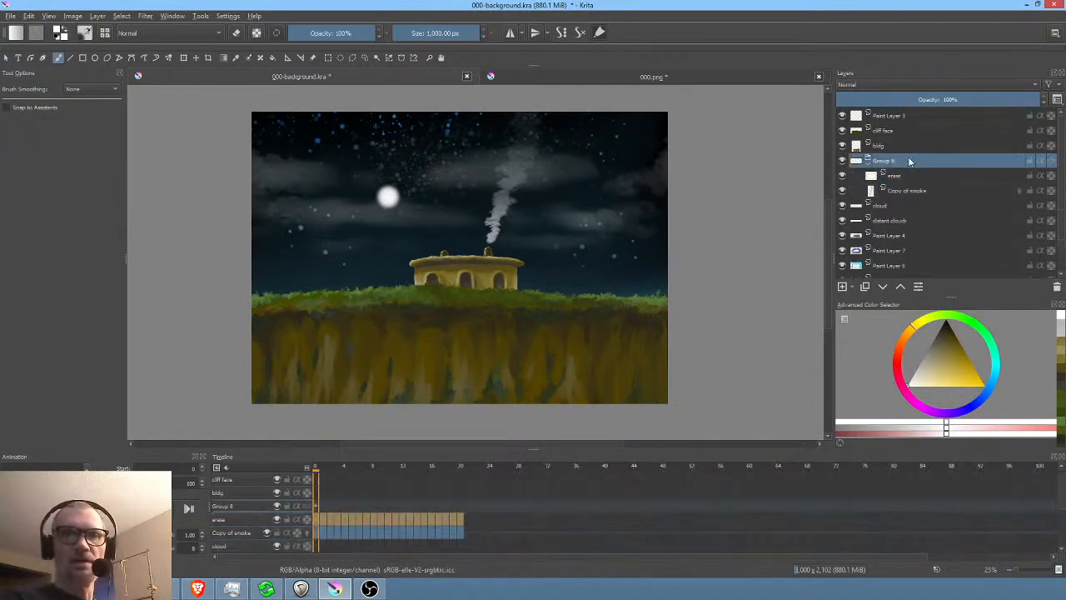
{"action": "mouse_move", "coordinate": [897, 159]}
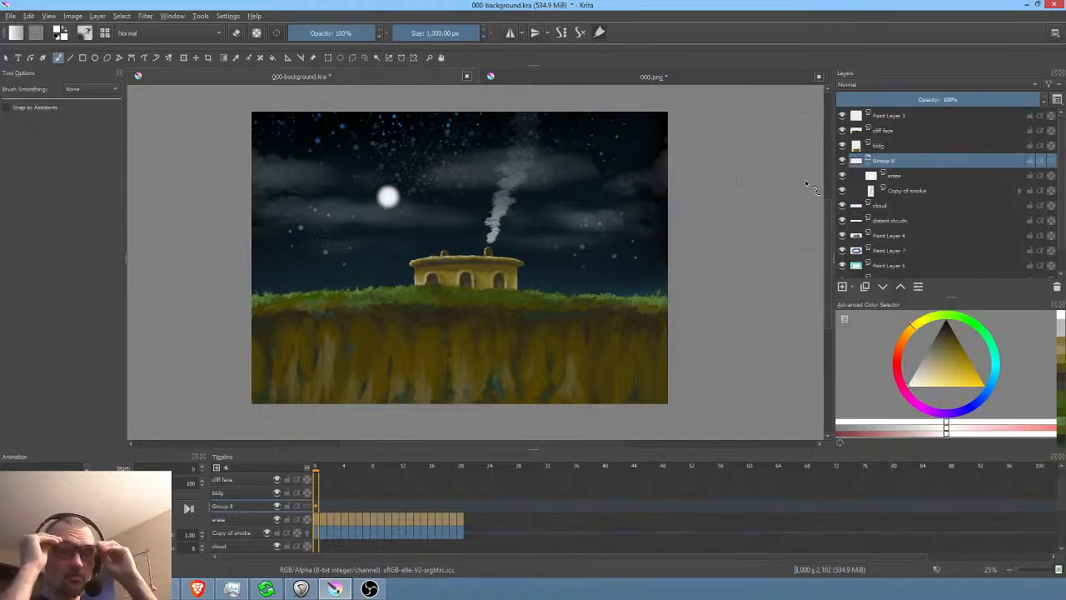
{"action": "double_click", "coordinate": [907, 164]}
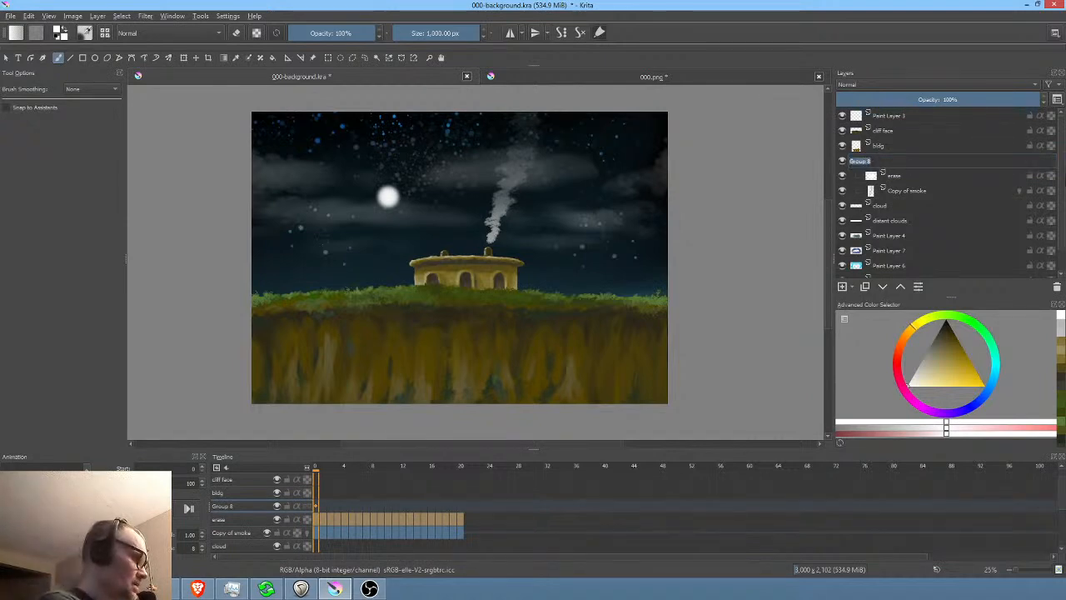
{"action": "key", "text": "Return"}
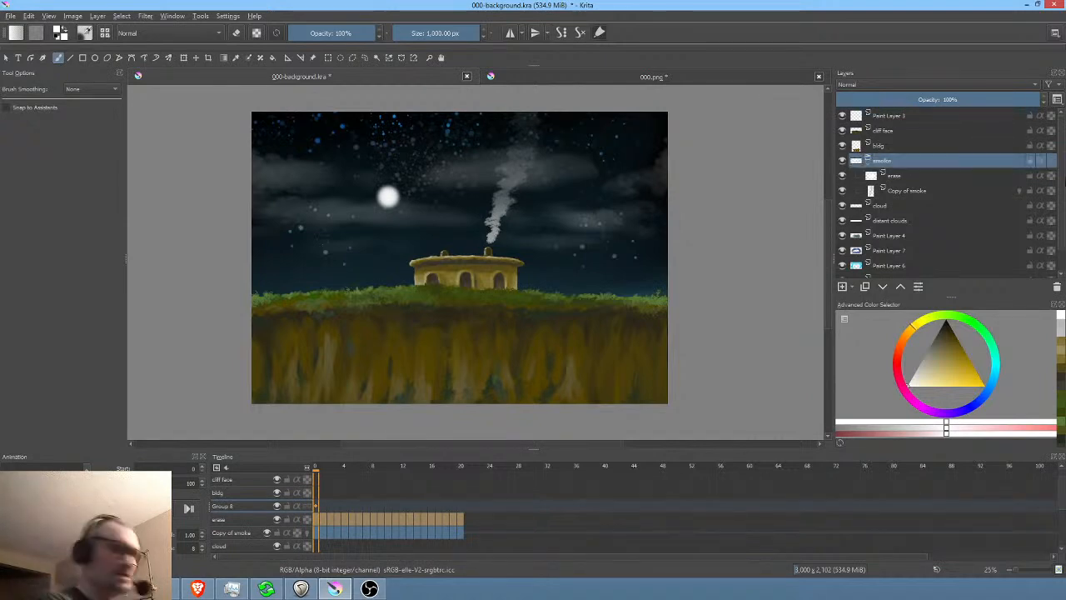
{"action": "left_click", "coordinate": [10, 16]}
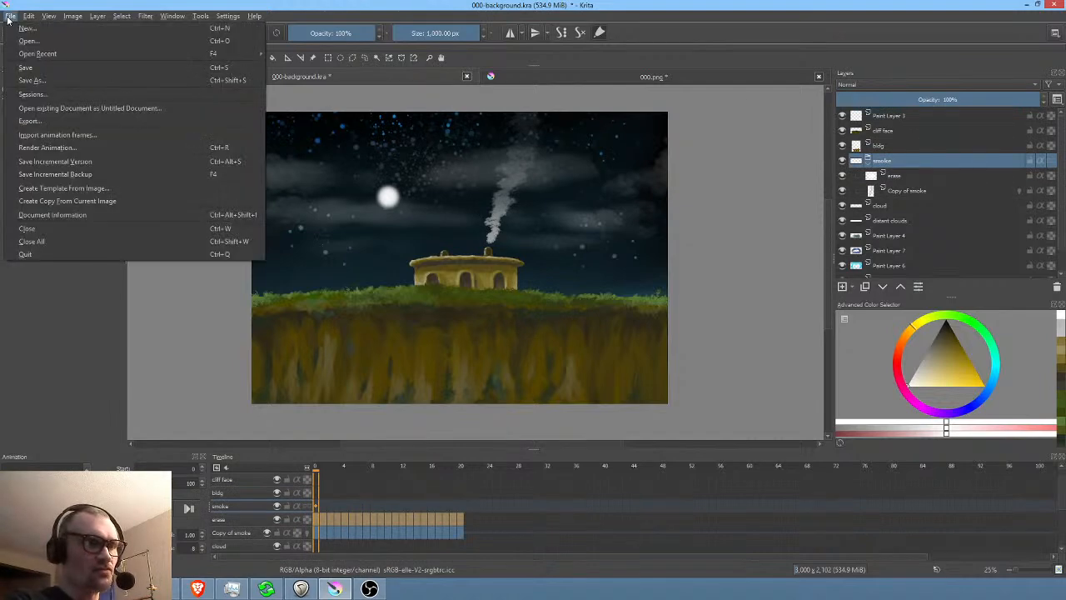
{"action": "left_click", "coordinate": [21, 66]}
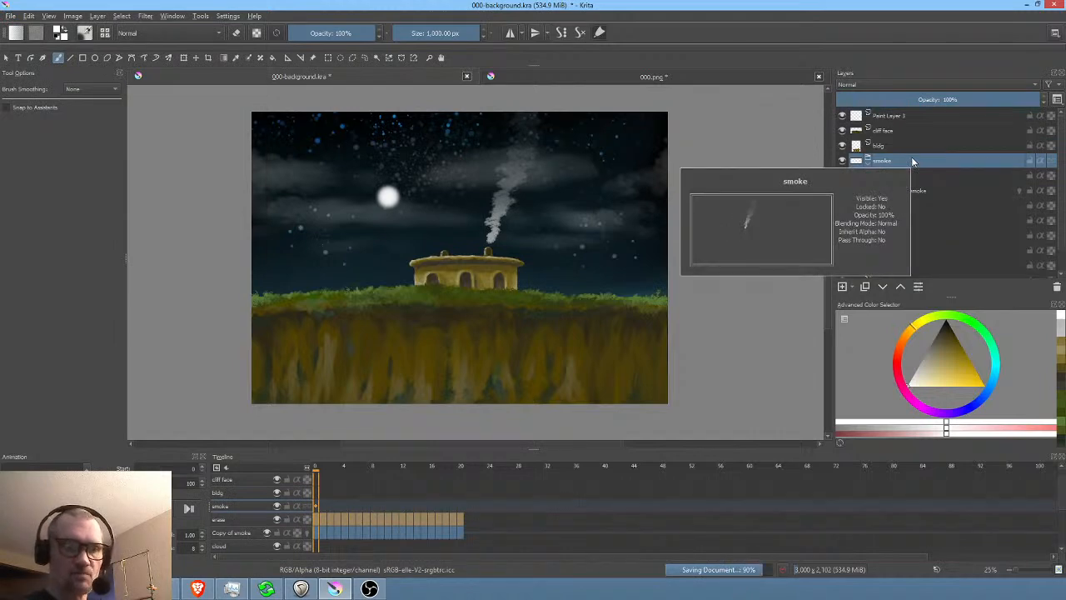
{"action": "mouse_move", "coordinate": [919, 164]}
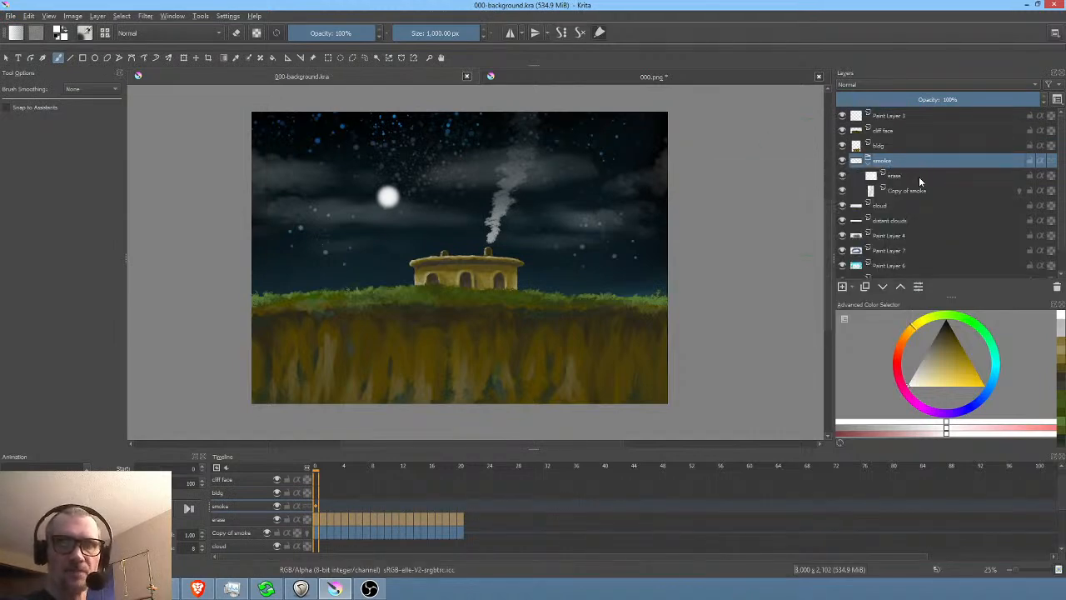
{"action": "mouse_move", "coordinate": [339, 521]}
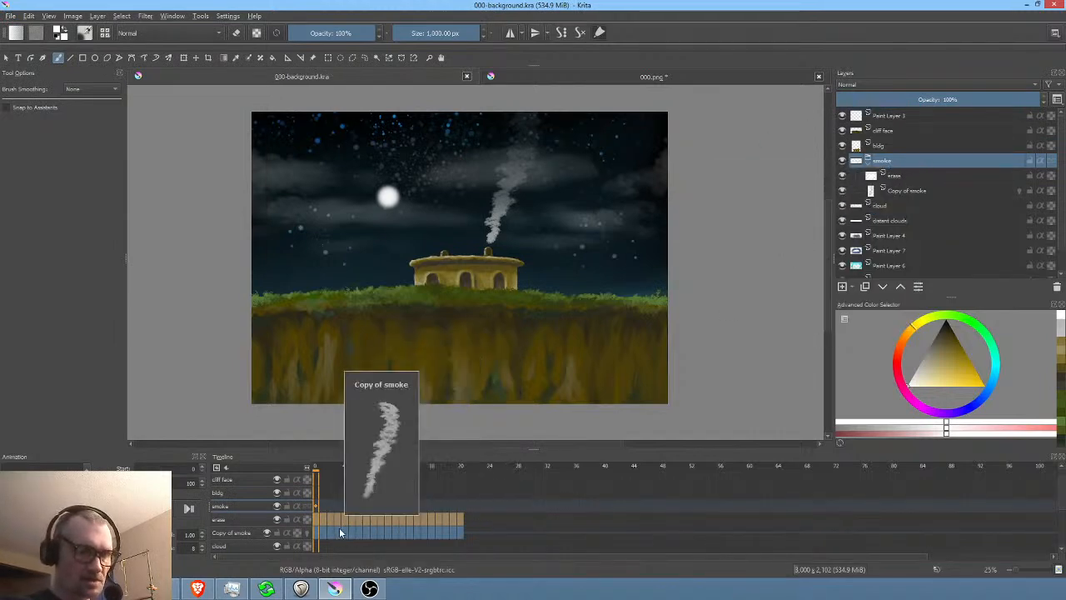
{"action": "left_click", "coordinate": [474, 529]}
{"action": "left_click_drag", "start_coordinate": [462, 519], "coordinate": [297, 517]}
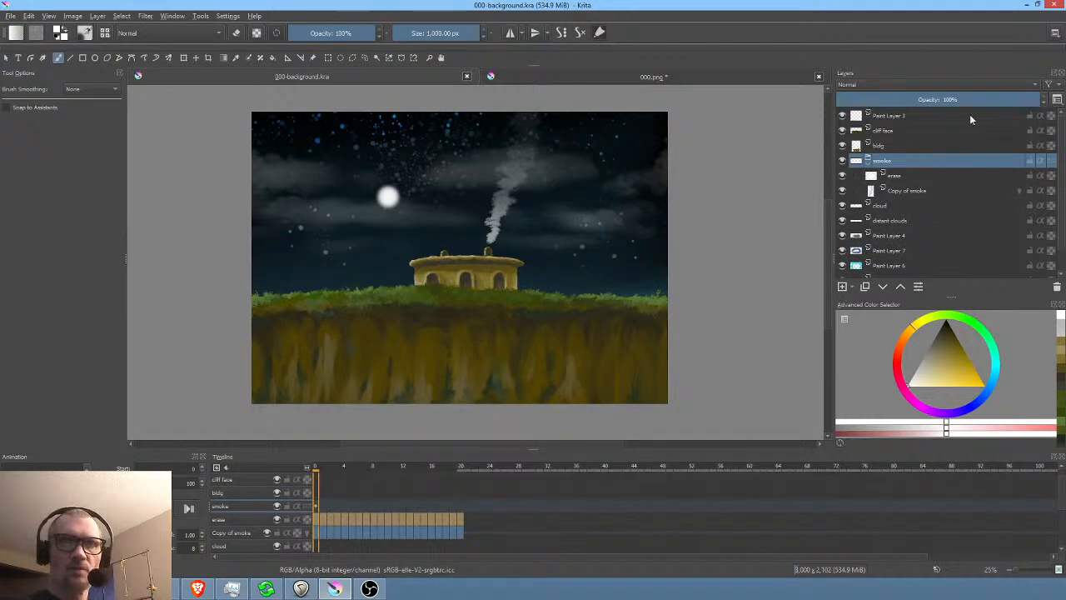
- Lower the opacity of the smoke group to about 56% so the plume blends into the night sky
{"action": "left_click_drag", "start_coordinate": [1023, 101], "coordinate": [953, 99]}
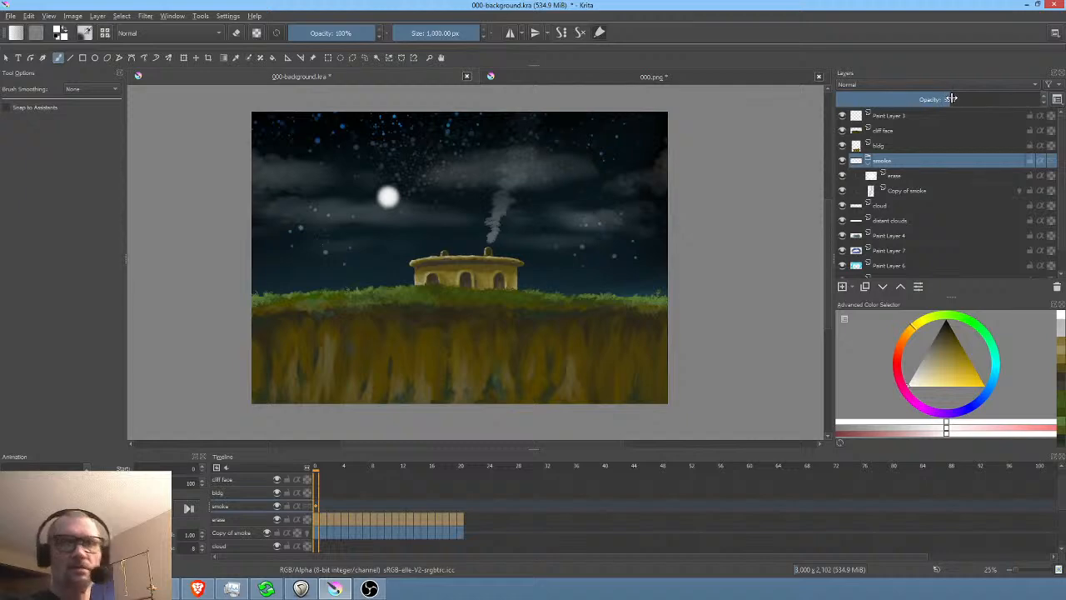
{"action": "scroll", "coordinate": [524, 180], "scroll_direction": "up", "scroll_amount": 2}
{"action": "scroll", "coordinate": [533, 167], "scroll_direction": "down", "scroll_amount": 1}
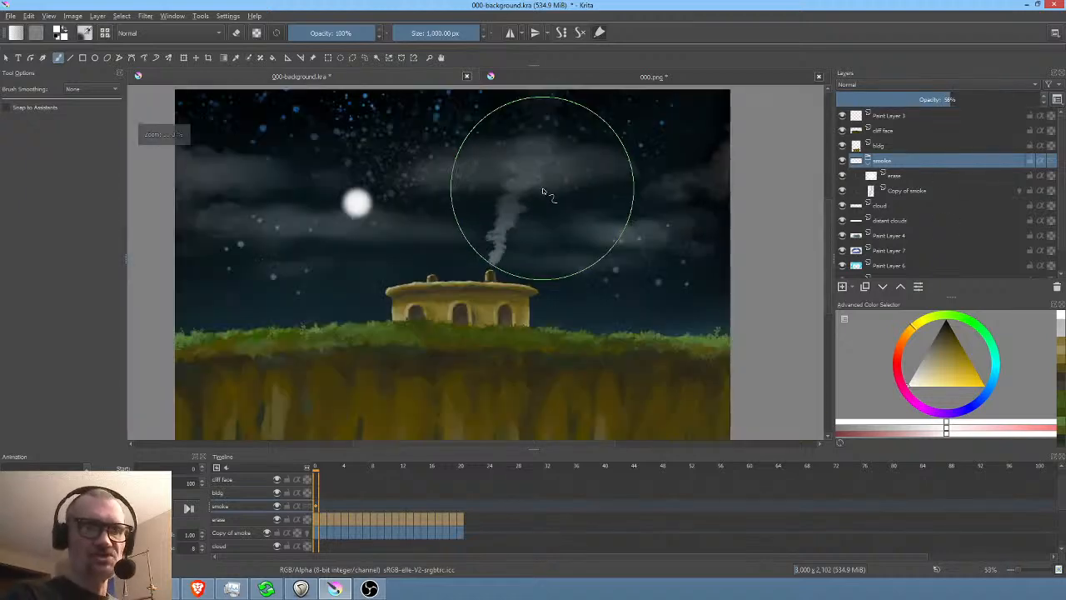
- Add a new paint layer inside the smoke group between the erase and Copy of smoke layers
{"action": "left_click", "coordinate": [910, 177]}
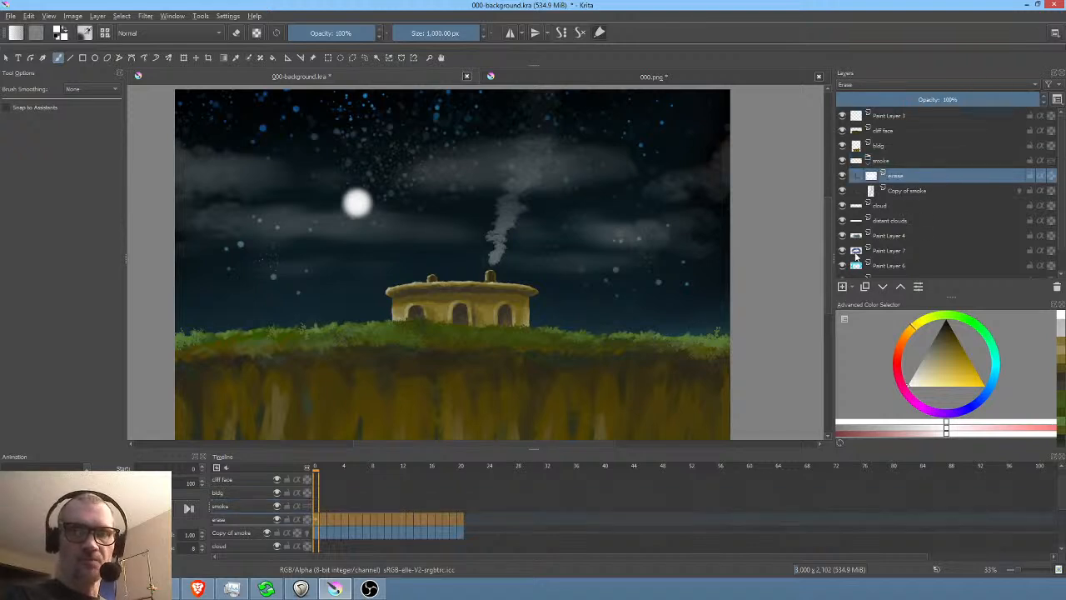
{"action": "left_click", "coordinate": [842, 287]}
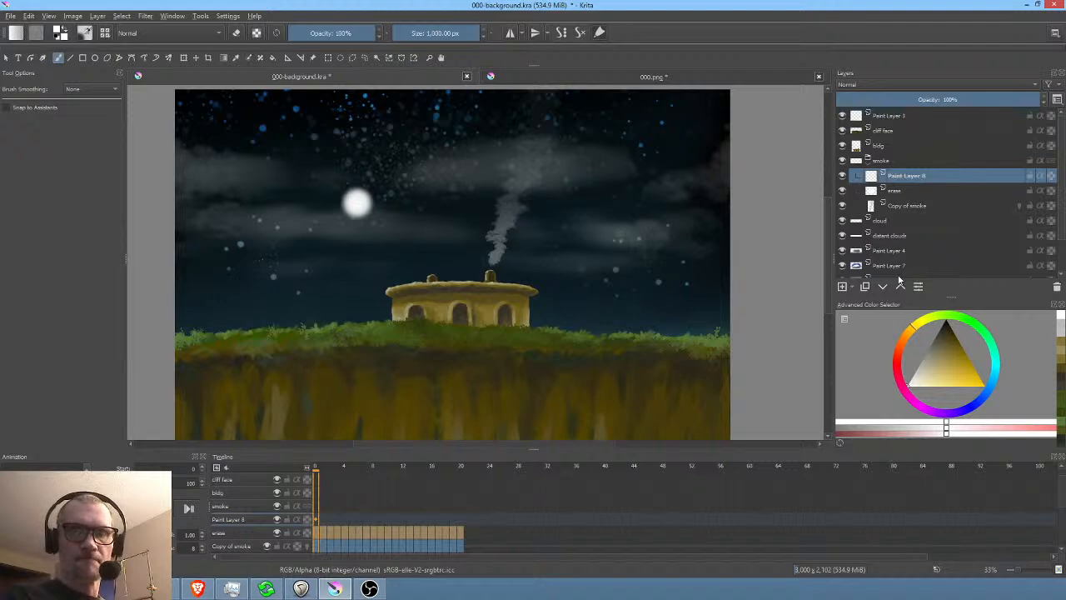
{"action": "left_click", "coordinate": [882, 287]}
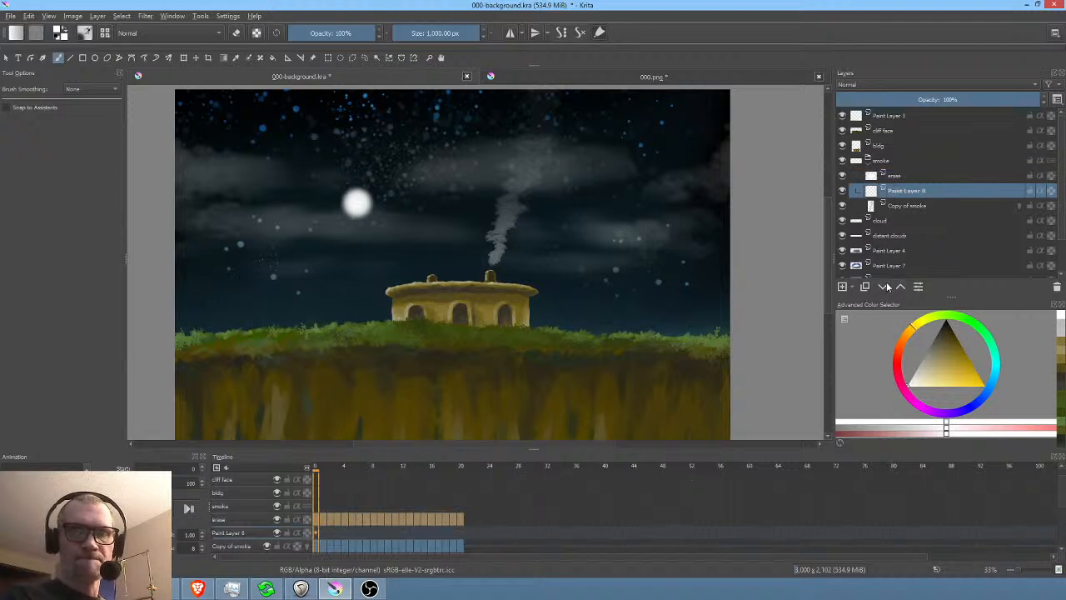
- Paint a medium cyan-blue over the plume on the new layer and clip it to the smoke with Inherit Alpha
{"action": "left_click", "coordinate": [995, 375]}
{"action": "left_click_drag", "start_coordinate": [946, 364], "coordinate": [972, 377]}
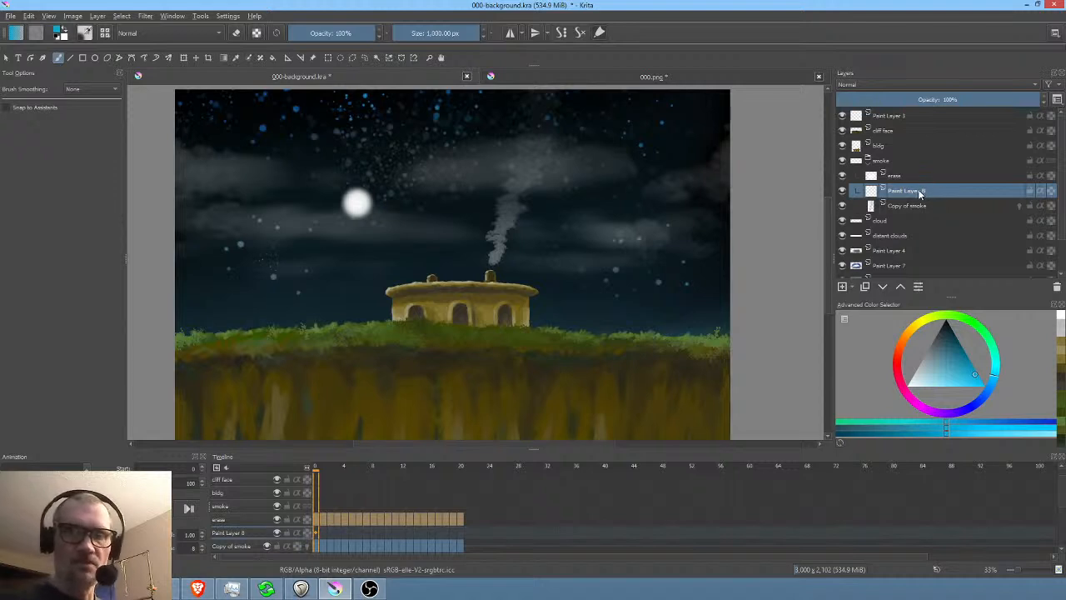
{"action": "mouse_move", "coordinate": [533, 158]}
{"action": "left_mouse_down"}
{"action": "mouse_move", "coordinate": [524, 201]}
{"action": "mouse_move", "coordinate": [511, 202]}
{"action": "mouse_move", "coordinate": [490, 171]}
{"action": "mouse_move", "coordinate": [540, 140]}
{"action": "mouse_move", "coordinate": [515, 143]}
{"action": "mouse_move", "coordinate": [566, 177]}
{"action": "left_mouse_up"}
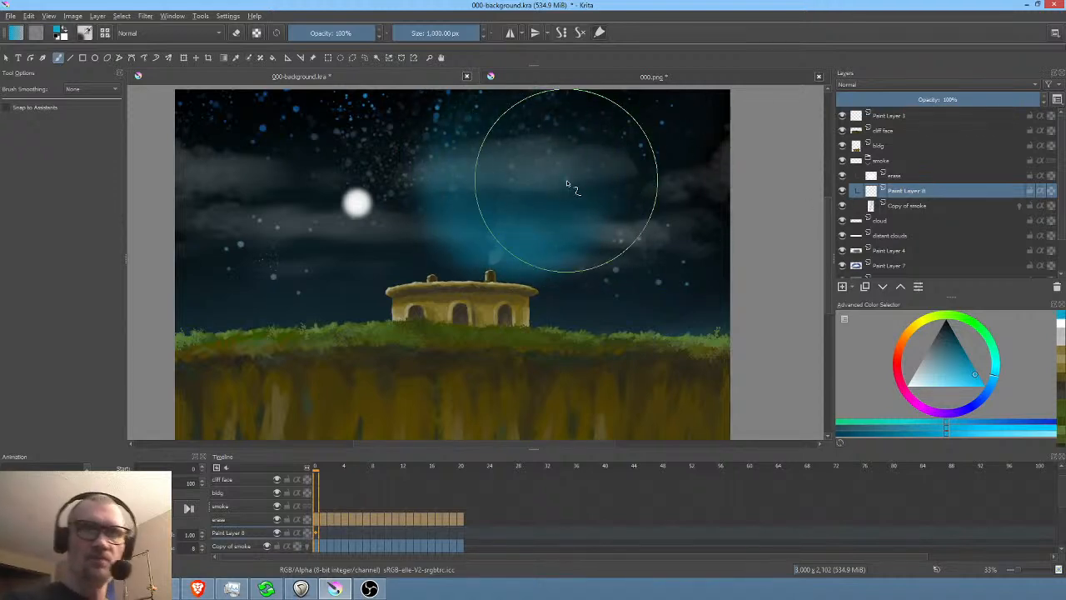
{"action": "left_click", "coordinate": [1041, 192]}
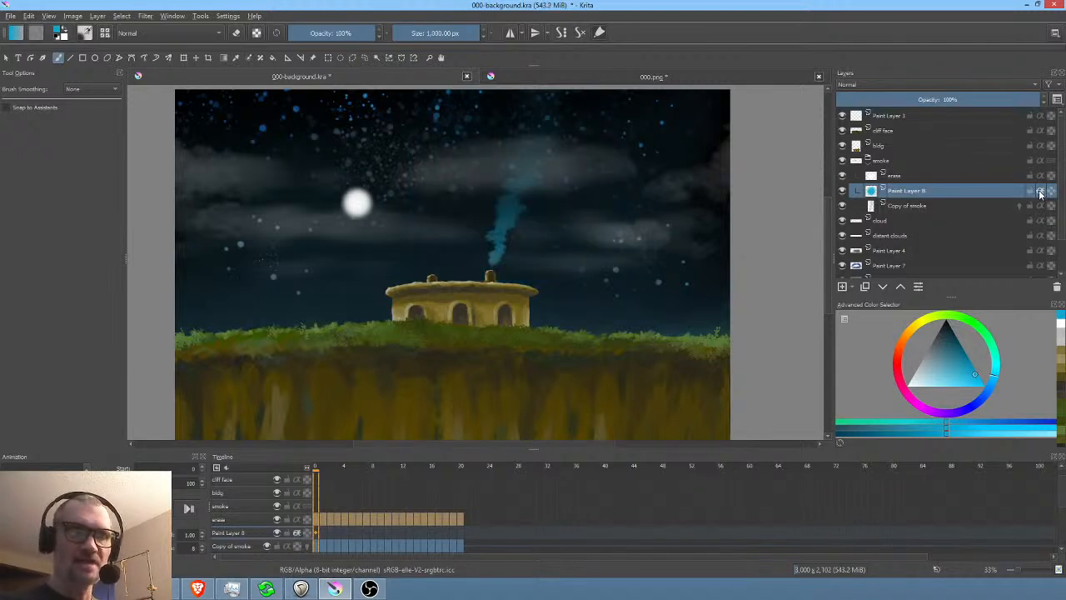
- Try the Overlay blending mode on the blue tint layer and switch it back to Normal
{"action": "left_click", "coordinate": [900, 83]}
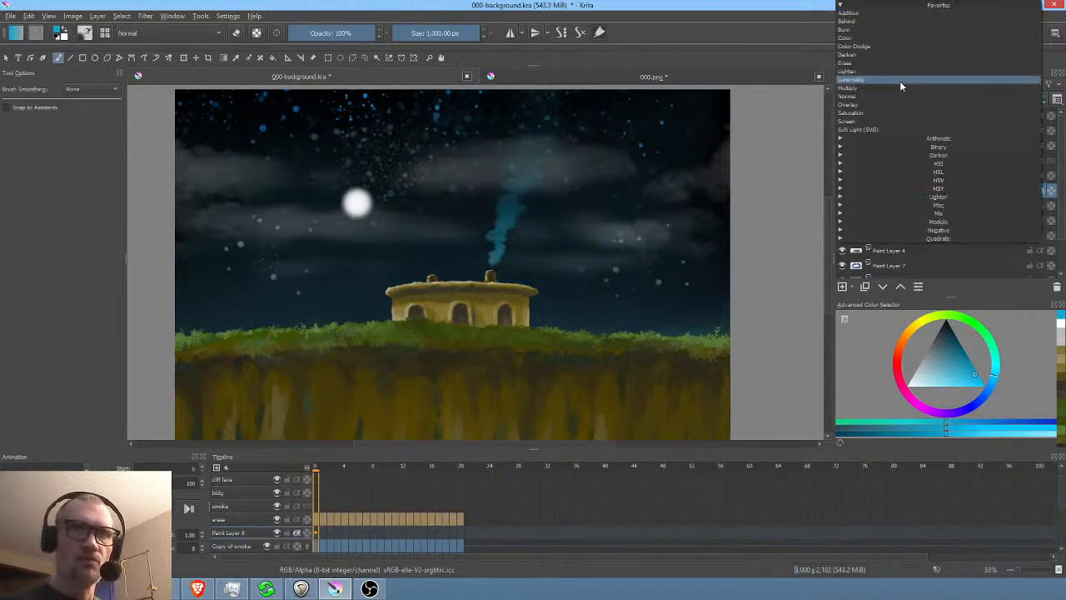
{"action": "left_click", "coordinate": [900, 104]}
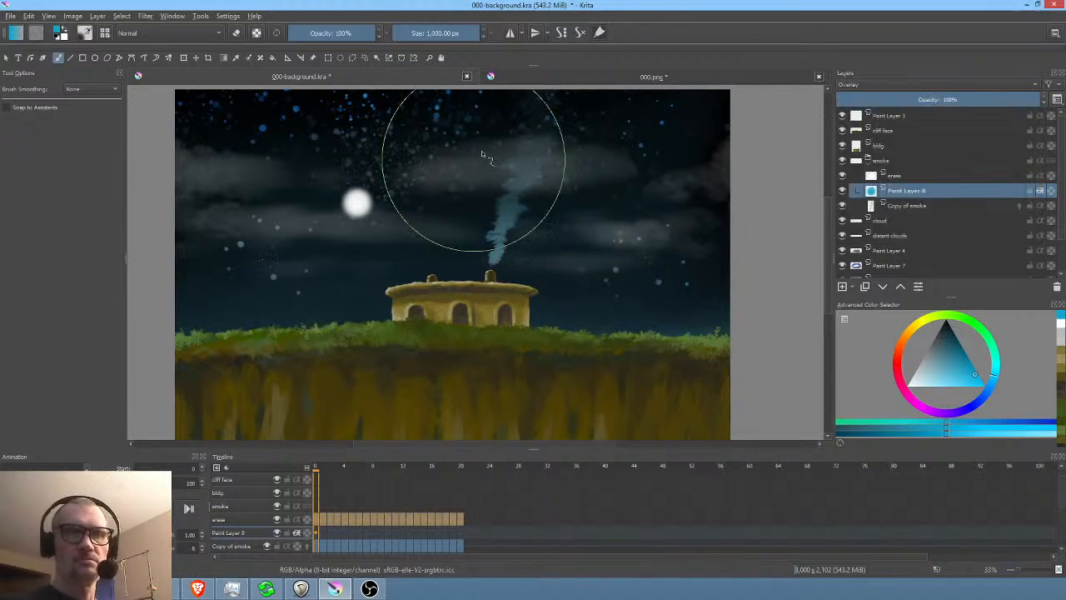
{"action": "left_click", "coordinate": [914, 175]}
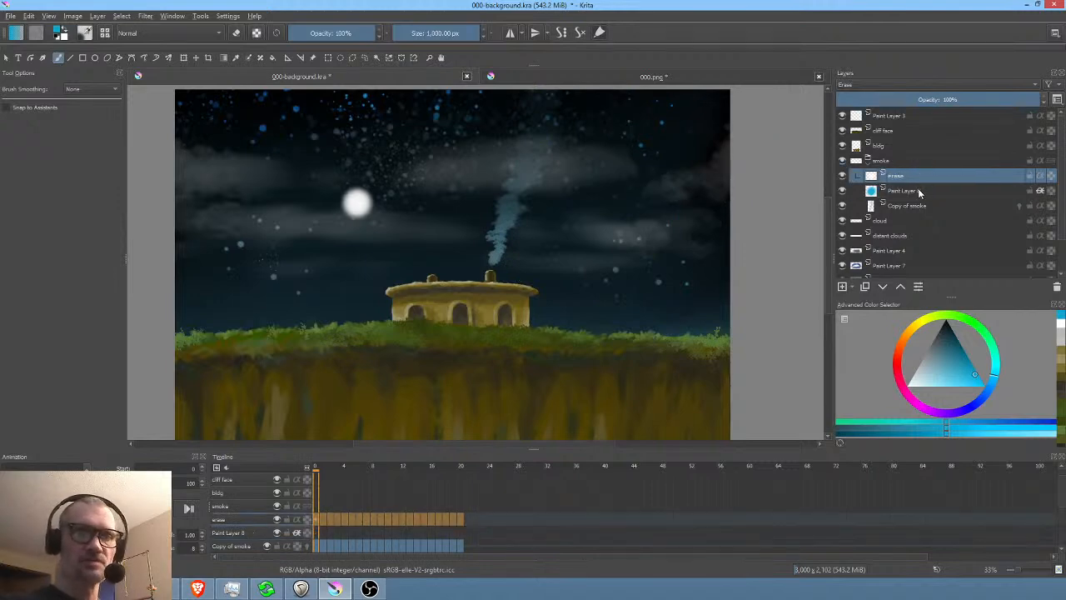
{"action": "left_click", "coordinate": [916, 190]}
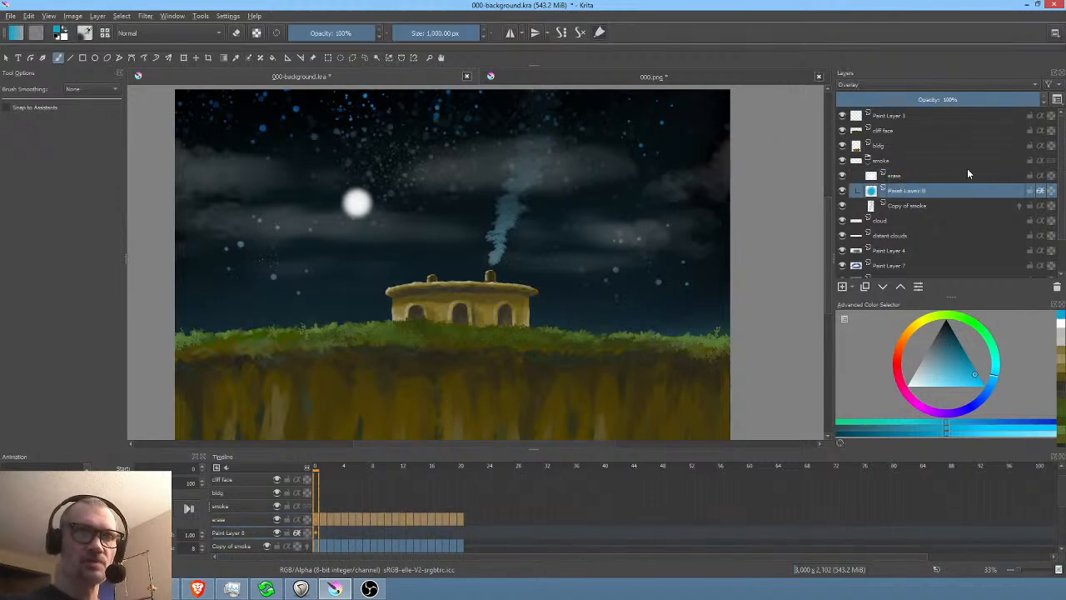
{"action": "left_click", "coordinate": [916, 81]}
{"action": "left_click", "coordinate": [918, 94]}
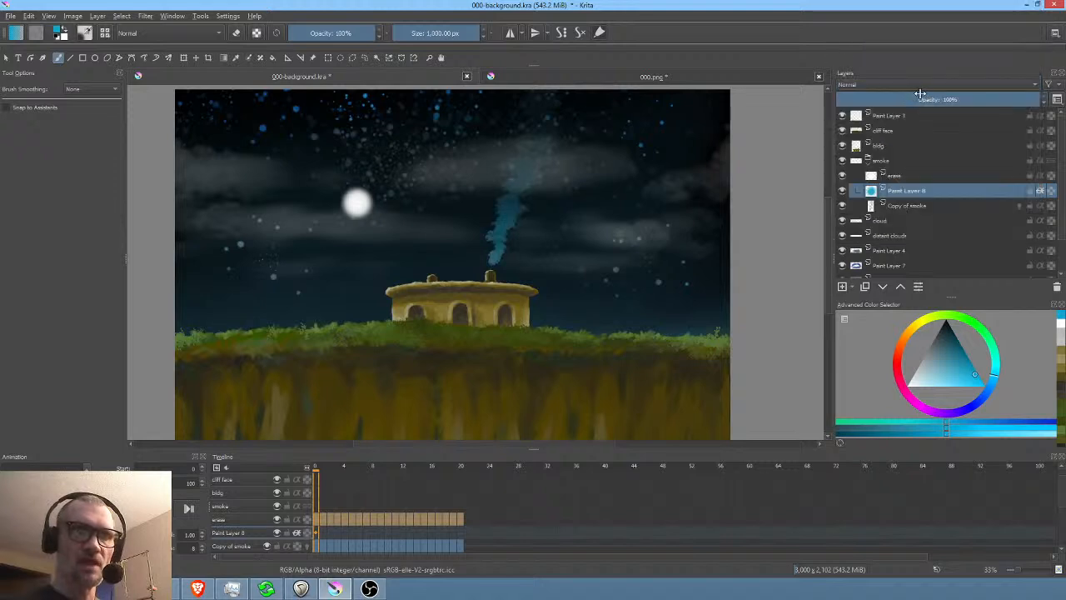
- Reduce the blue tint layer's opacity to 49% and select the smoke group
{"action": "left_click_drag", "start_coordinate": [993, 100], "coordinate": [939, 99]}
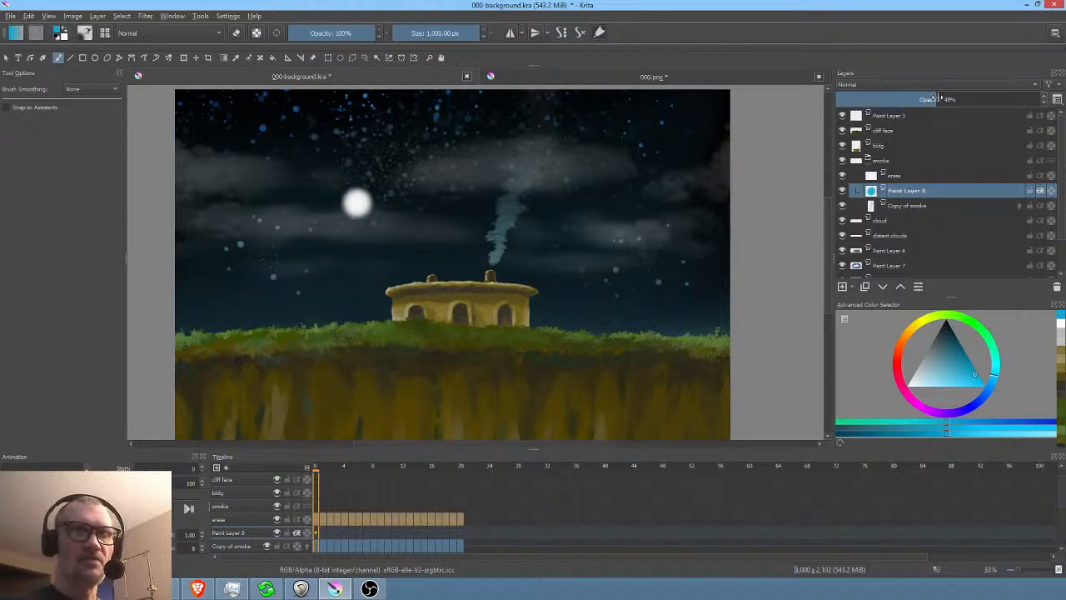
{"action": "left_click", "coordinate": [900, 161]}
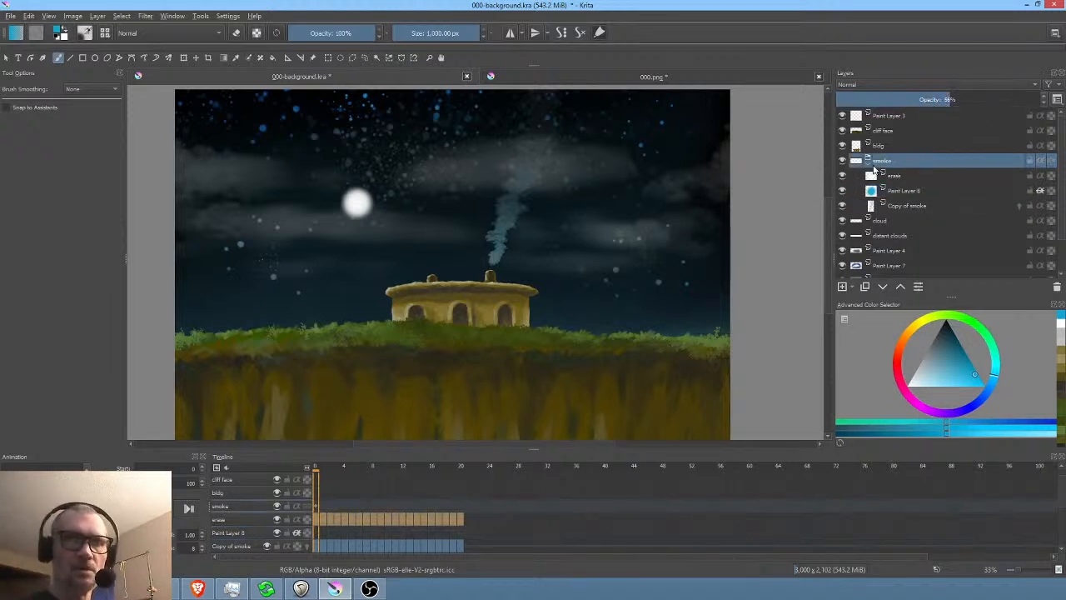
- Collapse the smoke group in the layer stack and save the document
{"action": "left_click", "coordinate": [869, 163]}
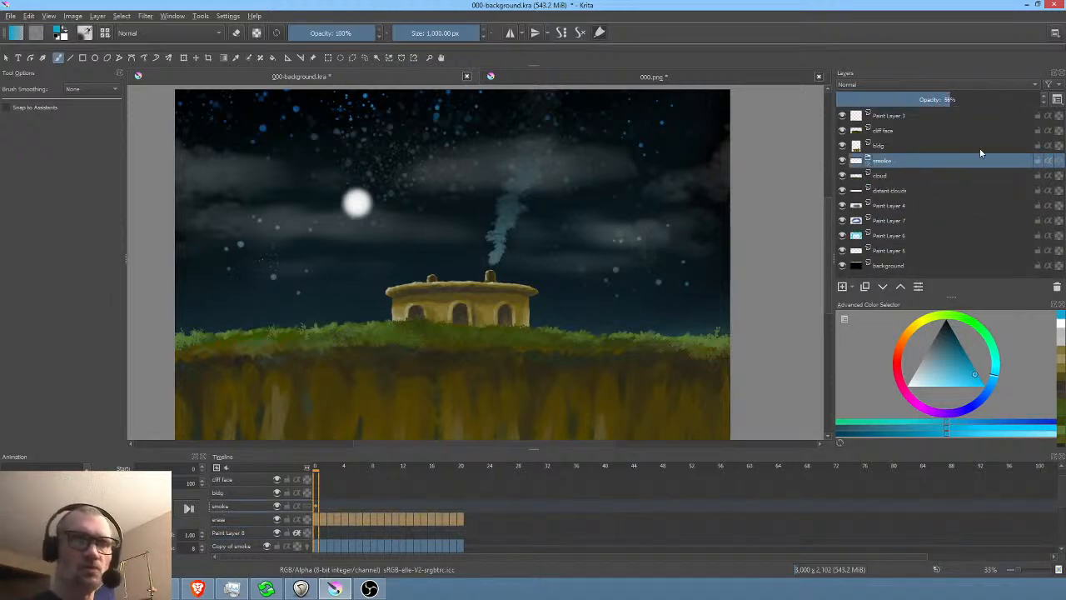
{"action": "left_click", "coordinate": [11, 16]}
{"action": "left_click", "coordinate": [29, 68]}
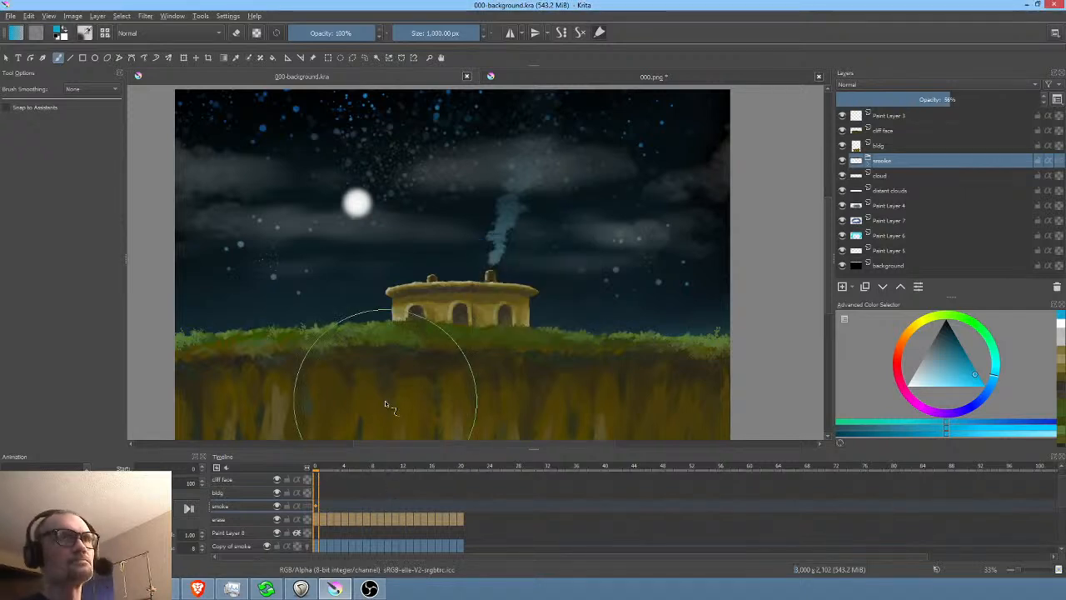
- Play the animation and examine the smoke's motion and tint against the night sky at several zoom levels
{"action": "key", "text": "space"}
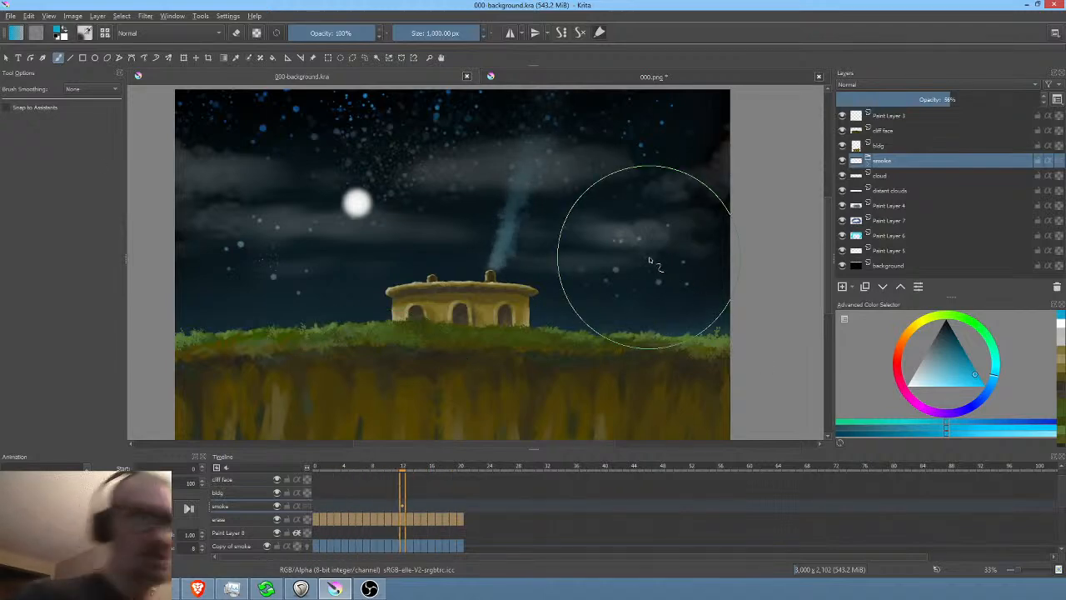
{"action": "scroll", "coordinate": [545, 224], "scroll_direction": "down", "scroll_amount": 1}
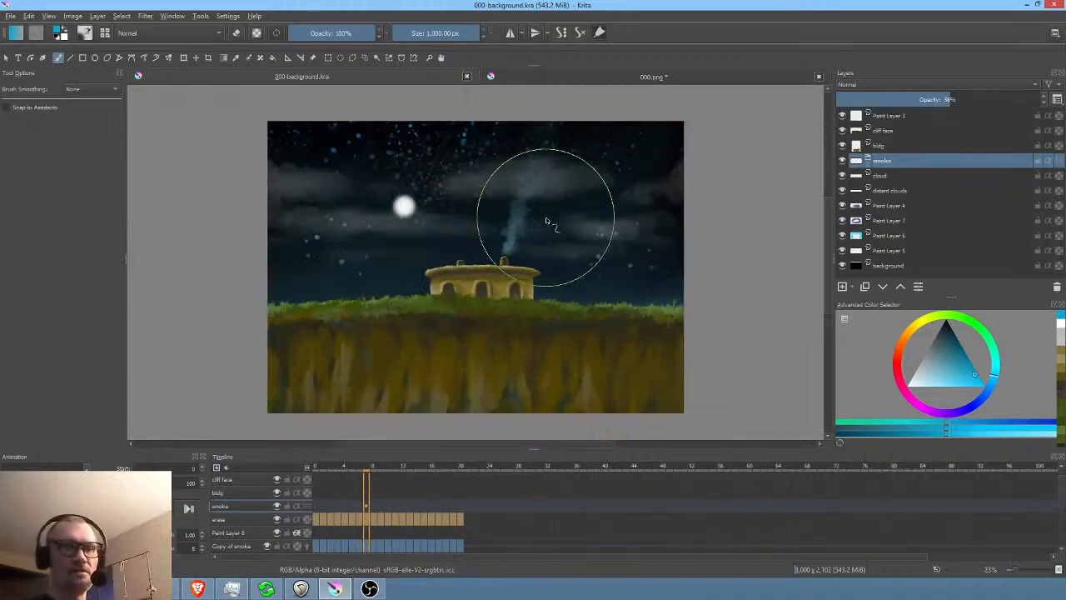
{"action": "scroll", "coordinate": [546, 223], "scroll_direction": "up", "scroll_amount": 1}
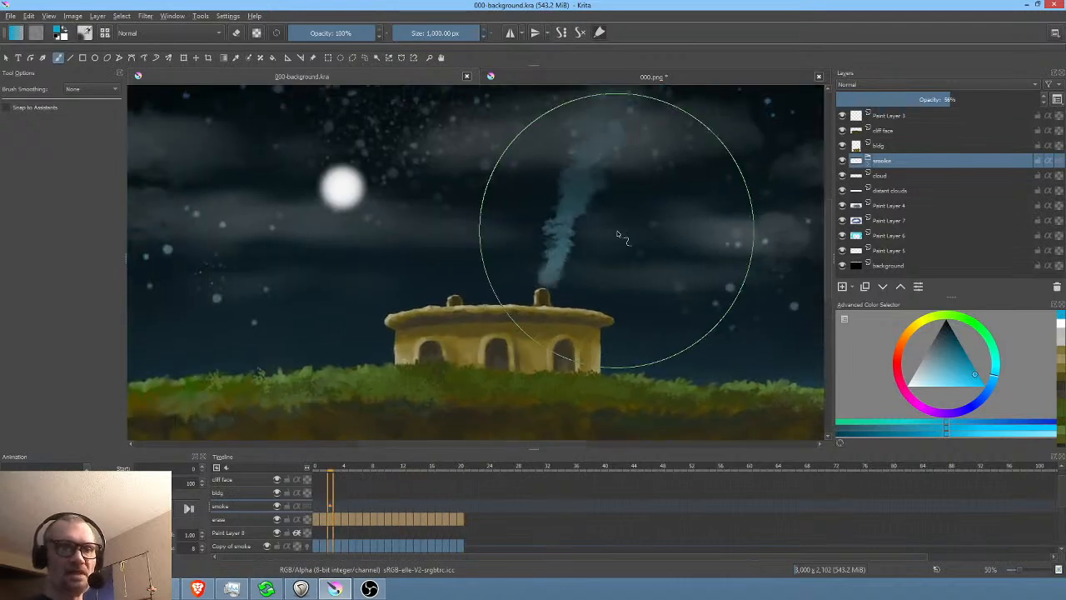
{"action": "scroll", "coordinate": [597, 233], "scroll_direction": "down", "scroll_amount": 1}
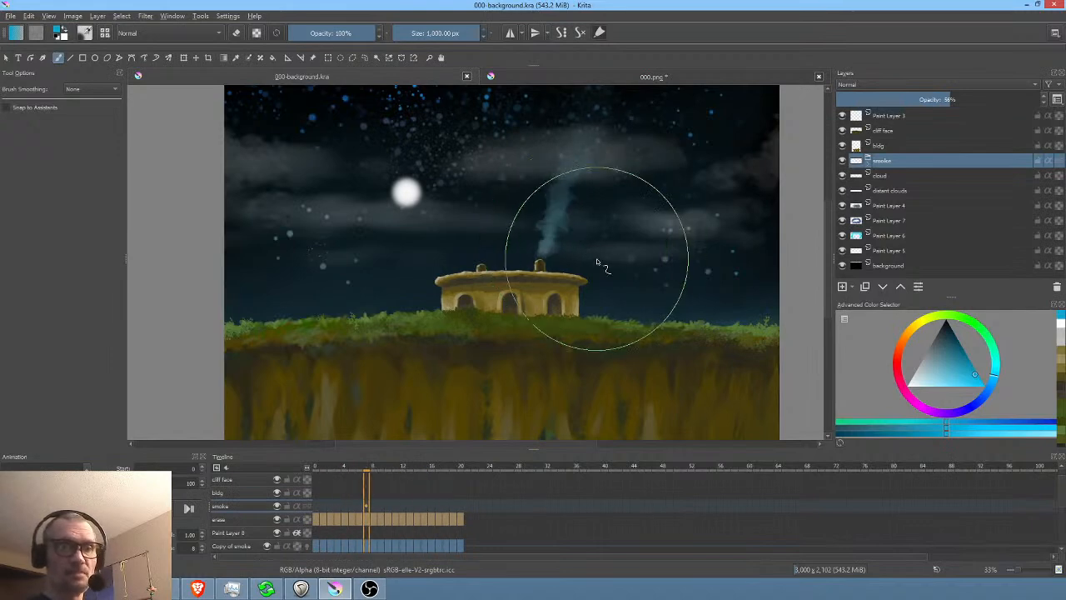
{"action": "scroll", "coordinate": [596, 263], "scroll_direction": "down", "scroll_amount": 1}
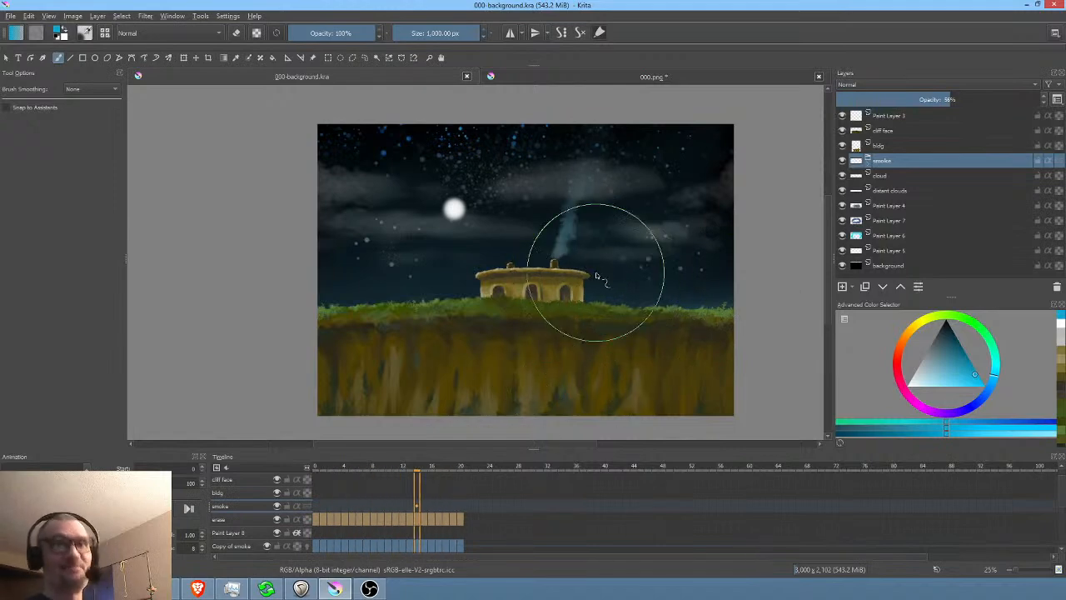
{"action": "left_click_drag", "start_coordinate": [636, 282], "coordinate": [613, 285]}
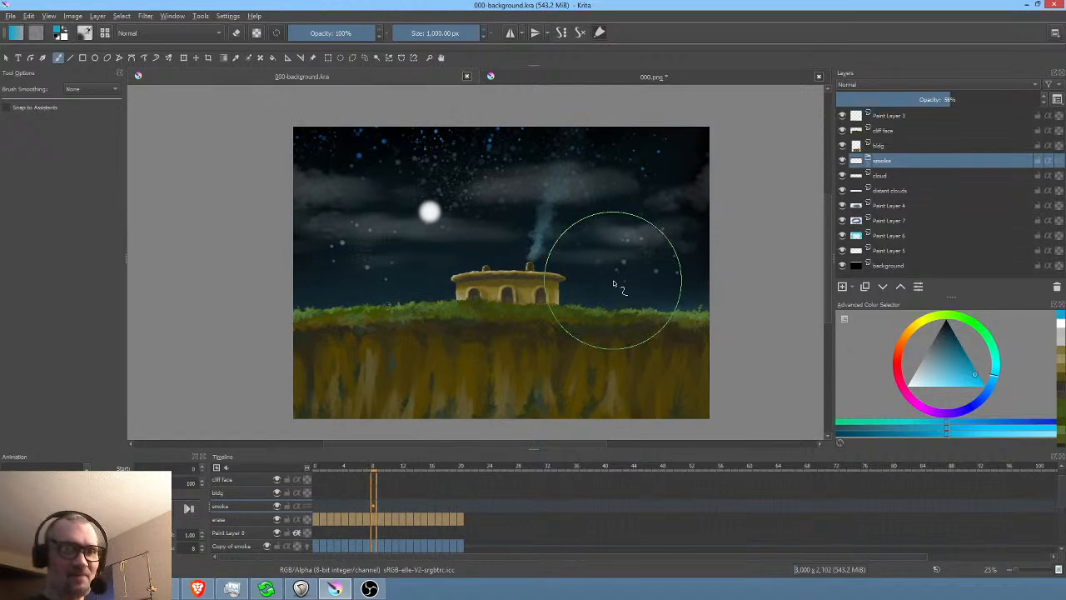
{"action": "scroll", "coordinate": [612, 285], "scroll_direction": "up", "scroll_amount": 2}
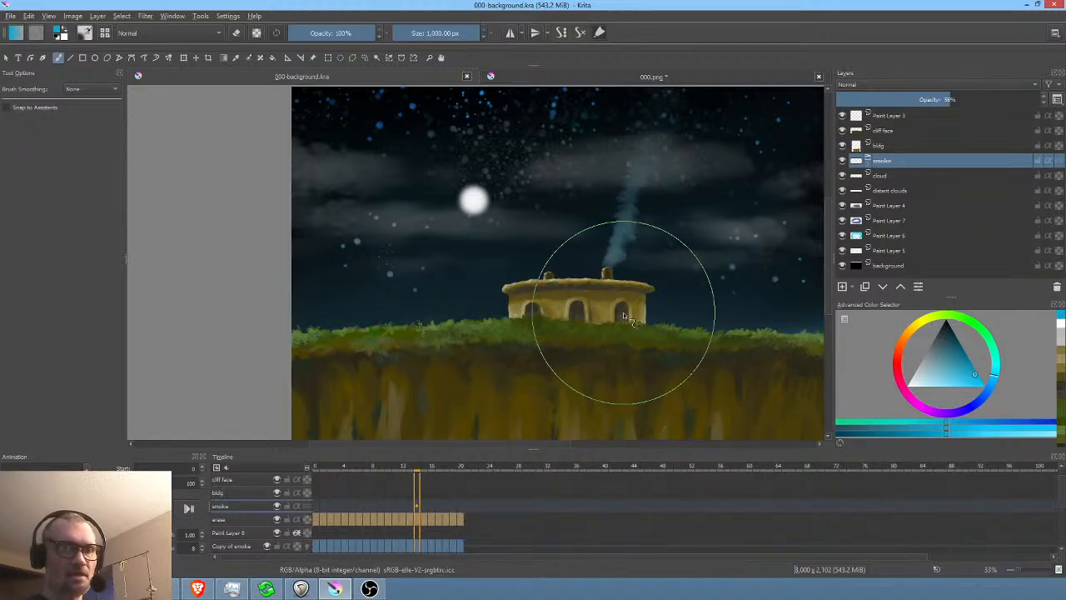
{"action": "key", "text": "space"}
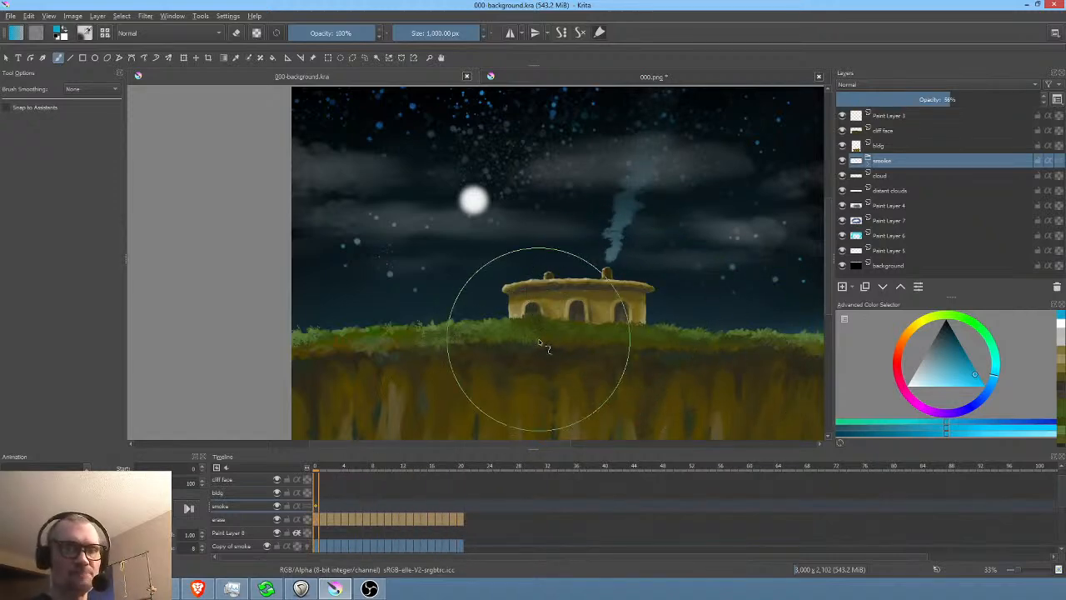
- Enlarge the timeline and repeat frames 9 to 20 of Copy of smoke three times in a row, filling frames 21 to 56
{"action": "scroll", "coordinate": [542, 341], "scroll_direction": "down", "scroll_amount": 2}
{"action": "scroll", "coordinate": [543, 338], "scroll_direction": "up", "scroll_amount": 3}
{"action": "left_click_drag", "start_coordinate": [327, 471], "coordinate": [400, 472]}
{"action": "left_click_drag", "start_coordinate": [458, 475], "coordinate": [395, 486]}
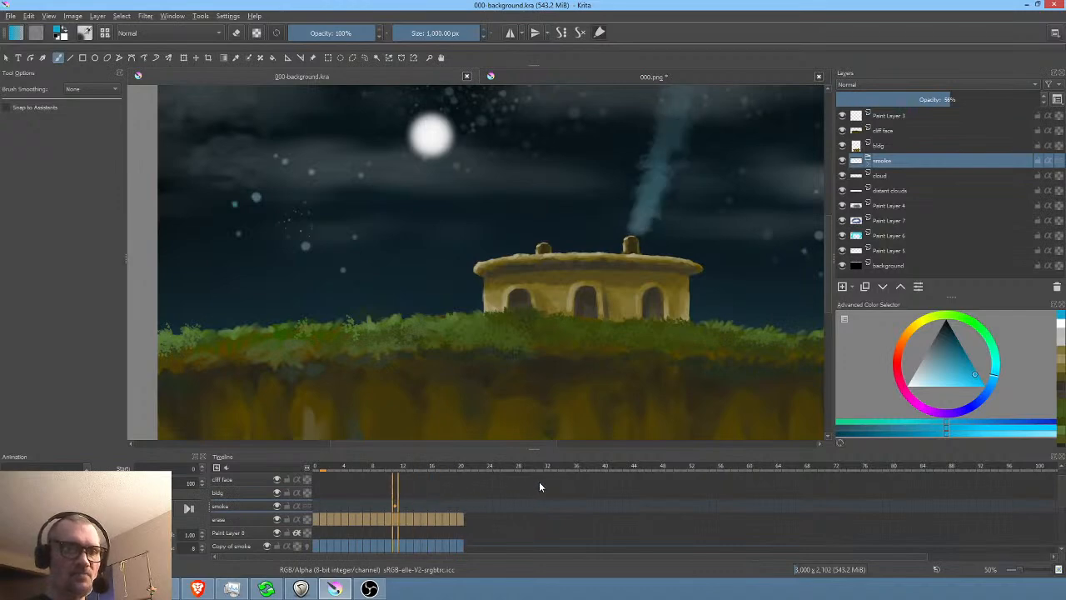
{"action": "left_click_drag", "start_coordinate": [554, 442], "coordinate": [547, 407]}
{"action": "left_click", "coordinate": [384, 507]}
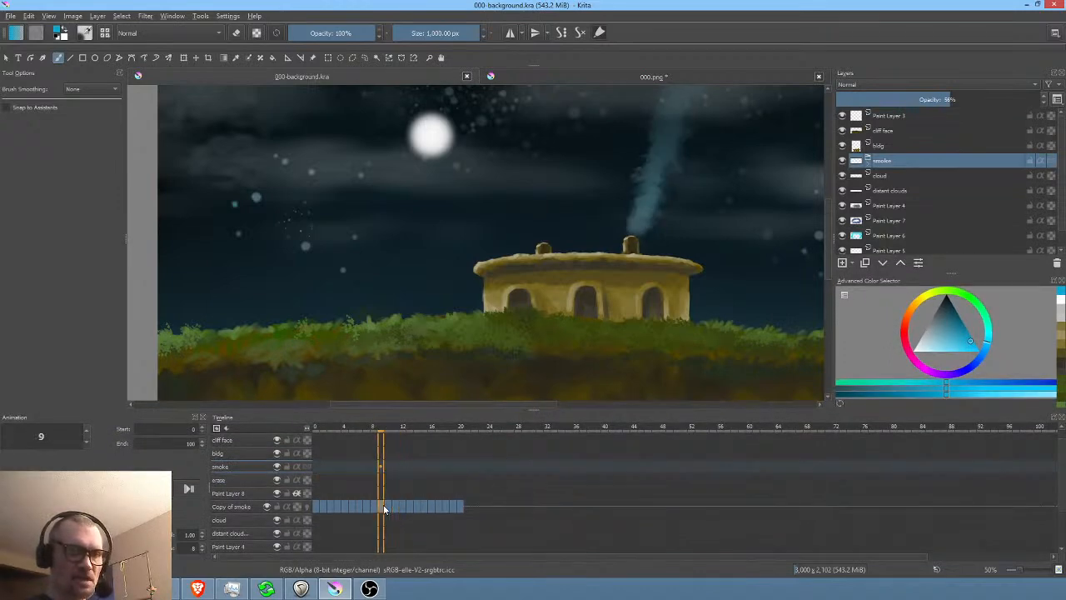
{"action": "left_click", "coordinate": [460, 507], "text": "shift"}
{"action": "left_click_drag", "start_coordinate": [380, 507], "coordinate": [468, 505]}
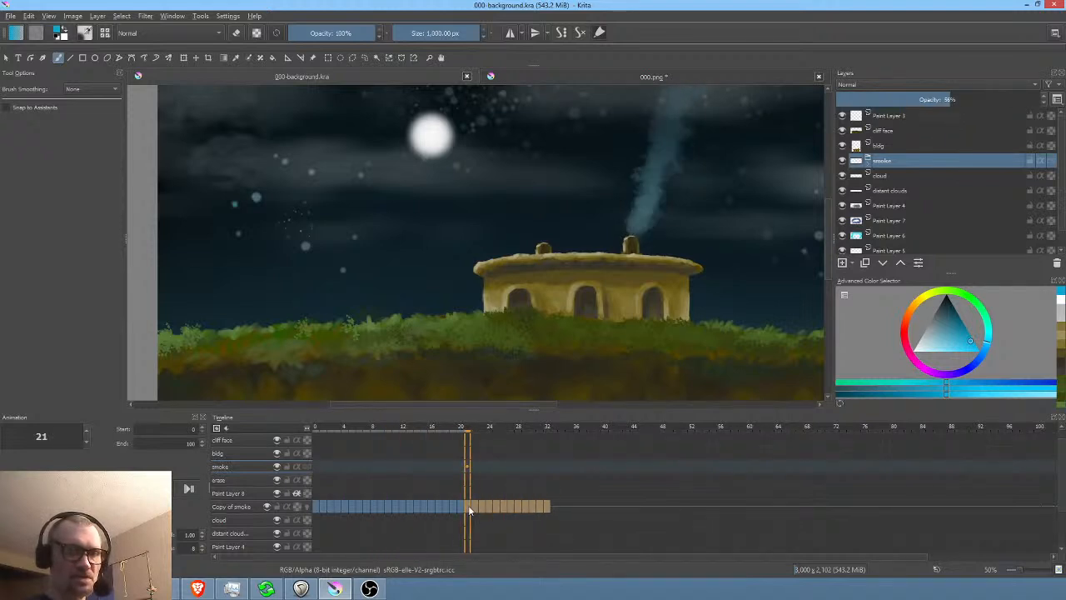
{"action": "left_click_drag", "start_coordinate": [375, 426], "coordinate": [560, 446]}
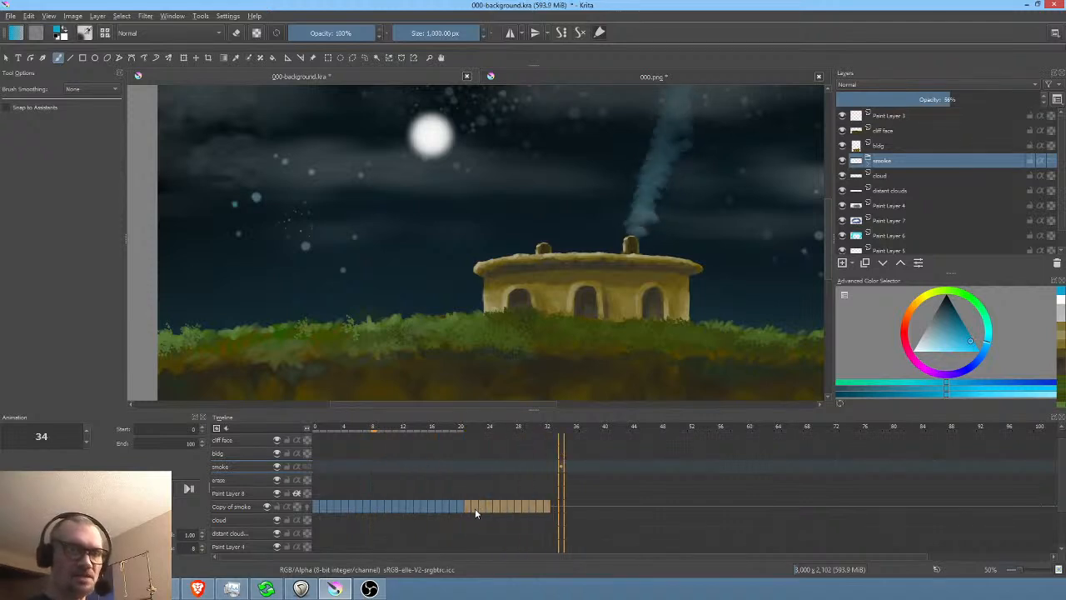
{"action": "left_click_drag", "start_coordinate": [469, 507], "coordinate": [642, 509]}
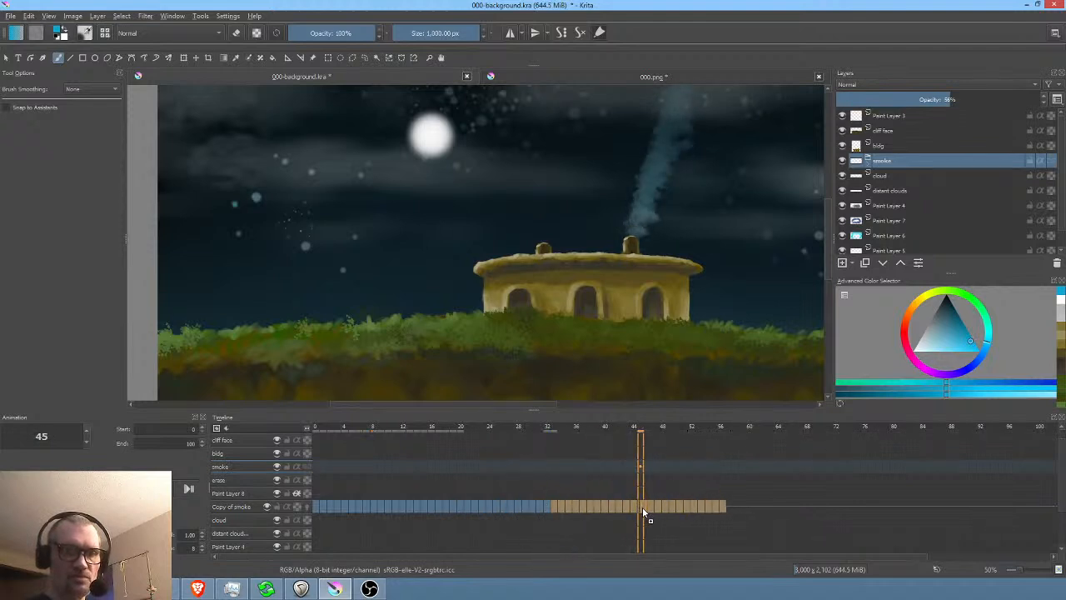
- Play the extended smoke animation from frame 12 and from frame 0 to check how the repeated frames loop
{"action": "left_click", "coordinate": [395, 428]}
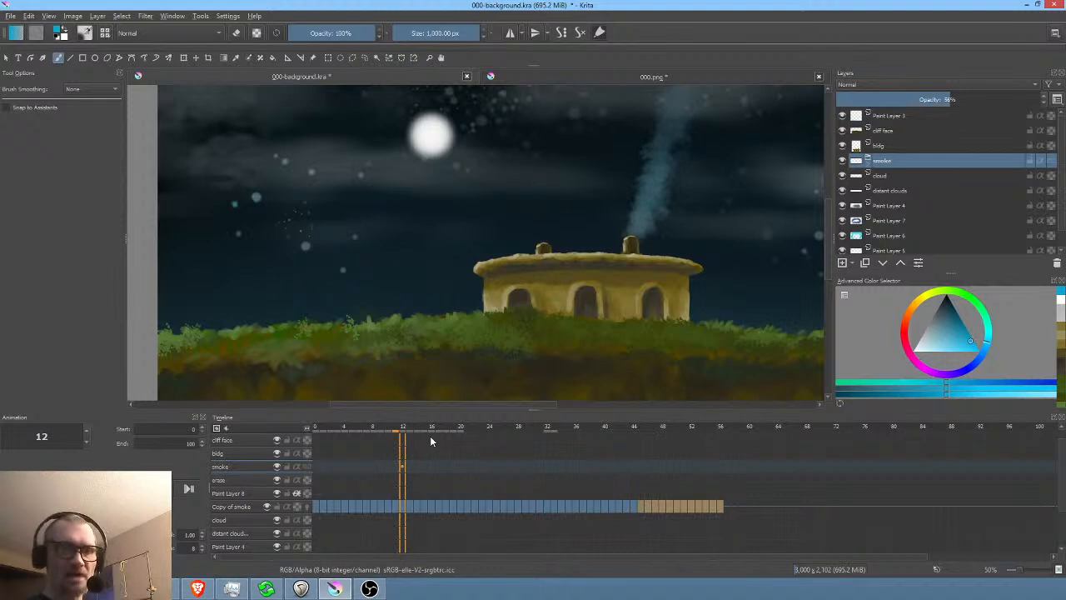
{"action": "key", "text": "space"}
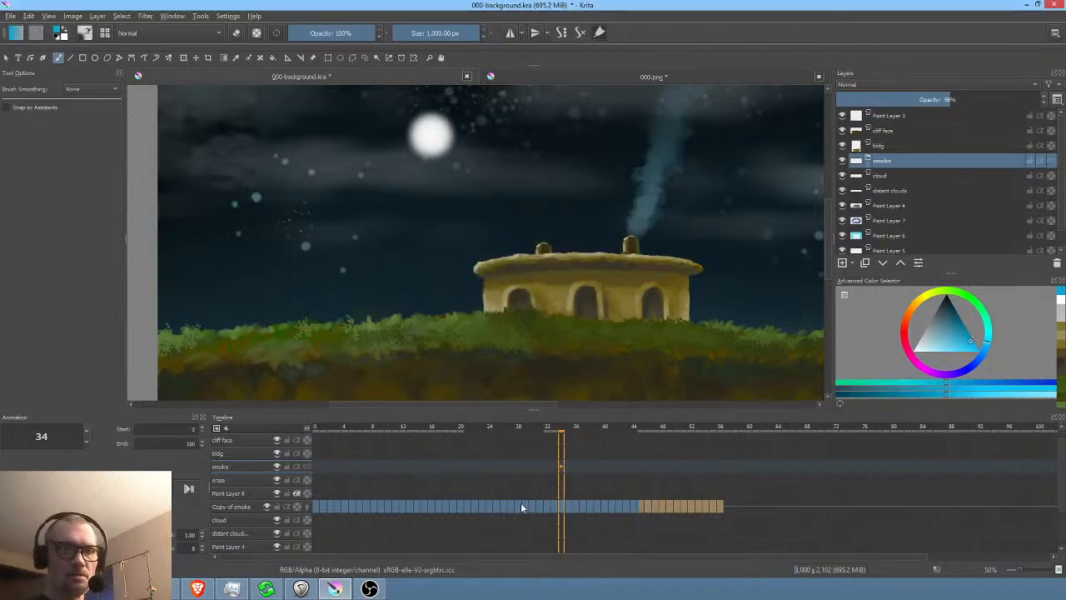
{"action": "left_click", "coordinate": [425, 506]}
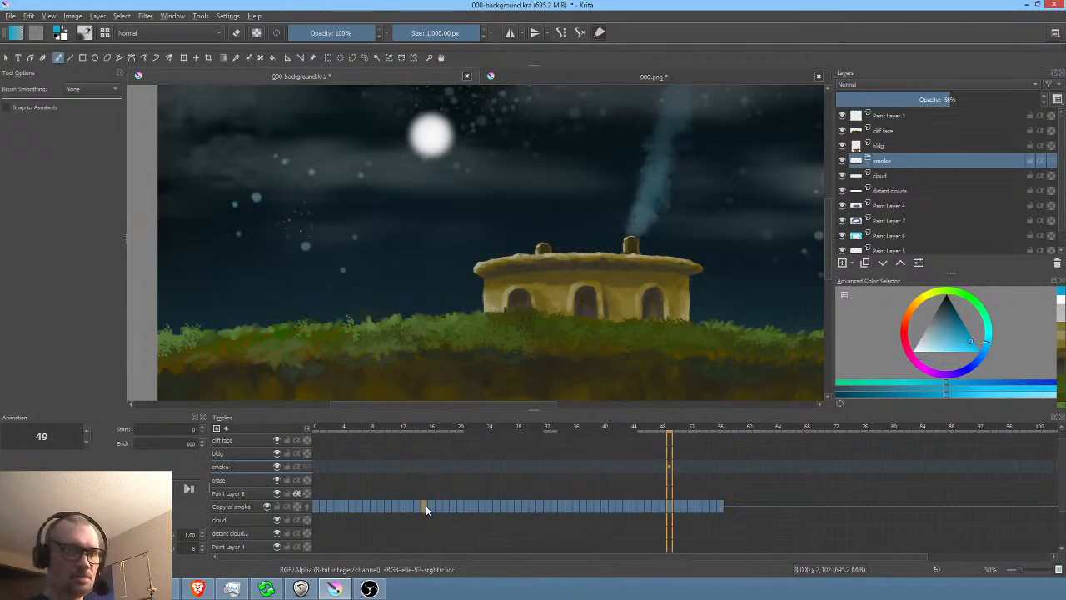
{"action": "key", "text": "space"}
{"action": "key", "text": "space"}
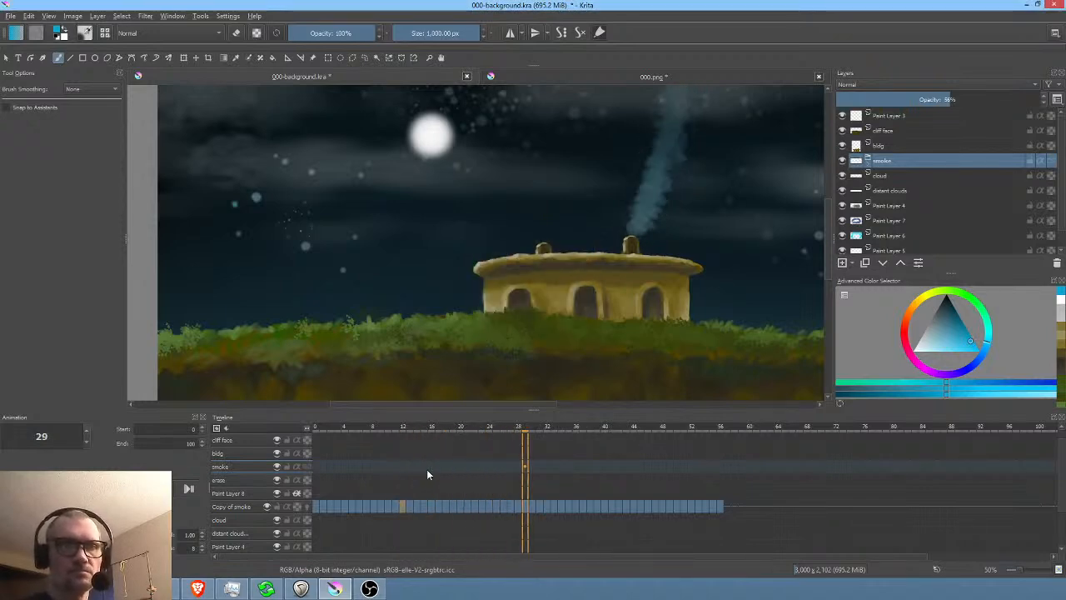
{"action": "key", "text": "space"}
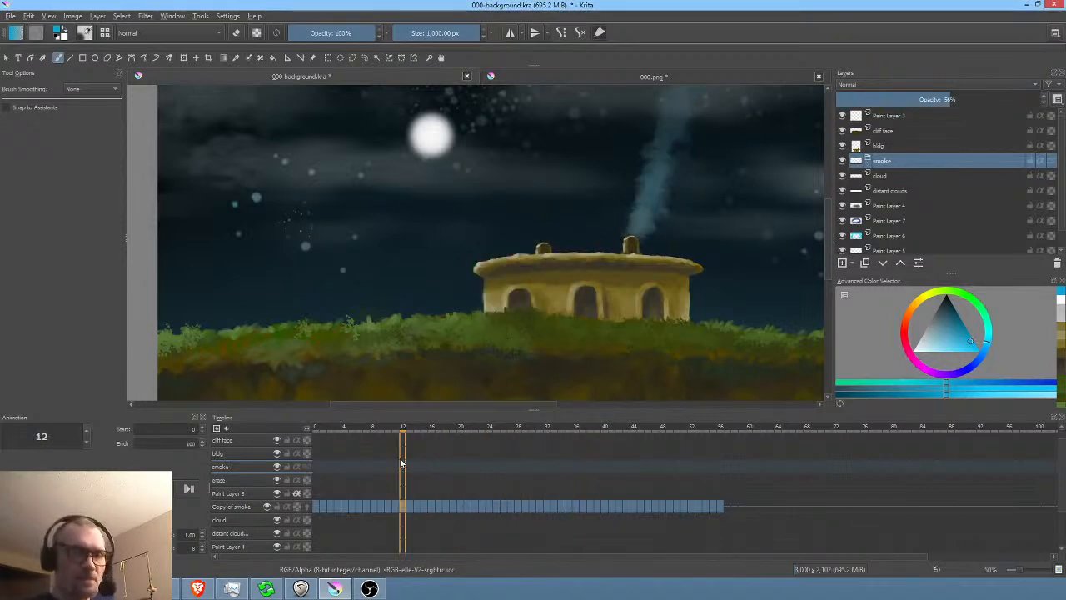
{"action": "left_click", "coordinate": [316, 506]}
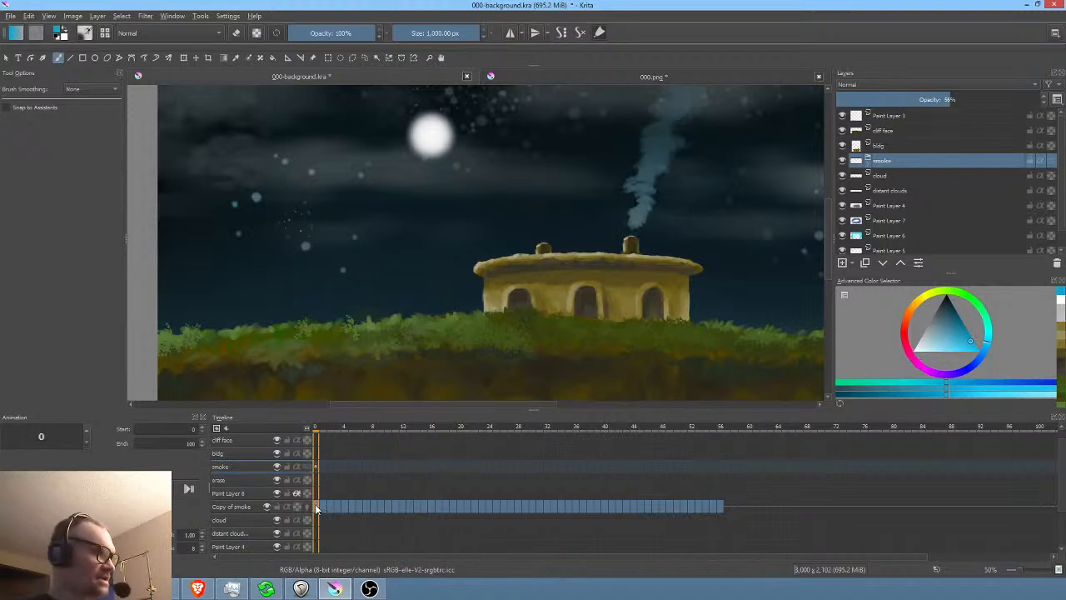
{"action": "key", "text": "space"}
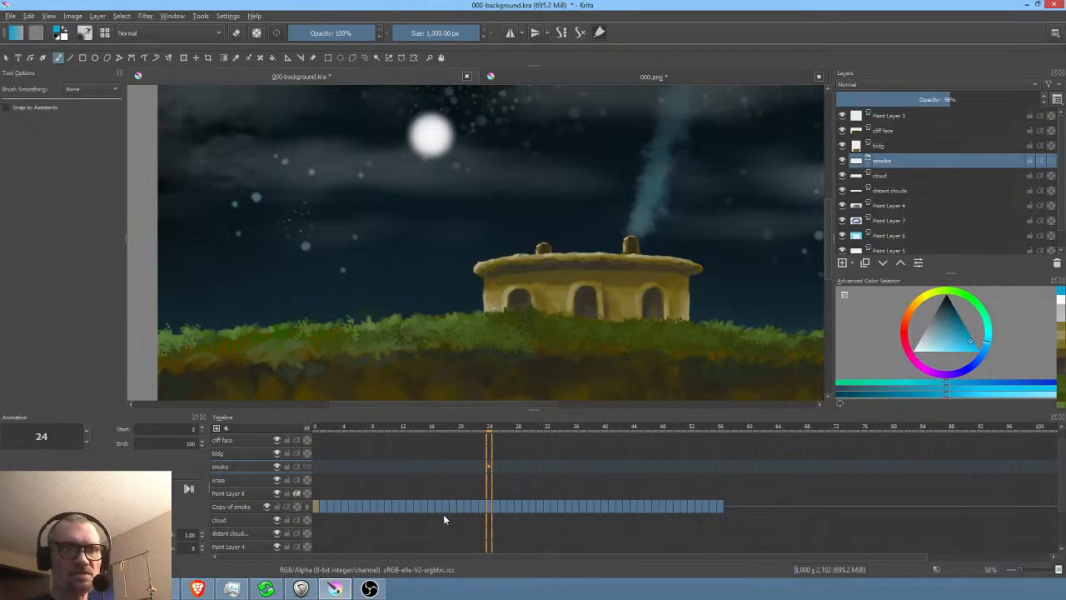
{"action": "key", "text": "space"}
- Remove frames 0 to 8 of Copy of smoke and pull the remaining frames back to start at frame 0
{"action": "left_click_drag", "start_coordinate": [325, 432], "coordinate": [380, 441]}
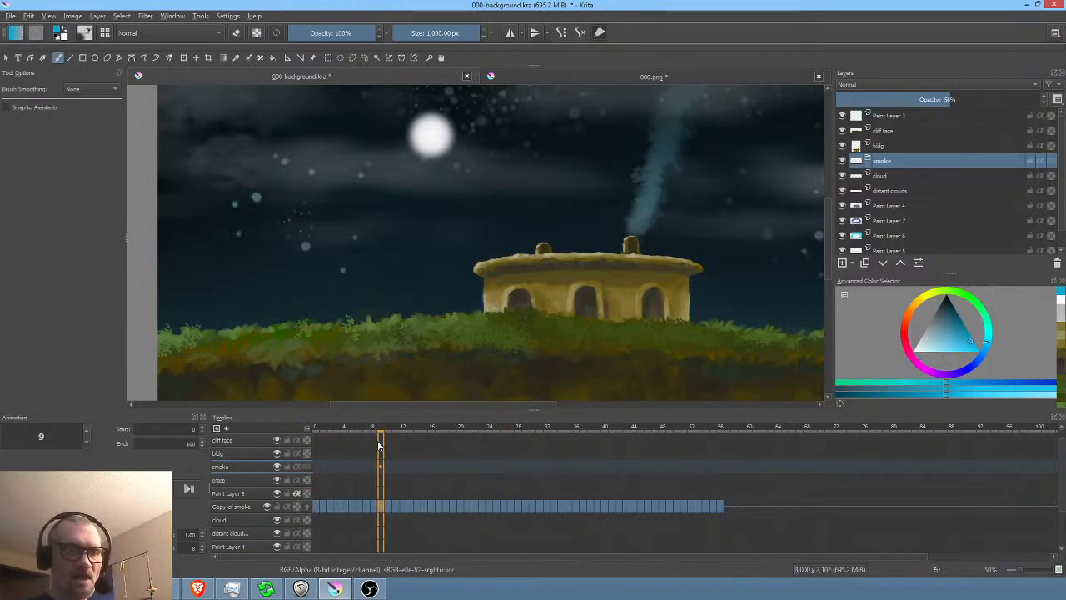
{"action": "left_click_drag", "start_coordinate": [371, 507], "coordinate": [314, 507]}
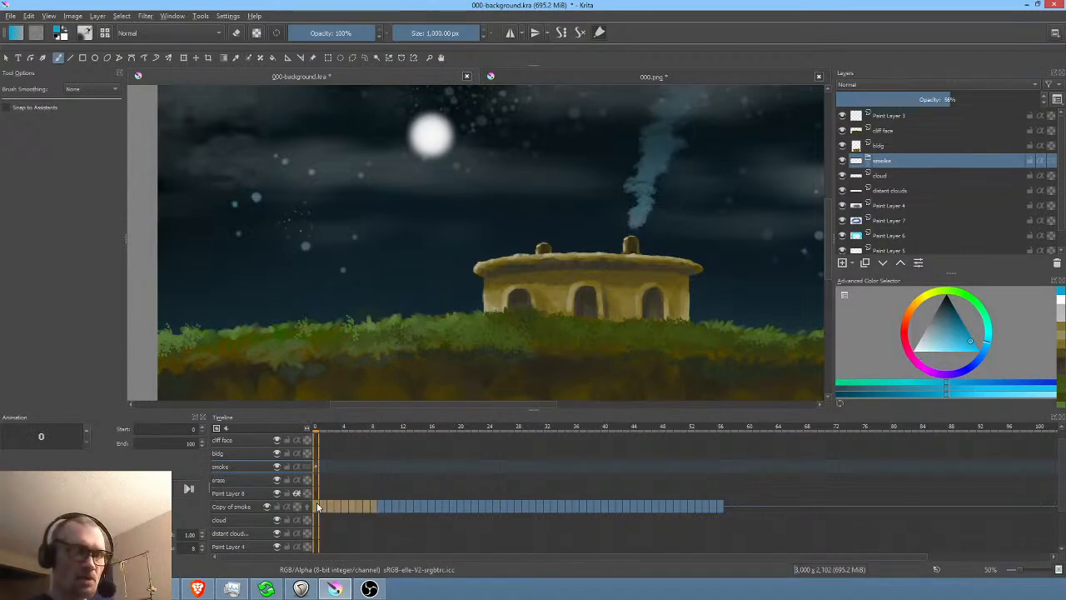
{"action": "right_click", "coordinate": [317, 505]}
{"action": "left_click", "coordinate": [332, 468]}
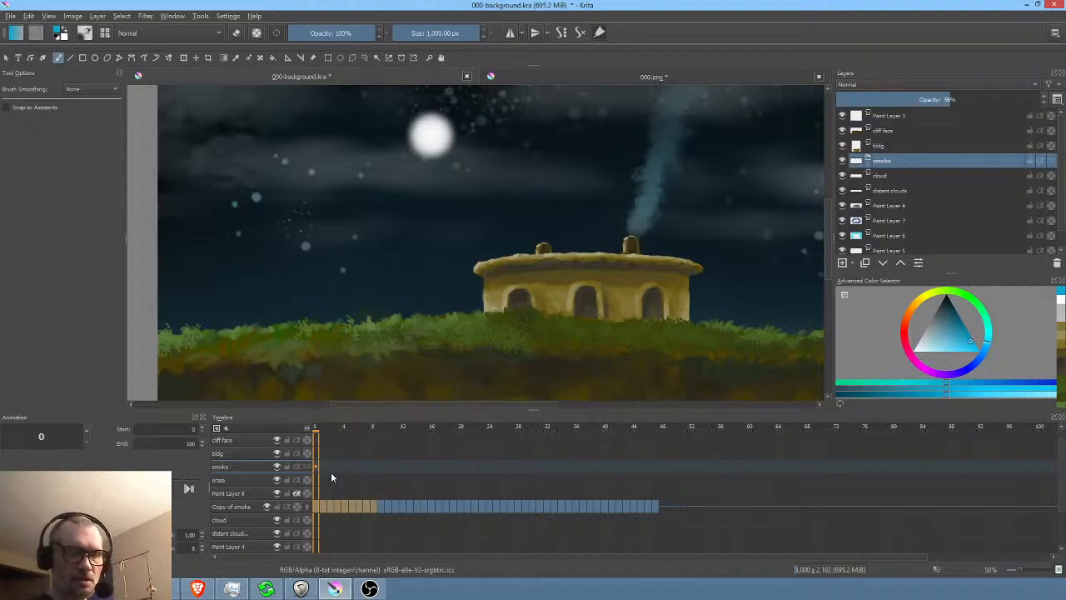
- Play the trimmed smoke loop from frame 0 to check it, stop the playback and save the document
{"action": "left_click", "coordinate": [317, 508]}
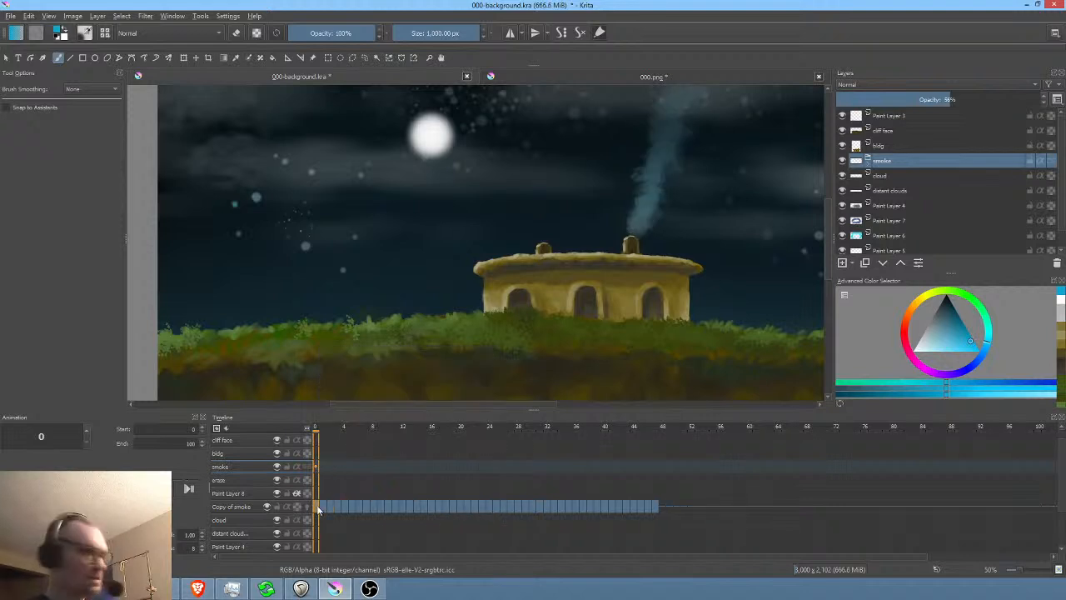
{"action": "left_click", "coordinate": [316, 505]}
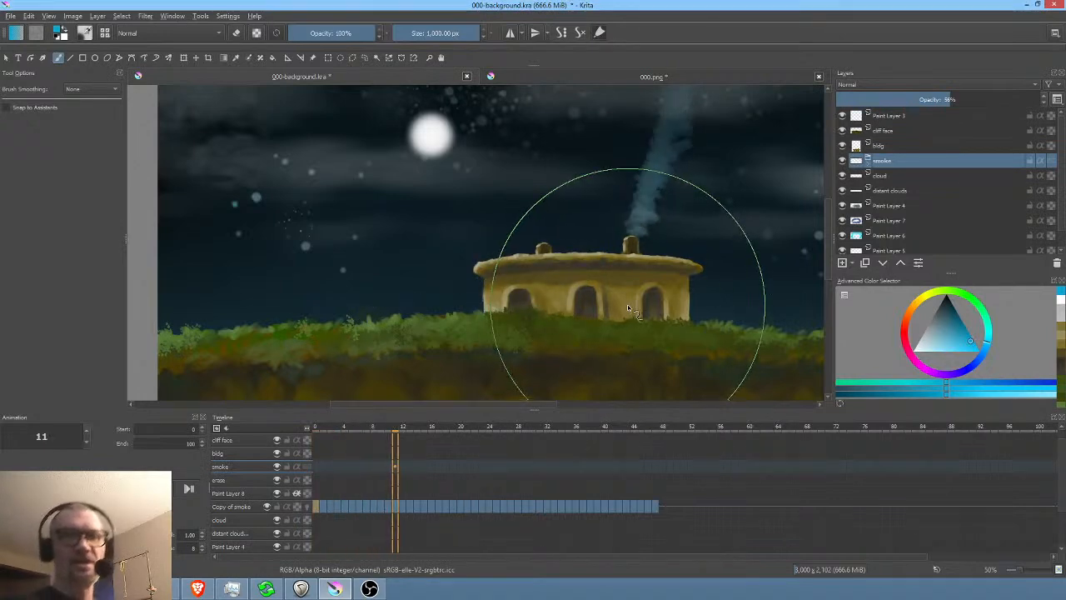
{"action": "scroll", "coordinate": [627, 304], "scroll_direction": "down", "scroll_amount": 1}
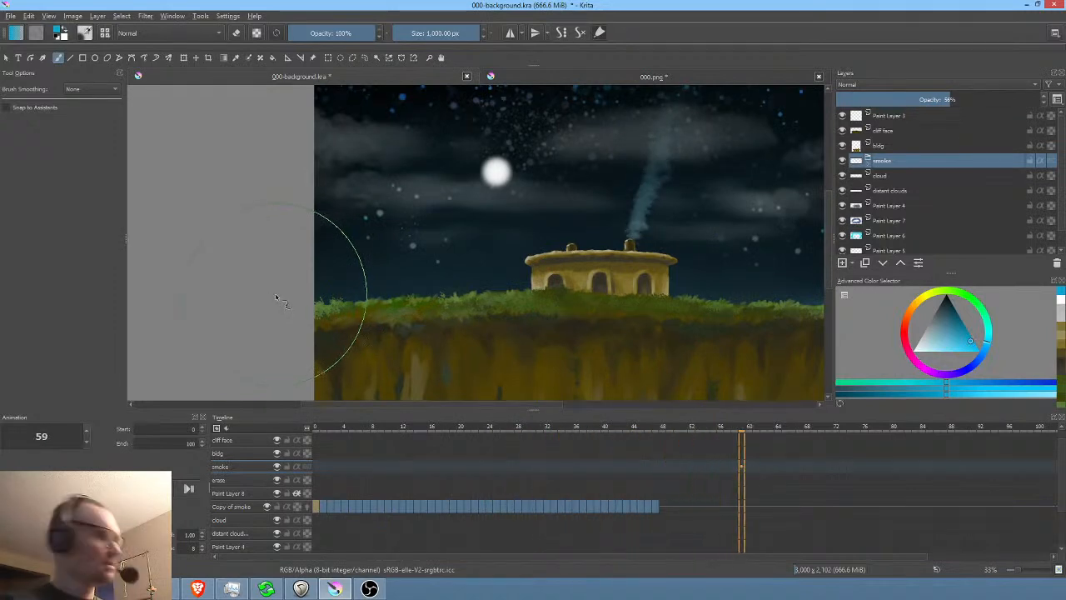
{"action": "key", "text": "space"}
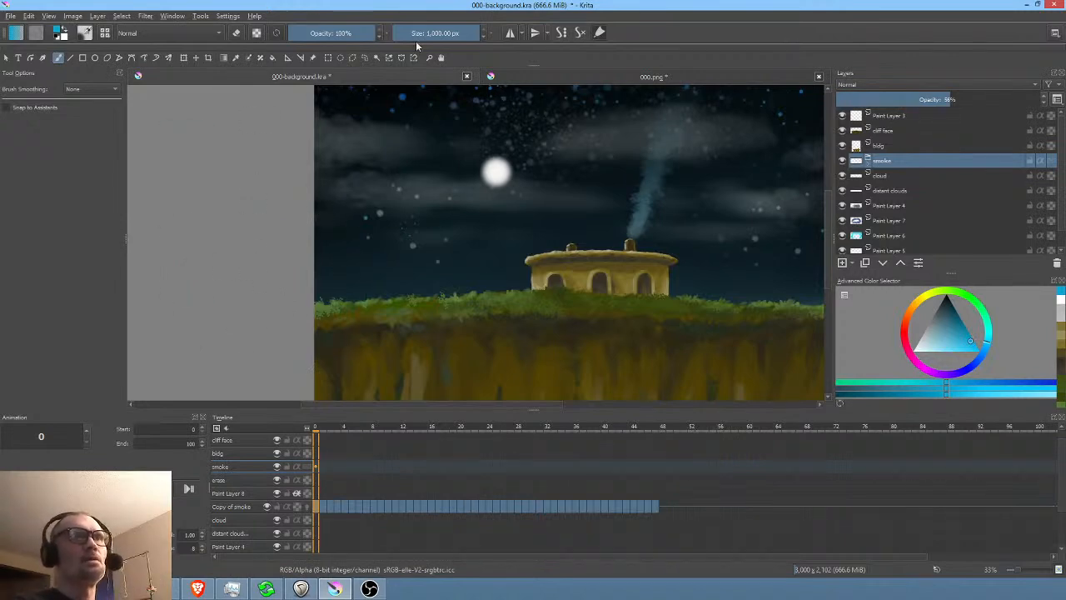
{"action": "left_click", "coordinate": [11, 17]}
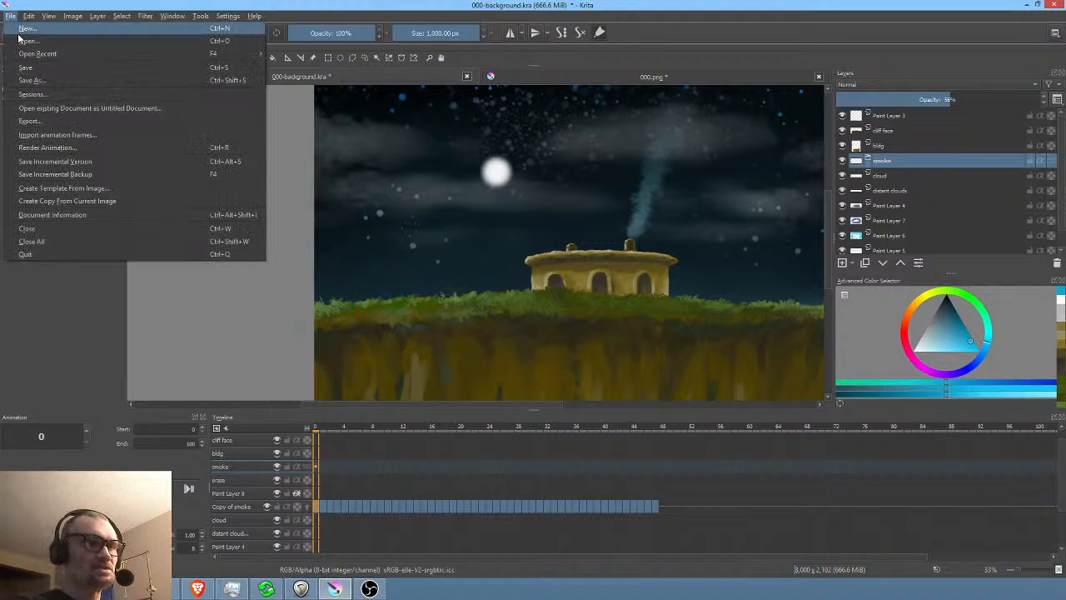
{"action": "left_click", "coordinate": [25, 68]}
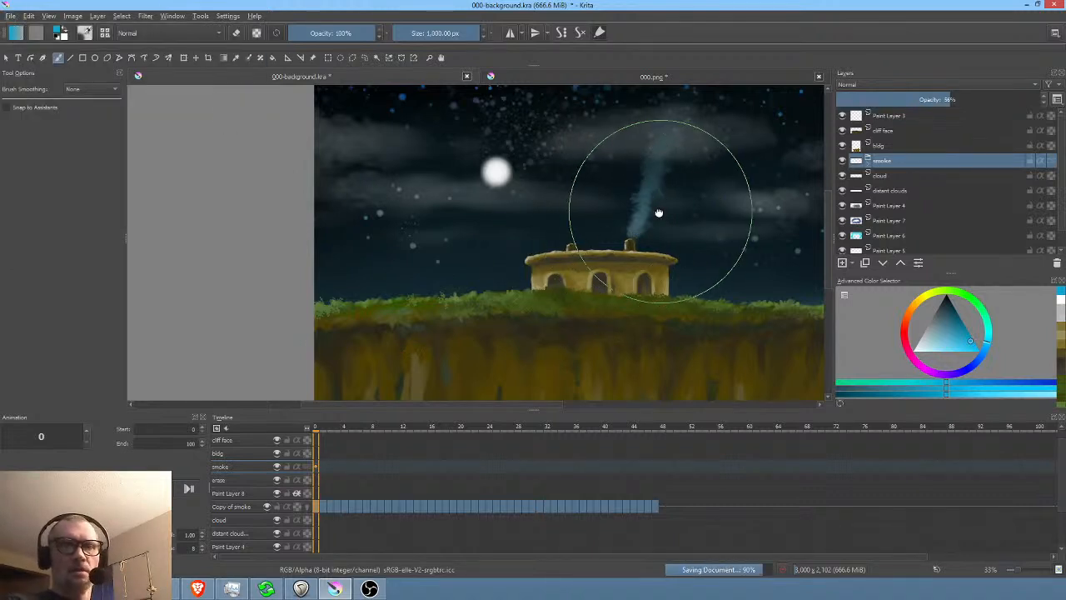
- Set the blending mode of Paint Layer 7 to Normal
{"action": "scroll", "coordinate": [572, 226], "scroll_direction": "down", "scroll_amount": 1}
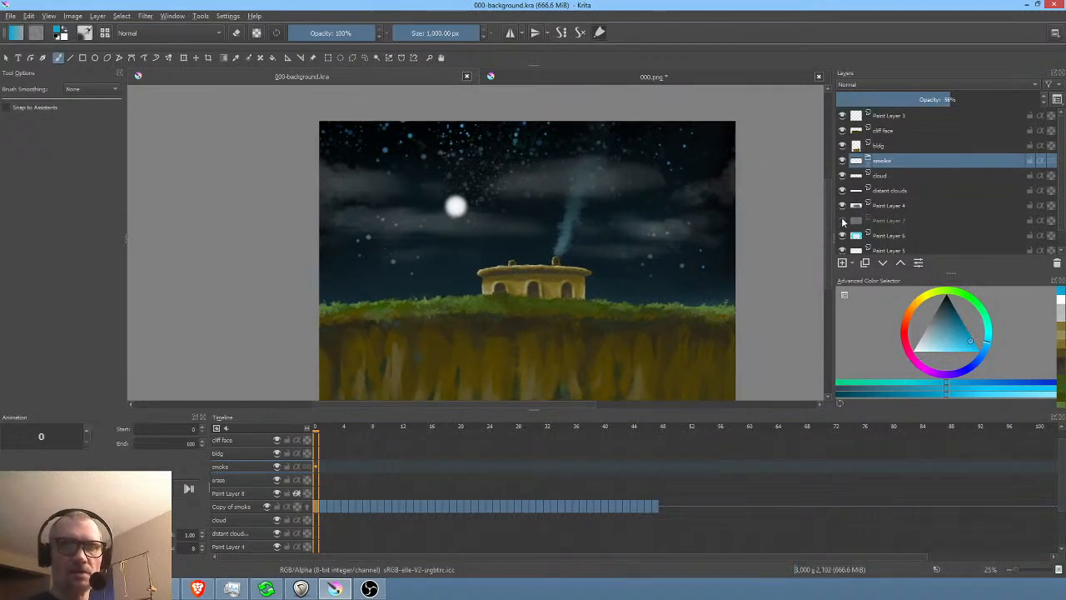
{"action": "left_click", "coordinate": [899, 222]}
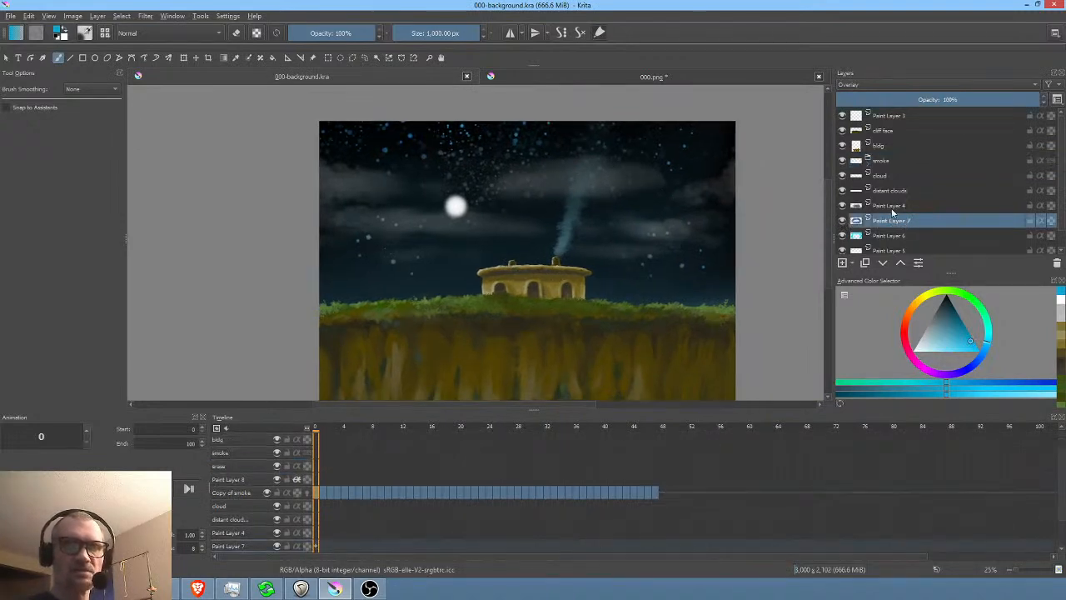
{"action": "left_click", "coordinate": [884, 86]}
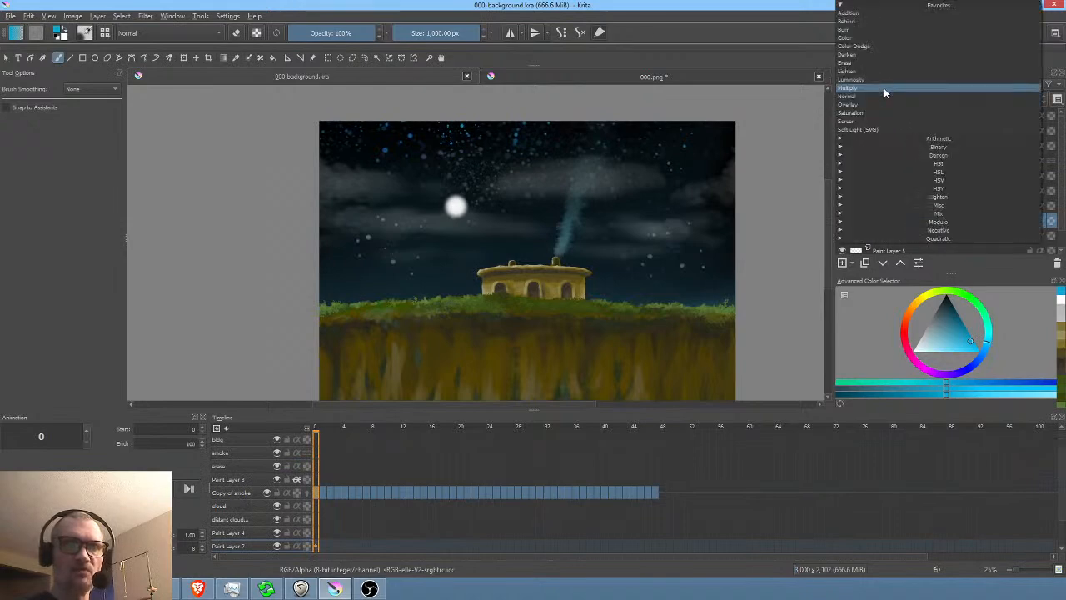
{"action": "left_click", "coordinate": [883, 95]}
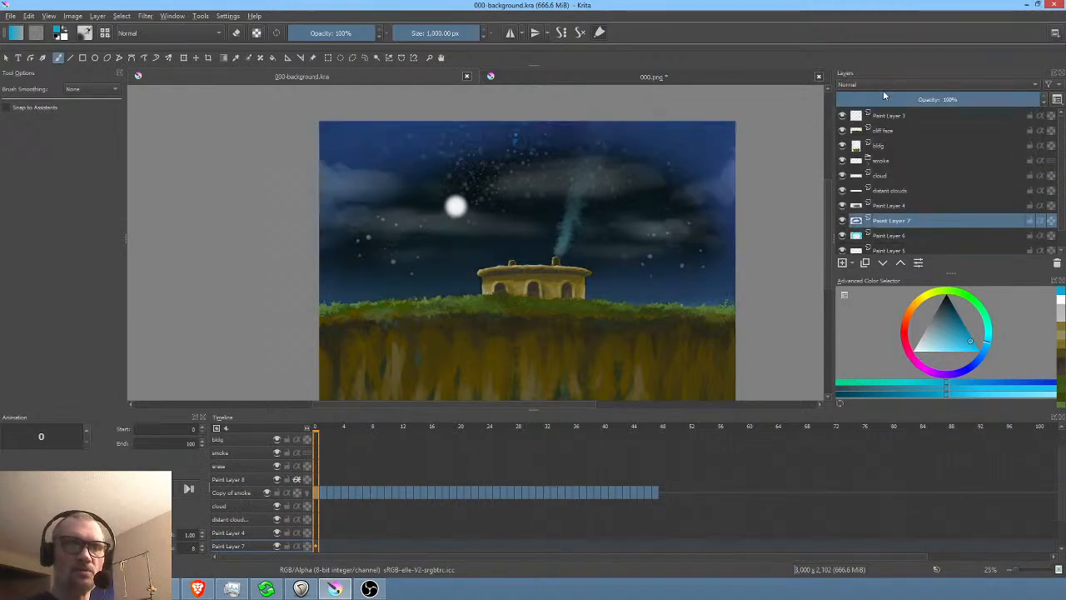
- Set the blending mode of Paint Layer 7 to Overlay and the opacity of Paint Layer 4 to 84%
{"action": "left_click", "coordinate": [882, 86]}
{"action": "left_click", "coordinate": [882, 99]}
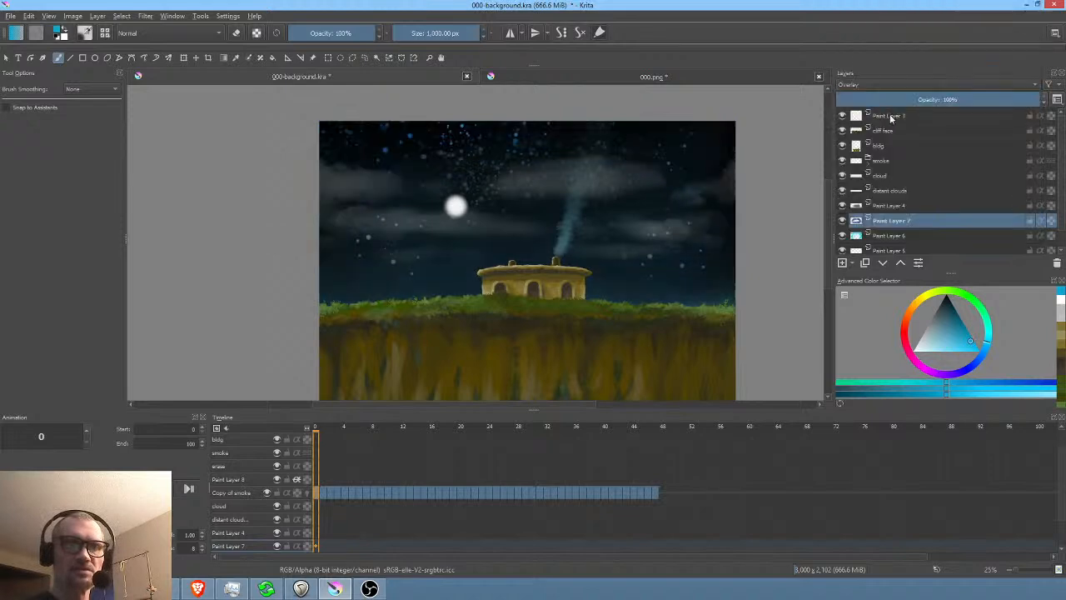
{"action": "left_click", "coordinate": [903, 203]}
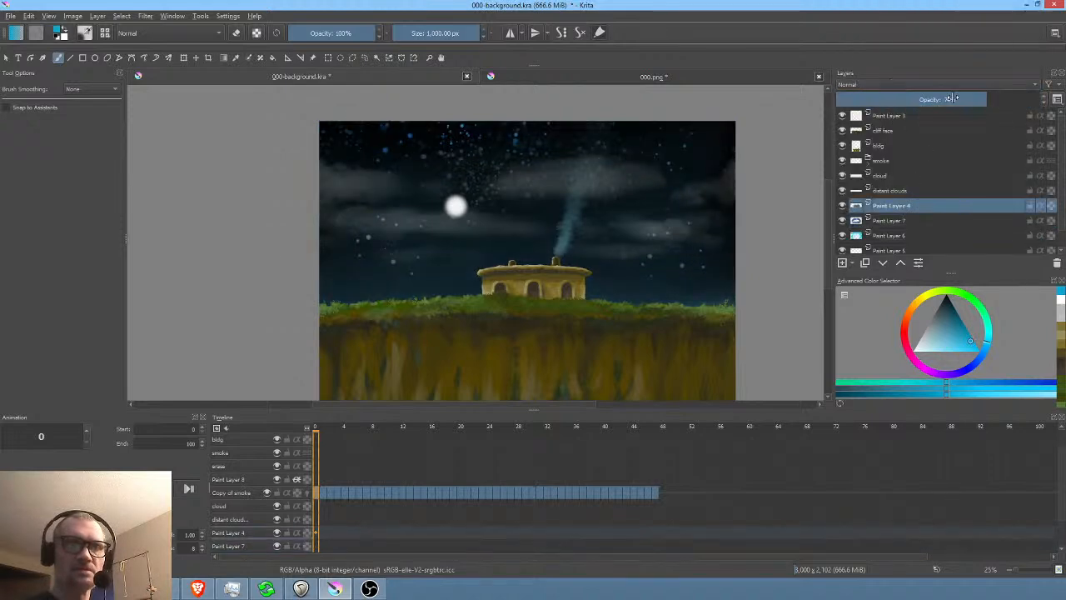
{"action": "mouse_move", "coordinate": [992, 100]}
{"action": "left_mouse_down"}
{"action": "mouse_move", "coordinate": [1042, 100]}
{"action": "mouse_move", "coordinate": [871, 106]}
{"action": "mouse_move", "coordinate": [1019, 111]}
{"action": "mouse_move", "coordinate": [1003, 106]}
{"action": "left_mouse_up"}
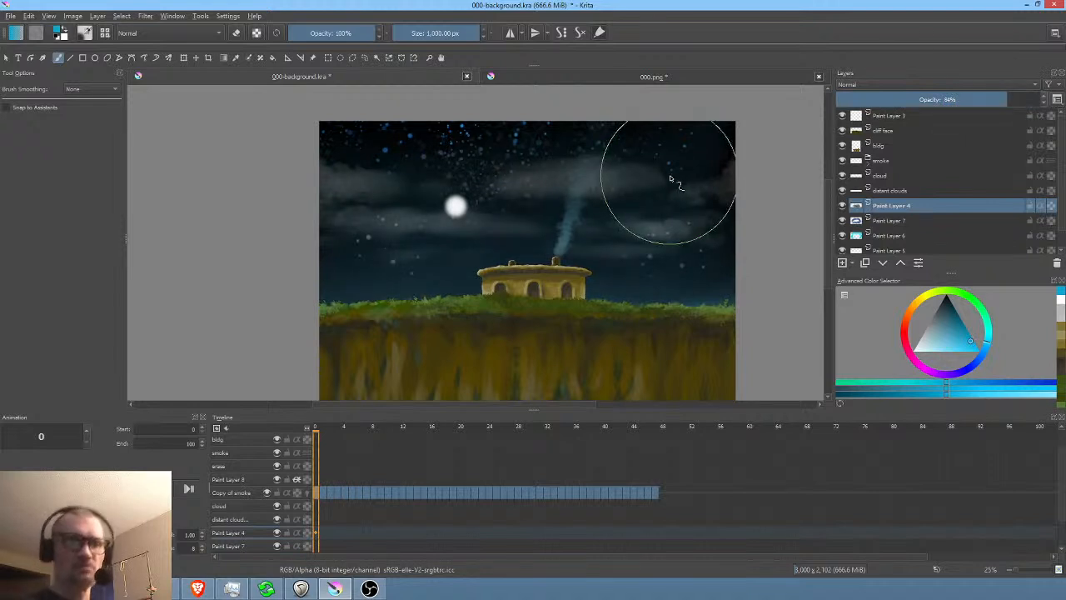
- Examine the building, grass and cliff up close and in full view to judge how they fit the night sky
{"action": "scroll", "coordinate": [609, 209], "scroll_direction": "up", "scroll_amount": 2}
{"action": "scroll", "coordinate": [607, 203], "scroll_direction": "down", "scroll_amount": 2}
{"action": "scroll", "coordinate": [612, 200], "scroll_direction": "down", "scroll_amount": 1}
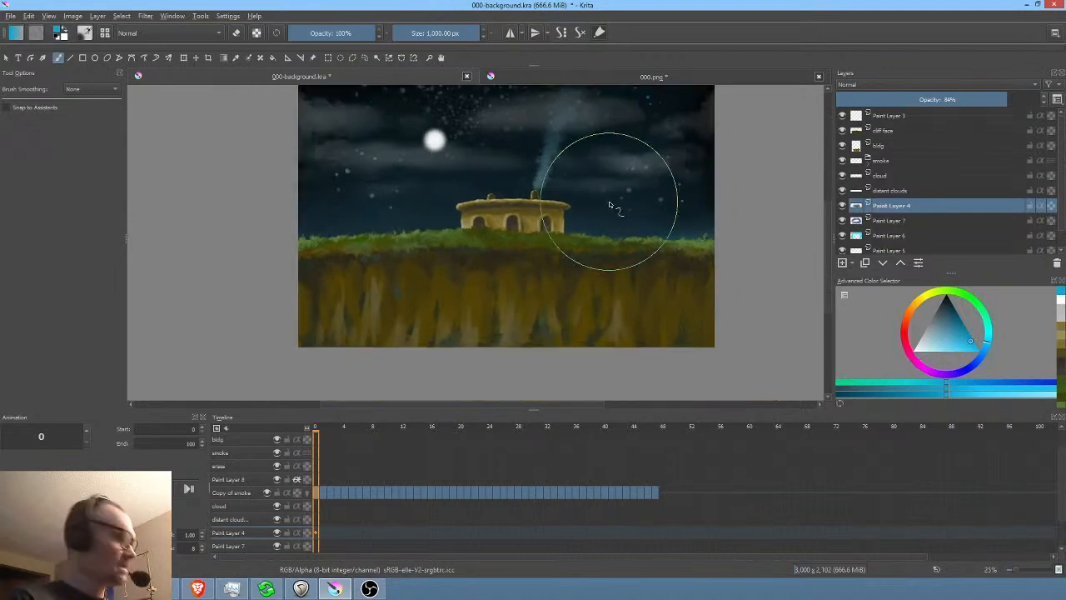
{"action": "scroll", "coordinate": [608, 201], "scroll_direction": "up", "scroll_amount": 3}
{"action": "scroll", "coordinate": [482, 262], "scroll_direction": "down", "scroll_amount": 1}
{"action": "scroll", "coordinate": [488, 274], "scroll_direction": "up", "scroll_amount": 1}
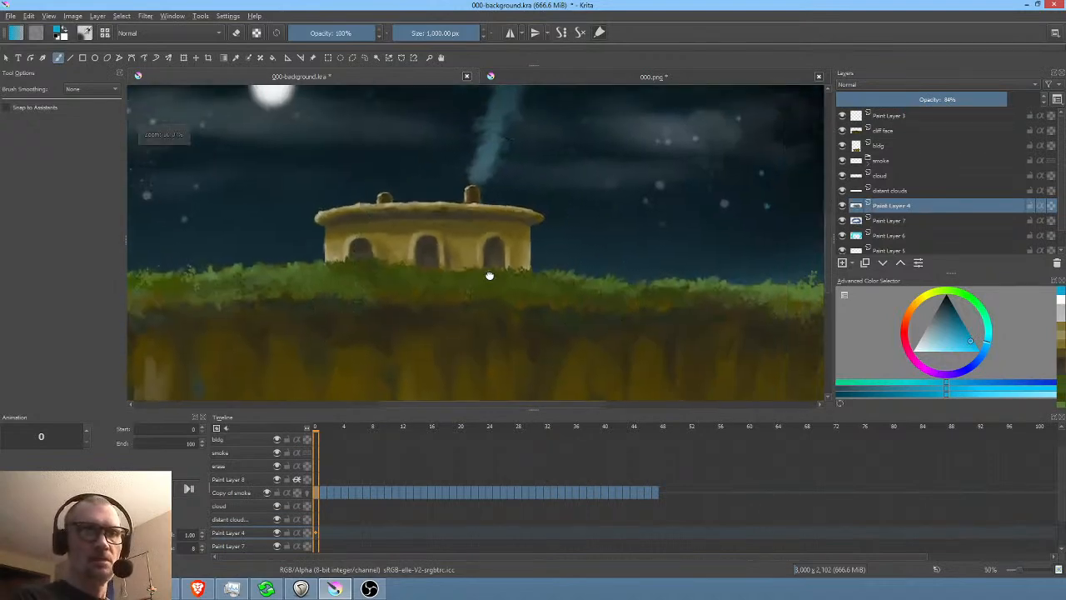
{"action": "scroll", "coordinate": [588, 272], "scroll_direction": "down", "scroll_amount": 1}
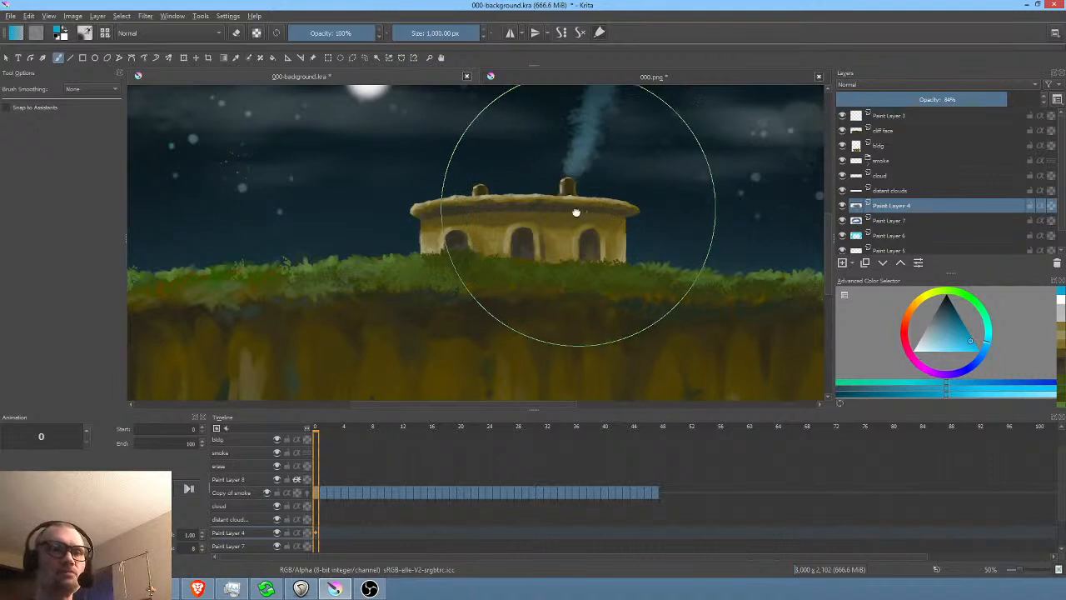
{"action": "left_click_drag", "start_coordinate": [579, 208], "coordinate": [516, 255]}
{"action": "scroll", "coordinate": [516, 255], "scroll_direction": "down", "scroll_amount": 2}
{"action": "left_click_drag", "start_coordinate": [511, 214], "coordinate": [596, 267]}
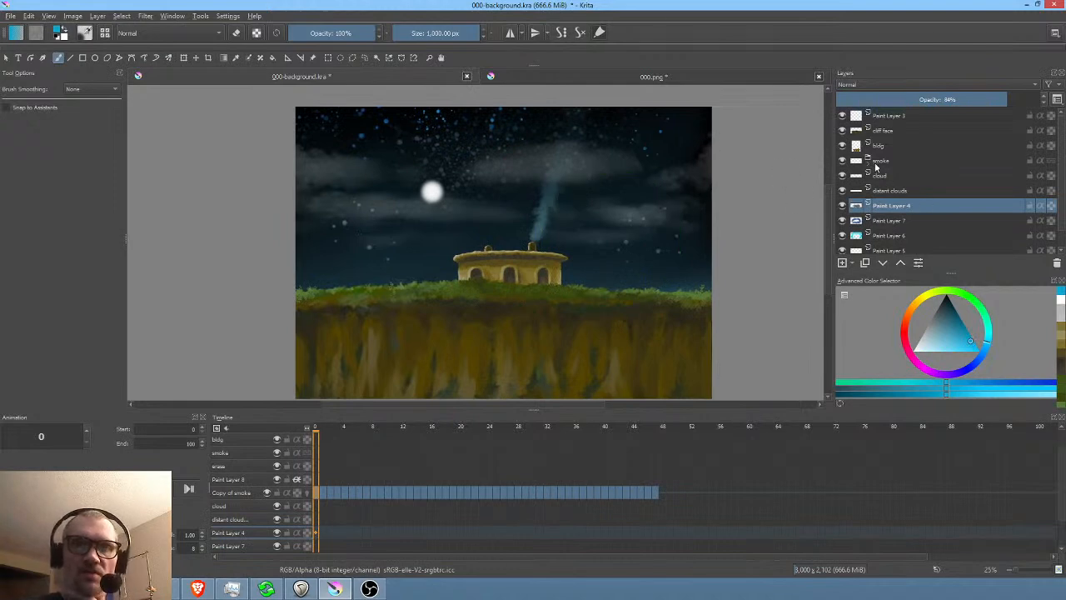
- Identify the building's layer by toggling its visibility, and add a Color Adjustment filter mask to bldg
{"action": "left_click", "coordinate": [842, 146]}
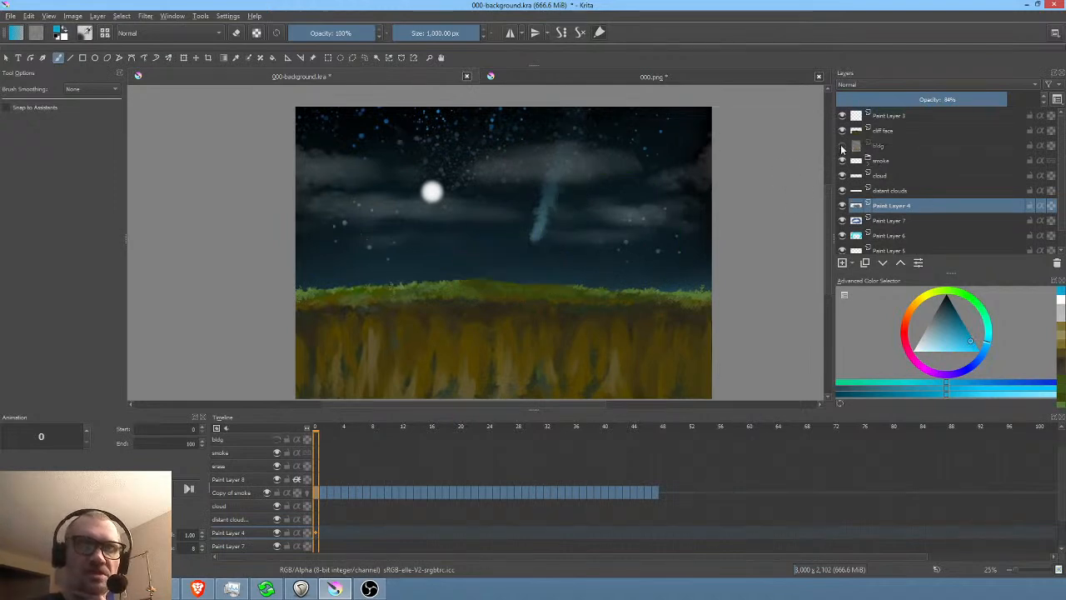
{"action": "left_click", "coordinate": [842, 146]}
{"action": "left_click", "coordinate": [900, 146]}
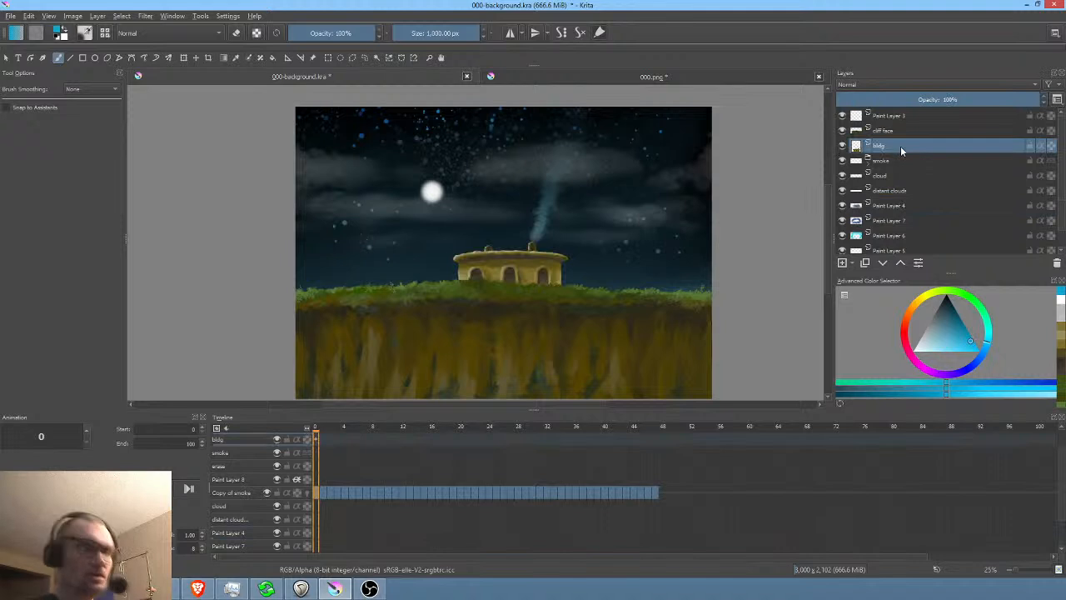
{"action": "key", "text": "ctrl+m"}
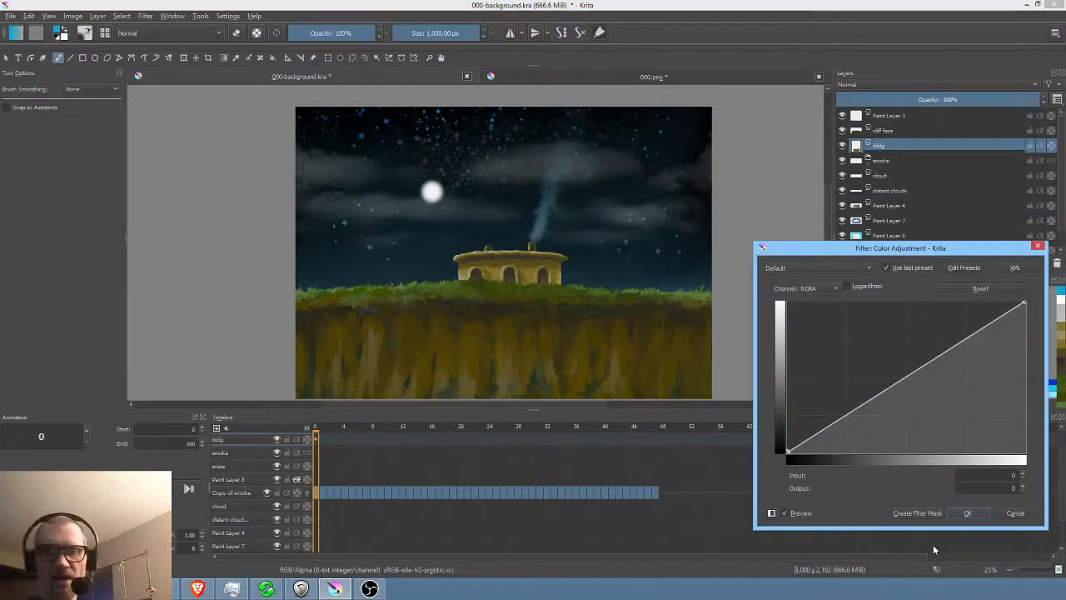
{"action": "left_click", "coordinate": [918, 513]}
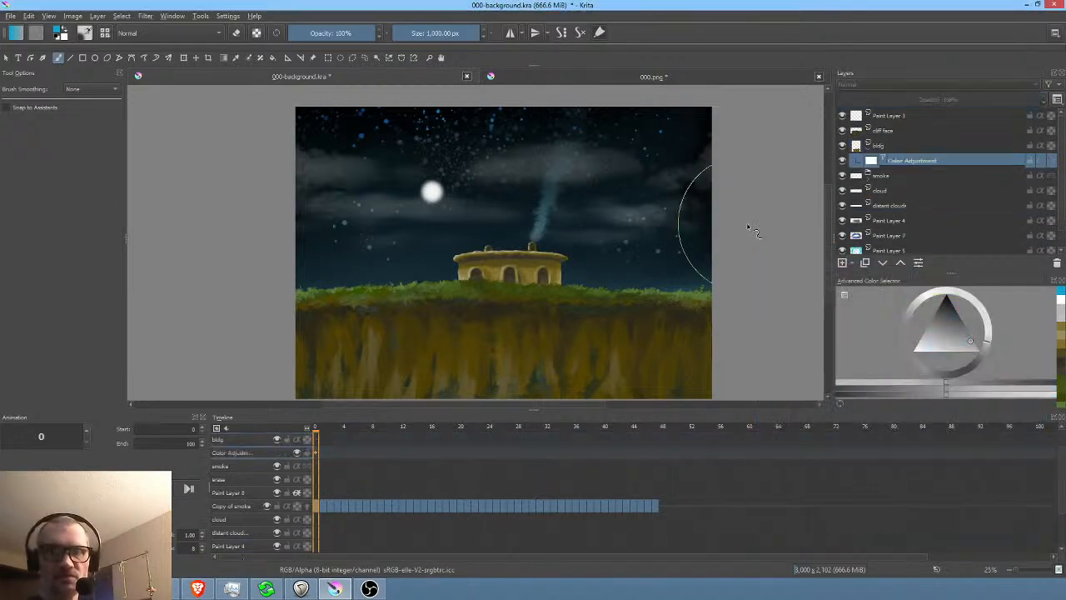
- Darken the building by lowering the mask's RGBA curve with a point at input 190, output 135
{"action": "right_click", "coordinate": [902, 165]}
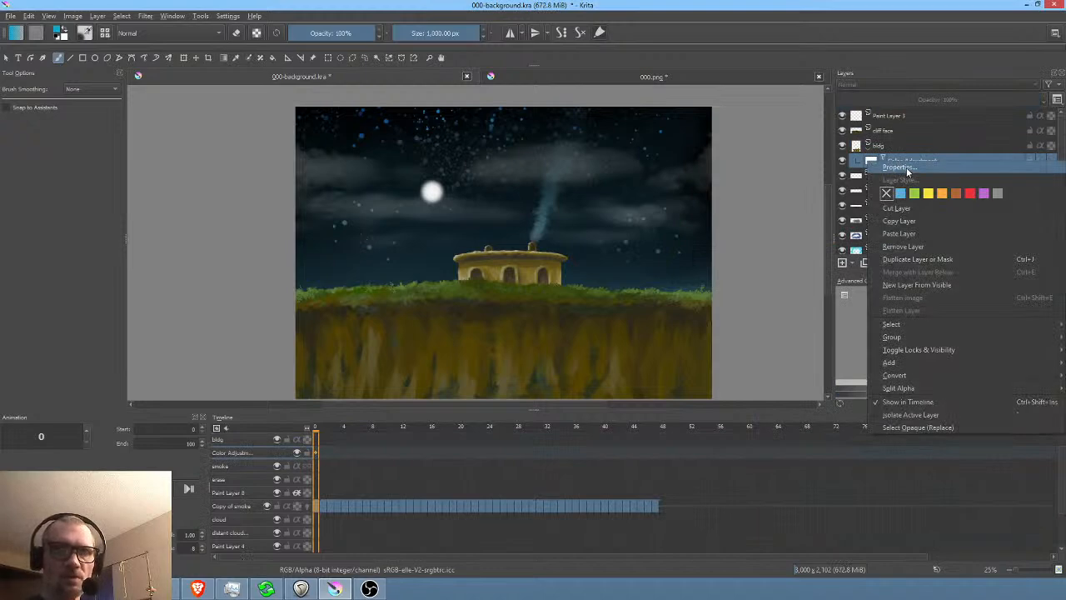
{"action": "left_click", "coordinate": [906, 168]}
{"action": "left_click_drag", "start_coordinate": [246, 132], "coordinate": [245, 132]}
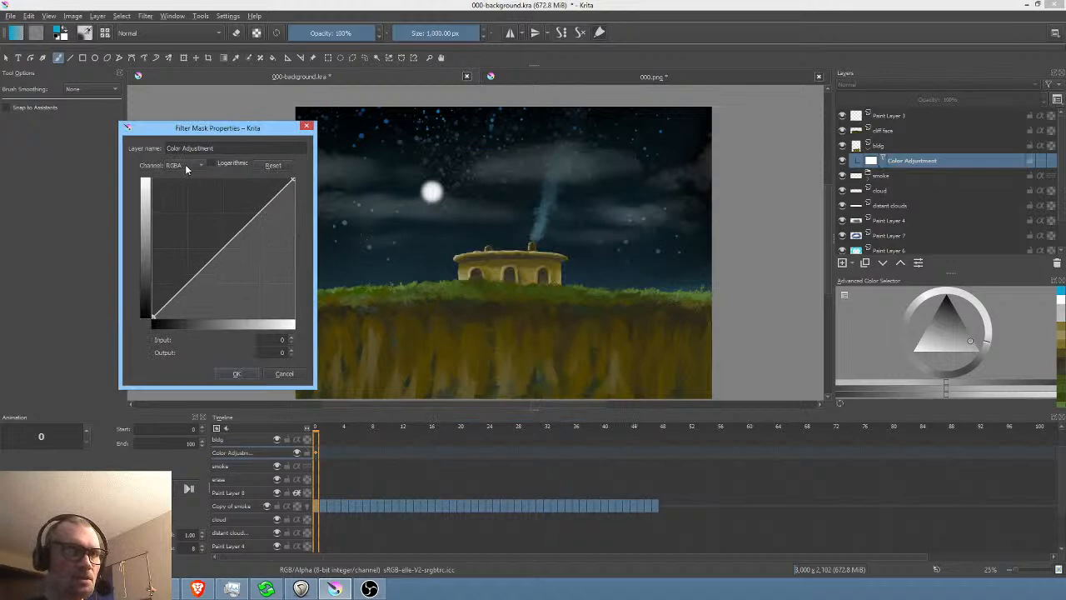
{"action": "mouse_move", "coordinate": [260, 223]}
{"action": "left_mouse_down"}
{"action": "mouse_move", "coordinate": [266, 267]}
{"action": "mouse_move", "coordinate": [259, 239]}
{"action": "left_mouse_up"}
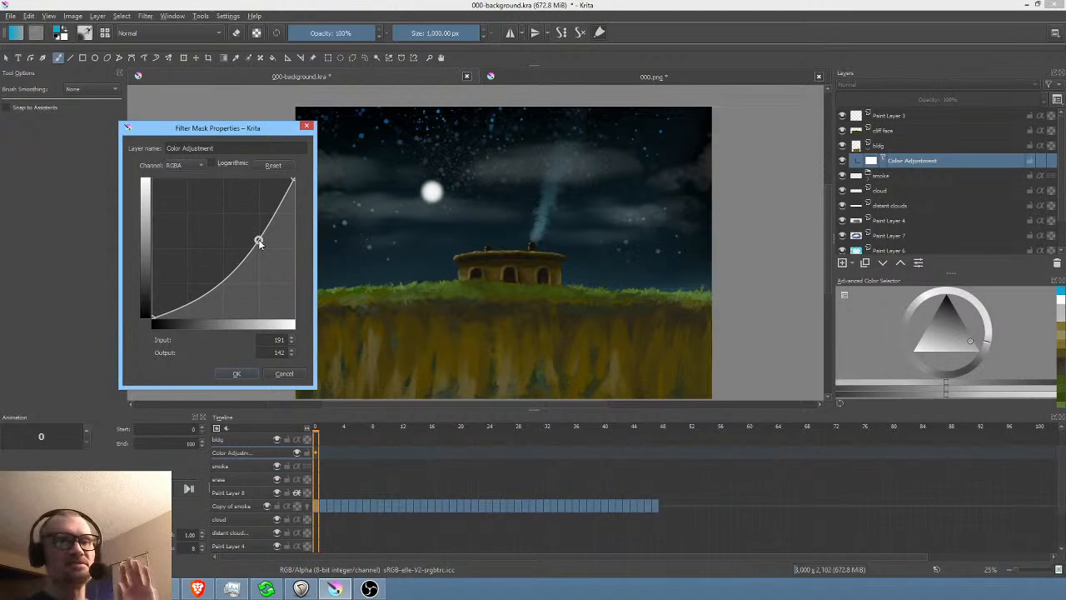
{"action": "mouse_move", "coordinate": [259, 240]}
{"action": "left_mouse_down"}
{"action": "mouse_move", "coordinate": [250, 231]}
{"action": "mouse_move", "coordinate": [259, 244]}
{"action": "left_mouse_up"}
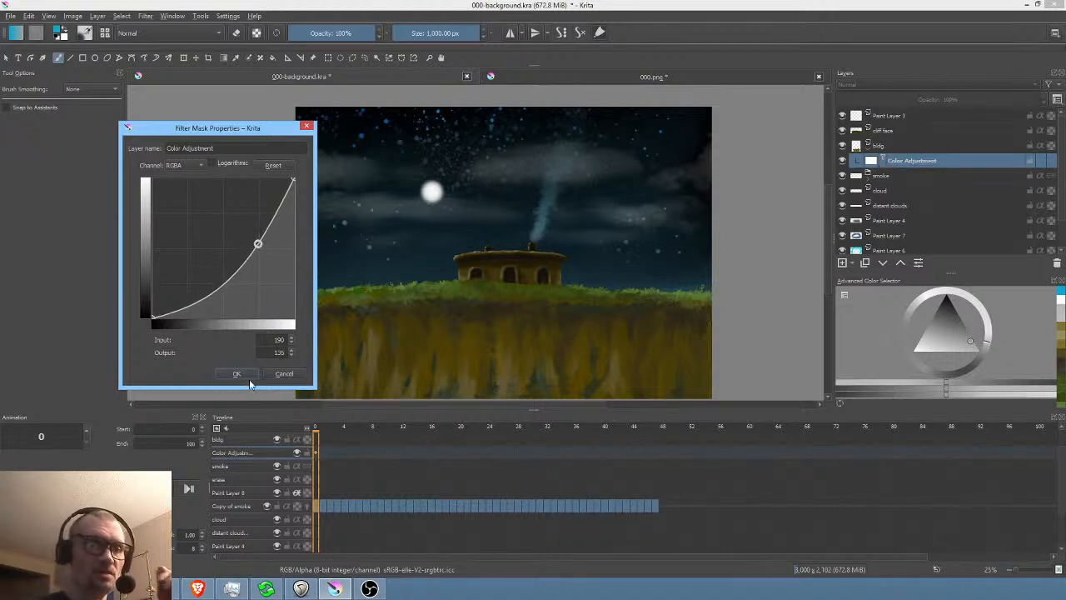
- Raise the mask's Blue curve with a point at input 55, output about 136, apply it and inspect the tinted building
{"action": "left_click", "coordinate": [196, 166]}
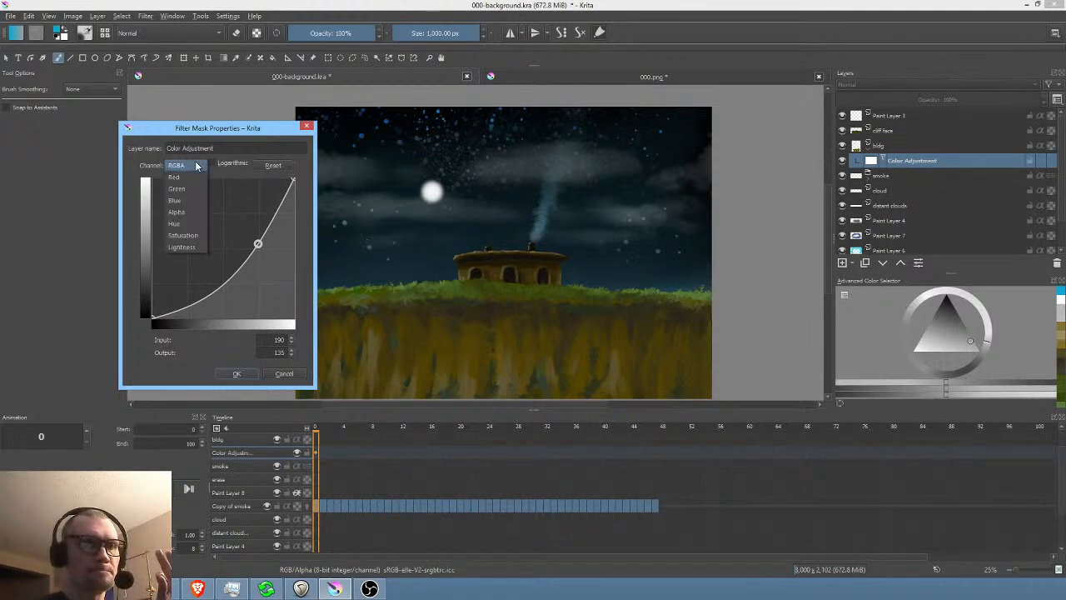
{"action": "left_click", "coordinate": [190, 202]}
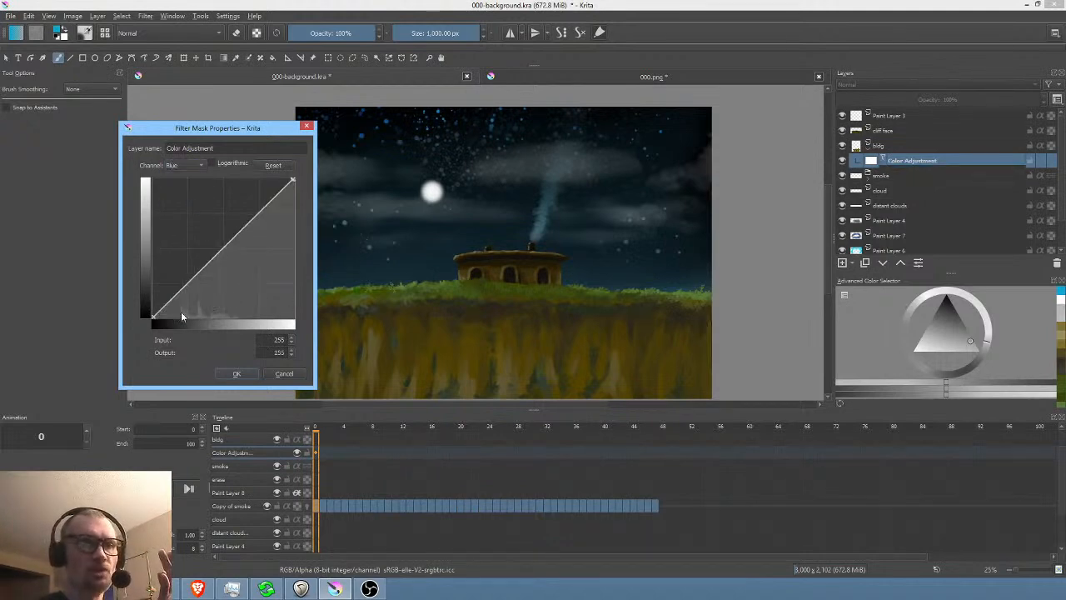
{"action": "left_click_drag", "start_coordinate": [189, 288], "coordinate": [181, 242]}
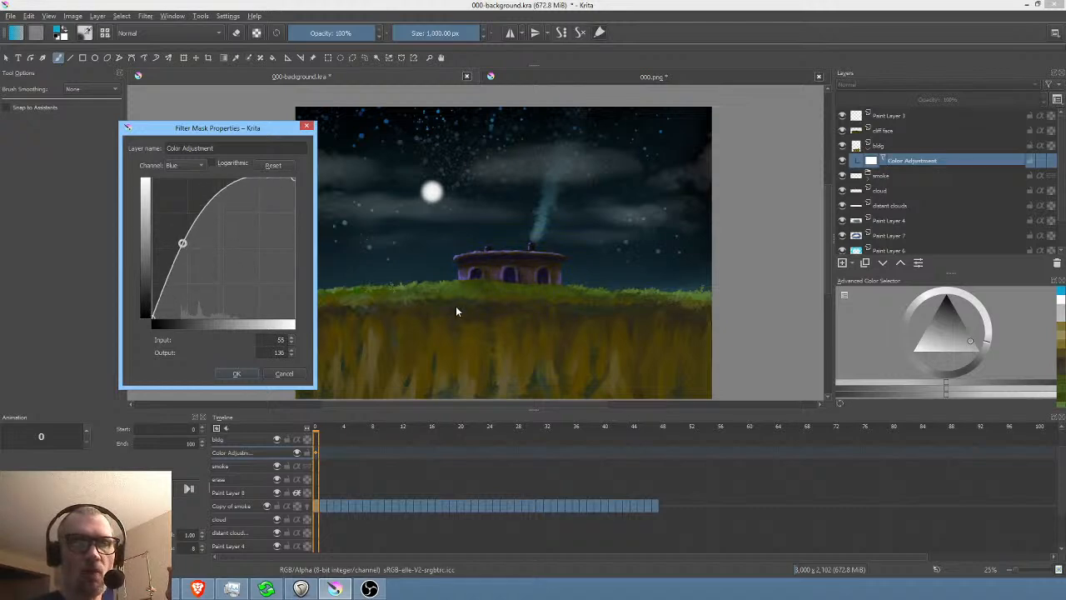
{"action": "left_click", "coordinate": [238, 373]}
{"action": "scroll", "coordinate": [534, 268], "scroll_direction": "up", "scroll_amount": 5}
{"action": "scroll", "coordinate": [534, 268], "scroll_direction": "down", "scroll_amount": 2}
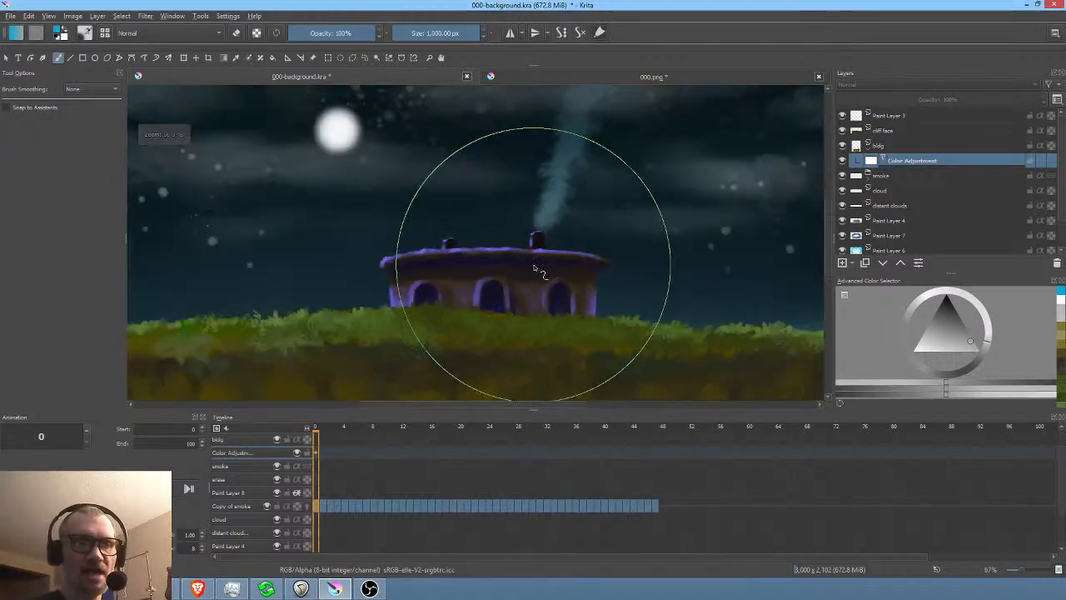
{"action": "scroll", "coordinate": [537, 268], "scroll_direction": "down", "scroll_amount": 2}
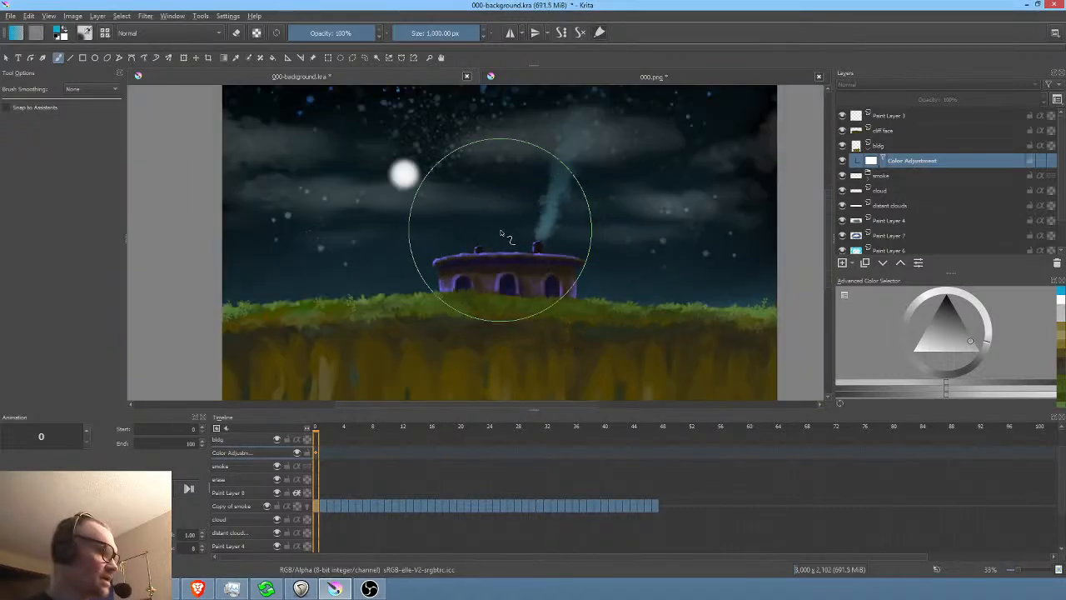
{"action": "right_click", "coordinate": [922, 160]}
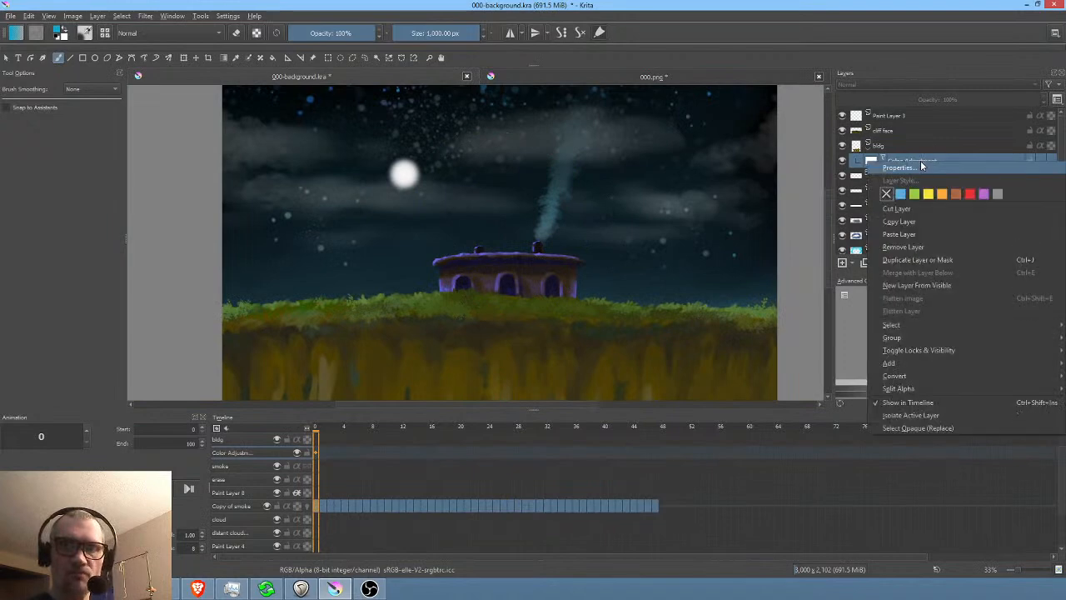
{"action": "key", "text": "Escape"}
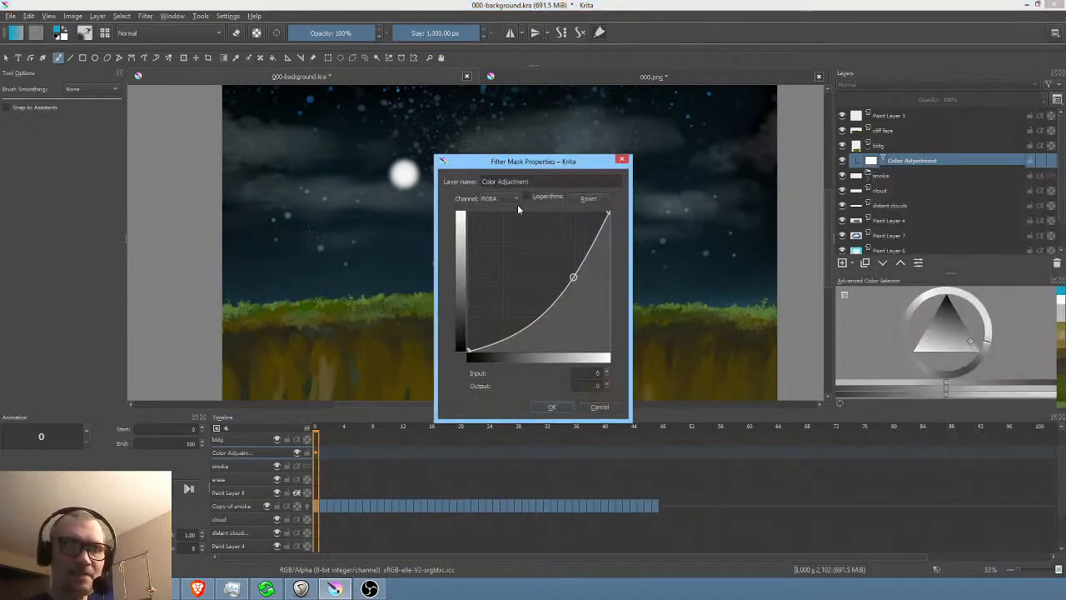
{"action": "left_click_drag", "start_coordinate": [538, 168], "coordinate": [212, 135]}
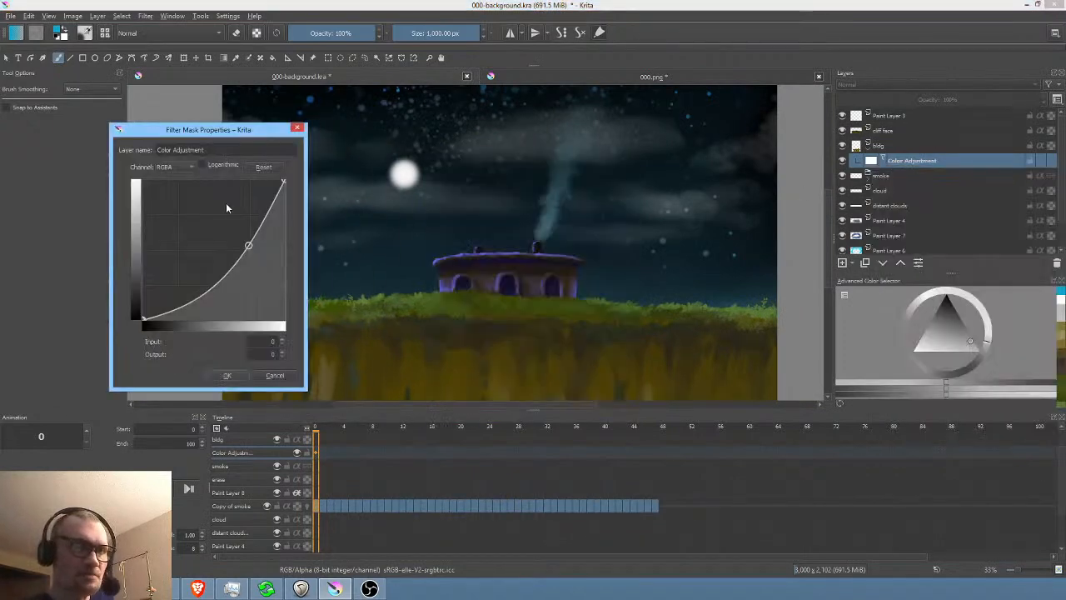
{"action": "left_click", "coordinate": [174, 169]}
{"action": "left_click", "coordinate": [175, 206]}
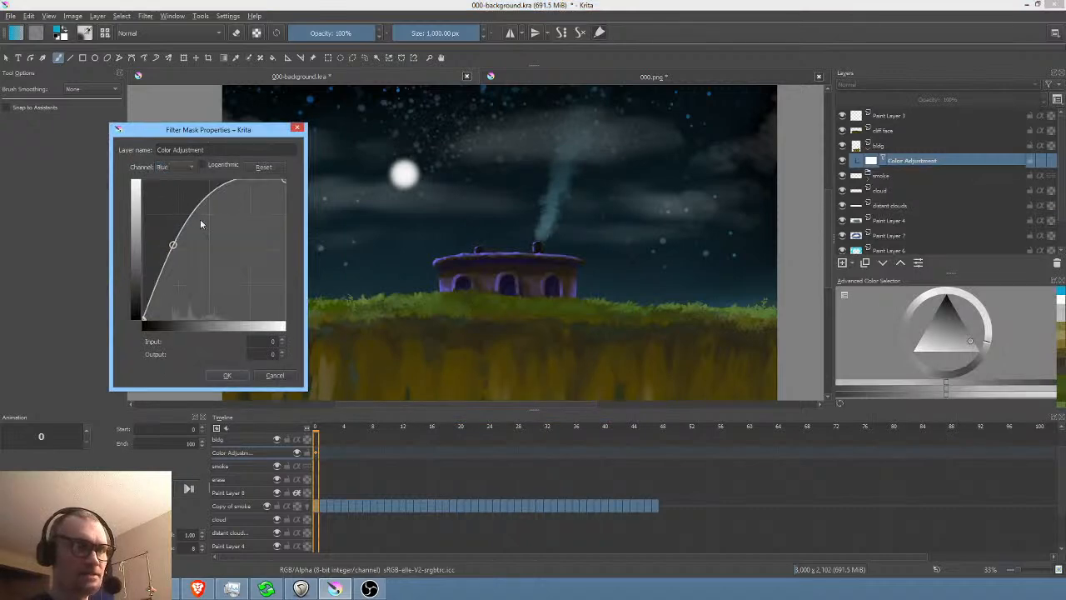
{"action": "mouse_move", "coordinate": [173, 244]}
{"action": "left_mouse_down"}
{"action": "mouse_move", "coordinate": [200, 275]}
{"action": "mouse_move", "coordinate": [166, 238]}
{"action": "mouse_move", "coordinate": [181, 253]}
{"action": "mouse_move", "coordinate": [174, 244]}
{"action": "left_mouse_up"}
{"action": "mouse_move", "coordinate": [174, 244]}
{"action": "left_mouse_down"}
{"action": "mouse_move", "coordinate": [186, 258]}
{"action": "mouse_move", "coordinate": [176, 247]}
{"action": "left_mouse_up"}
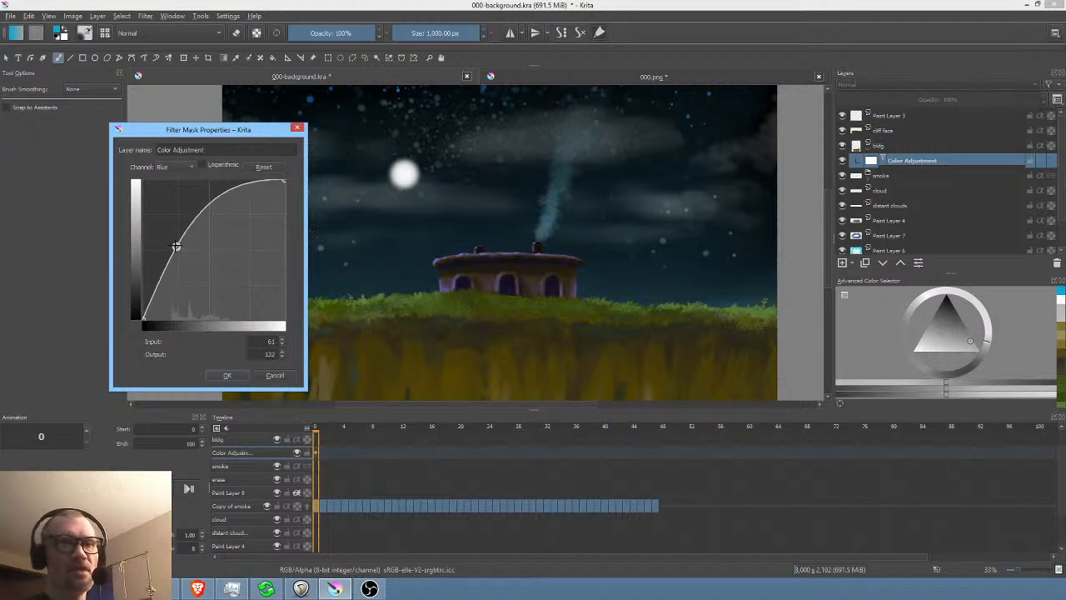
{"action": "left_click", "coordinate": [298, 131]}
- Reopen the building's Color Adjustment mask properties and lower the upper end of the Hue curve to output 86
{"action": "scroll", "coordinate": [453, 155], "scroll_direction": "down", "scroll_amount": 4}
{"action": "scroll", "coordinate": [512, 179], "scroll_direction": "up", "scroll_amount": 4}
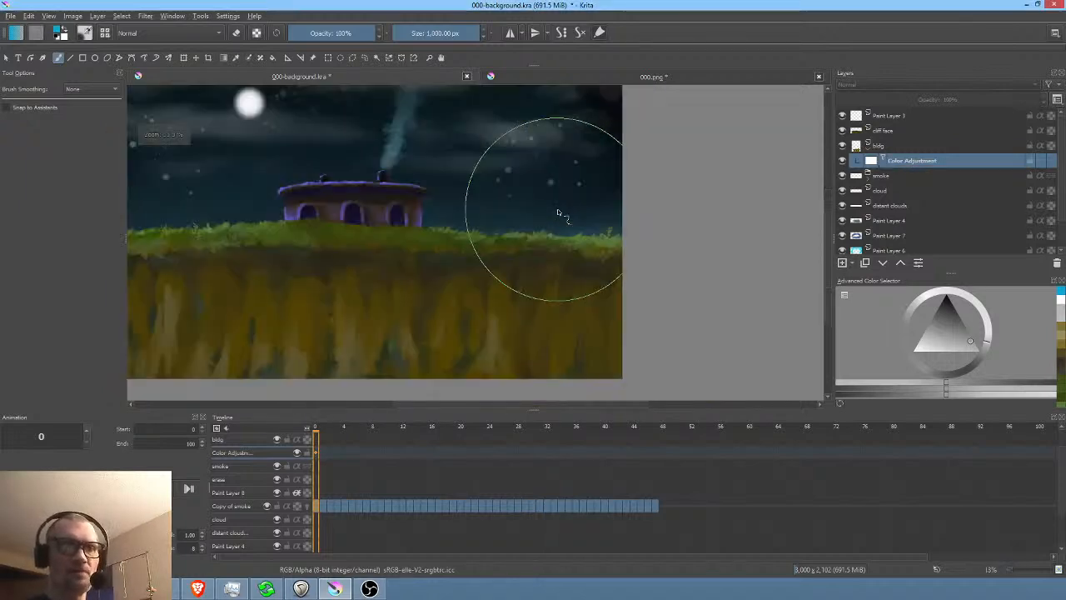
{"action": "left_click_drag", "start_coordinate": [634, 246], "coordinate": [651, 261]}
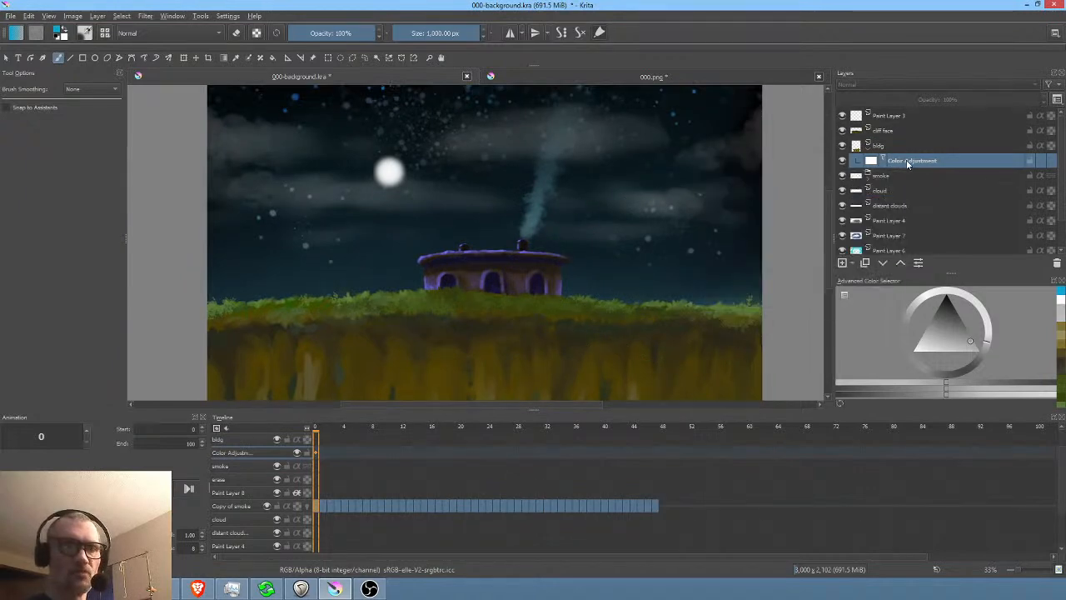
{"action": "right_click", "coordinate": [908, 164]}
{"action": "left_click", "coordinate": [908, 166]}
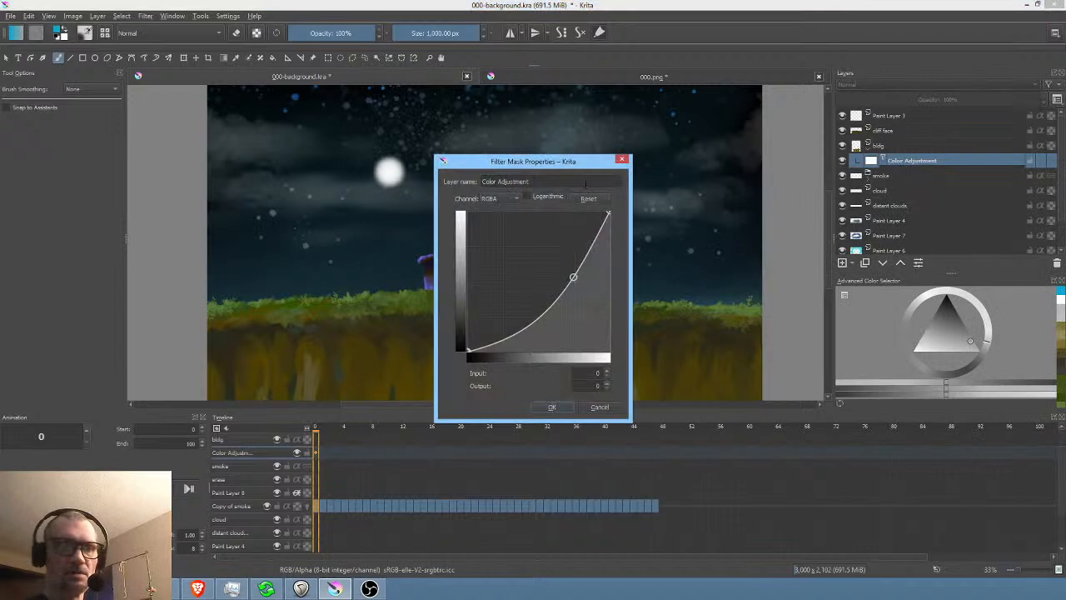
{"action": "left_click_drag", "start_coordinate": [562, 163], "coordinate": [298, 136]}
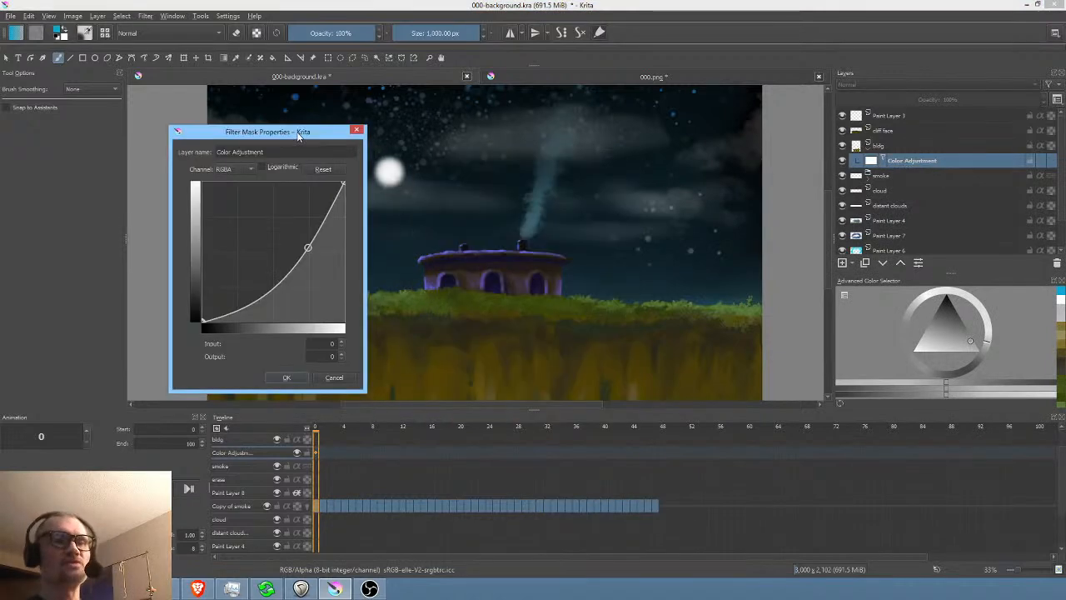
{"action": "left_click", "coordinate": [246, 170]}
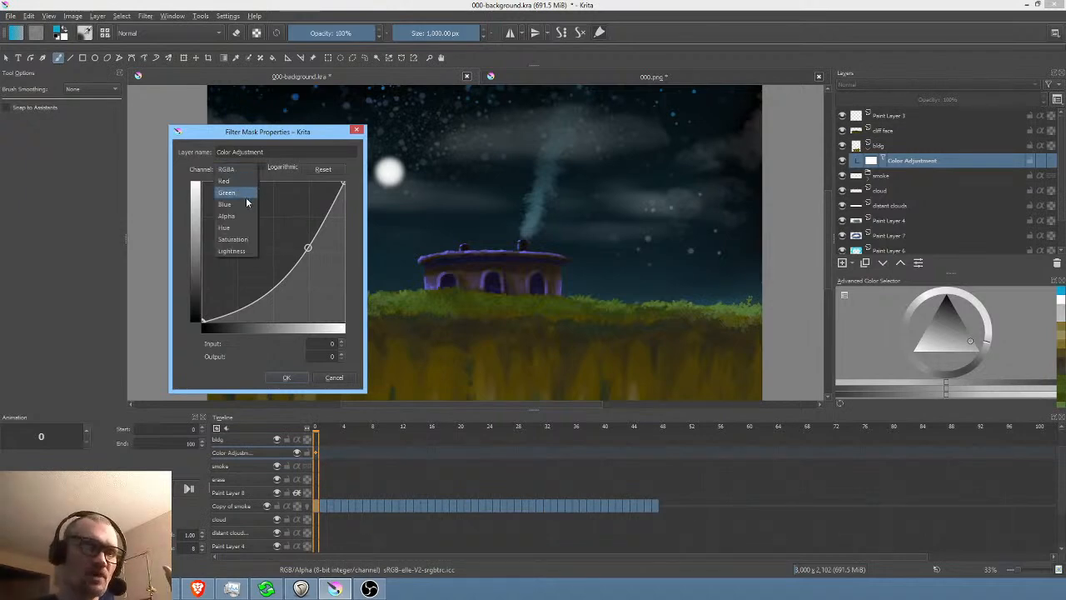
{"action": "left_click", "coordinate": [243, 227]}
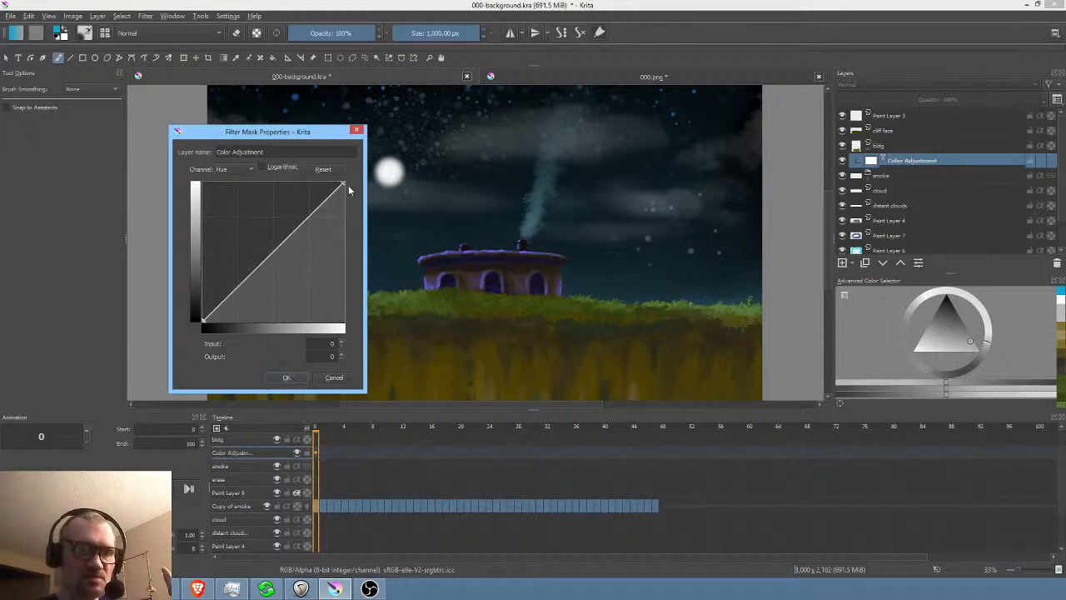
{"action": "mouse_move", "coordinate": [348, 185]}
{"action": "left_mouse_down"}
{"action": "mouse_move", "coordinate": [355, 213]}
{"action": "mouse_move", "coordinate": [353, 172]}
{"action": "mouse_move", "coordinate": [360, 201]}
{"action": "left_mouse_up"}
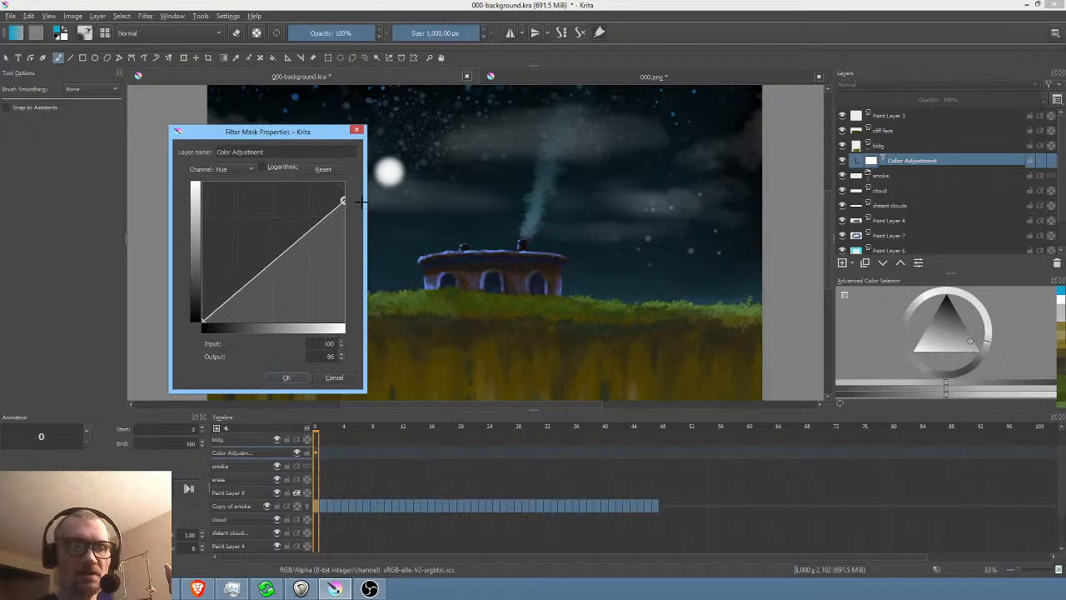
- Lower the upper end of the mask's RGBA curve to input 250, output 236, apply it and compare the building with and without the mask
{"action": "left_click", "coordinate": [253, 169]}
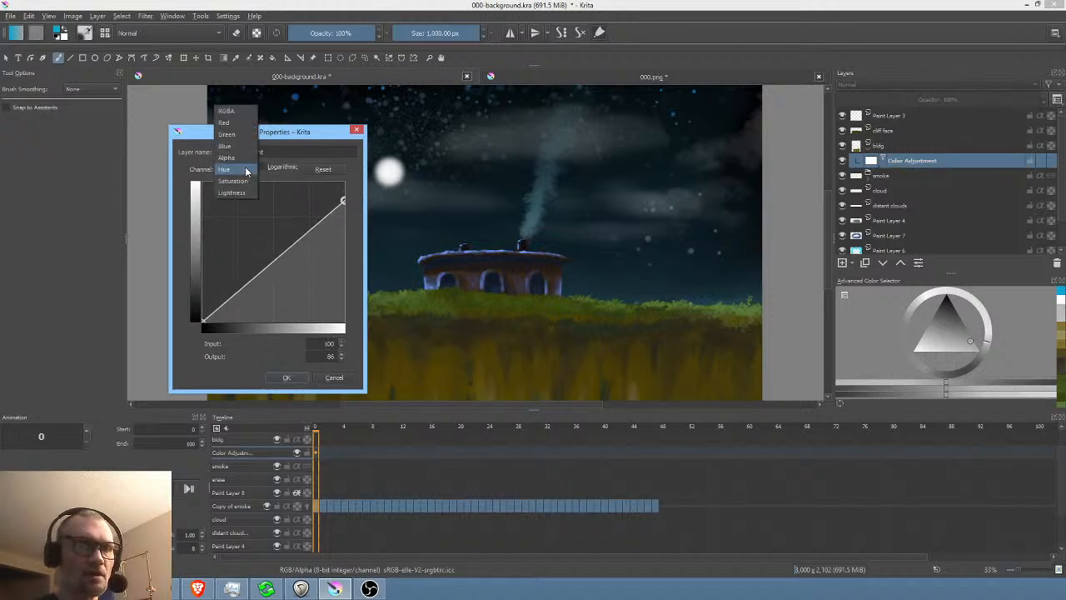
{"action": "left_click", "coordinate": [255, 112]}
{"action": "left_click_drag", "start_coordinate": [307, 246], "coordinate": [307, 248]}
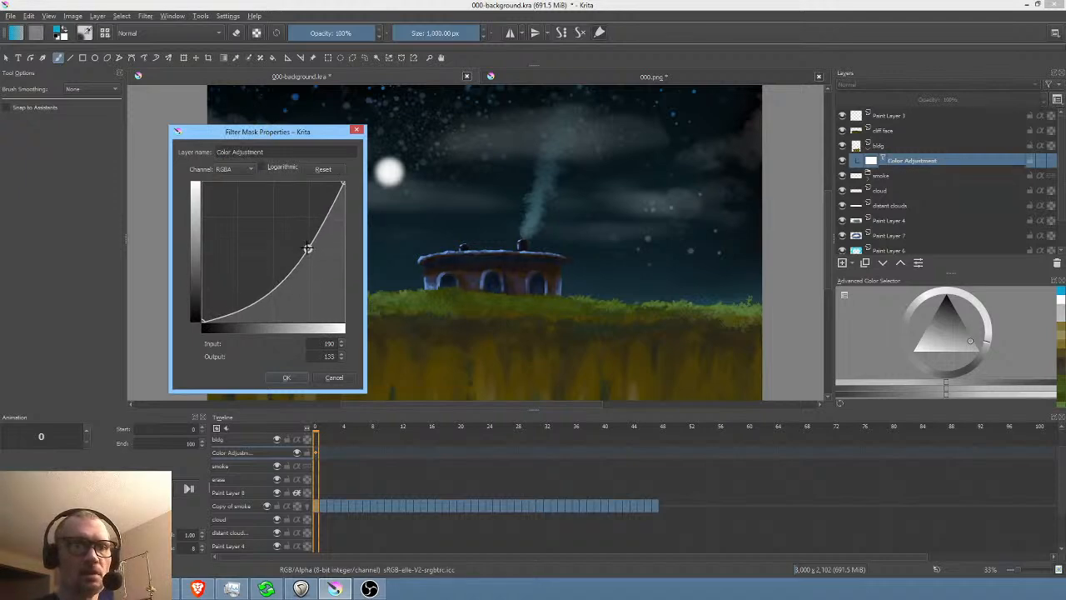
{"action": "left_click_drag", "start_coordinate": [343, 188], "coordinate": [340, 193]}
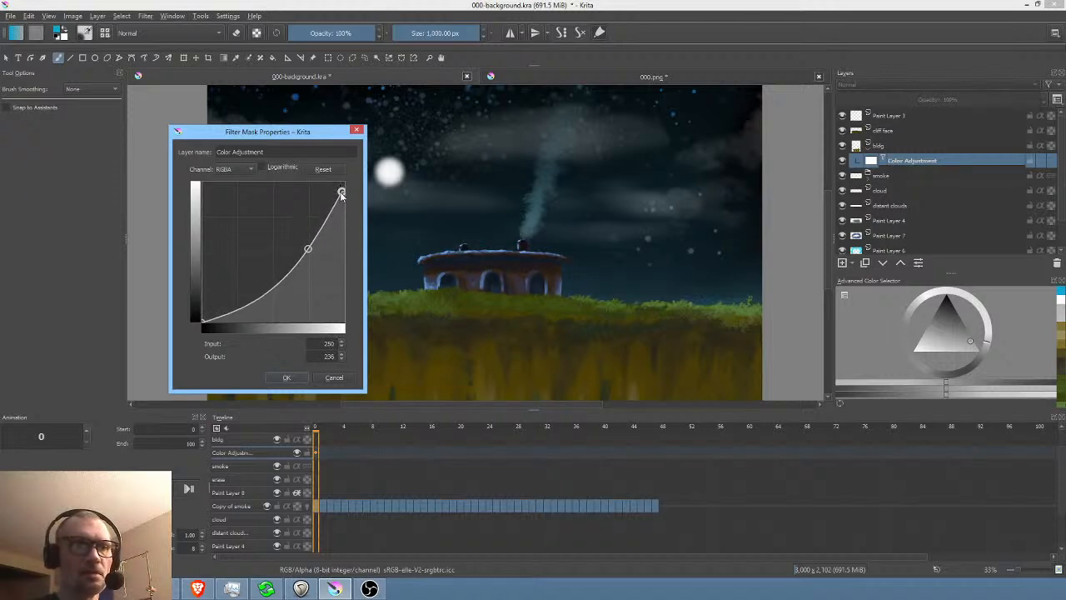
{"action": "left_click", "coordinate": [286, 378]}
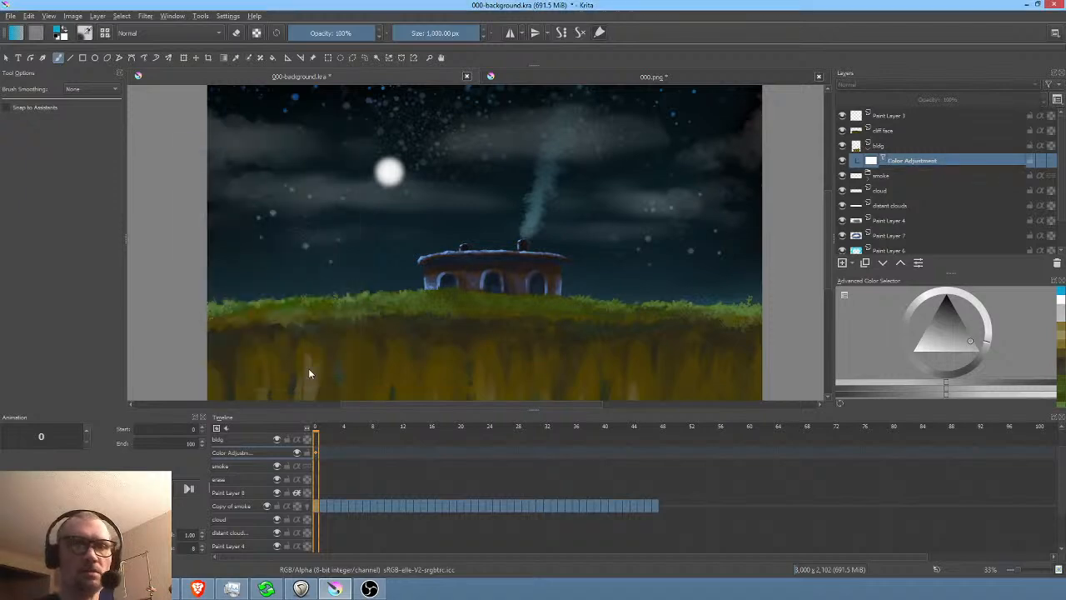
{"action": "left_click", "coordinate": [844, 163]}
{"action": "left_click", "coordinate": [844, 162]}
{"action": "left_click", "coordinate": [844, 162]}
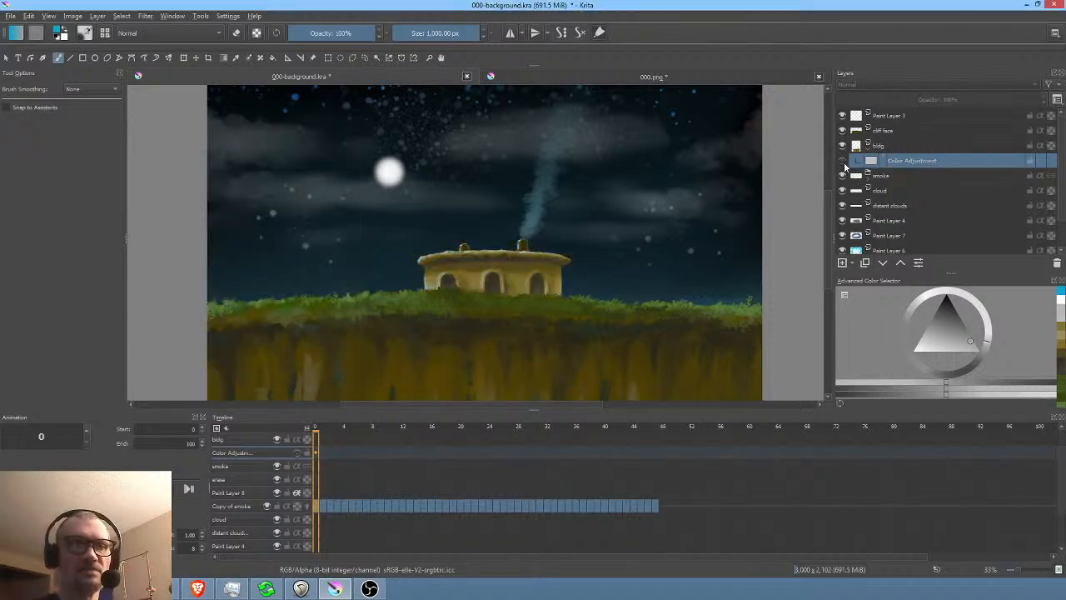
{"action": "left_click", "coordinate": [844, 162]}
{"action": "scroll", "coordinate": [585, 256], "scroll_direction": "up", "scroll_amount": 2}
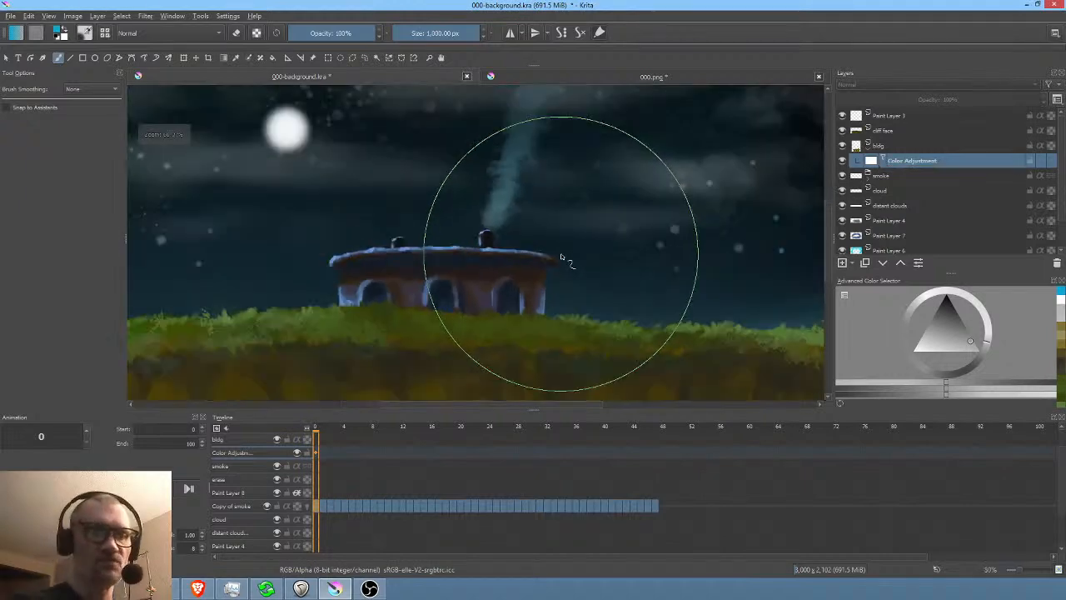
{"action": "scroll", "coordinate": [562, 252], "scroll_direction": "down", "scroll_amount": 2}
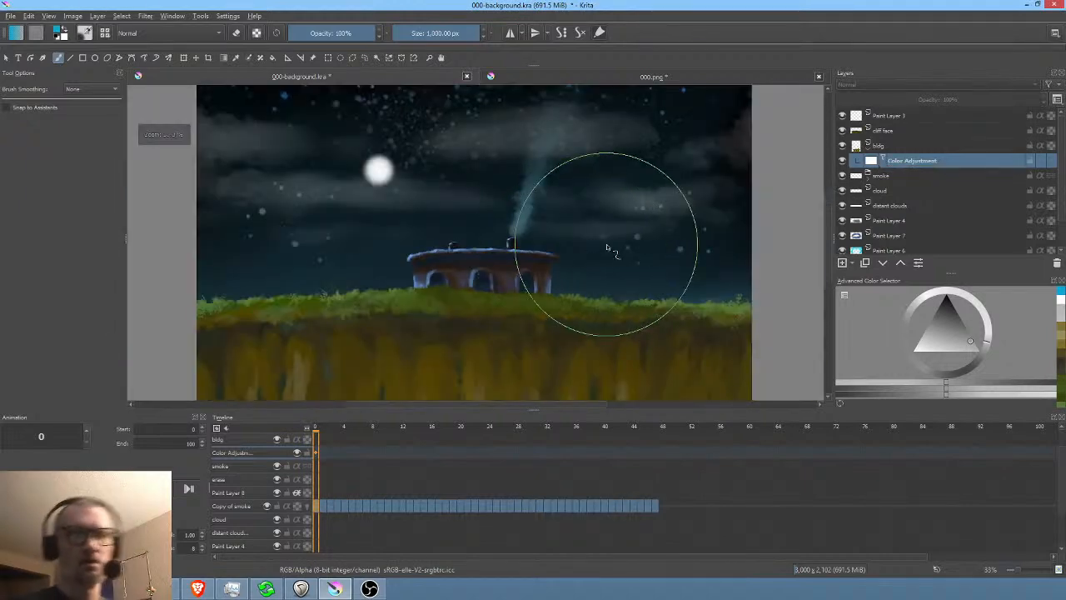
- Reopen the building's Color Adjustment mask properties, move the RGBA curve's middle point to input 183, output 136, and apply it
{"action": "right_click", "coordinate": [920, 161]}
{"action": "left_click", "coordinate": [916, 167]}
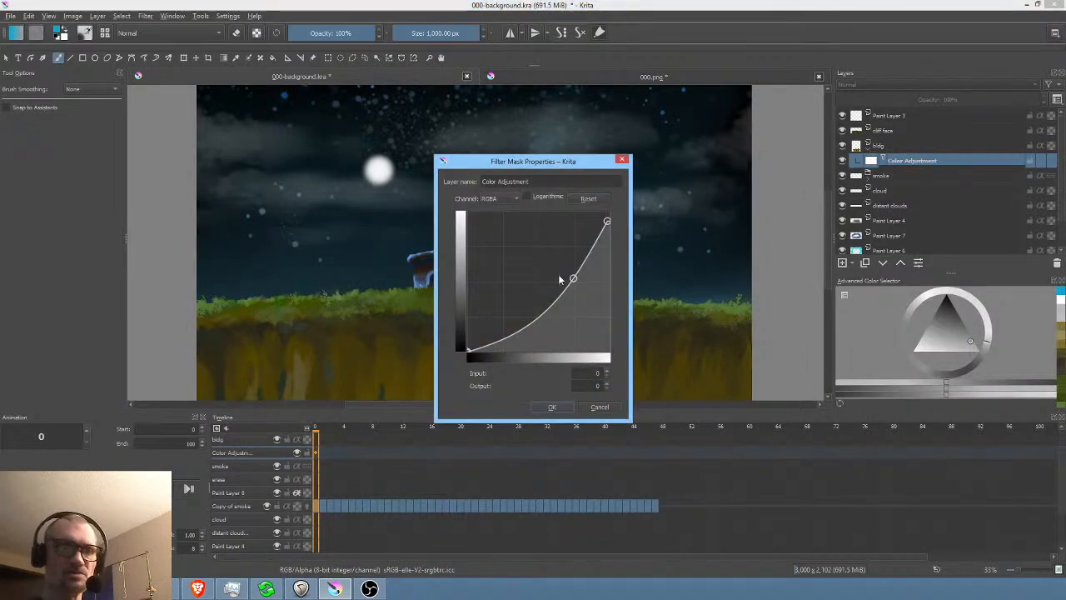
{"action": "left_click_drag", "start_coordinate": [542, 162], "coordinate": [261, 112]}
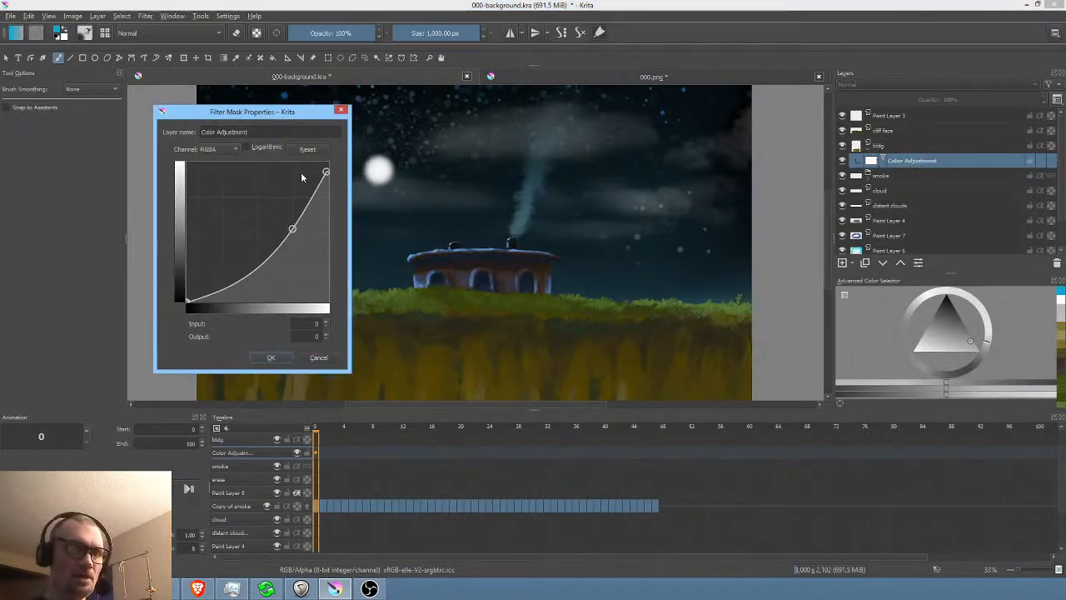
{"action": "left_click_drag", "start_coordinate": [292, 227], "coordinate": [287, 226]}
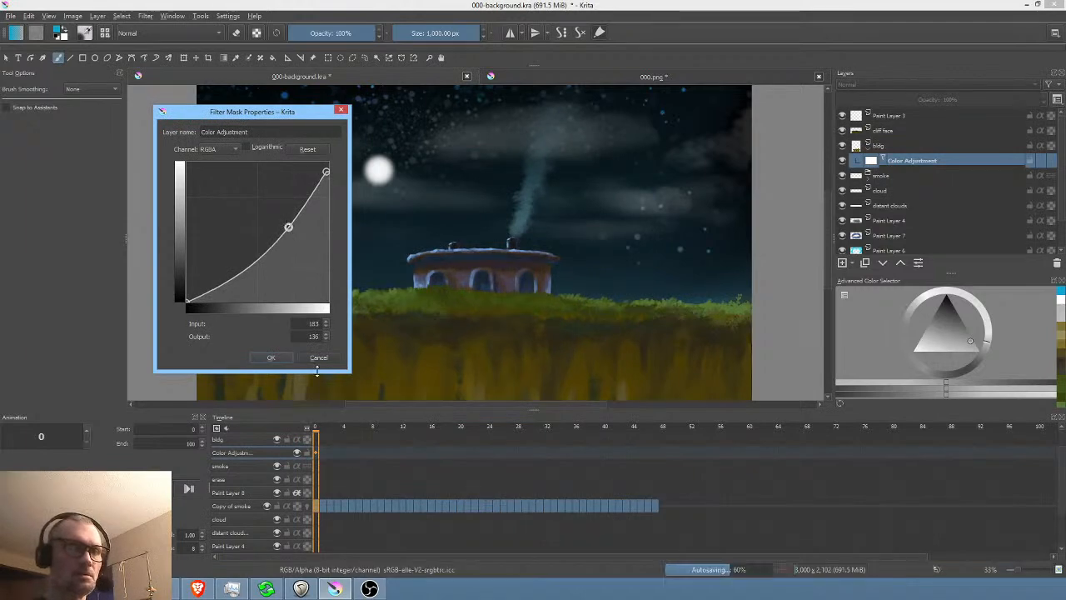
{"action": "left_click", "coordinate": [272, 357]}
- Examine the tinted building both in close-up and within the whole night scene
{"action": "scroll", "coordinate": [482, 246], "scroll_direction": "down", "scroll_amount": 2}
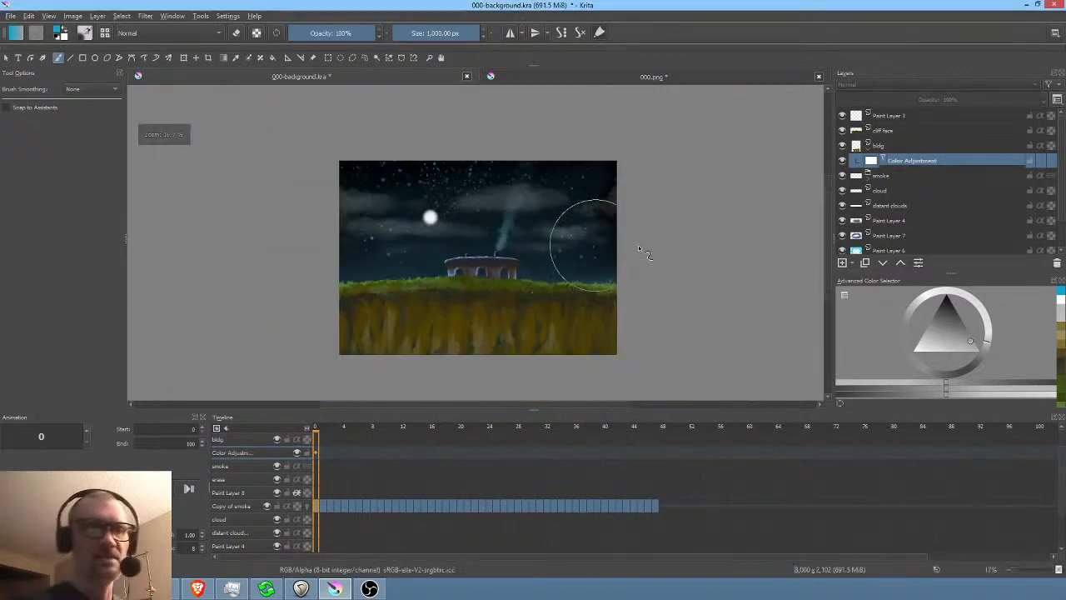
{"action": "scroll", "coordinate": [664, 253], "scroll_direction": "up", "scroll_amount": 5}
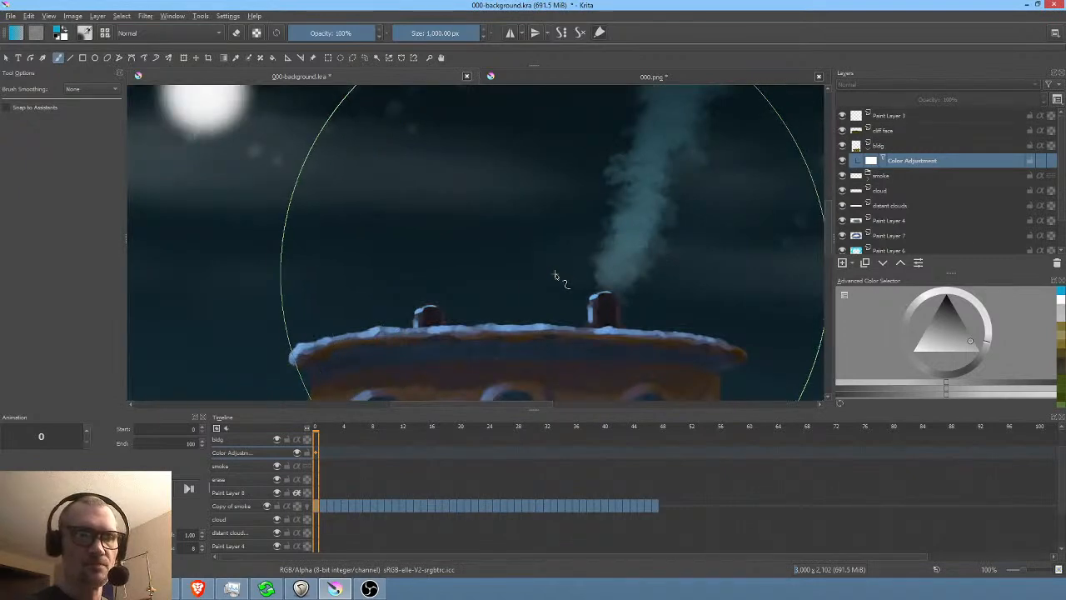
{"action": "scroll", "coordinate": [547, 262], "scroll_direction": "down", "scroll_amount": 2}
{"action": "mouse_move", "coordinate": [567, 252]}
{"action": "left_mouse_down"}
{"action": "mouse_move", "coordinate": [528, 245]}
{"action": "mouse_move", "coordinate": [550, 267]}
{"action": "left_mouse_up"}
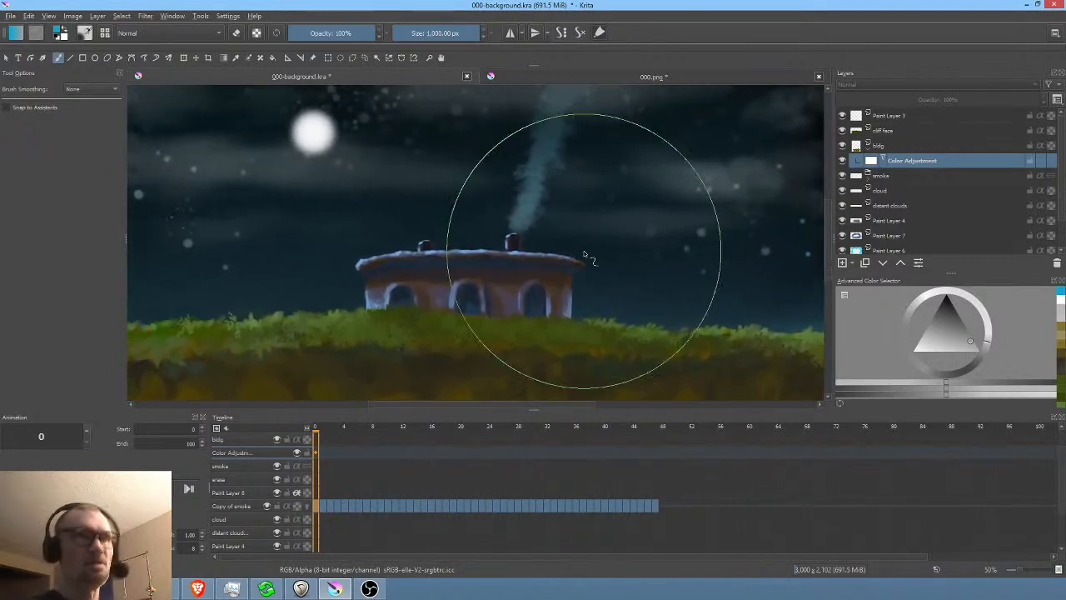
{"action": "scroll", "coordinate": [466, 295], "scroll_direction": "up", "scroll_amount": 6}
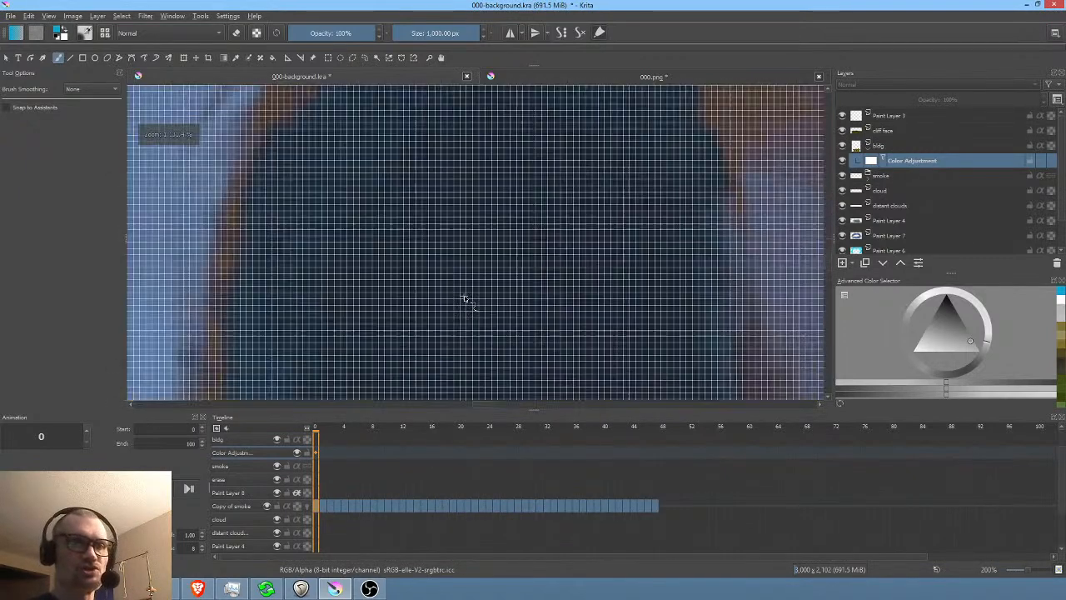
{"action": "scroll", "coordinate": [471, 306], "scroll_direction": "down", "scroll_amount": 6}
{"action": "scroll", "coordinate": [470, 306], "scroll_direction": "down", "scroll_amount": 4}
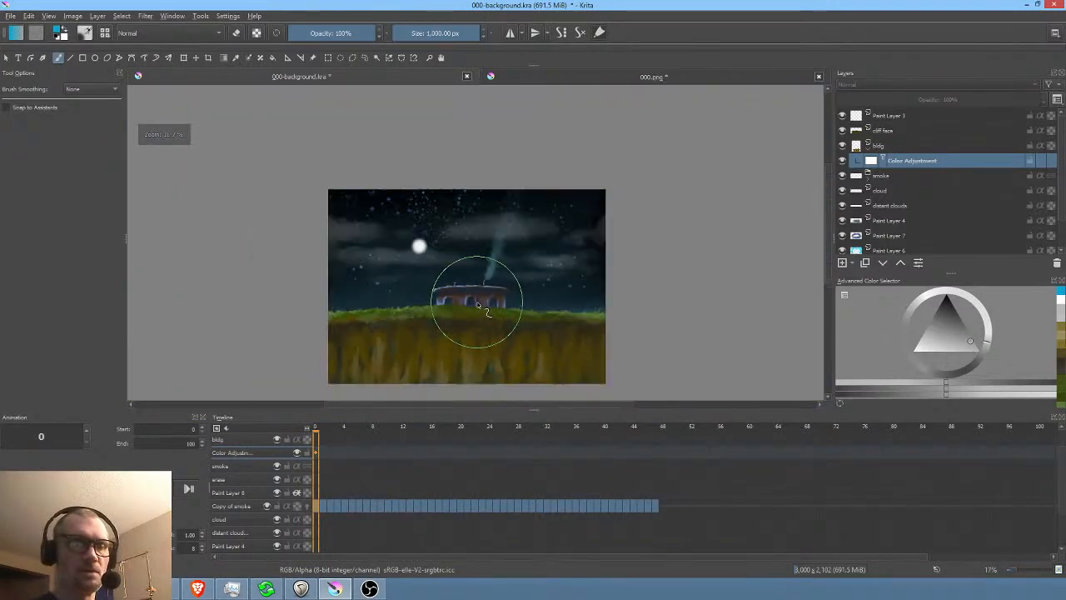
{"action": "scroll", "coordinate": [474, 305], "scroll_direction": "up", "scroll_amount": 5}
{"action": "scroll", "coordinate": [533, 305], "scroll_direction": "down", "scroll_amount": 1}
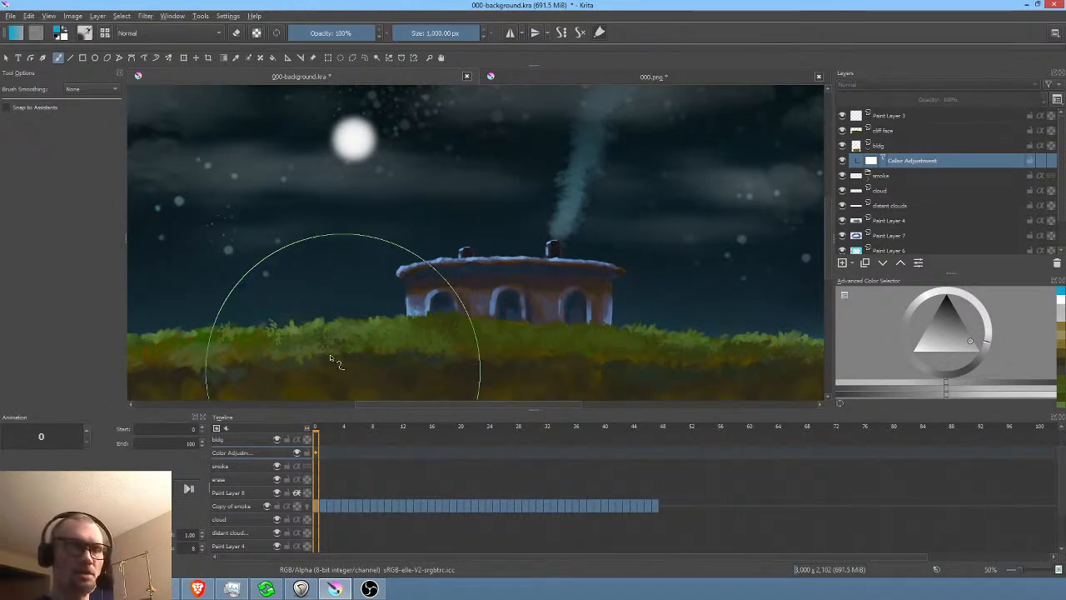
- Preview the smoke animation over the tinted scene, stop playback and save the document
{"action": "key", "text": "space"}
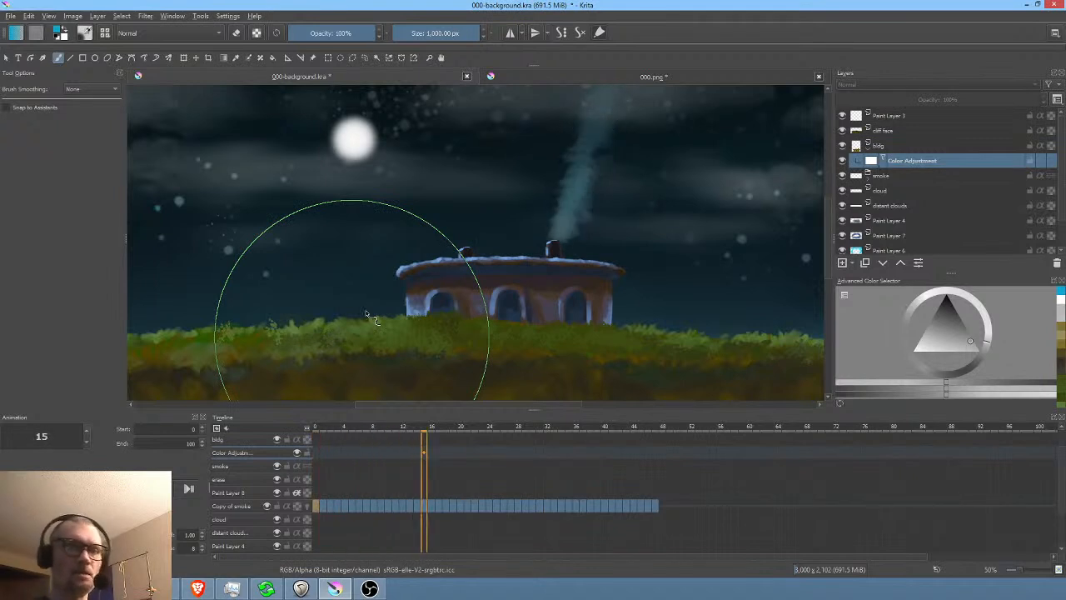
{"action": "scroll", "coordinate": [698, 211], "scroll_direction": "down", "scroll_amount": 1}
{"action": "scroll", "coordinate": [631, 238], "scroll_direction": "down", "scroll_amount": 1}
{"action": "left_click_drag", "start_coordinate": [627, 276], "coordinate": [637, 251]}
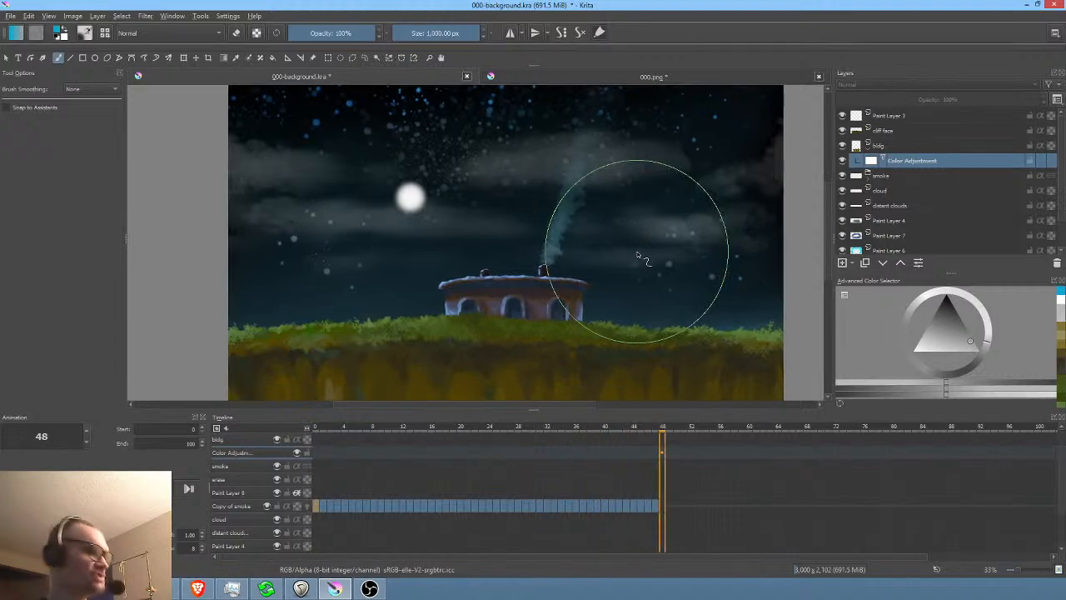
{"action": "key", "text": "space"}
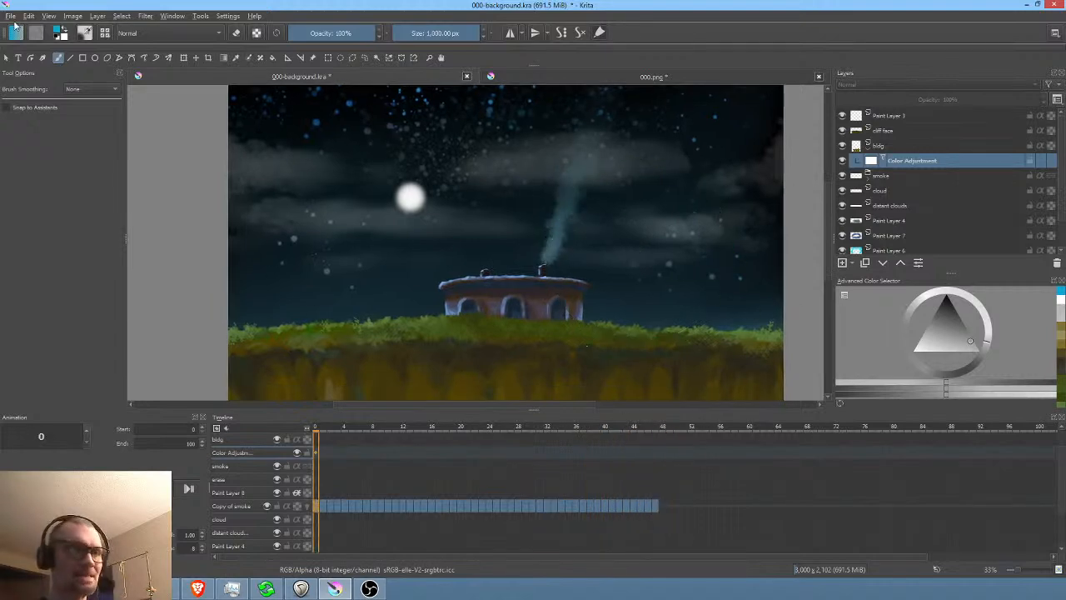
{"action": "left_click", "coordinate": [11, 16]}
{"action": "left_click", "coordinate": [14, 68]}
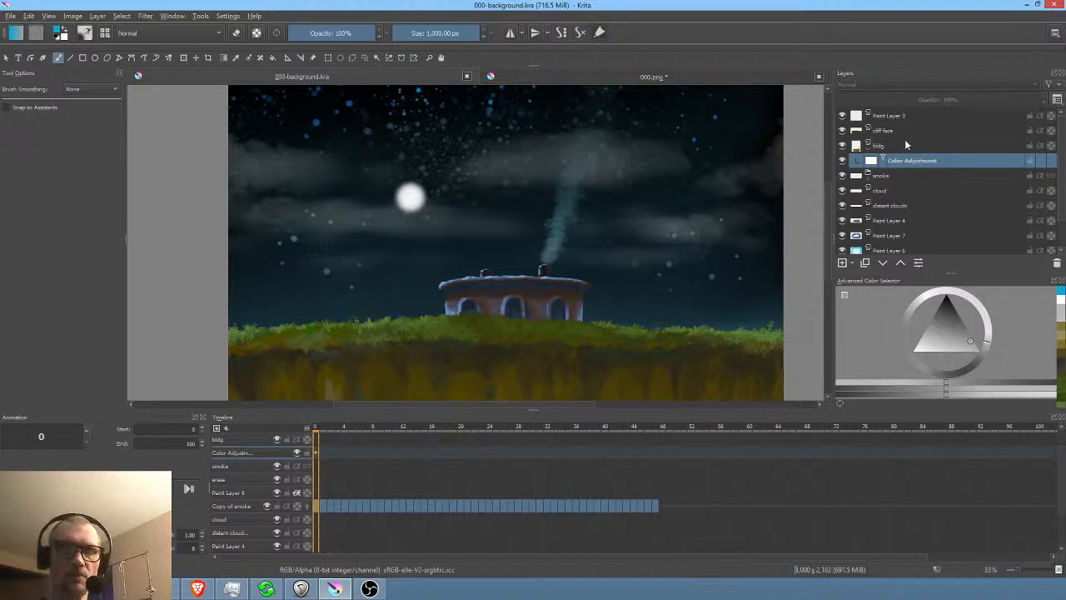
- Identify Paint Layer 3 by toggling its visibility, rename it moon and set its opacity to 44%
{"action": "left_click", "coordinate": [916, 116]}
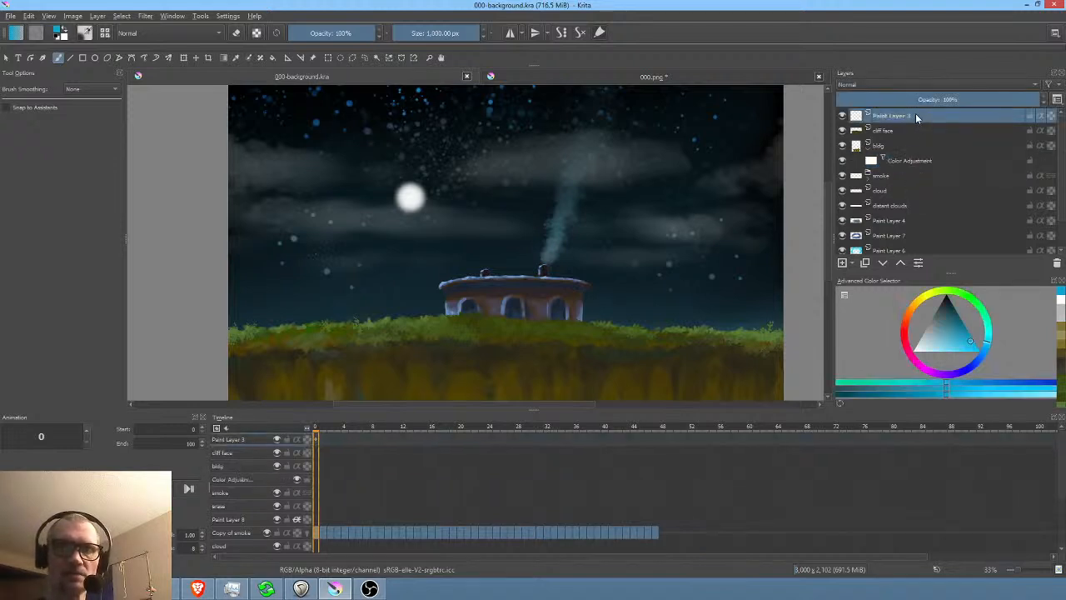
{"action": "left_click", "coordinate": [841, 116]}
{"action": "left_click", "coordinate": [841, 116]}
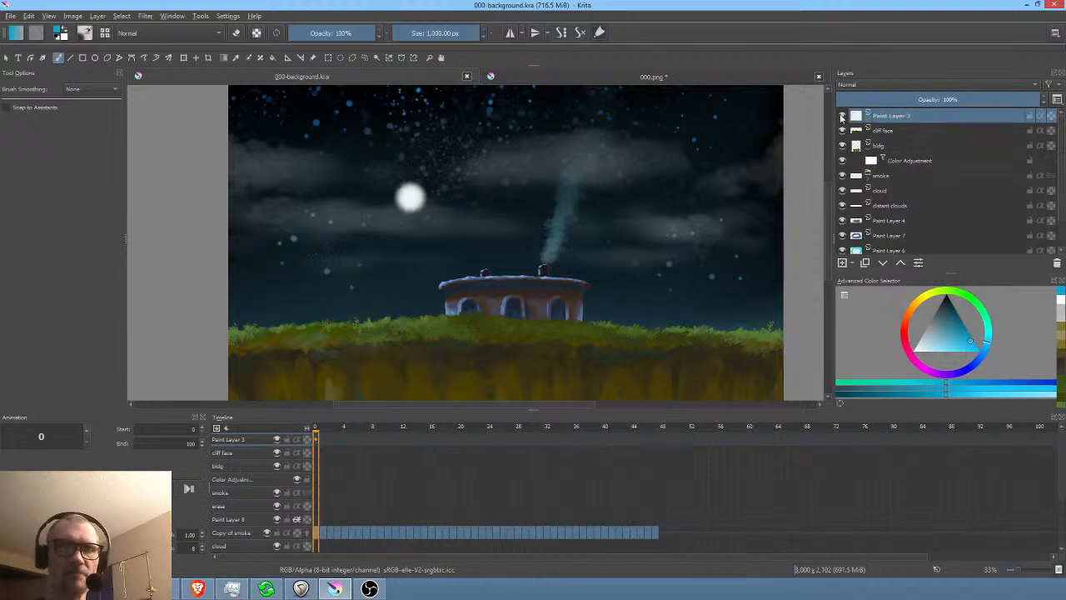
{"action": "double_click", "coordinate": [894, 116]}
{"action": "type", "text": "m"}
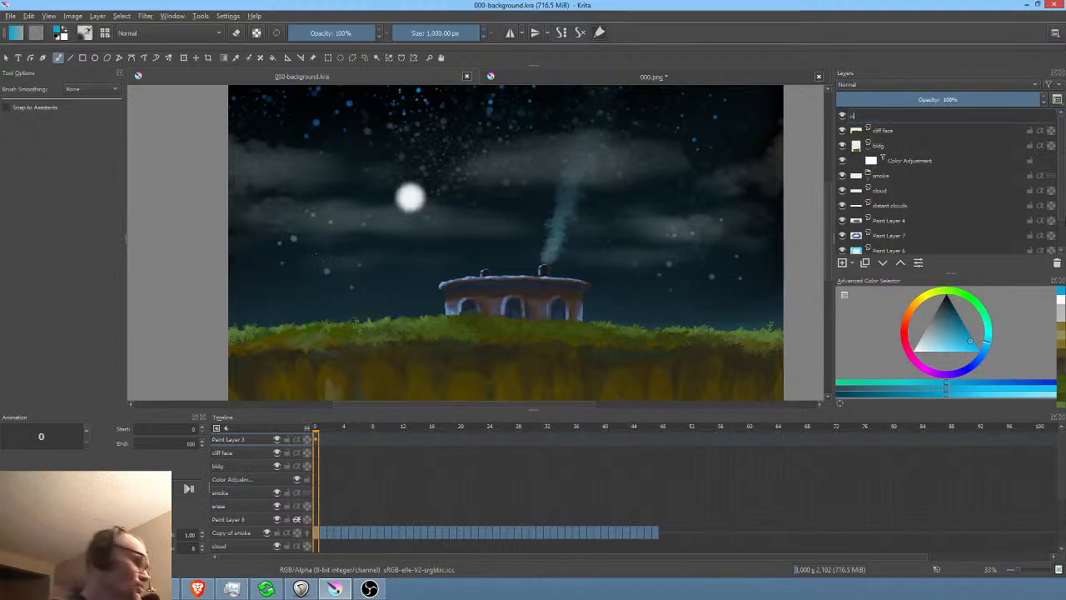
{"action": "type", "text": "oon"}
{"action": "key", "text": "Return"}
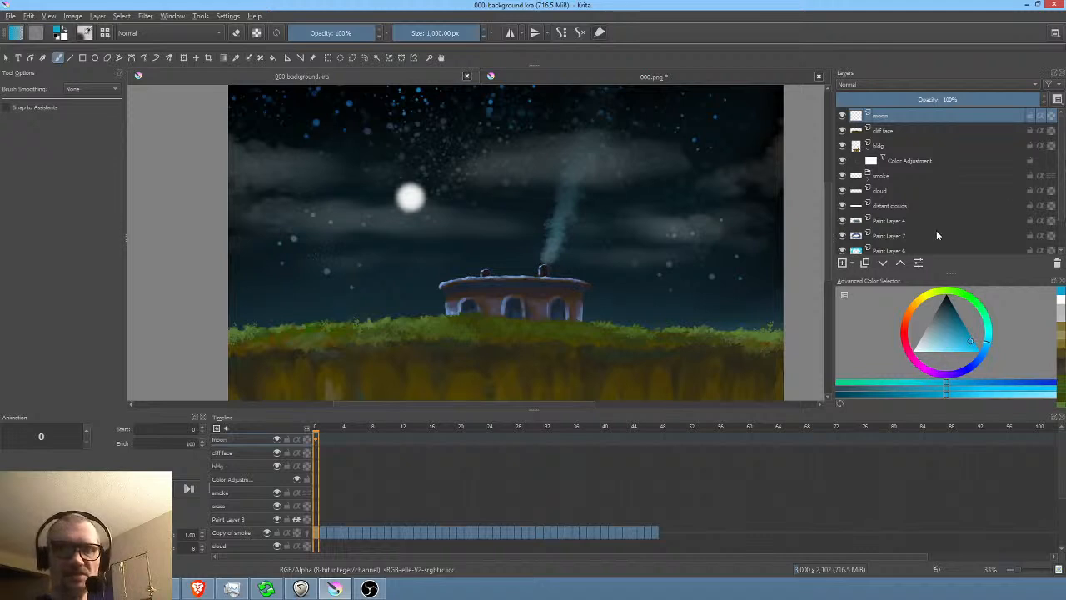
{"action": "left_click_drag", "start_coordinate": [1033, 100], "coordinate": [927, 103]}
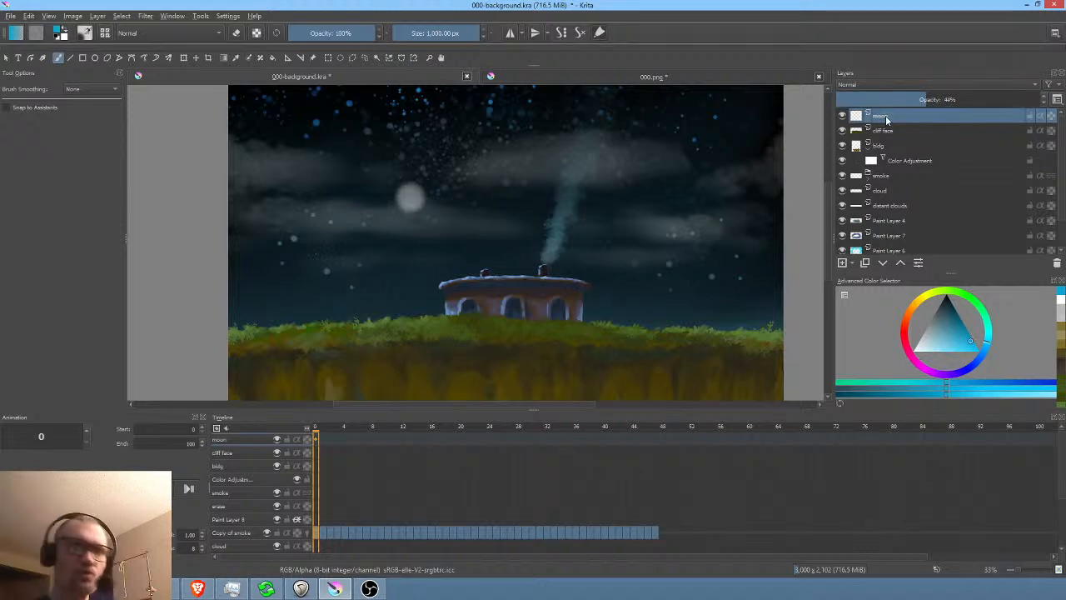
- Group the moon layer, add a paint layer above it in the group, and brush a cyan glow around the moon with blue across the sky
{"action": "key", "text": "ctrl+g"}
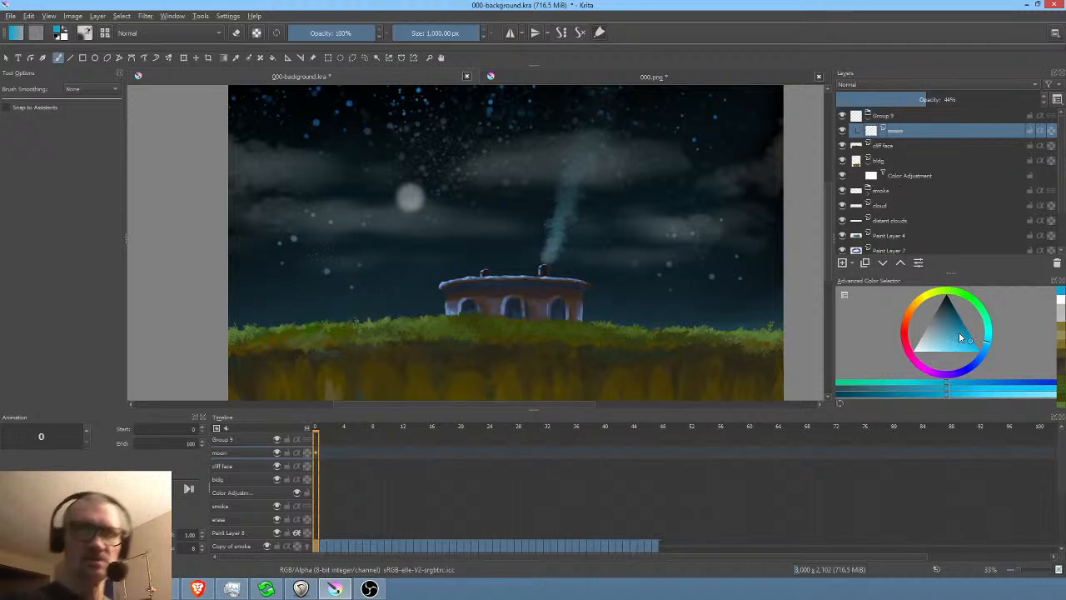
{"action": "left_click", "coordinate": [842, 263]}
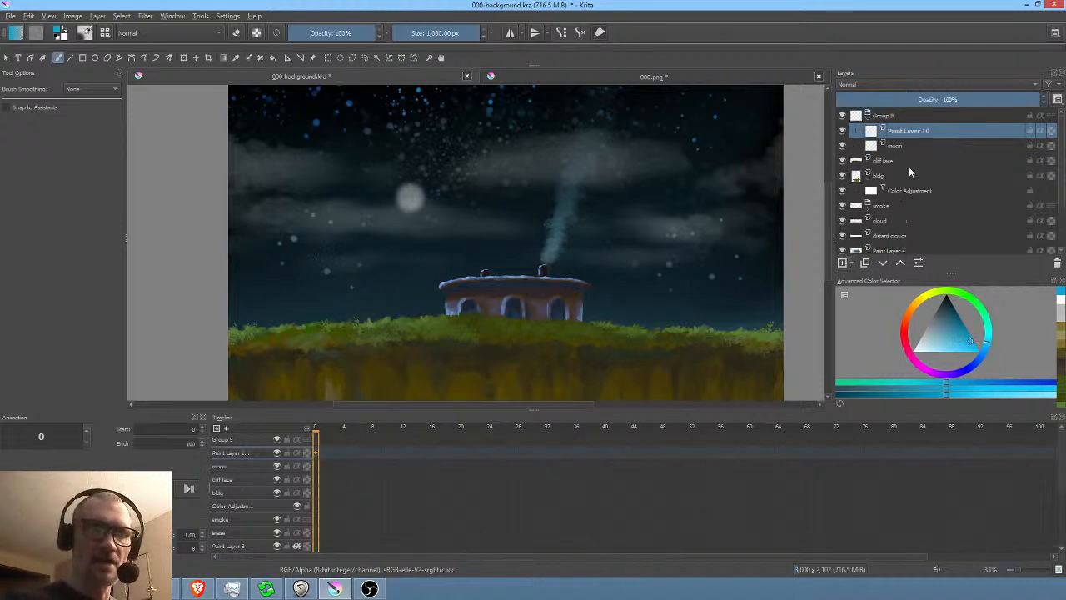
{"action": "mouse_move", "coordinate": [416, 195]}
{"action": "left_mouse_down"}
{"action": "mouse_move", "coordinate": [395, 174]}
{"action": "mouse_move", "coordinate": [450, 214]}
{"action": "mouse_move", "coordinate": [374, 168]}
{"action": "mouse_move", "coordinate": [468, 223]}
{"action": "mouse_move", "coordinate": [418, 187]}
{"action": "mouse_move", "coordinate": [515, 191]}
{"action": "mouse_move", "coordinate": [355, 206]}
{"action": "left_mouse_up"}
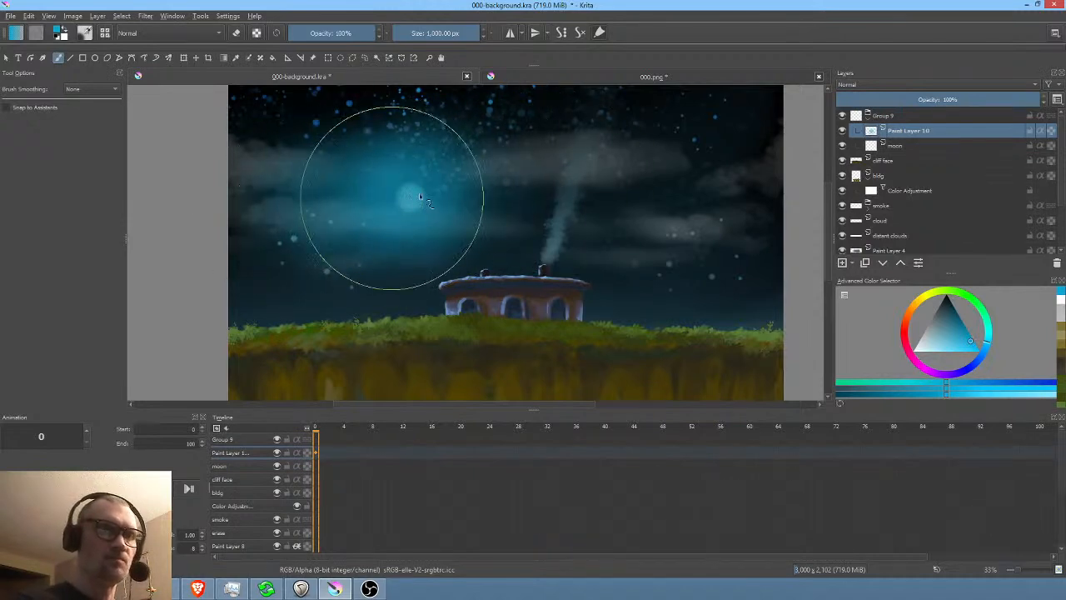
{"action": "left_click_drag", "start_coordinate": [985, 350], "coordinate": [978, 360]}
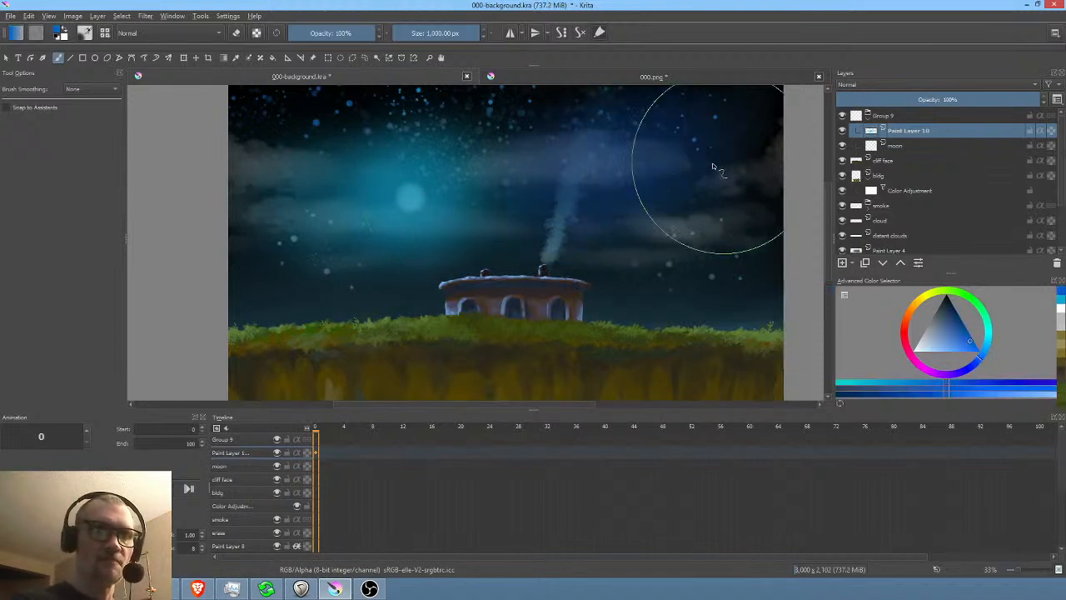
{"action": "mouse_move", "coordinate": [248, 203]}
{"action": "left_mouse_down"}
{"action": "mouse_move", "coordinate": [356, 200]}
{"action": "mouse_move", "coordinate": [261, 198]}
{"action": "mouse_move", "coordinate": [336, 135]}
{"action": "mouse_move", "coordinate": [222, 251]}
{"action": "mouse_move", "coordinate": [232, 276]}
{"action": "mouse_move", "coordinate": [352, 229]}
{"action": "mouse_move", "coordinate": [327, 241]}
{"action": "mouse_move", "coordinate": [447, 219]}
{"action": "left_mouse_up"}
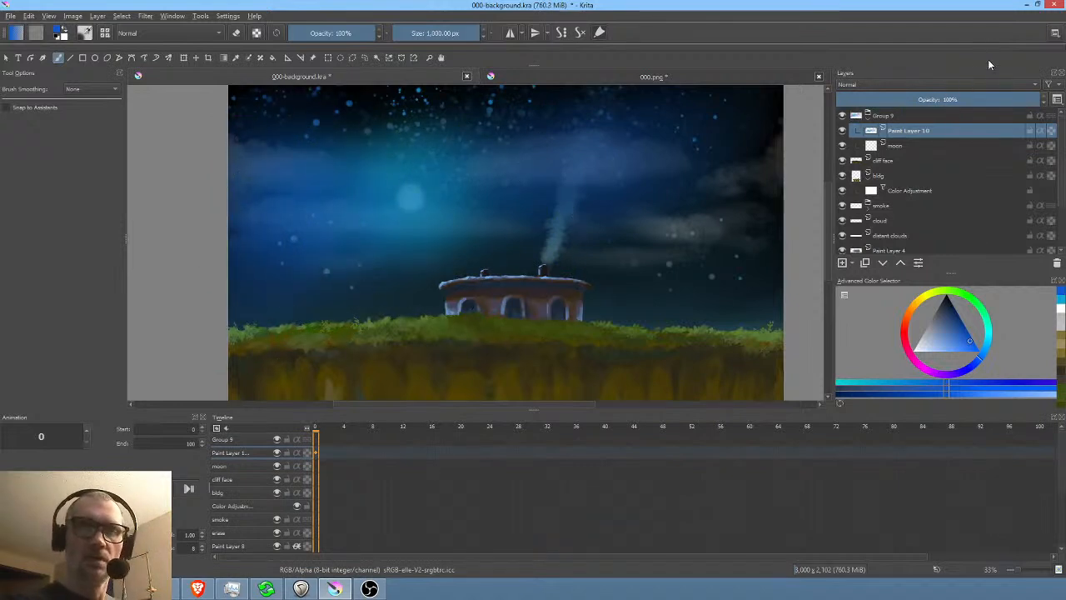
- Set Paint Layer 10's opacity to 43%, compare the sky without it, and set the moon layer's opacity to 73%
{"action": "mouse_move", "coordinate": [1008, 92]}
{"action": "left_mouse_down"}
{"action": "mouse_move", "coordinate": [796, 102]}
{"action": "mouse_move", "coordinate": [923, 101]}
{"action": "left_mouse_up"}
{"action": "left_click", "coordinate": [842, 131]}
{"action": "left_click", "coordinate": [842, 131]}
{"action": "left_click", "coordinate": [947, 146]}
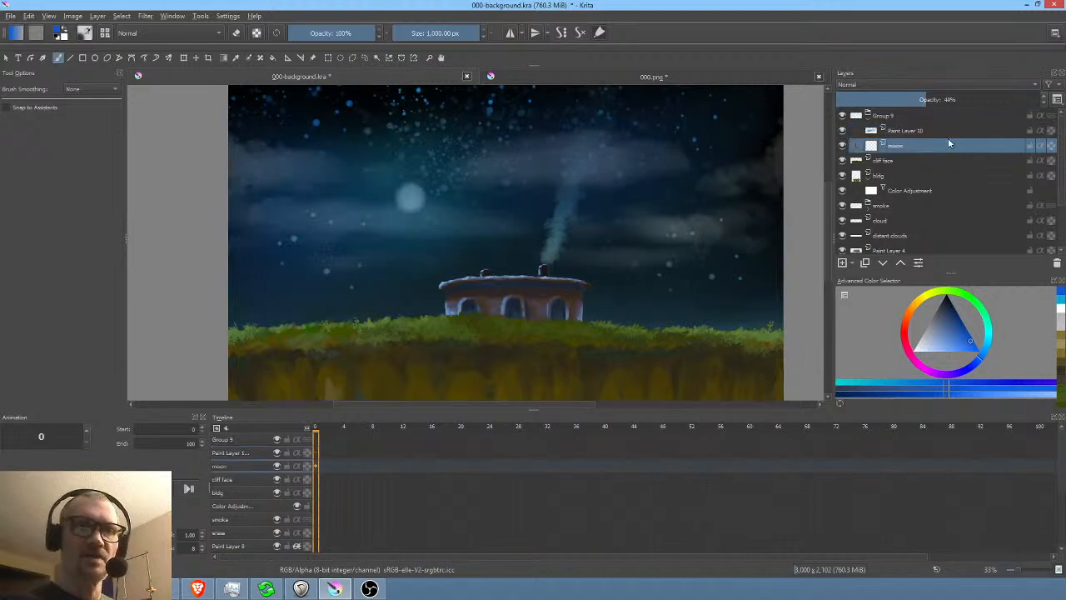
{"action": "left_click_drag", "start_coordinate": [930, 97], "coordinate": [981, 100]}
{"action": "mouse_move", "coordinate": [972, 100]}
{"action": "left_mouse_down"}
{"action": "mouse_move", "coordinate": [963, 100]}
{"action": "mouse_move", "coordinate": [985, 100]}
{"action": "left_mouse_up"}
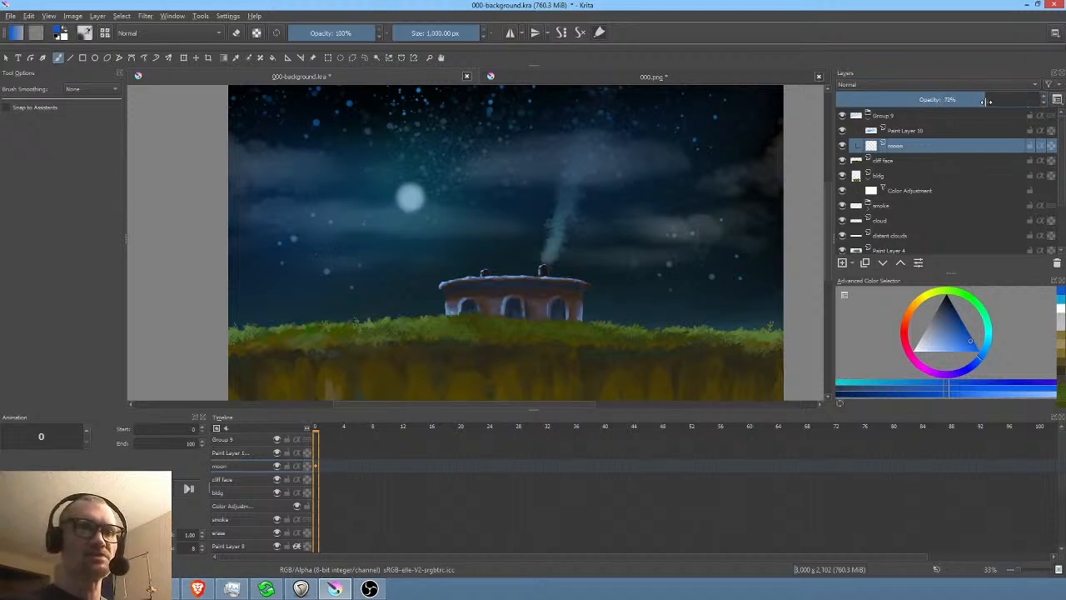
- Brush a soft white glow around the moon on Paint Layer 10 with a brush of about 582 px
{"action": "left_click", "coordinate": [956, 126]}
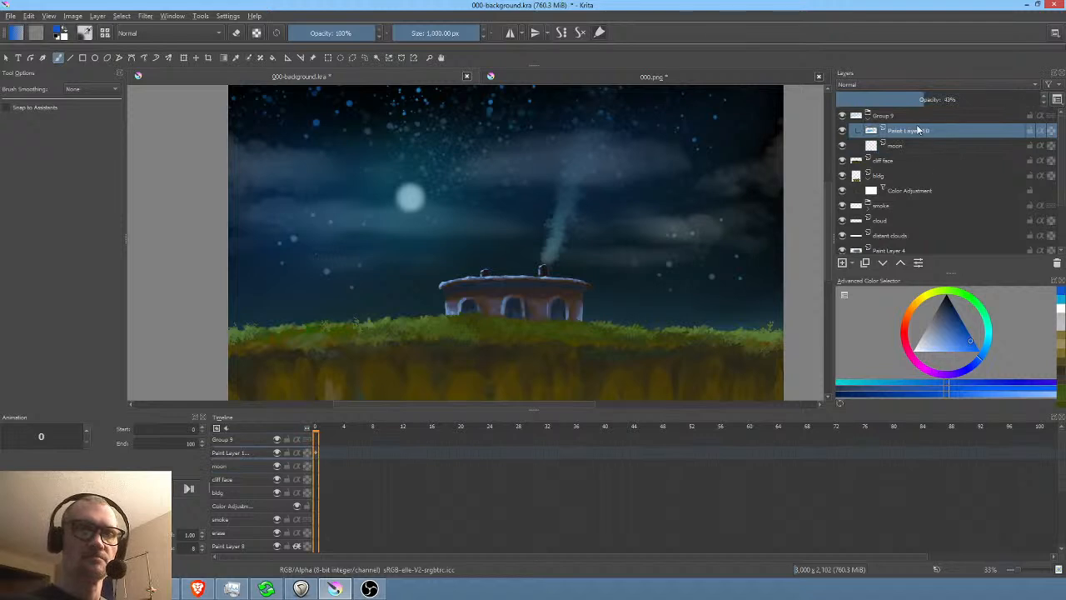
{"action": "left_click", "coordinate": [945, 341]}
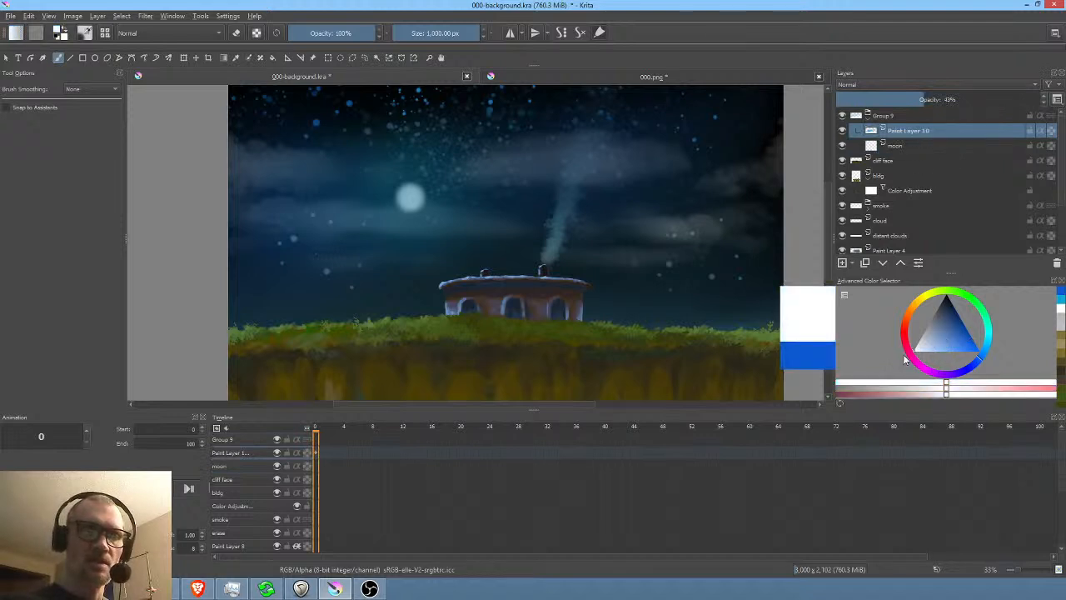
{"action": "mouse_move", "coordinate": [416, 197]}
{"action": "left_mouse_down"}
{"action": "mouse_move", "coordinate": [370, 196]}
{"action": "mouse_move", "coordinate": [381, 197]}
{"action": "left_mouse_up"}
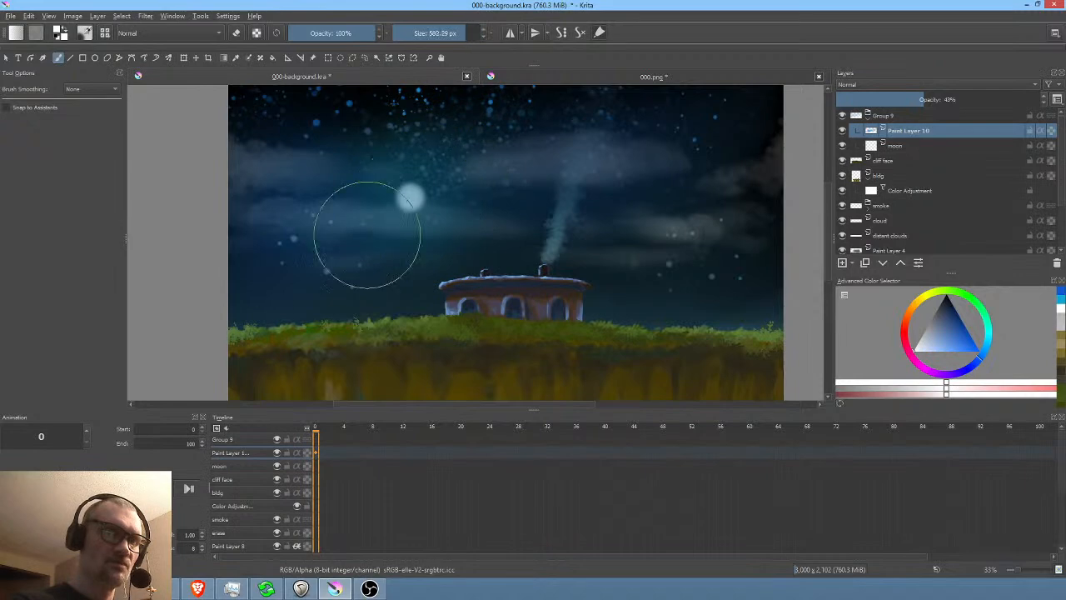
{"action": "left_click", "coordinate": [412, 200]}
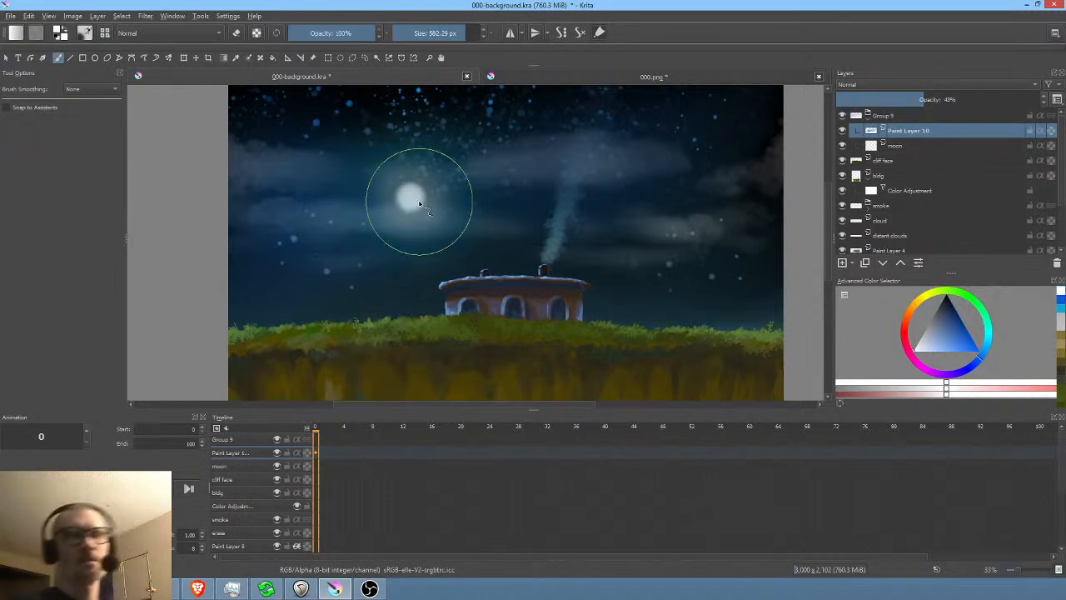
- Set the moon layer's opacity to 84% and save the document
{"action": "key", "text": "minus"}
{"action": "key", "text": "minus"}
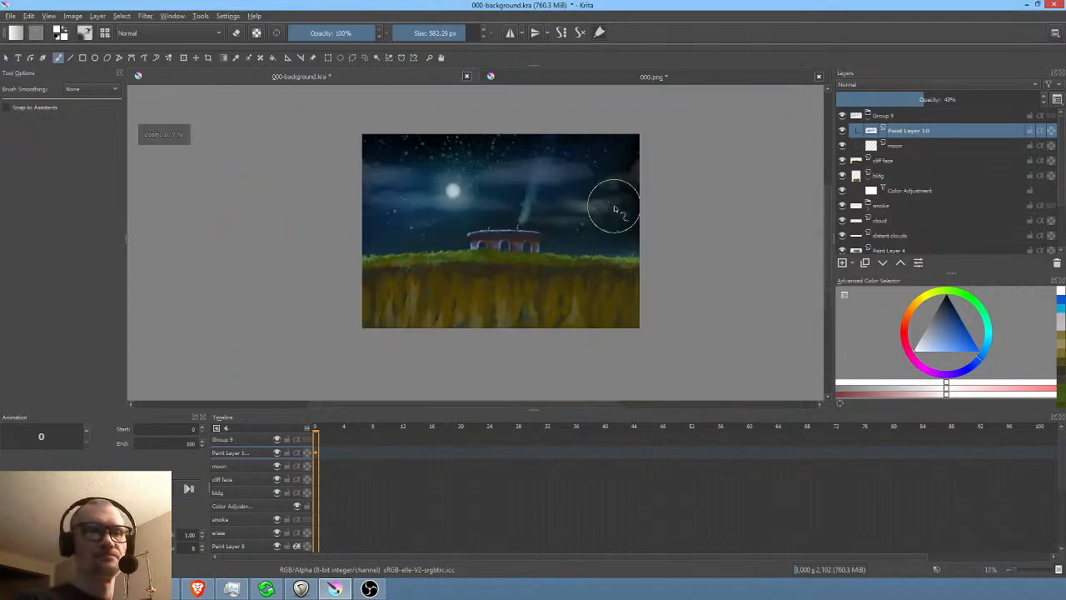
{"action": "left_click", "coordinate": [941, 145]}
{"action": "left_click_drag", "start_coordinate": [941, 100], "coordinate": [1005, 98]}
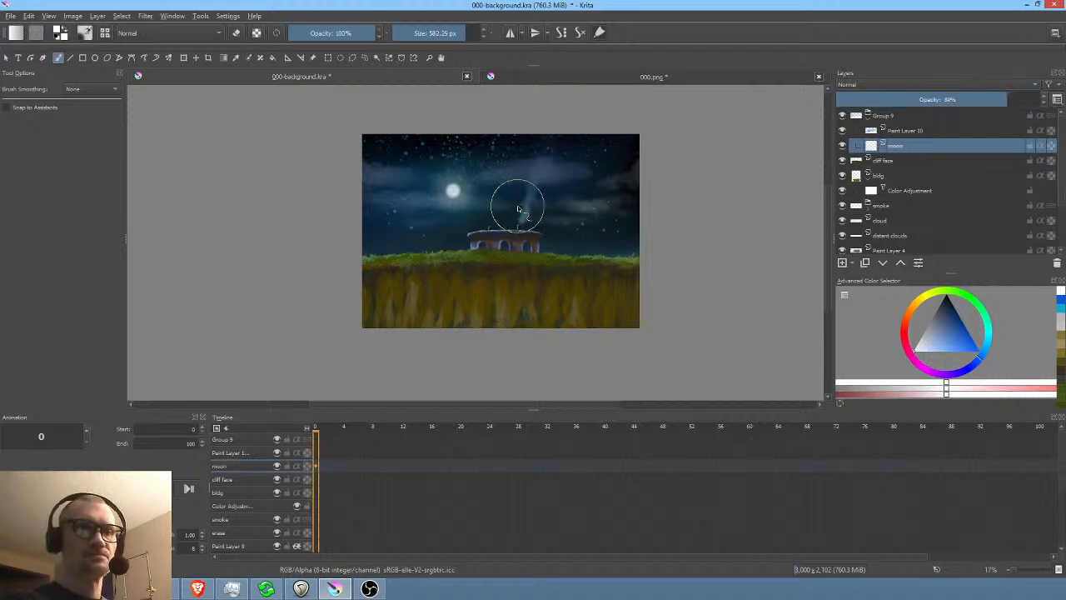
{"action": "scroll", "coordinate": [519, 202], "scroll_direction": "up", "scroll_amount": 2}
{"action": "left_click_drag", "start_coordinate": [612, 191], "coordinate": [599, 216]}
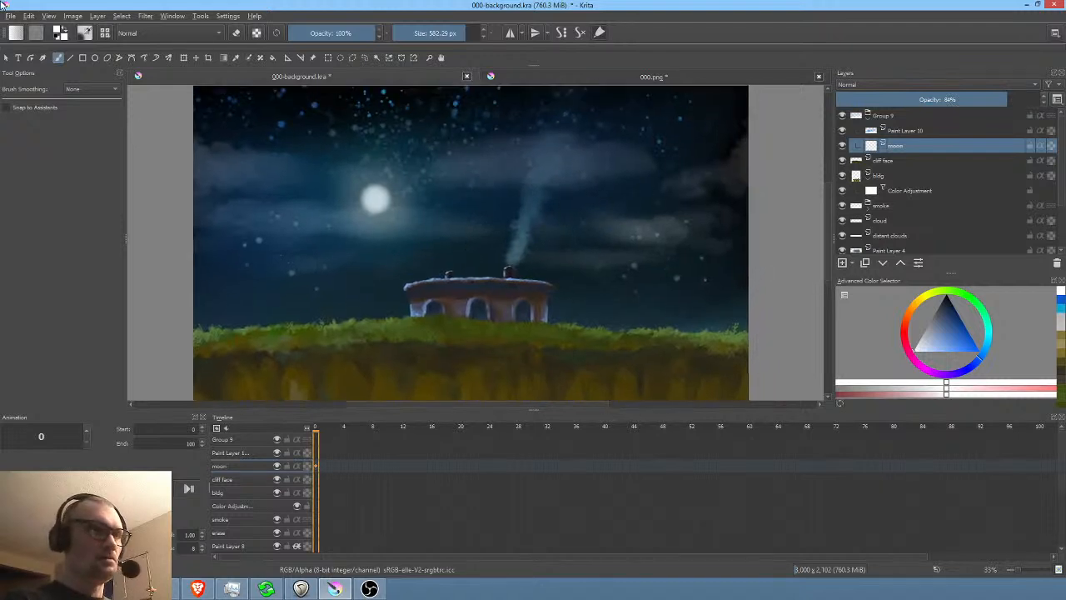
{"action": "left_click", "coordinate": [10, 16]}
{"action": "left_click", "coordinate": [27, 72]}
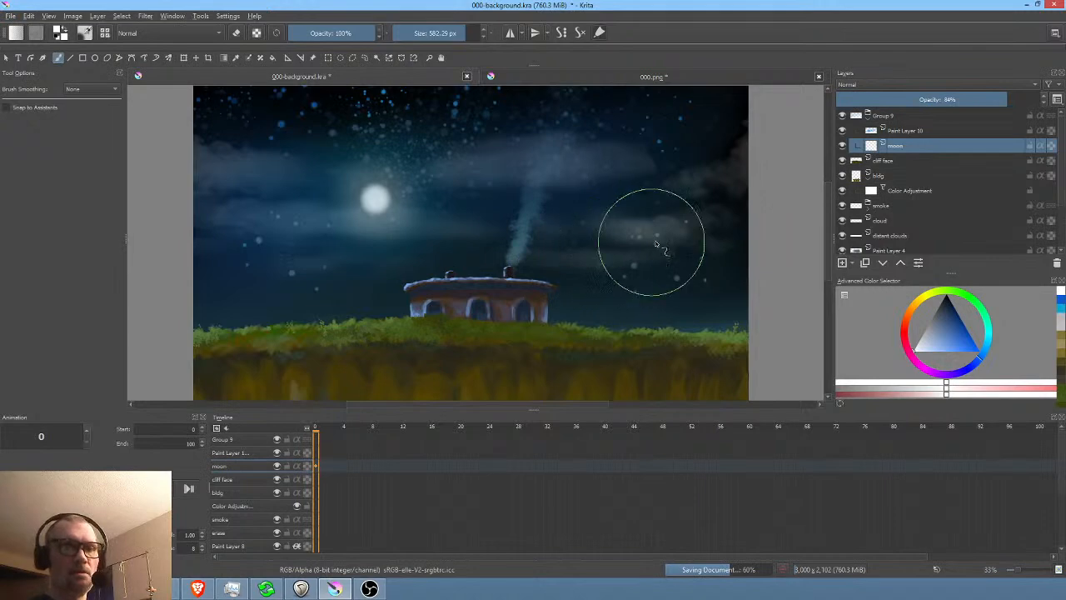
- Edit the building's Color Adjustment mask, bowing the Blue channel curve upward with a point at input 64
{"action": "left_click_drag", "start_coordinate": [637, 240], "coordinate": [640, 223]}
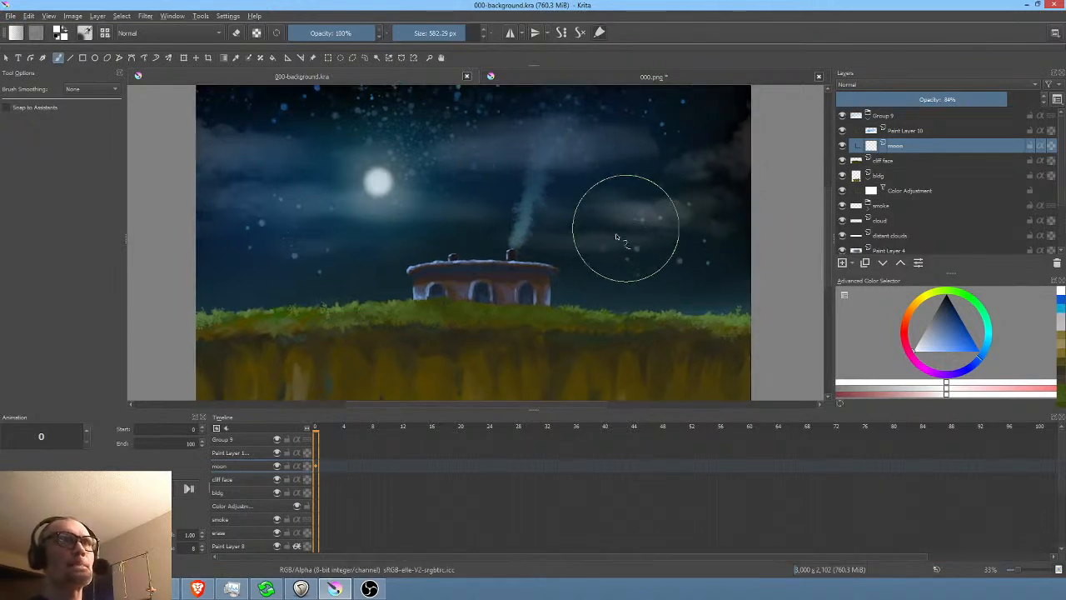
{"action": "scroll", "coordinate": [590, 241], "scroll_direction": "up", "scroll_amount": 1}
{"action": "left_click_drag", "start_coordinate": [602, 250], "coordinate": [666, 231]}
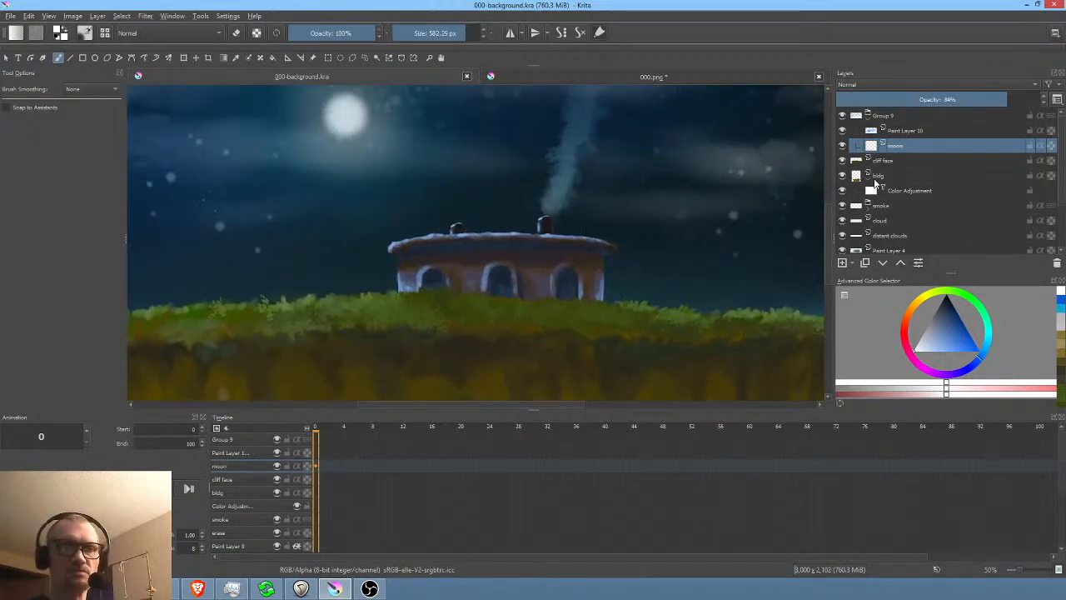
{"action": "left_click", "coordinate": [927, 191]}
{"action": "right_click", "coordinate": [925, 186]}
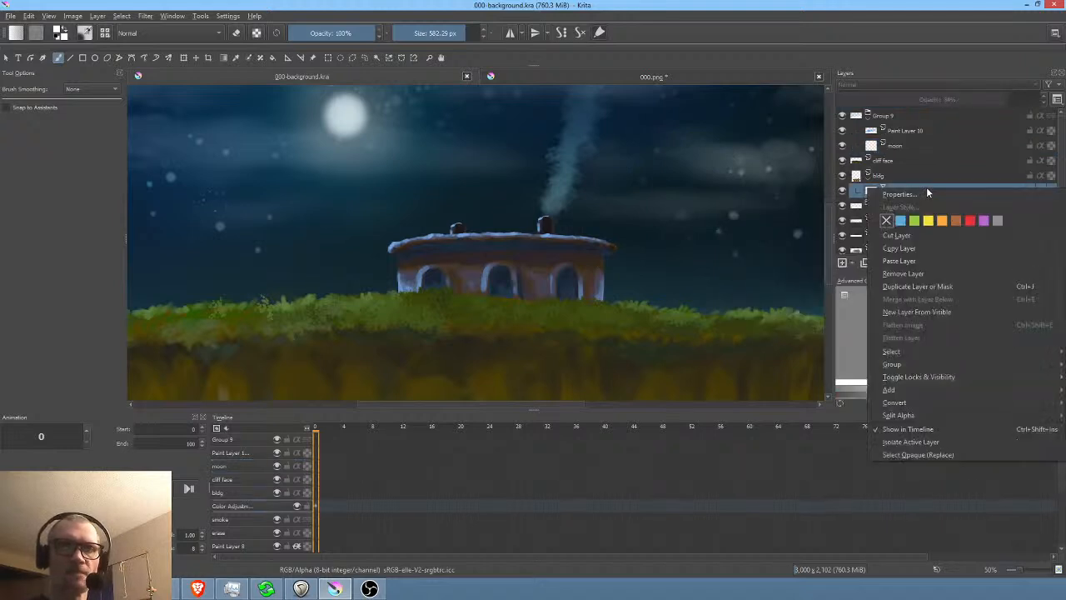
{"action": "left_click", "coordinate": [933, 192]}
{"action": "left_click_drag", "start_coordinate": [558, 162], "coordinate": [224, 130]}
{"action": "left_click", "coordinate": [159, 167]}
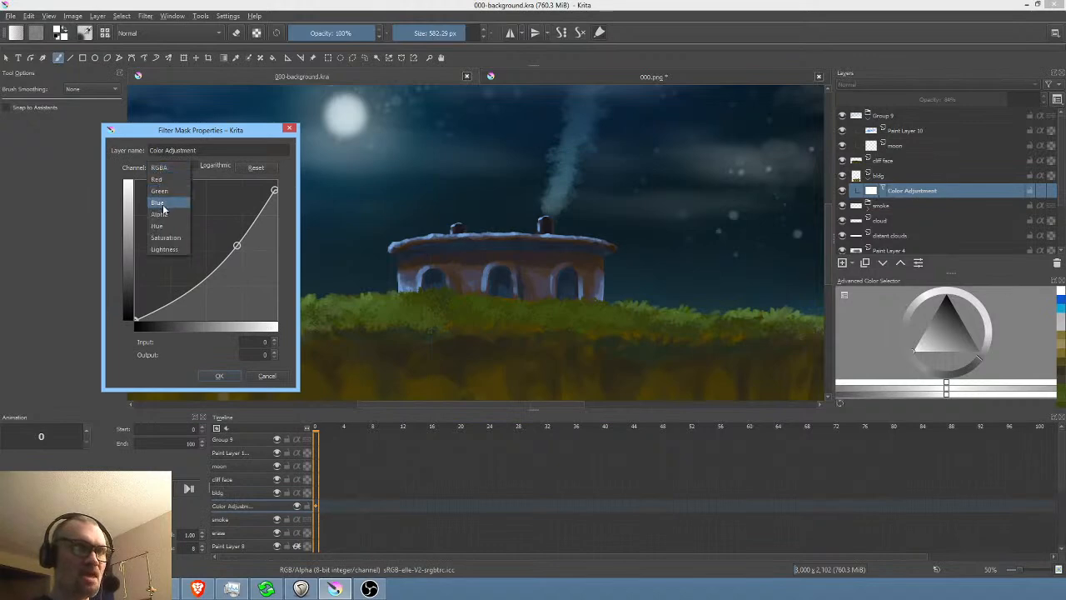
{"action": "left_click", "coordinate": [158, 202]}
{"action": "left_click_drag", "start_coordinate": [165, 246], "coordinate": [170, 249]}
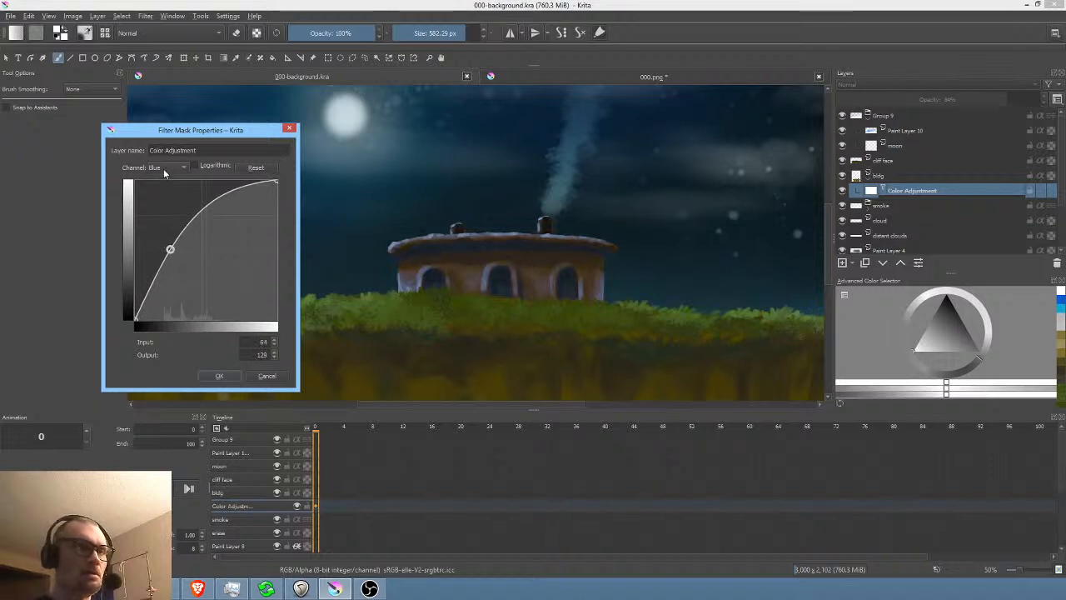
- Lower the end of the mask's Hue channel curve to output 85, apply the adjustment and save the document
{"action": "left_click", "coordinate": [164, 169]}
{"action": "left_click", "coordinate": [167, 191]}
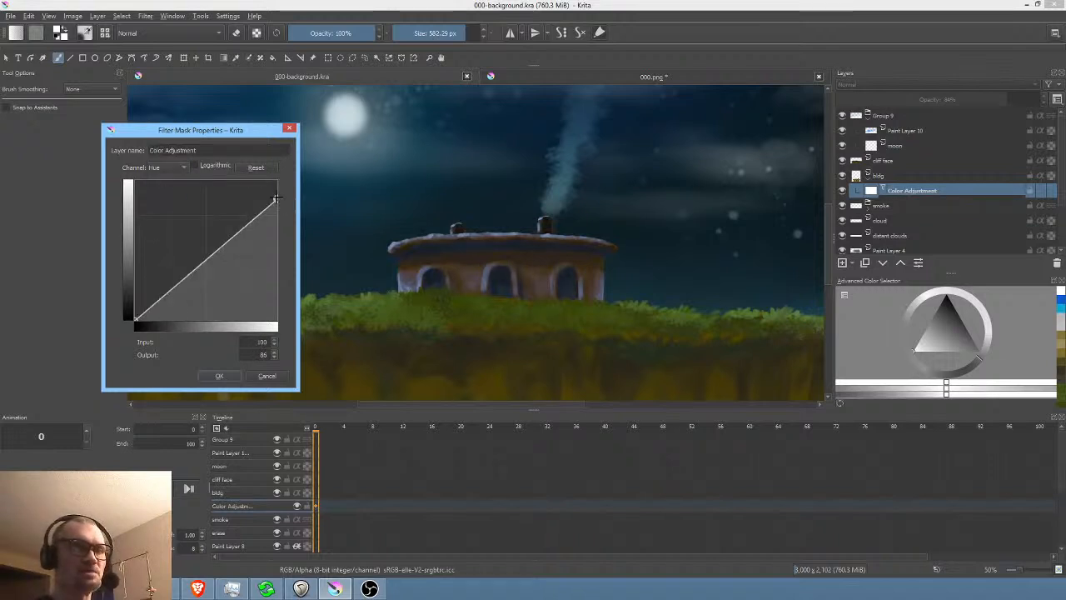
{"action": "mouse_move", "coordinate": [277, 201]}
{"action": "left_mouse_down"}
{"action": "mouse_move", "coordinate": [280, 172]}
{"action": "mouse_move", "coordinate": [276, 215]}
{"action": "mouse_move", "coordinate": [279, 182]}
{"action": "mouse_move", "coordinate": [280, 197]}
{"action": "left_mouse_up"}
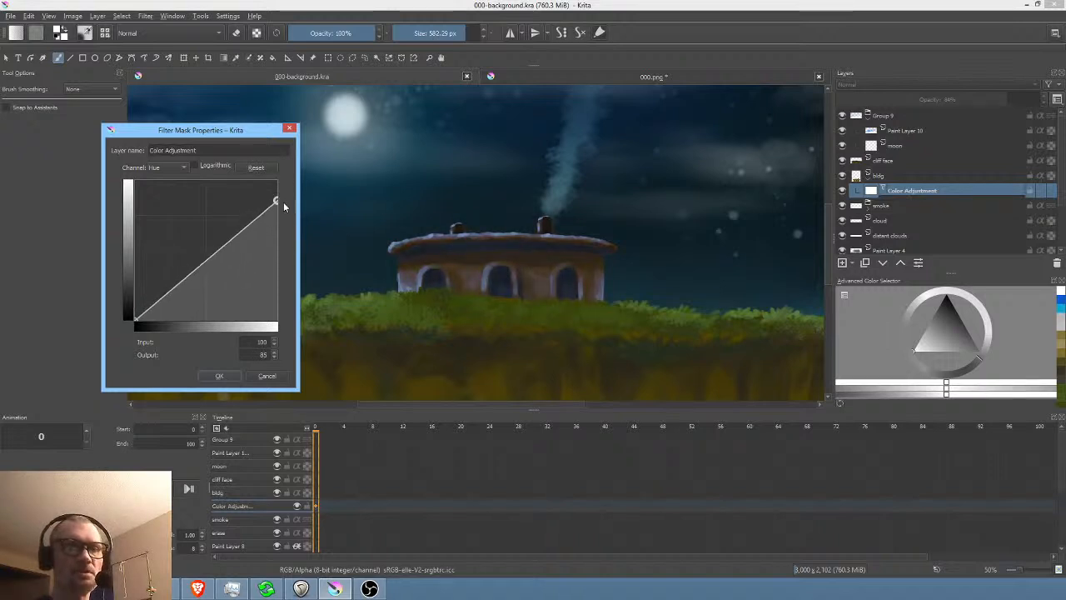
{"action": "left_click", "coordinate": [220, 376]}
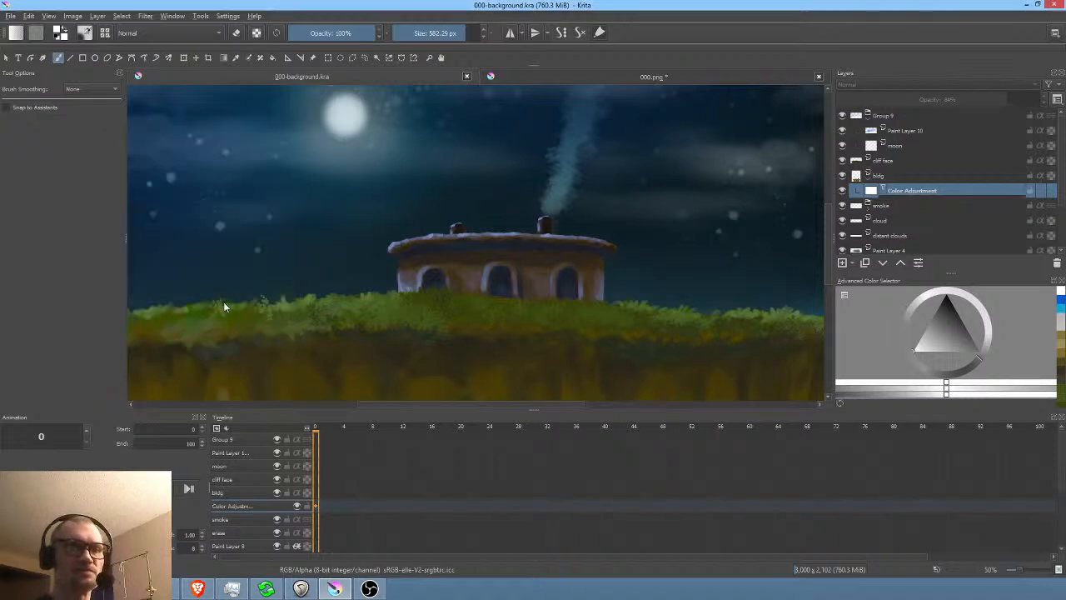
{"action": "left_click", "coordinate": [11, 16]}
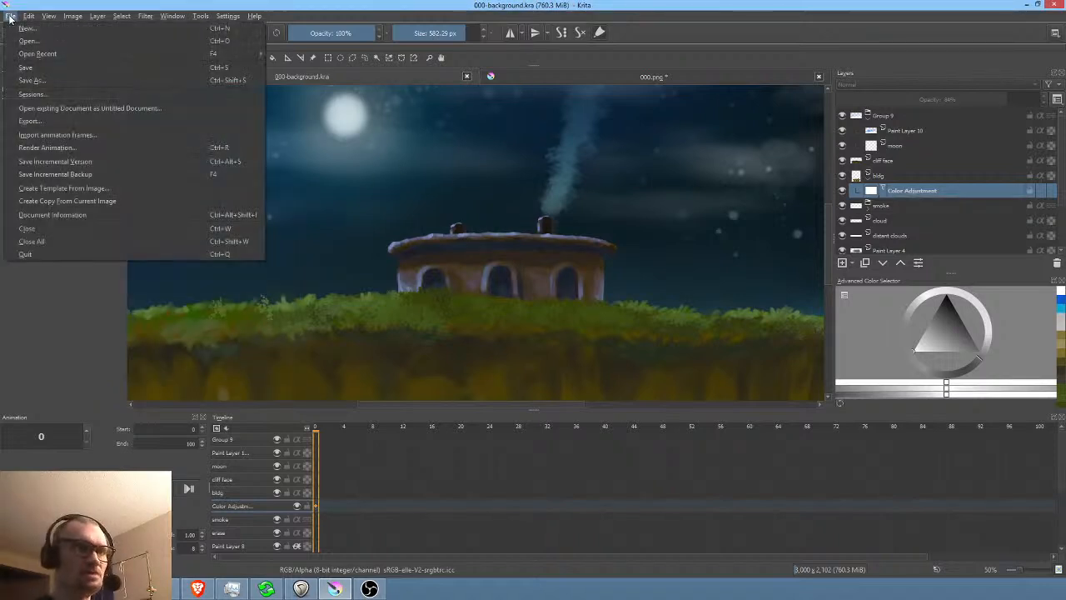
{"action": "left_click", "coordinate": [21, 68]}
- Check the adjusted building against the whole clifftop scene and save the document again
{"action": "scroll", "coordinate": [353, 186], "scroll_direction": "down", "scroll_amount": 1}
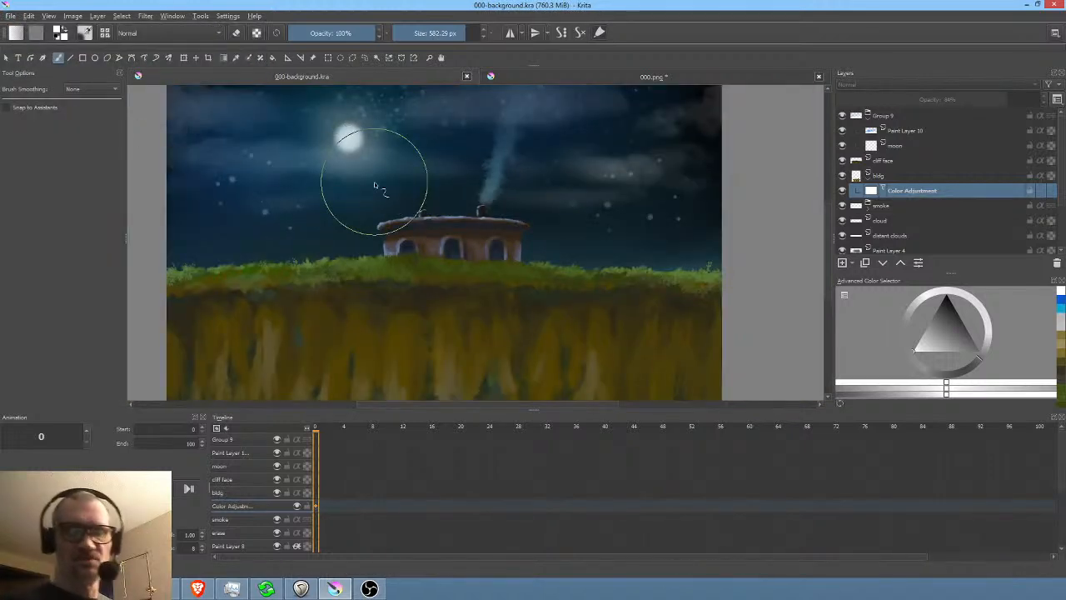
{"action": "left_click_drag", "start_coordinate": [503, 302], "coordinate": [547, 312]}
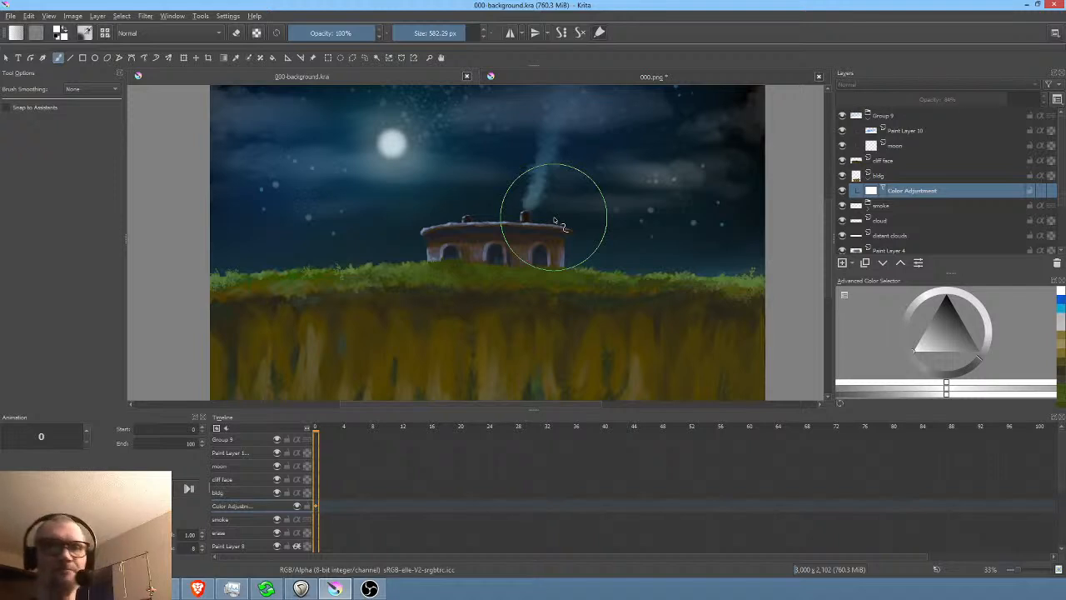
{"action": "mouse_move", "coordinate": [595, 190]}
{"action": "left_mouse_down"}
{"action": "mouse_move", "coordinate": [583, 231]}
{"action": "mouse_move", "coordinate": [563, 231]}
{"action": "mouse_move", "coordinate": [674, 205]}
{"action": "mouse_move", "coordinate": [654, 141]}
{"action": "mouse_move", "coordinate": [682, 166]}
{"action": "mouse_move", "coordinate": [685, 198]}
{"action": "left_mouse_up"}
{"action": "left_click", "coordinate": [11, 17]}
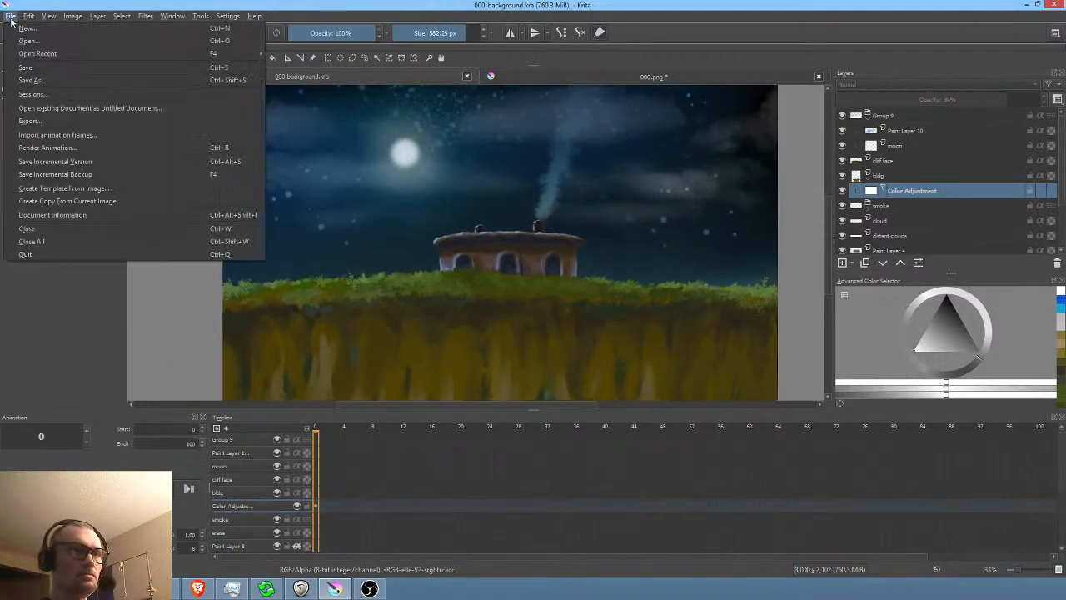
{"action": "left_click", "coordinate": [17, 69]}
- Look at the character animation in 000.png and return to 000-background.kra
{"action": "left_click", "coordinate": [539, 75]}
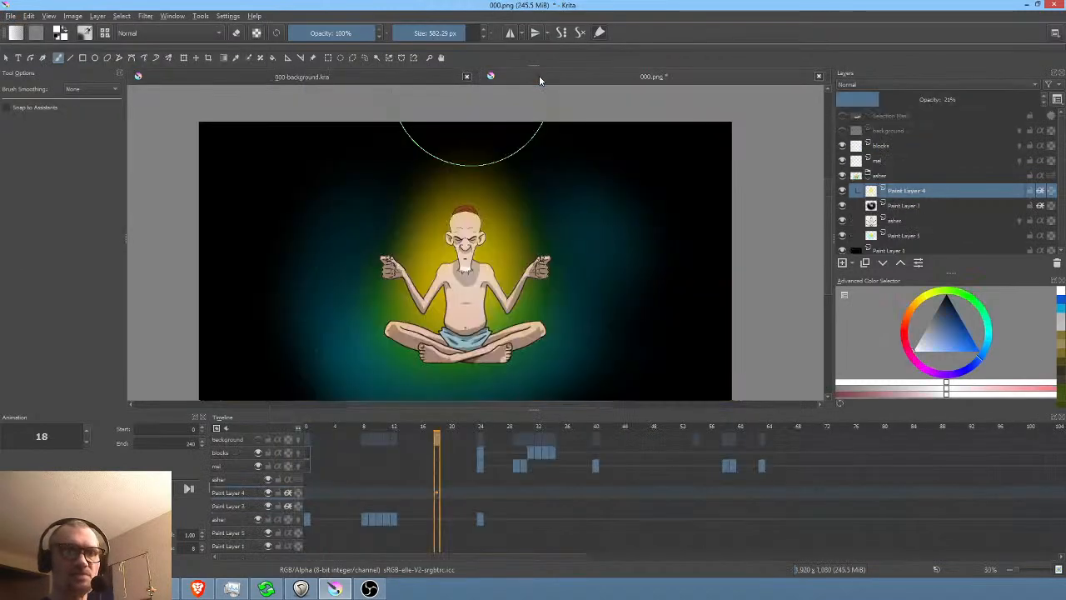
{"action": "left_click", "coordinate": [401, 75]}
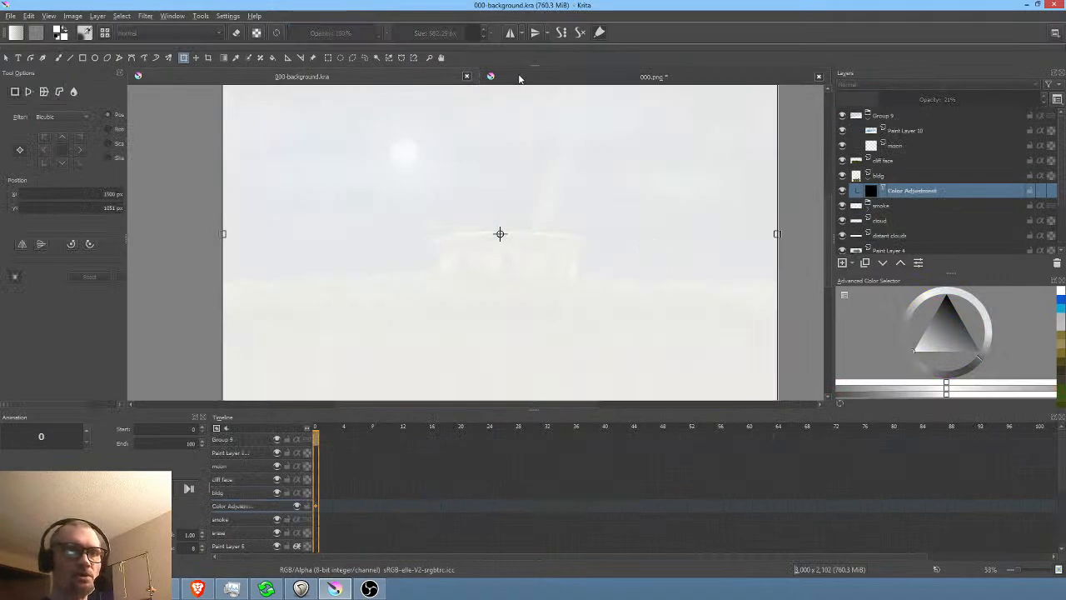
{"action": "left_click", "coordinate": [518, 78]}
{"action": "left_click", "coordinate": [410, 74]}
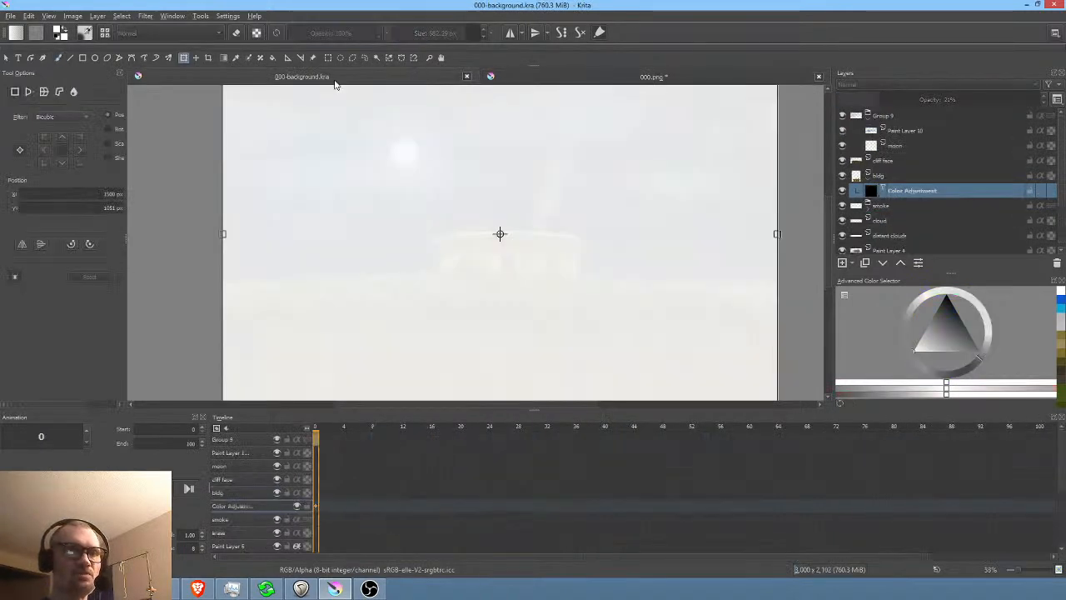
- Restore the washed-out scene by toggling the Color Adjustment mask's visibility off and on, and save the document
{"action": "scroll", "coordinate": [363, 202], "scroll_direction": "down", "scroll_amount": 3}
{"action": "scroll", "coordinate": [365, 201], "scroll_direction": "up", "scroll_amount": 4}
{"action": "scroll", "coordinate": [365, 201], "scroll_direction": "down", "scroll_amount": 1}
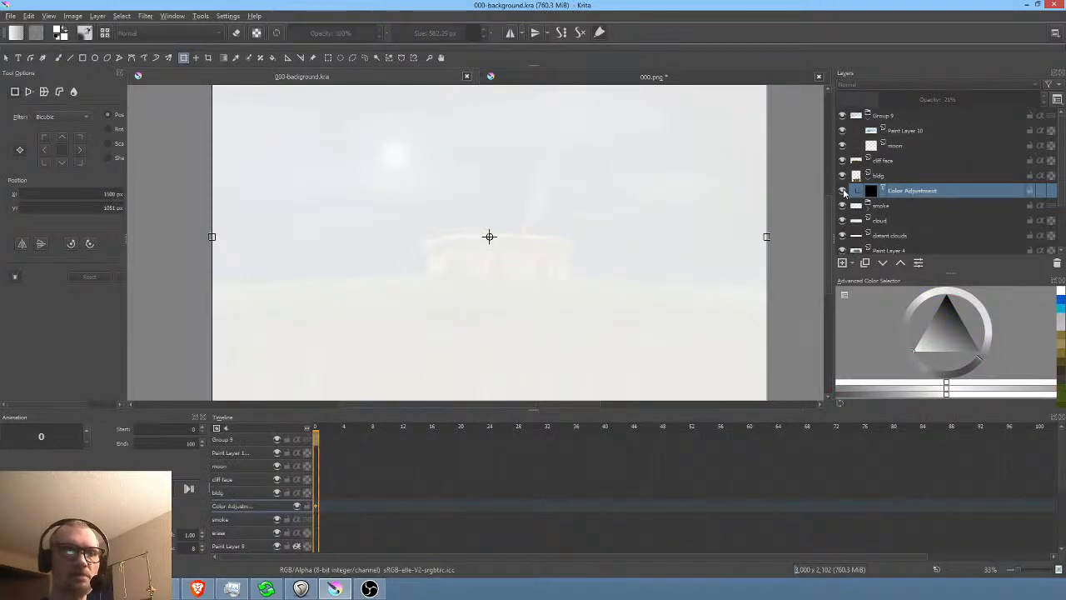
{"action": "left_click", "coordinate": [844, 191]}
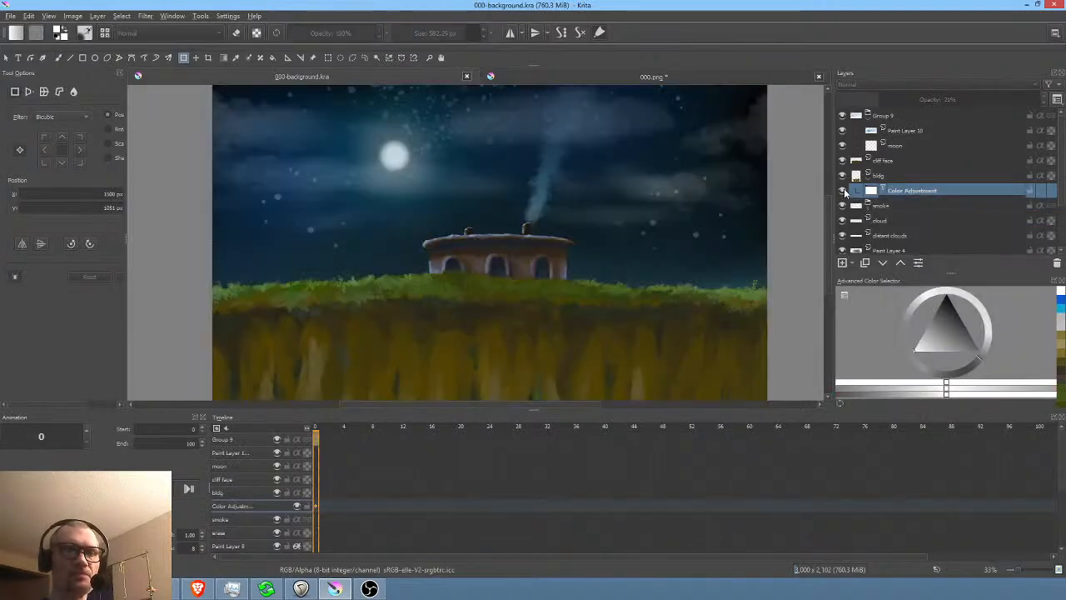
{"action": "left_click", "coordinate": [844, 191]}
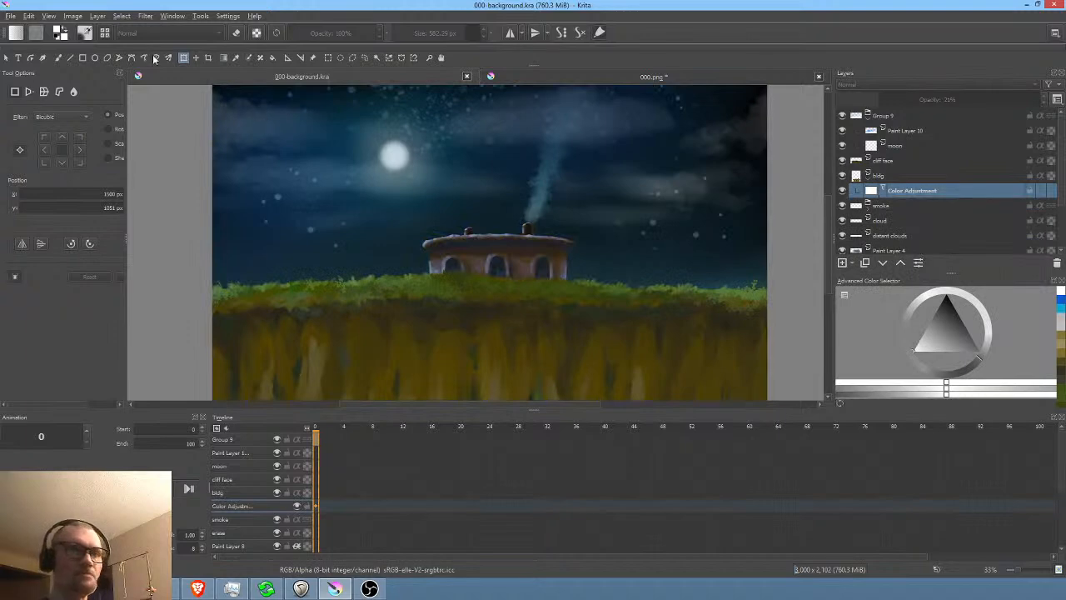
{"action": "left_click", "coordinate": [10, 17]}
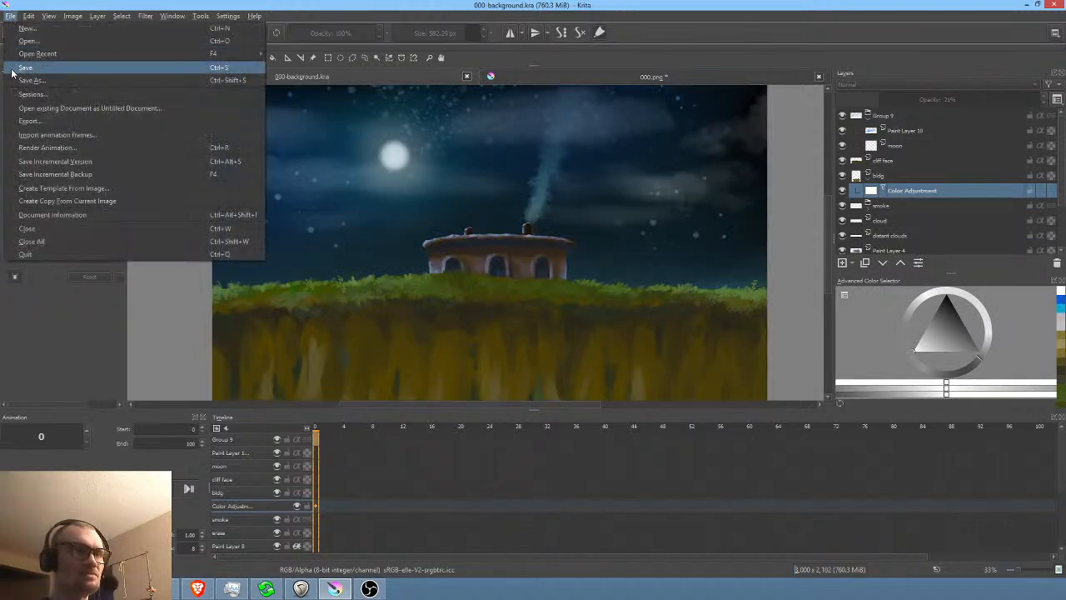
{"action": "left_click", "coordinate": [12, 72]}
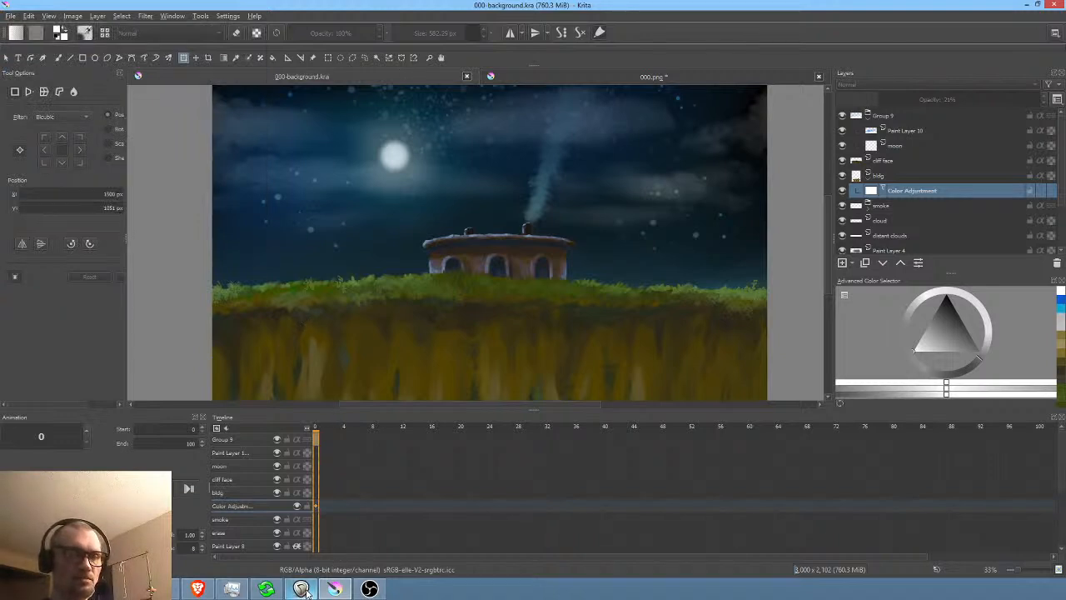
{"action": "mouse_move", "coordinate": [303, 590]}
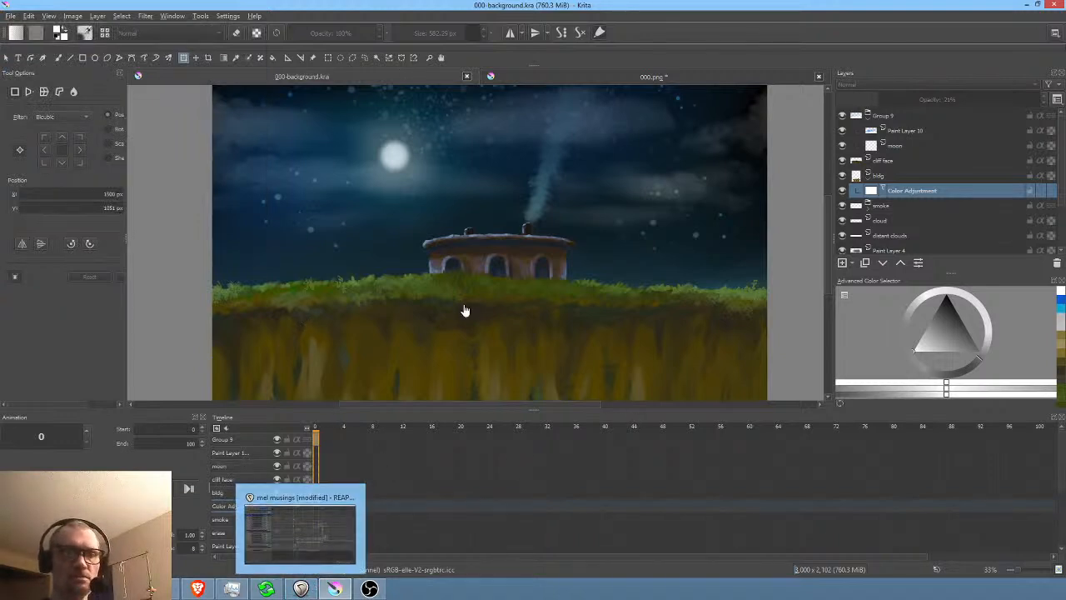